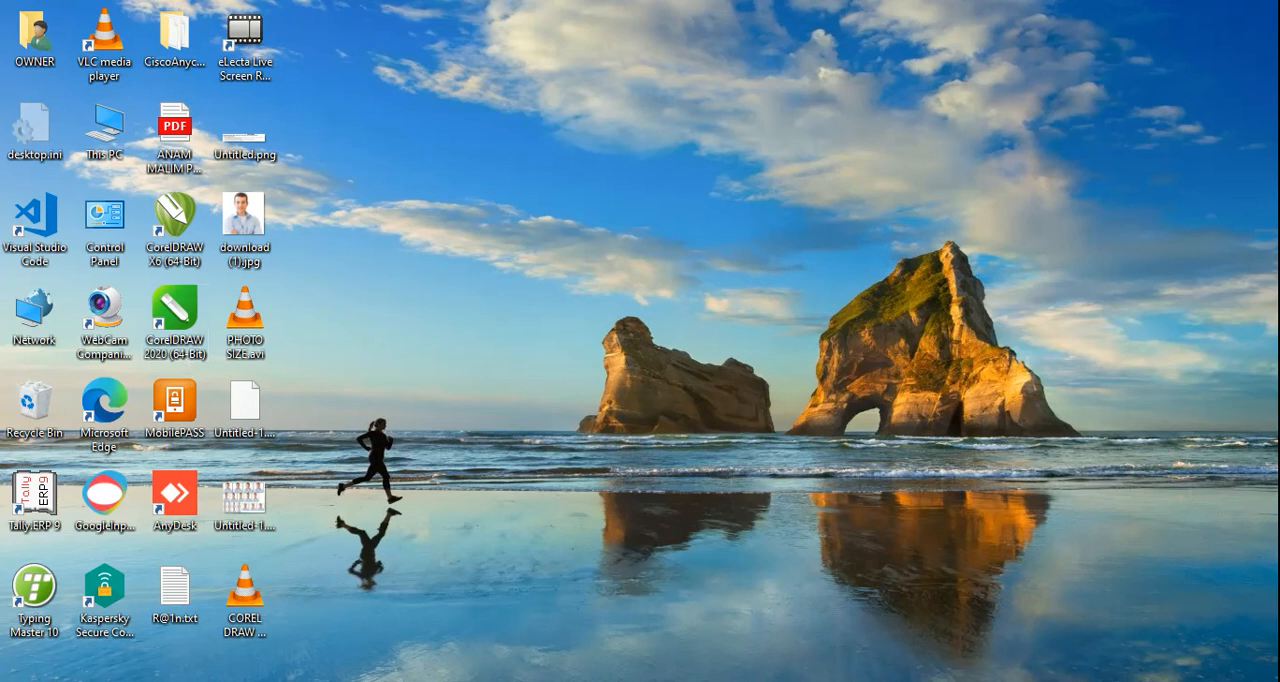
Step: Launch CorelDRAW 2020 (64-Bit) from the installed CorelDRAW Graphics Suite 2020 programs
click(20, 674)
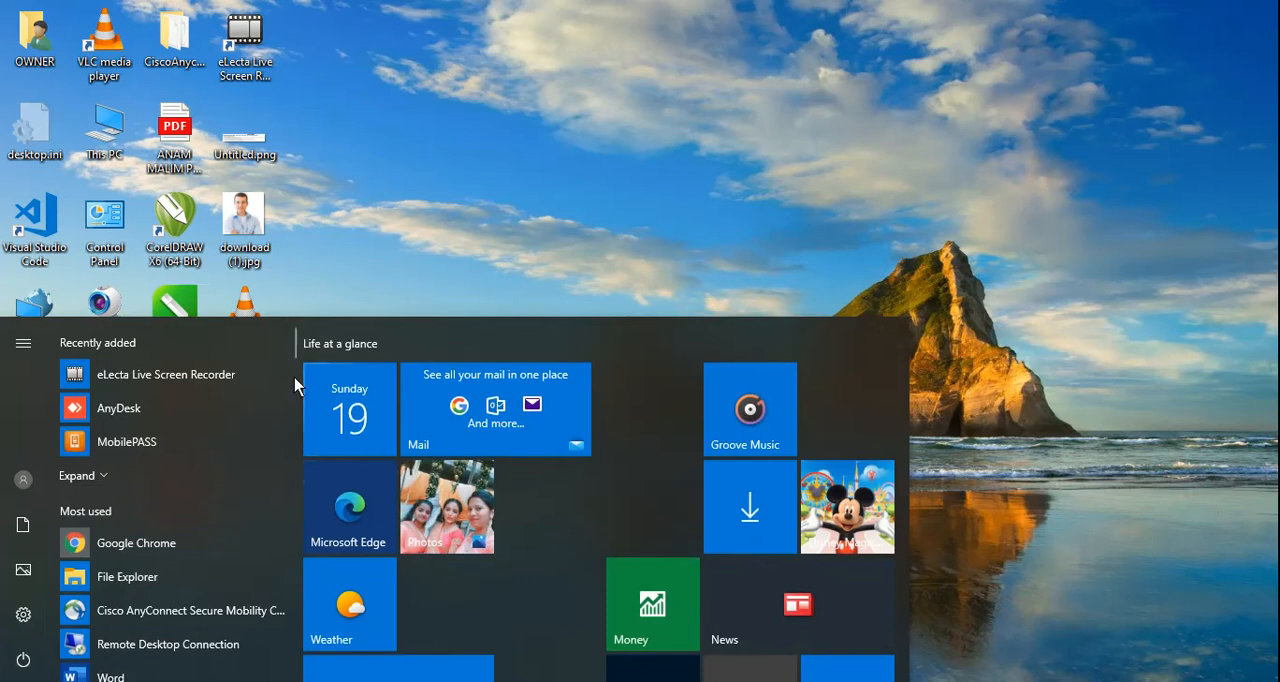
drag(297, 352, 297, 432)
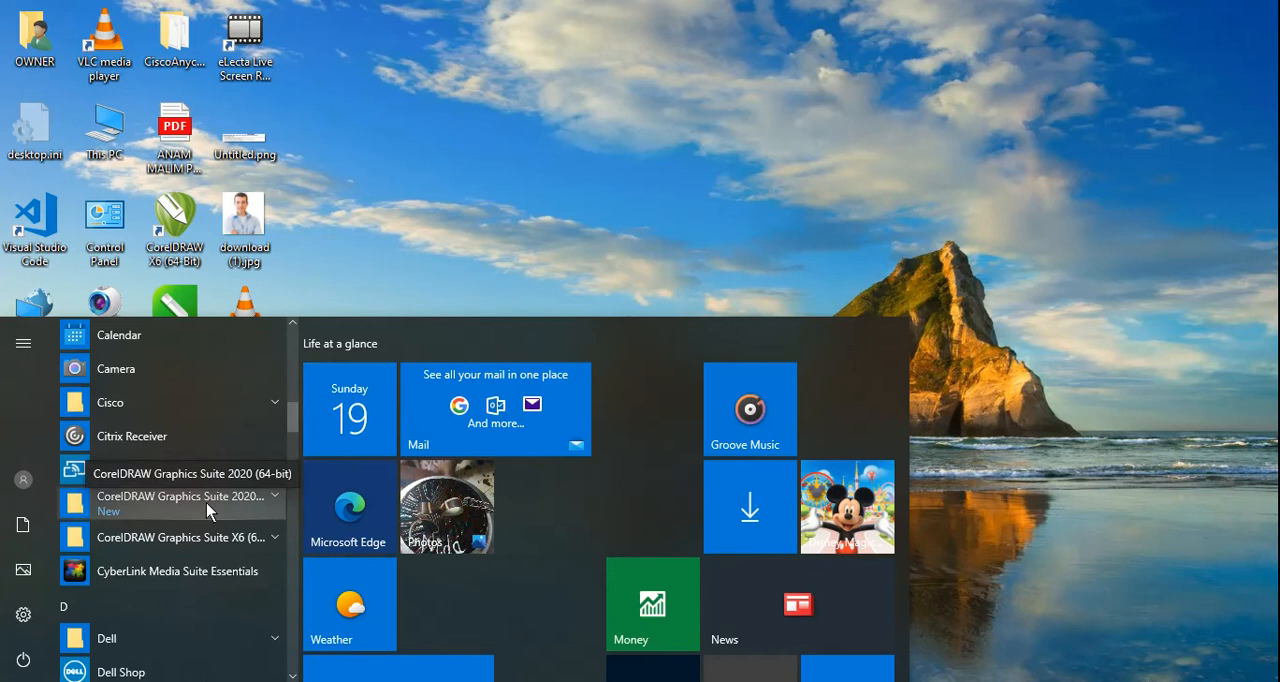
click(207, 511)
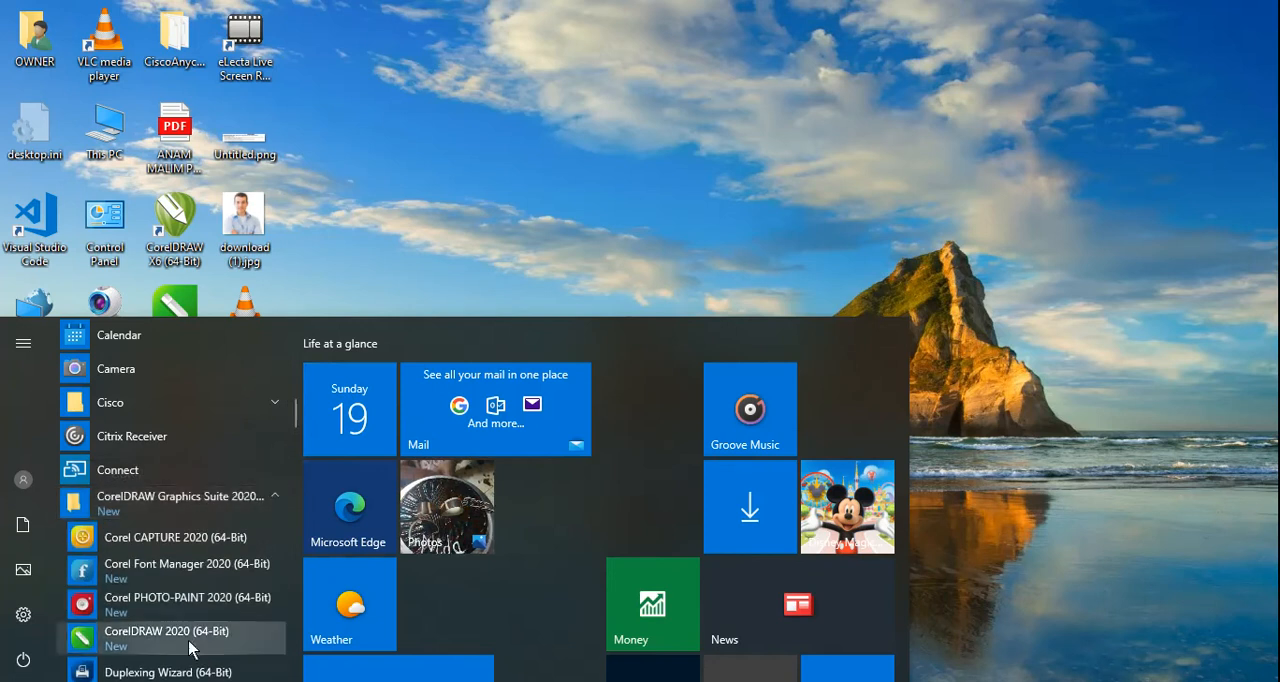
click(181, 644)
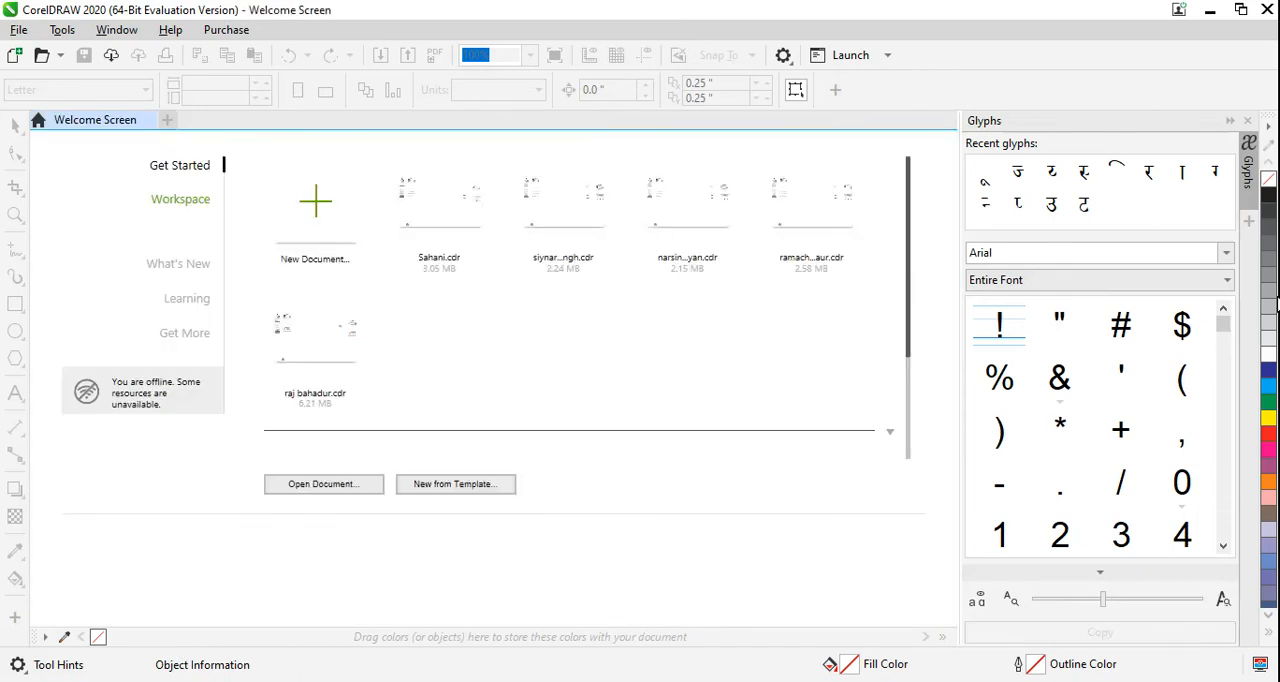
Step: Close the Glyphs docker and create a new blank document
click(1247, 121)
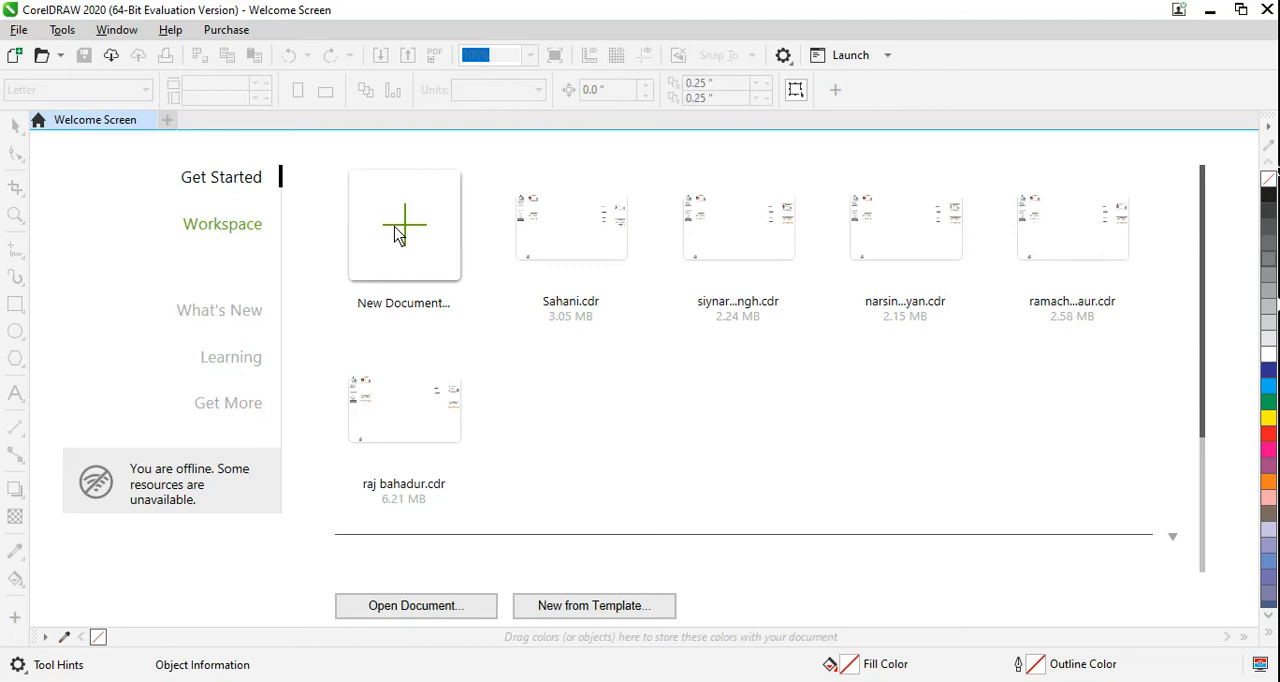
click(18, 29)
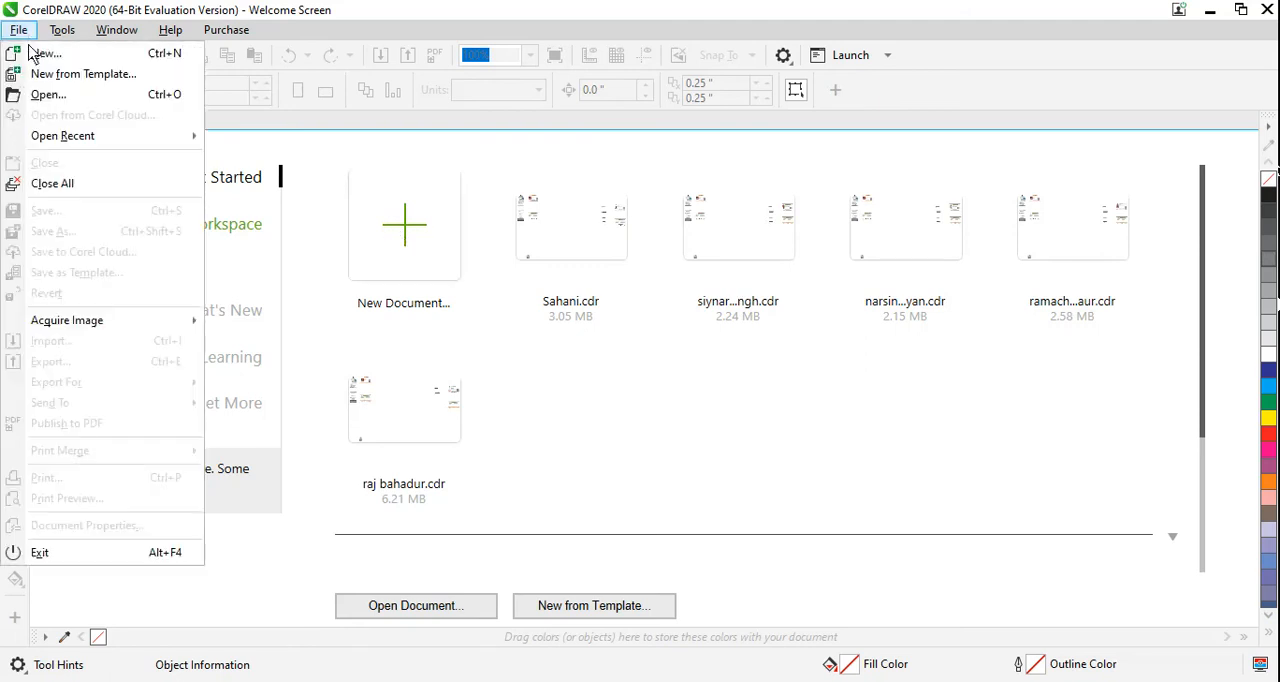
click(36, 56)
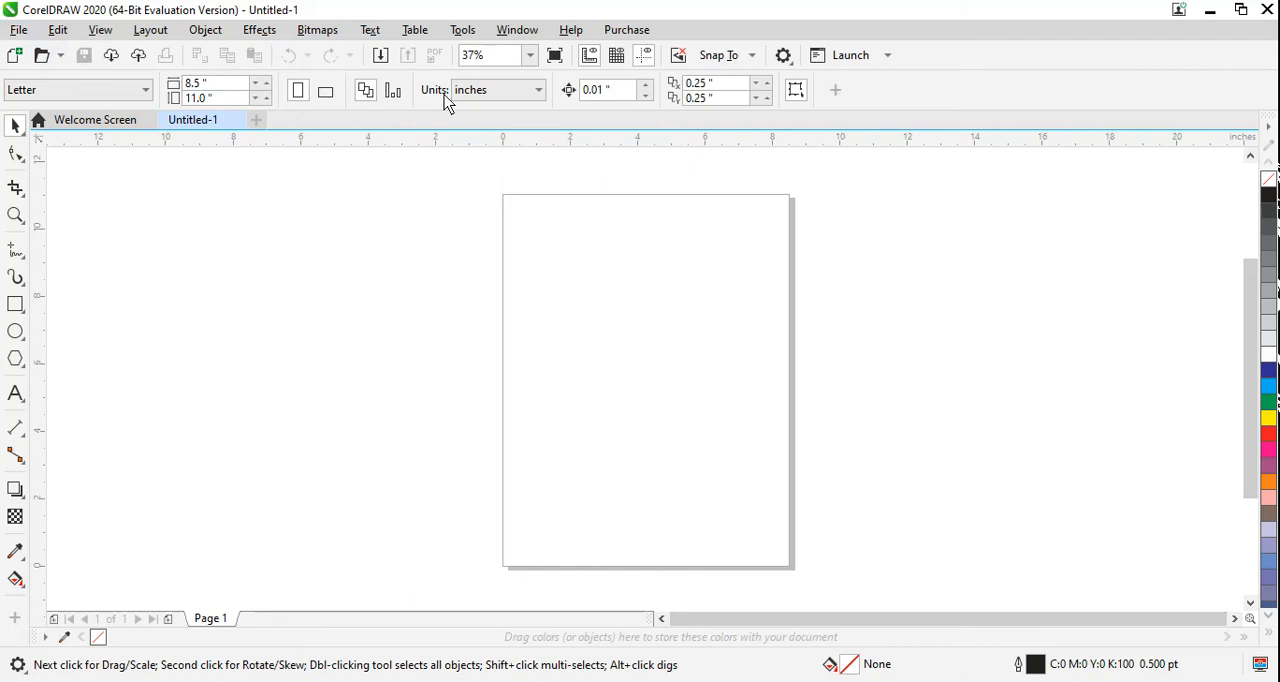
Step: Unlock the toolbars, float the property bar over the drawing area and dock it back in its original place
click(518, 31)
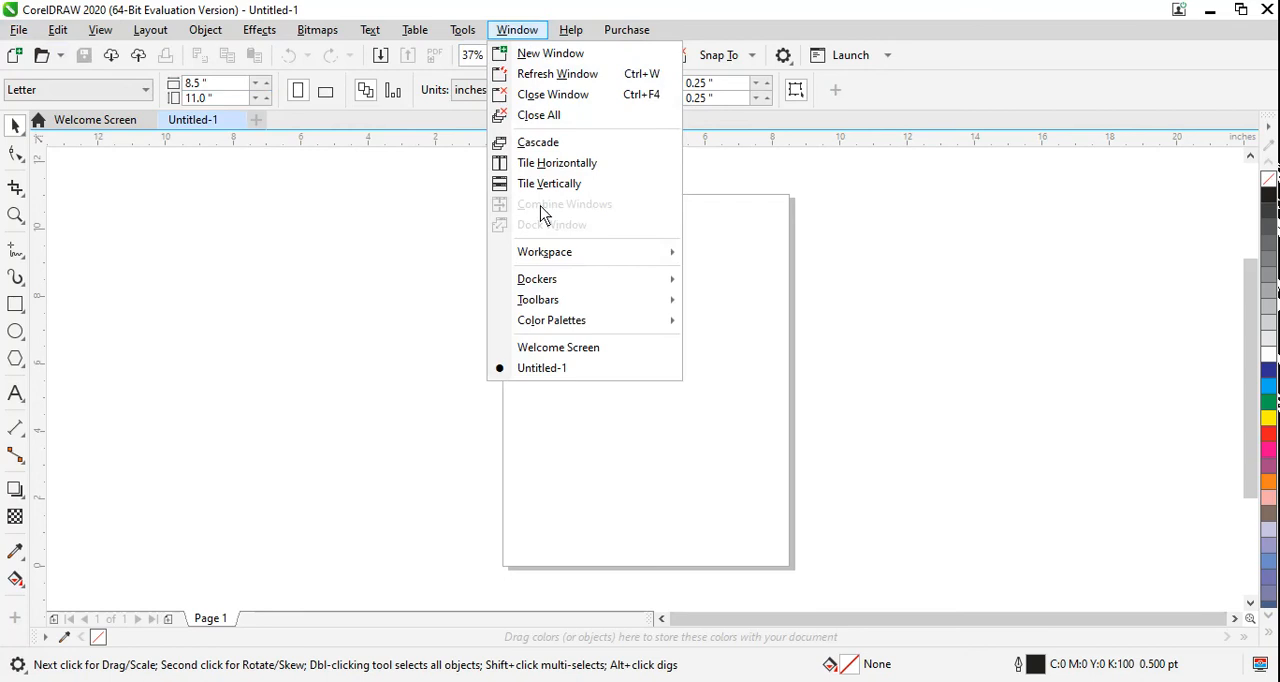
mouse_move(553, 308)
mouse_move(595, 303)
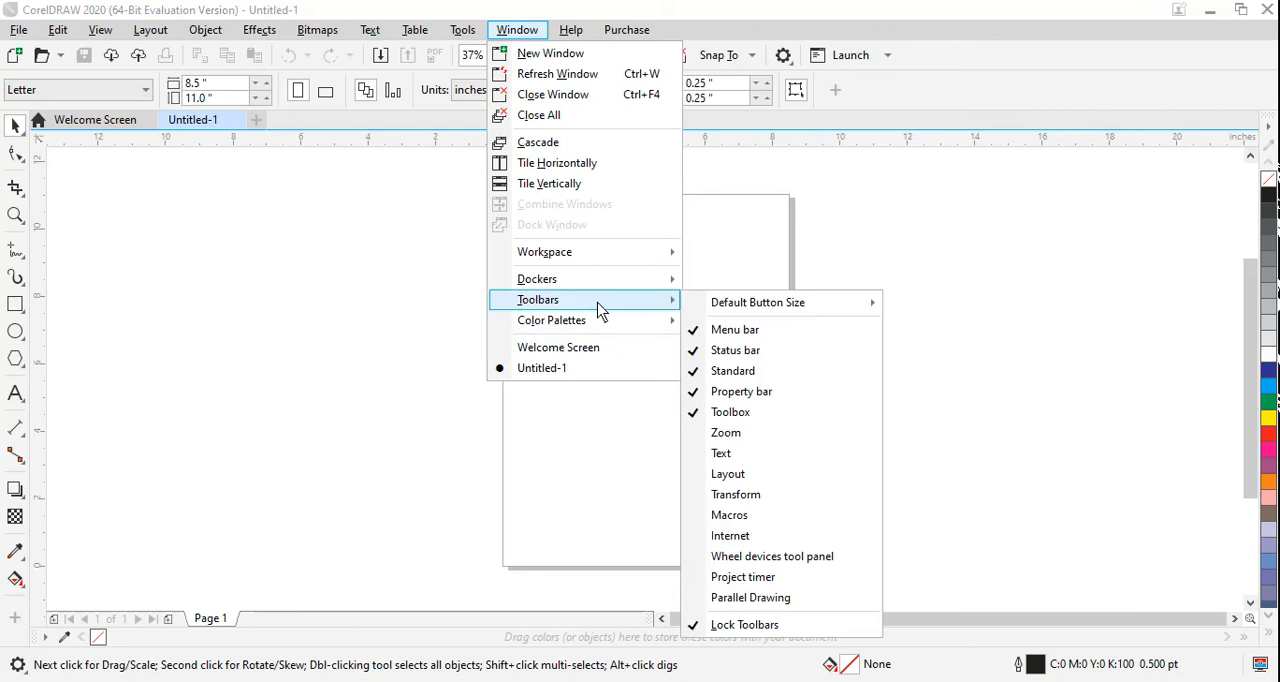
click(744, 625)
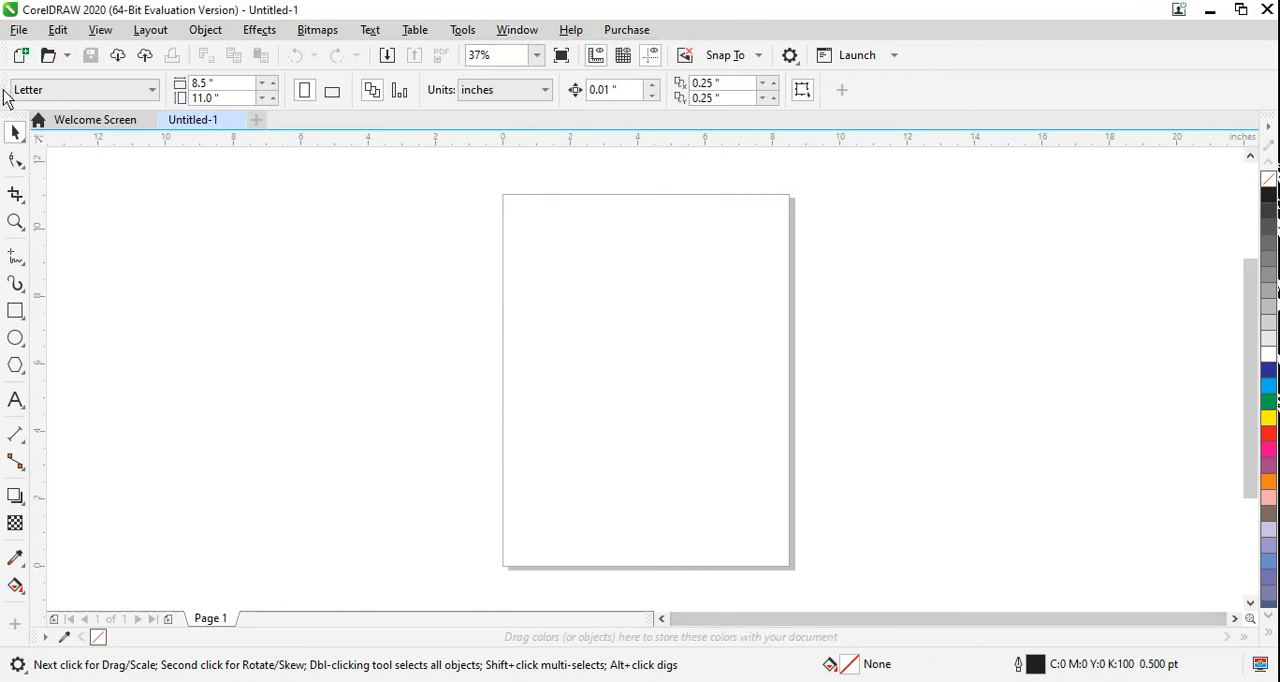
drag(7, 90, 110, 206)
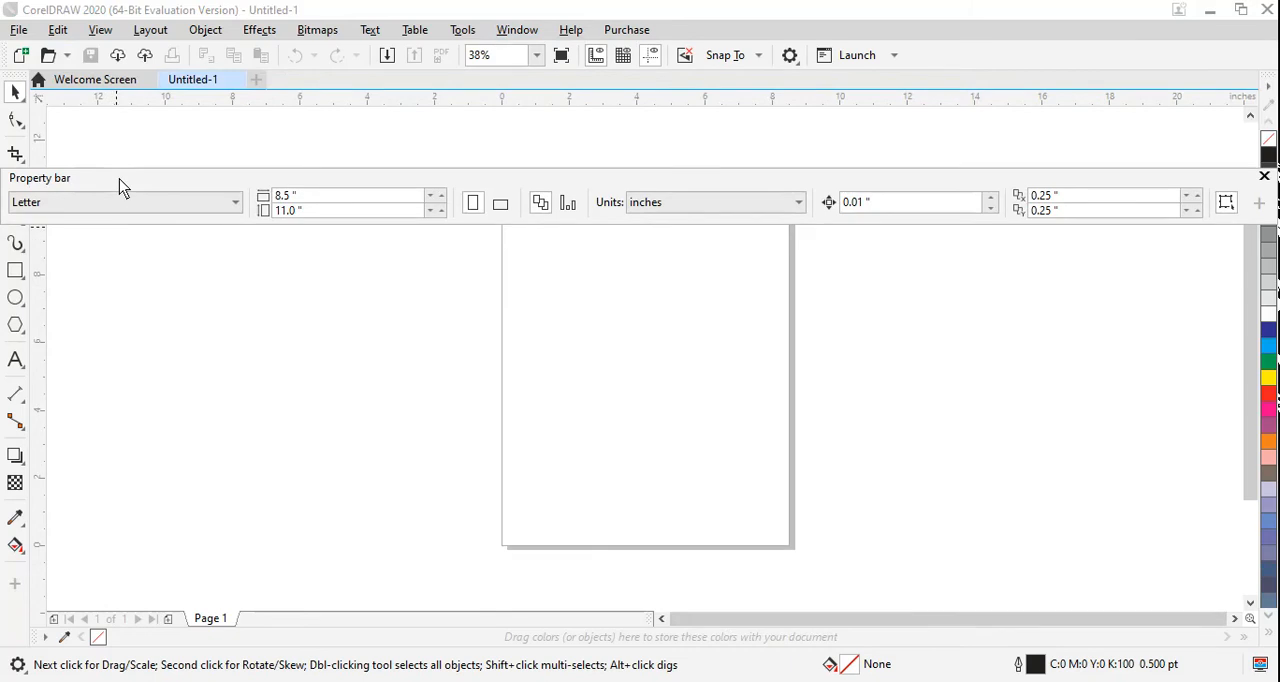
mouse_move(120, 186)
mouse_down()
mouse_move(100, 80)
mouse_move(128, 45)
mouse_move(106, 72)
mouse_move(44, 75)
mouse_up()
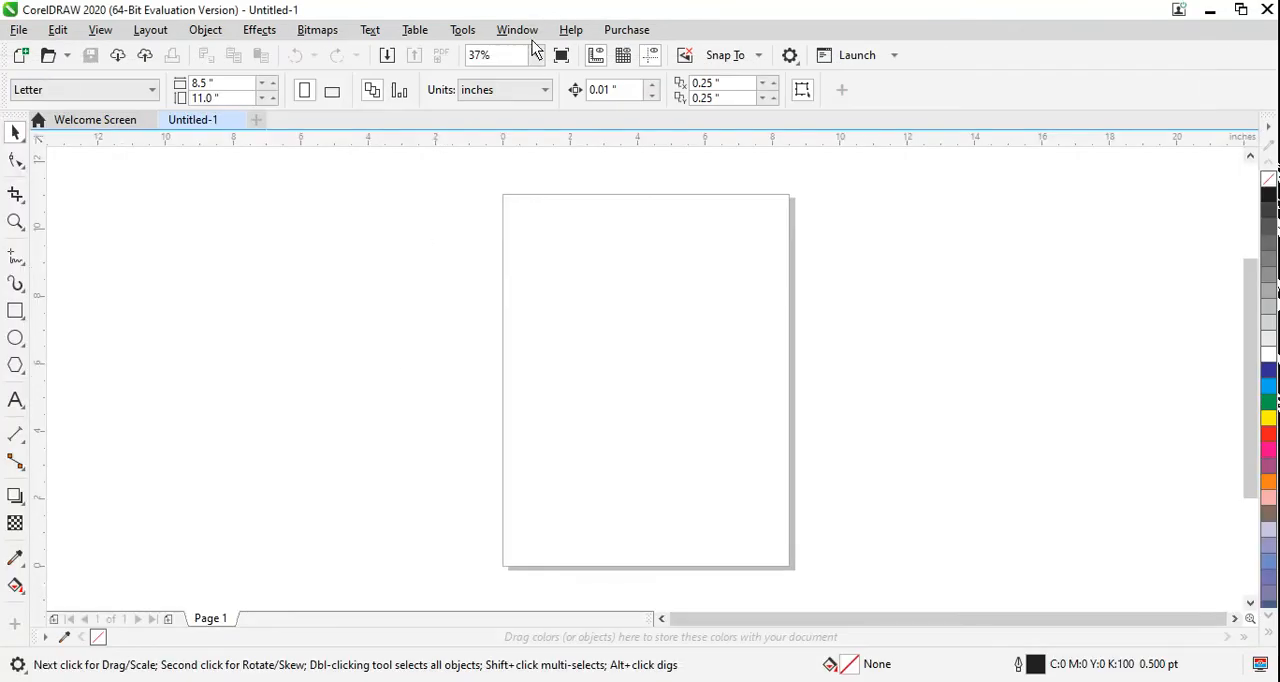
Step: Lock the toolbars again
click(518, 30)
mouse_move(588, 302)
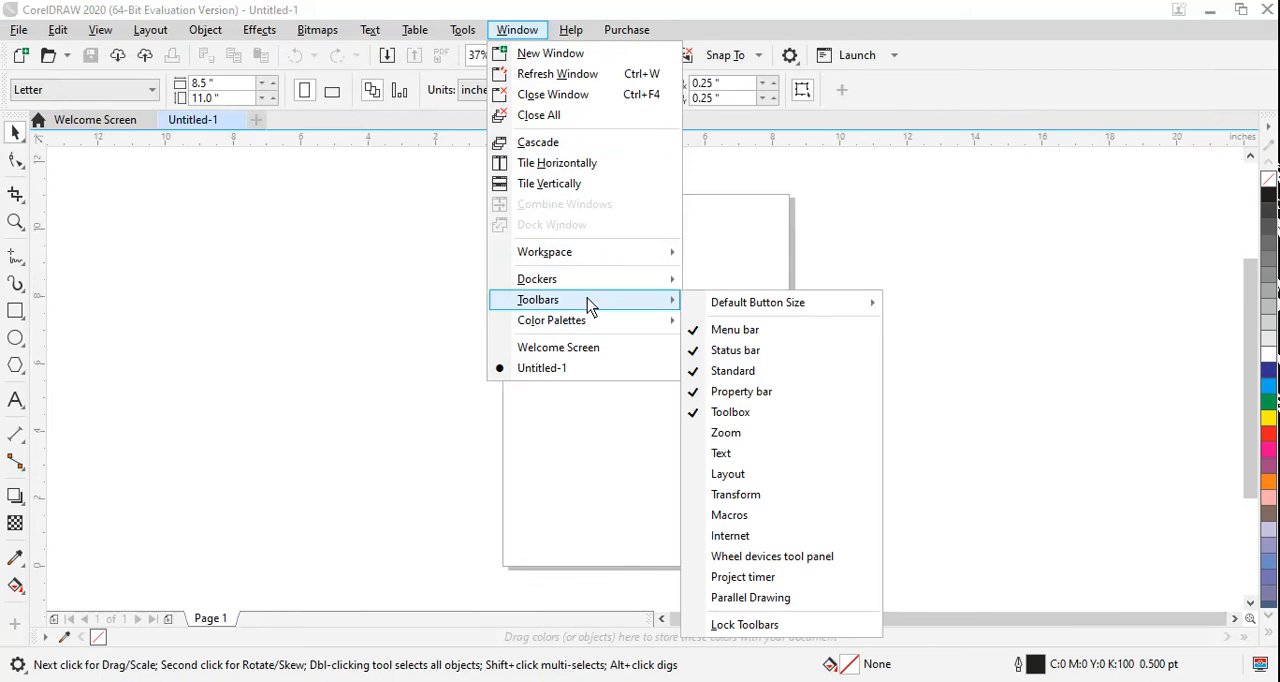
click(766, 624)
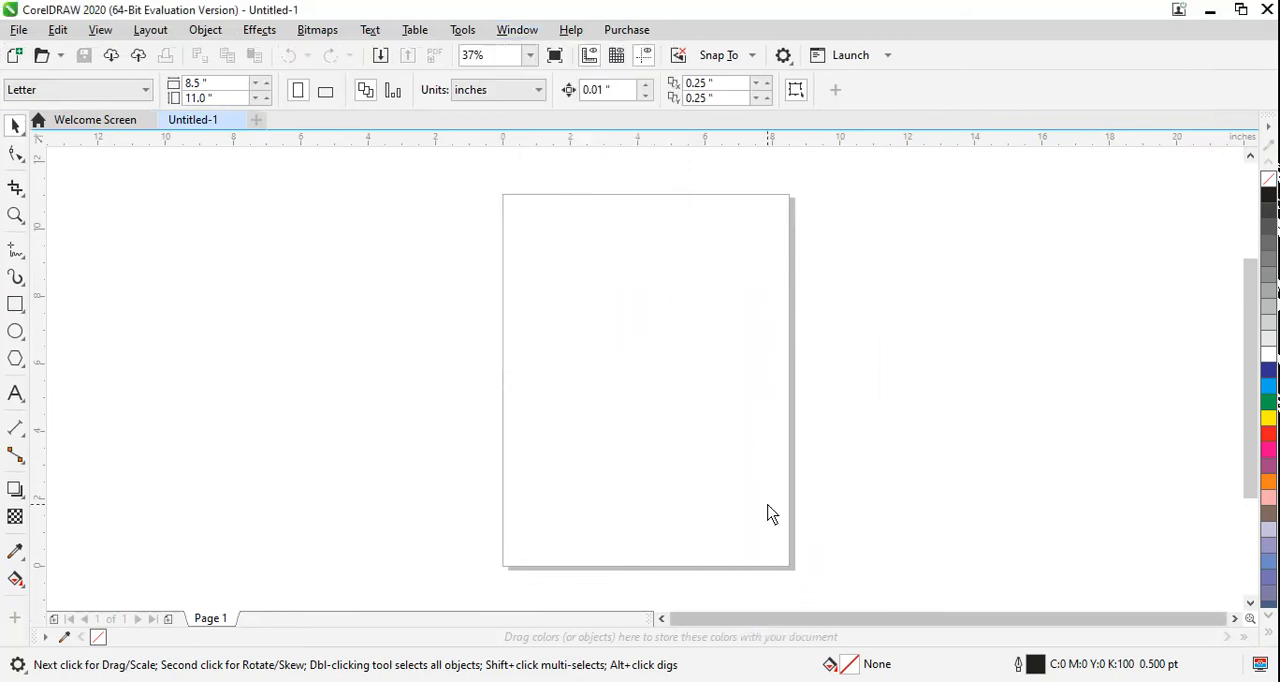
Step: Enable the CMYK Palette and RGB Palette alongside the default palette in the Palettes docker, and close the docker
click(531, 37)
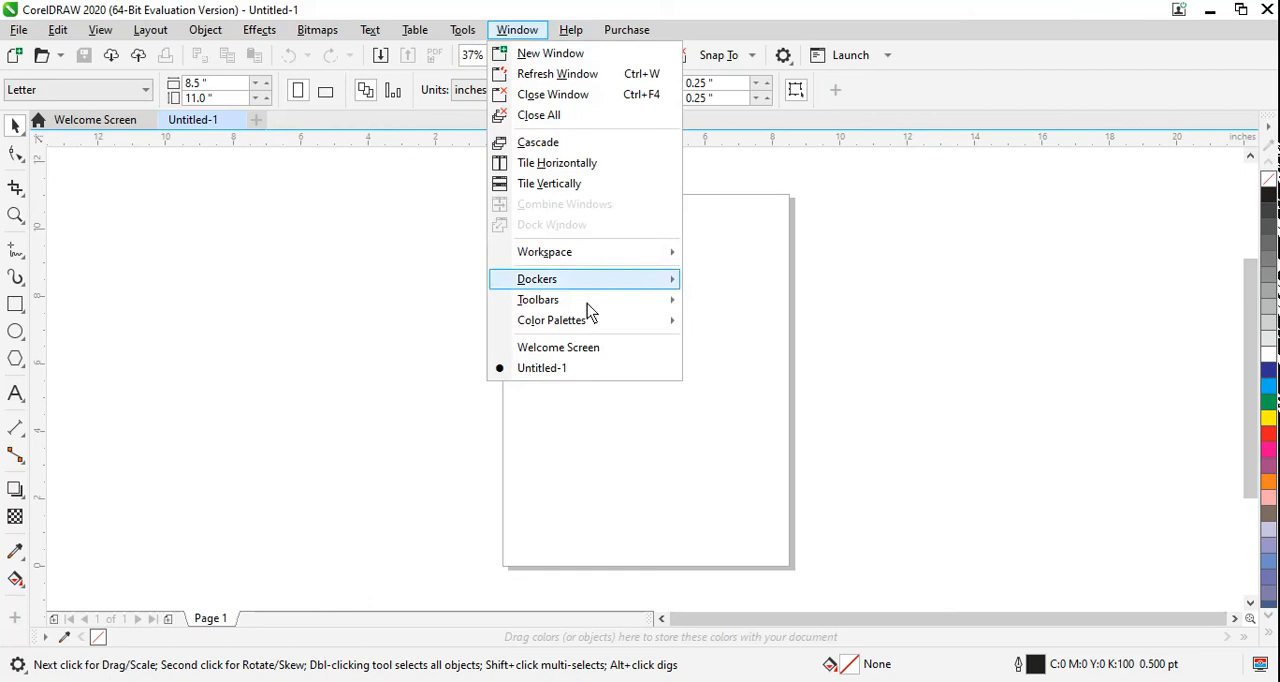
mouse_move(585, 327)
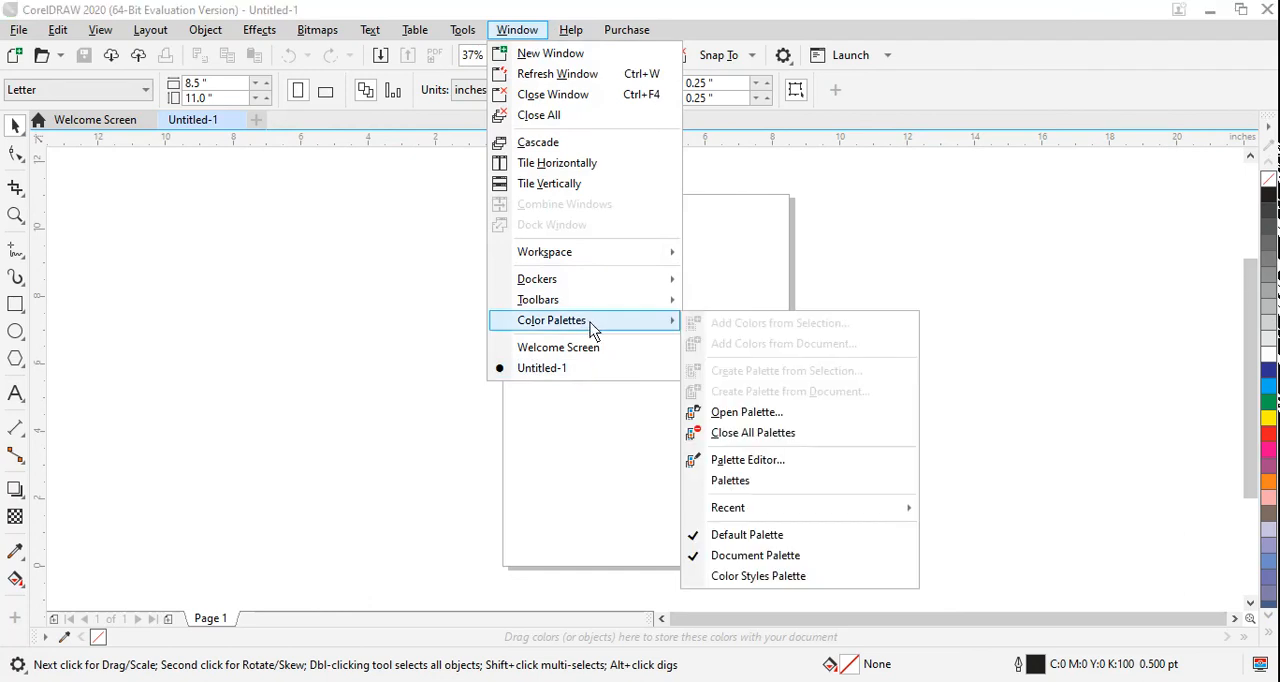
click(853, 472)
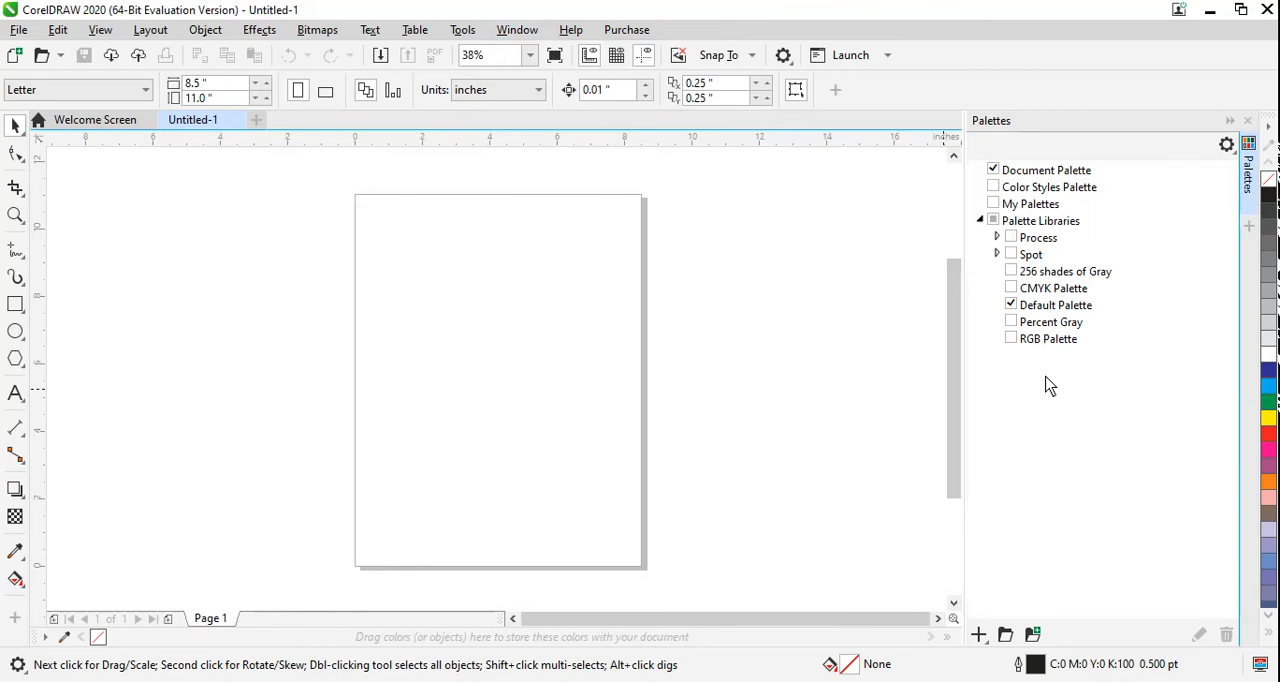
click(1011, 288)
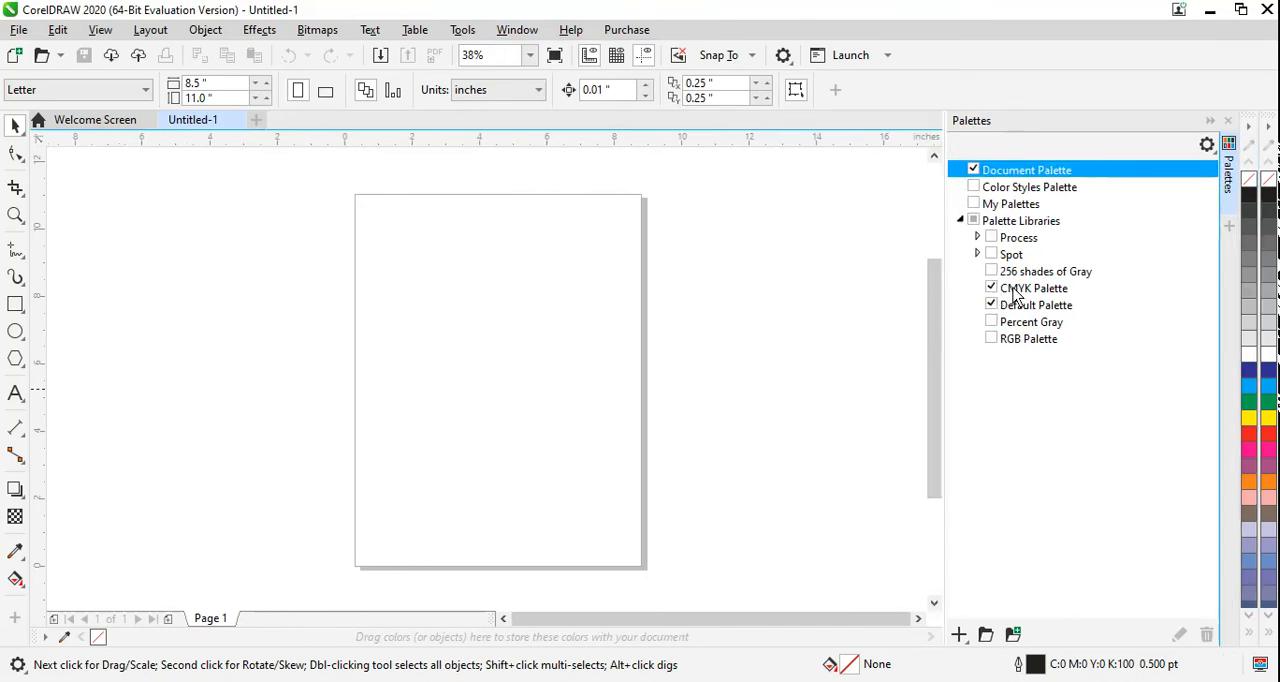
click(992, 340)
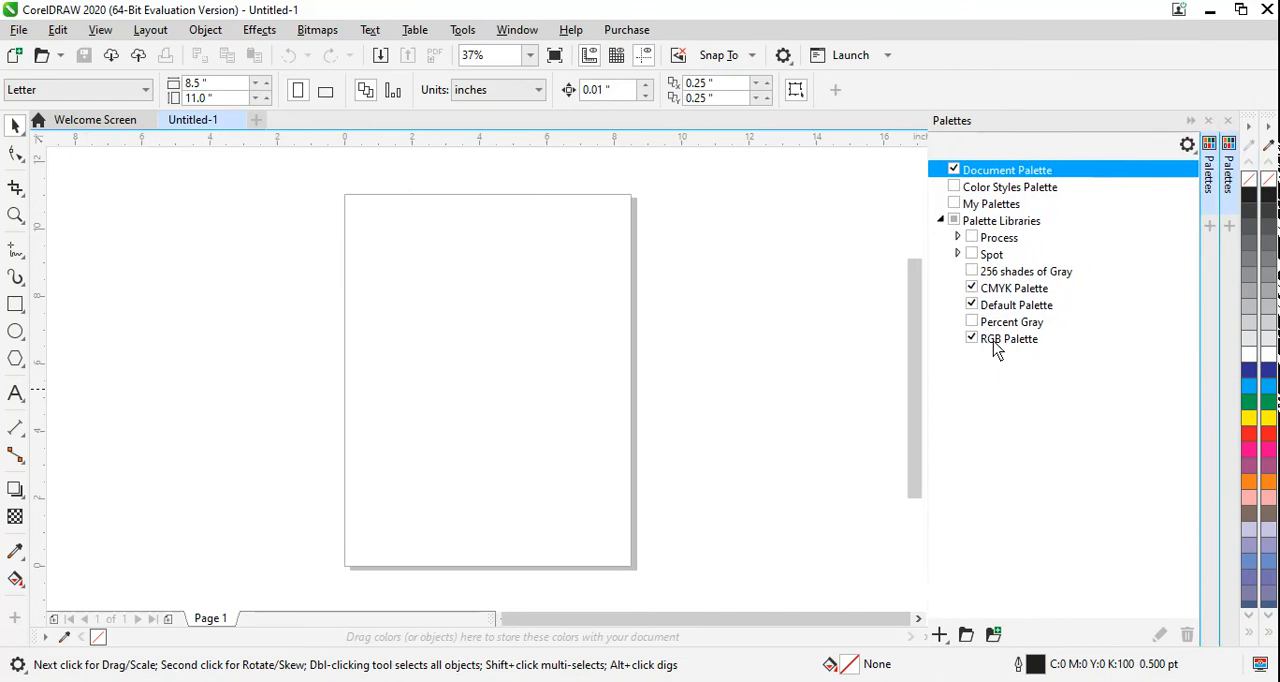
click(1197, 120)
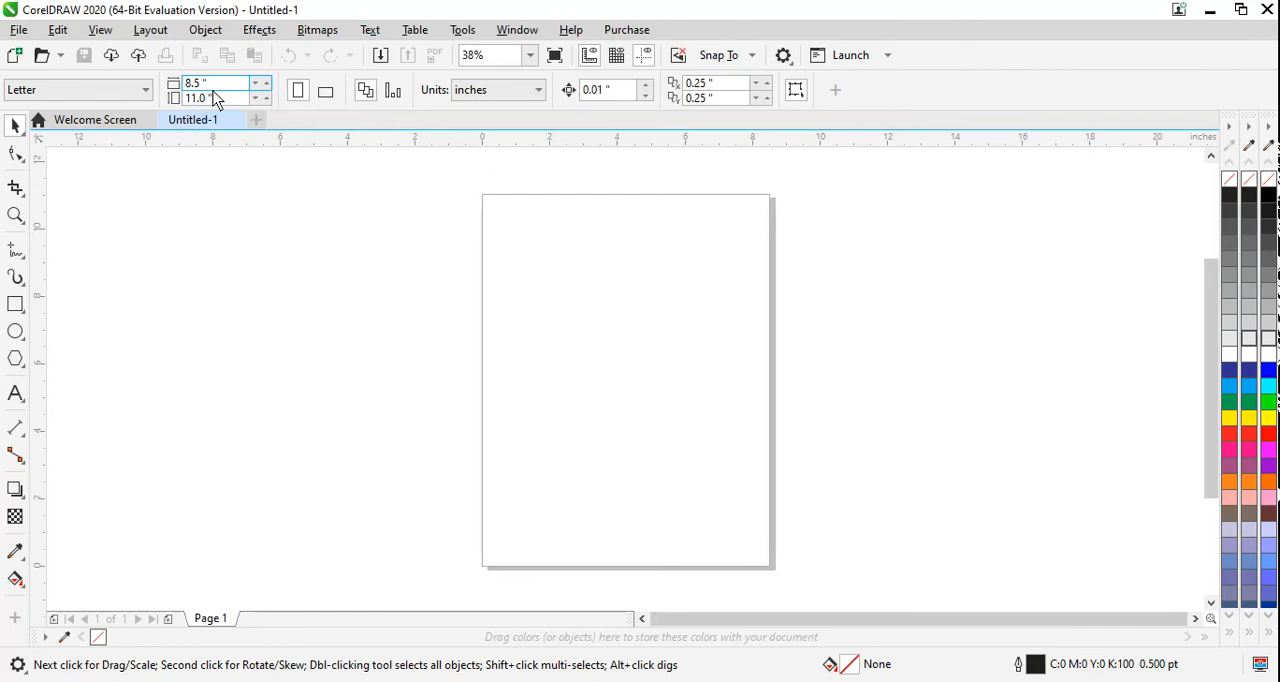
Step: Switch the page orientation to landscape and back to portrait
click(323, 100)
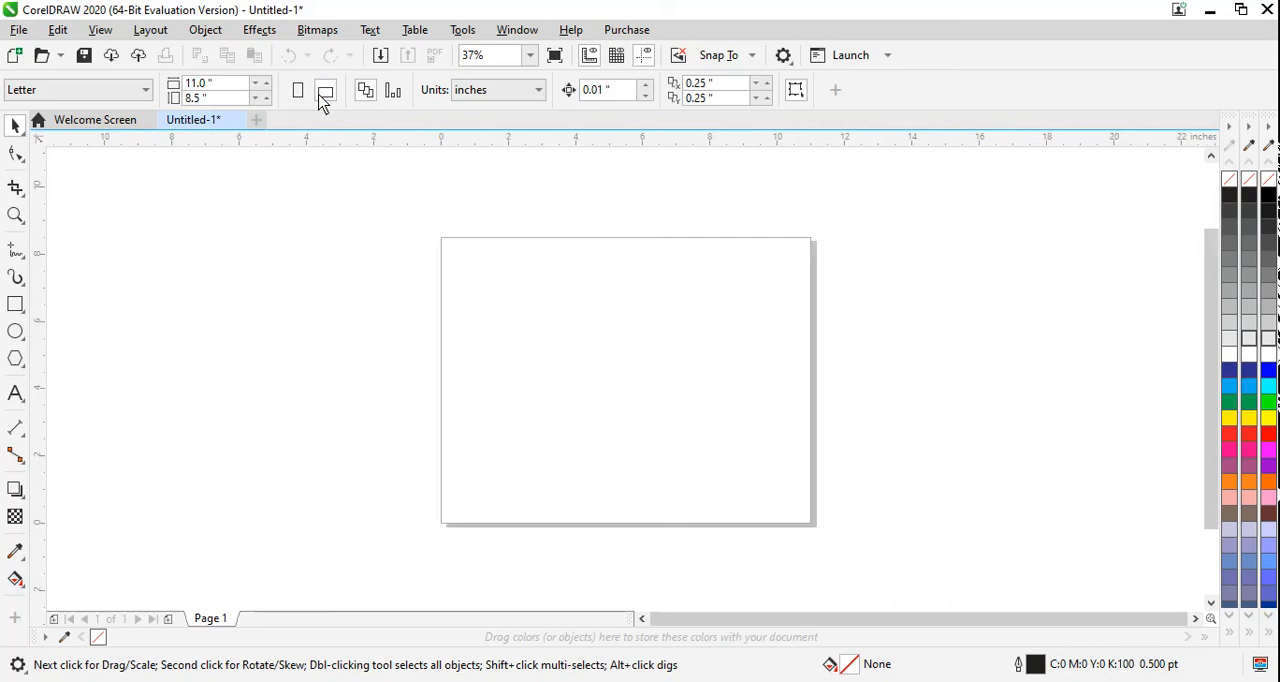
click(308, 100)
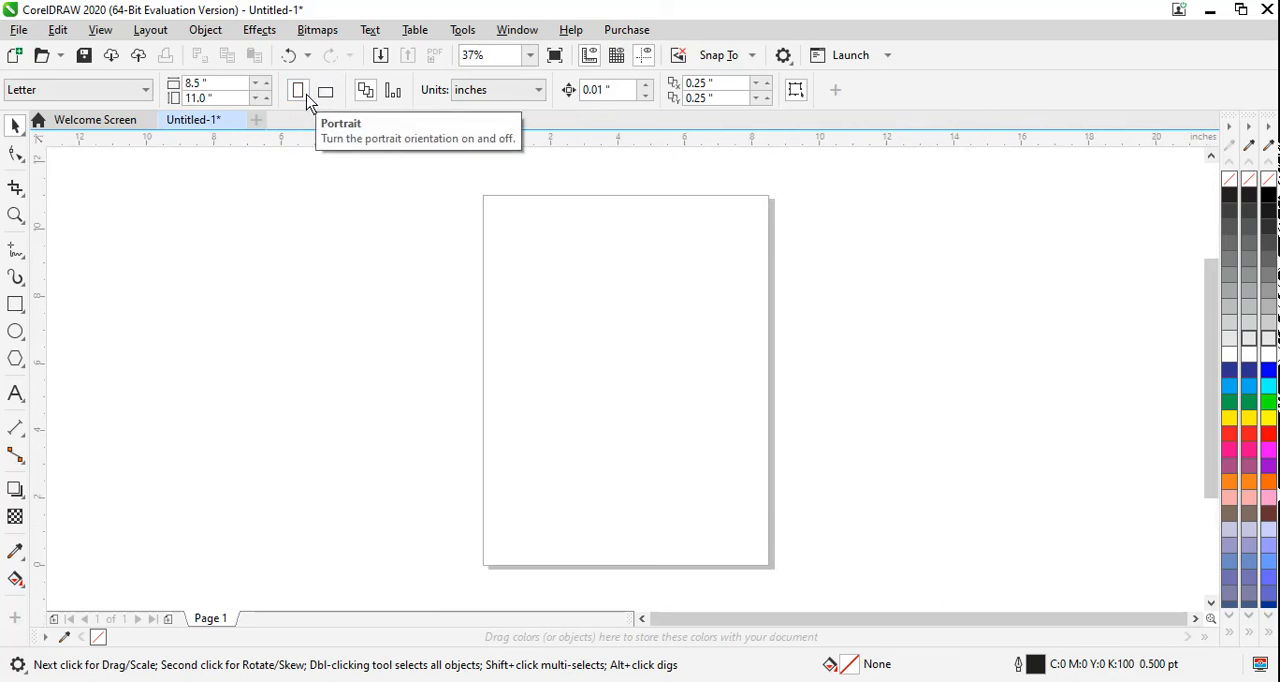
Step: Cycle the document units through millimeters, pixels and centimeters, and return them to inches
click(538, 92)
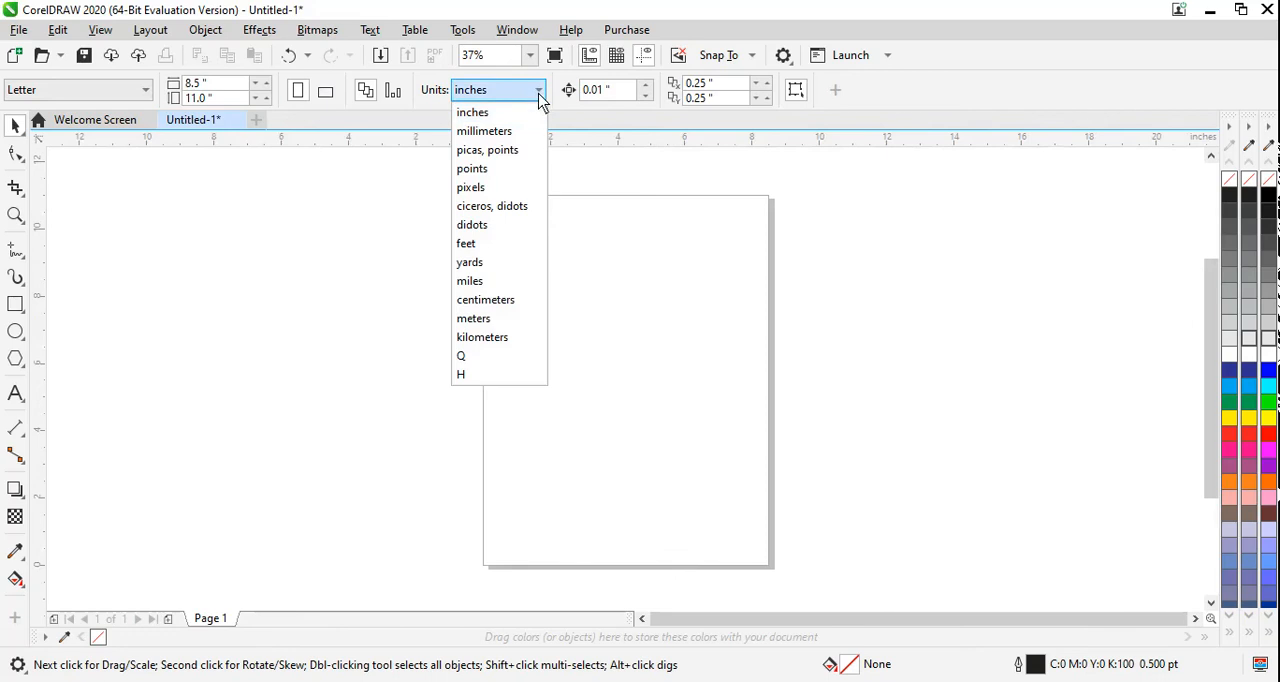
click(532, 131)
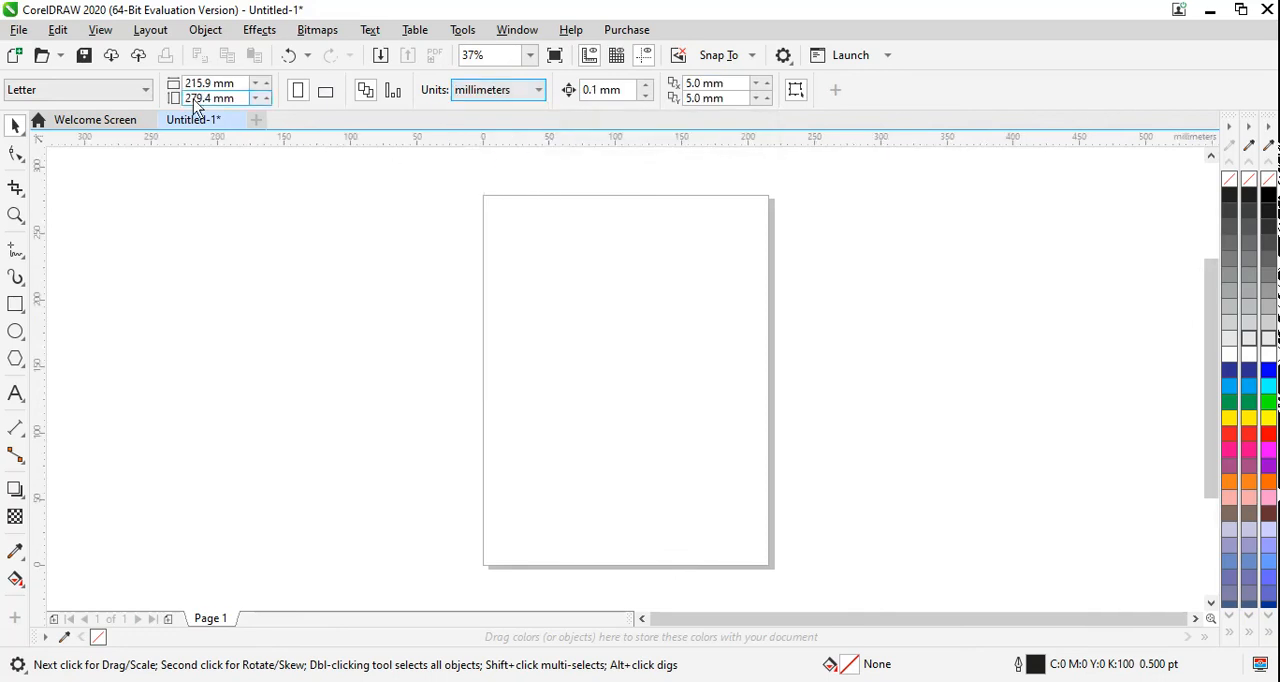
click(539, 90)
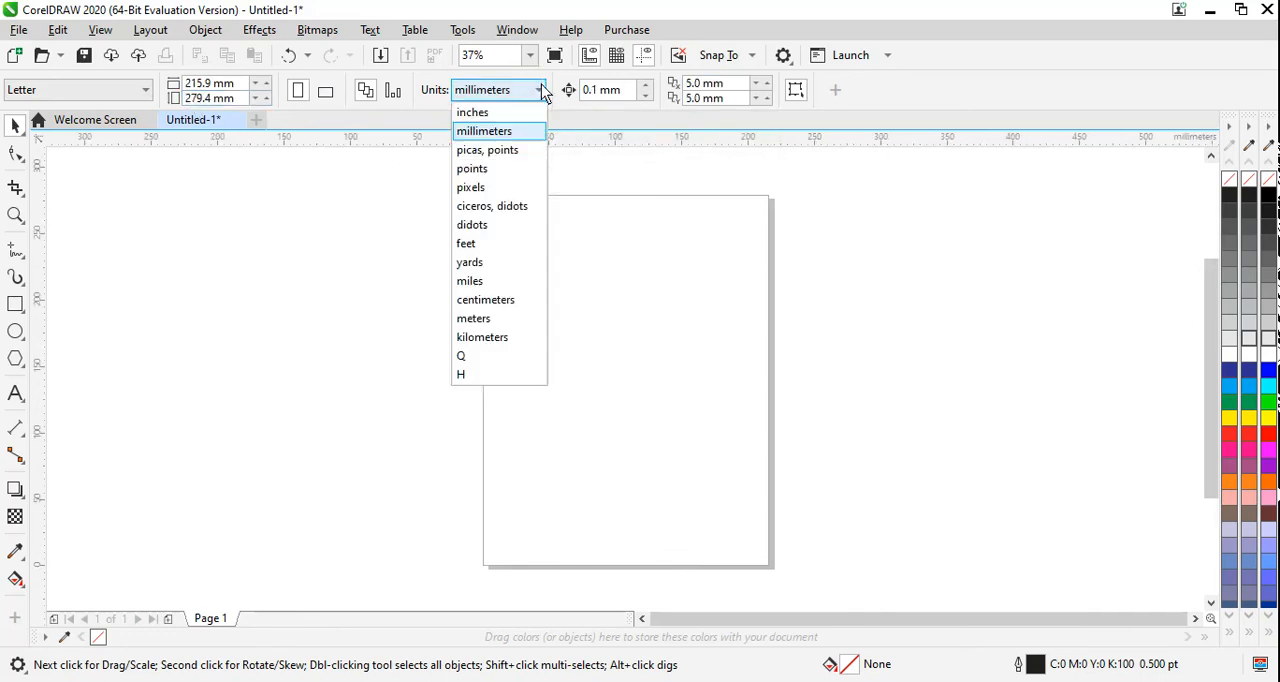
click(505, 188)
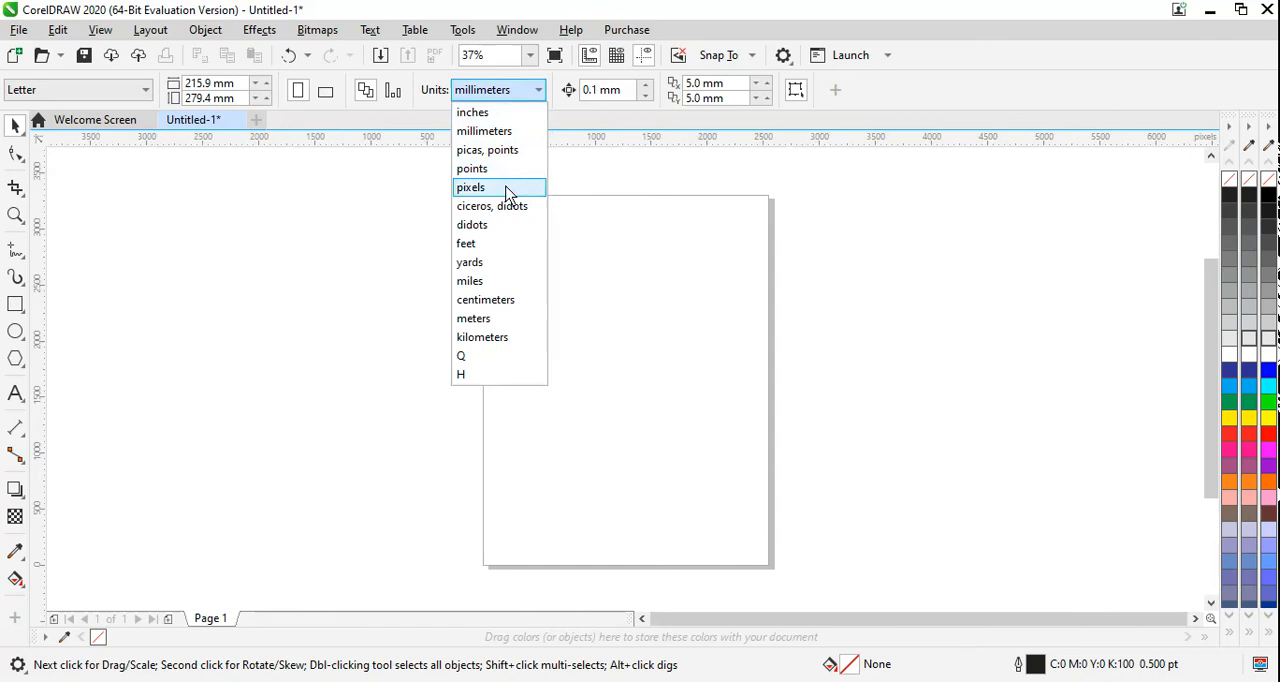
click(539, 92)
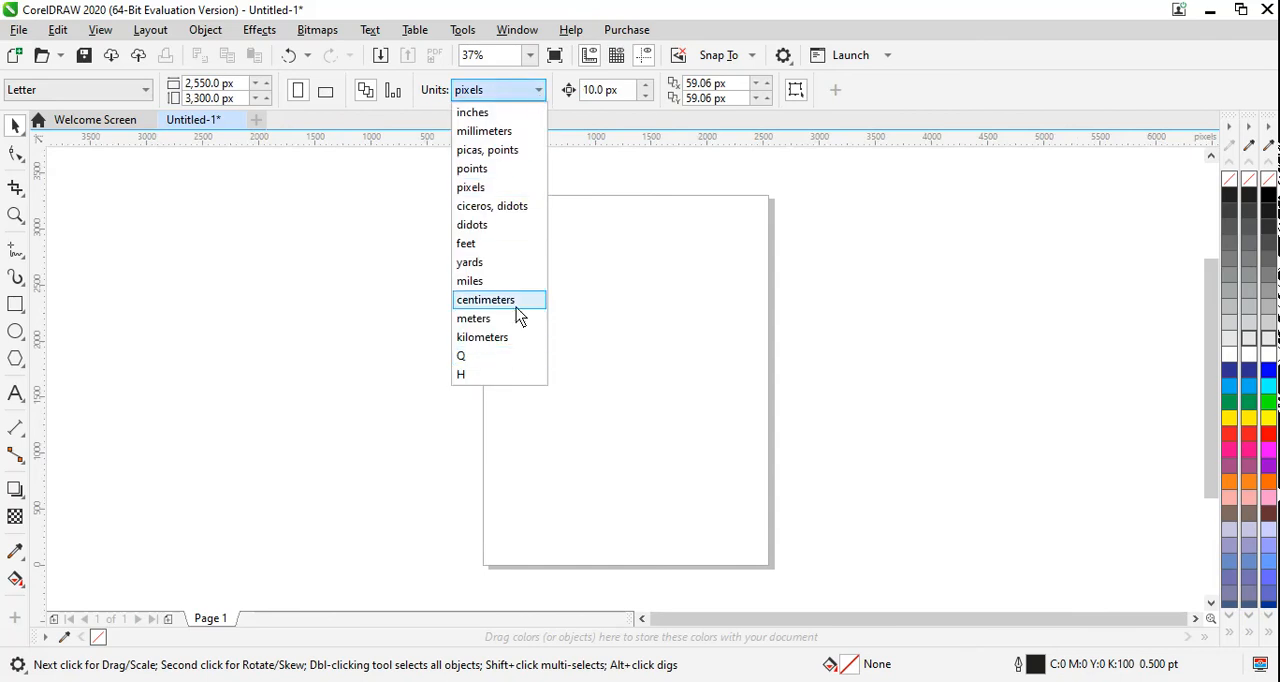
click(516, 303)
click(539, 93)
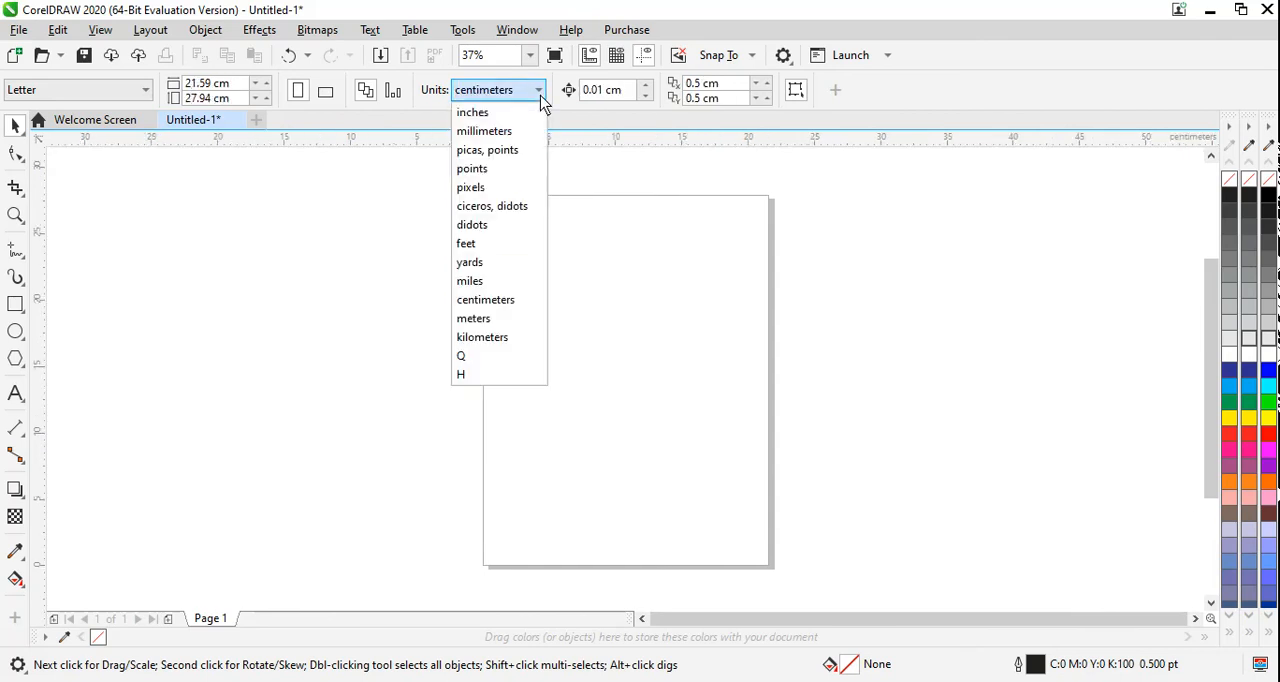
click(519, 114)
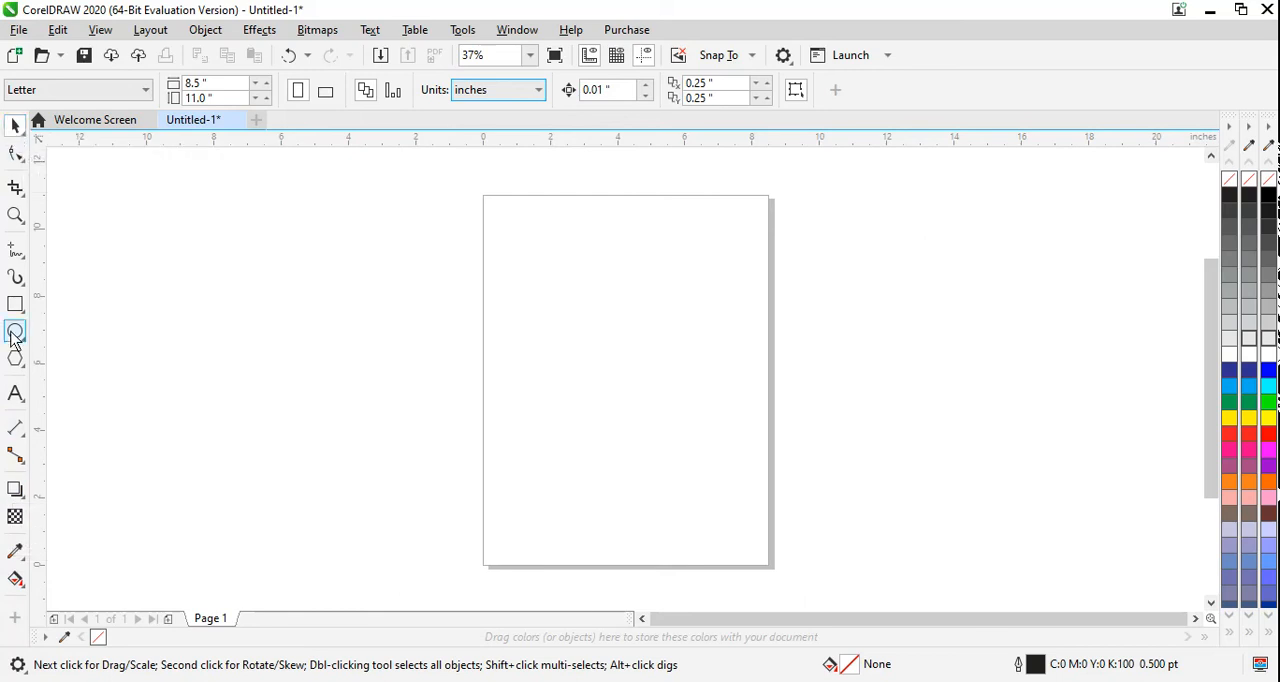
Step: Draw an upright ellipse about 3.9 by 5.3 inches slightly above the page's center and fill it with cyan from the CMYK palette
key(F7)
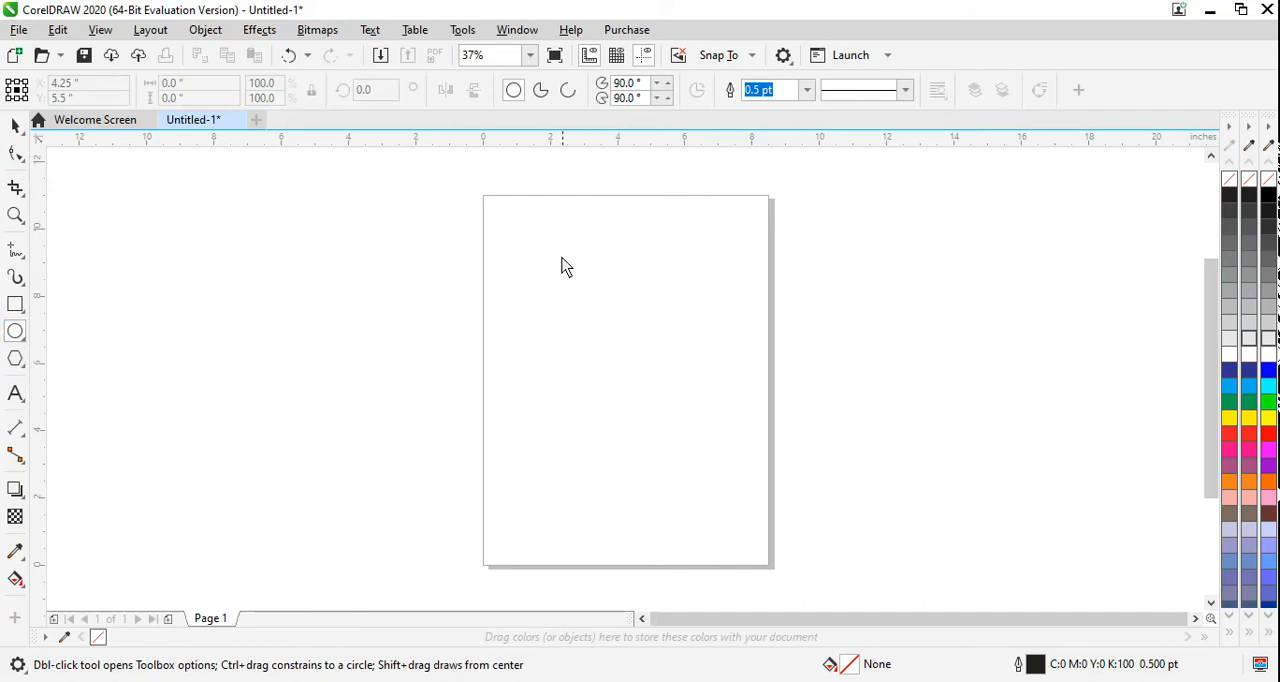
drag(555, 253, 686, 440)
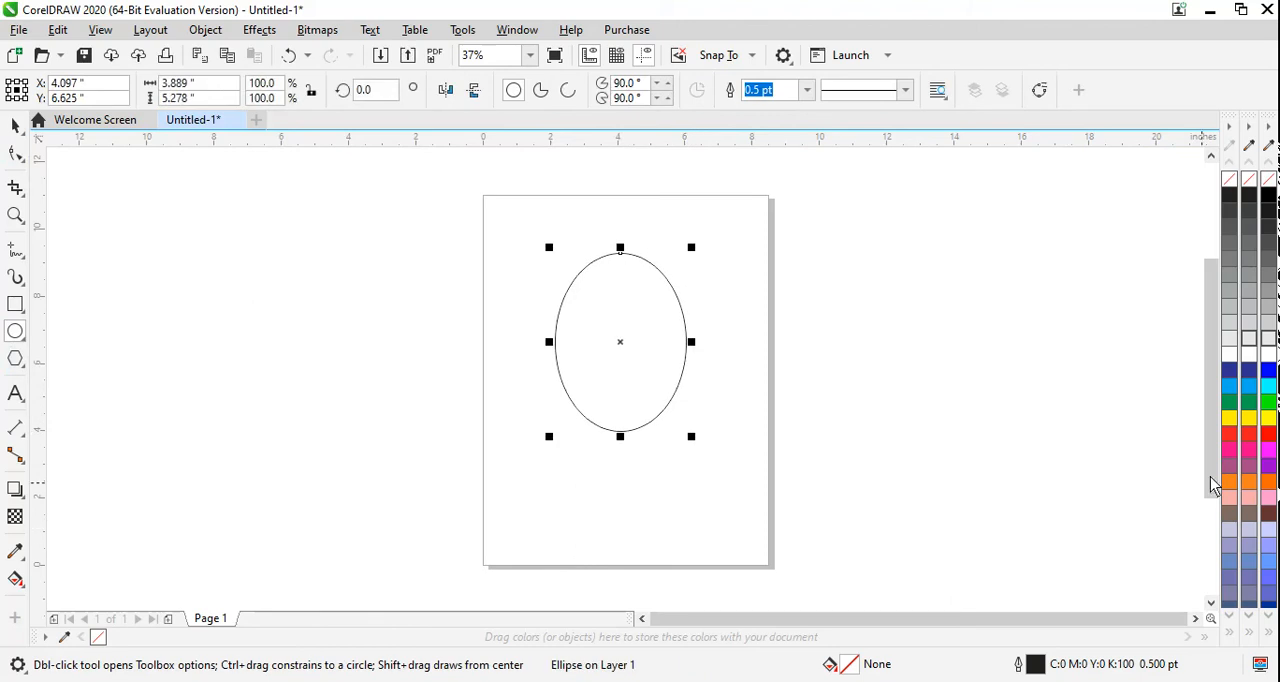
click(1250, 387)
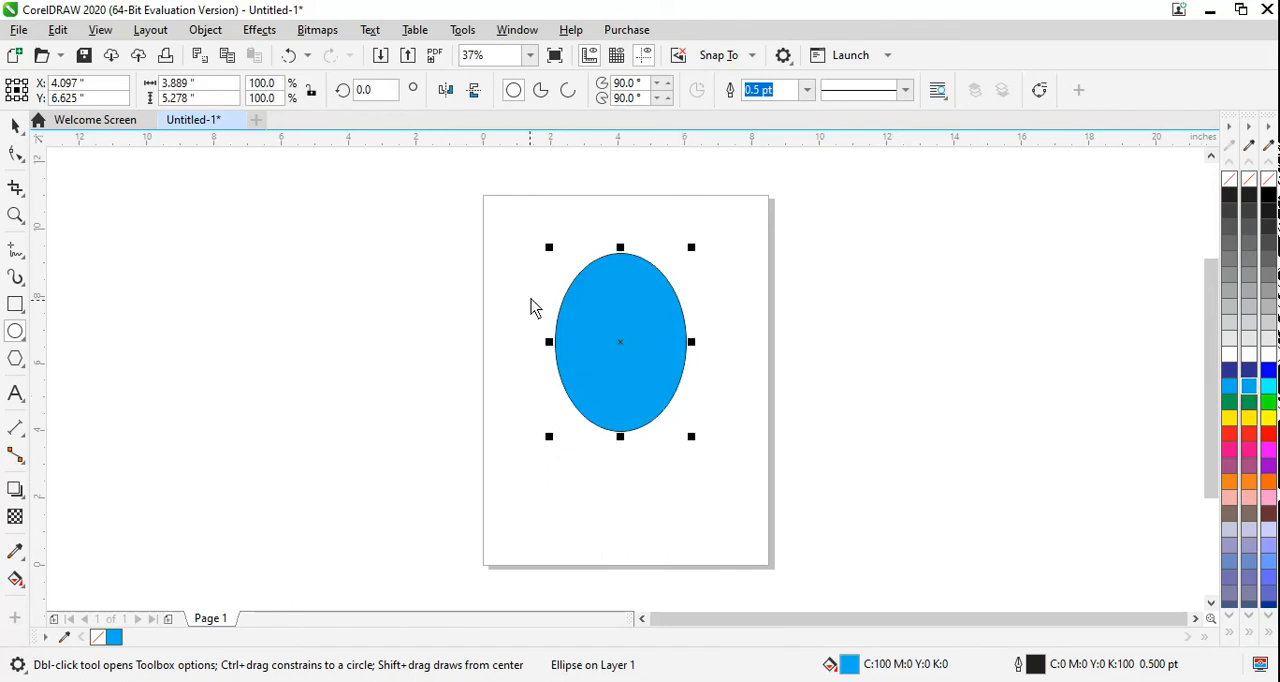
Step: Give the ellipse a red outline from the RGB palette with a width of 8.0 pt
right_click(1268, 433)
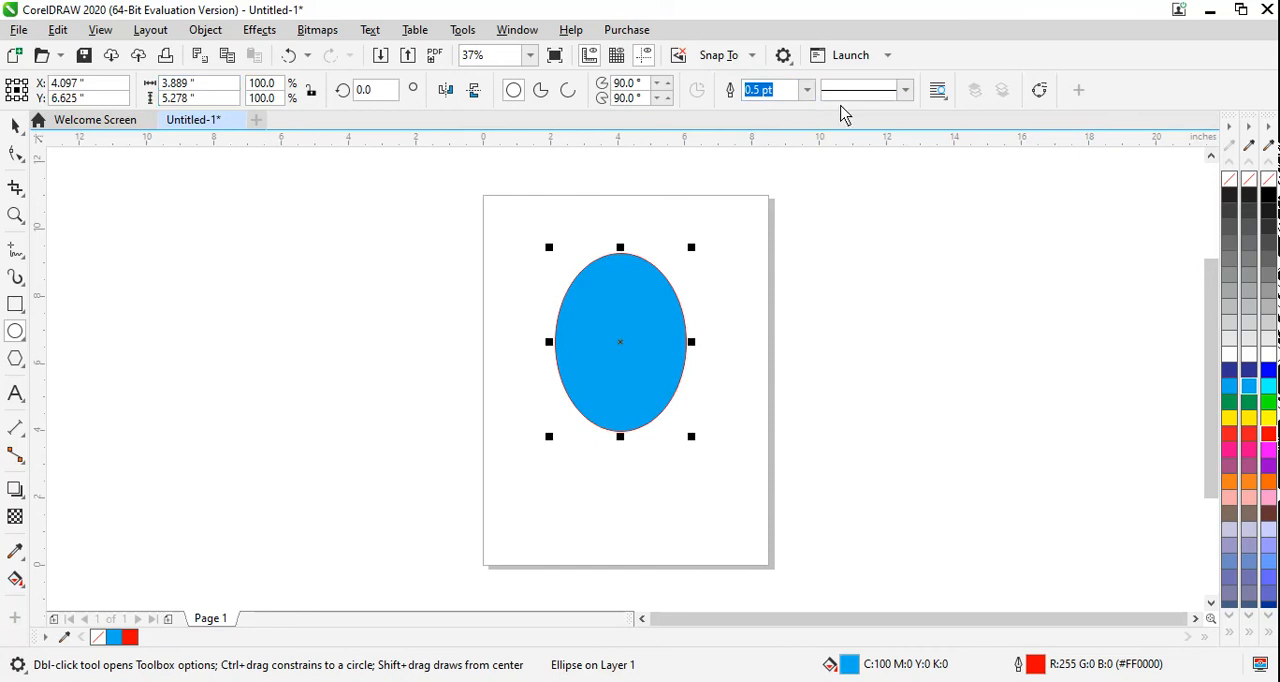
click(807, 90)
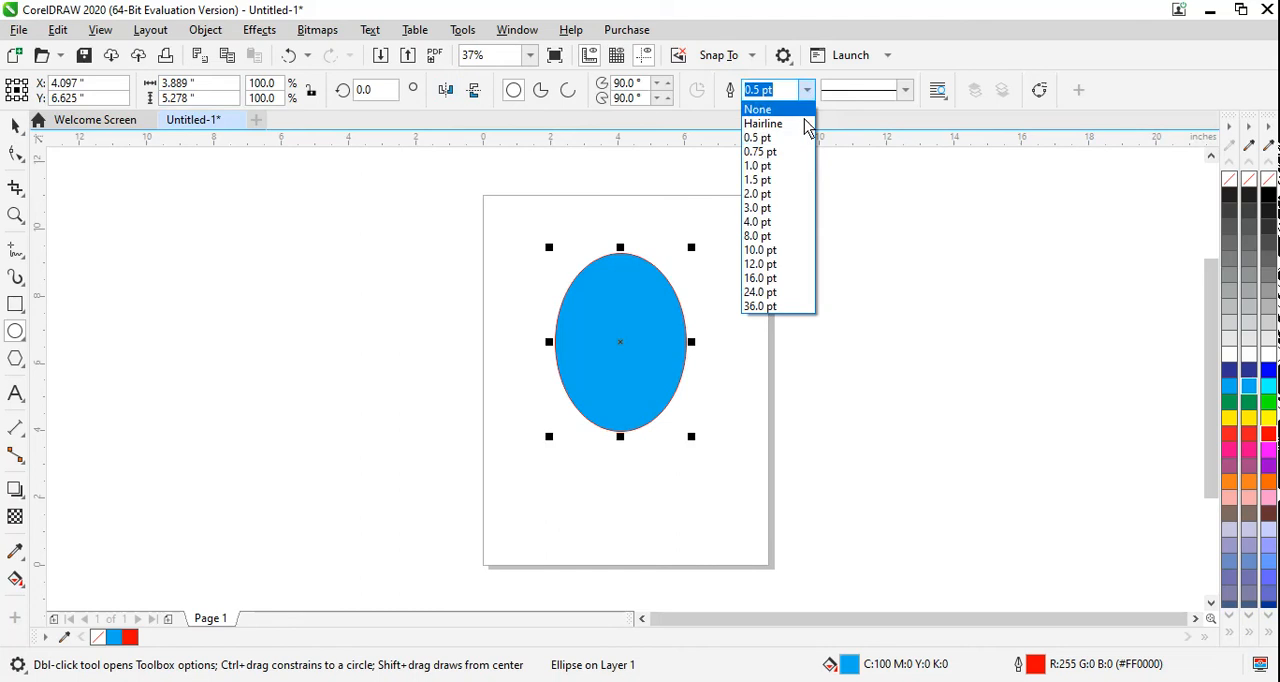
click(766, 237)
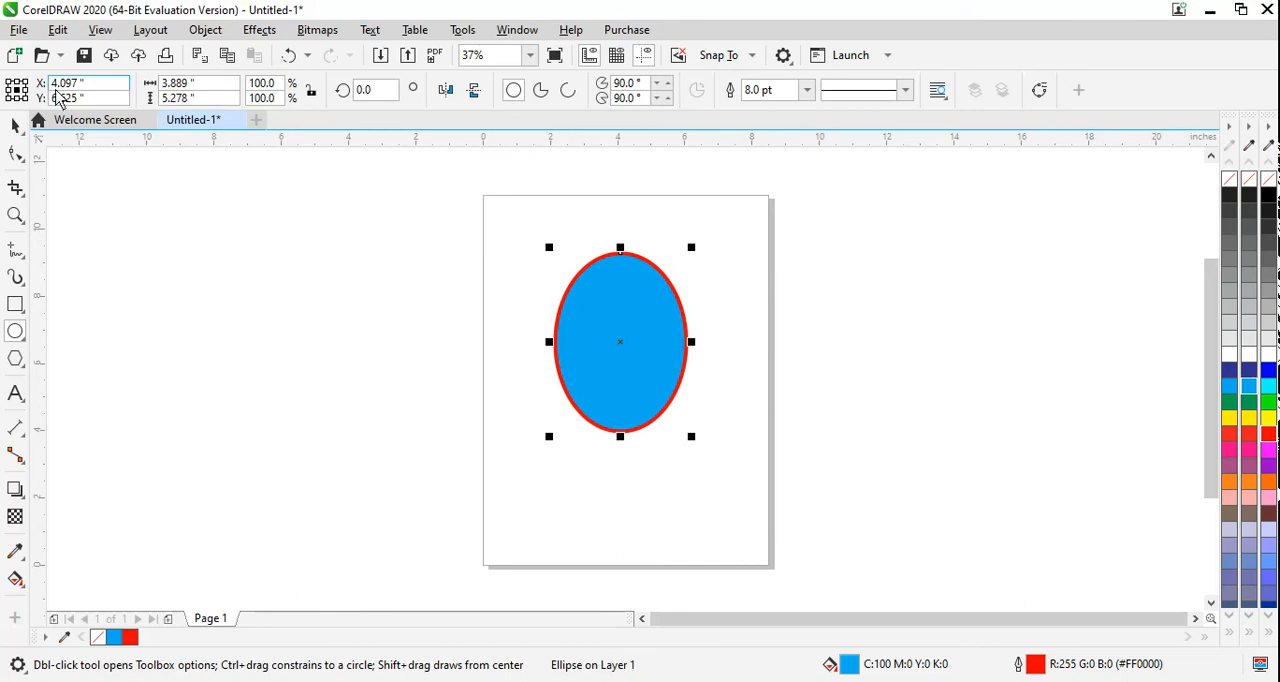
Step: Move the ellipse slightly down the page and resize it to about 2.5 by 4.1 inches
click(14, 126)
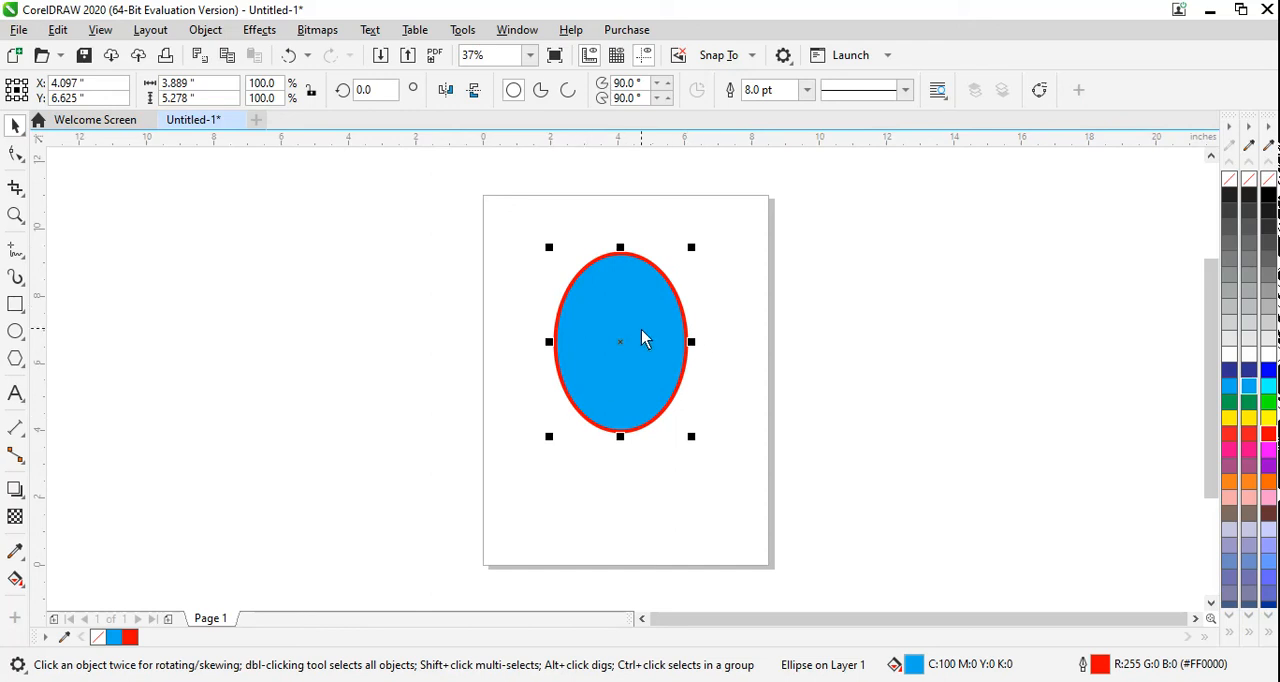
mouse_move(622, 348)
mouse_down()
mouse_move(834, 306)
mouse_move(714, 291)
mouse_move(520, 297)
mouse_move(560, 298)
mouse_move(629, 367)
mouse_up()
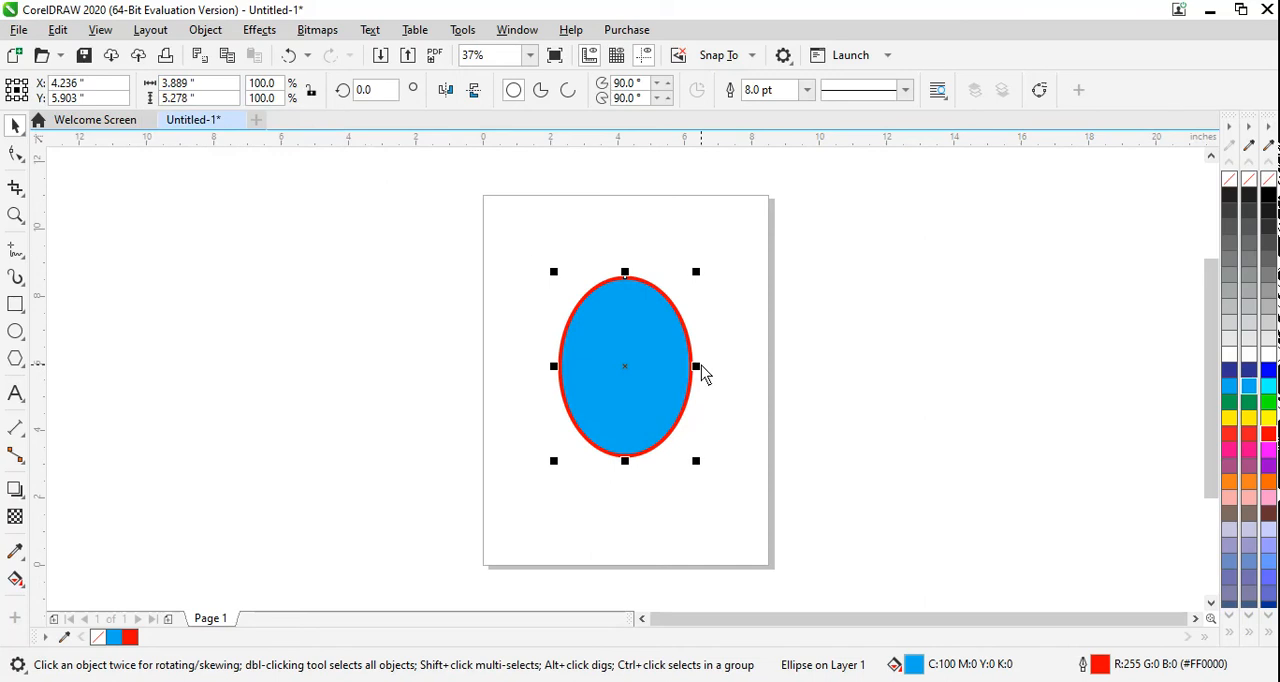
mouse_move(701, 367)
mouse_down()
mouse_move(911, 371)
mouse_move(681, 371)
mouse_up()
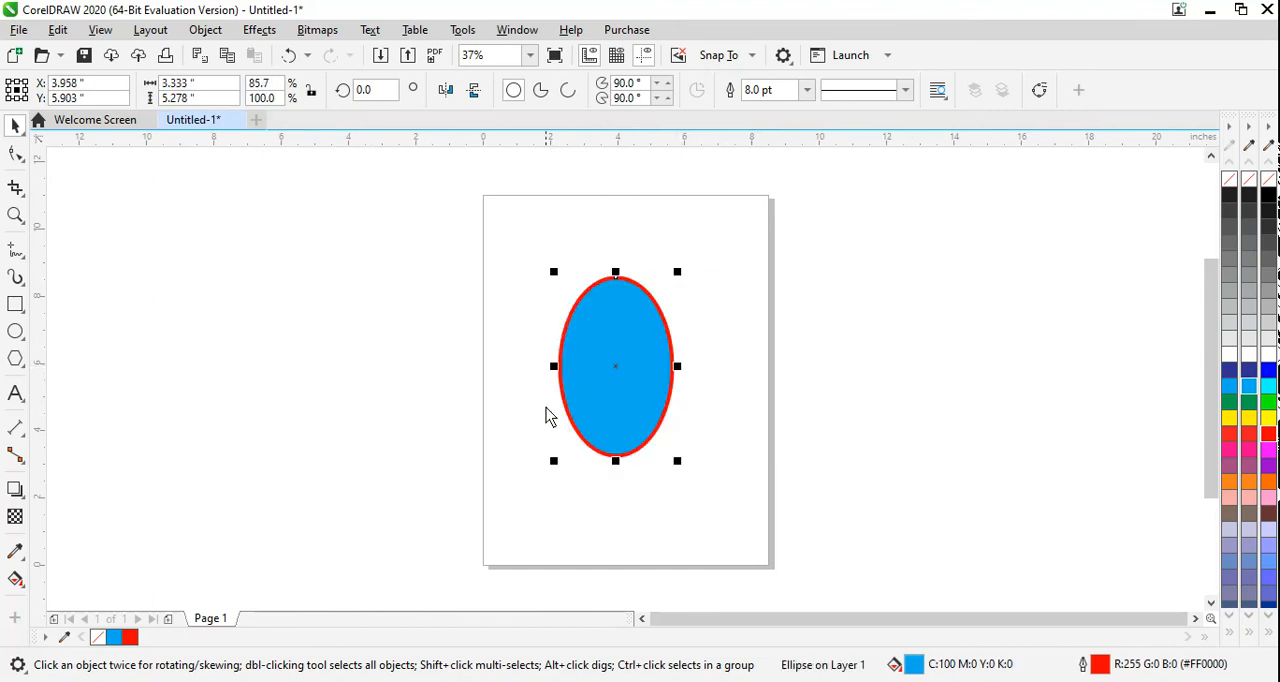
mouse_move(554, 366)
mouse_down()
mouse_move(507, 375)
mouse_move(544, 371)
mouse_up()
mouse_move(607, 464)
mouse_down()
mouse_move(617, 528)
mouse_move(617, 456)
mouse_move(623, 480)
mouse_move(611, 502)
mouse_move(609, 459)
mouse_up()
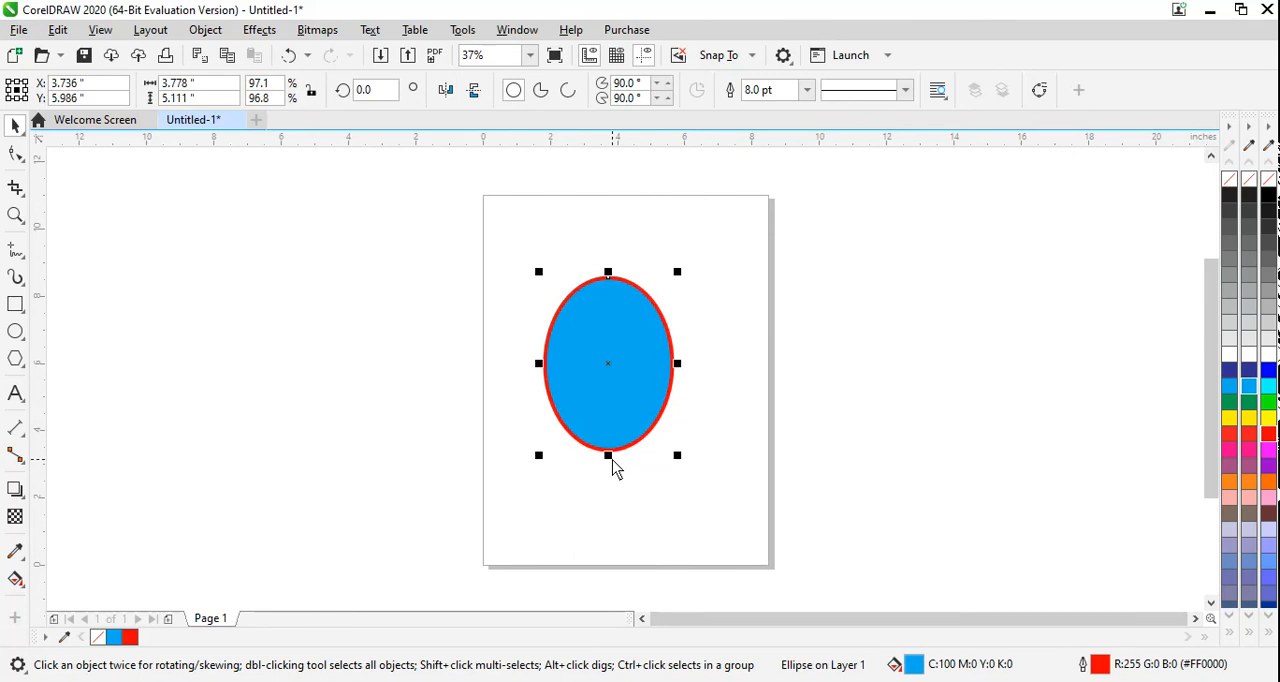
click(678, 463)
drag(678, 463, 659, 436)
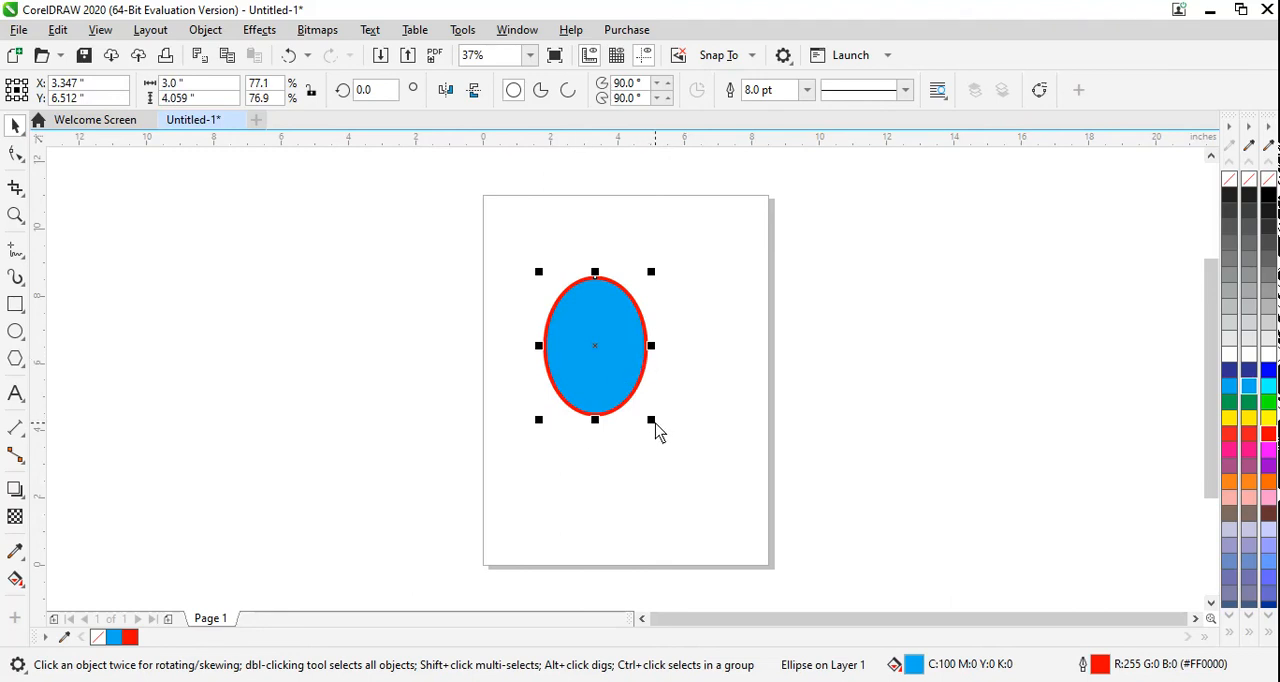
mouse_move(651, 347)
mouse_down()
mouse_move(757, 357)
mouse_move(633, 351)
mouse_up()
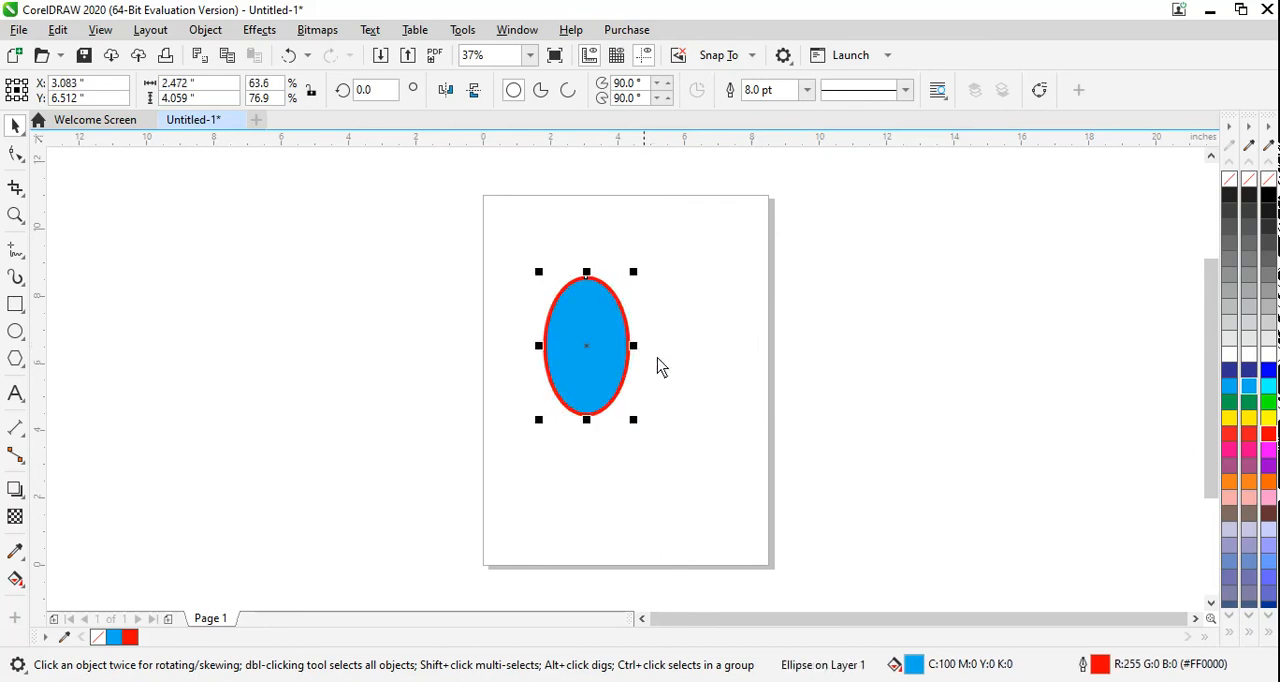
Step: Rotate the ellipse freehand about its center, first counterclockwise to about 27 degrees and back clockwise to about 348 degrees
click(586, 351)
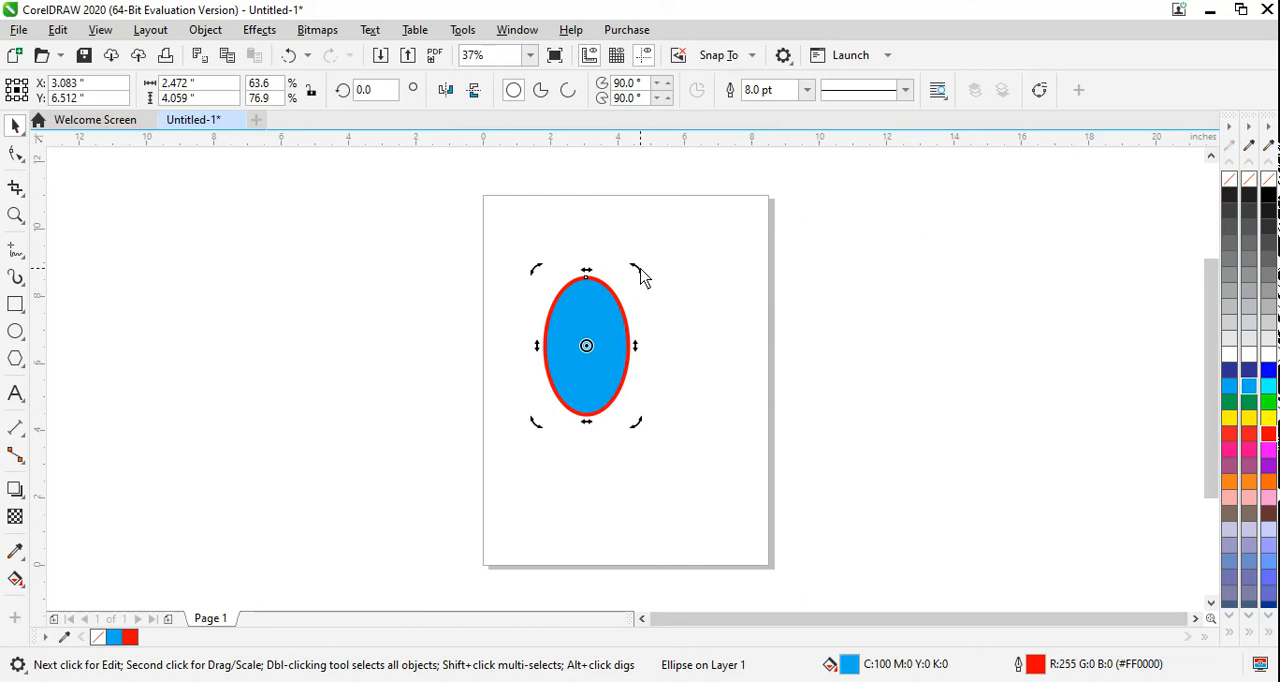
drag(634, 277, 666, 374)
drag(644, 279, 561, 271)
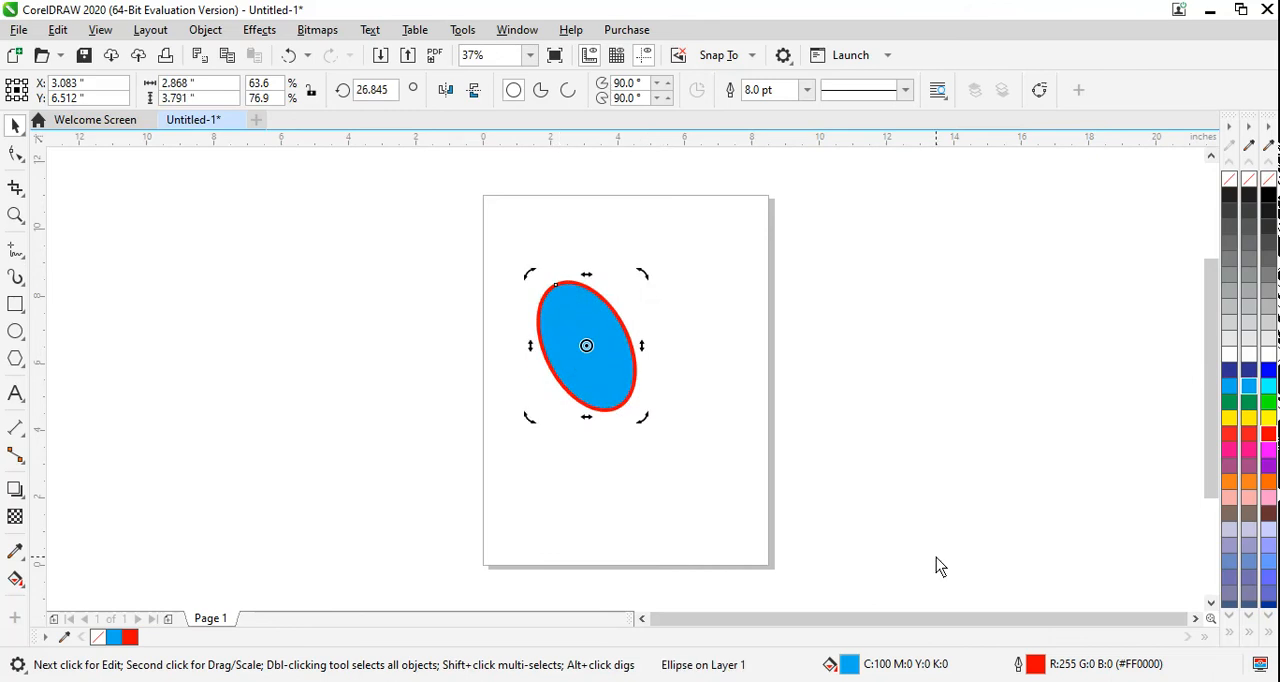
drag(646, 283, 714, 337)
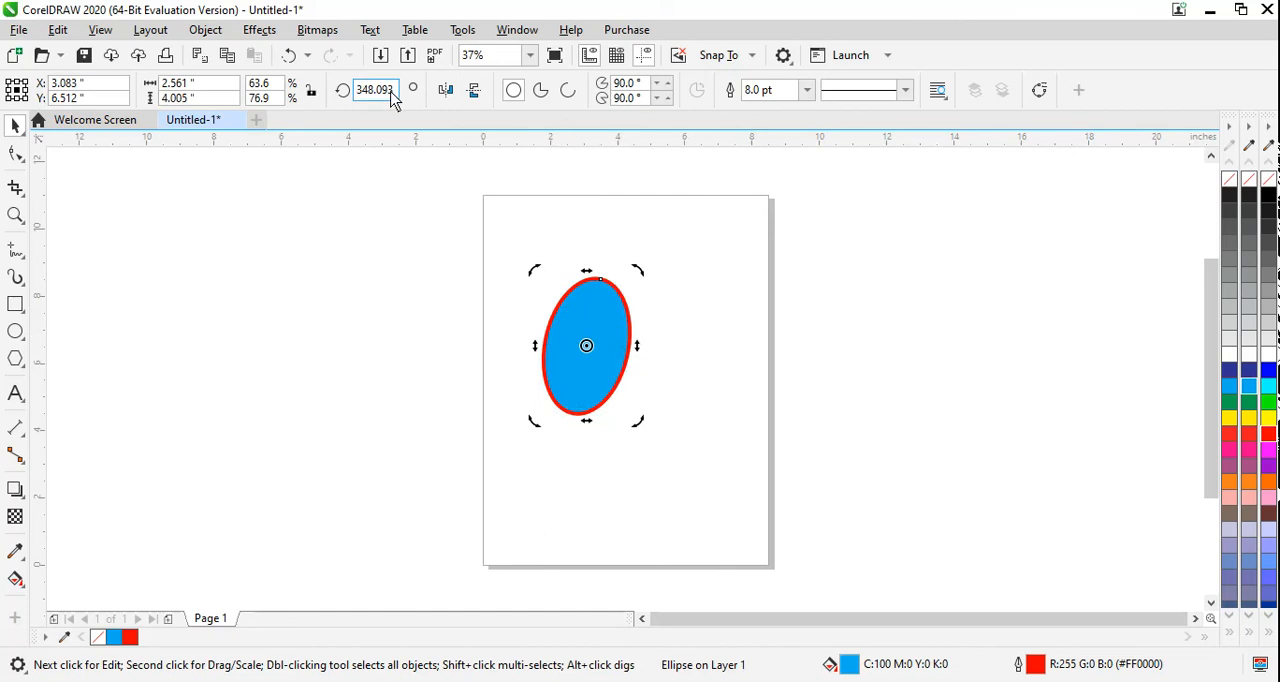
Step: Set the ellipse's rotation angle to 25 degrees, reset it to 0, and deselect the ellipse
drag(396, 95, 352, 100)
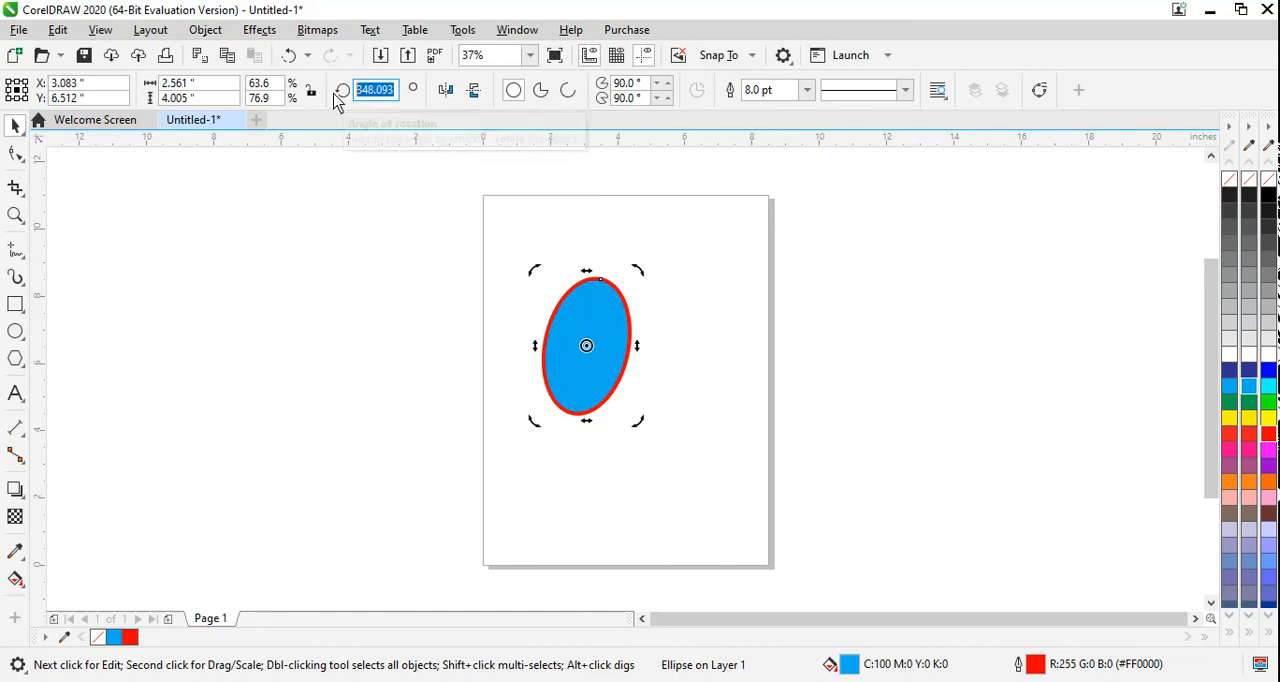
text(2)
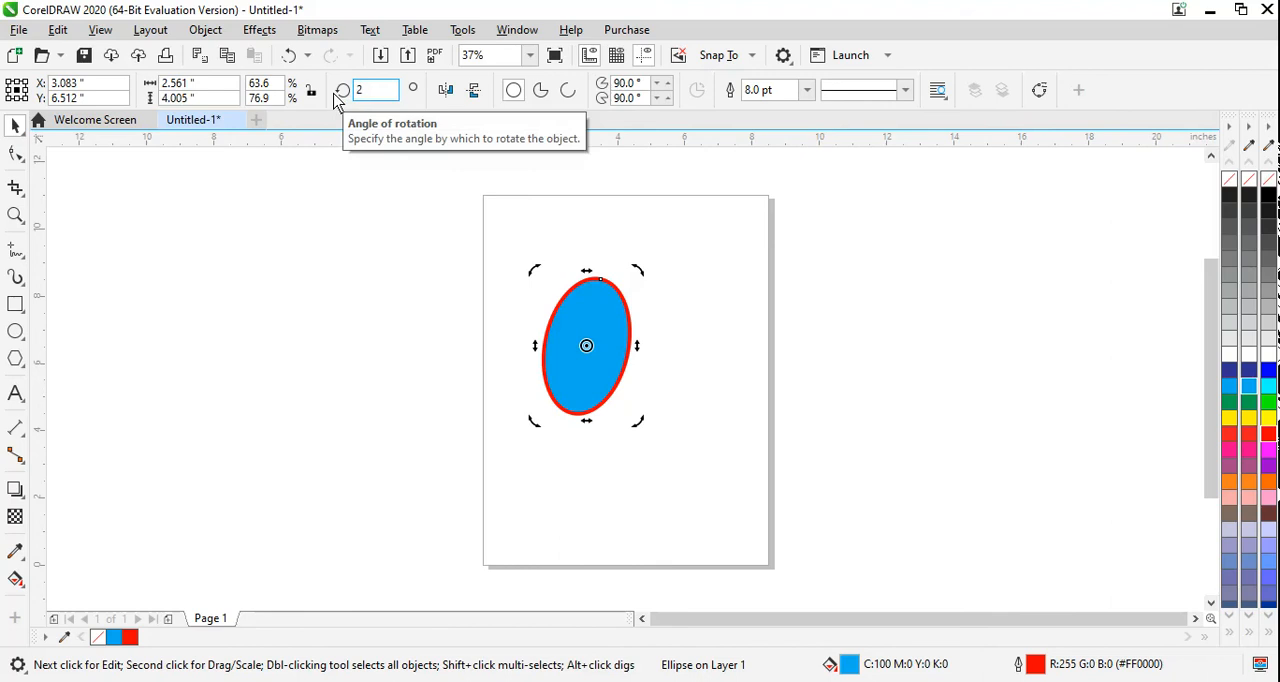
text(5)
key(Return)
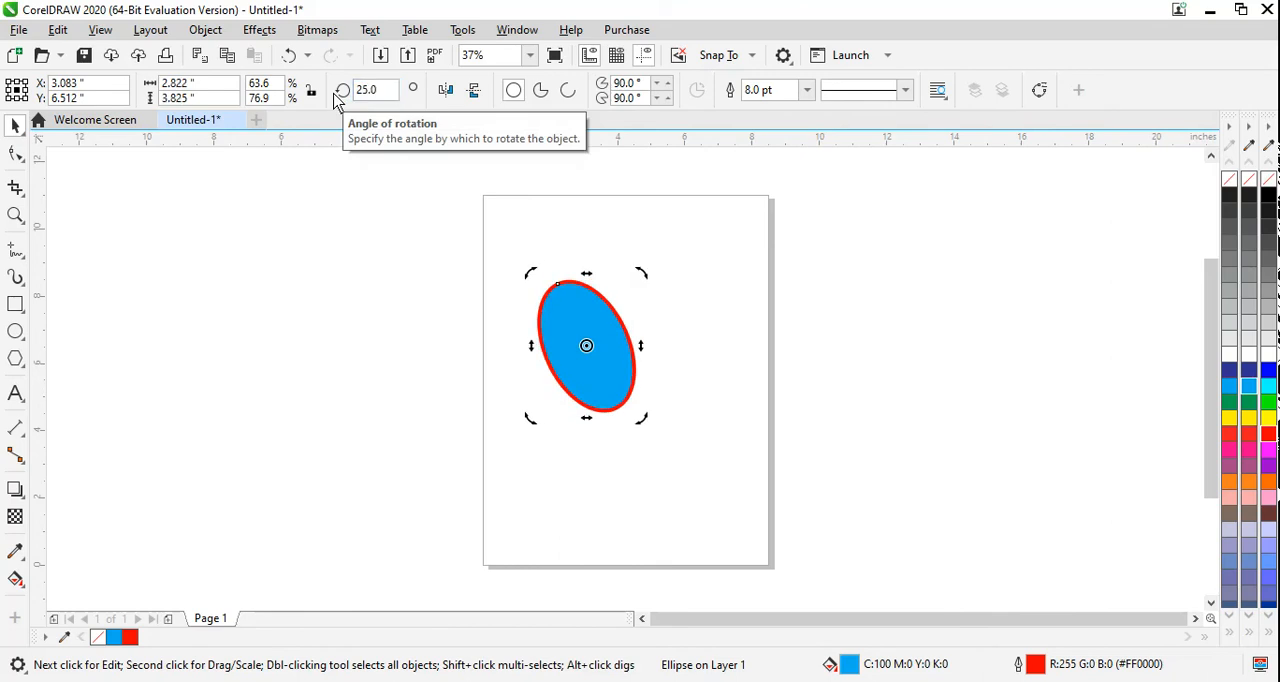
drag(394, 92, 344, 90)
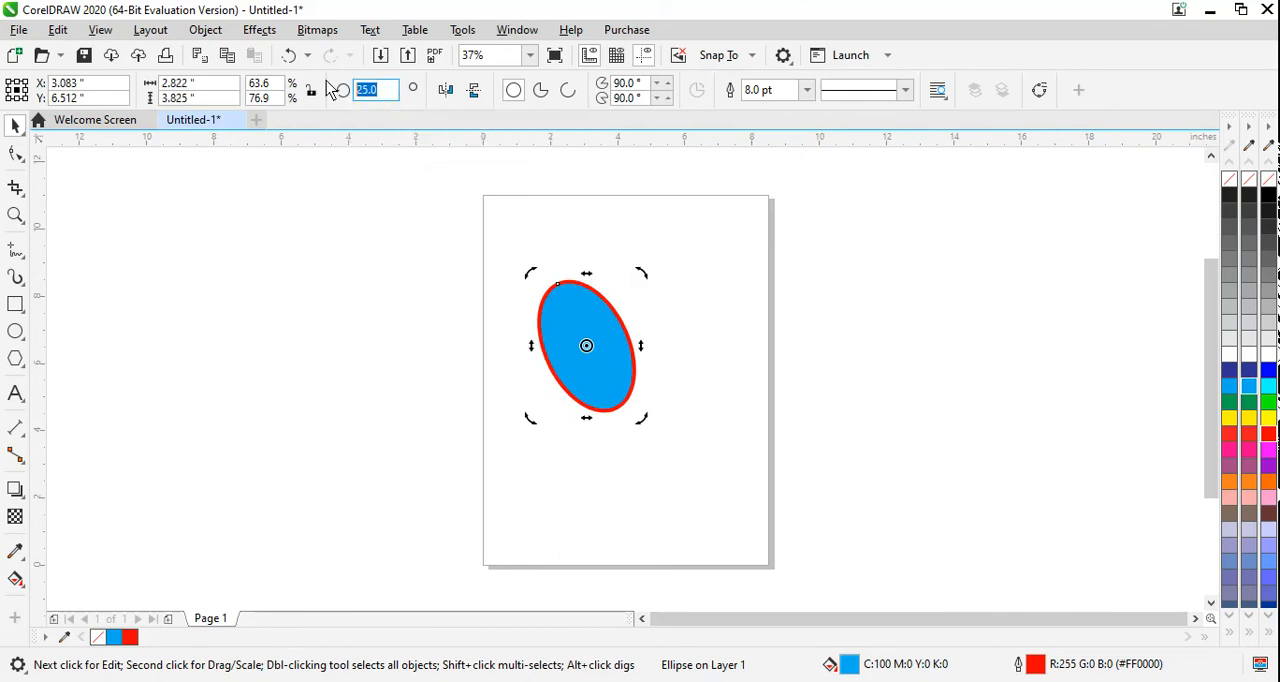
text(0)
key(Return)
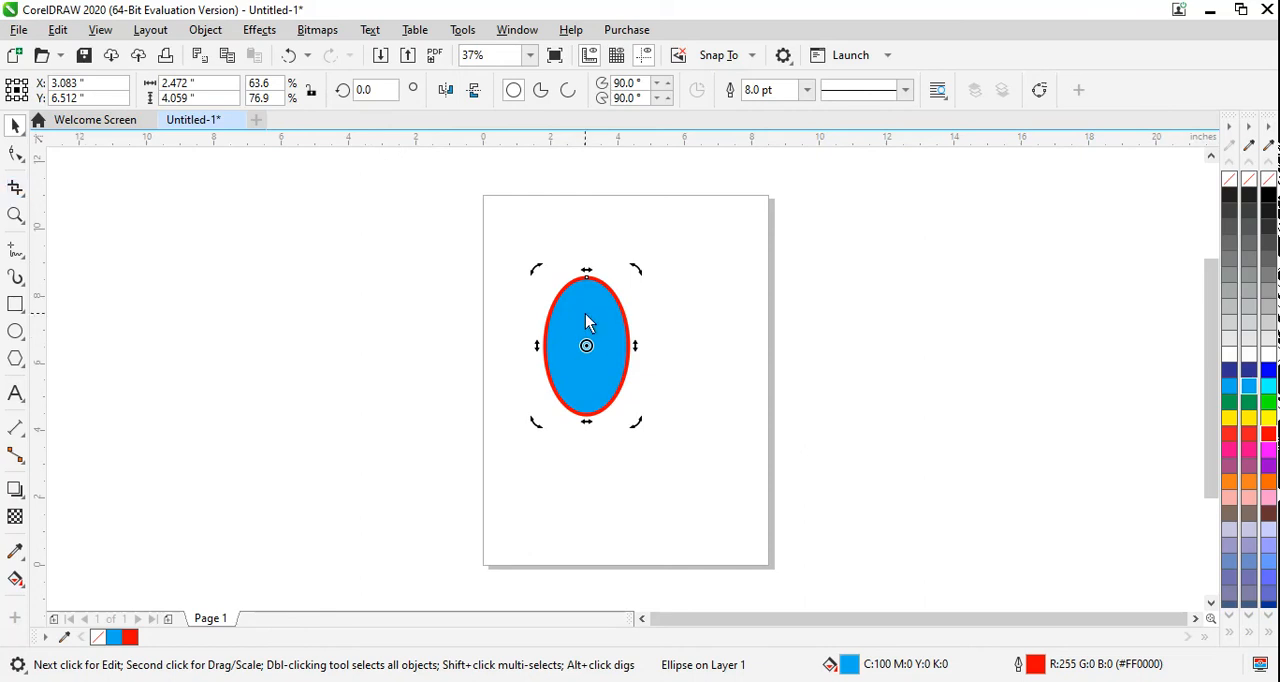
click(489, 324)
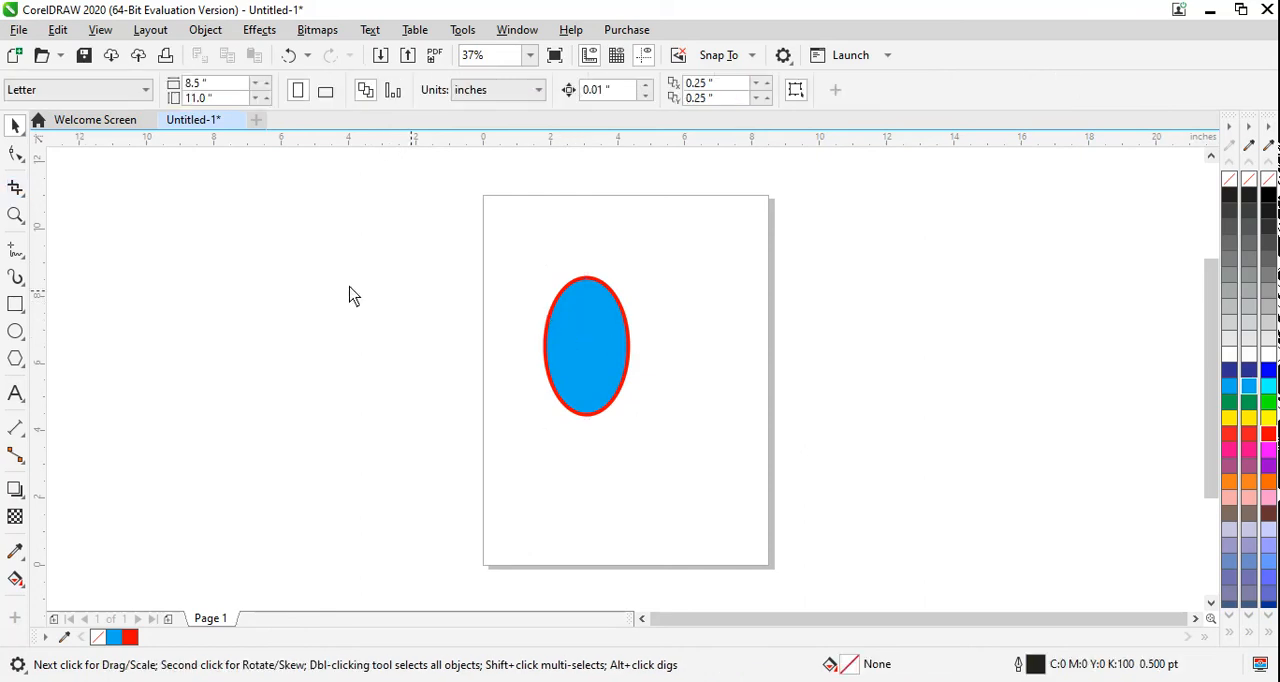
Step: Draw a rectangle about 3 by 4 inches across the page's right edge, beside the ellipse, and fill it with yellow
click(15, 304)
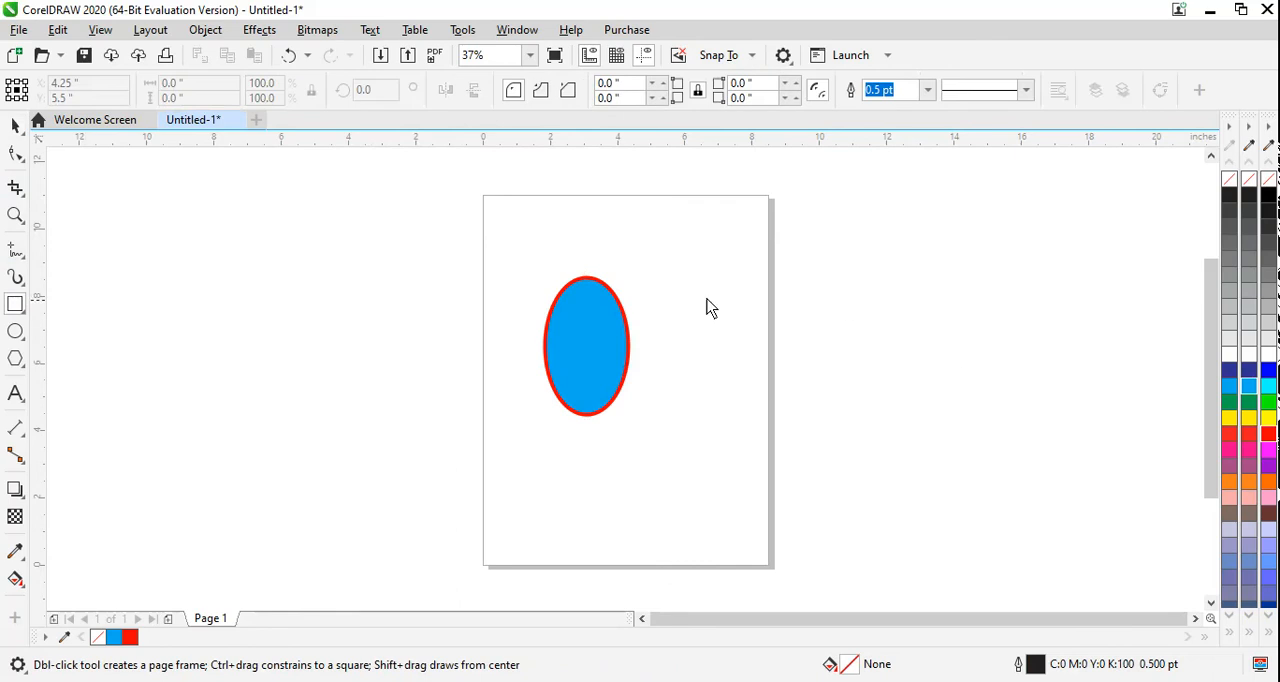
drag(694, 283, 797, 419)
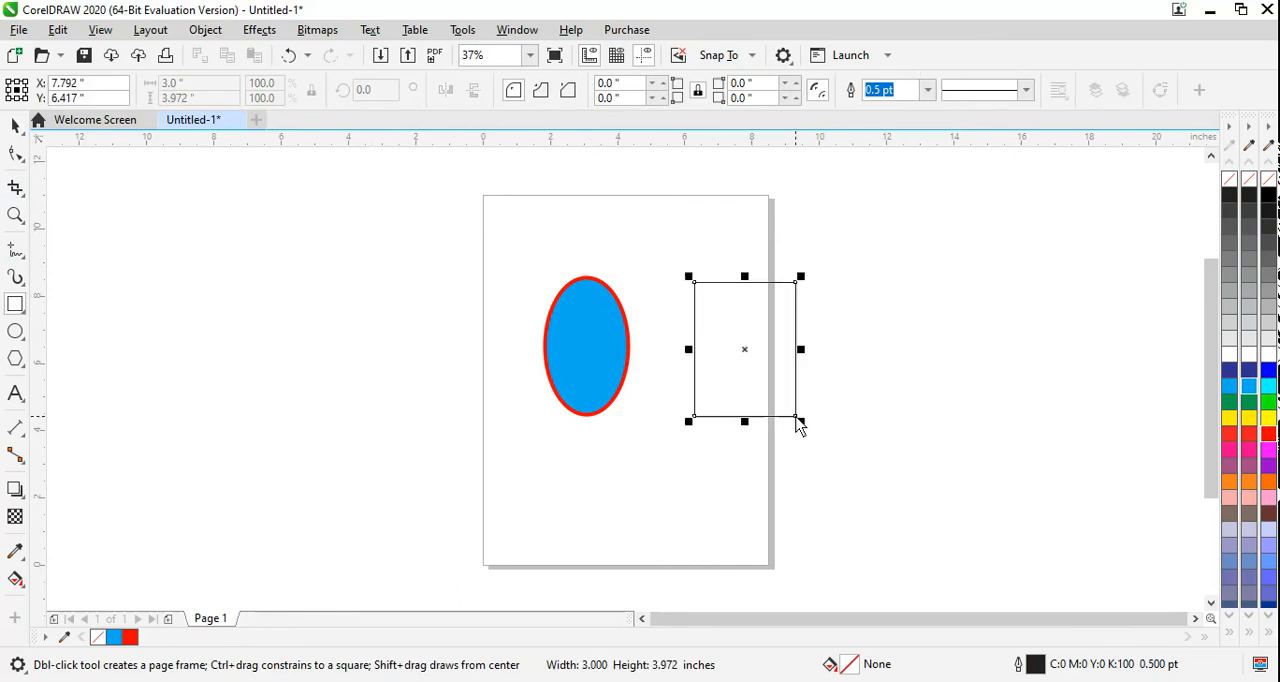
click(1249, 418)
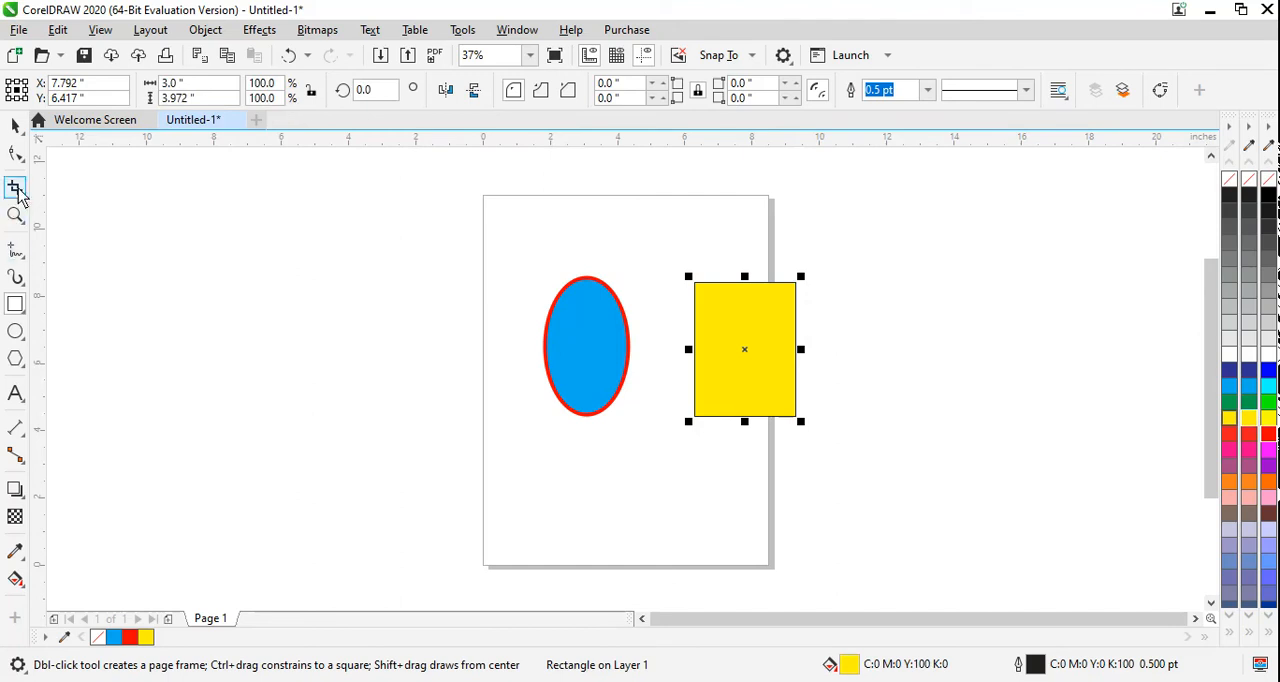
Step: Using the Pick tool, skew the yellow rectangle horizontally to the right and back to nearly upright
click(17, 127)
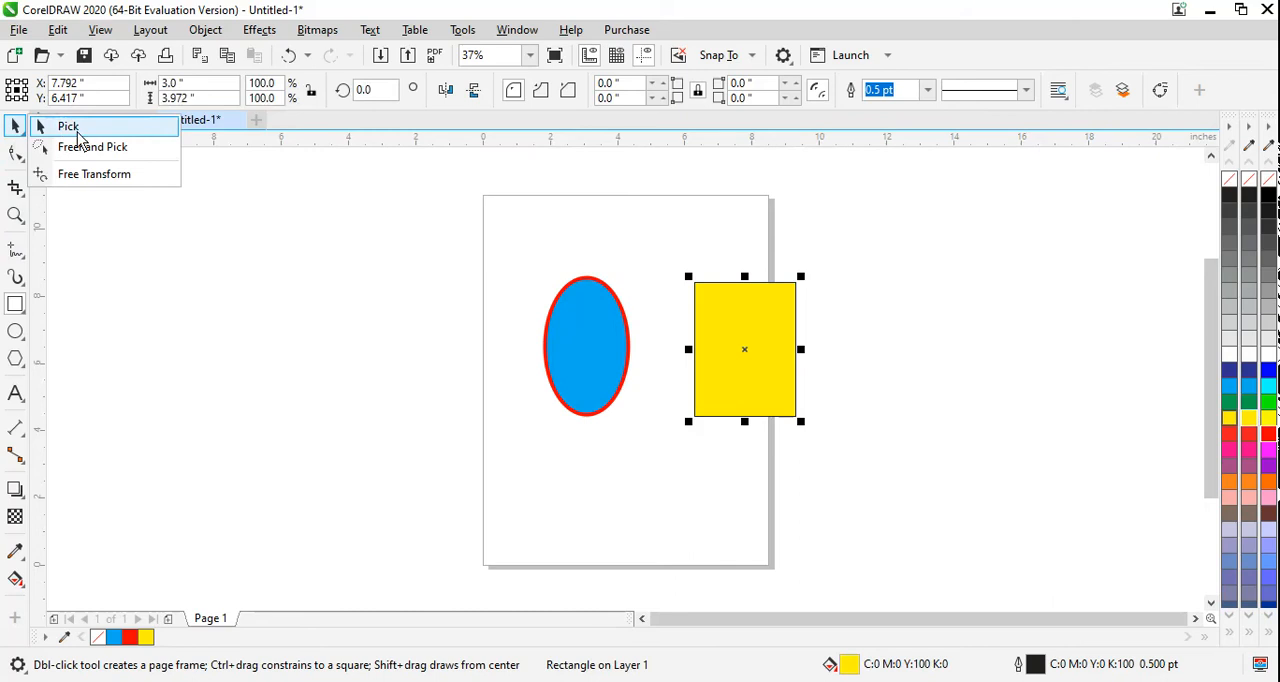
click(66, 127)
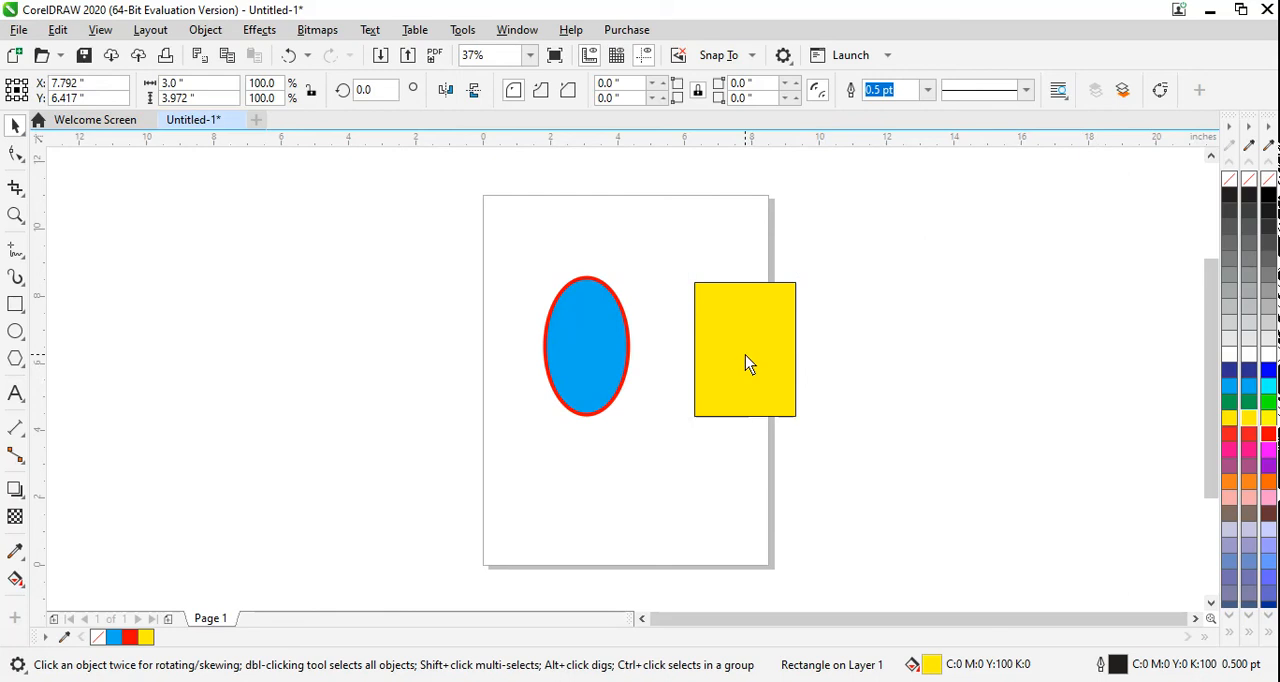
click(745, 355)
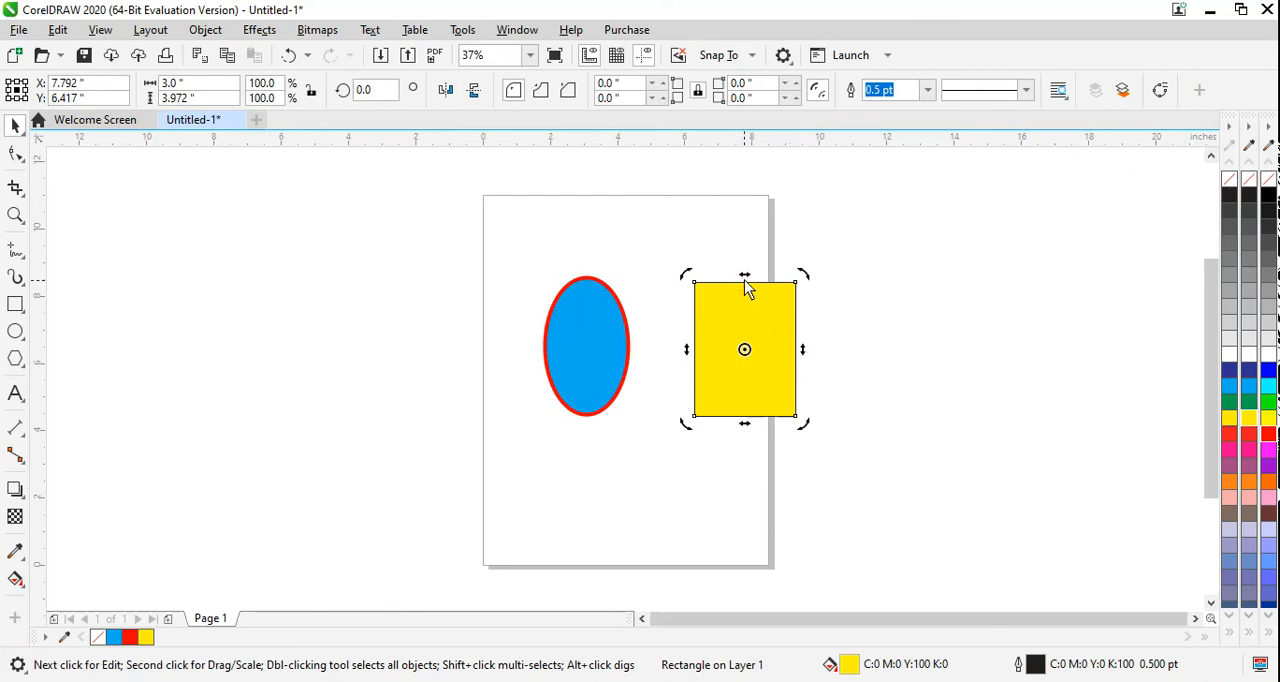
drag(745, 277, 817, 283)
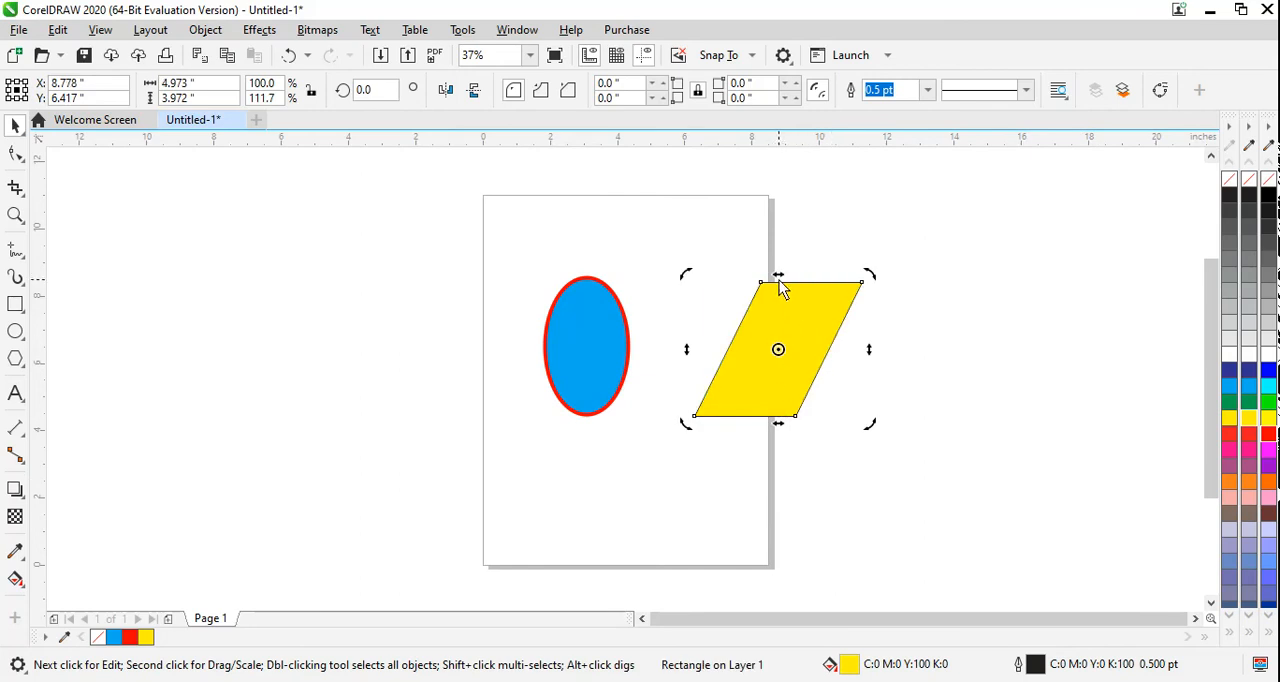
drag(779, 279, 710, 283)
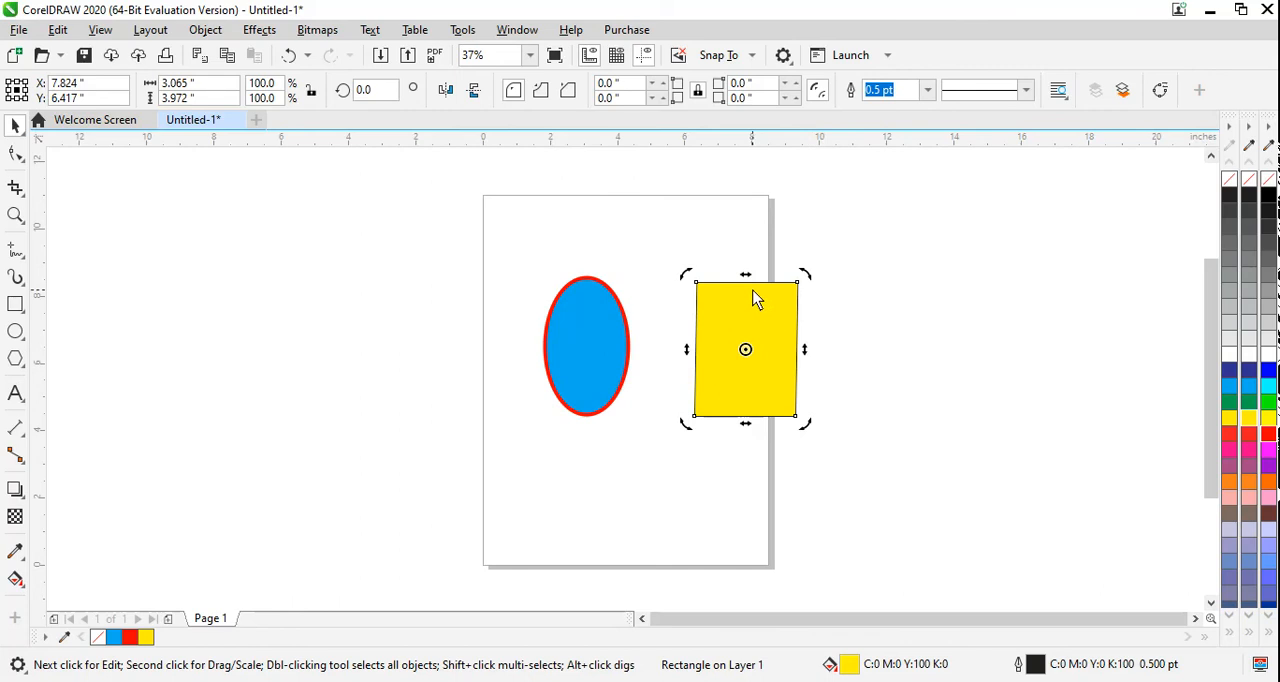
Step: Skew the yellow rectangle vertically, first downward and back up so its right side is raised, place it on the page and deselect it
click(810, 357)
drag(810, 357, 809, 433)
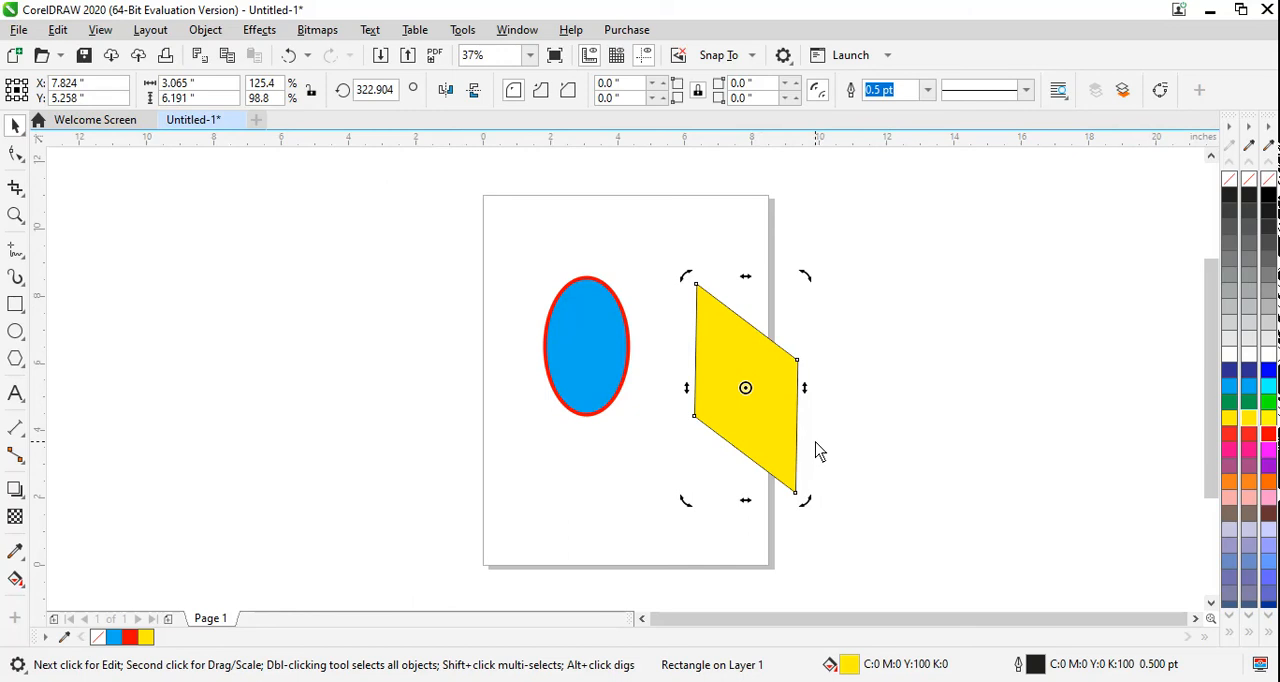
drag(806, 395, 737, 287)
click(848, 392)
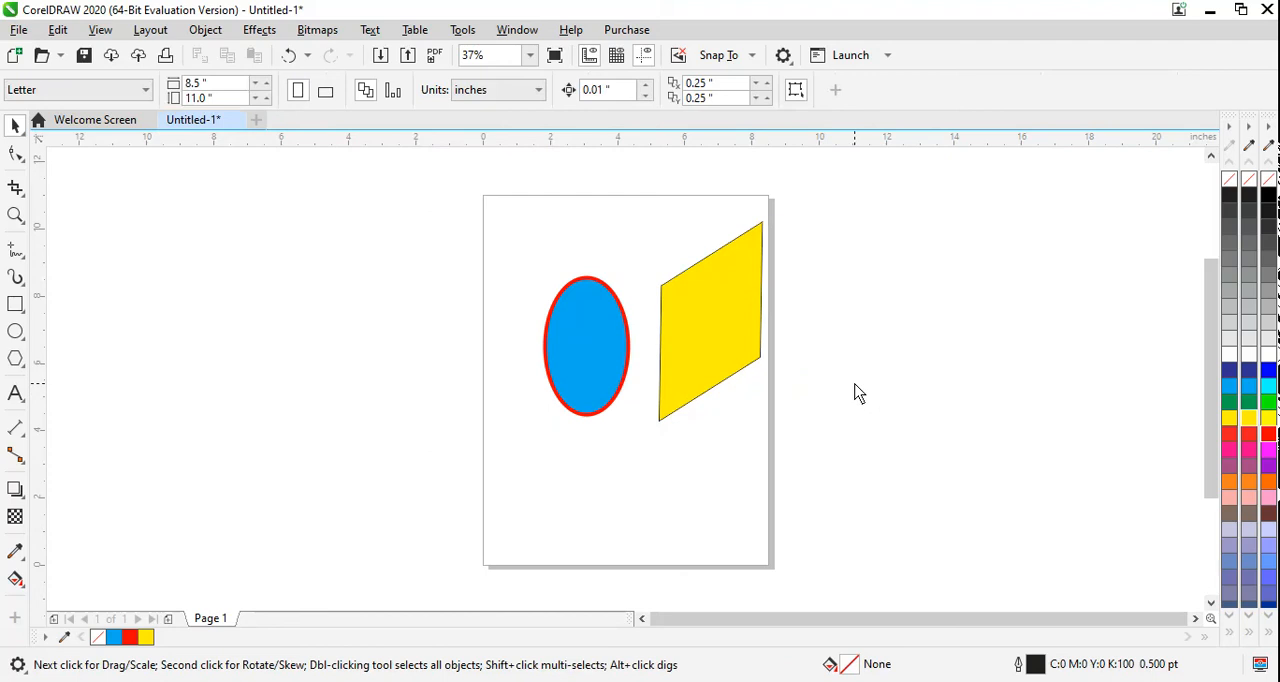
Step: Select the blue ellipse with the Freehand Pick tool and try a freehand selection in the empty area below it
click(17, 133)
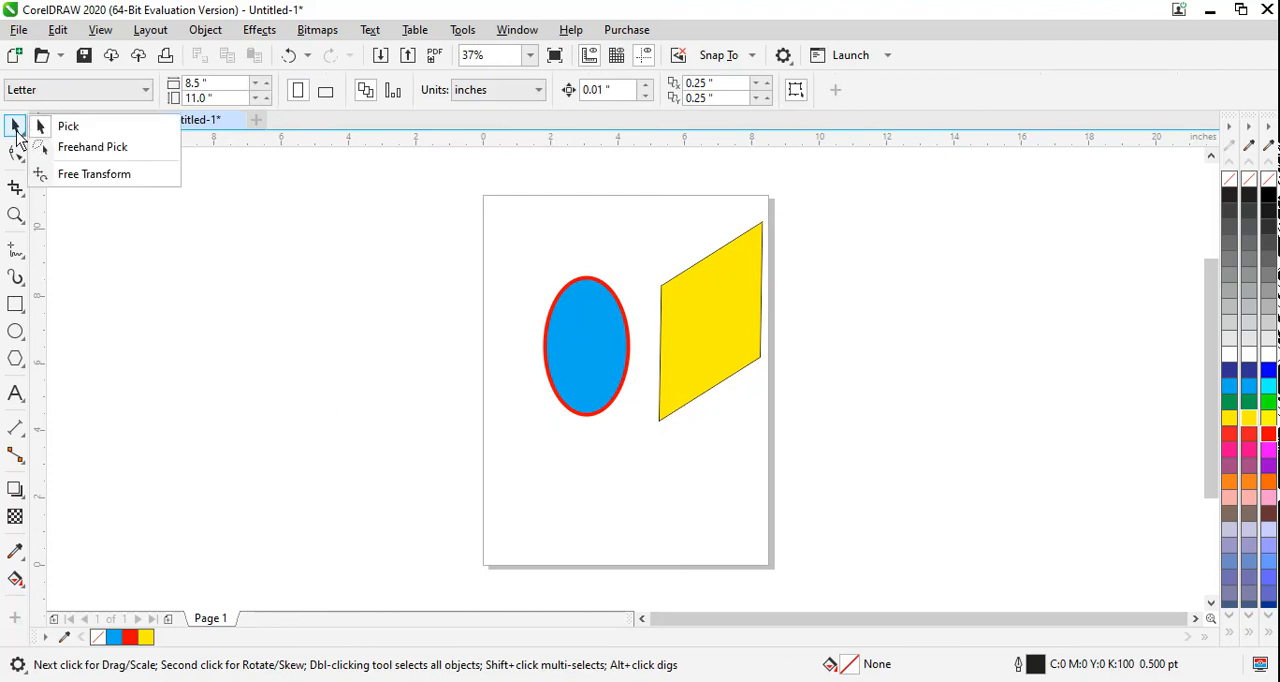
click(72, 157)
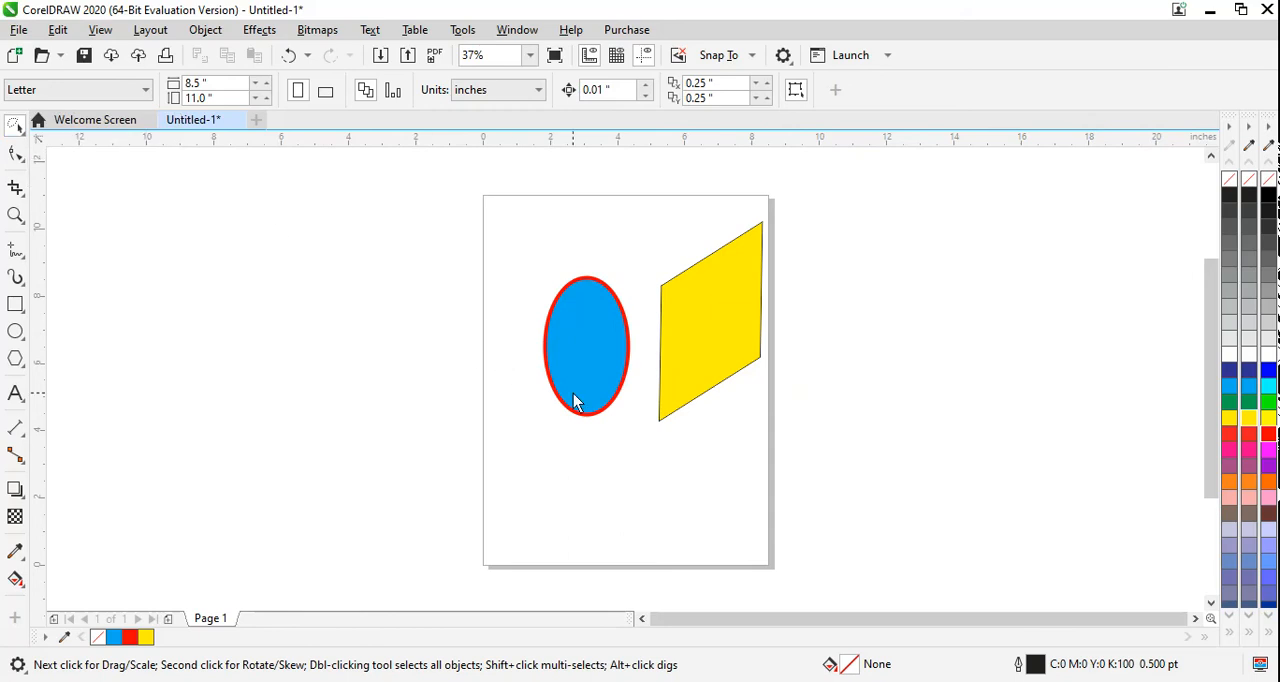
click(587, 356)
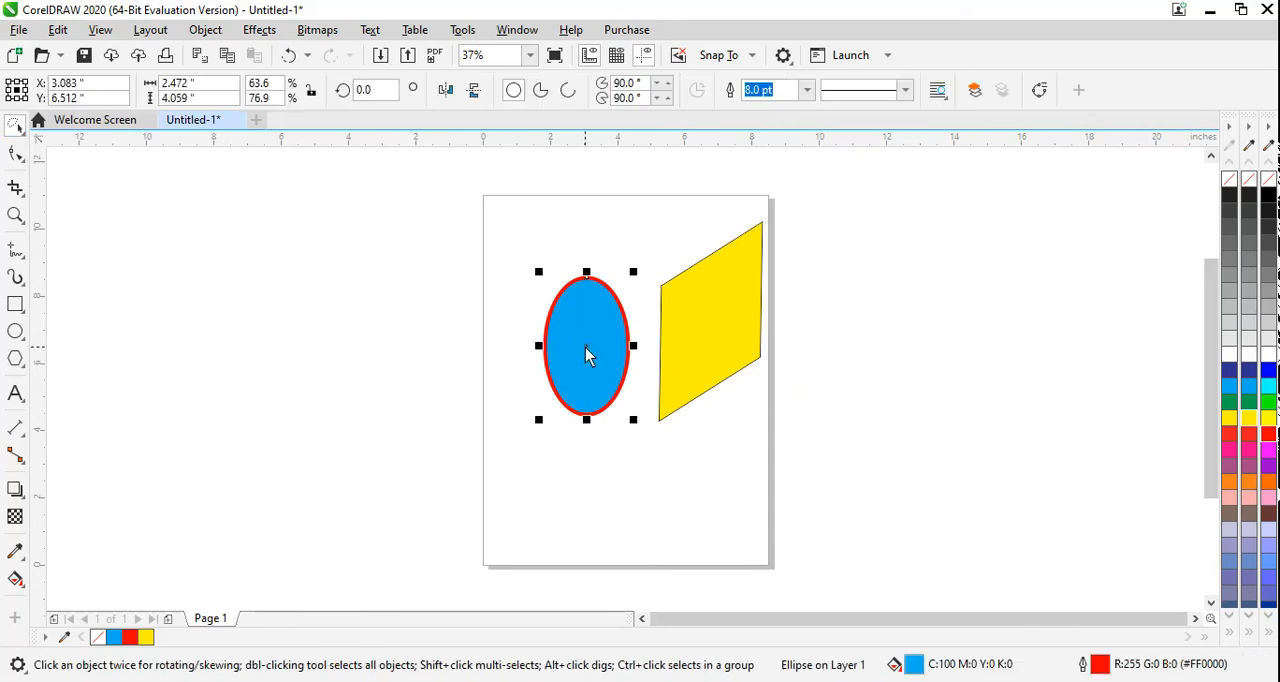
click(16, 128)
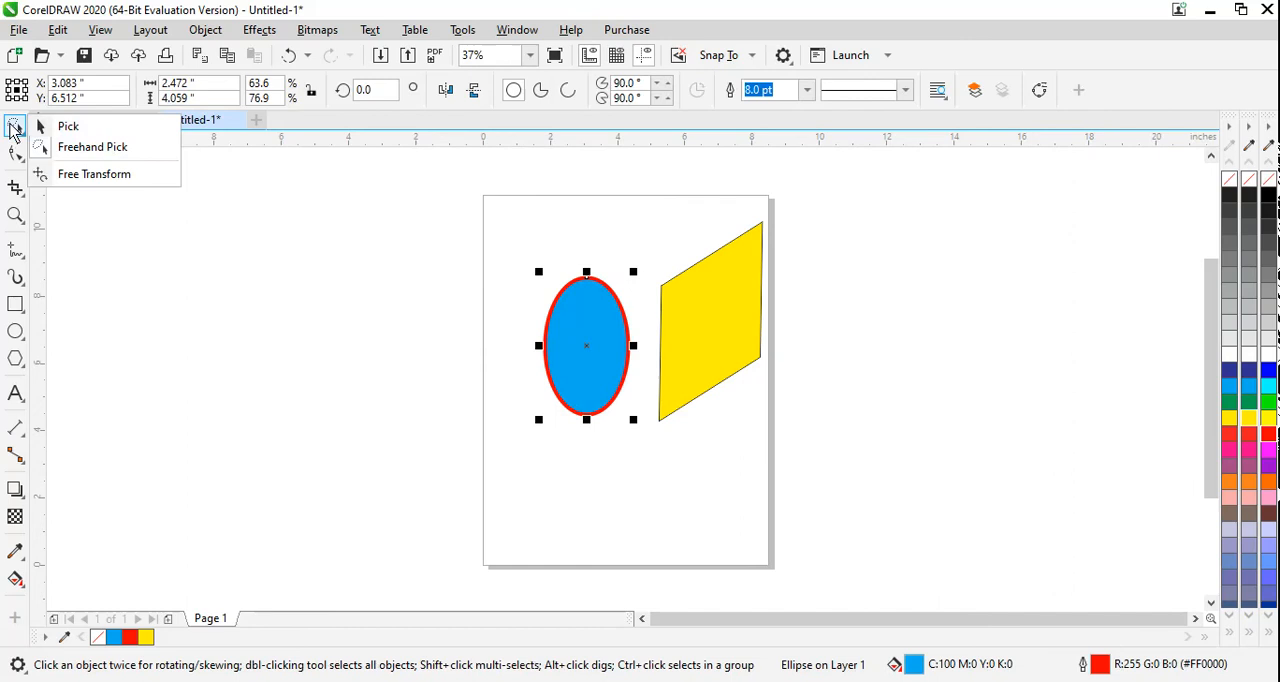
click(88, 148)
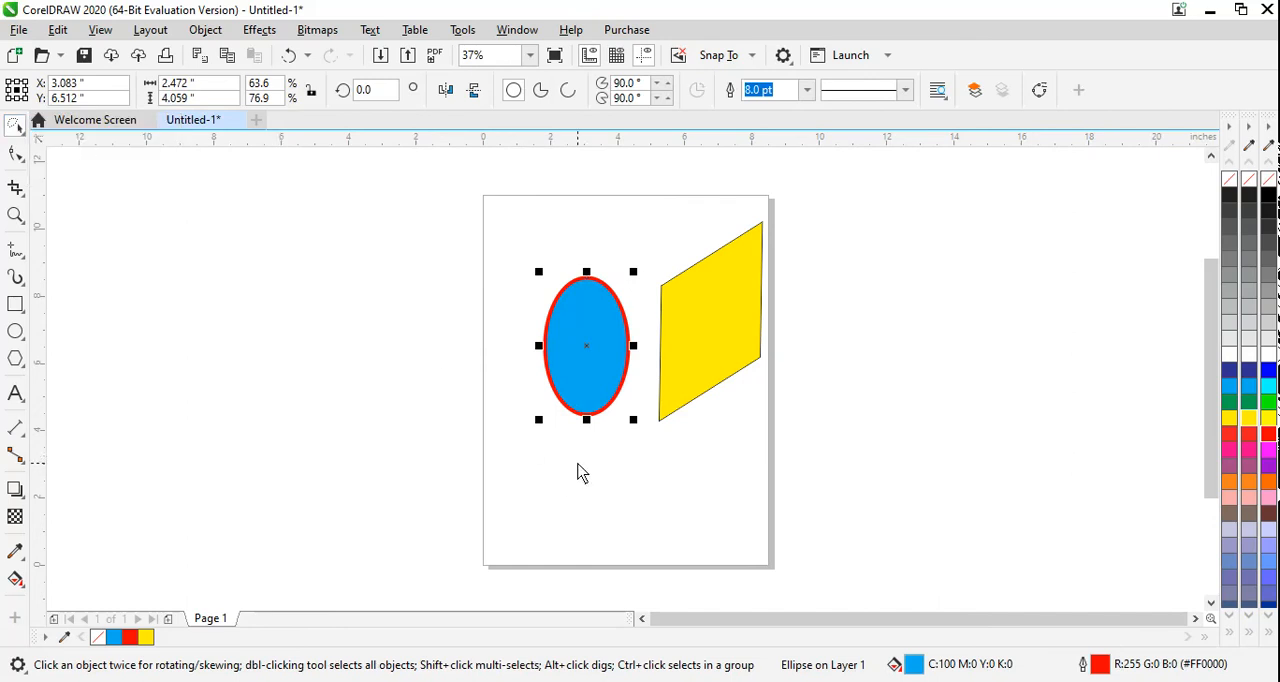
mouse_move(565, 460)
mouse_down()
mouse_move(546, 451)
mouse_move(509, 366)
mouse_move(517, 297)
mouse_move(572, 266)
mouse_move(628, 289)
mouse_move(644, 385)
mouse_move(603, 488)
mouse_up()
Step: Rotate the ellipse 180 degrees with Free Transform's free rotation, around a point just above and left of its center
click(20, 127)
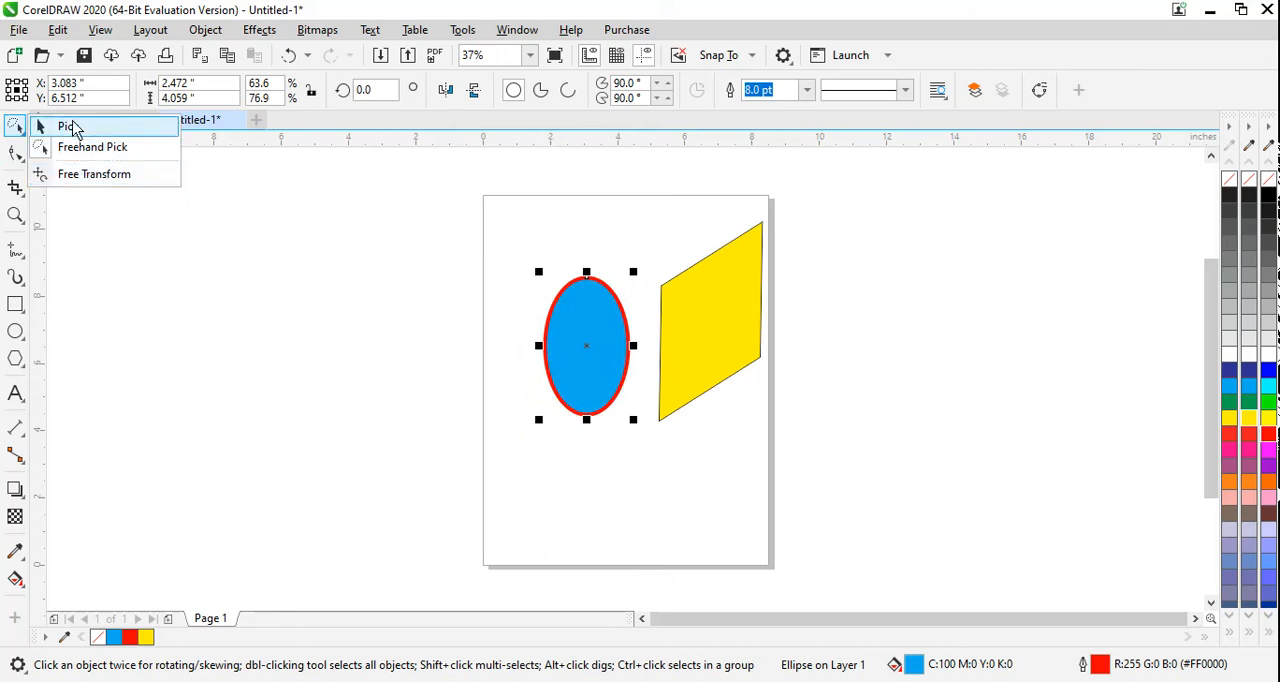
click(70, 177)
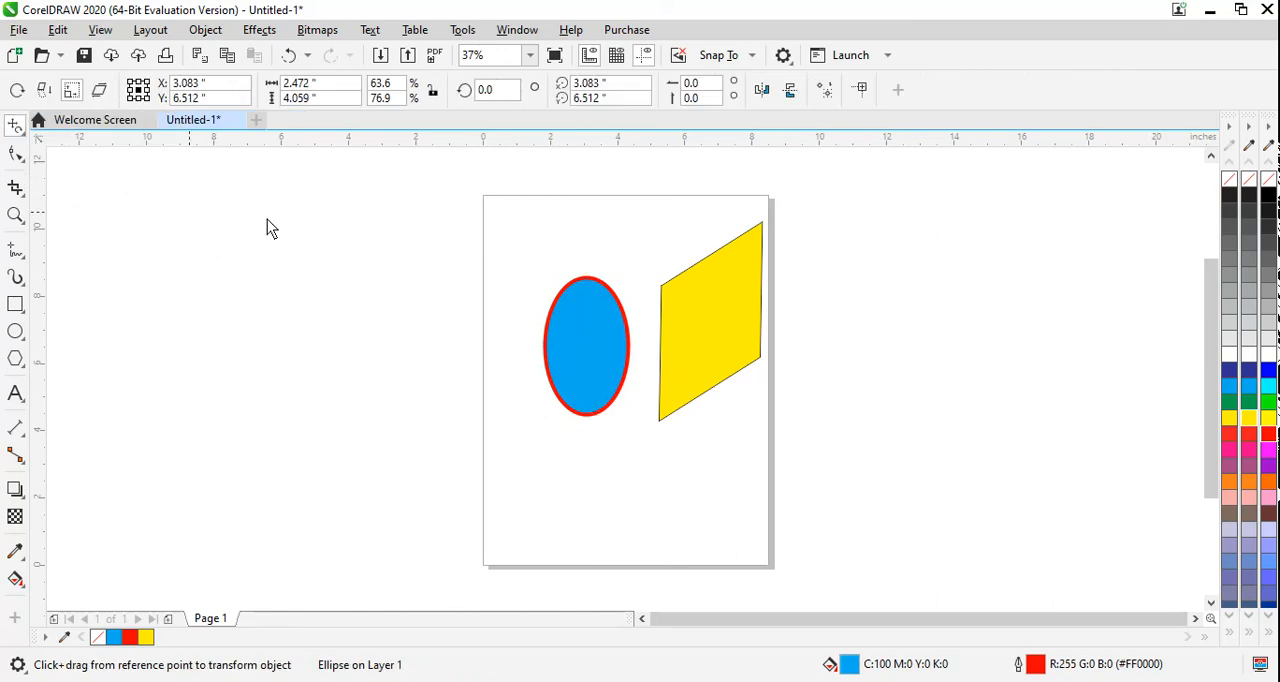
click(18, 97)
drag(598, 287, 634, 283)
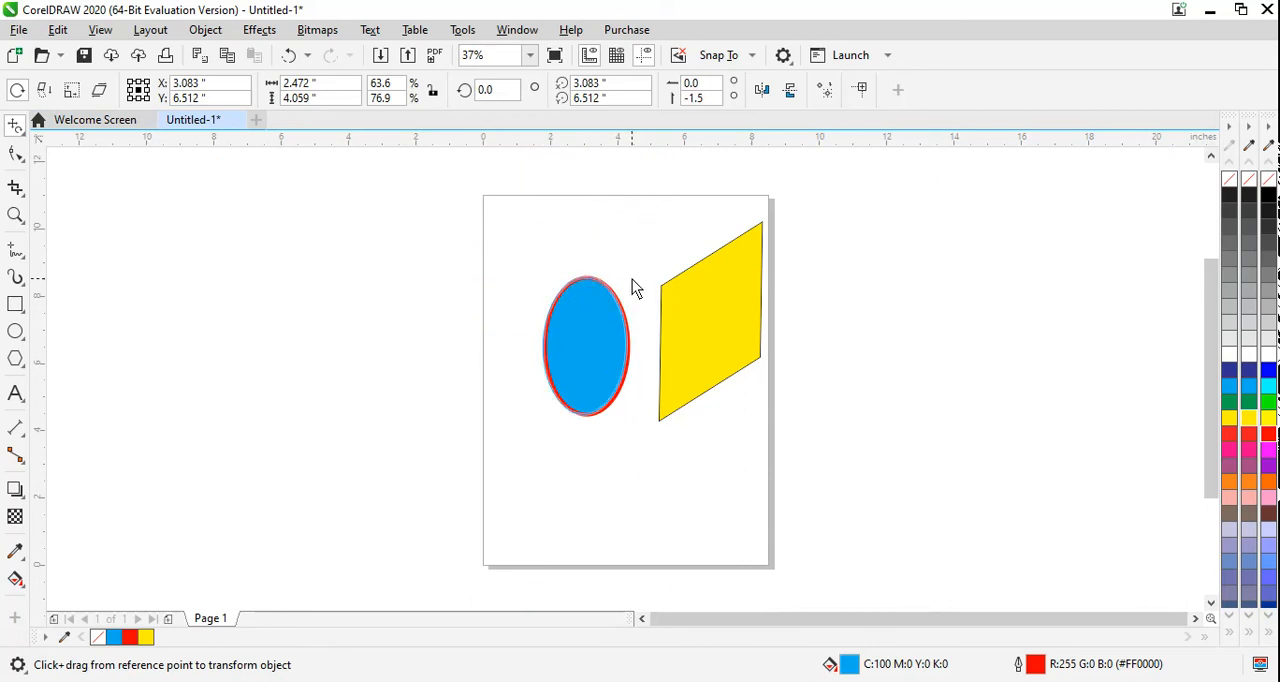
drag(579, 341, 543, 347)
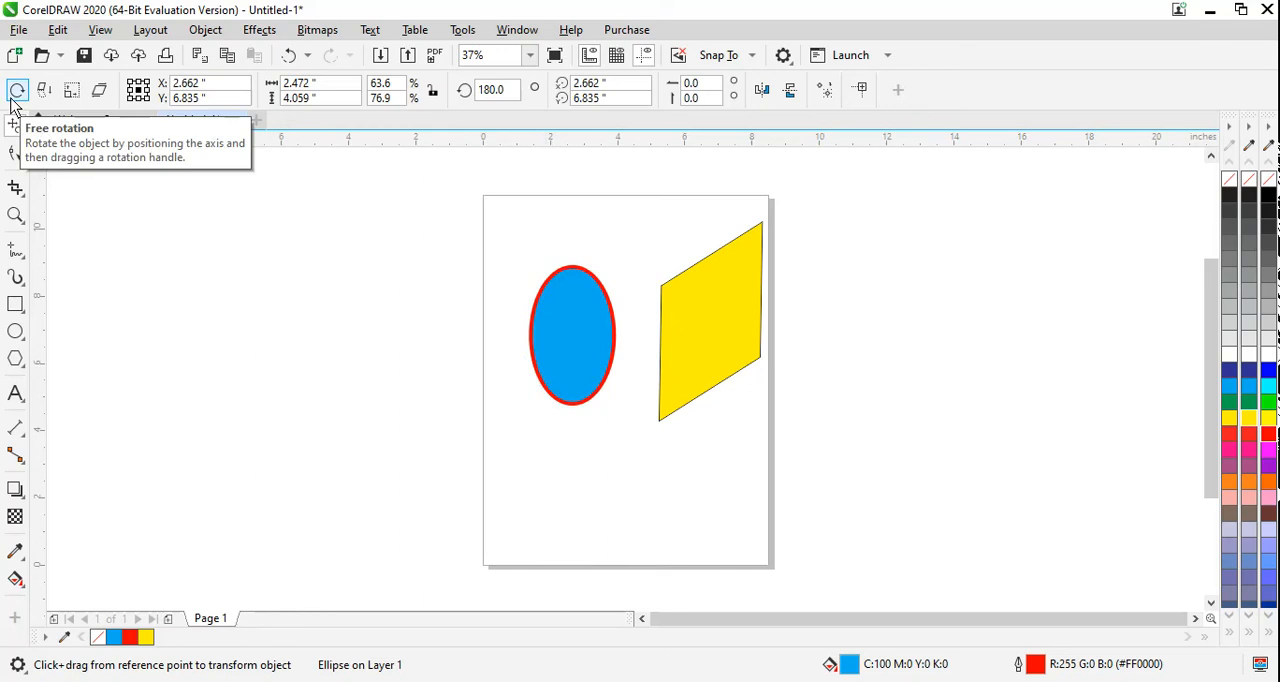
Step: Mirror the blue ellipse across several angled axes with Free Transform's free angle reflection, ending with a mirrored copy overlapping the original
click(45, 92)
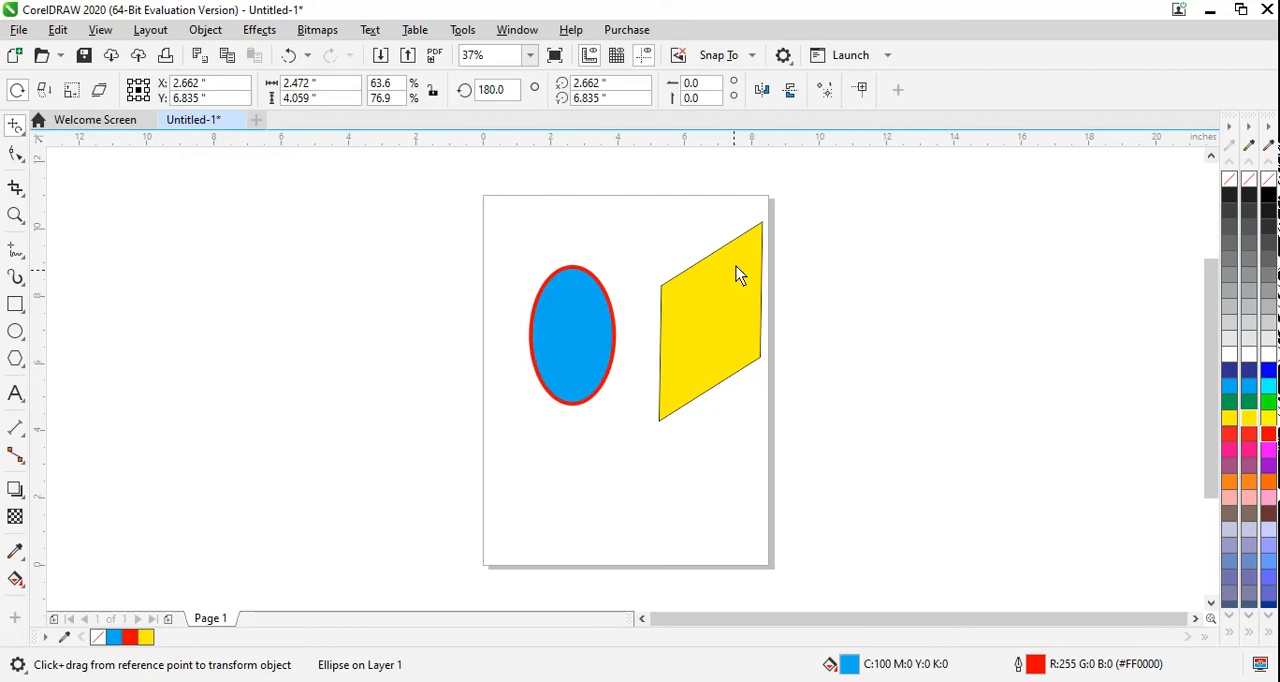
mouse_move(759, 234)
mouse_down()
mouse_move(768, 255)
mouse_move(709, 237)
mouse_move(720, 217)
mouse_move(769, 203)
mouse_move(790, 229)
mouse_move(771, 243)
mouse_up()
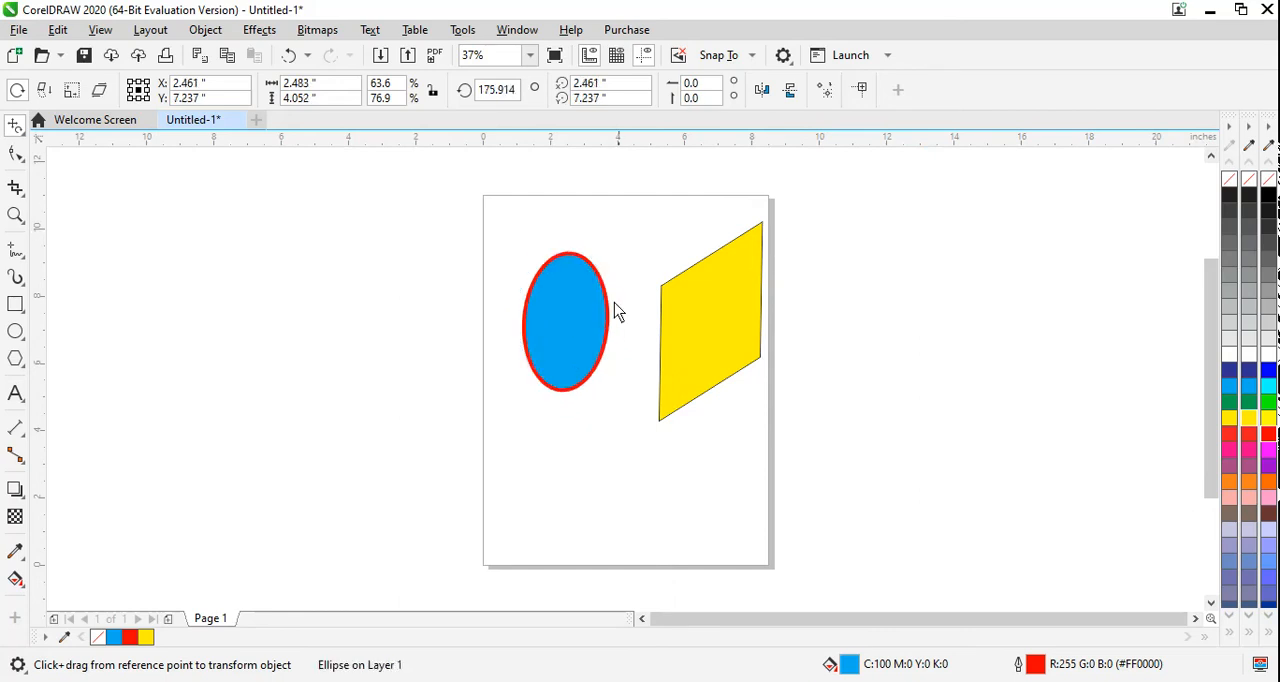
drag(598, 280, 437, 352)
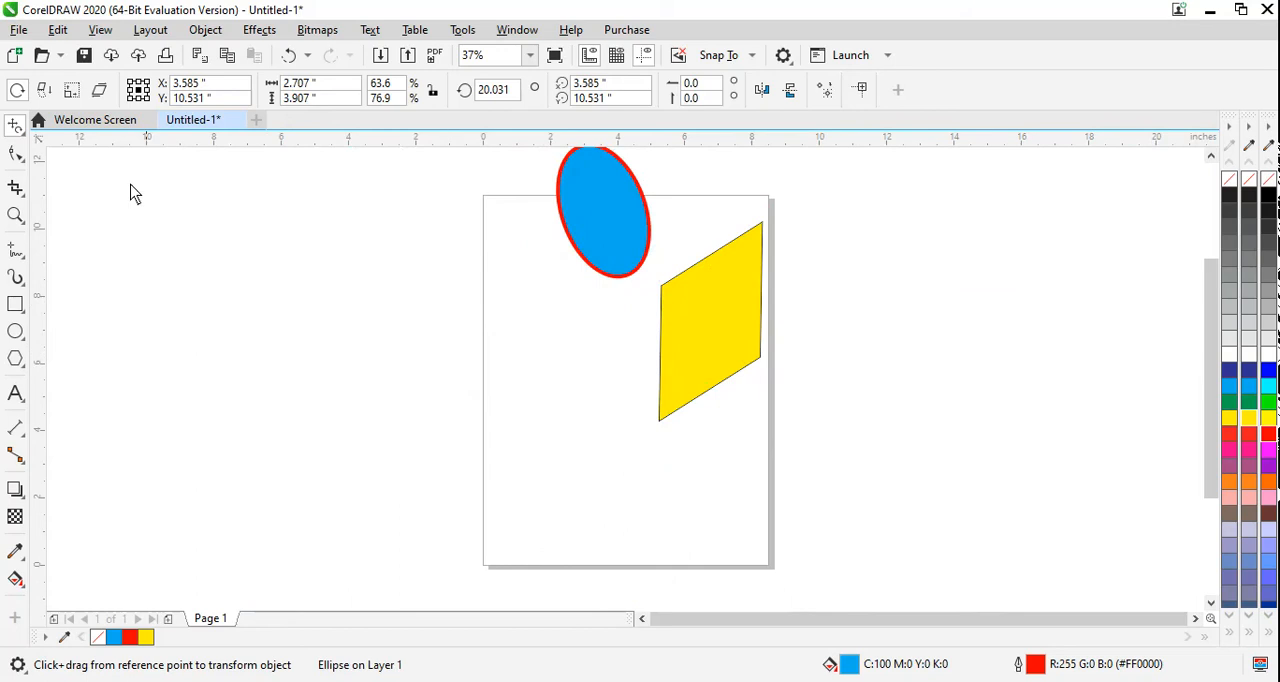
click(43, 89)
drag(637, 281, 615, 336)
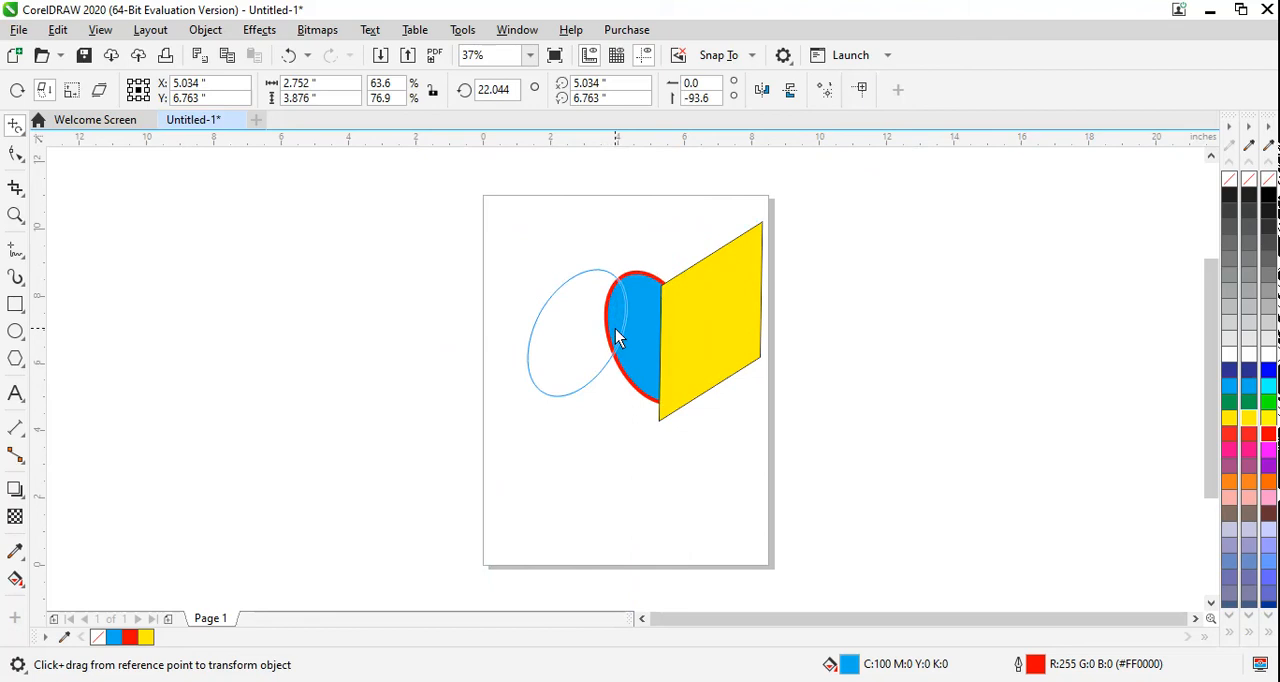
drag(615, 330, 615, 328)
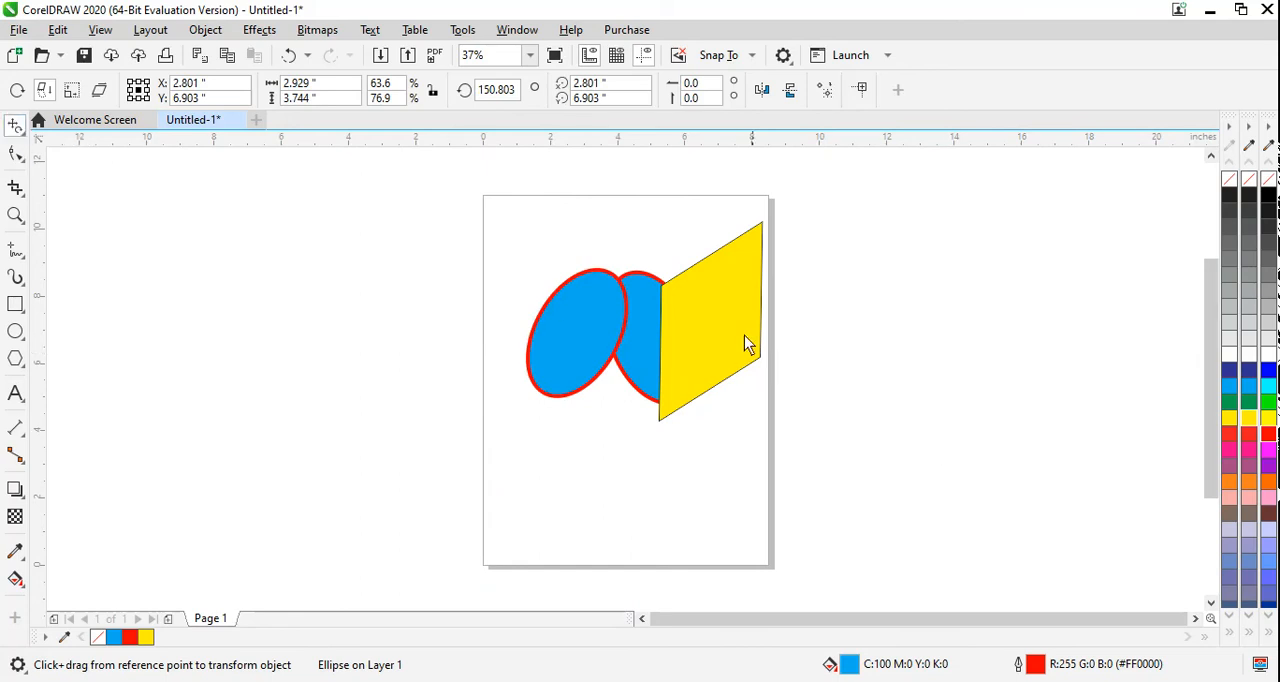
Step: Using the Pick tool, move the yellow rectangle off the blue ellipses to just beyond the page's right edge
click(17, 90)
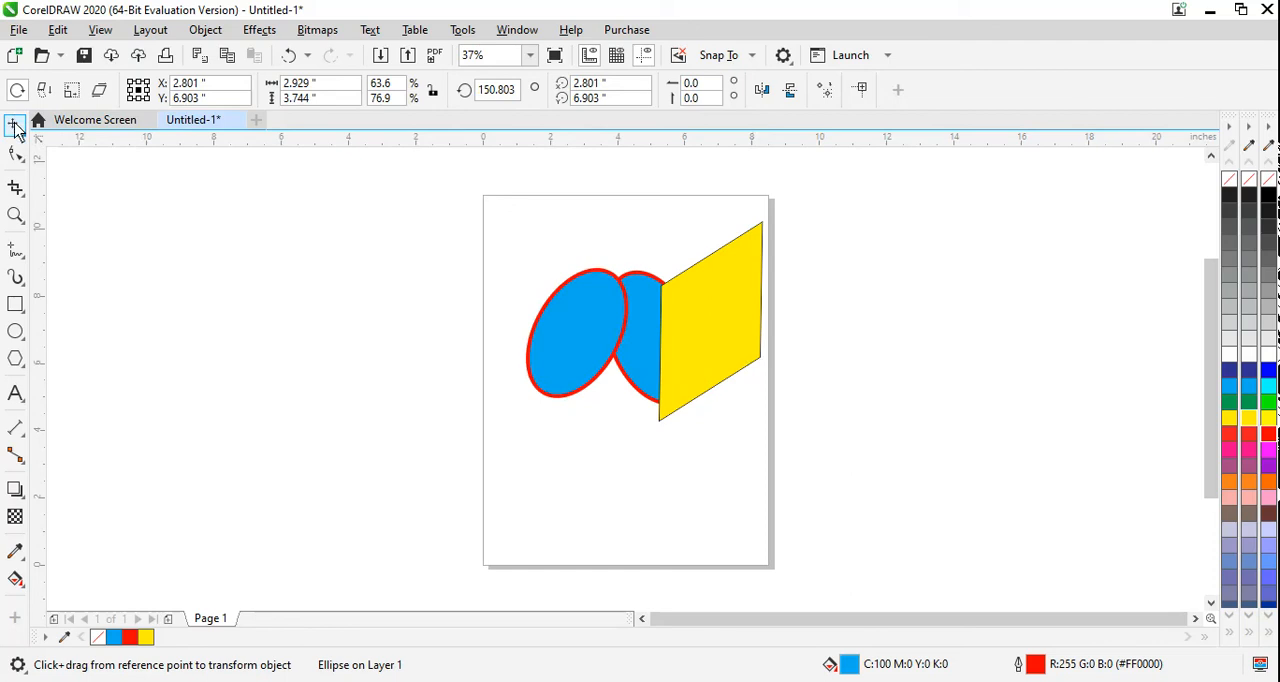
click(15, 128)
click(70, 127)
click(734, 348)
drag(734, 348, 846, 380)
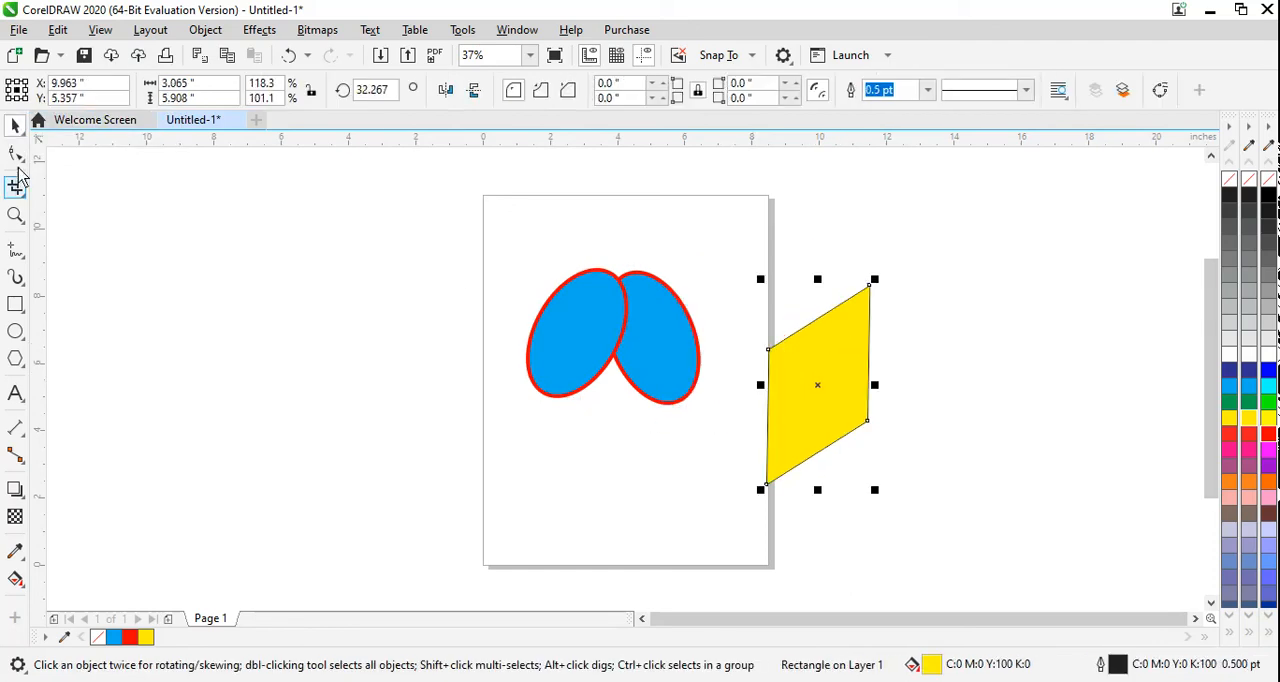
Step: Shrink the yellow rectangle with Free Transform's free scale and stretch it horizontally to about 3.57 by 4.79 inches
click(15, 125)
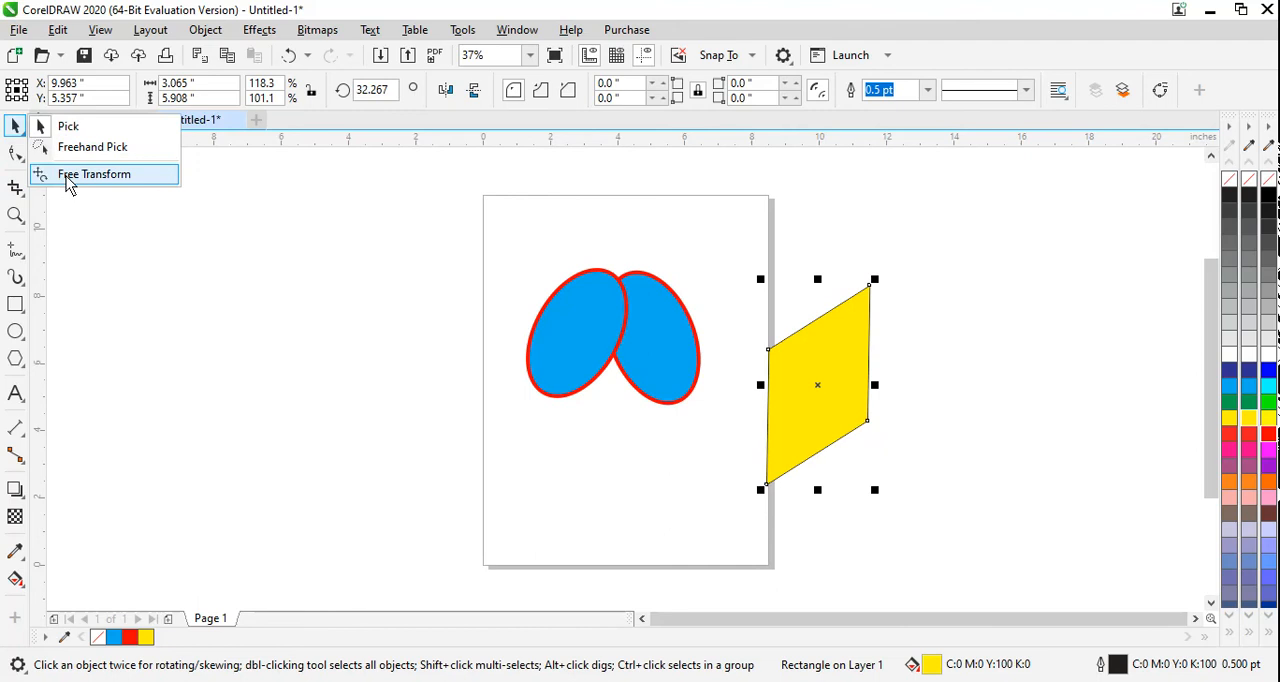
click(66, 176)
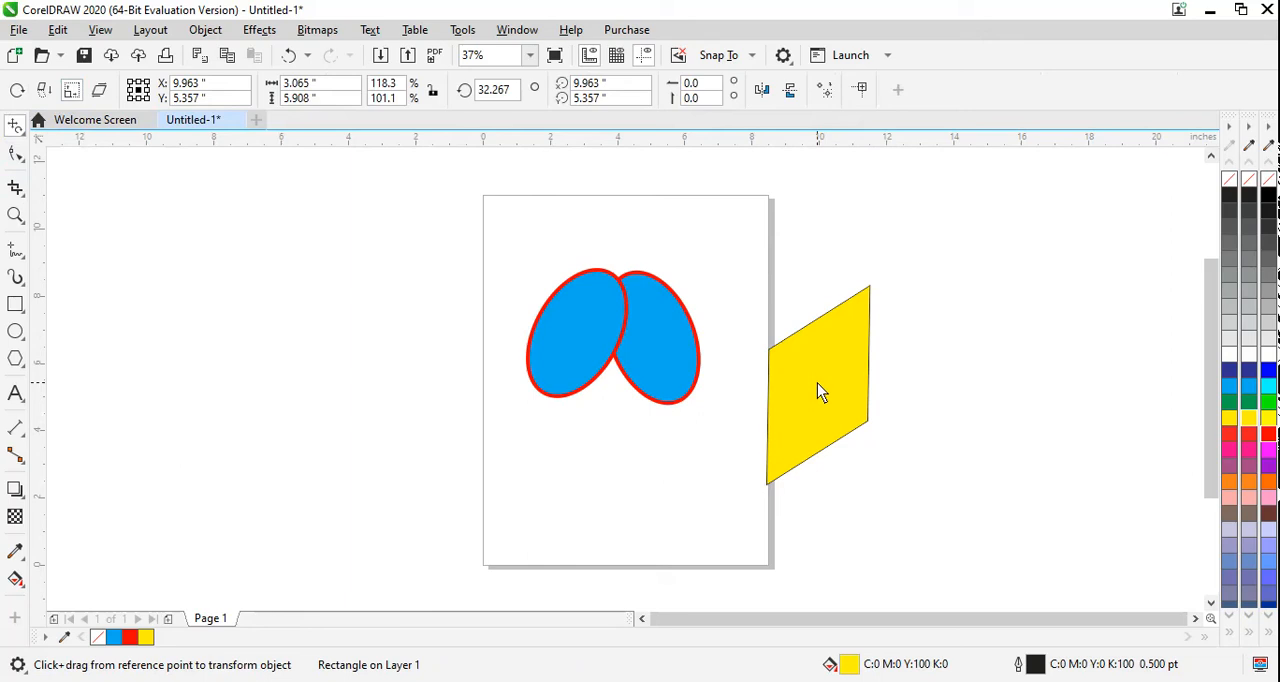
drag(817, 384, 755, 464)
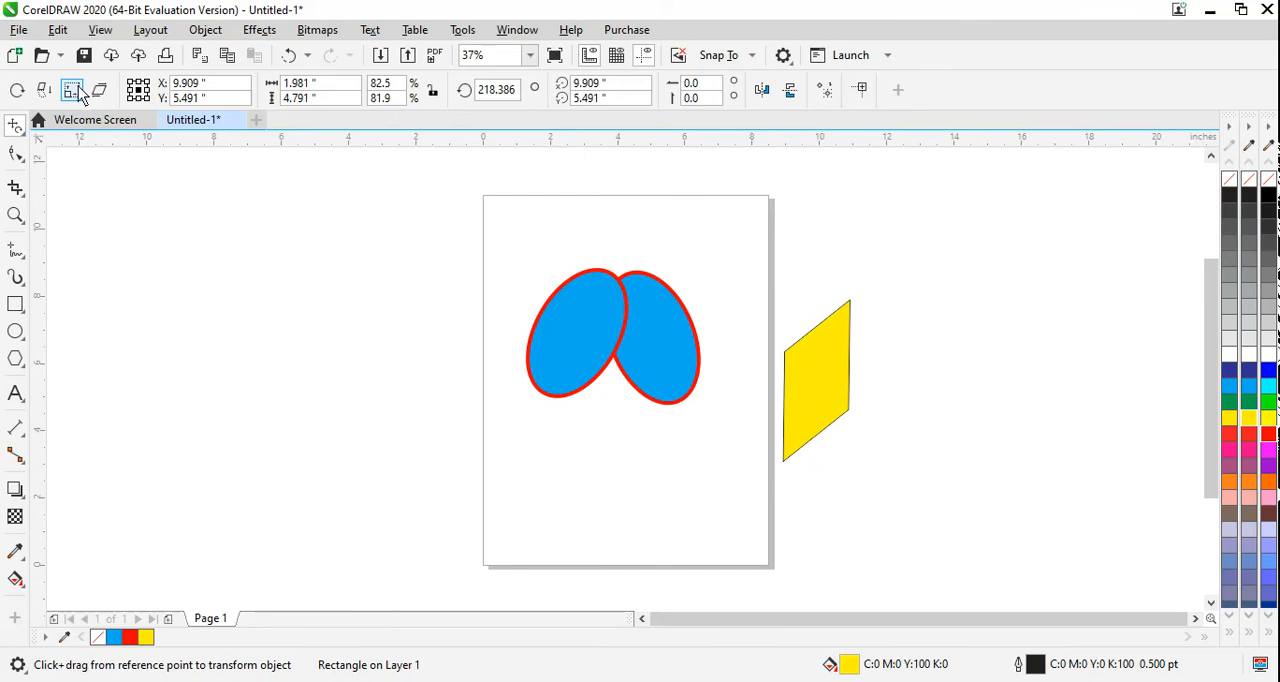
drag(819, 377, 855, 388)
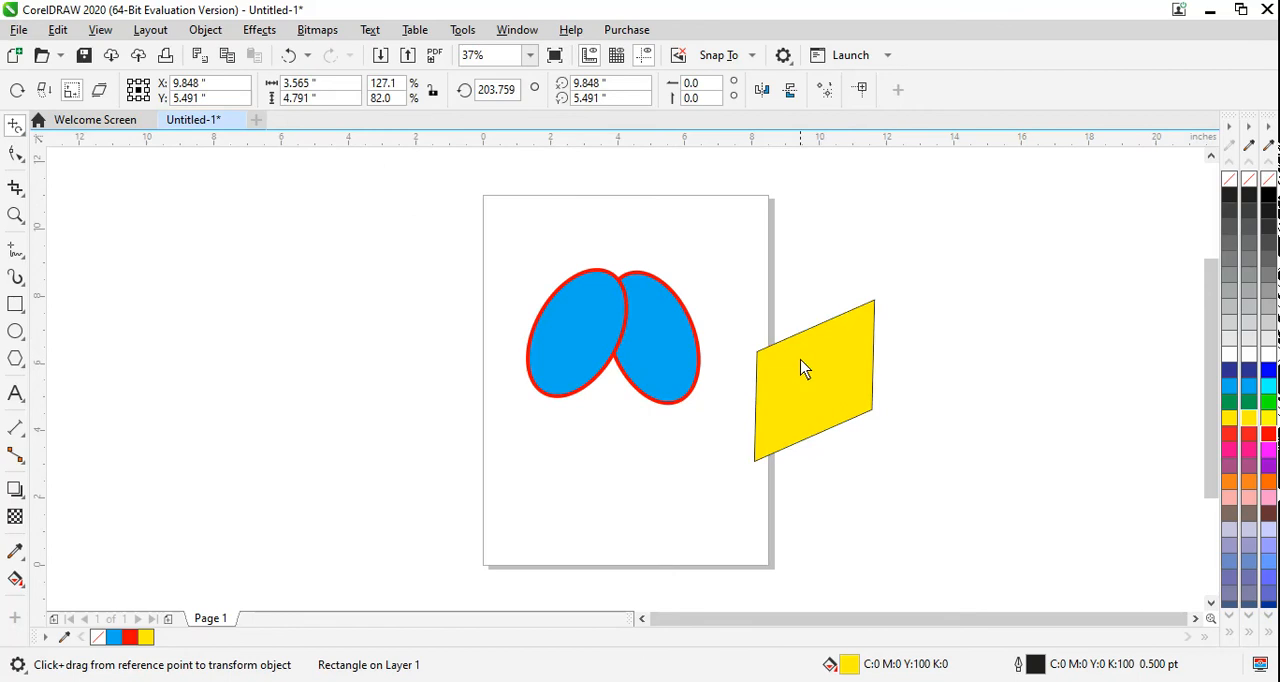
Step: Draw an ellipse about 3.11 by 2.81 inches near the page's lower-left corner and fill it with orange
click(15, 331)
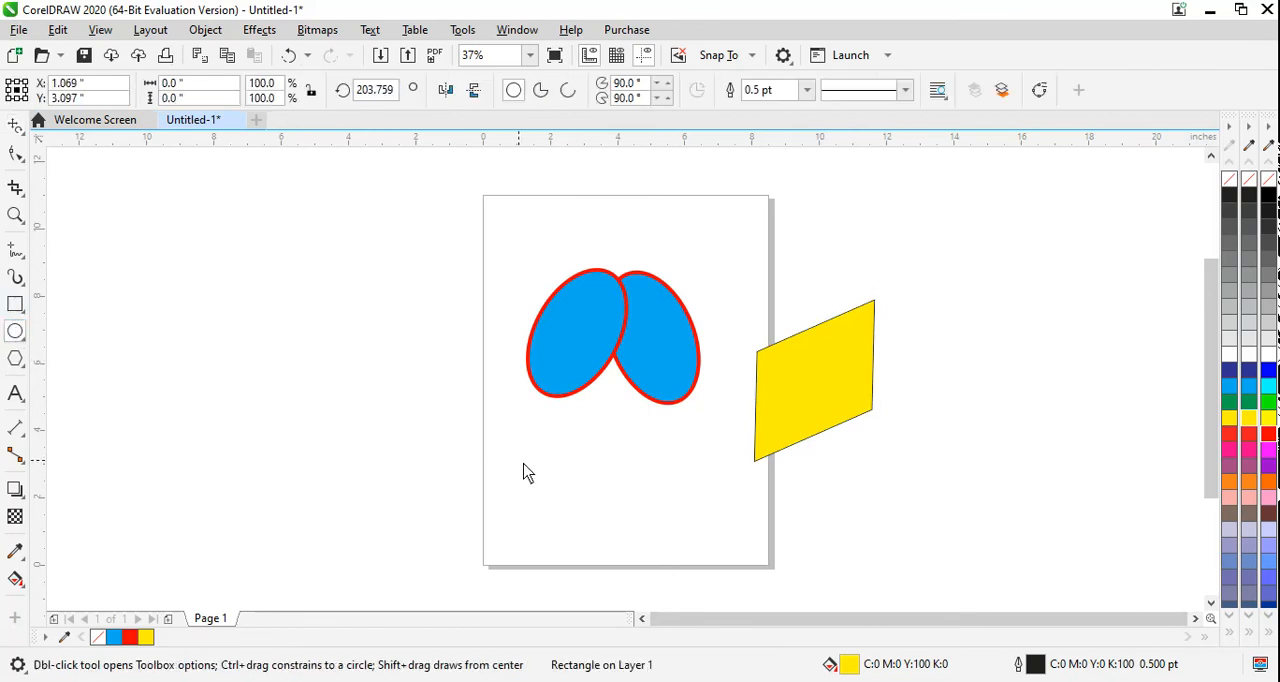
drag(512, 455, 628, 561)
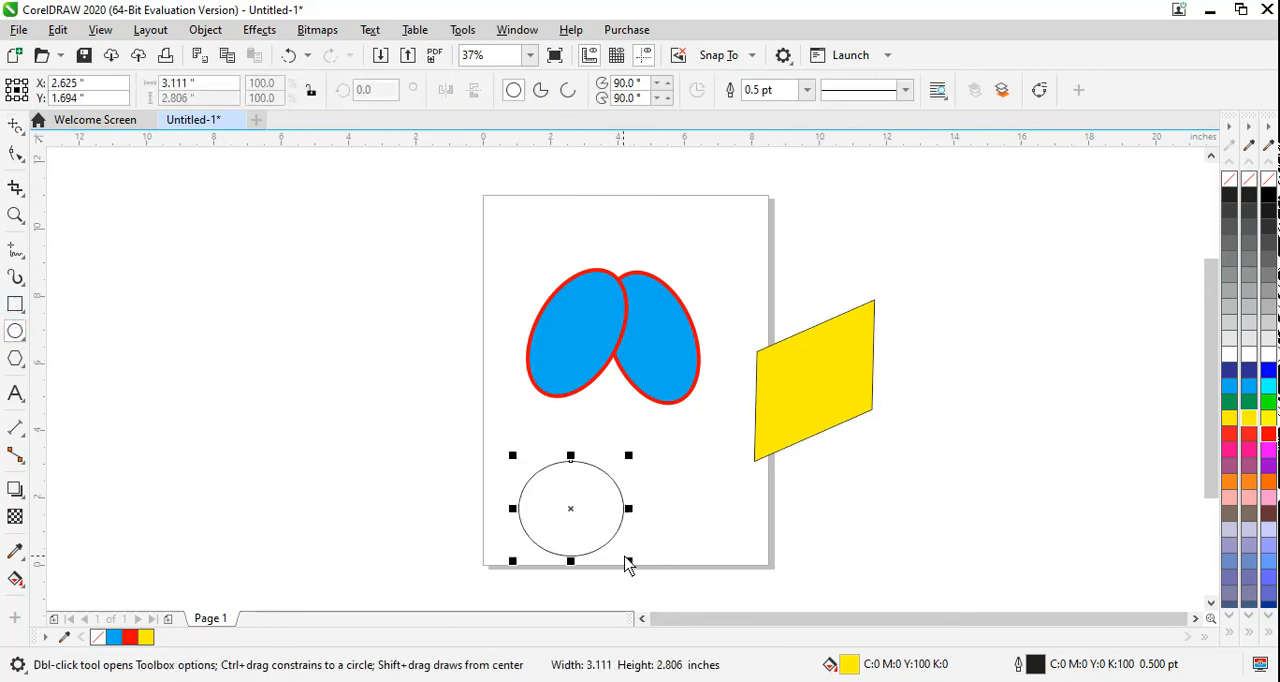
click(1268, 484)
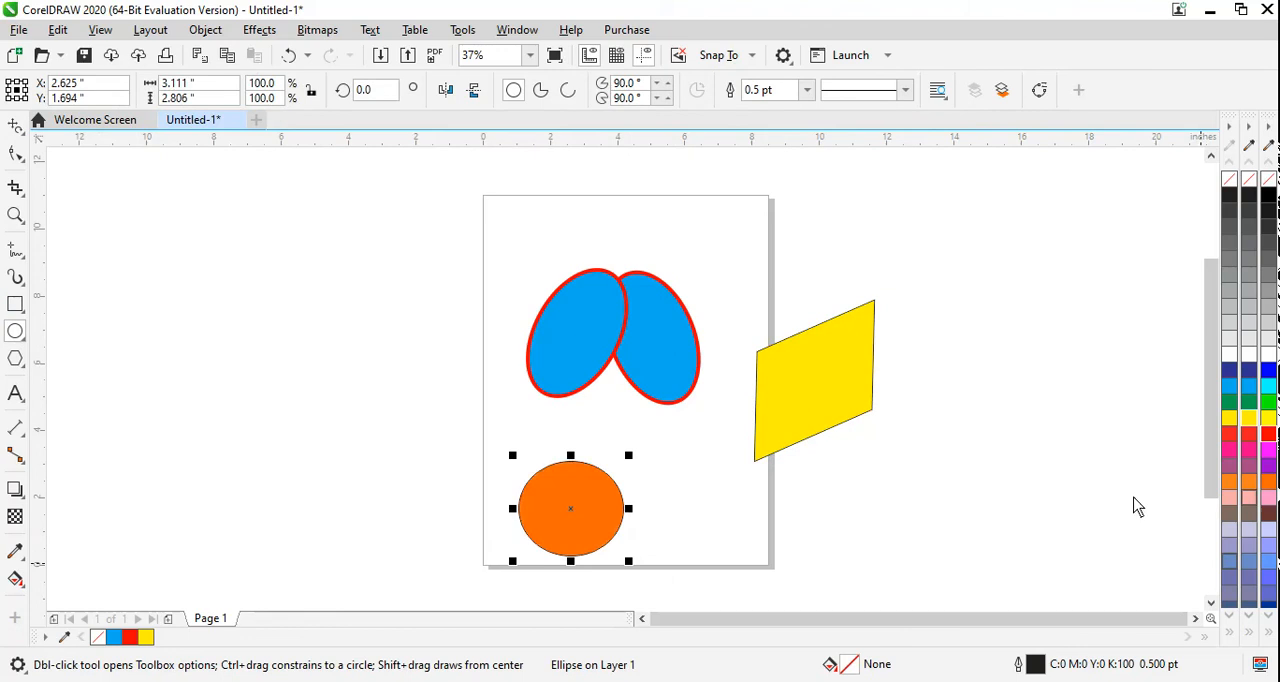
Step: Skew the orange ellipse with Free Transform's free skew into a narrow shape slanting up to the right, about 3.13 by 4.44 inches
click(18, 128)
click(70, 174)
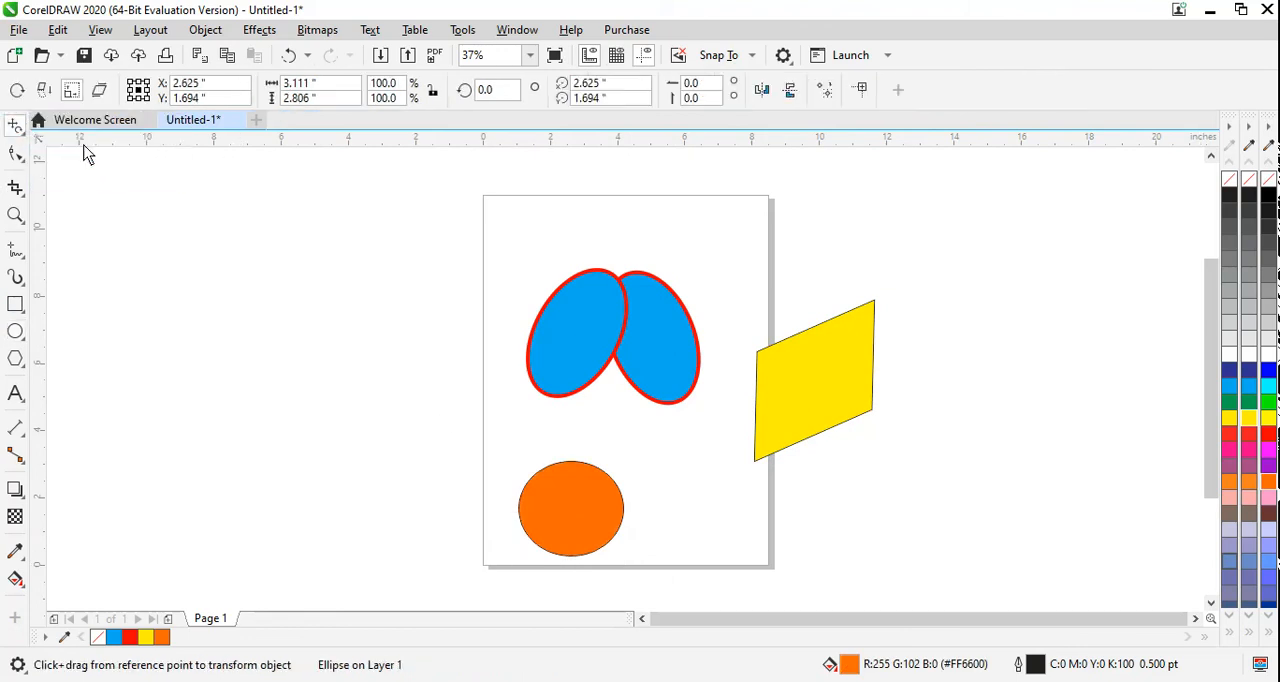
click(99, 90)
drag(558, 500, 588, 485)
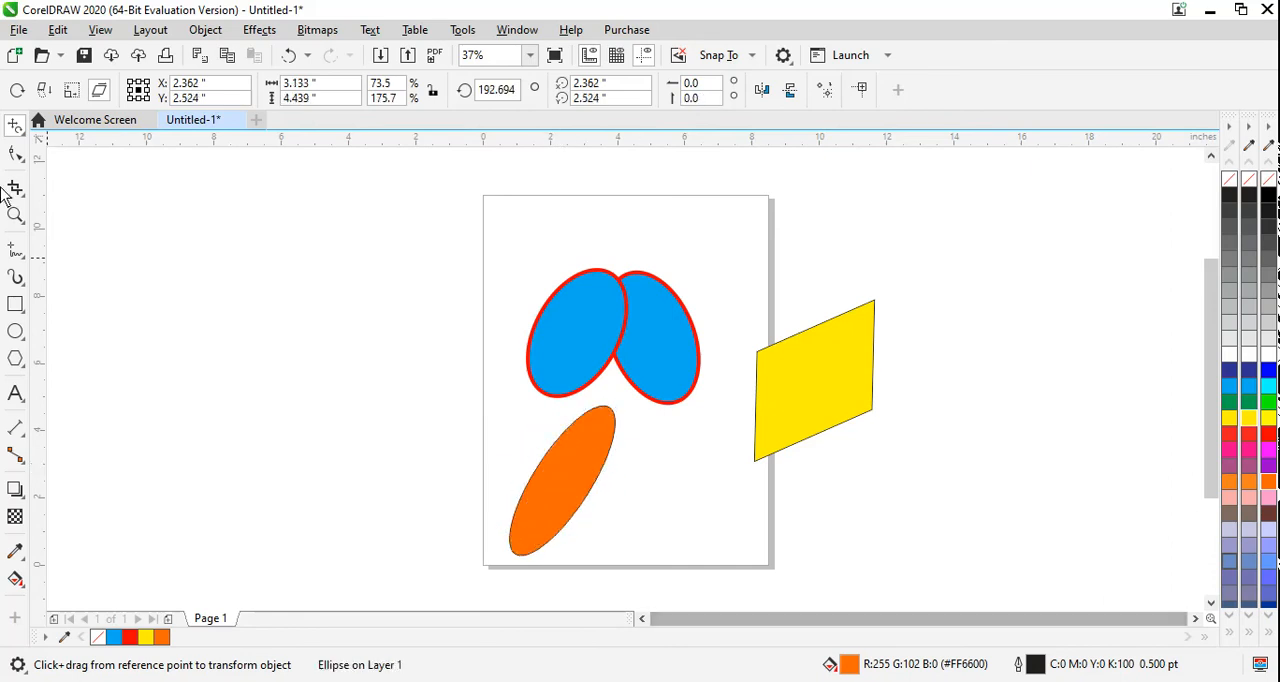
click(22, 133)
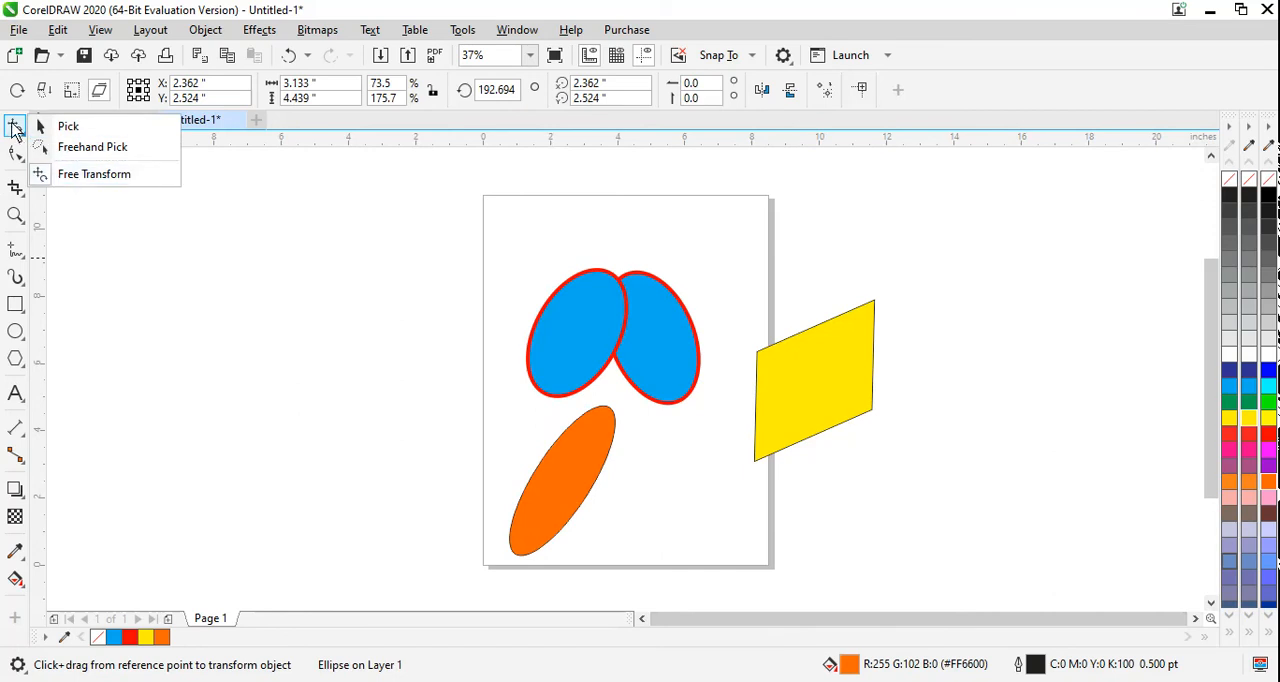
click(20, 157)
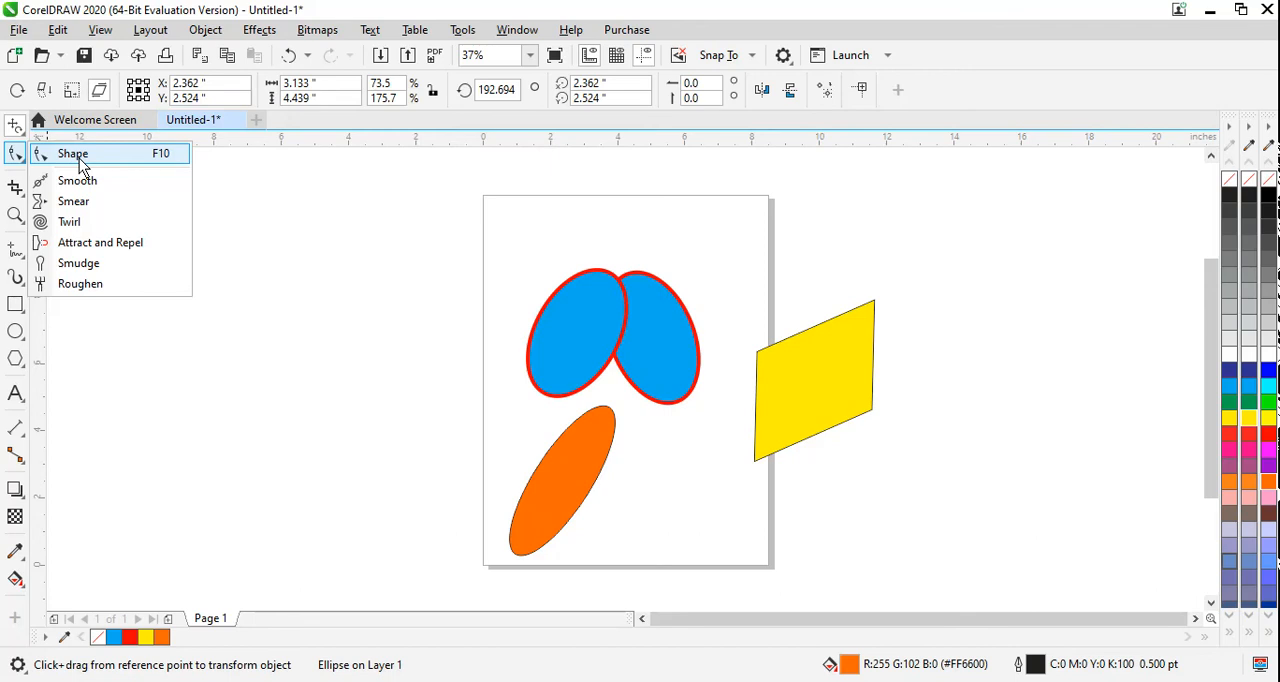
click(19, 130)
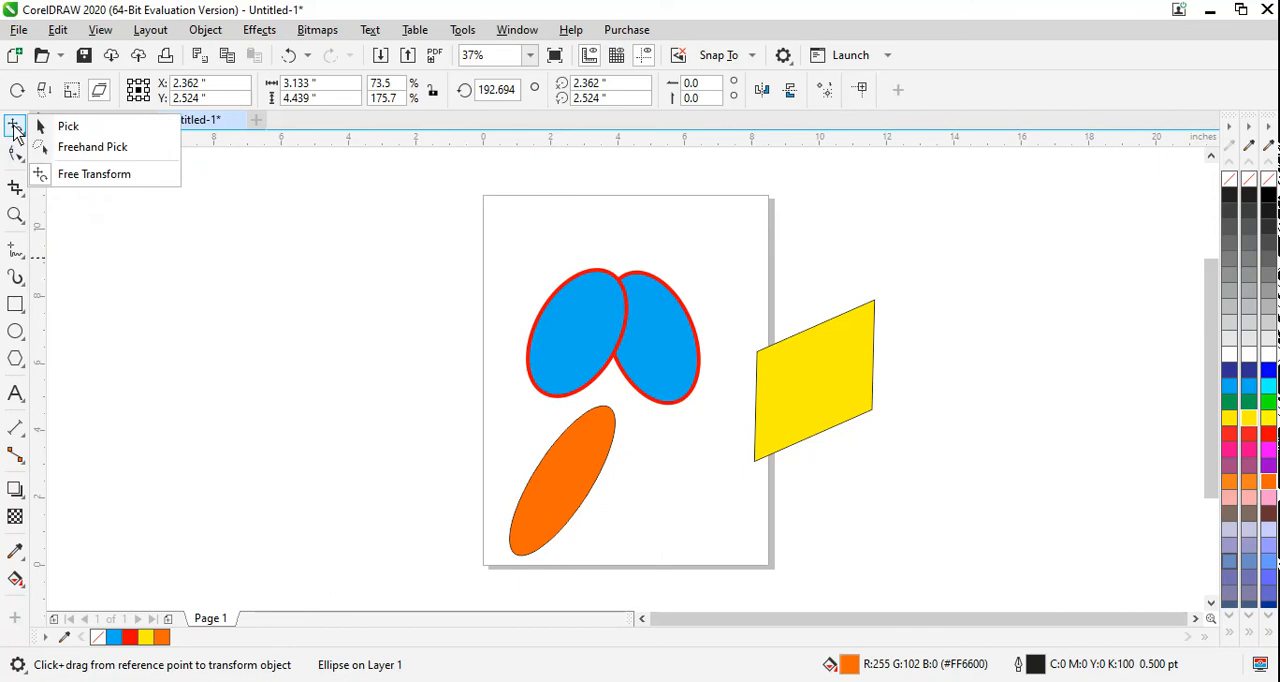
click(15, 127)
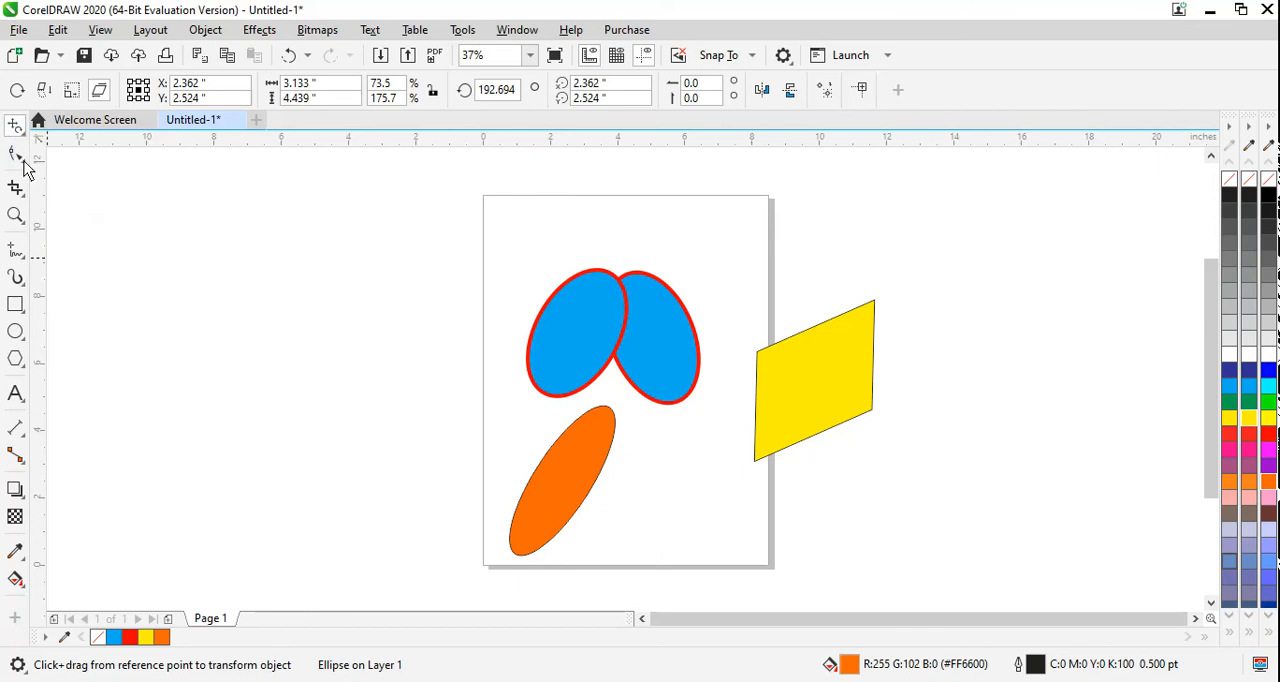
Step: Draw a wavy freehand curve about 6.53 by 1.77 inches in the empty area left of the page
click(19, 285)
click(22, 258)
click(62, 250)
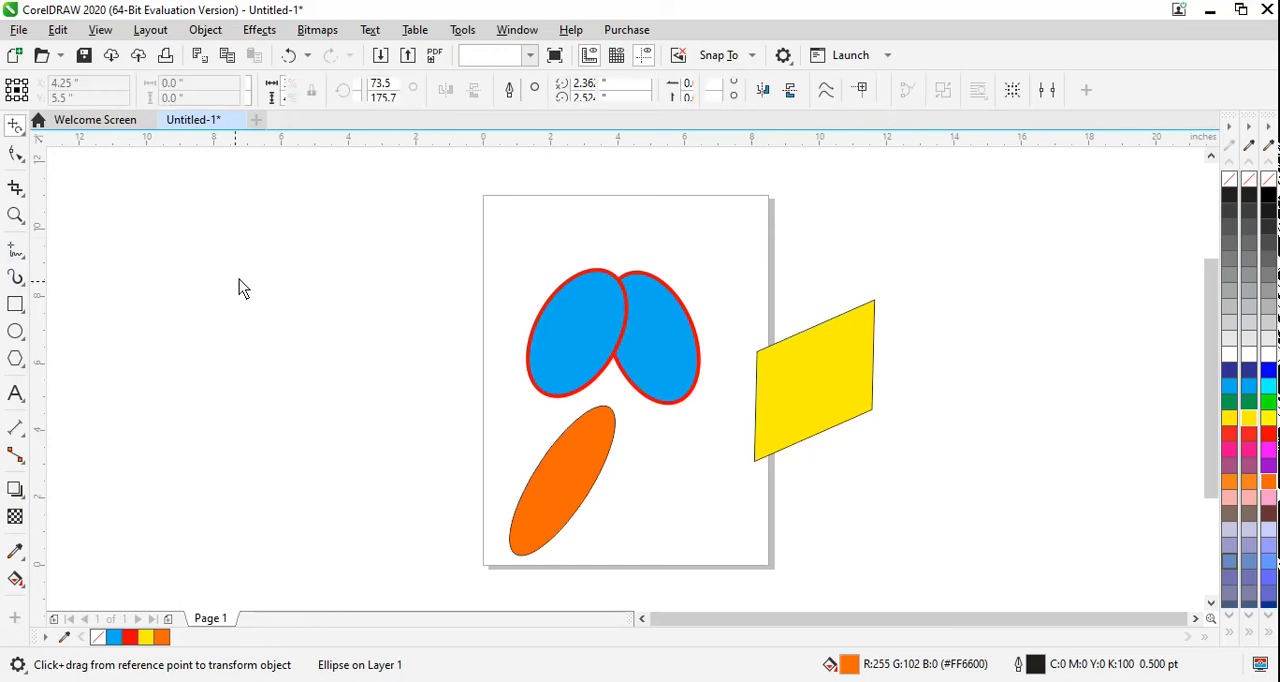
mouse_move(161, 301)
mouse_down()
mouse_move(183, 276)
mouse_move(374, 334)
mouse_up()
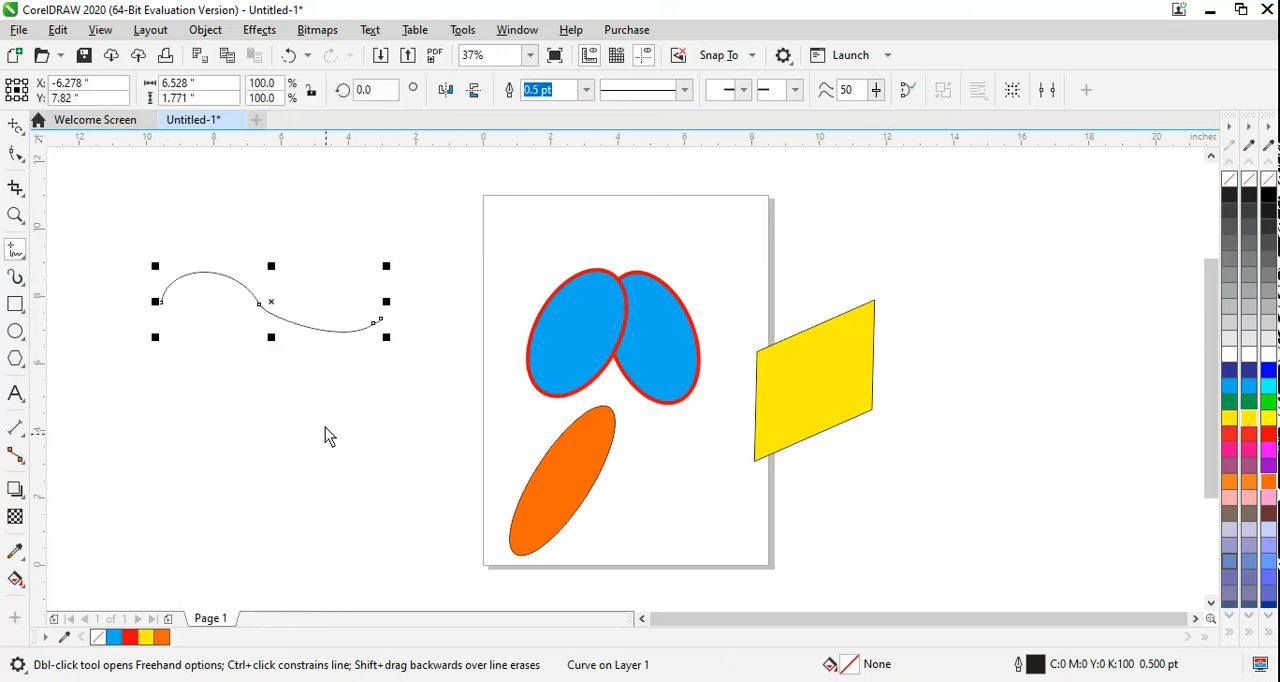
Step: Smooth the wavy curve by brushing along its length with the Smooth tool
click(16, 130)
click(15, 153)
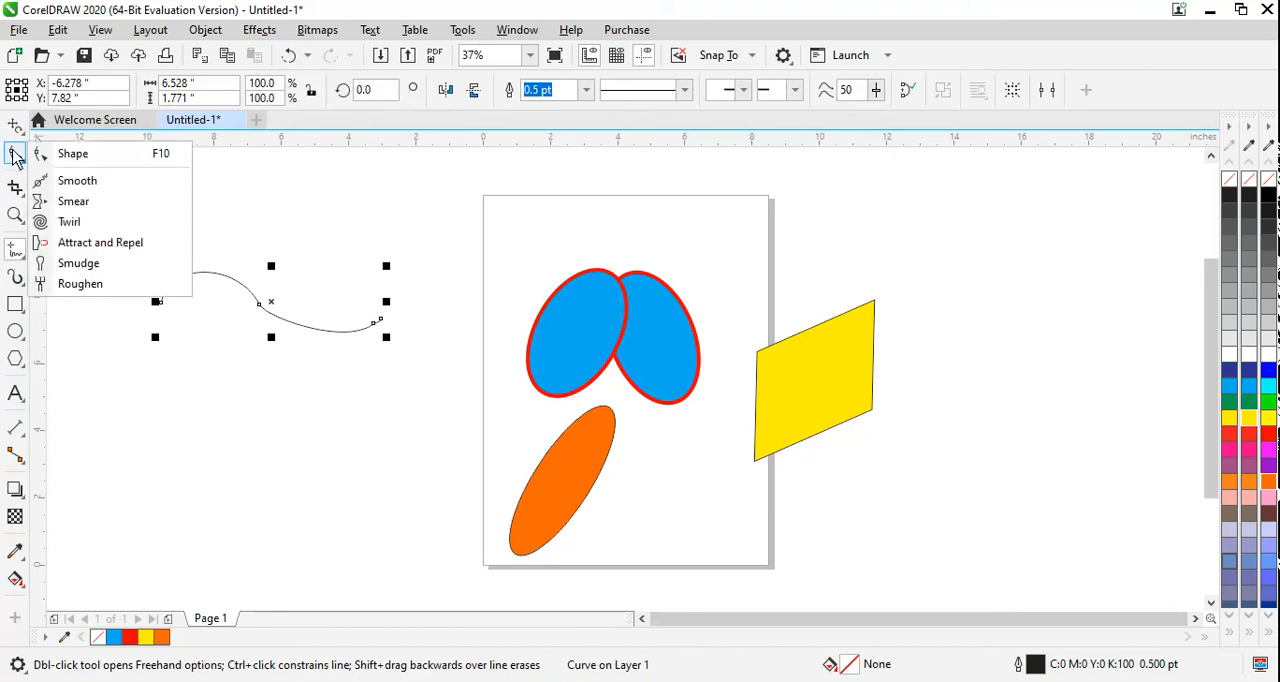
click(105, 186)
mouse_move(168, 320)
mouse_down()
mouse_move(163, 309)
mouse_move(200, 288)
mouse_move(264, 313)
mouse_up()
mouse_move(167, 294)
mouse_down()
mouse_move(231, 287)
mouse_move(318, 348)
mouse_up()
mouse_move(264, 304)
mouse_down()
mouse_move(345, 341)
mouse_move(282, 324)
mouse_move(380, 333)
mouse_up()
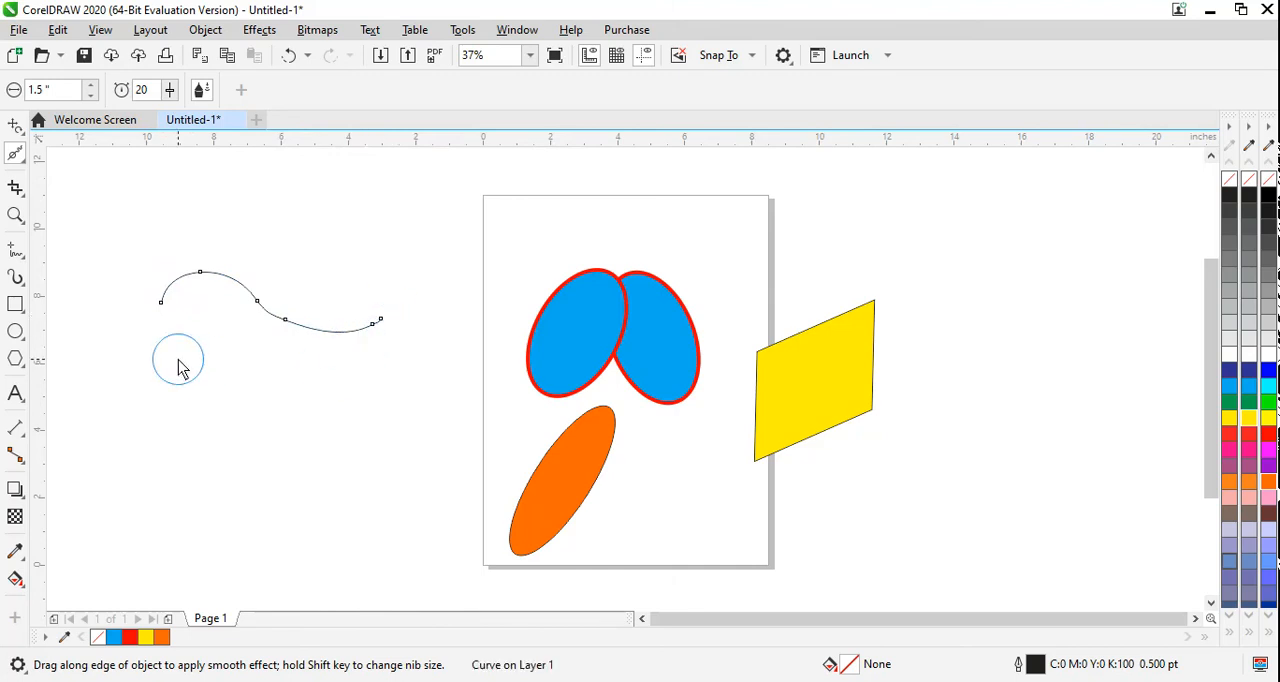
Step: Using the Pick tool, enlarge the yellow rectangle to about 4.18 by 5.61 inches and place it across the page's right edge
click(15, 158)
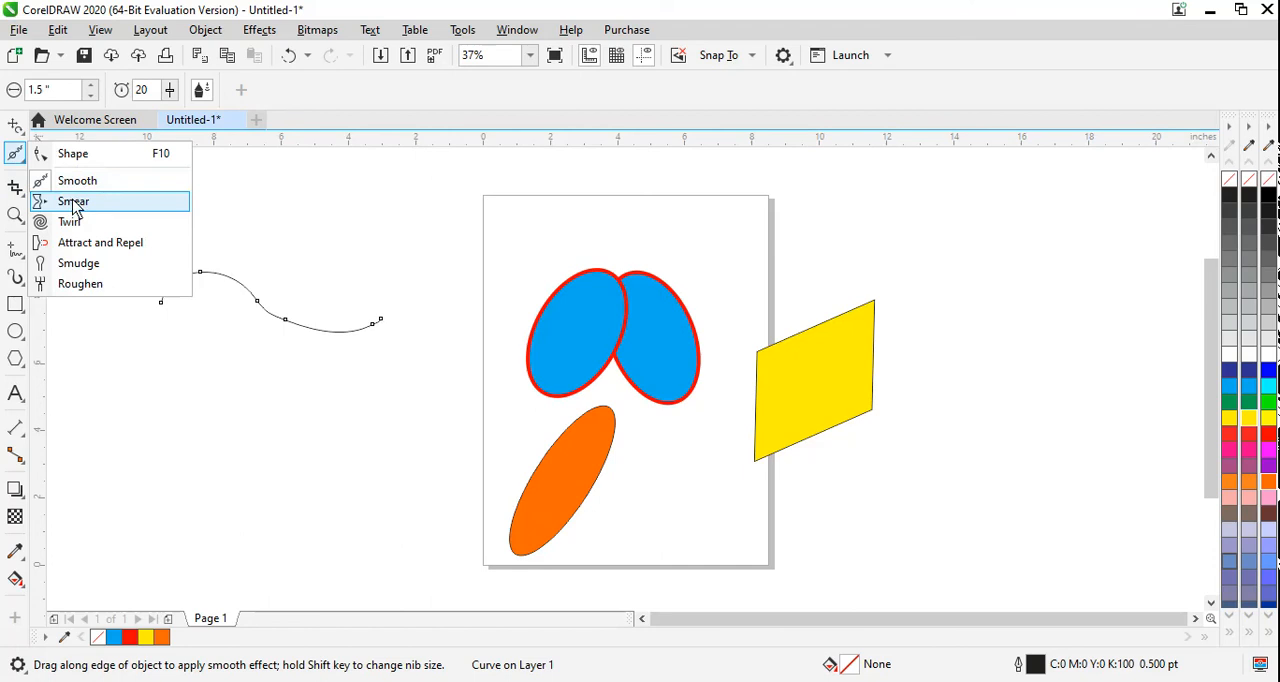
click(16, 127)
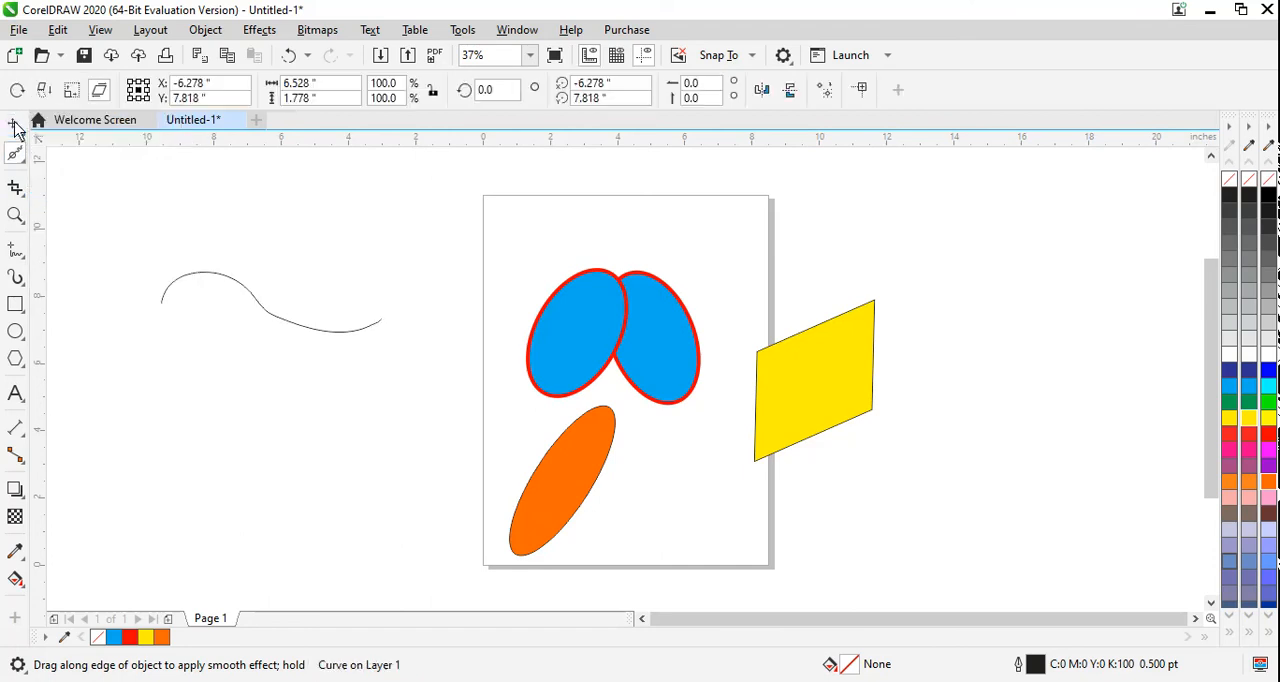
click(15, 126)
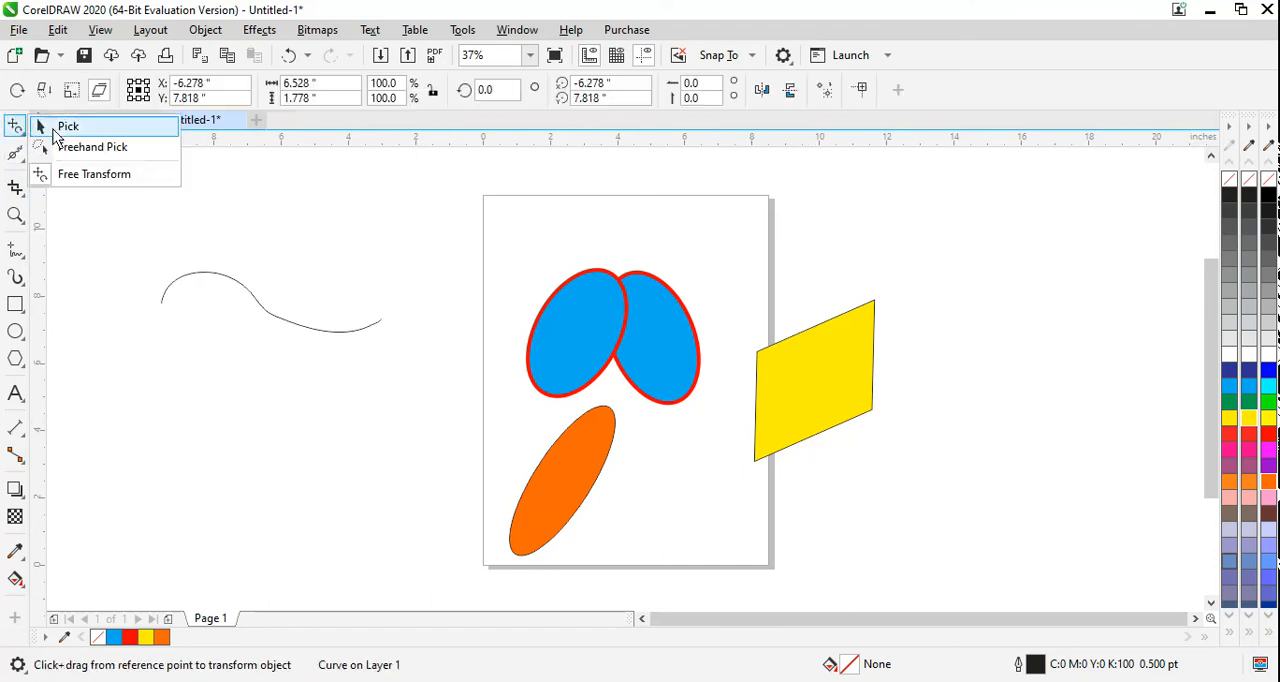
click(55, 127)
click(857, 371)
drag(857, 371, 890, 334)
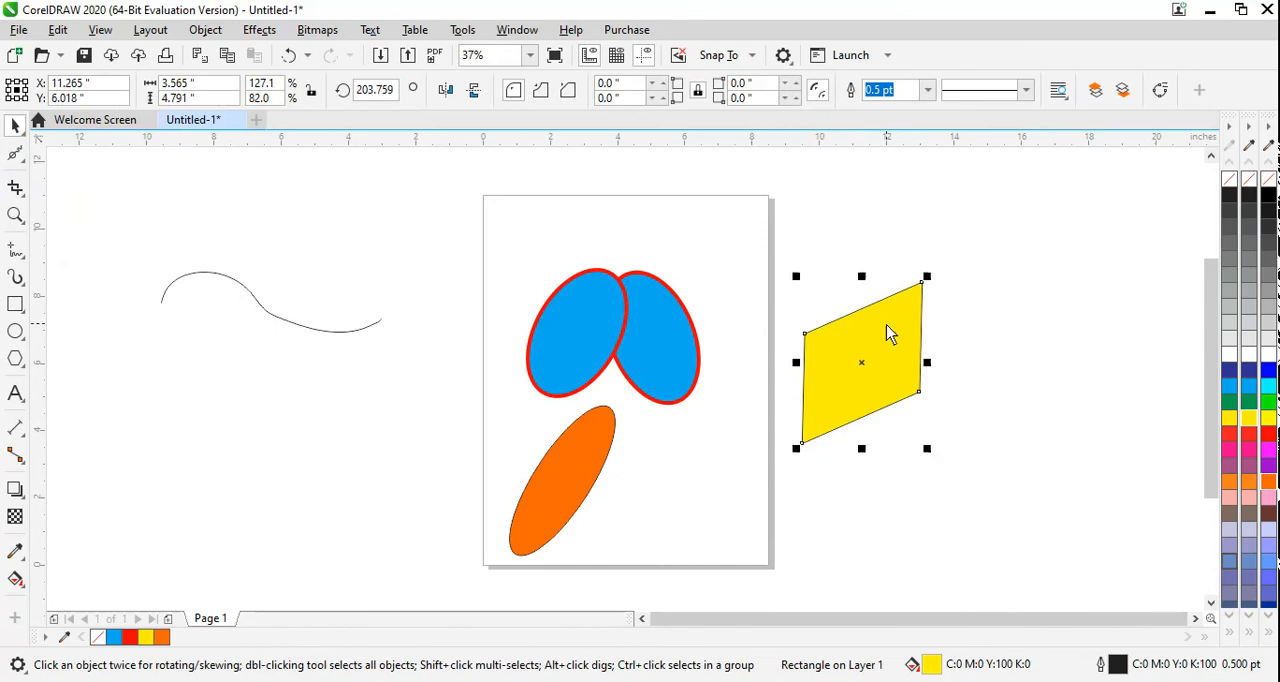
drag(925, 275, 993, 249)
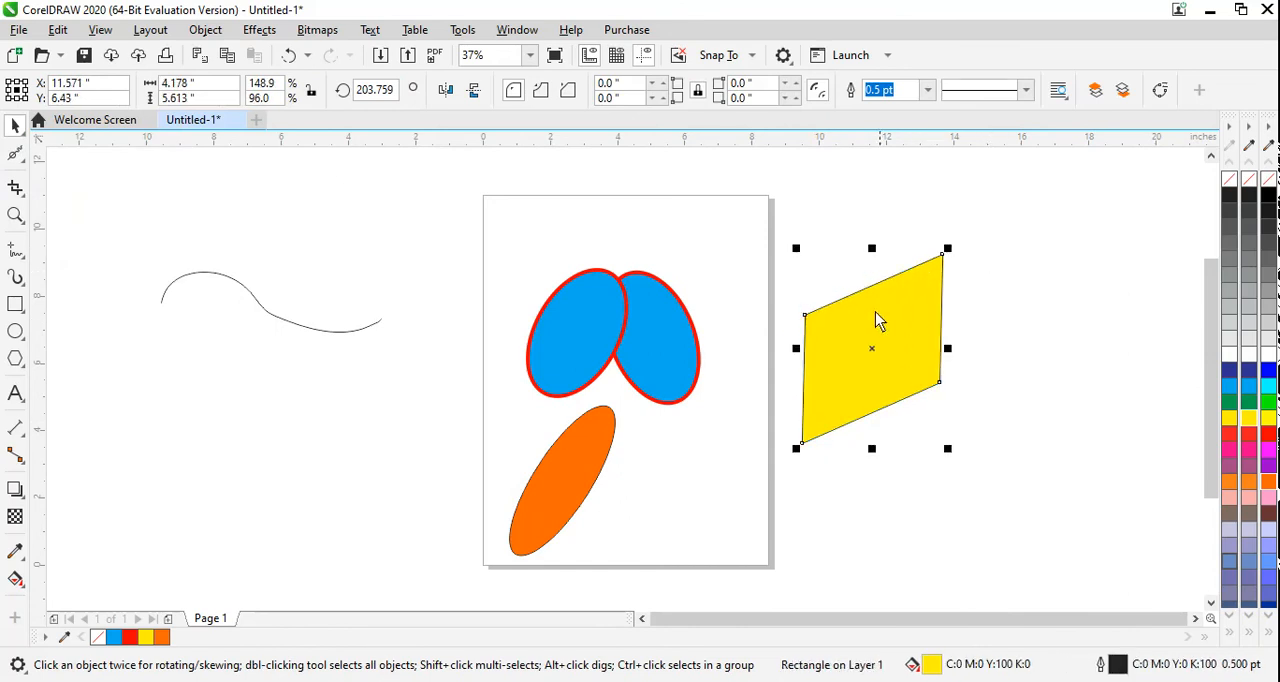
drag(876, 320, 809, 284)
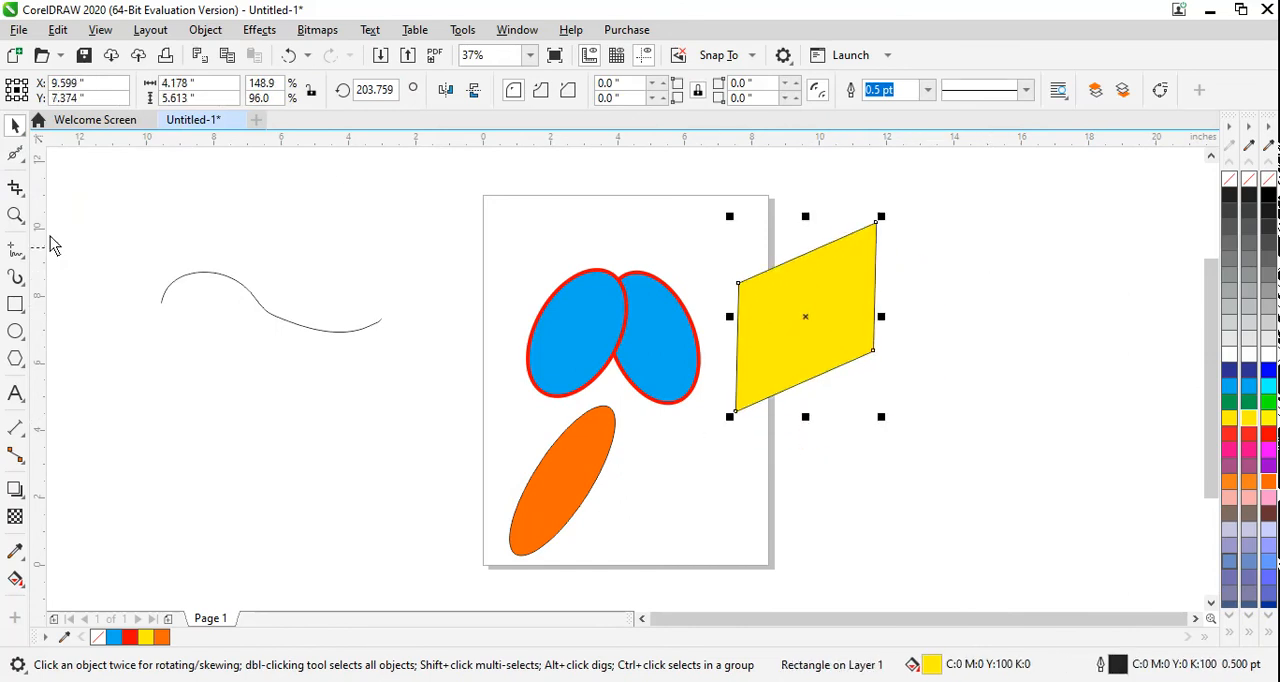
Step: Pull one spike outward from each of the yellow rectangle's top, right and bottom edges with the Smear tool
click(12, 162)
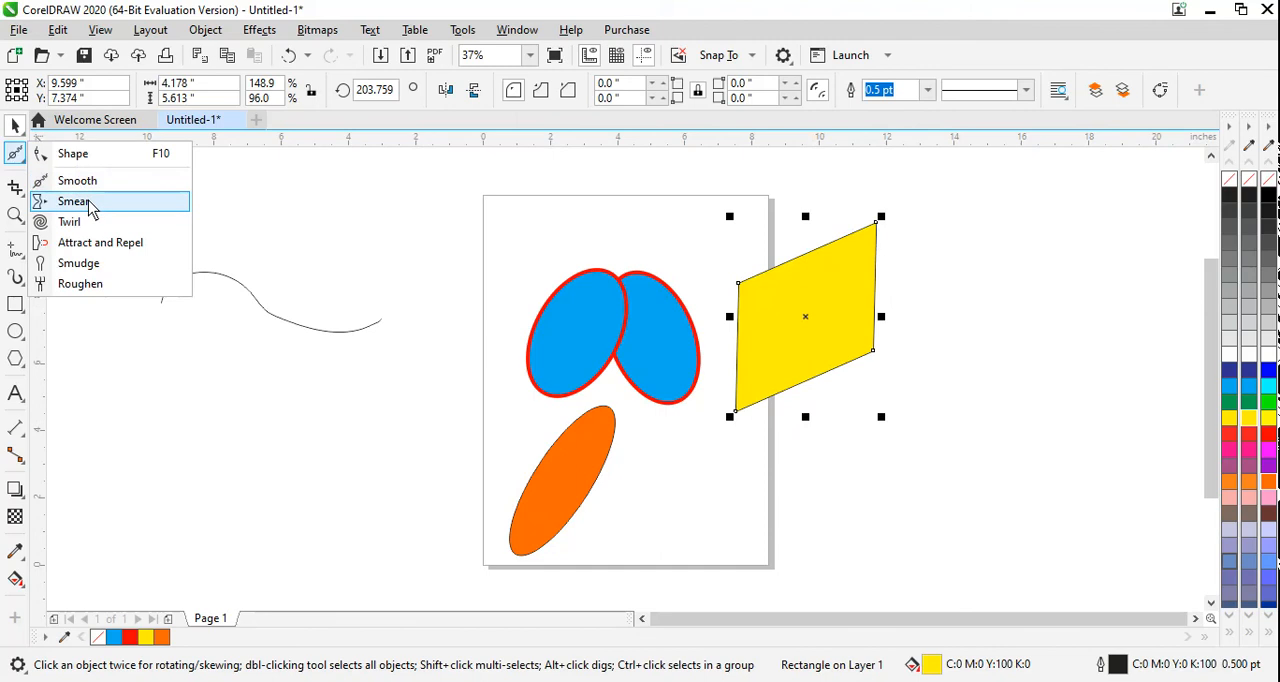
click(73, 202)
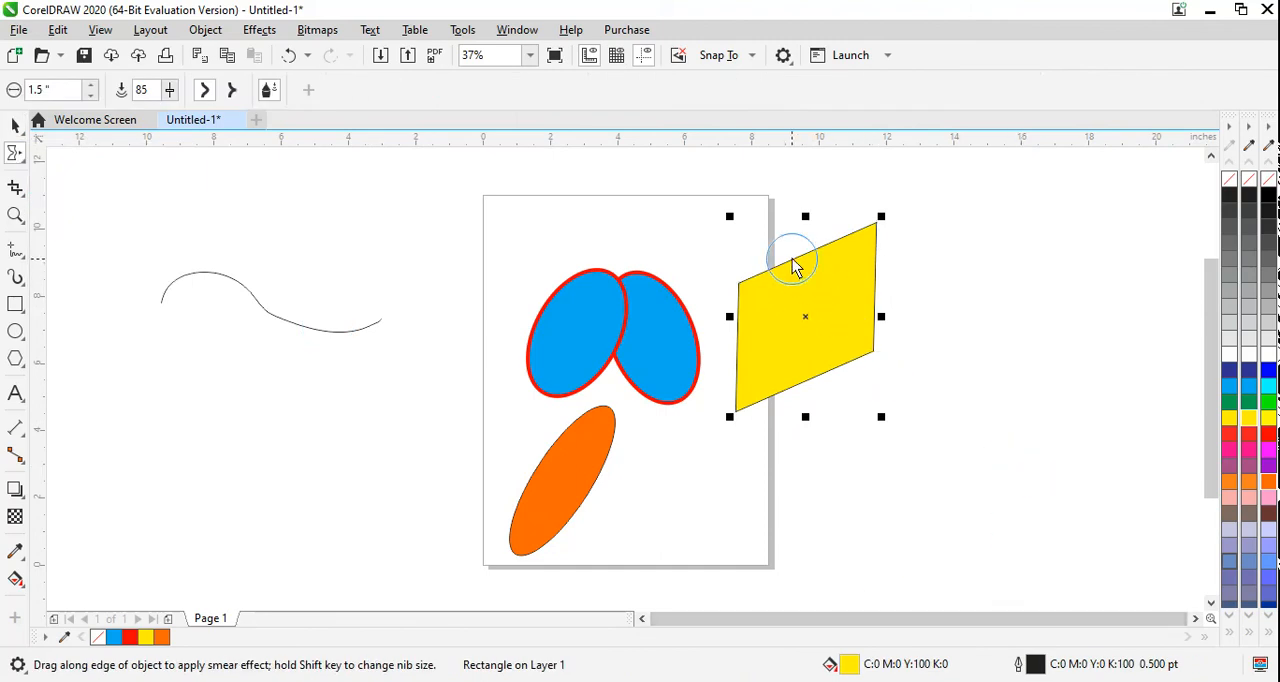
drag(797, 261, 786, 232)
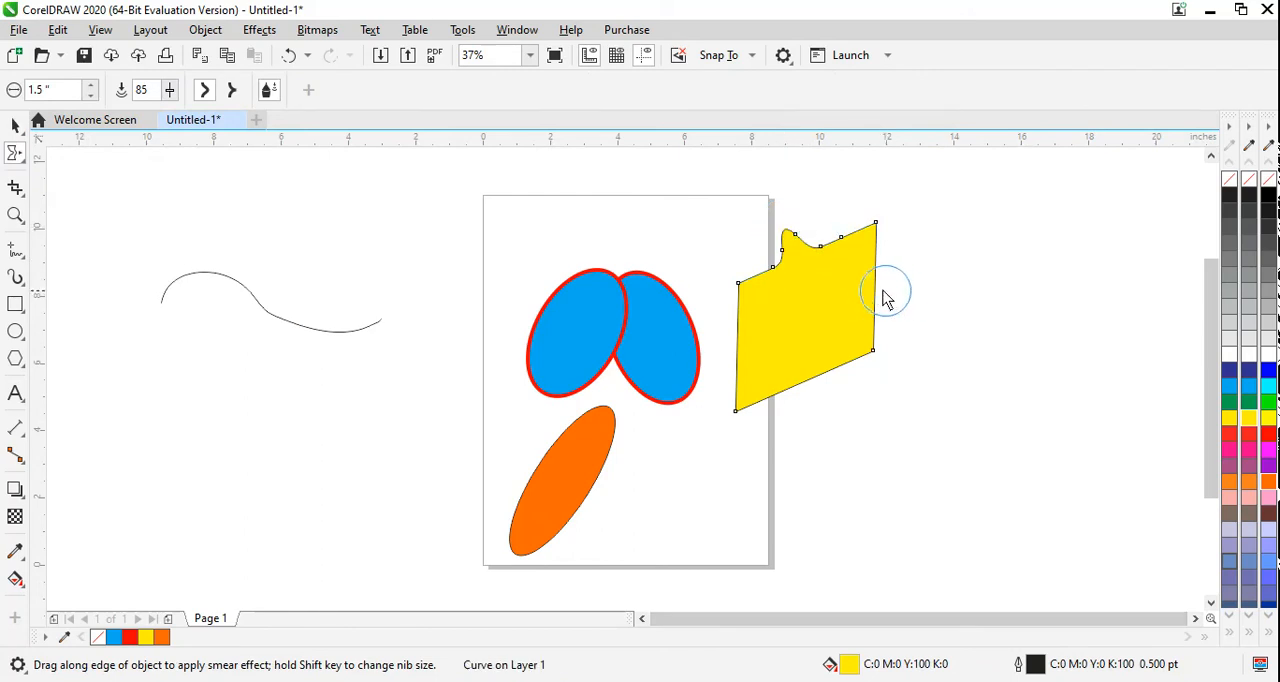
drag(876, 290, 910, 290)
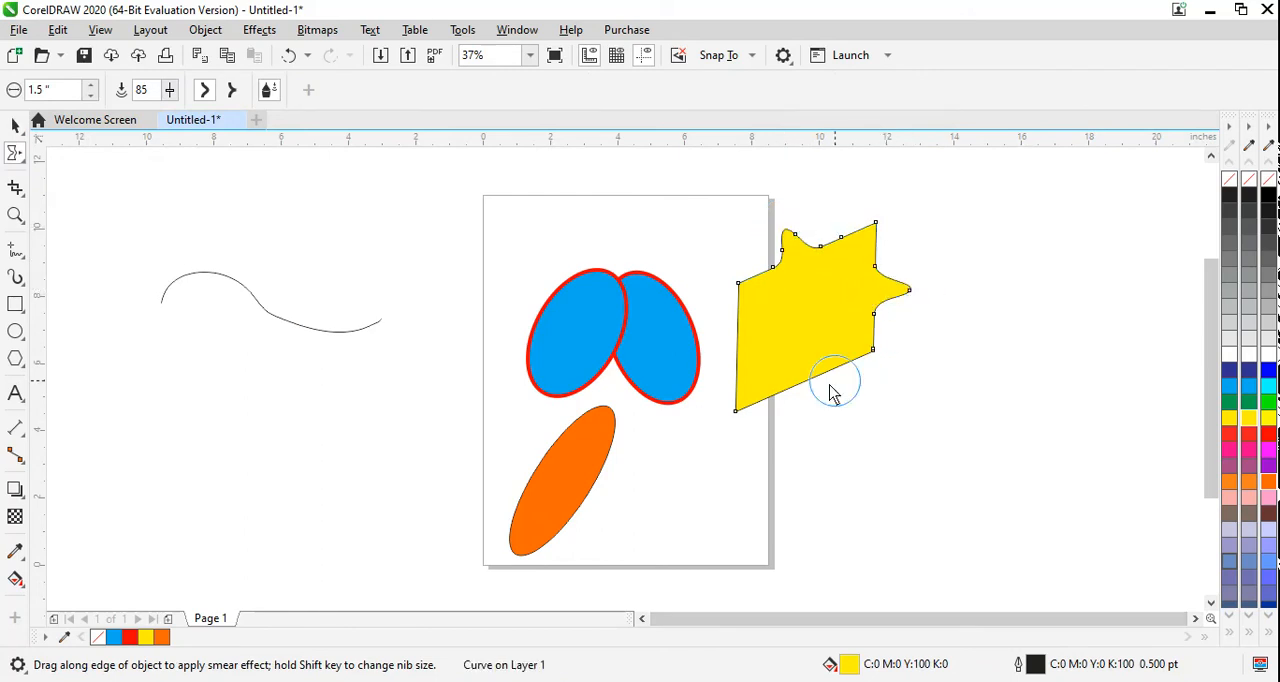
drag(797, 391, 814, 420)
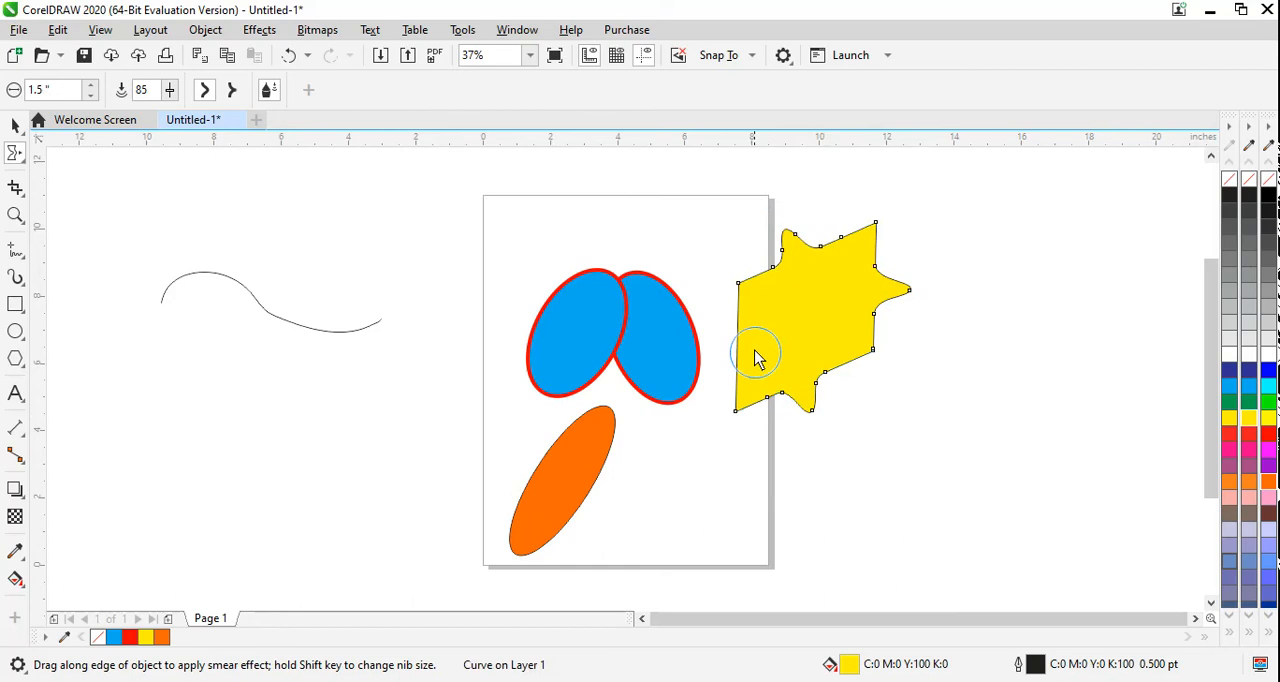
Step: Smear a rounded spike from the yellow shape's left edge, and sharp spikes from its four corners and lower edge using Pointy smear
mouse_move(743, 337)
mouse_down()
mouse_move(714, 346)
mouse_move(710, 335)
mouse_up()
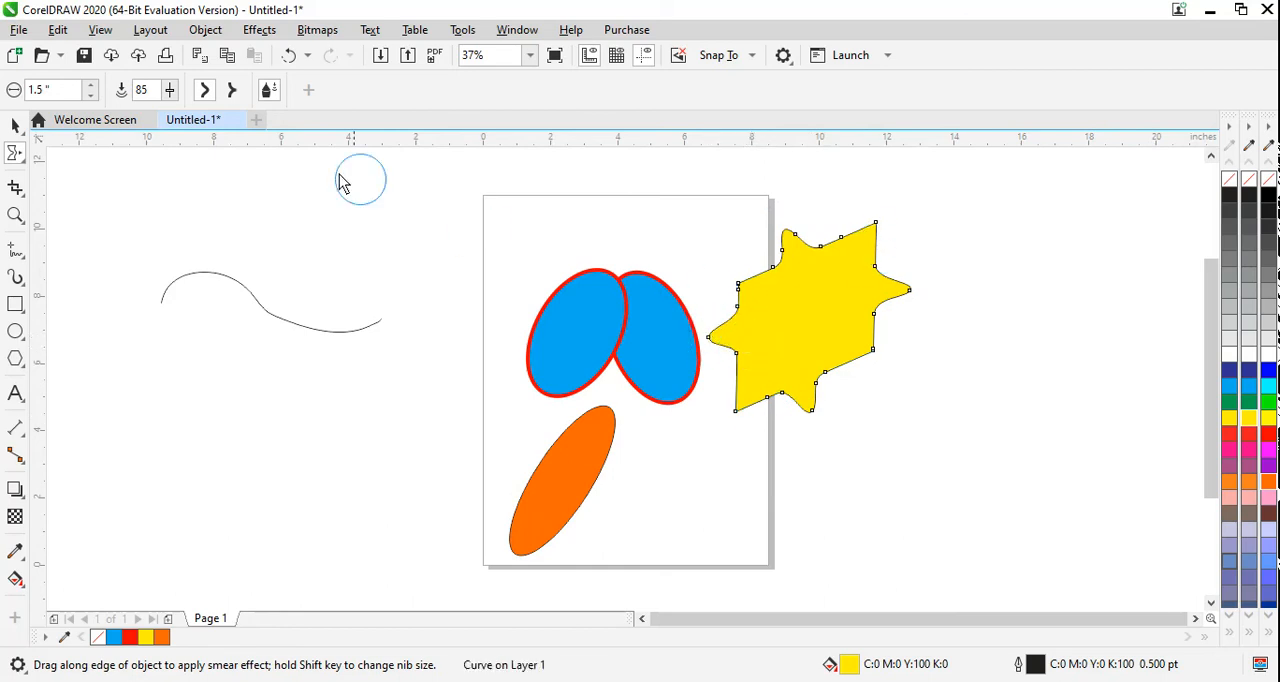
click(232, 90)
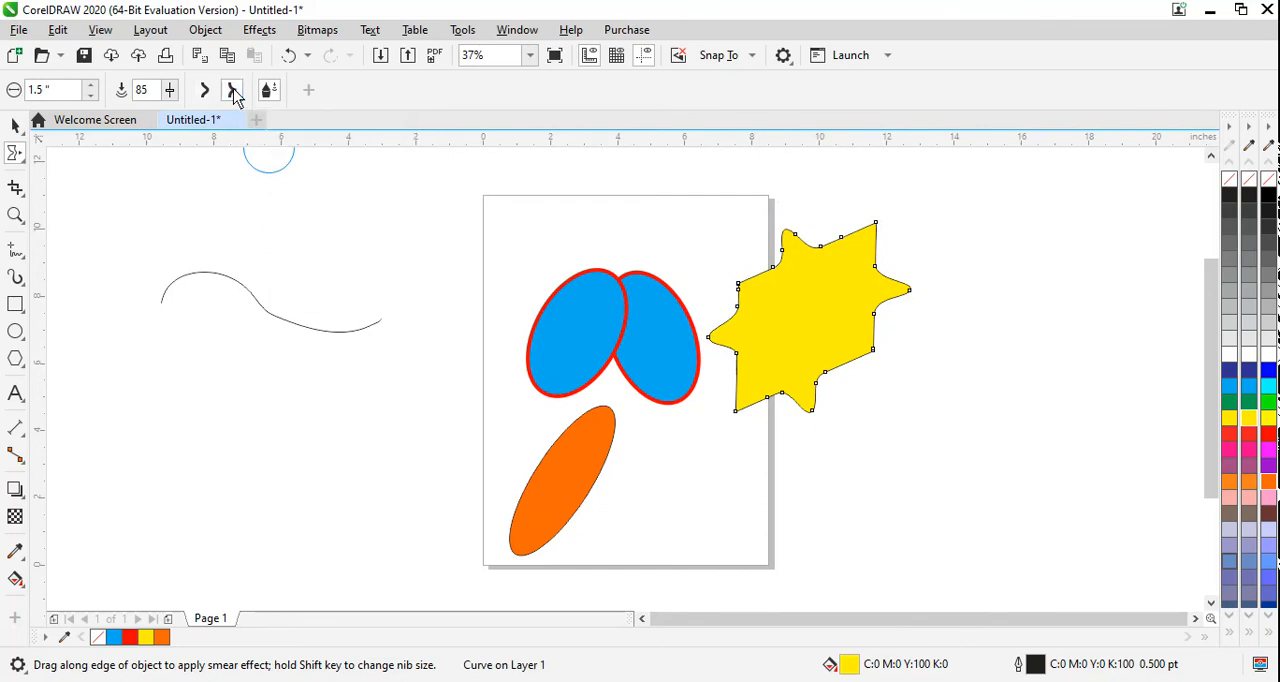
drag(866, 349, 892, 360)
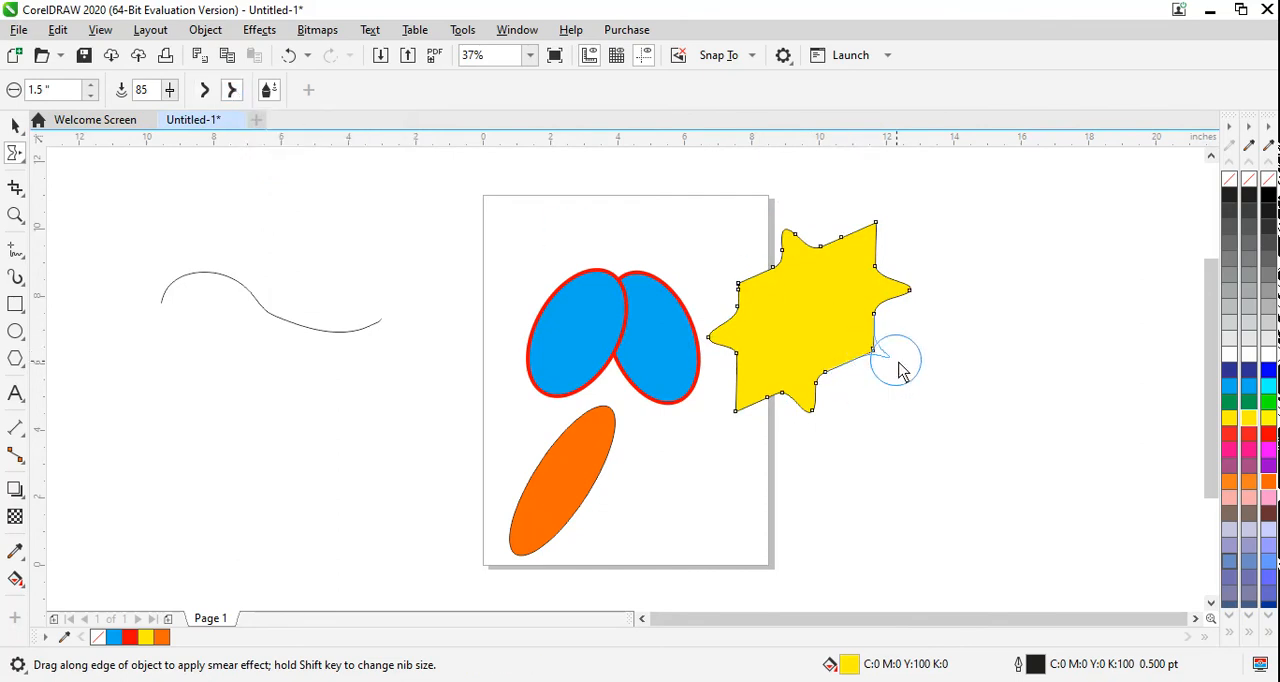
drag(749, 385, 716, 396)
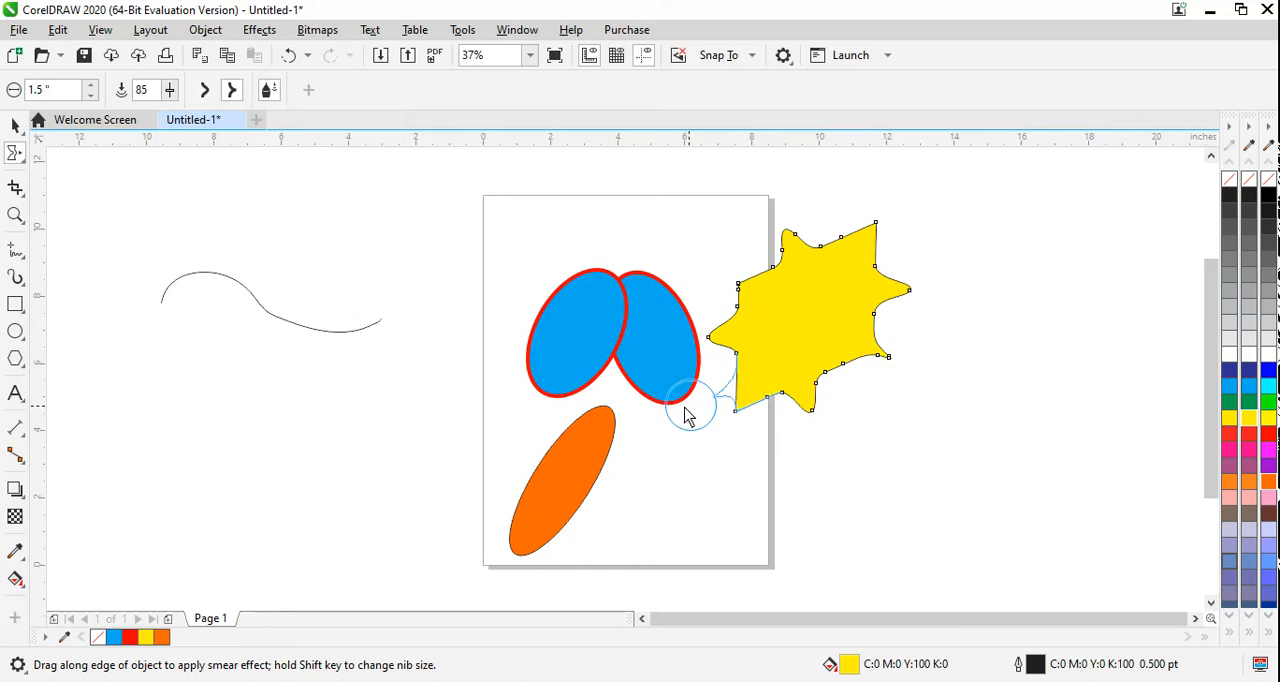
drag(871, 243, 886, 200)
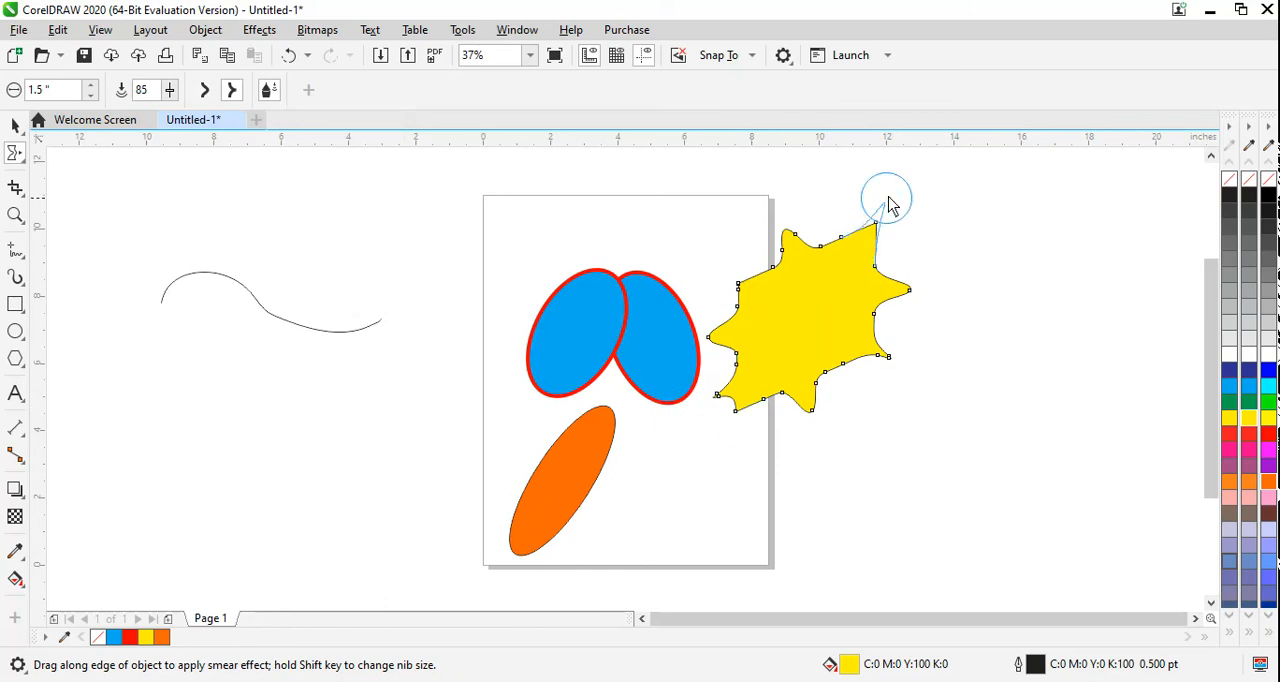
drag(745, 282, 718, 266)
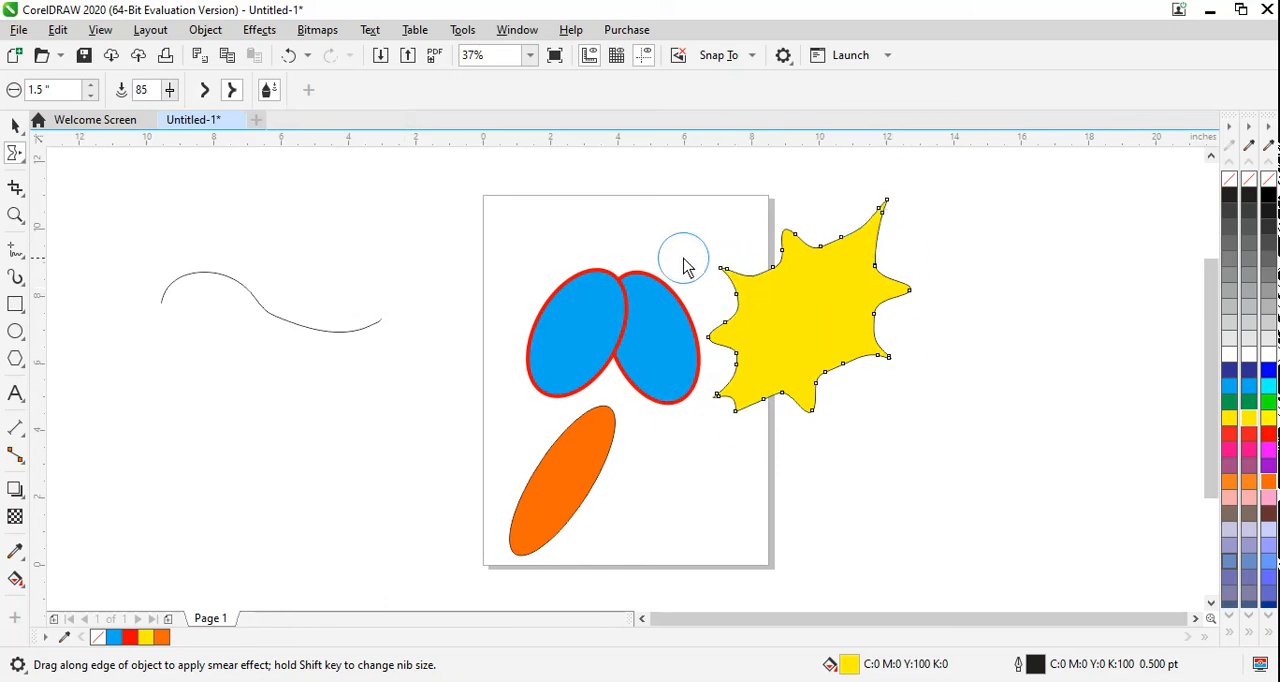
drag(843, 368, 856, 381)
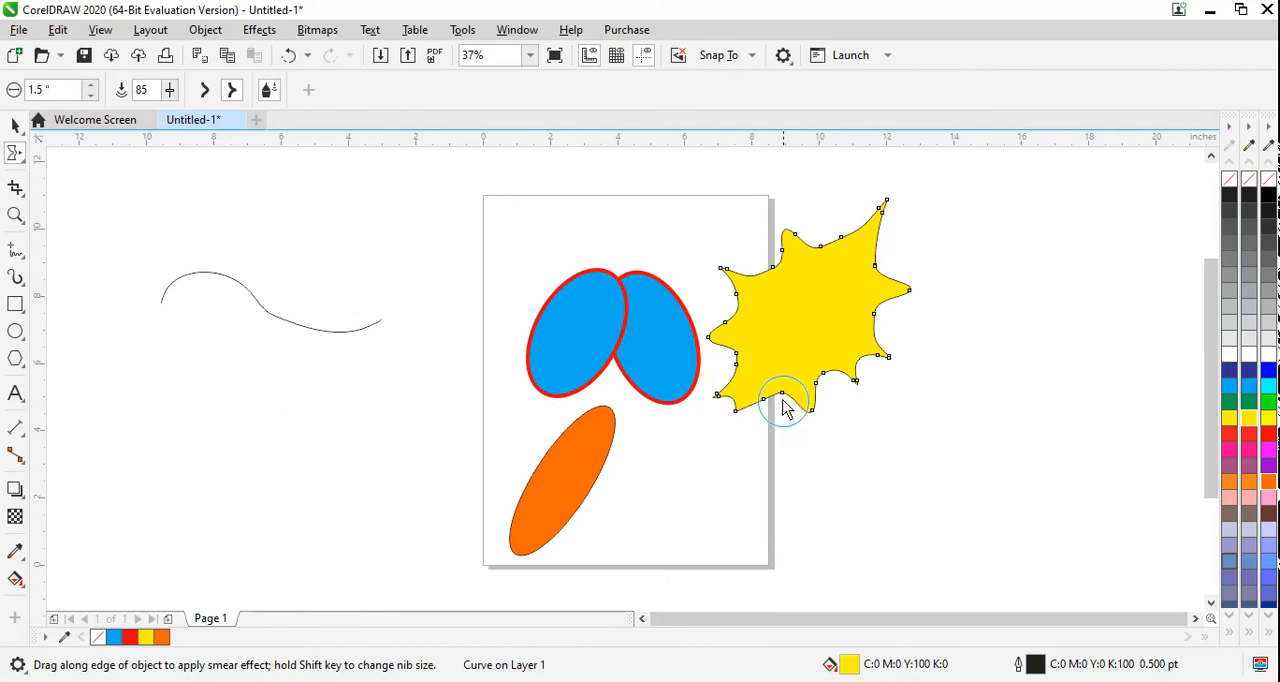
drag(780, 402, 758, 424)
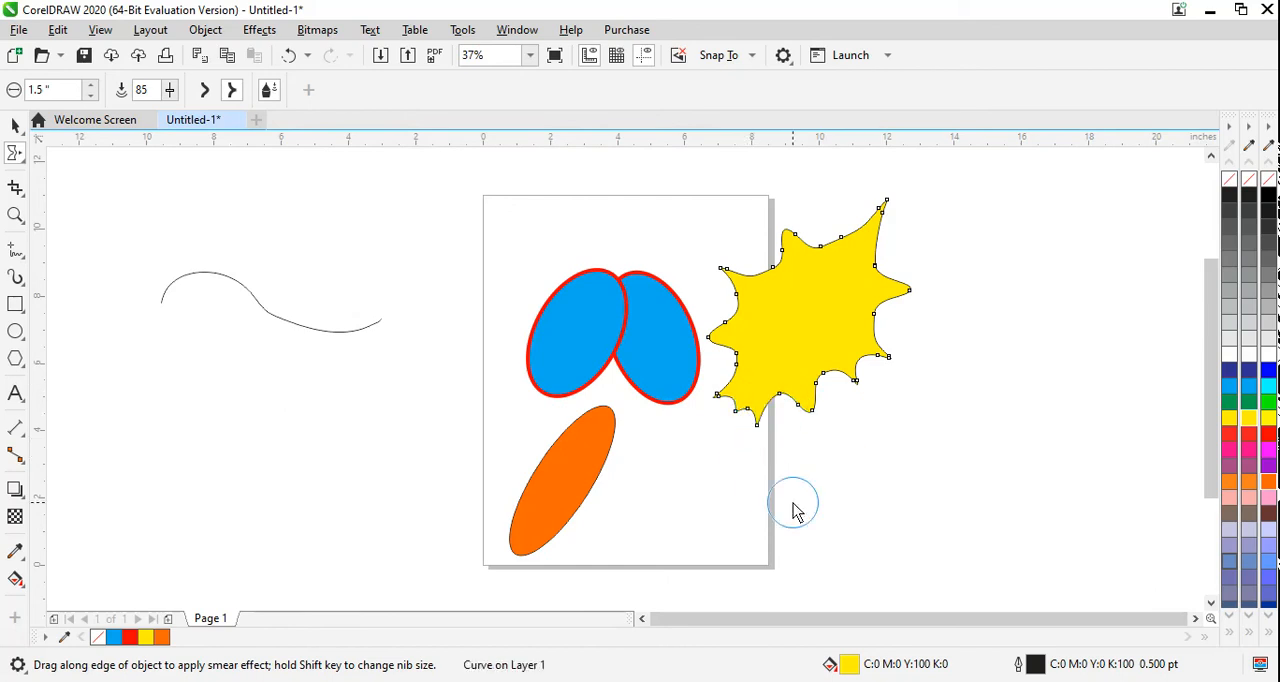
Step: Draw a rectangle about 6.61 by 4.06 inches below the wavy curve and fill it with magenta (#FF00FF)
click(18, 158)
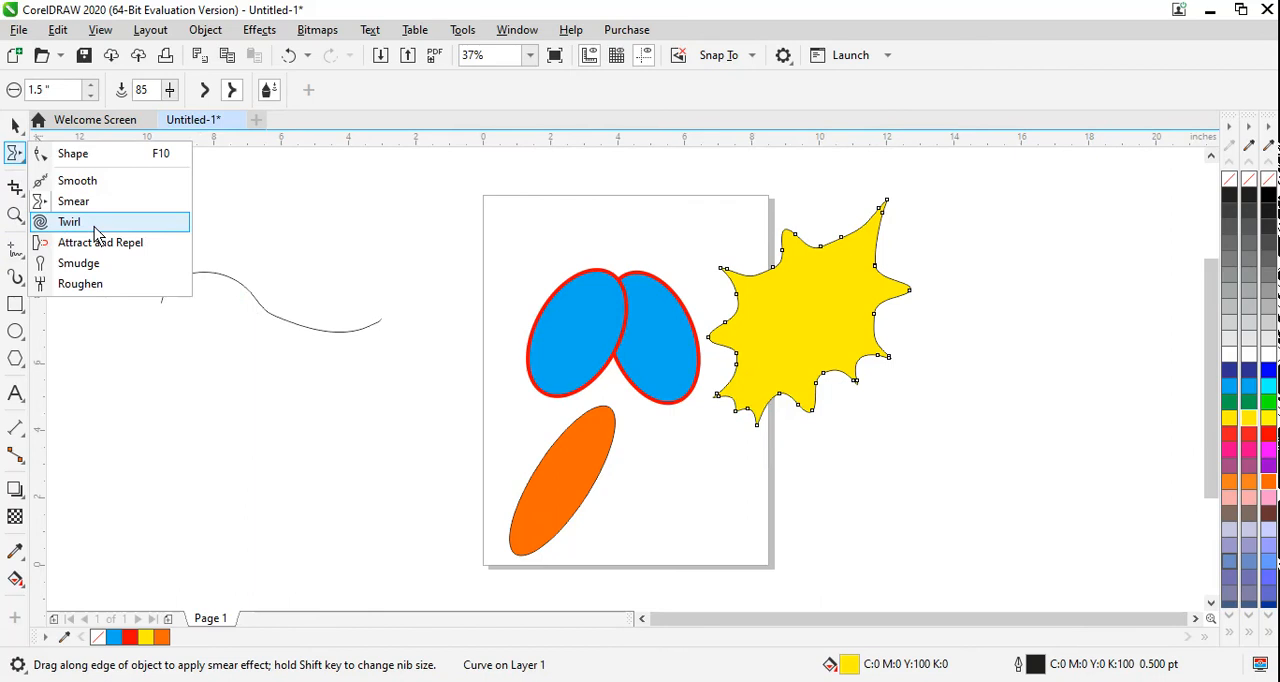
click(15, 304)
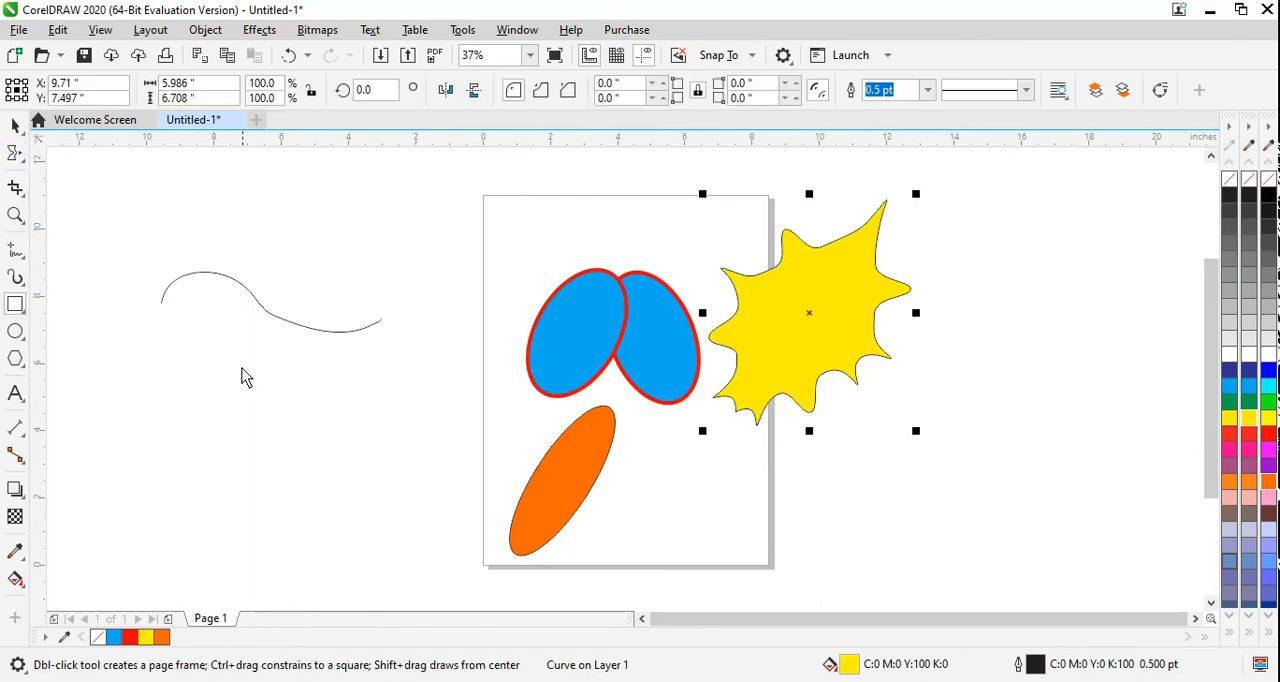
drag(222, 355, 445, 492)
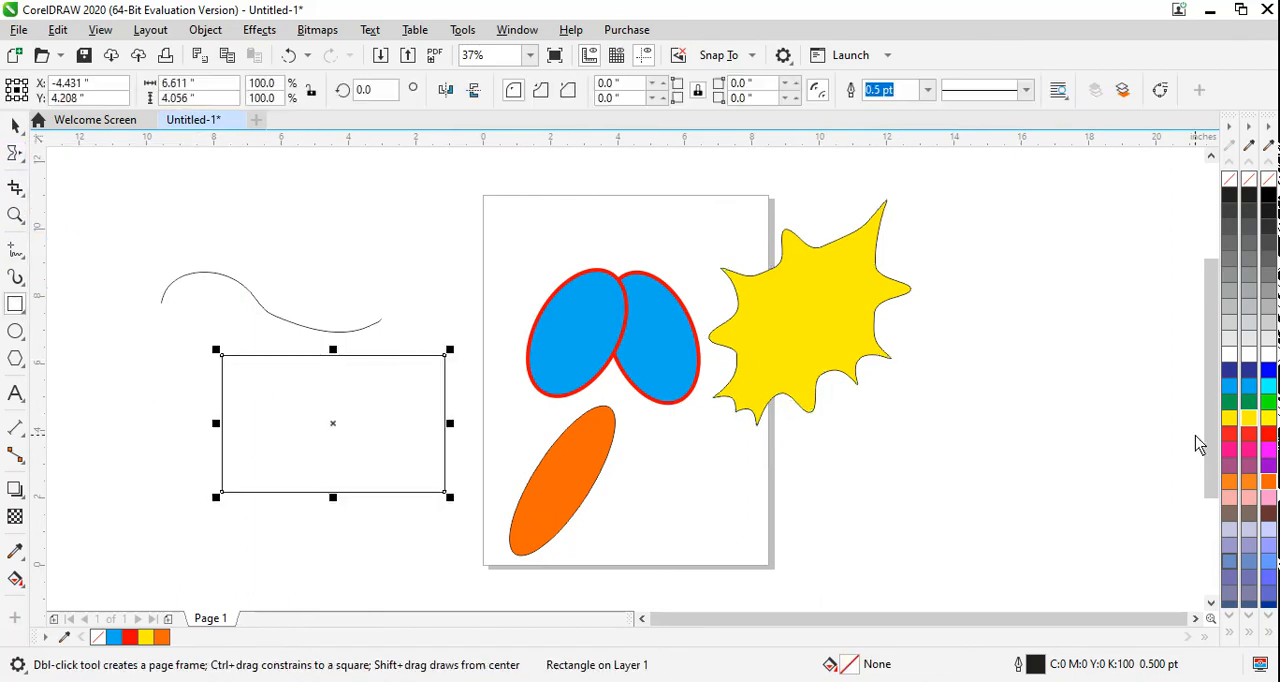
click(1266, 449)
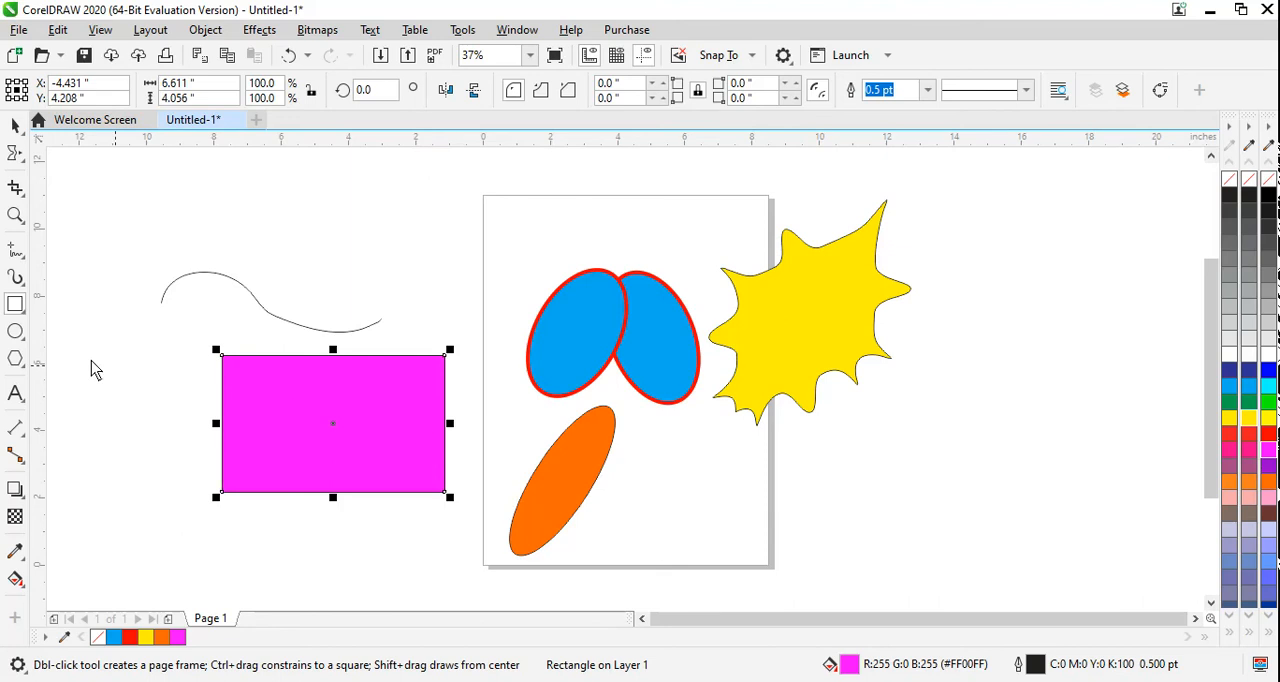
Step: Twirl the magenta rectangle's two left corners and the middle of its bottom edge counterclockwise with a 1.69-inch nib
click(21, 253)
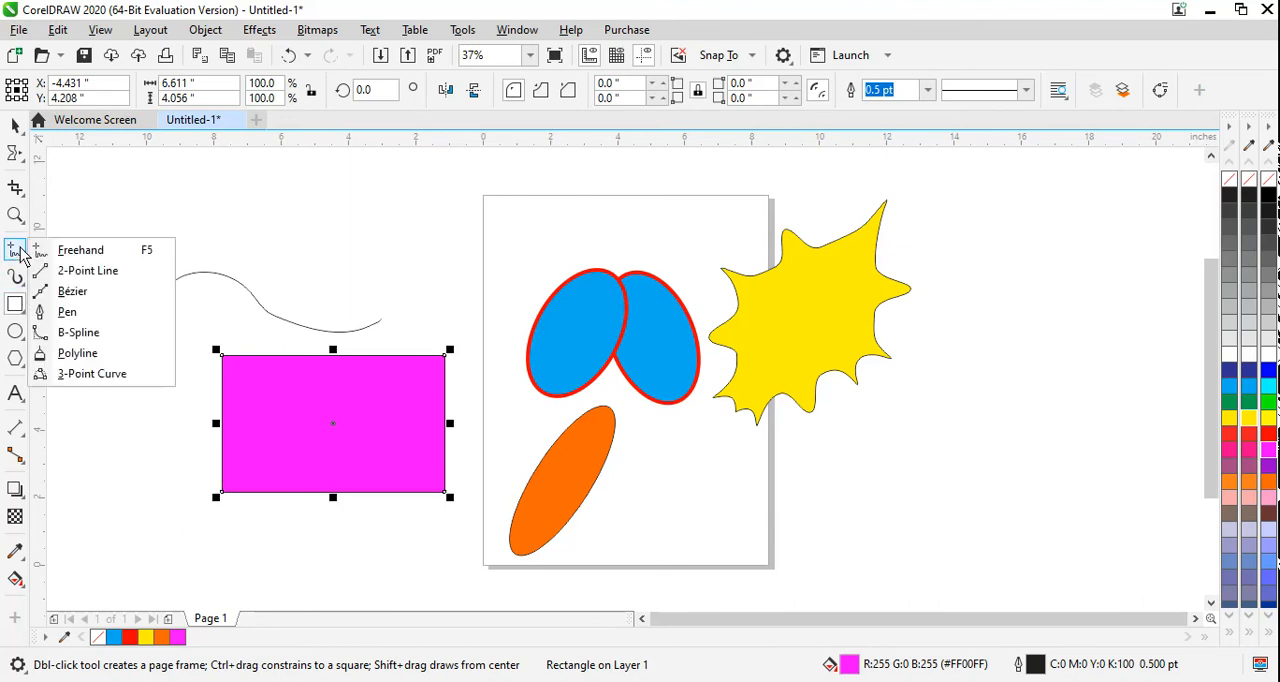
mouse_move(21, 165)
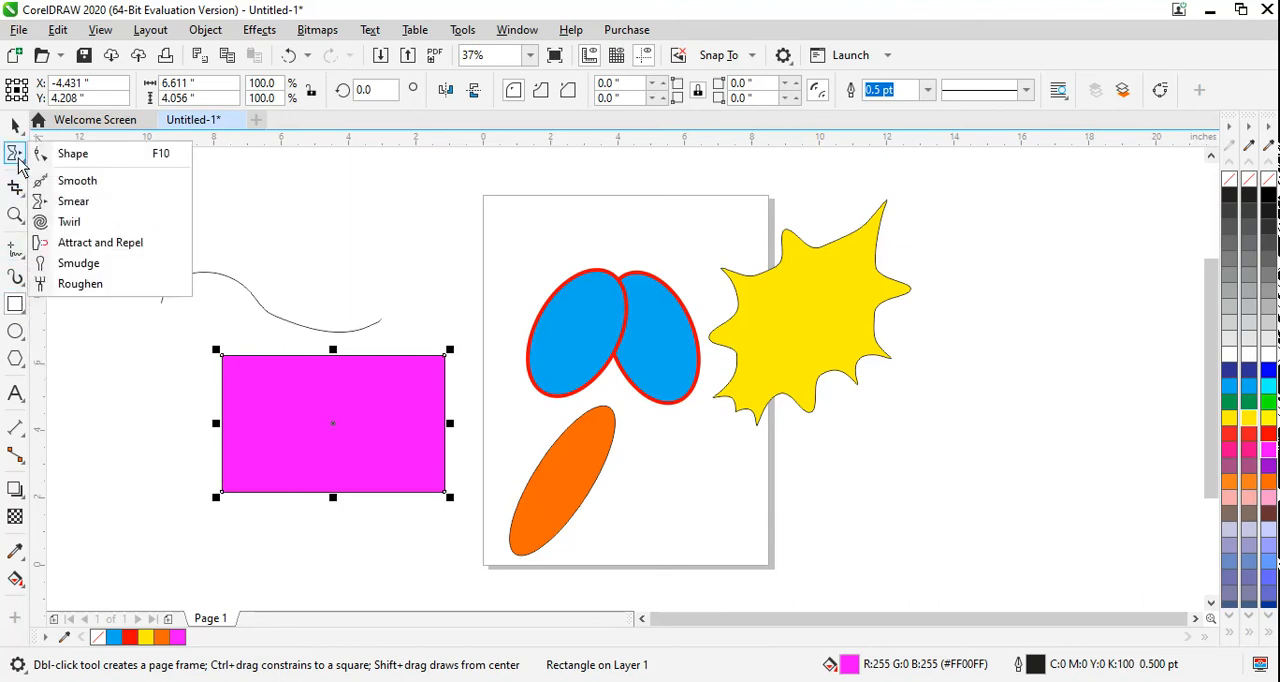
click(66, 221)
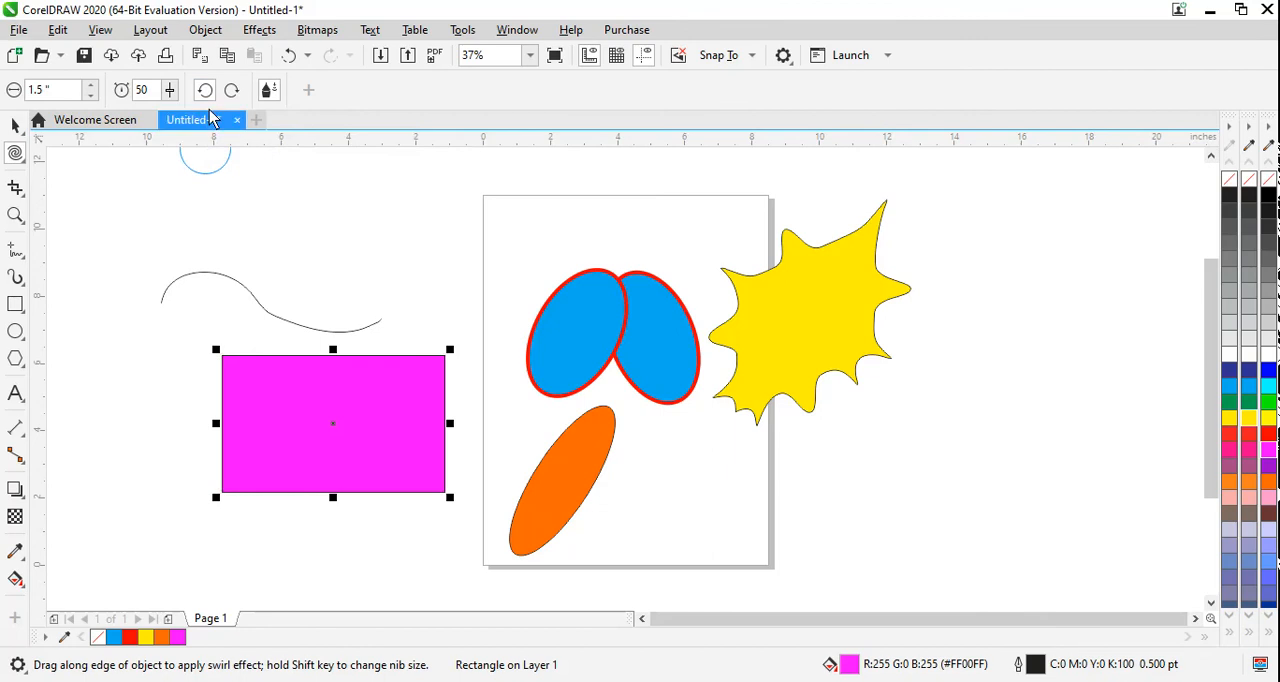
click(203, 91)
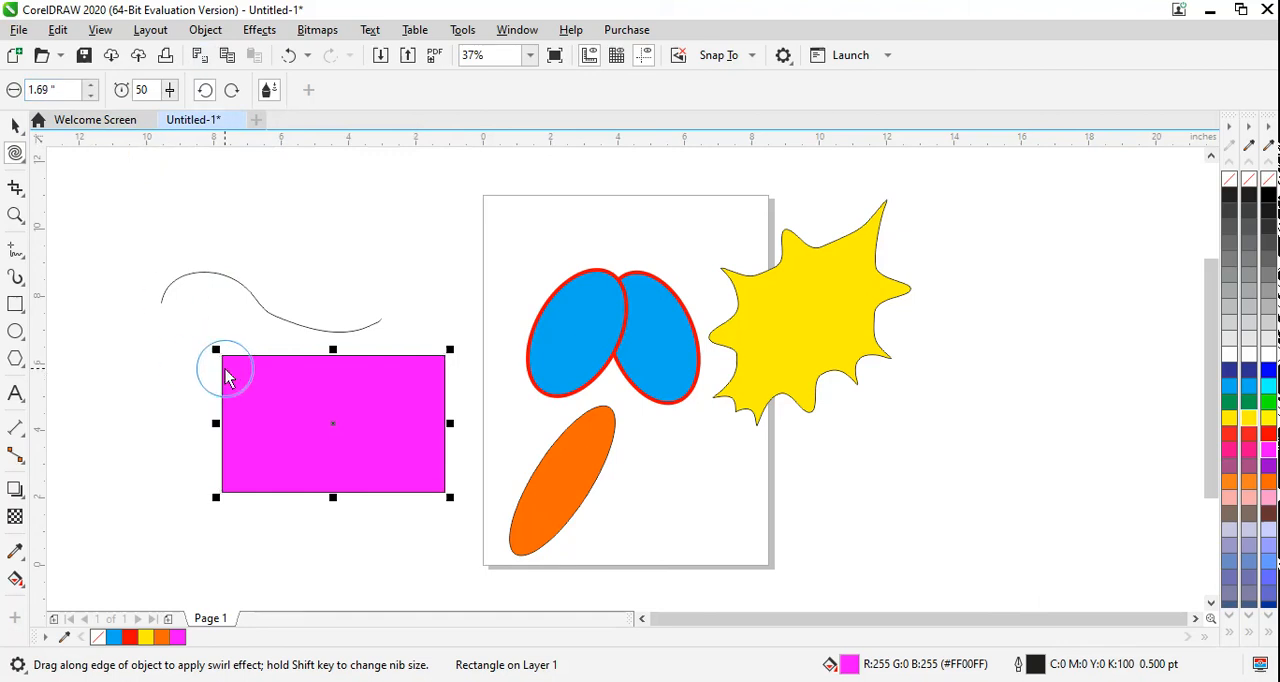
drag(232, 373, 232, 373)
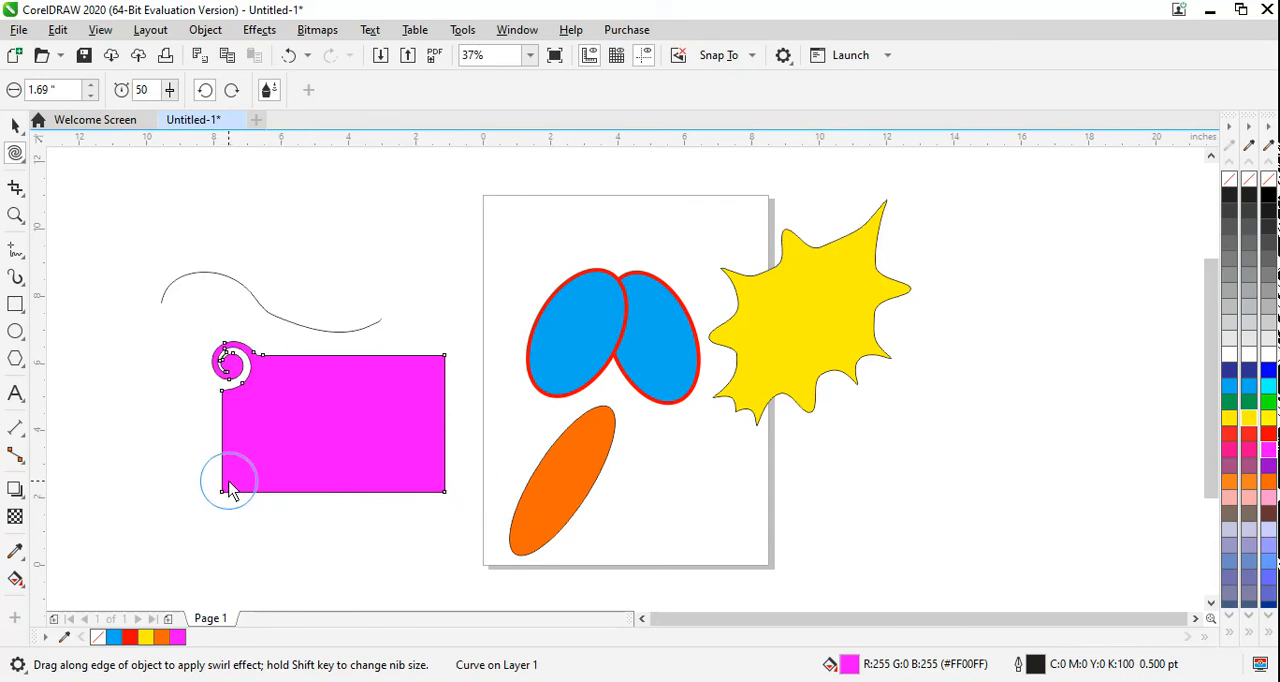
drag(229, 489, 233, 490)
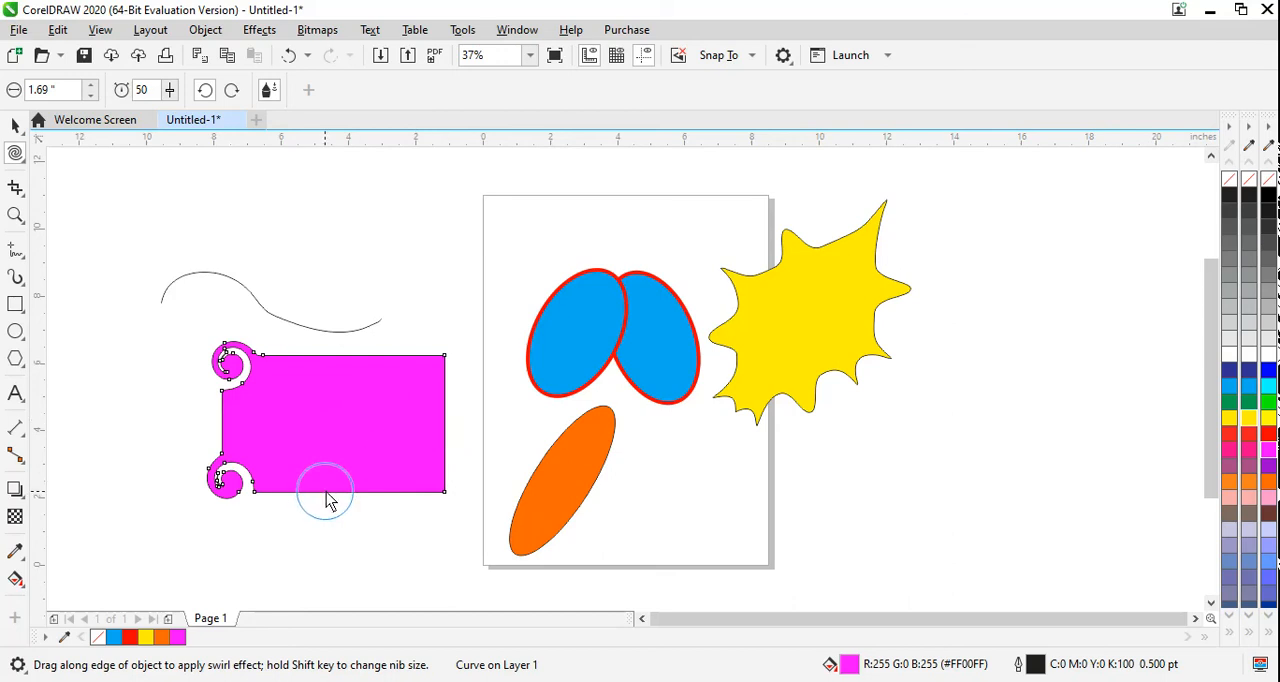
drag(328, 500, 328, 501)
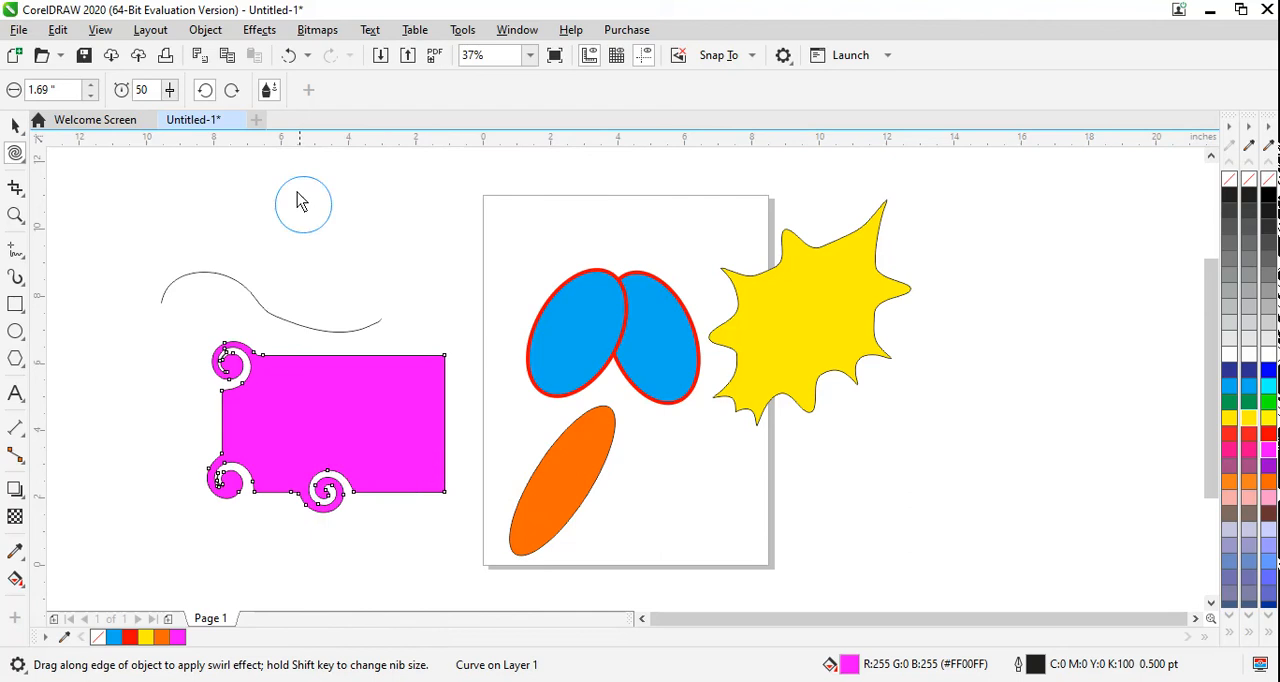
Step: Twirl the magenta rectangle's upper-right and lower-right corners clockwise
click(236, 94)
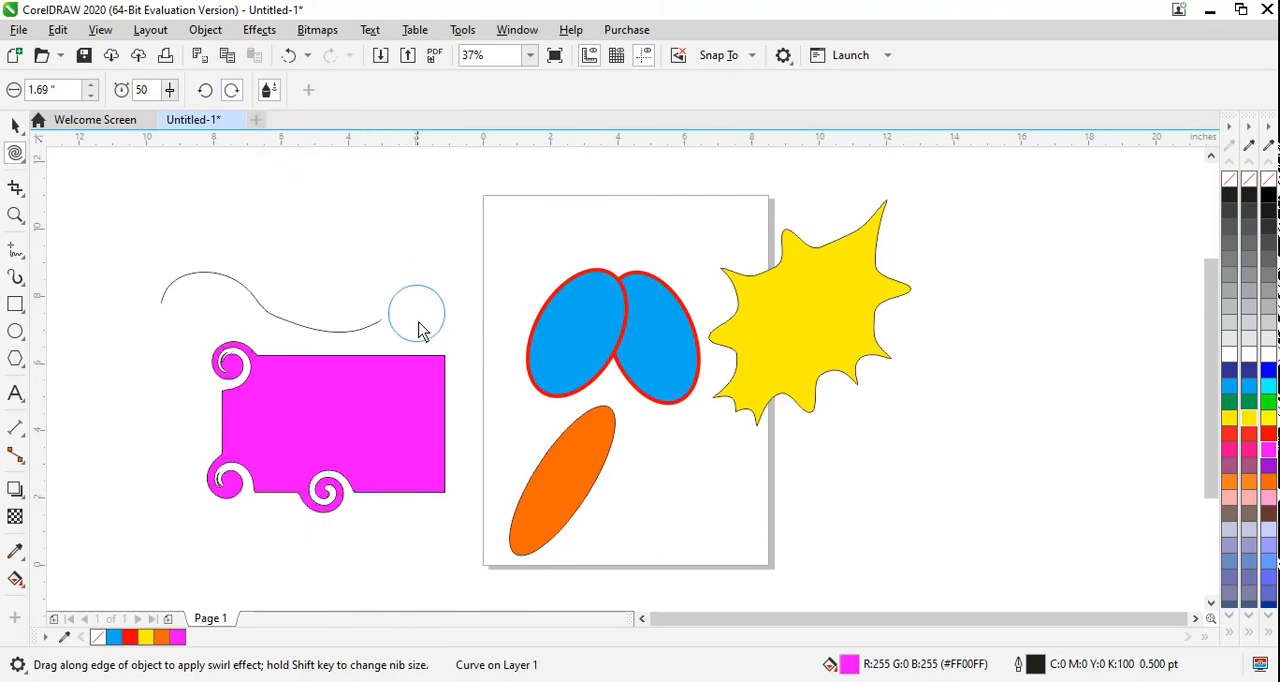
drag(437, 370, 437, 368)
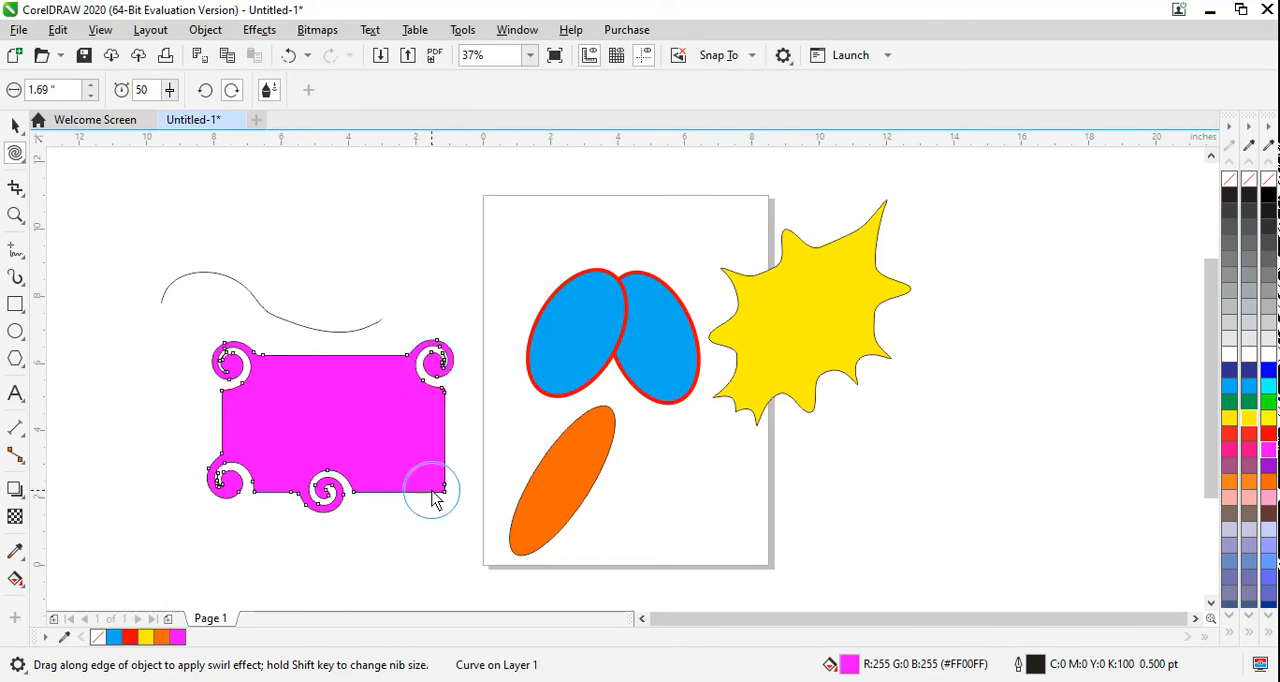
drag(434, 481, 433, 484)
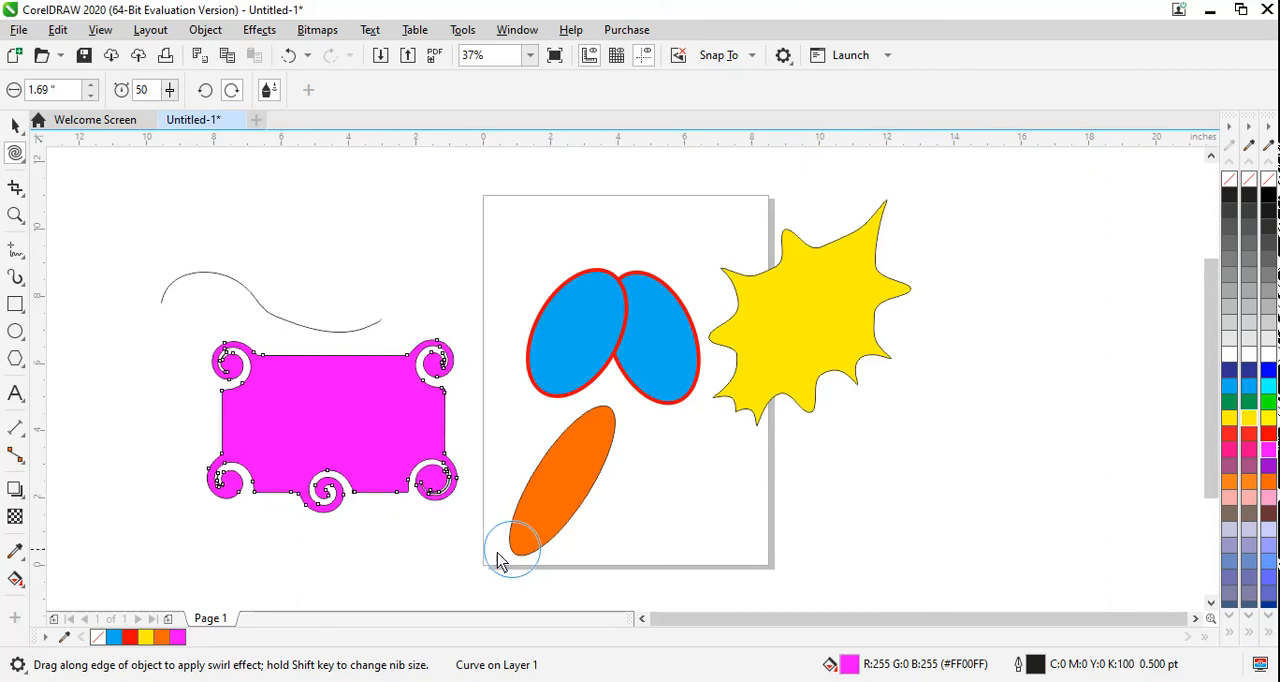
Step: Select the wavy curve above the magenta shape with the Pick tool and delete it
click(15, 124)
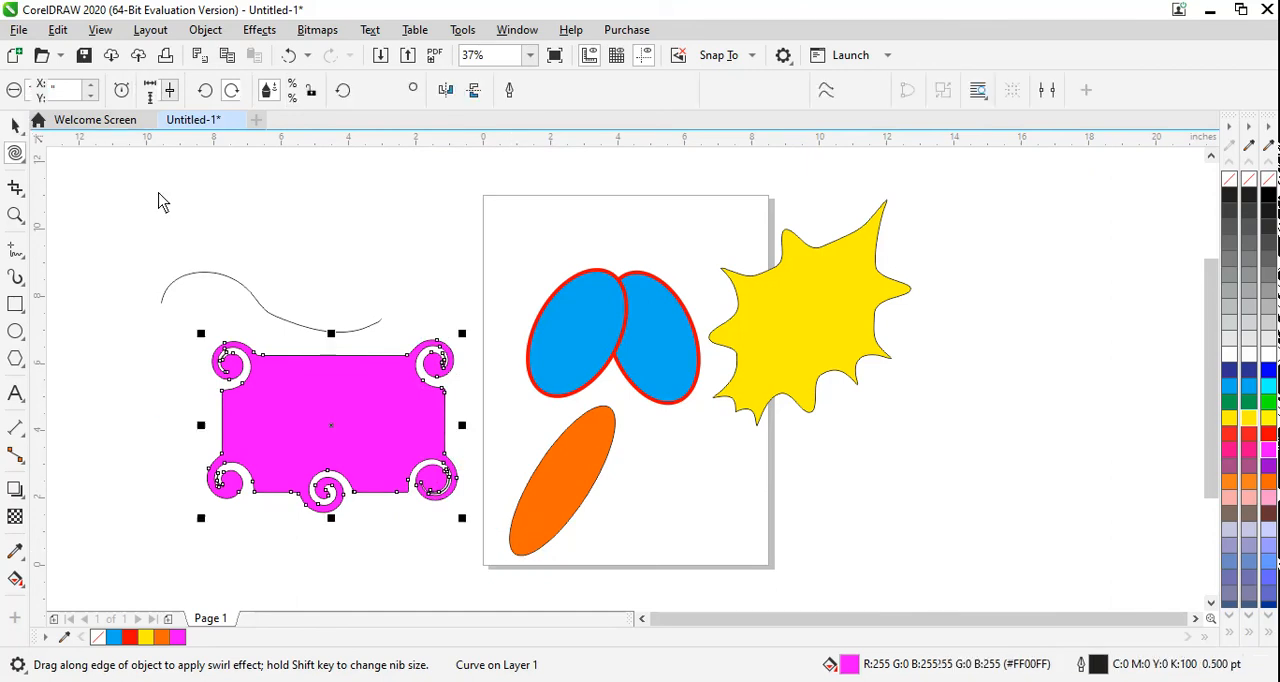
click(262, 307)
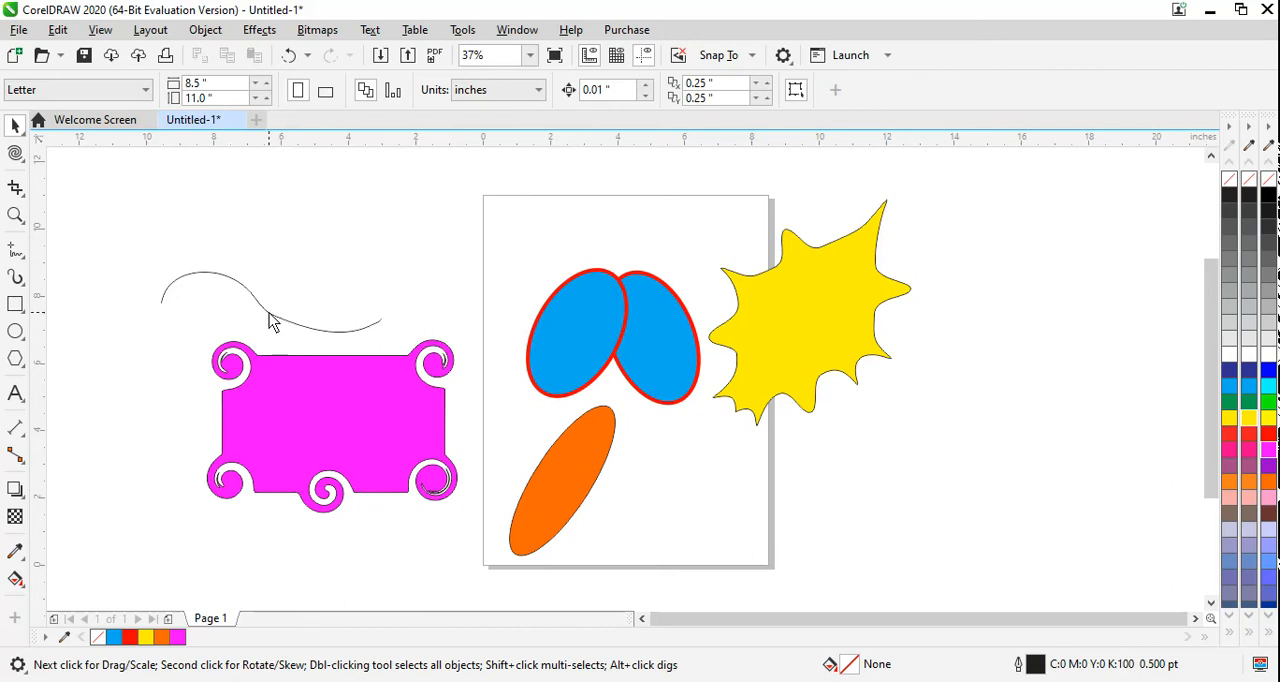
click(269, 313)
key(Delete)
Step: Select the yellow shape and attract its upper, lower and right edges with the Attract and Repel tool to reshape the notches between spikes
click(20, 250)
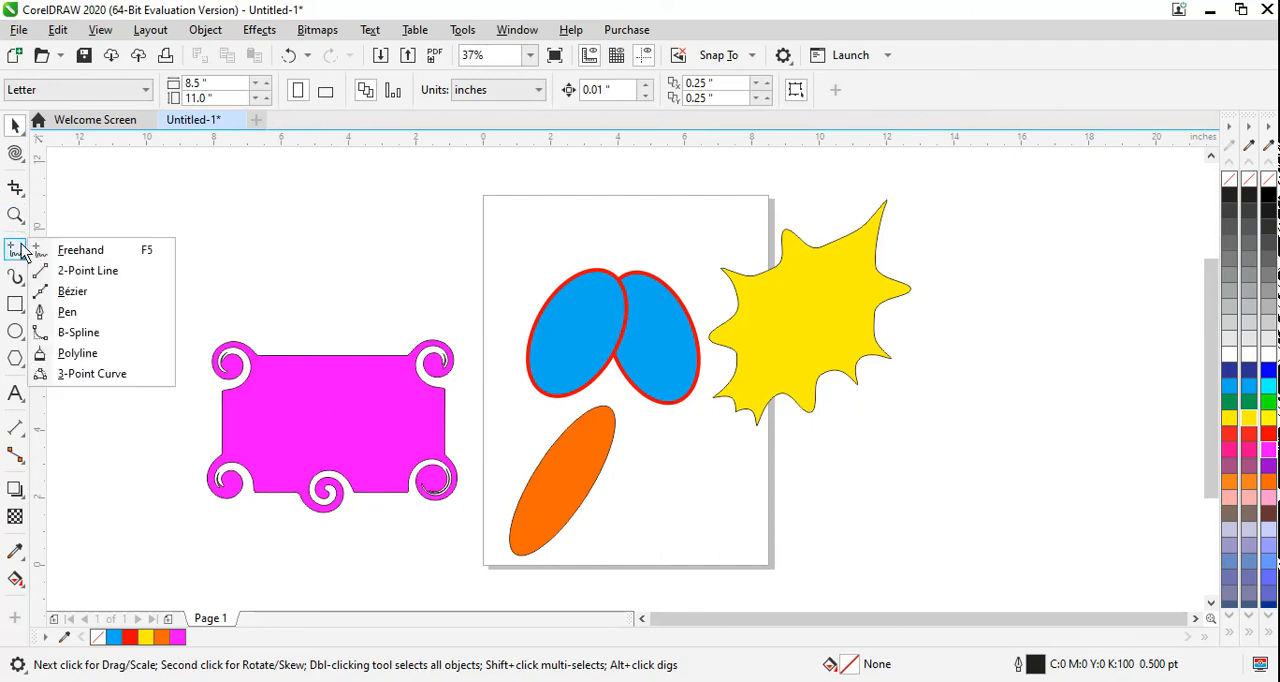
mouse_move(15, 153)
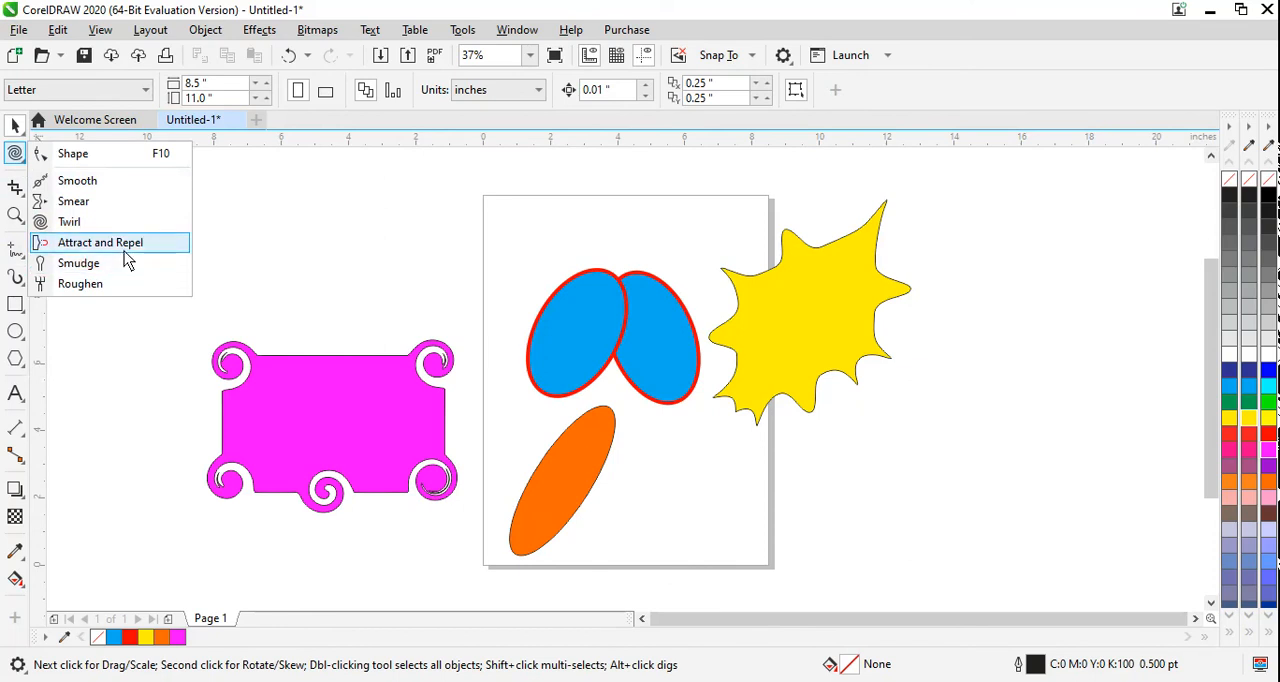
click(847, 285)
click(848, 275)
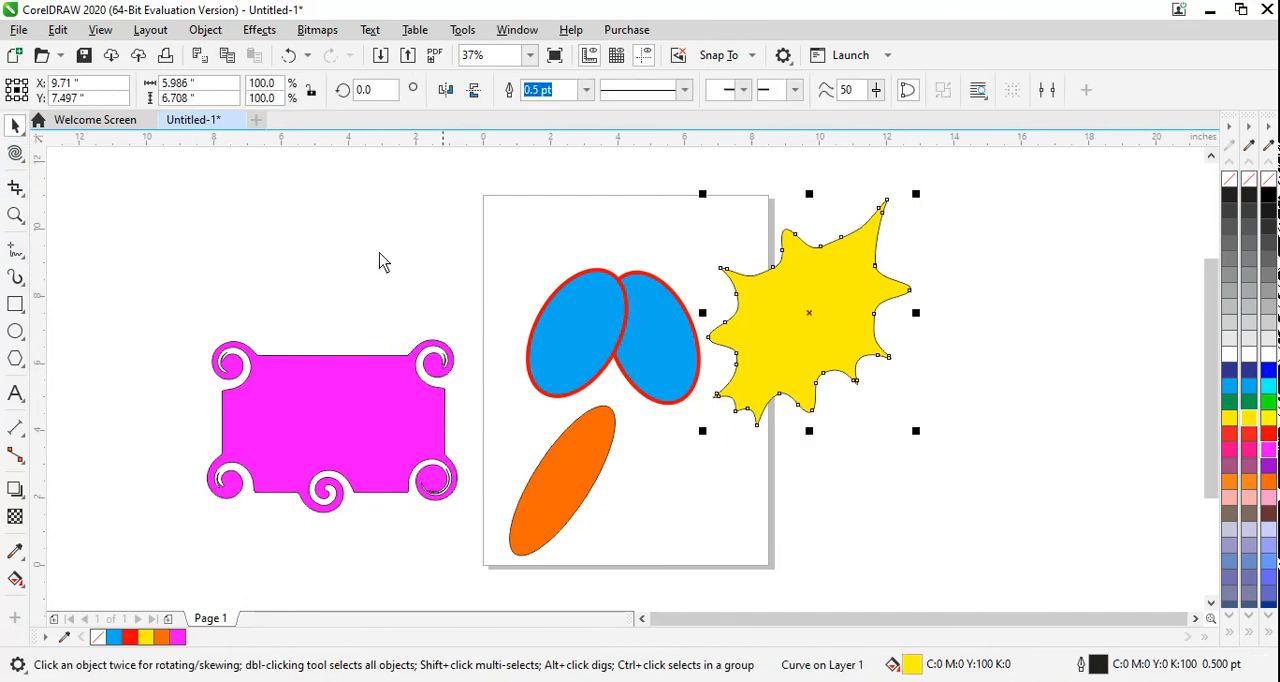
click(16, 160)
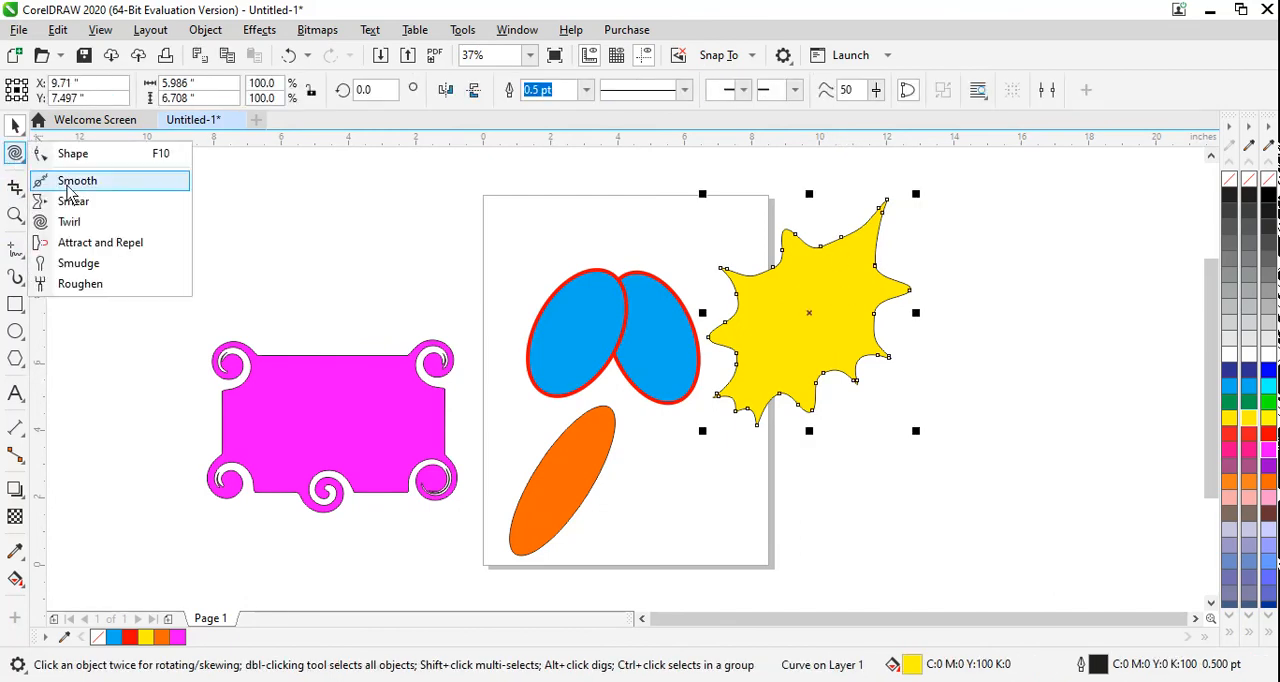
click(97, 243)
click(800, 240)
mouse_move(801, 231)
mouse_down()
mouse_move(837, 223)
mouse_move(893, 254)
mouse_move(886, 360)
mouse_up()
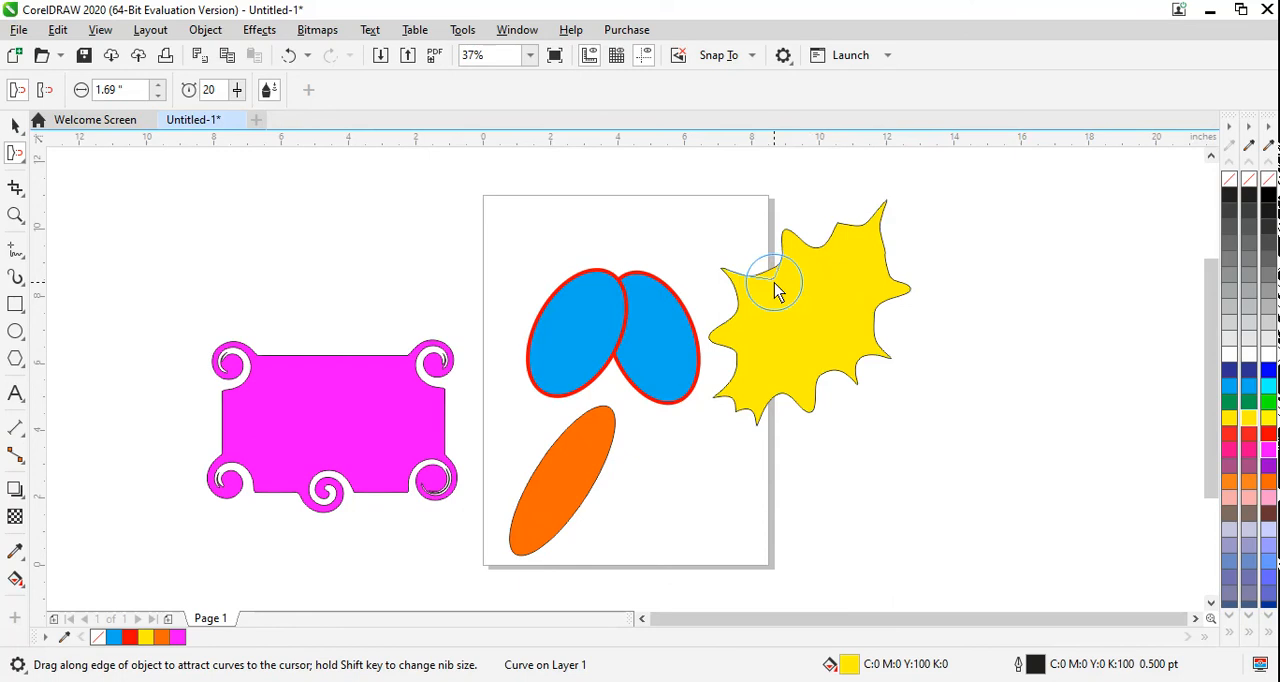
drag(774, 282, 774, 281)
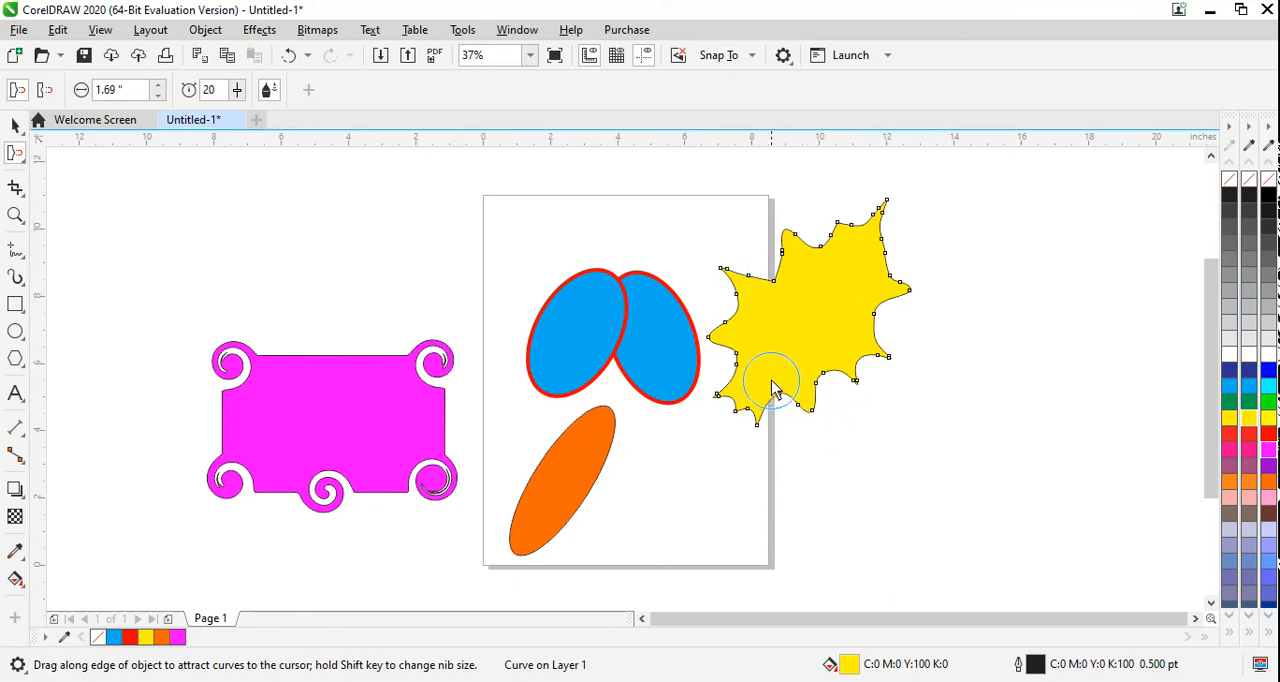
drag(776, 379, 776, 379)
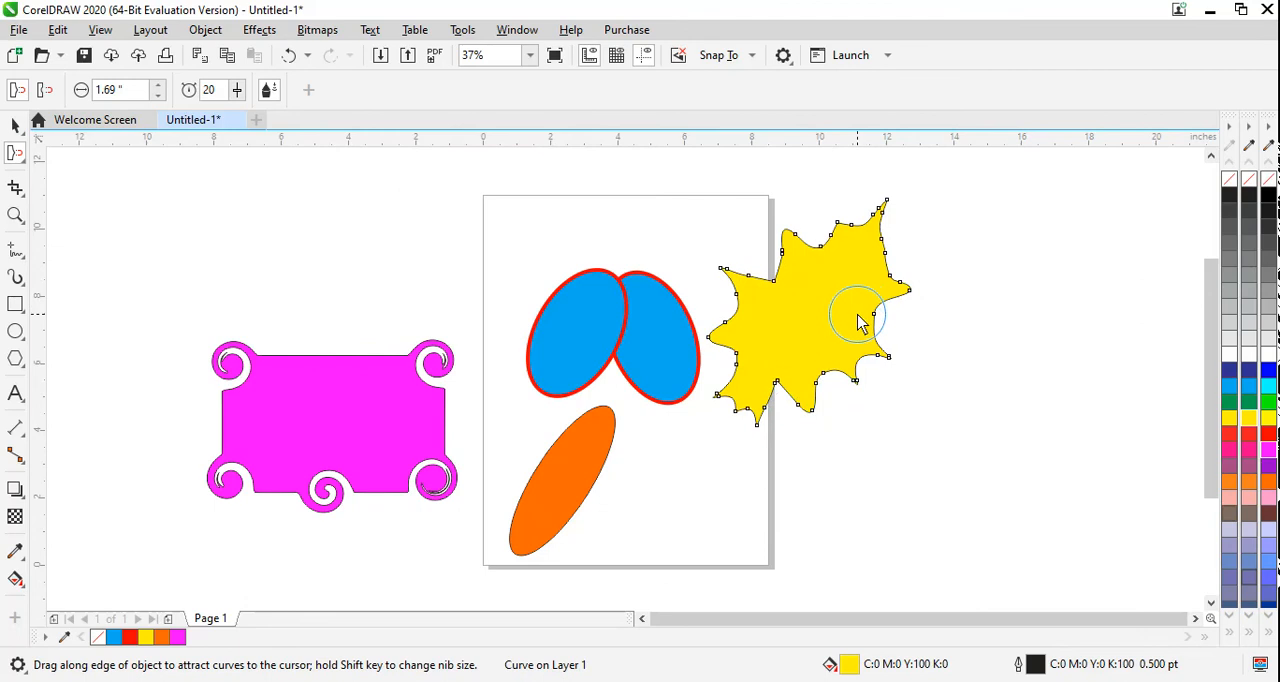
mouse_move(858, 320)
mouse_down()
mouse_move(1130, 393)
mouse_move(880, 330)
mouse_up()
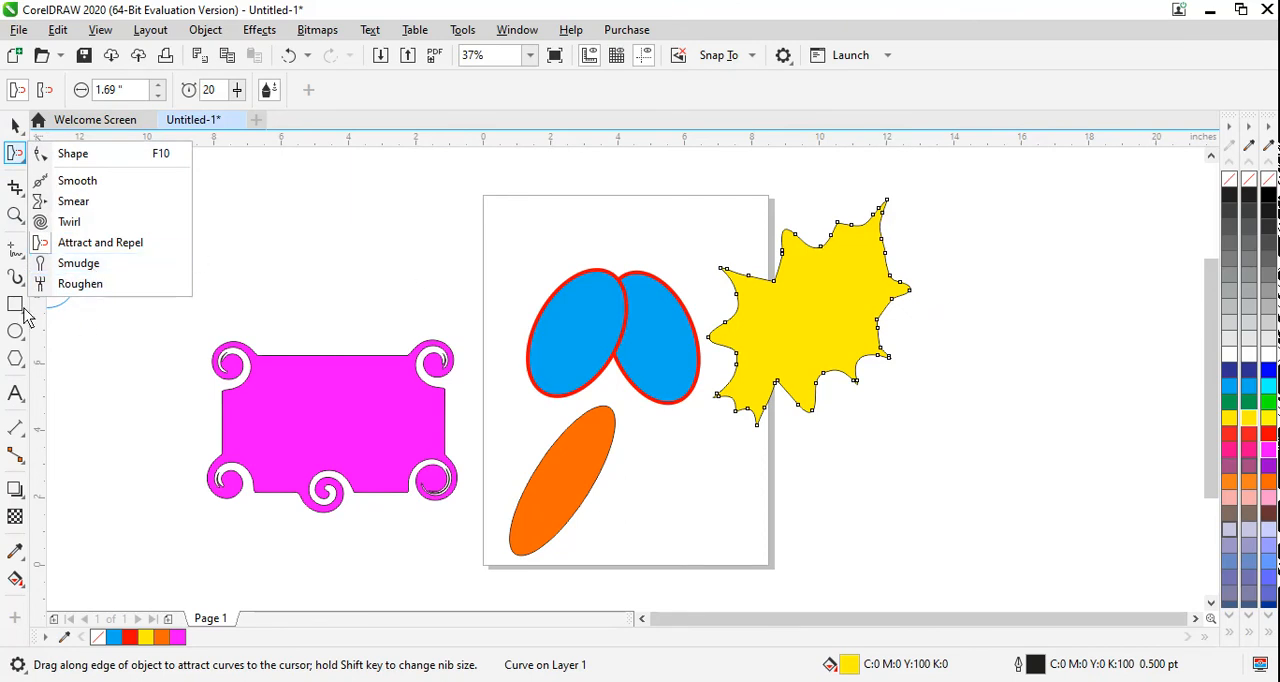
Step: Draw an ellipse about 3.92 by 5.69 inches and place it across the page's upper-left corner
click(15, 336)
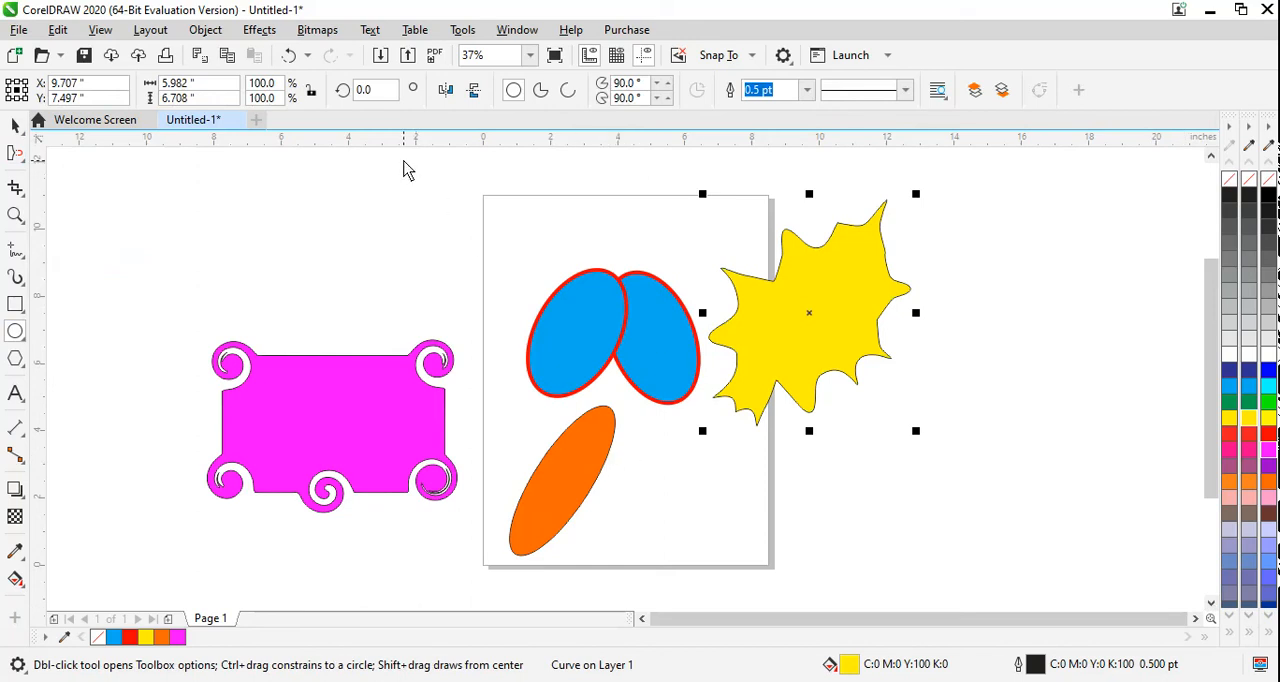
drag(404, 162, 536, 356)
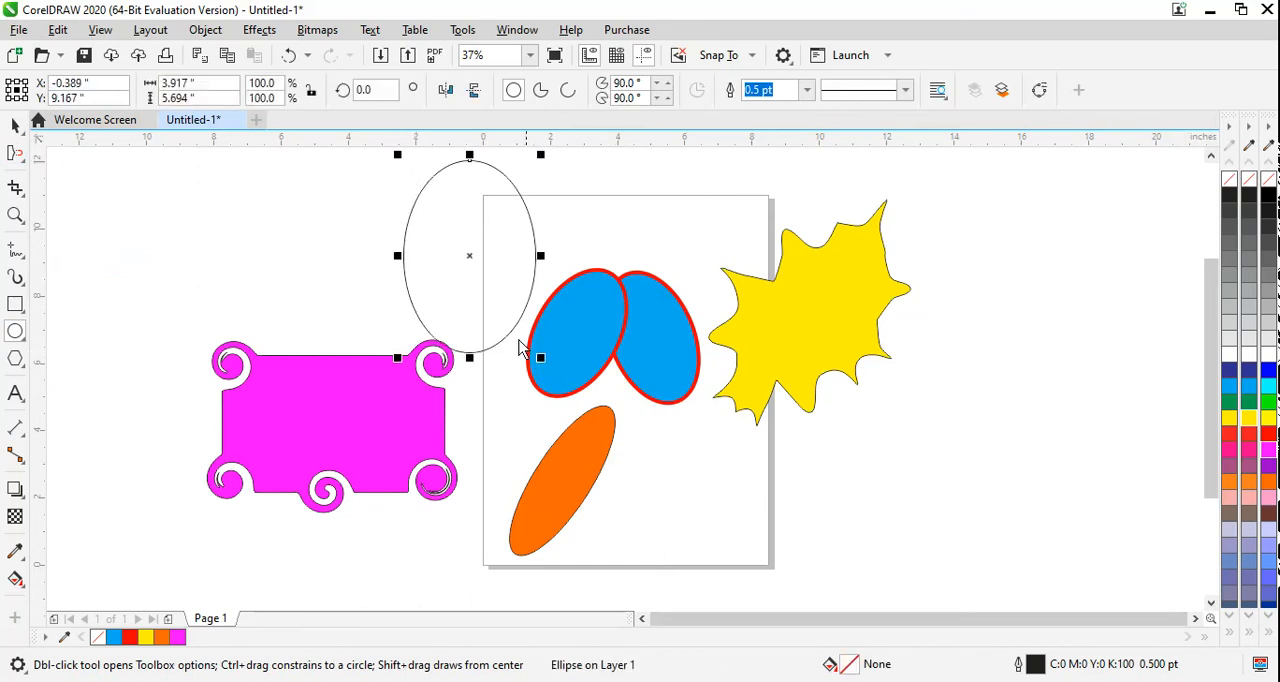
mouse_move(471, 263)
mouse_down()
mouse_move(486, 266)
mouse_move(477, 254)
mouse_up()
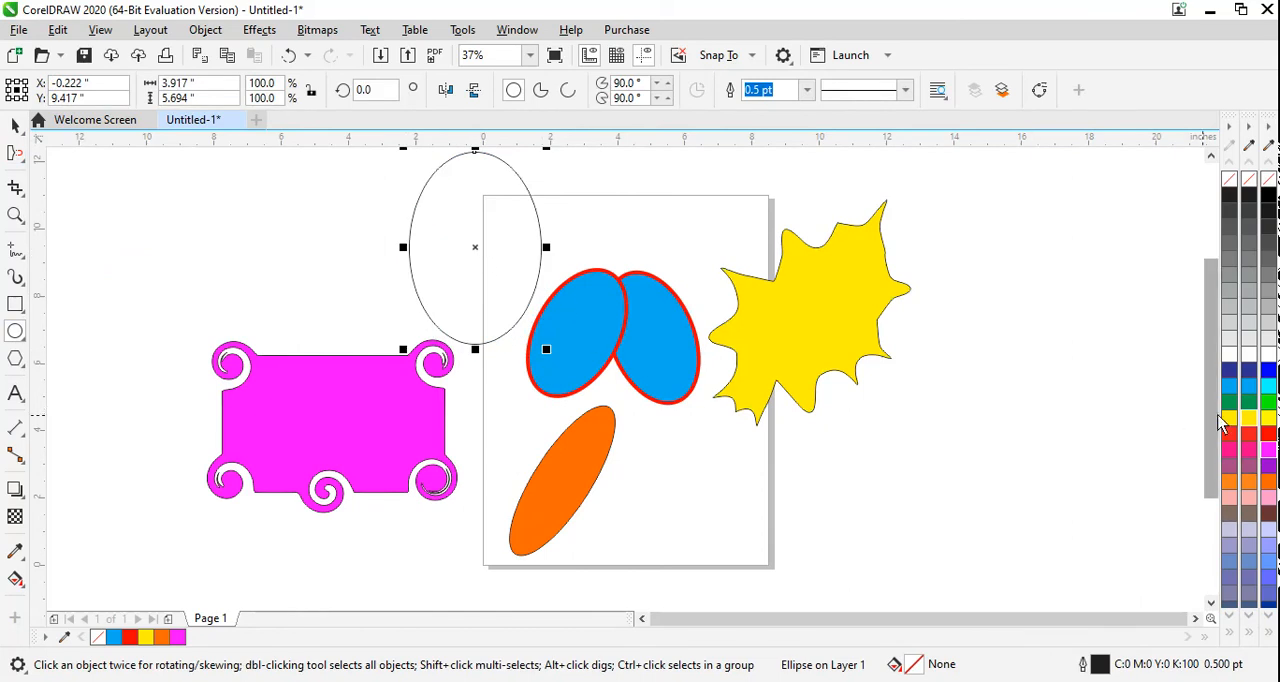
Step: Fill the new ellipse bright green and smudge its lower, right and left edges outward with a 2-inch nib
click(1267, 404)
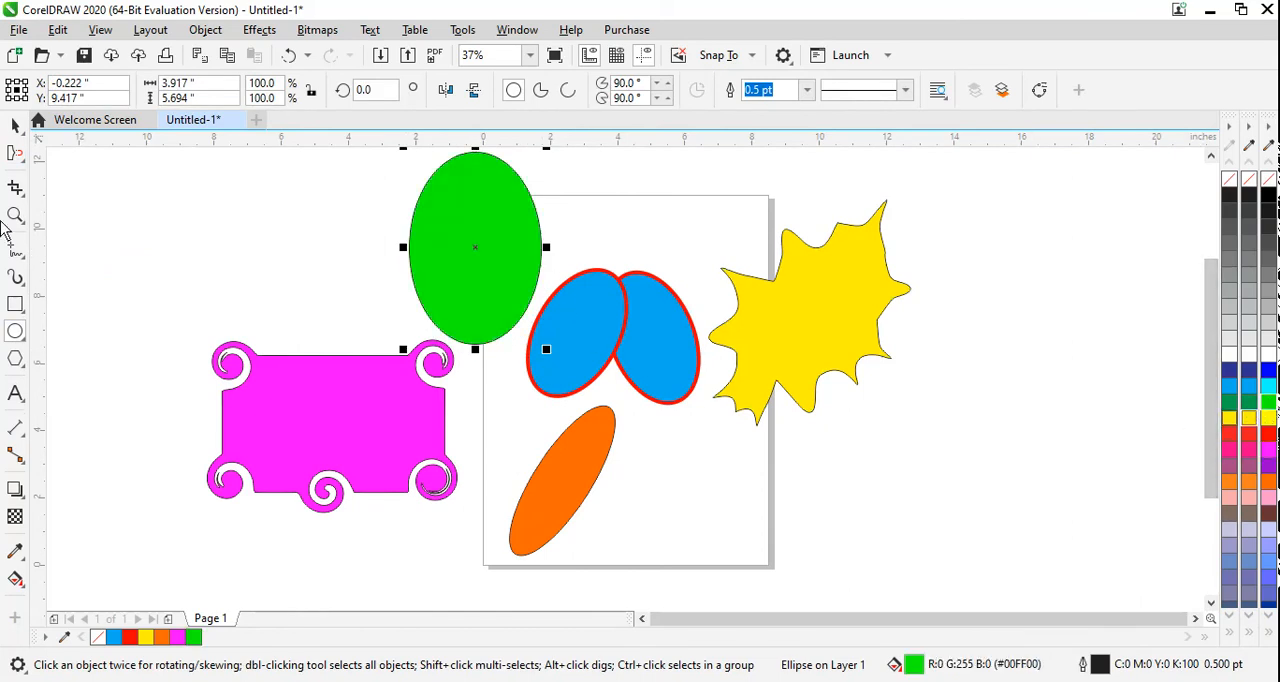
click(15, 156)
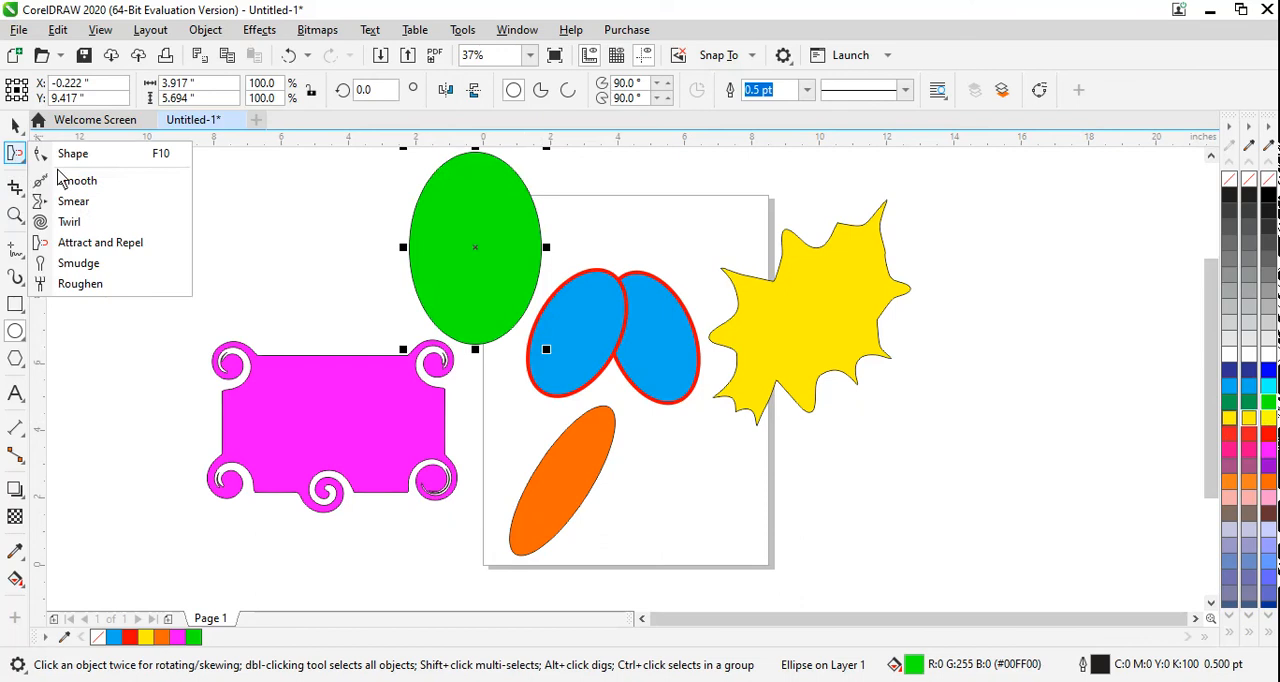
click(80, 265)
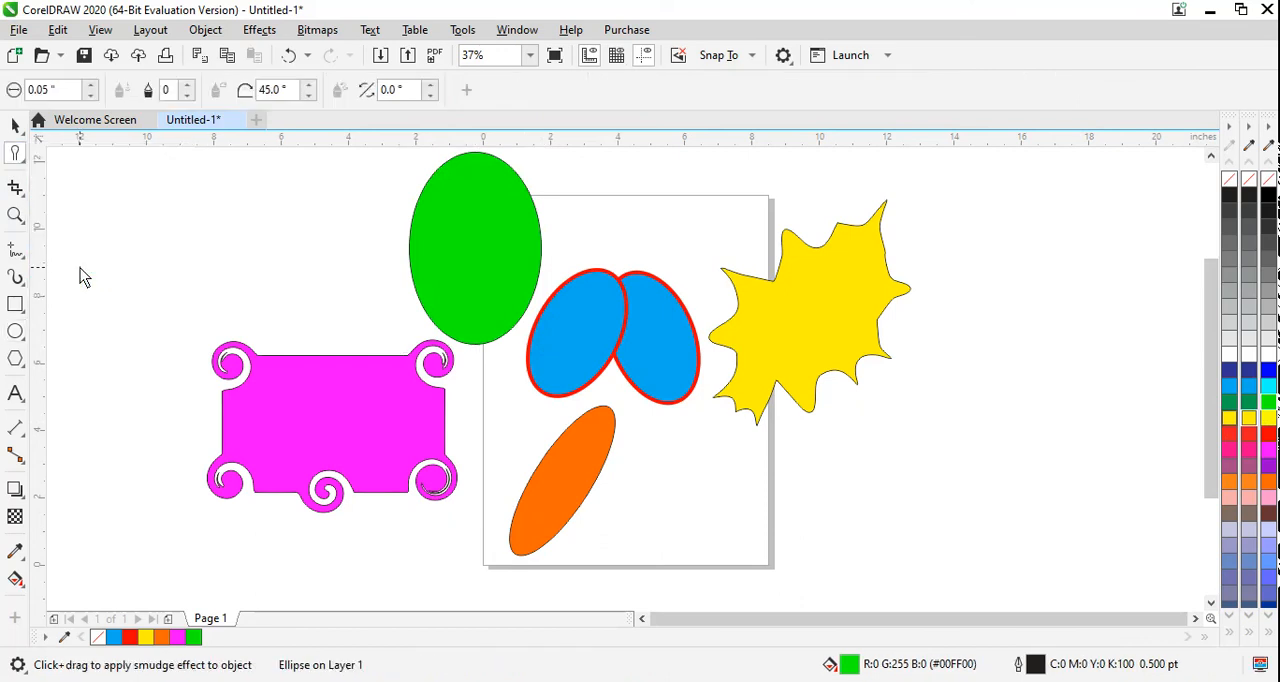
click(90, 85)
click(91, 86)
text(2)
key(Return)
click(475, 345)
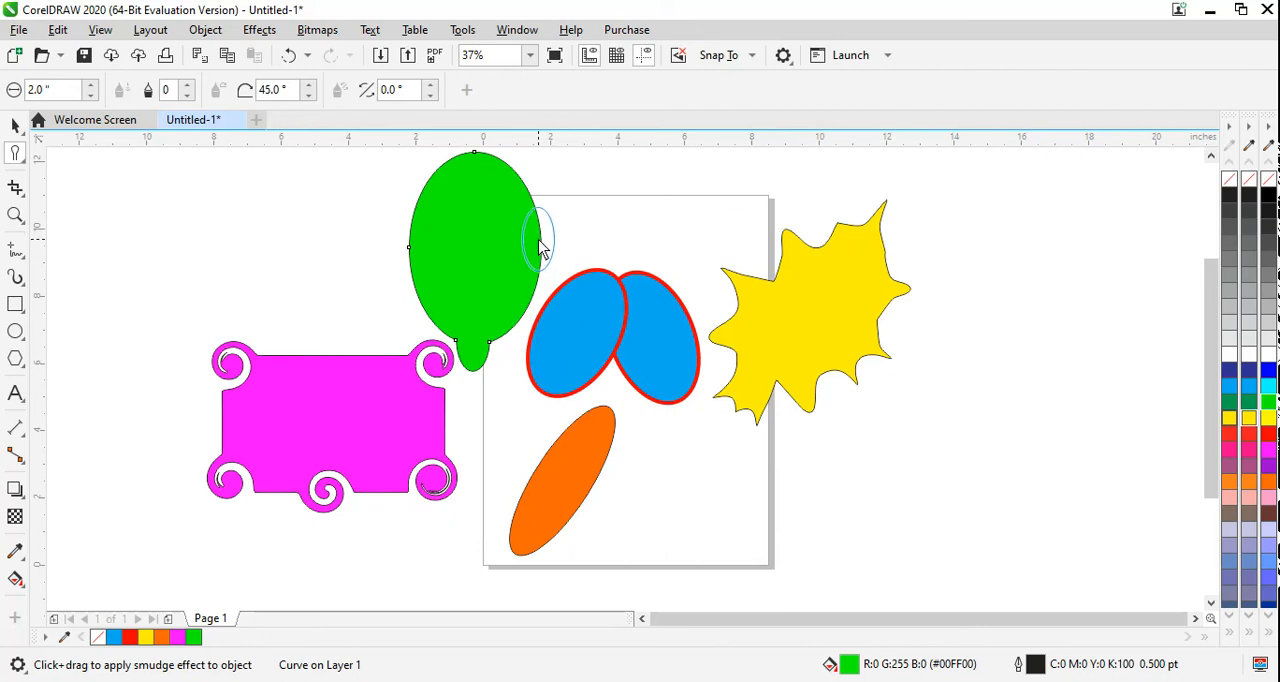
drag(538, 250, 550, 245)
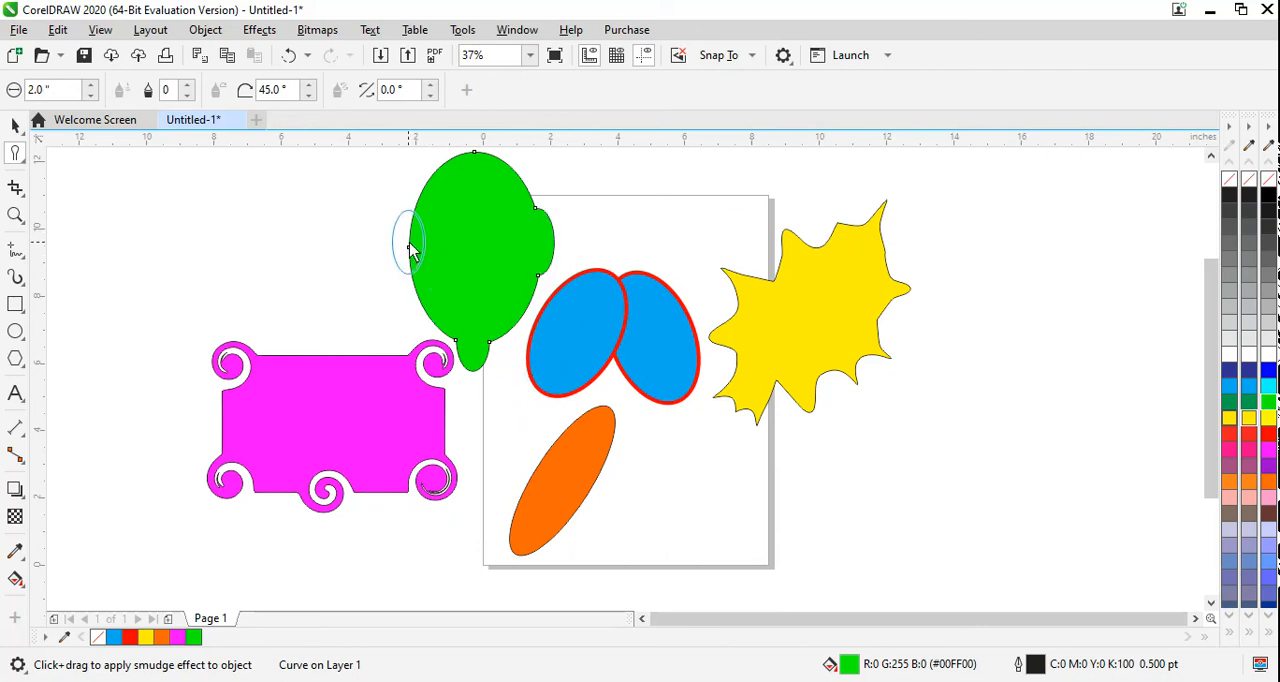
drag(412, 248, 400, 246)
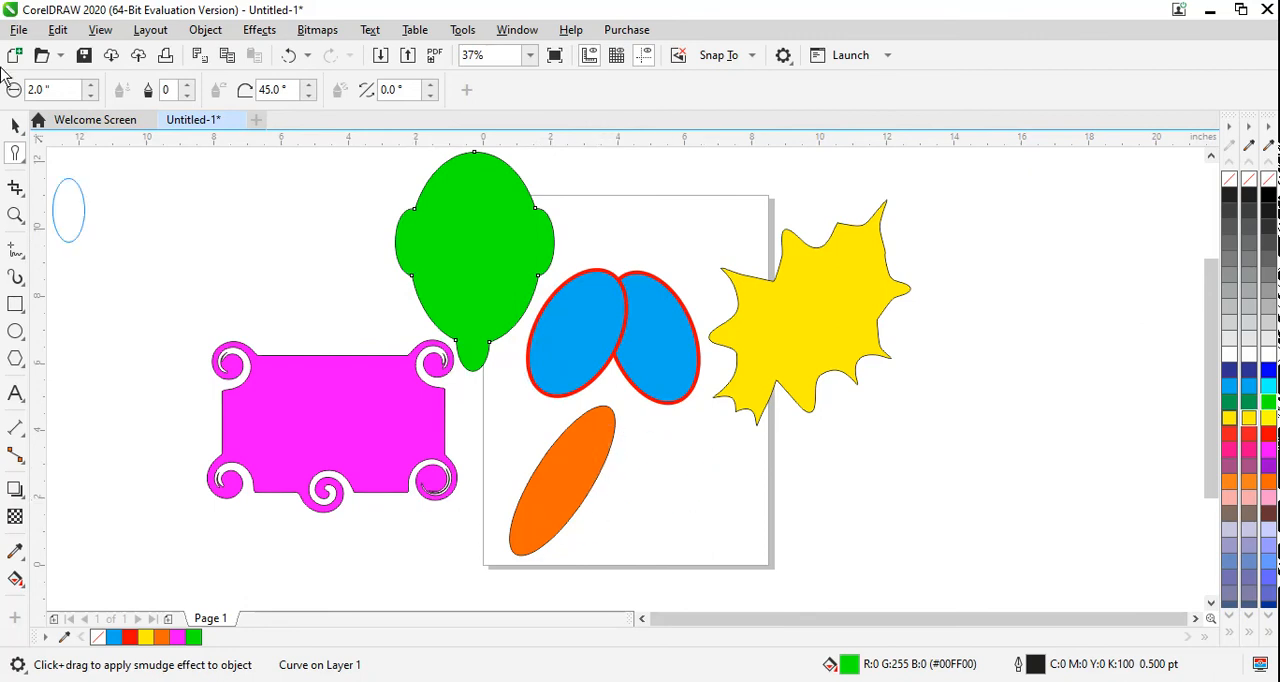
Step: Select the orange ellipse with the Pick tool and stretch it rightward to about 6.14 inches wide
click(15, 125)
click(583, 513)
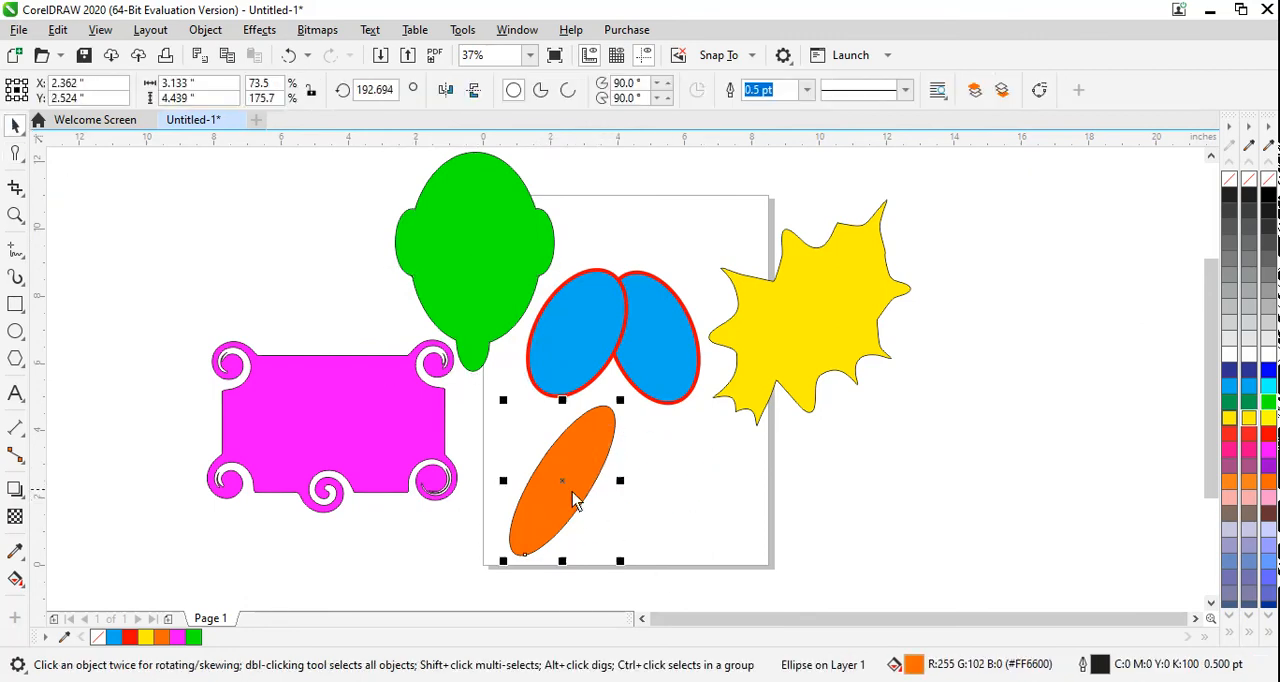
drag(623, 489, 723, 533)
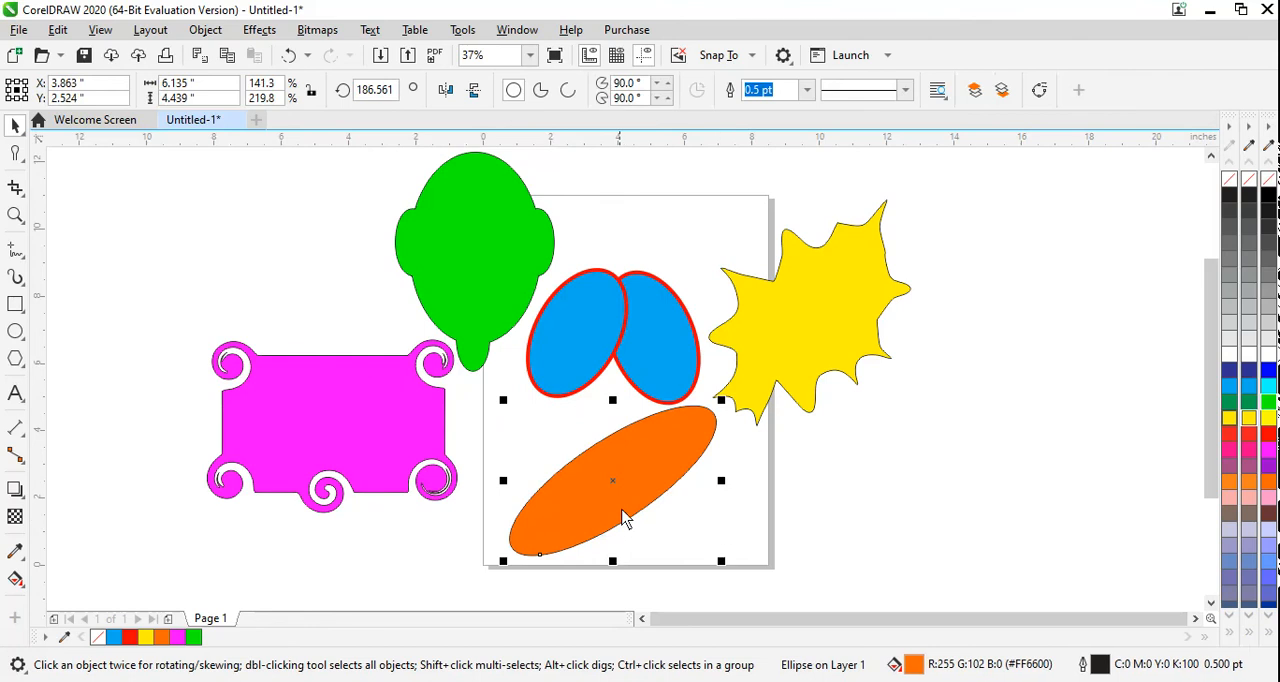
Step: Smudge notches into the orange ellipse's lower and upper edges and push its lower-left end outward
click(15, 157)
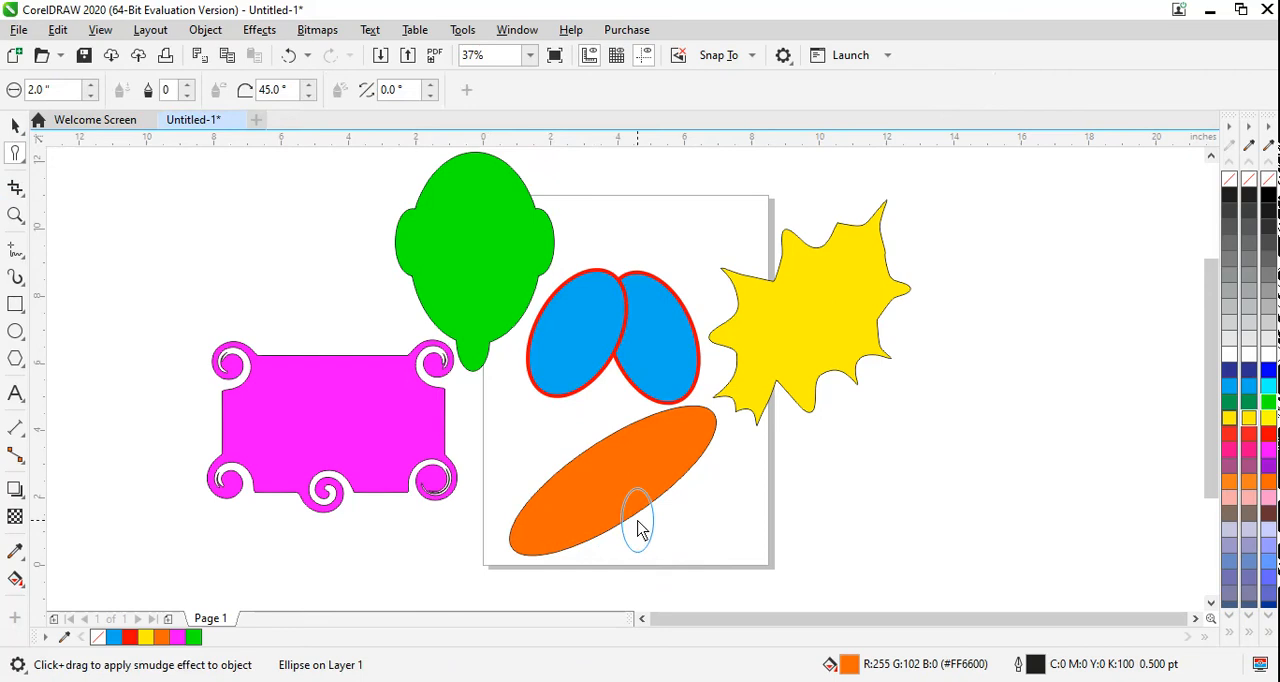
drag(640, 530, 640, 531)
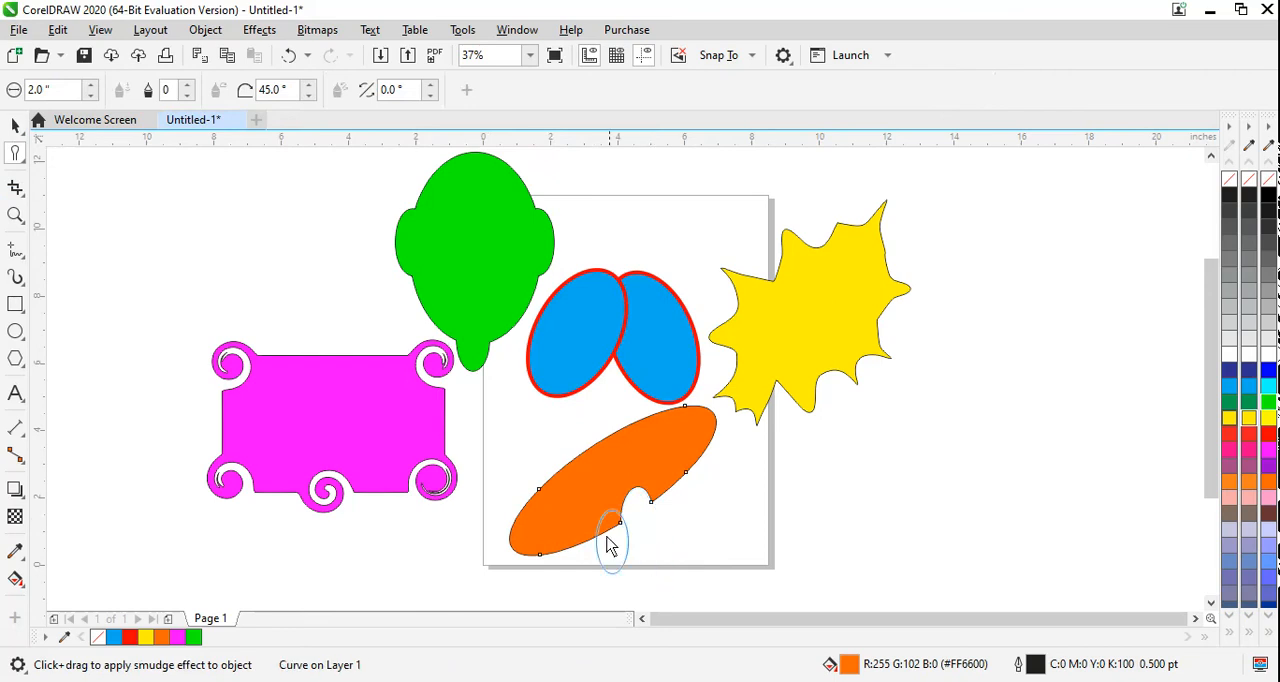
drag(585, 444, 590, 482)
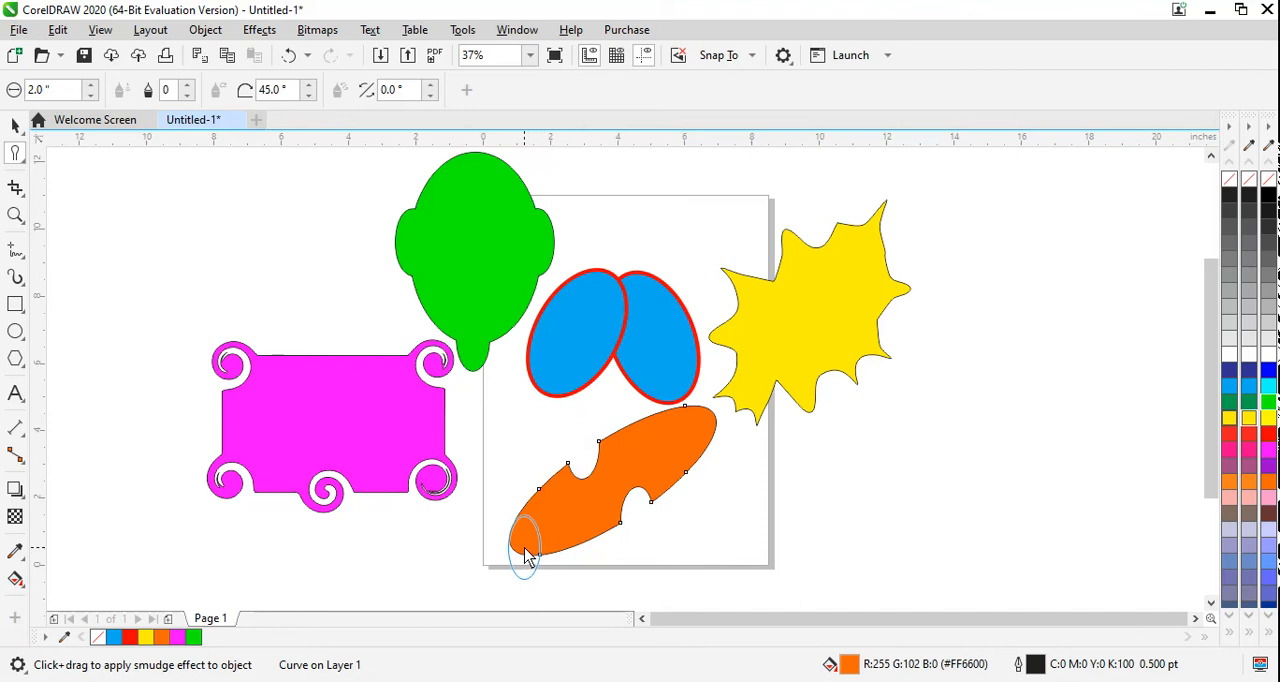
drag(527, 555, 528, 582)
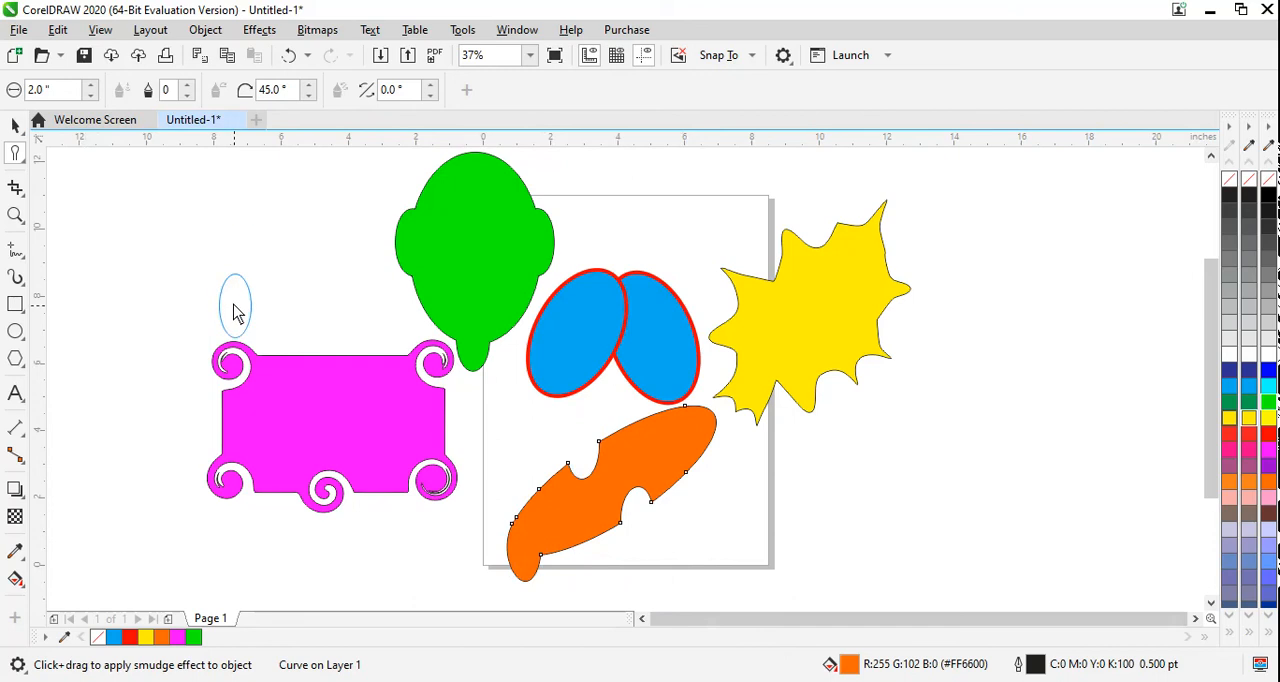
Step: Set the smudge brush tilt to 90° and round out the orange shape's lower-left end and both notches
double_click(284, 90)
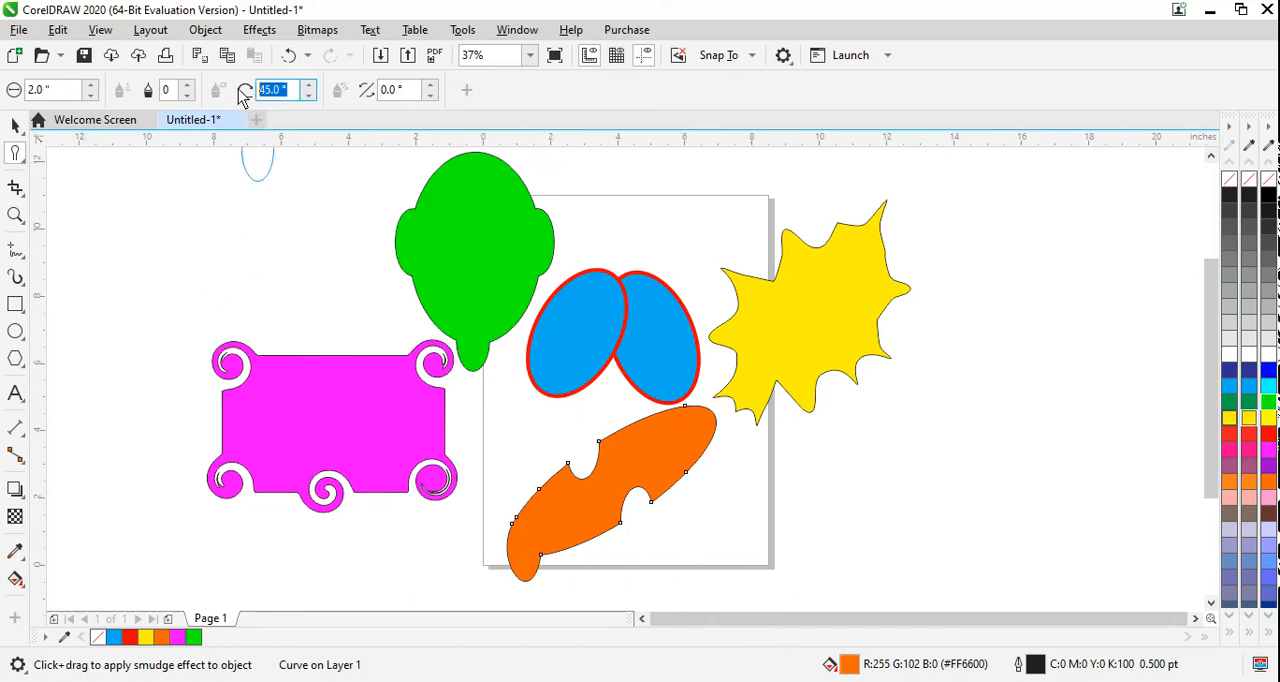
text(80)
key(Return)
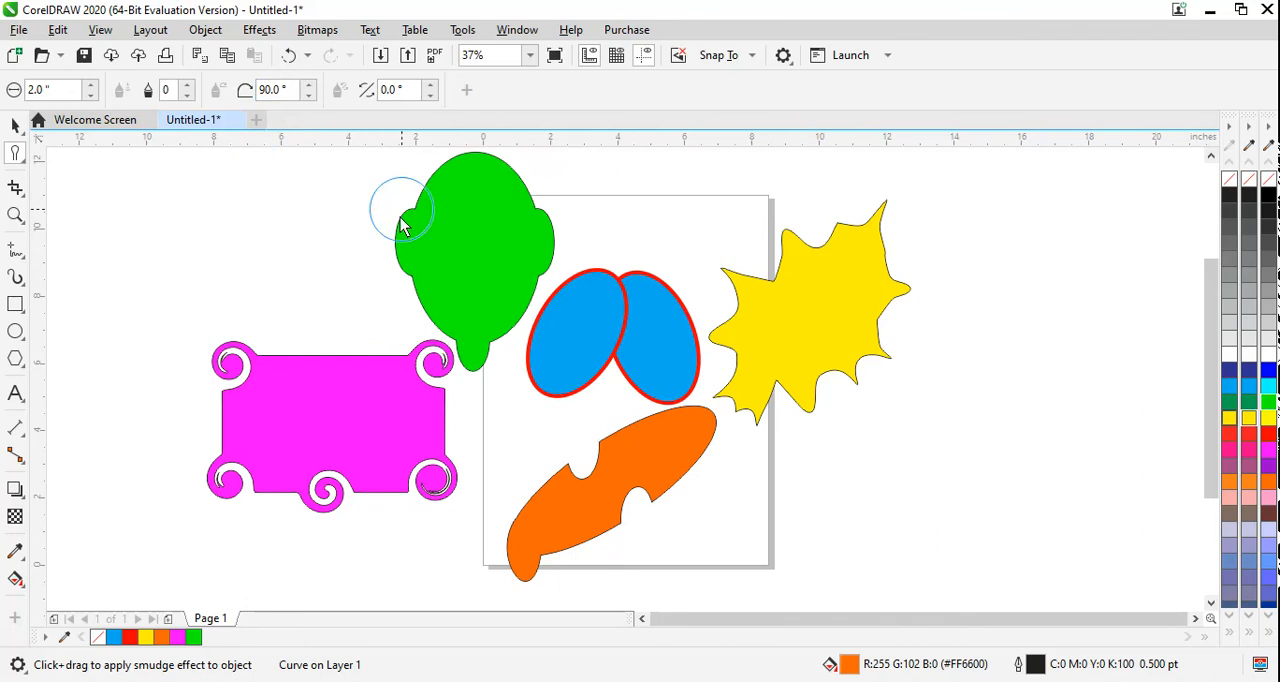
mouse_move(543, 556)
mouse_down()
mouse_move(503, 548)
mouse_move(523, 542)
mouse_move(518, 565)
mouse_up()
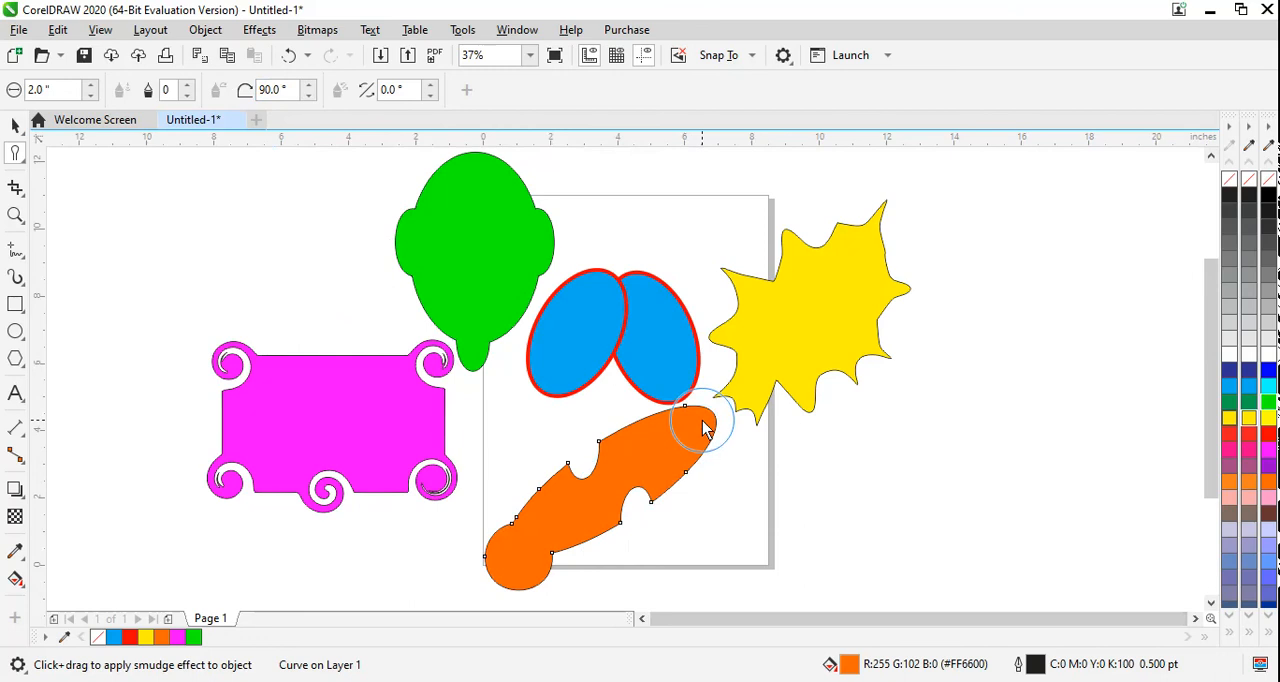
click(642, 510)
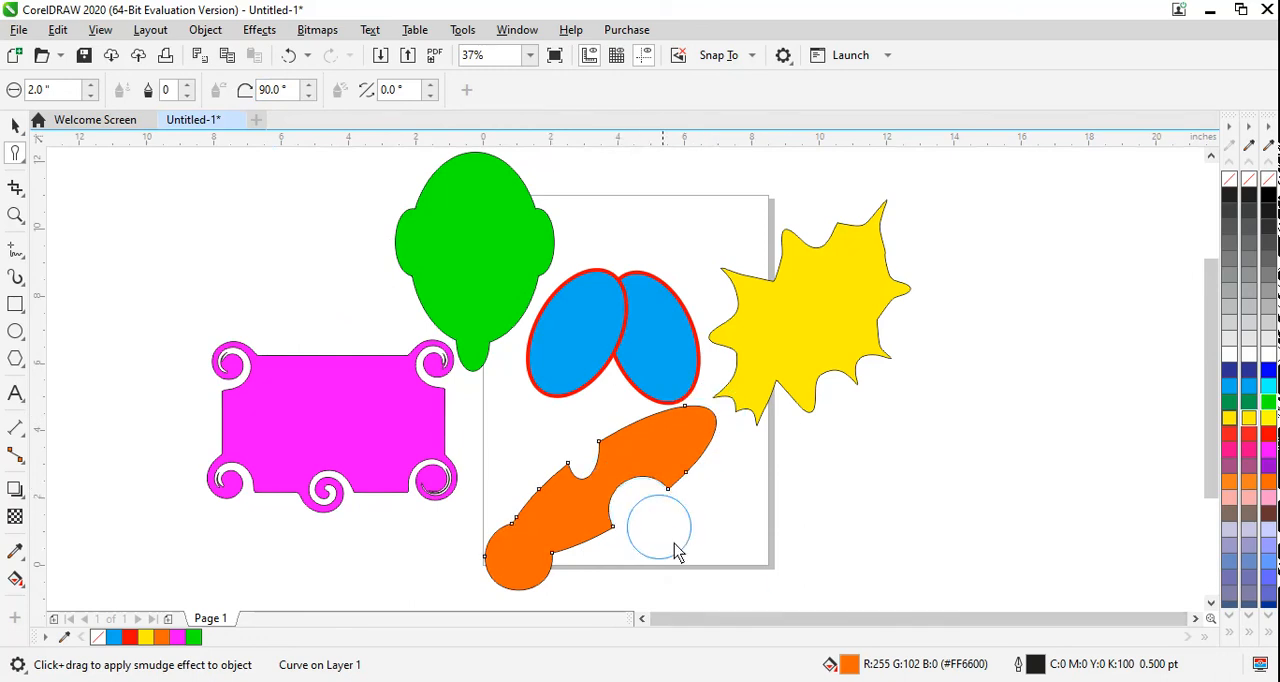
click(590, 462)
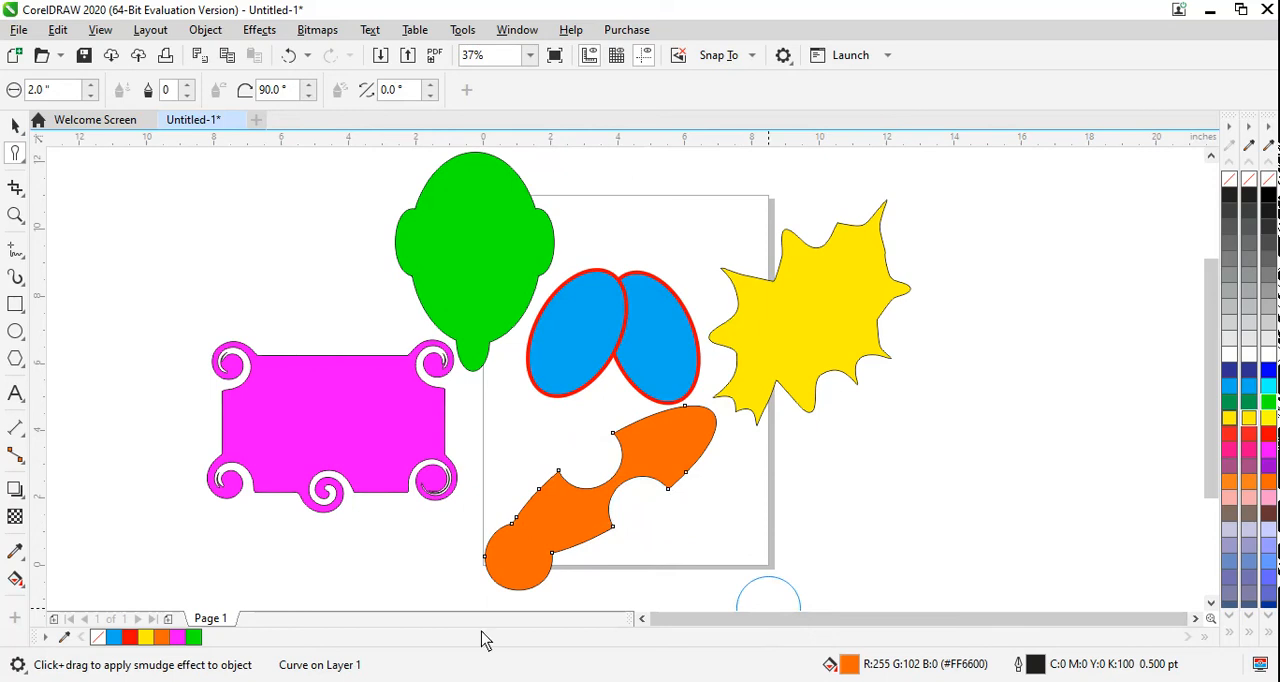
Step: Draw a rectangle about 6.69 by 3.44 inches beside the page's lower-right corner and fill it magenta
click(18, 160)
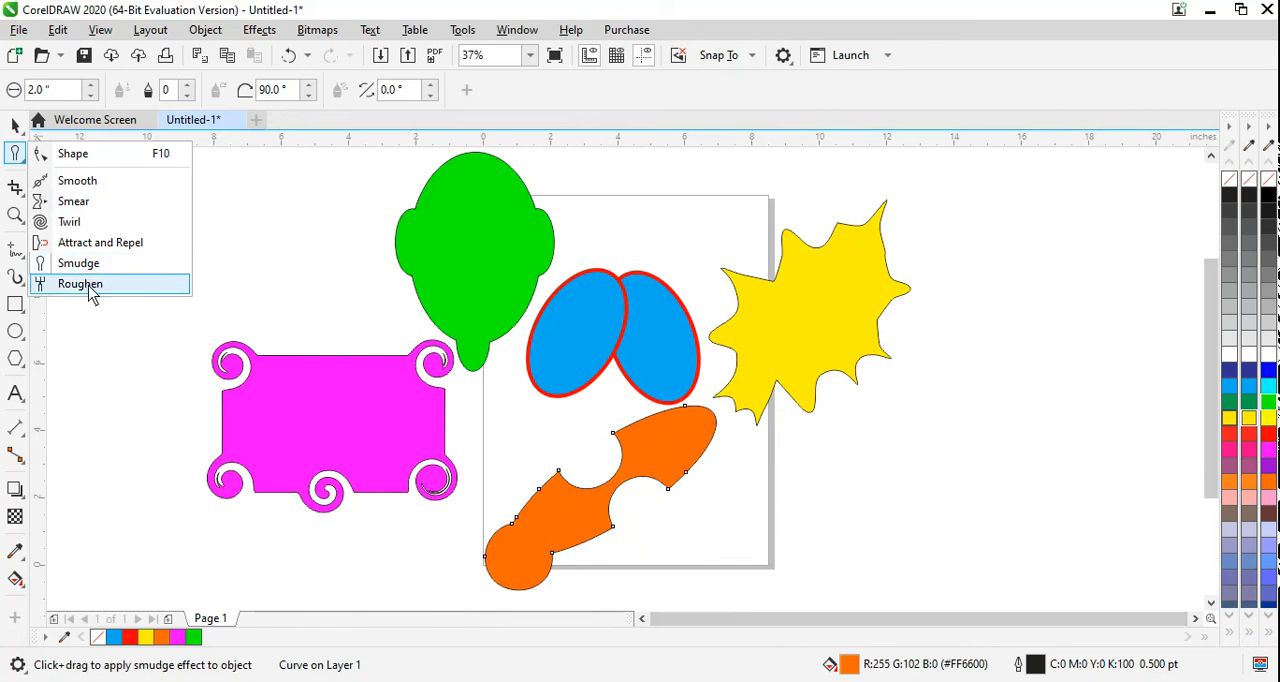
click(15, 304)
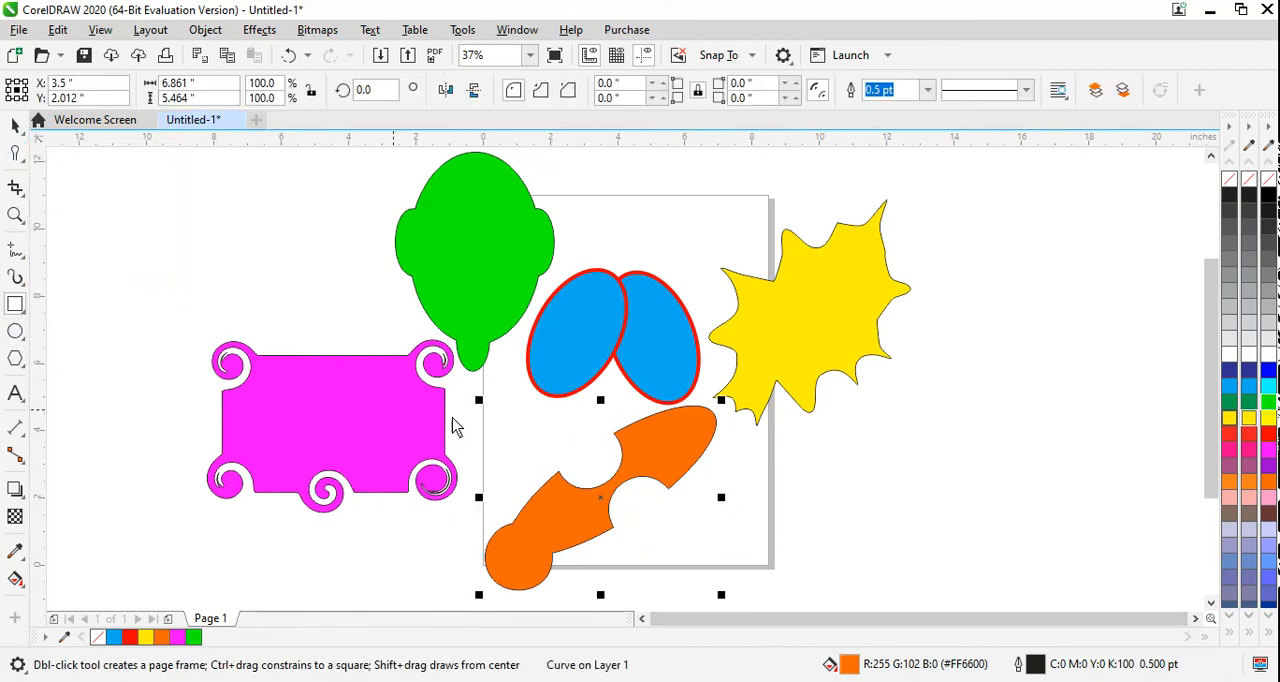
drag(769, 443, 995, 560)
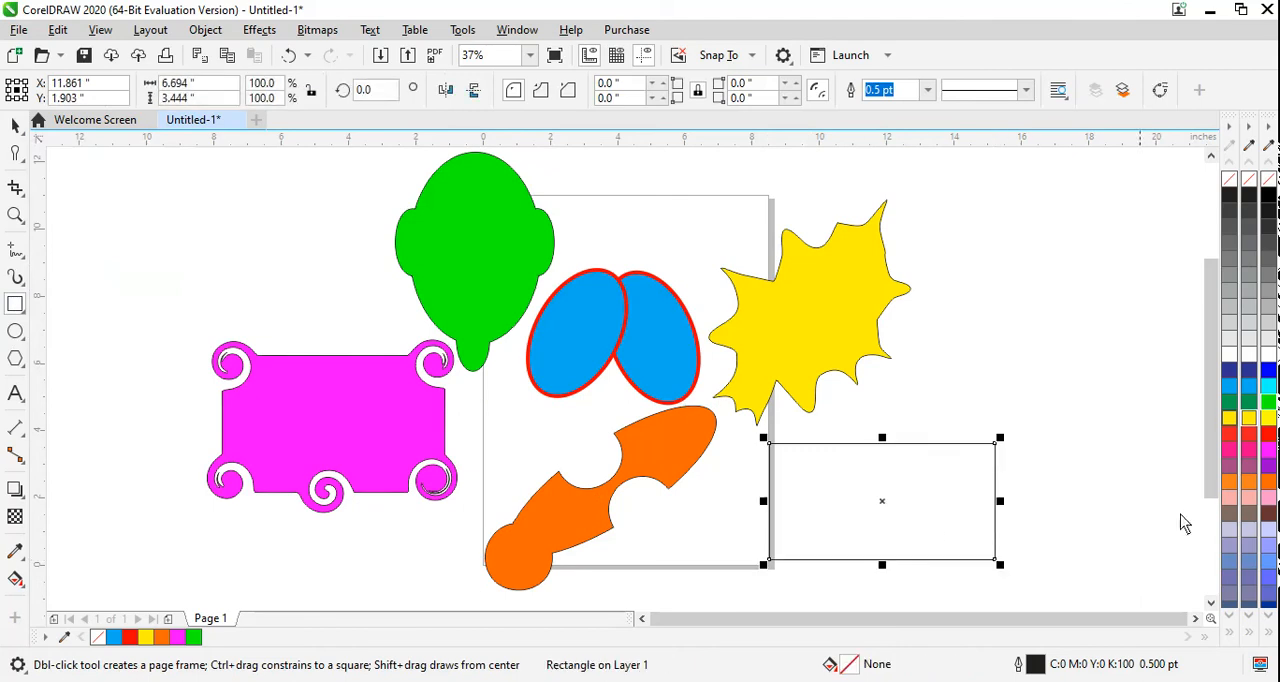
click(1268, 452)
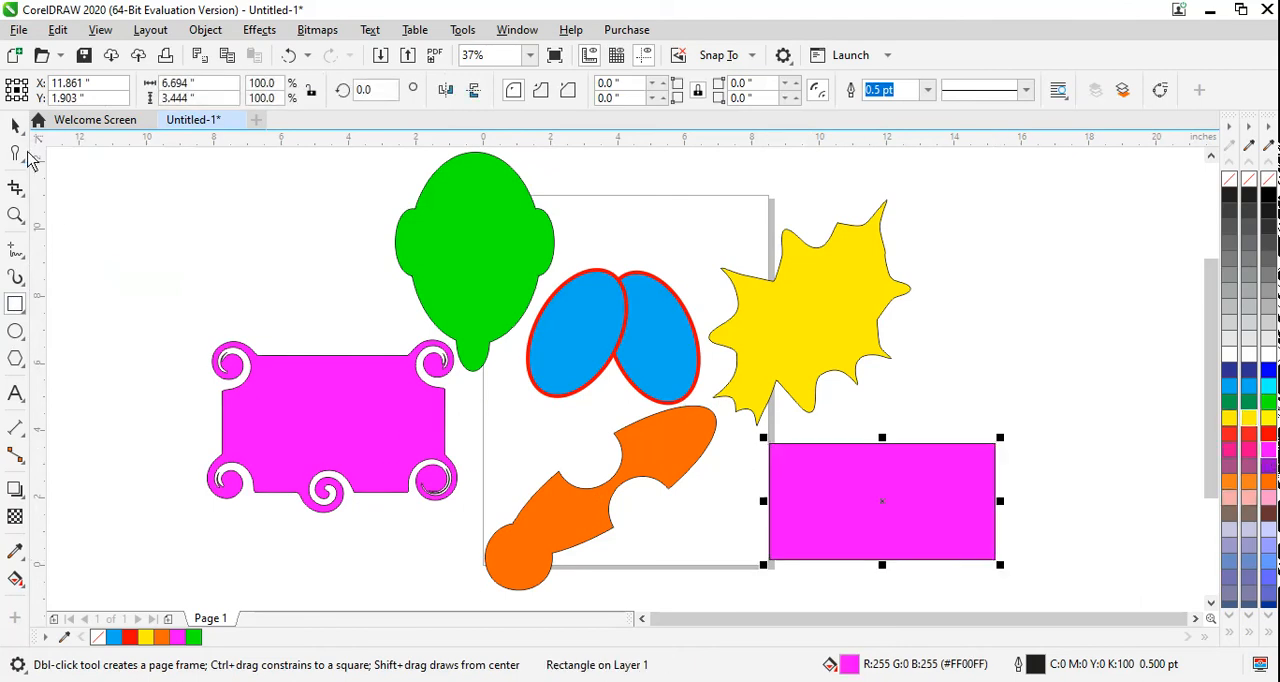
Step: Roughen the new rectangle's upper edge with a 1-inch nib, at frequency 1 in the middle and frequency 5 farther right
click(23, 159)
click(80, 284)
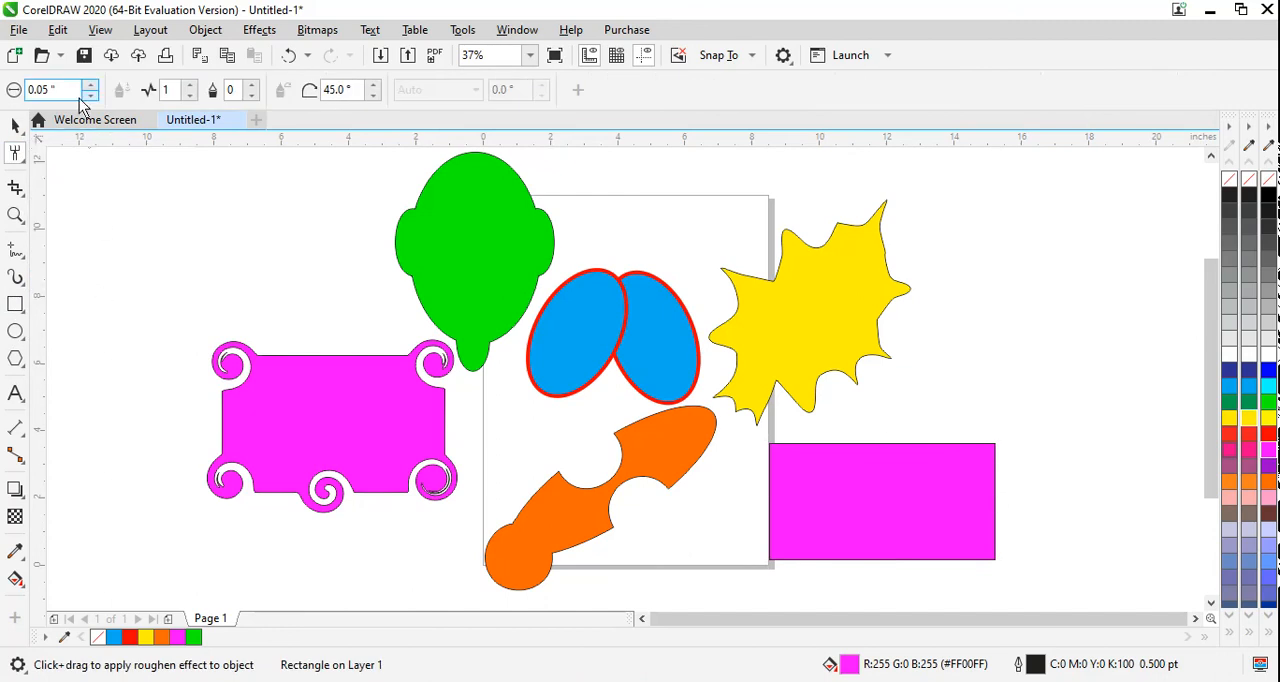
click(33, 91)
text(2)
key(Return)
drag(71, 93, 1, 114)
text(1)
key(Return)
click(884, 447)
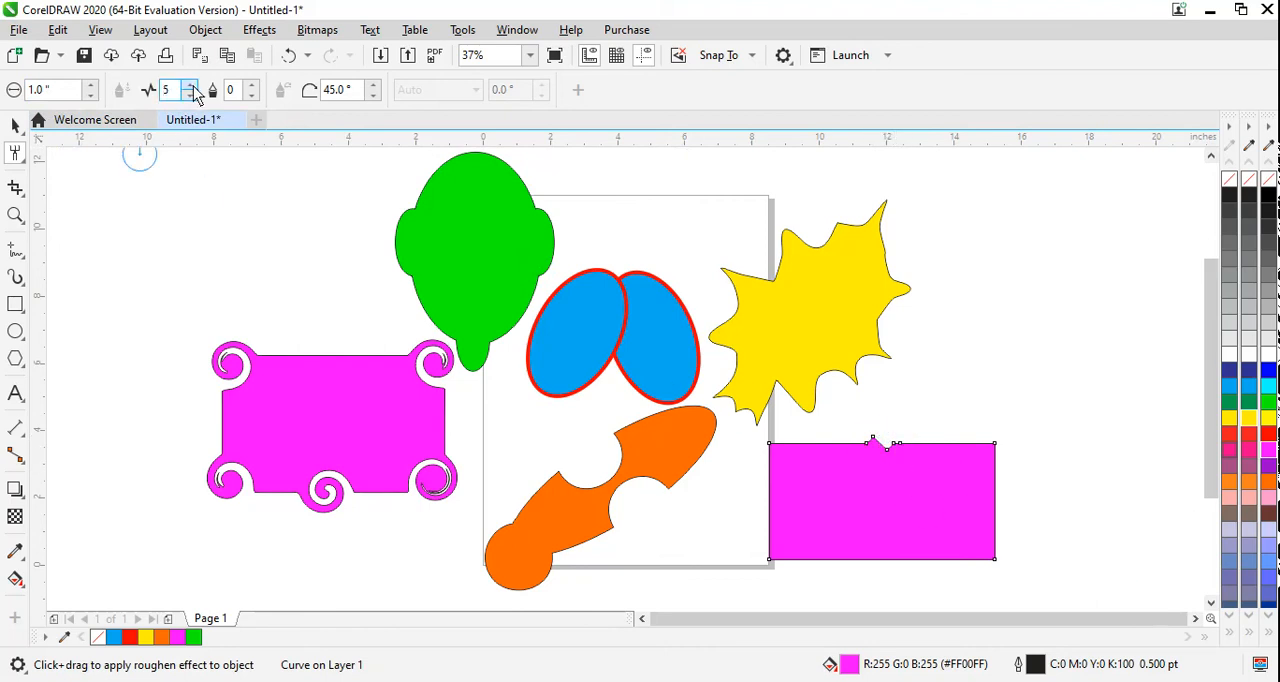
click(950, 448)
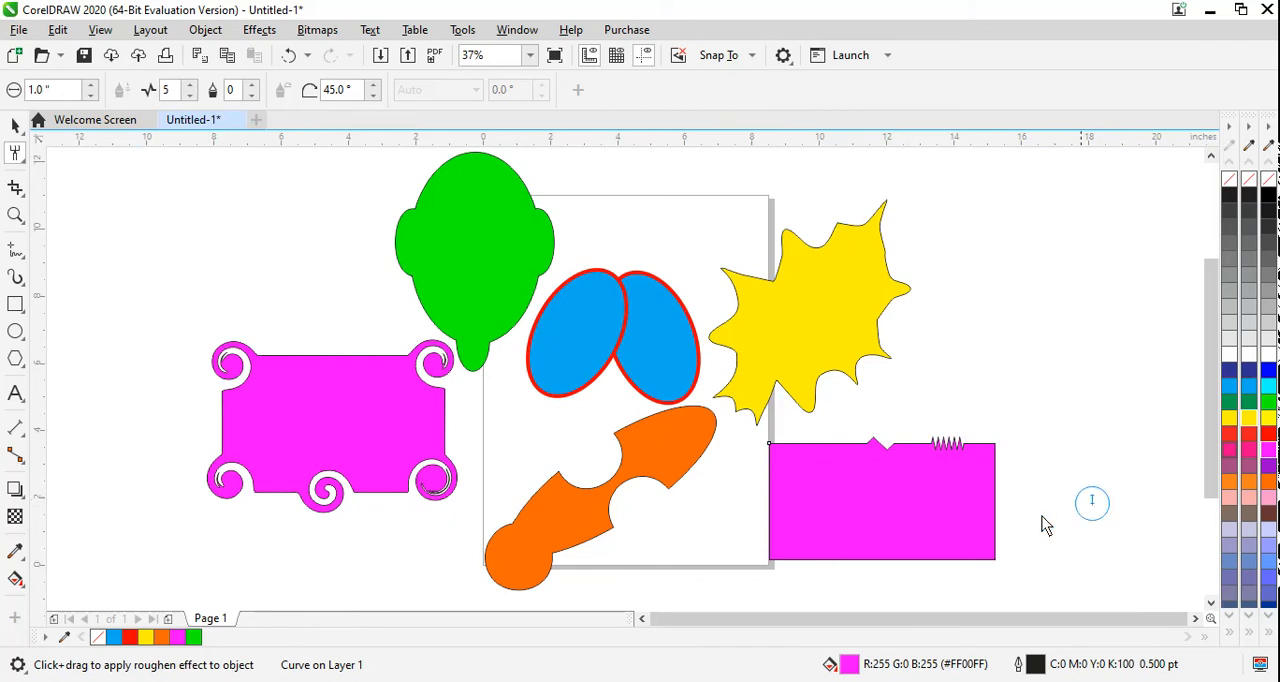
drag(960, 452, 940, 456)
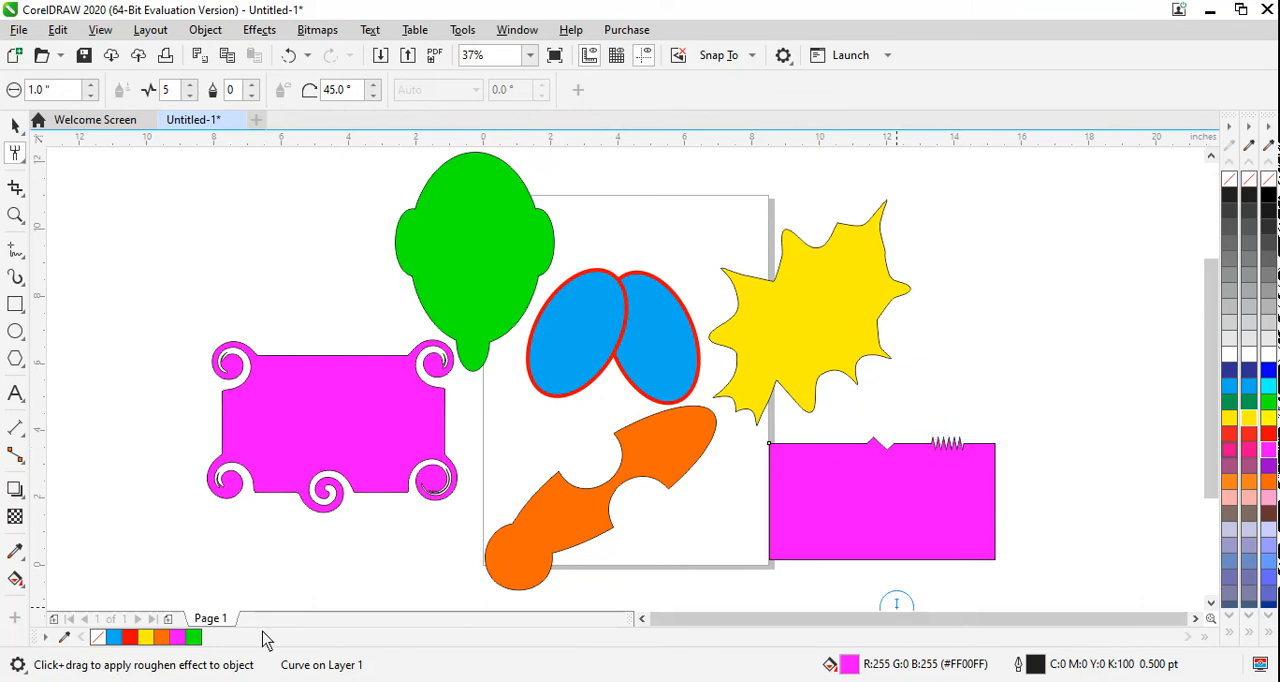
Step: Roughen the rectangle's left edge at frequency 5 and its right edge at frequency 10 with a 2-inch nib
click(70, 96)
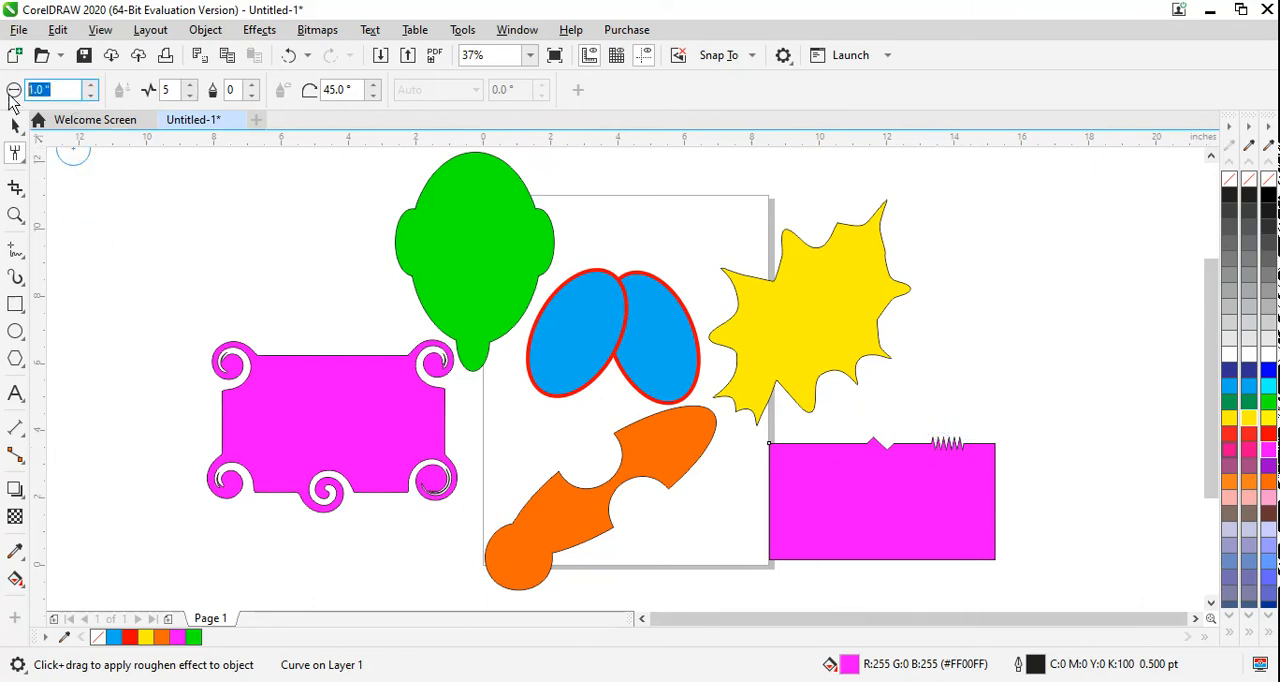
text(2)
key(Return)
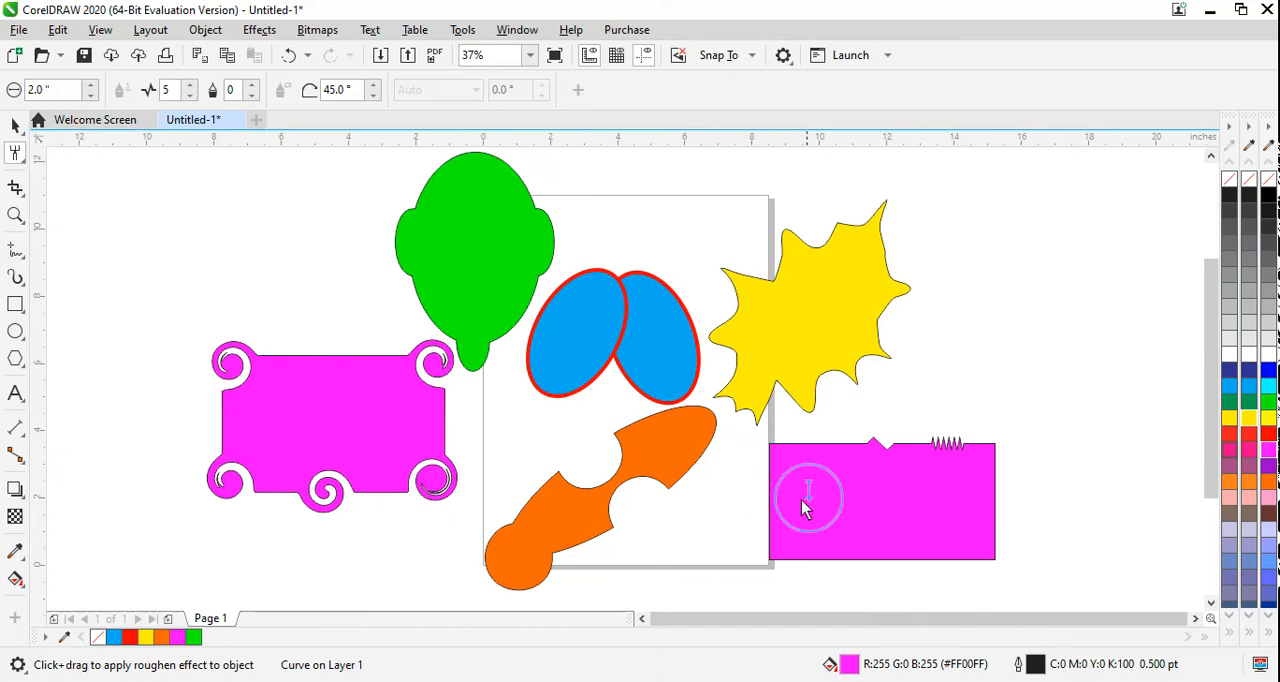
click(772, 512)
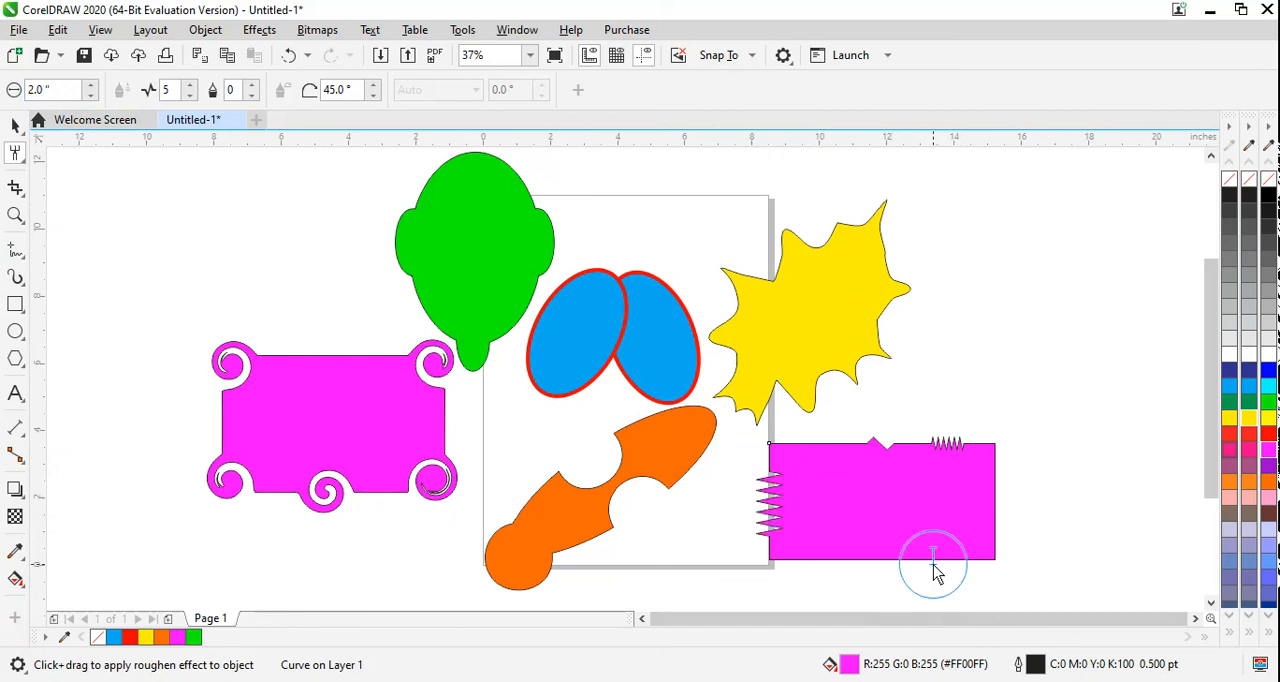
click(190, 85)
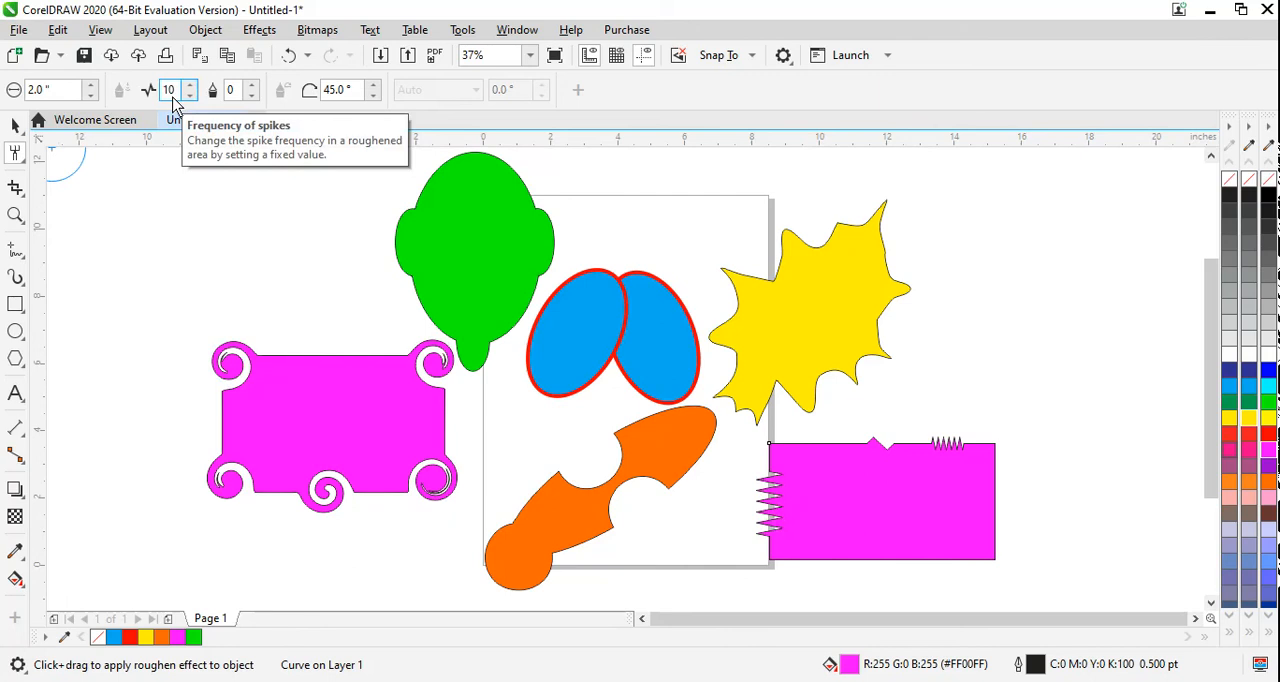
click(995, 508)
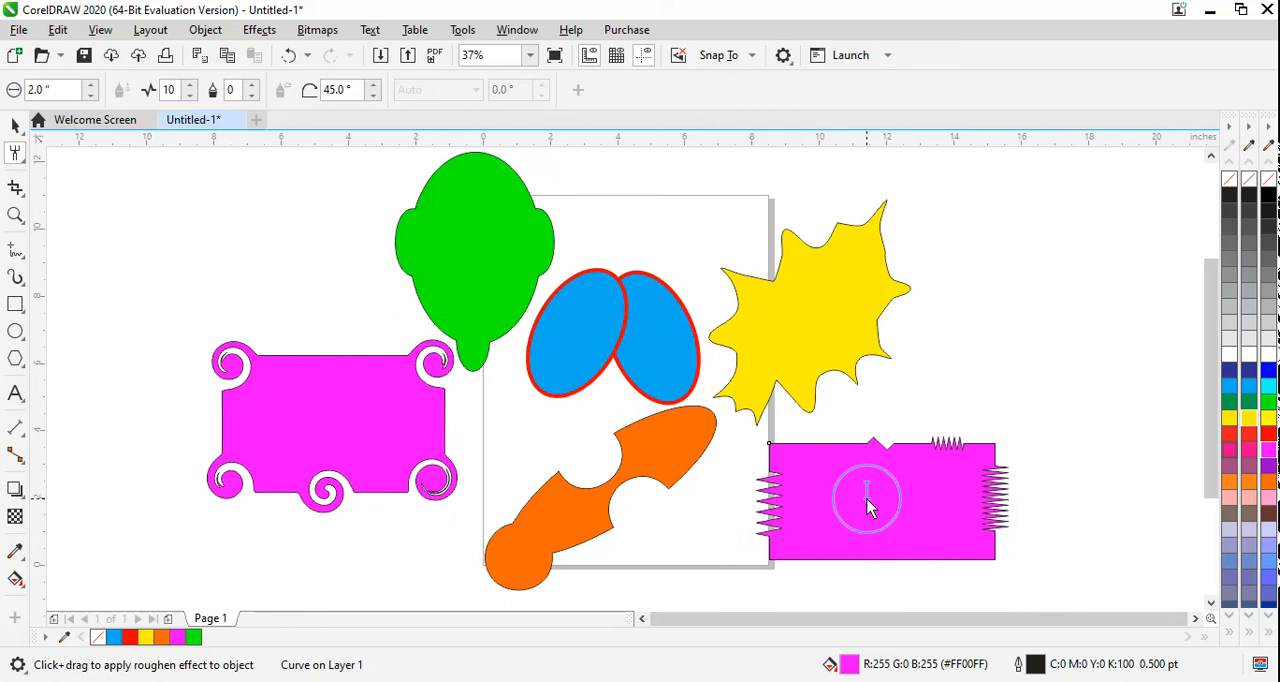
click(20, 190)
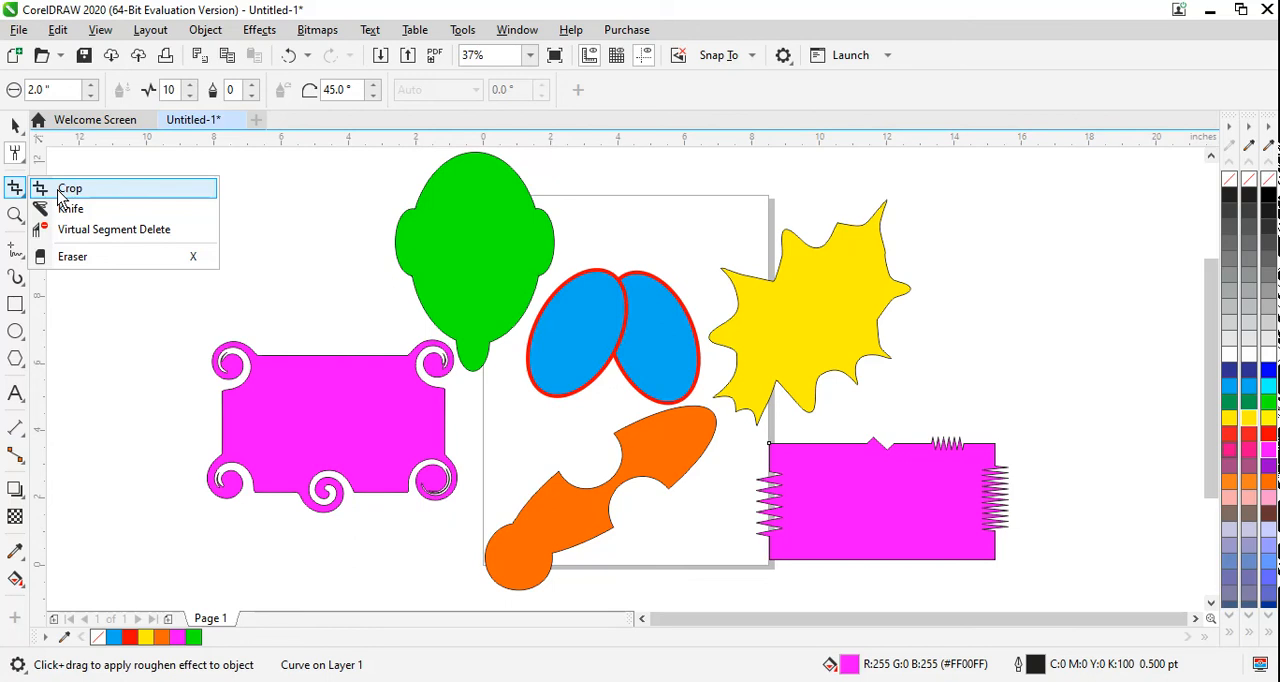
click(20, 126)
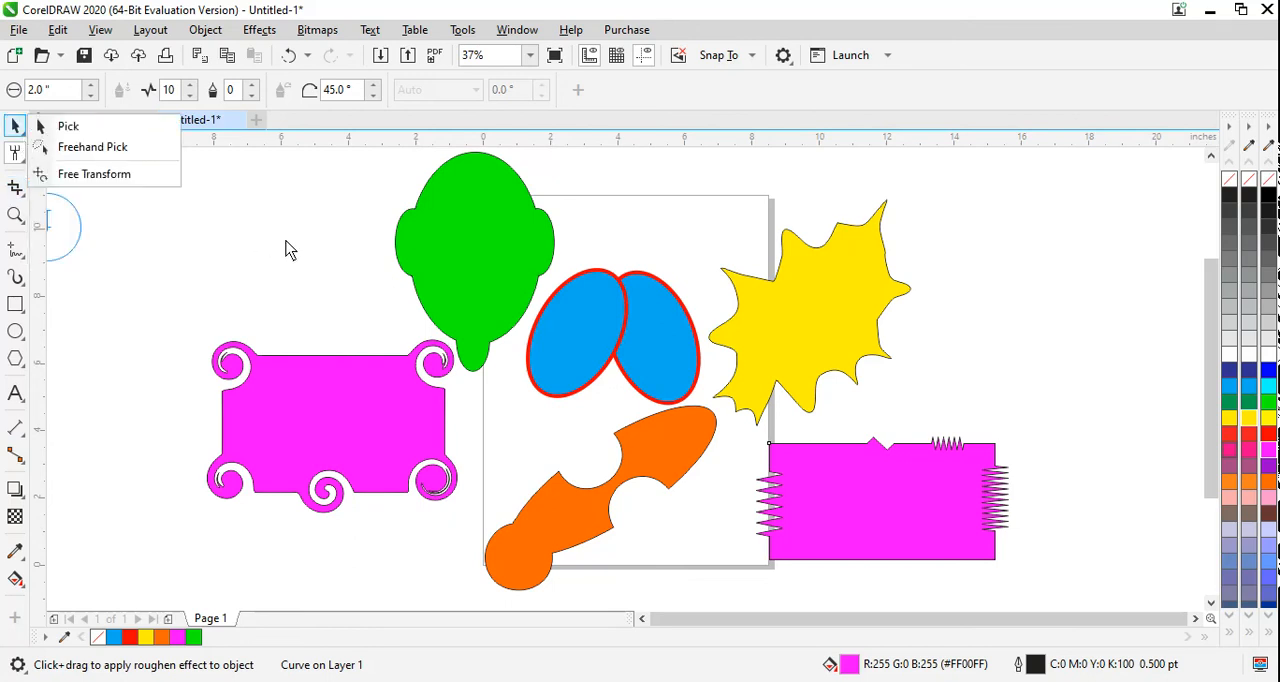
click(19, 30)
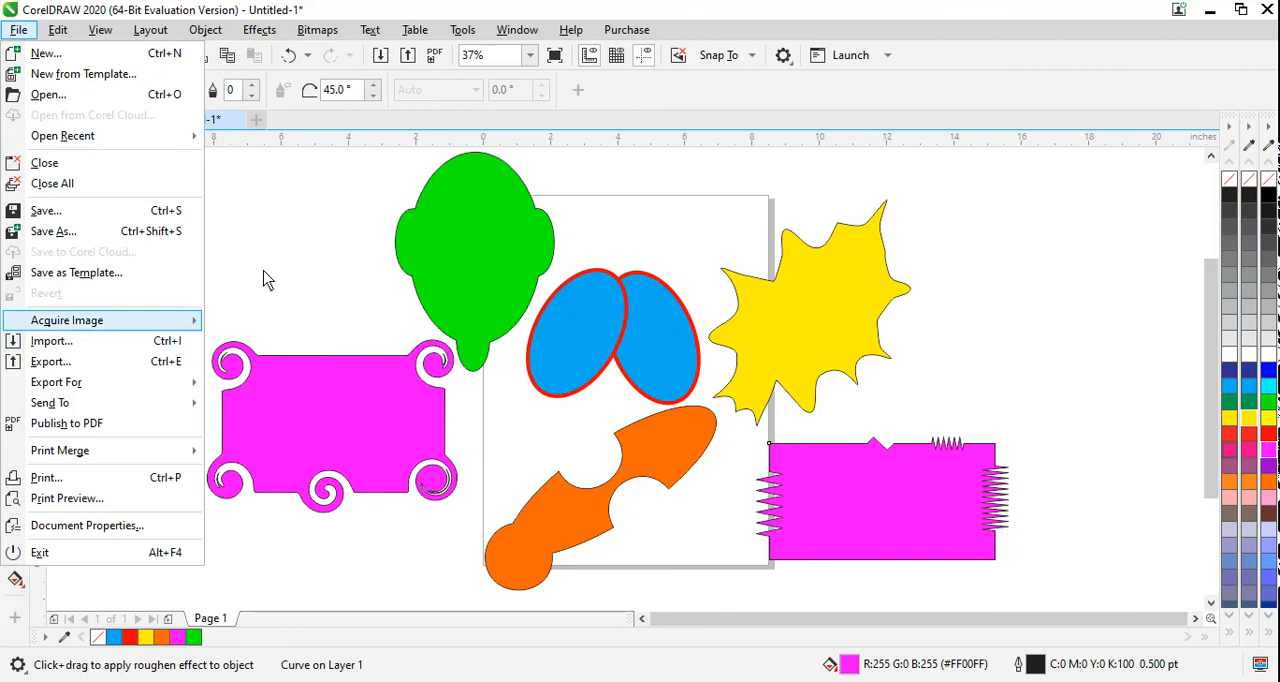
click(325, 196)
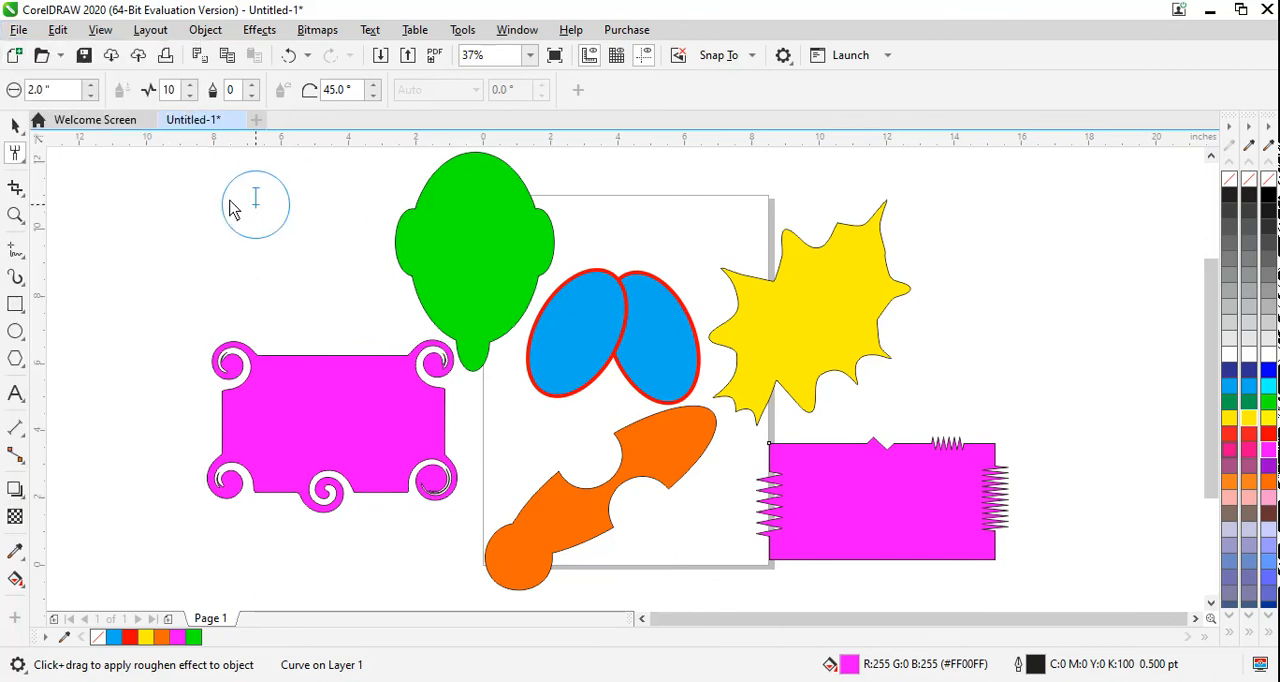
Step: Create a new blank document and open the Import dialog for it
click(14, 55)
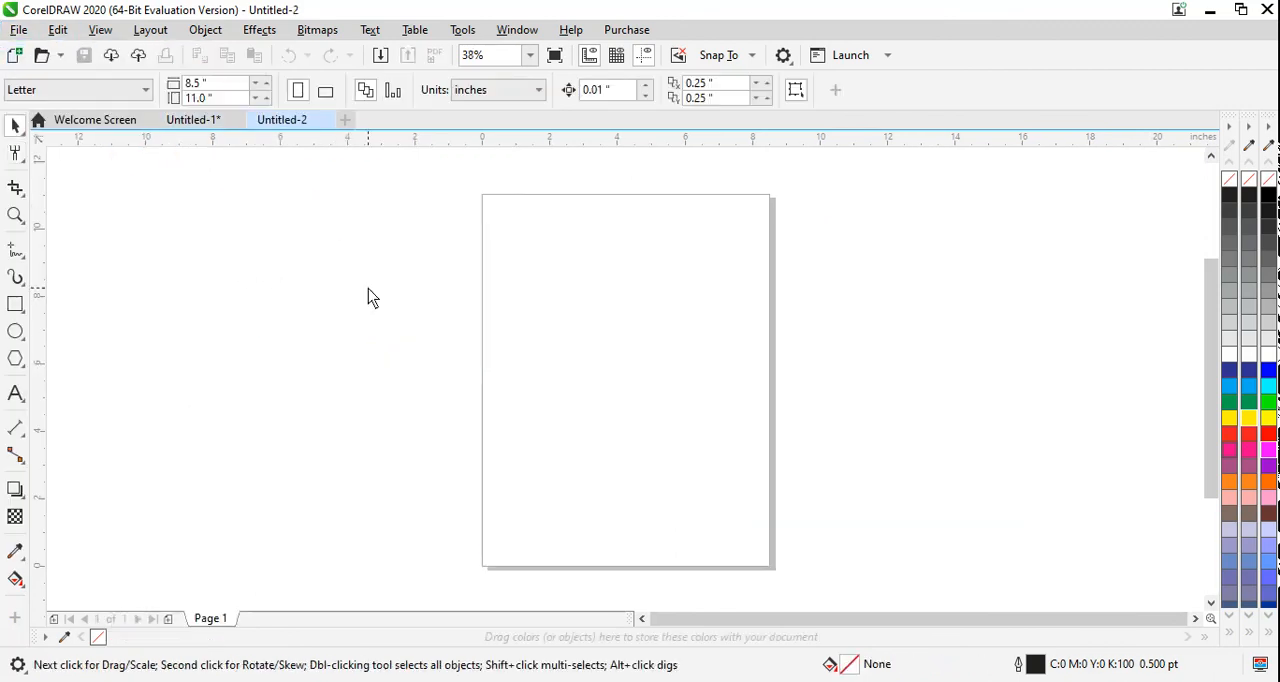
click(18, 29)
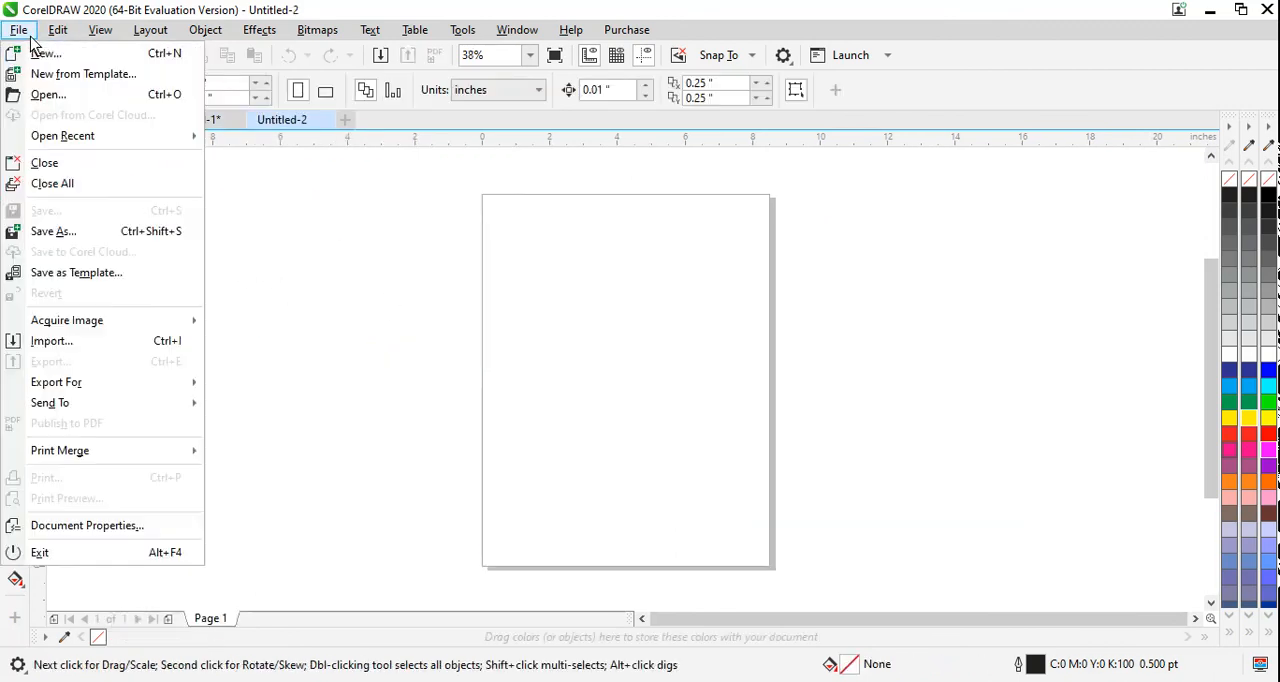
click(75, 340)
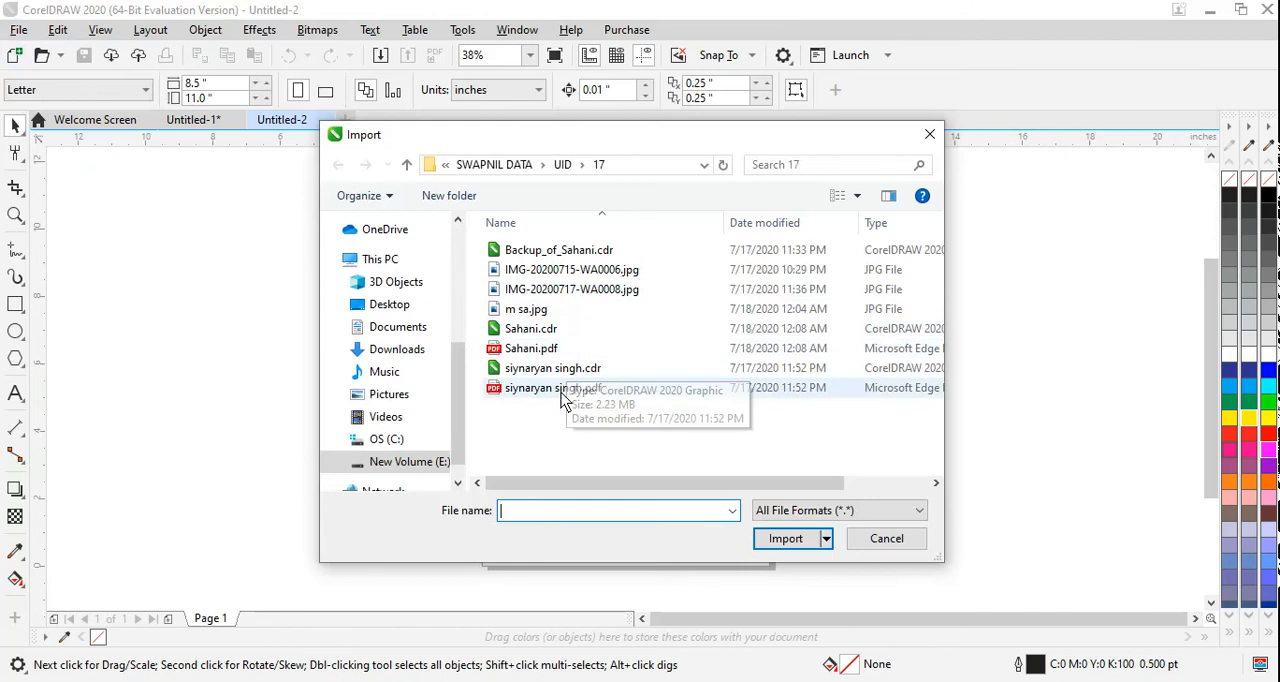
Step: Browse from This PC to the Photoshop Images folder, inside the images folder on New Volume (E:)
click(445, 166)
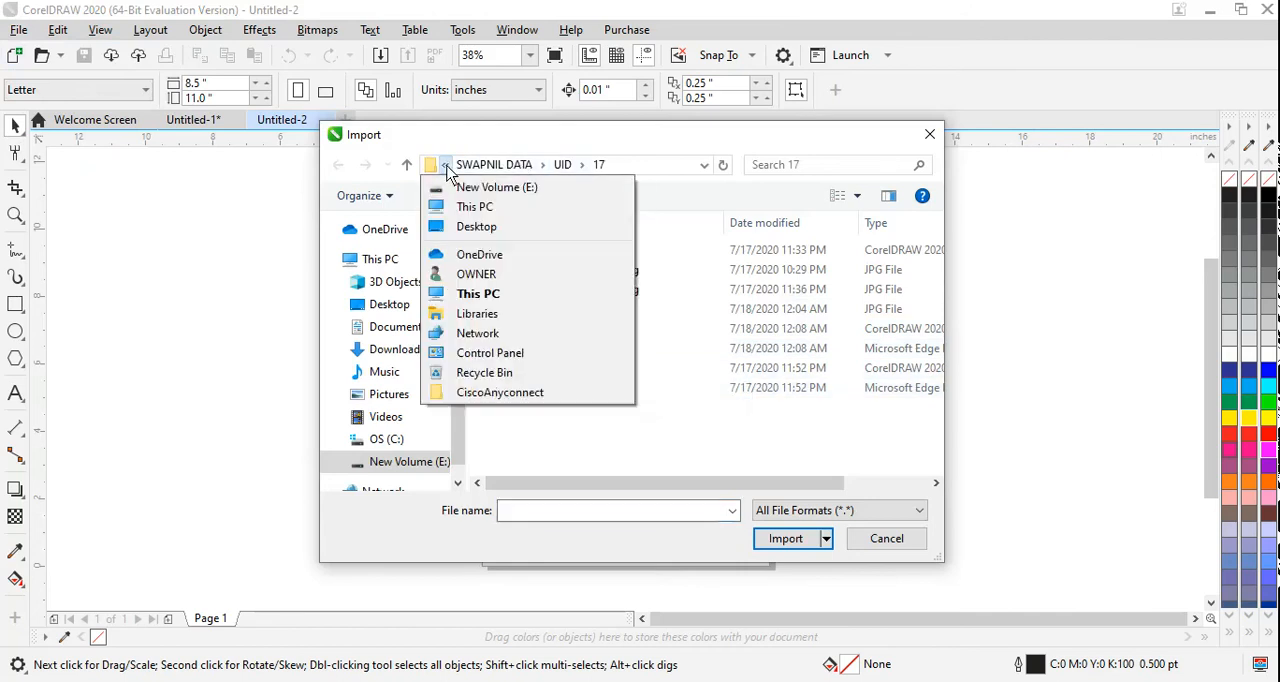
click(478, 294)
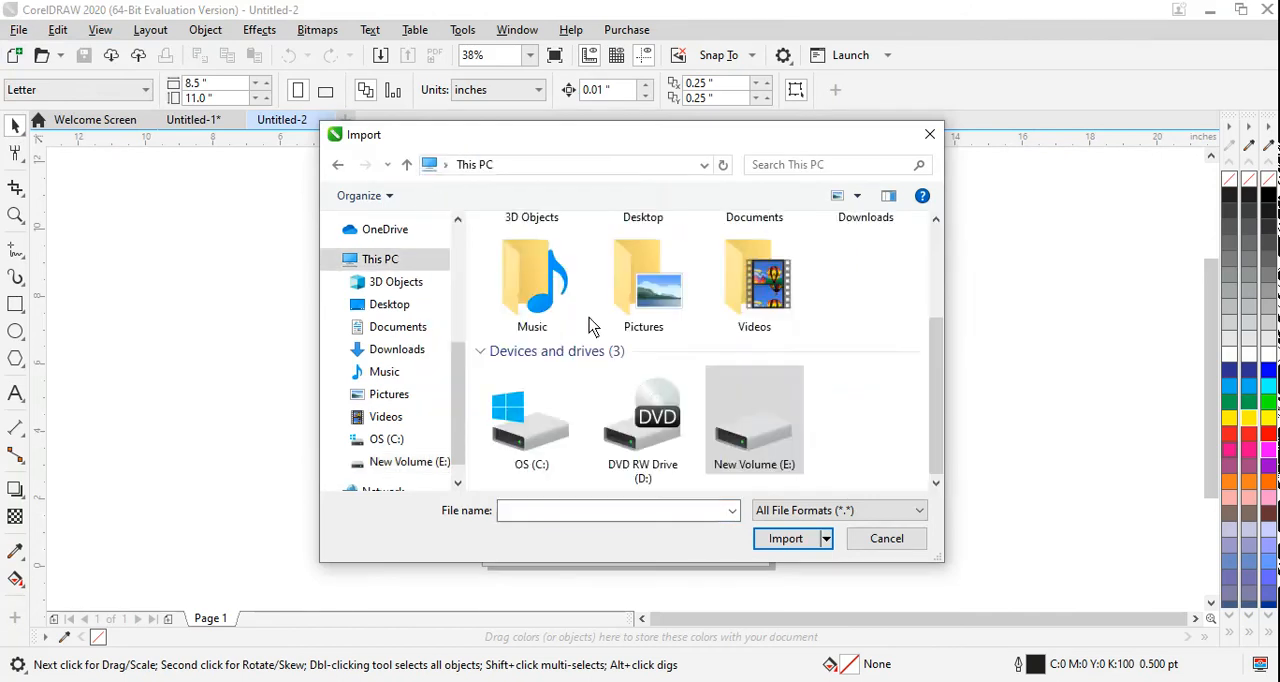
double_click(748, 410)
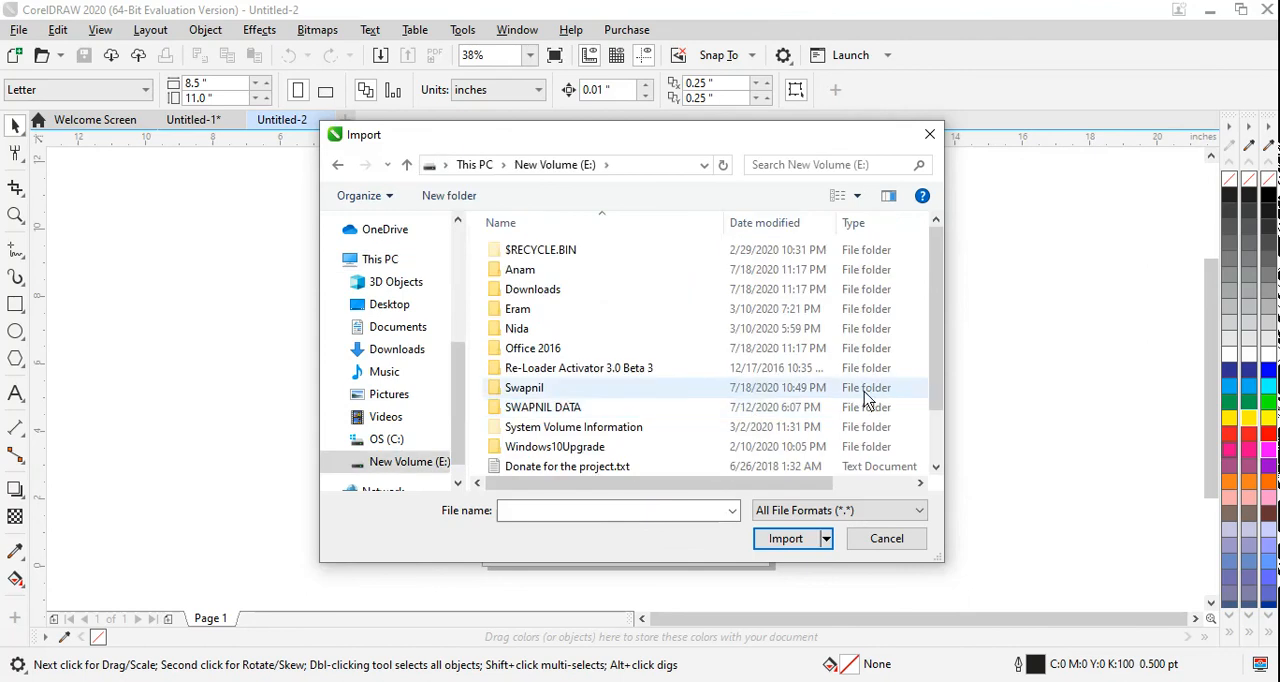
click(537, 390)
double_click(537, 390)
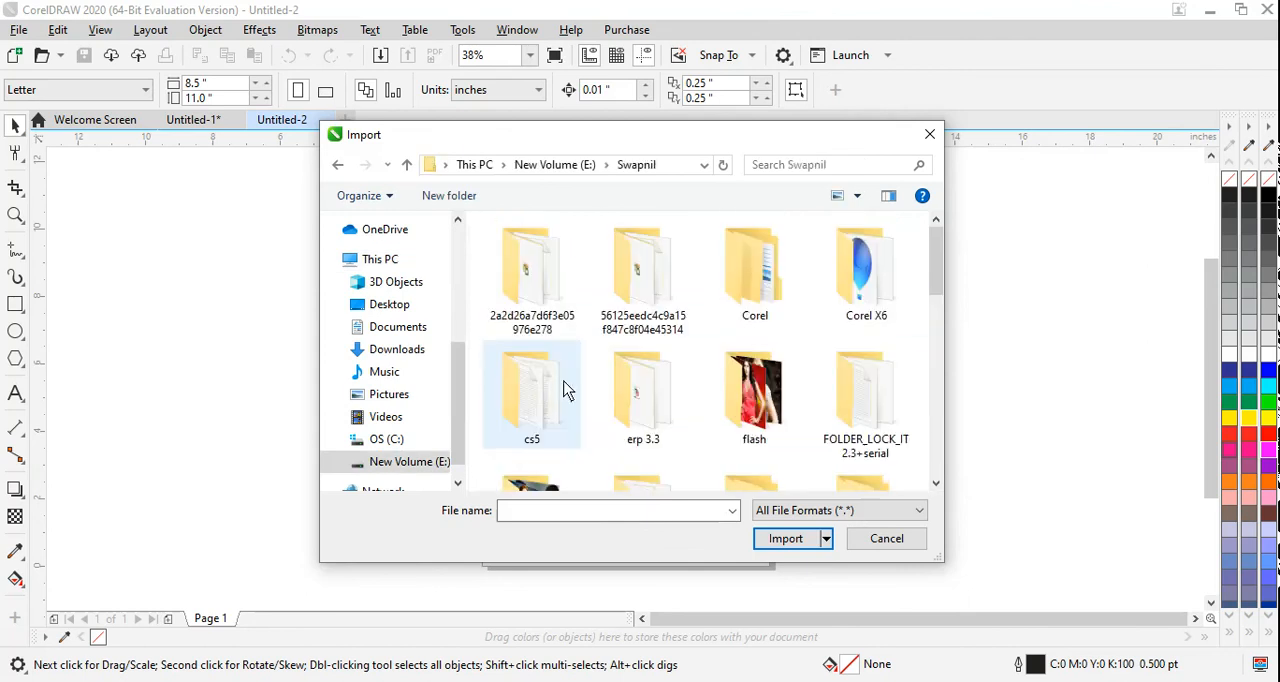
drag(934, 277, 923, 323)
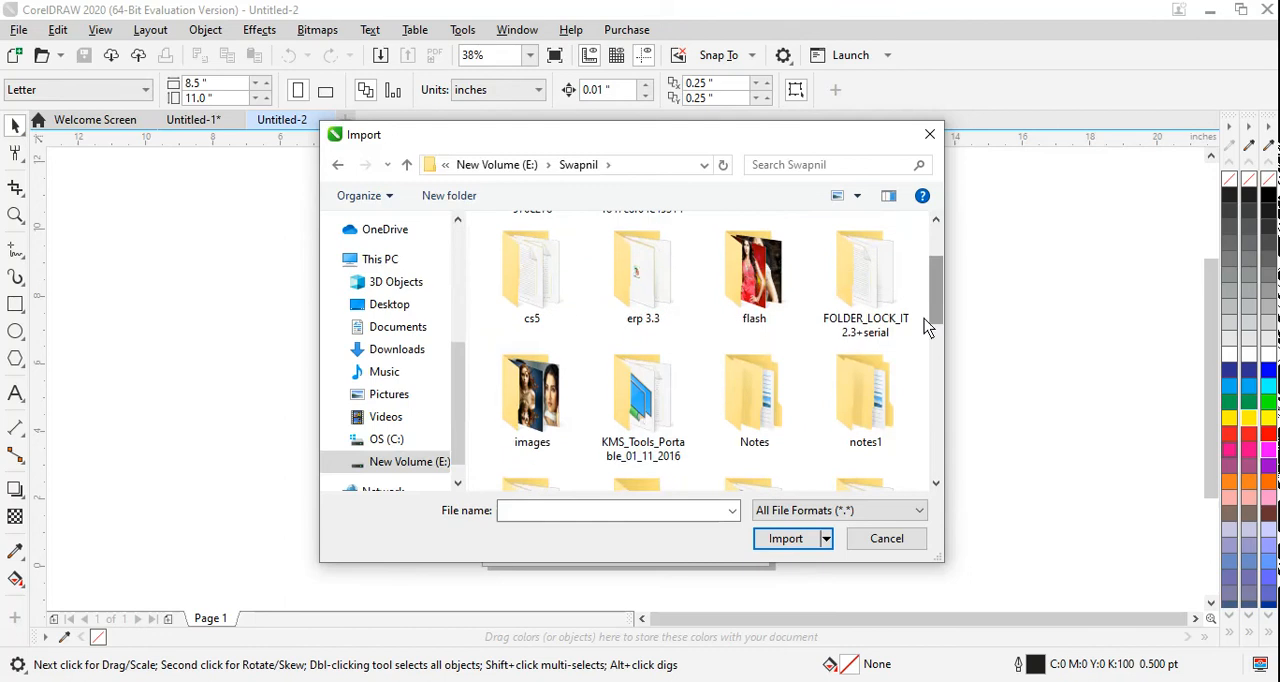
double_click(531, 385)
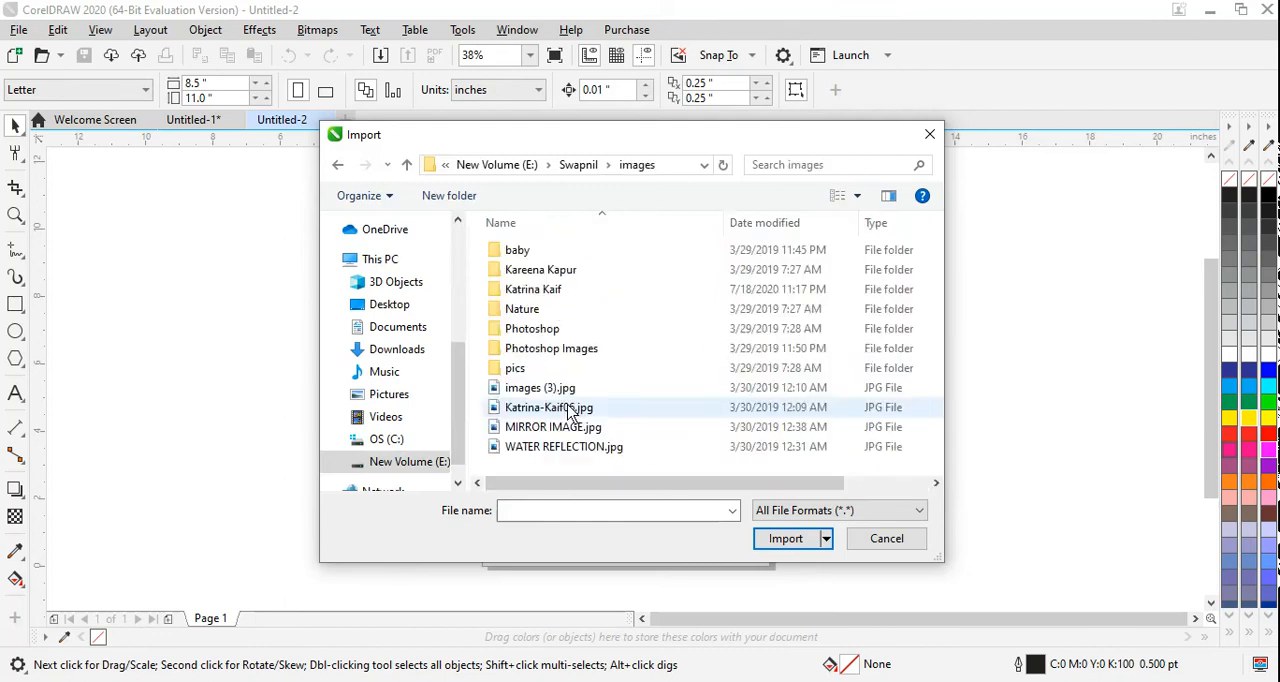
double_click(580, 348)
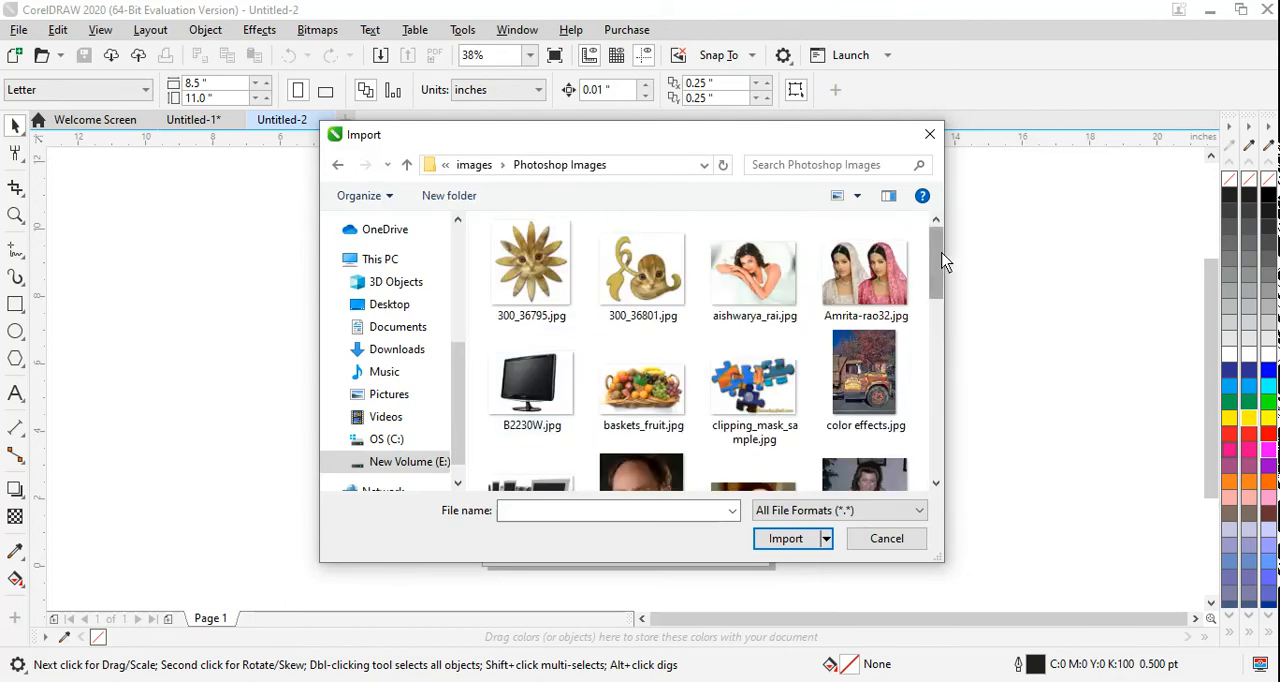
Step: Import images (5).jpeg onto the page and scale it to about 5.36 by 8.74 inches
drag(948, 262, 933, 380)
click(556, 311)
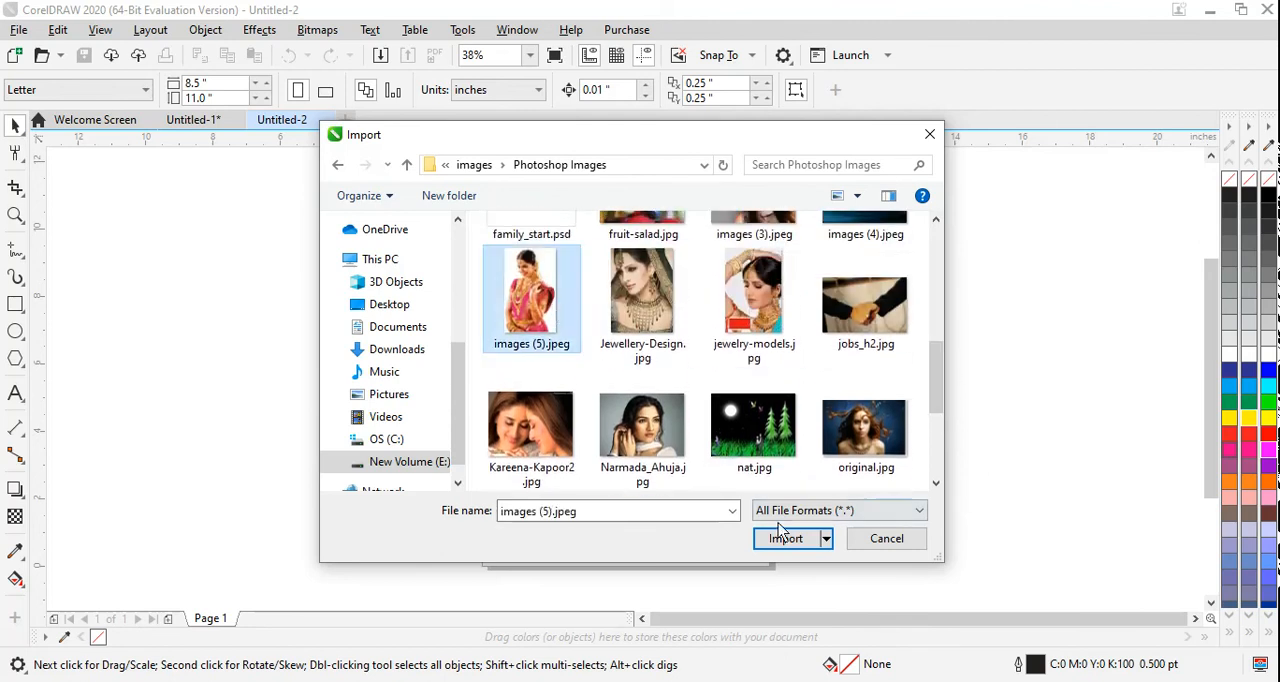
click(785, 539)
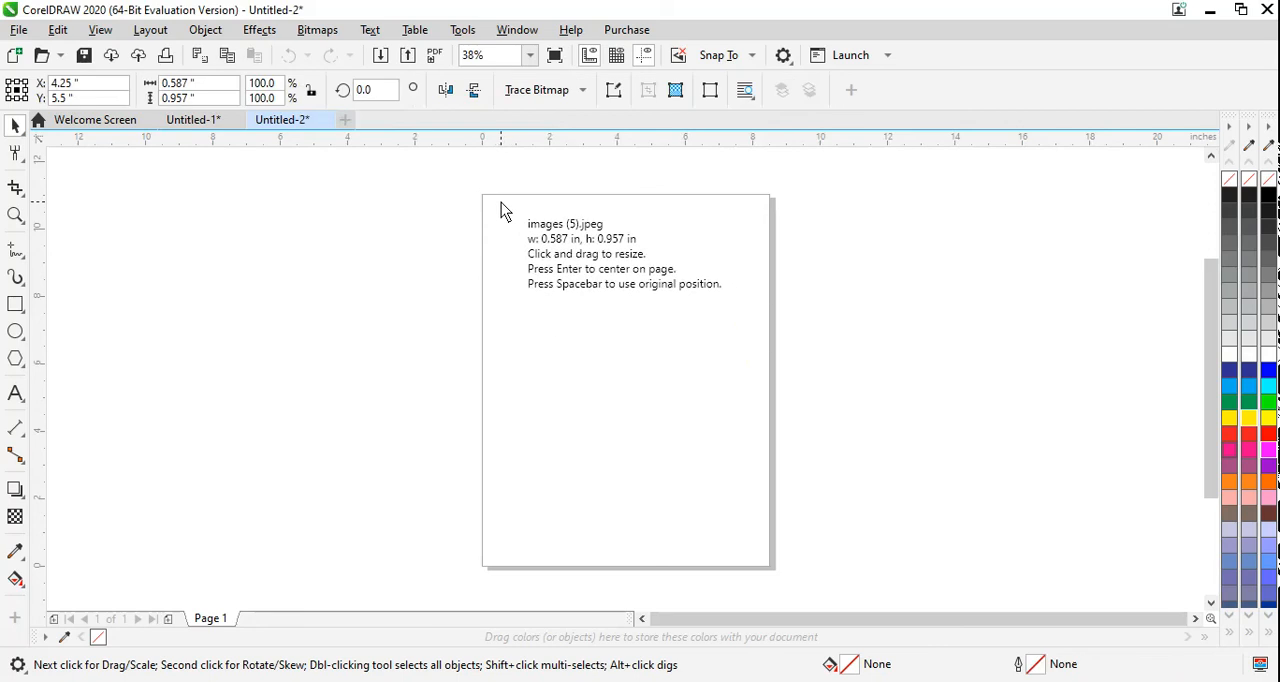
drag(501, 202, 732, 548)
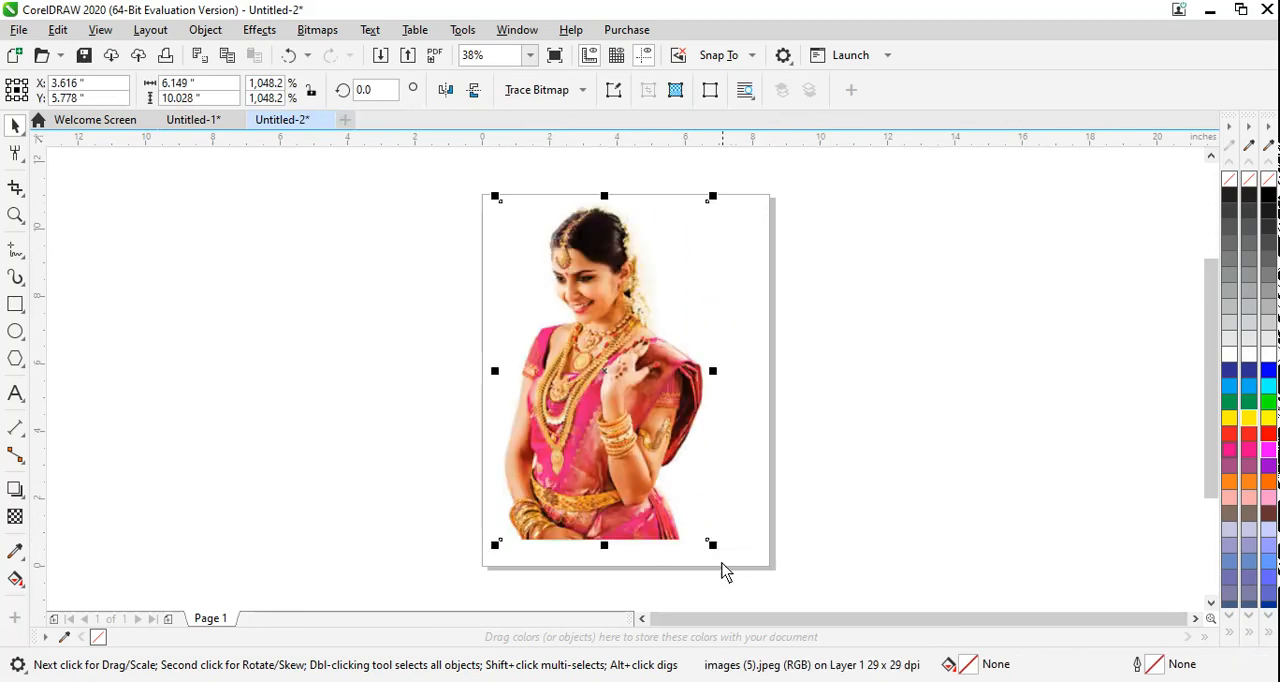
drag(714, 545, 690, 531)
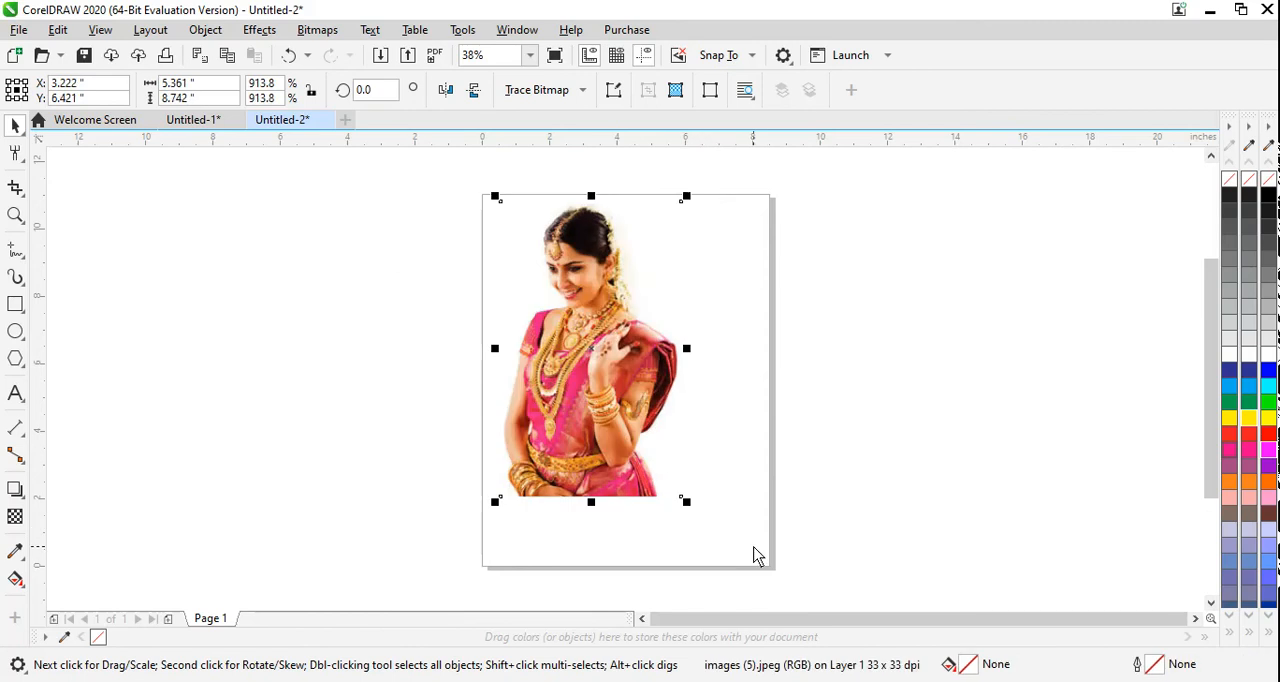
Step: Crop the photo to the upper body, about 3.61 by 4.92 inches, and again to the face, about 2.67 by 2.92 inches
click(18, 192)
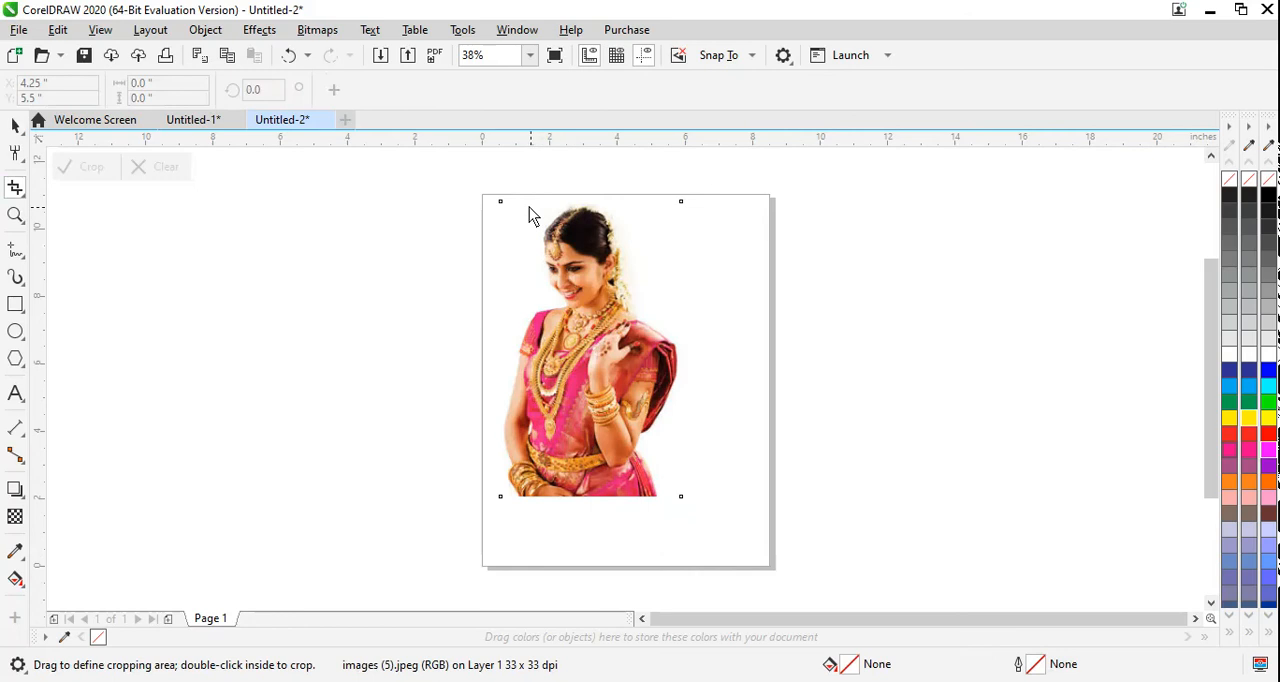
drag(529, 209, 650, 372)
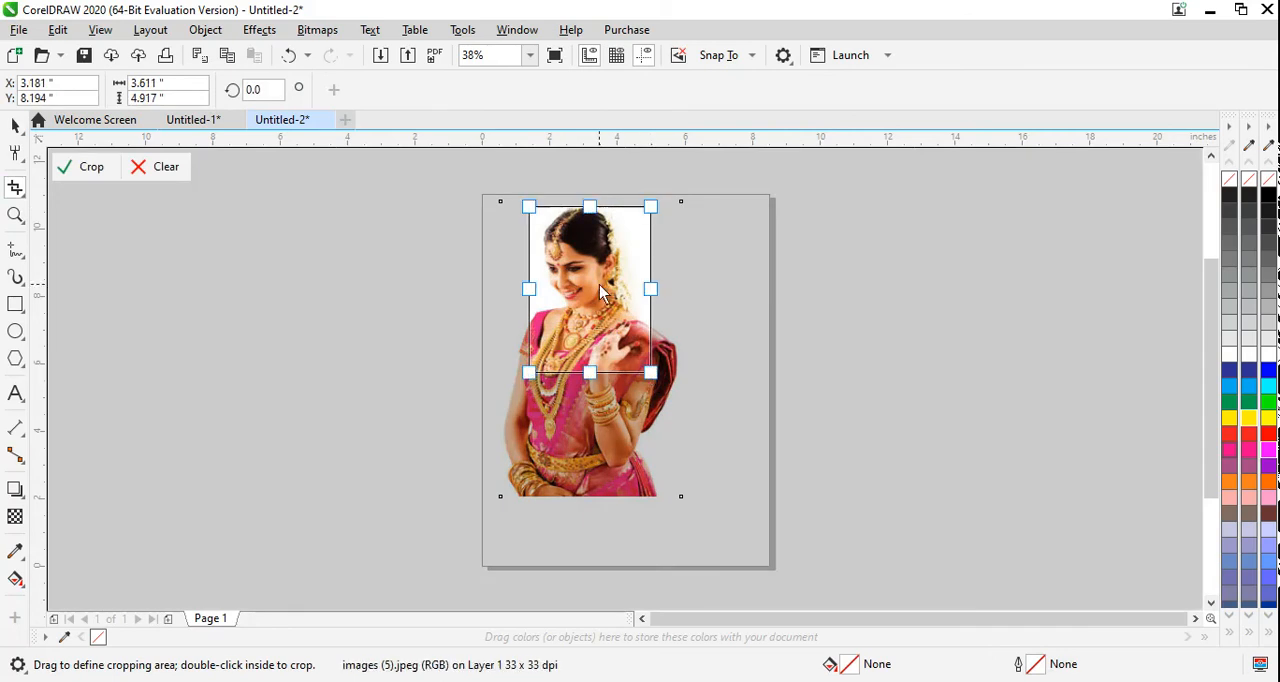
double_click(601, 291)
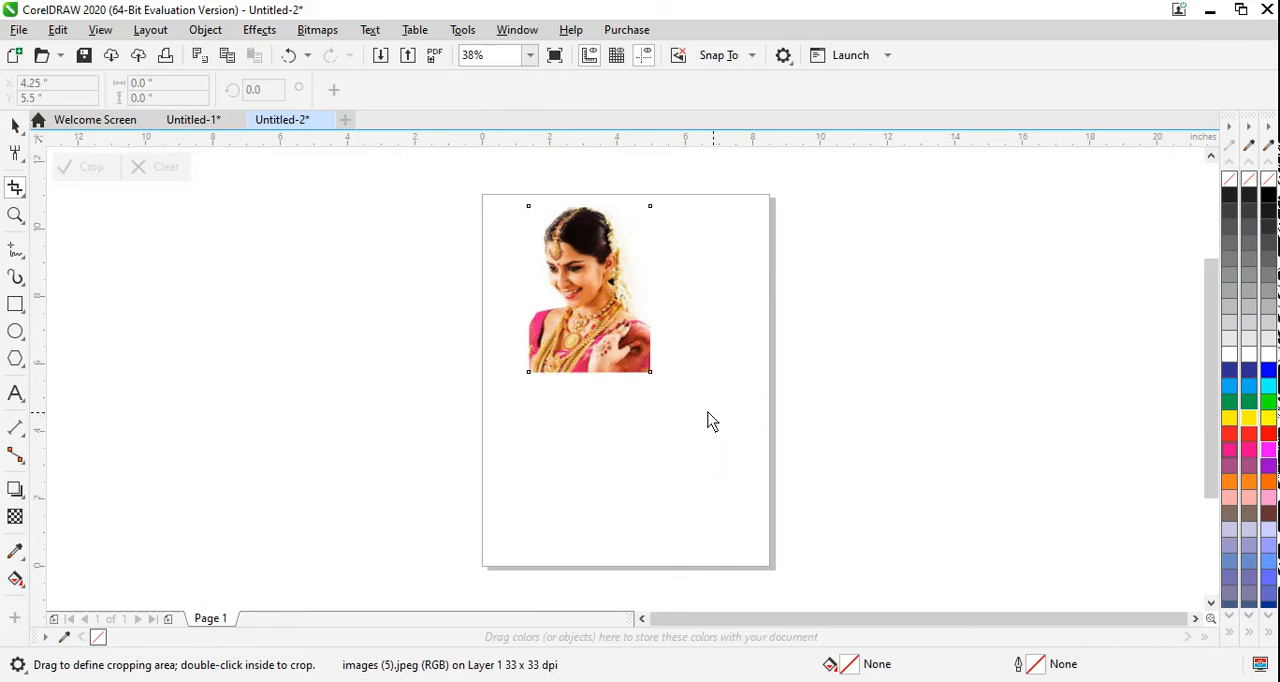
drag(537, 217, 628, 318)
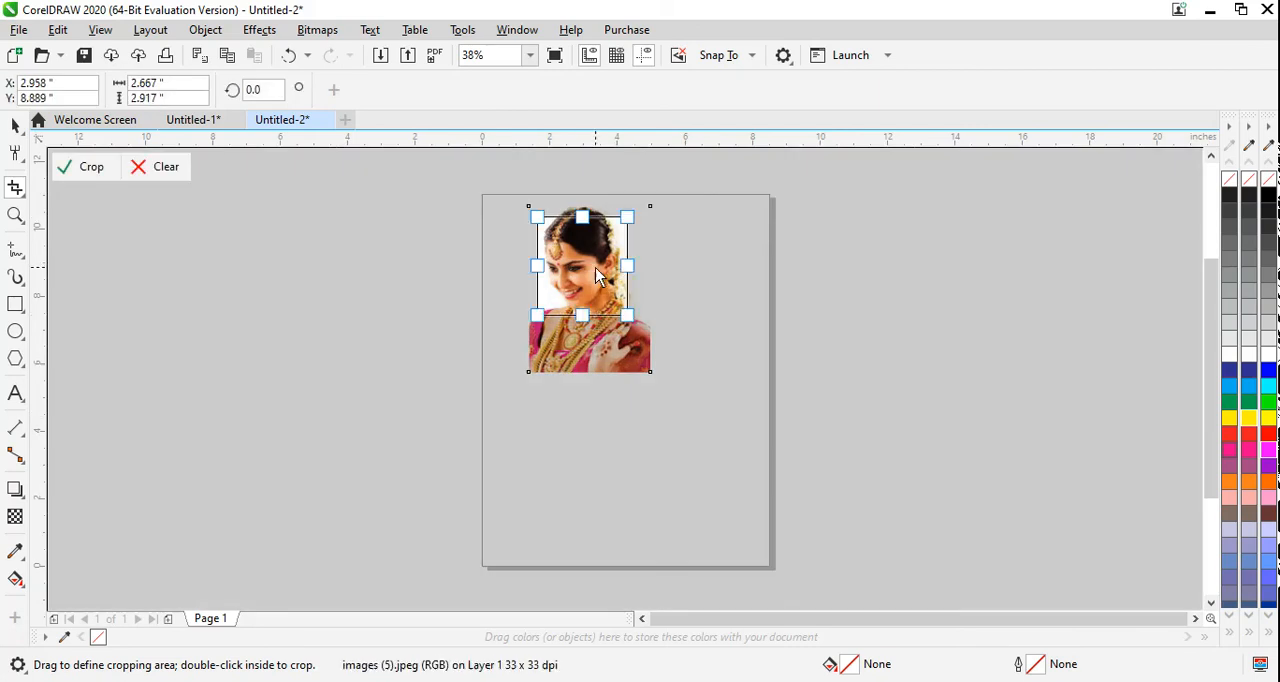
double_click(597, 276)
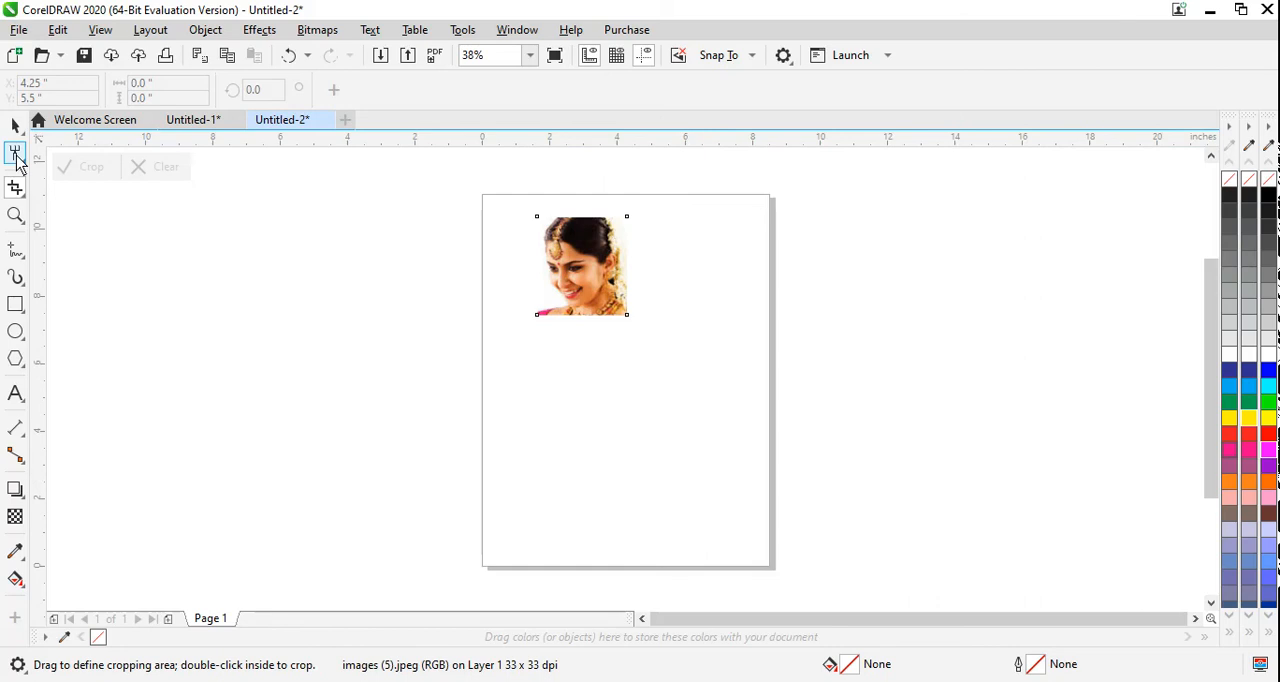
Step: Draw an ellipse about 5.11 by 3.53 inches below the photo and fill it green
click(15, 188)
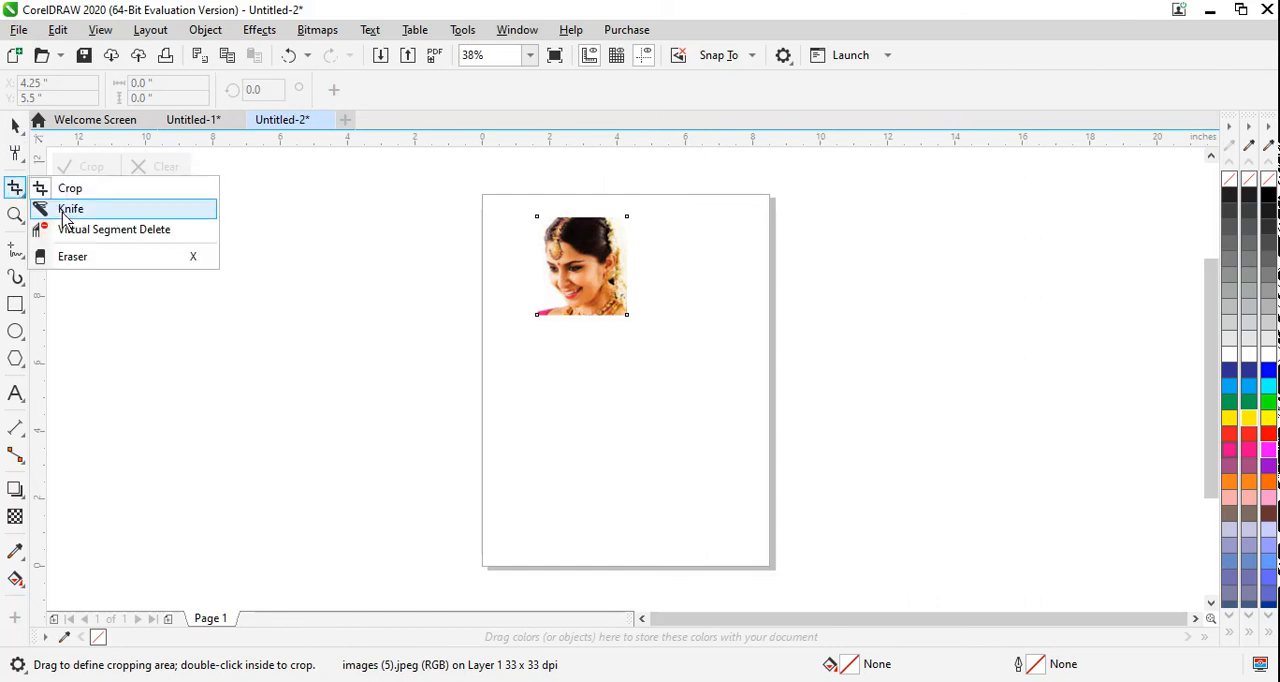
click(15, 331)
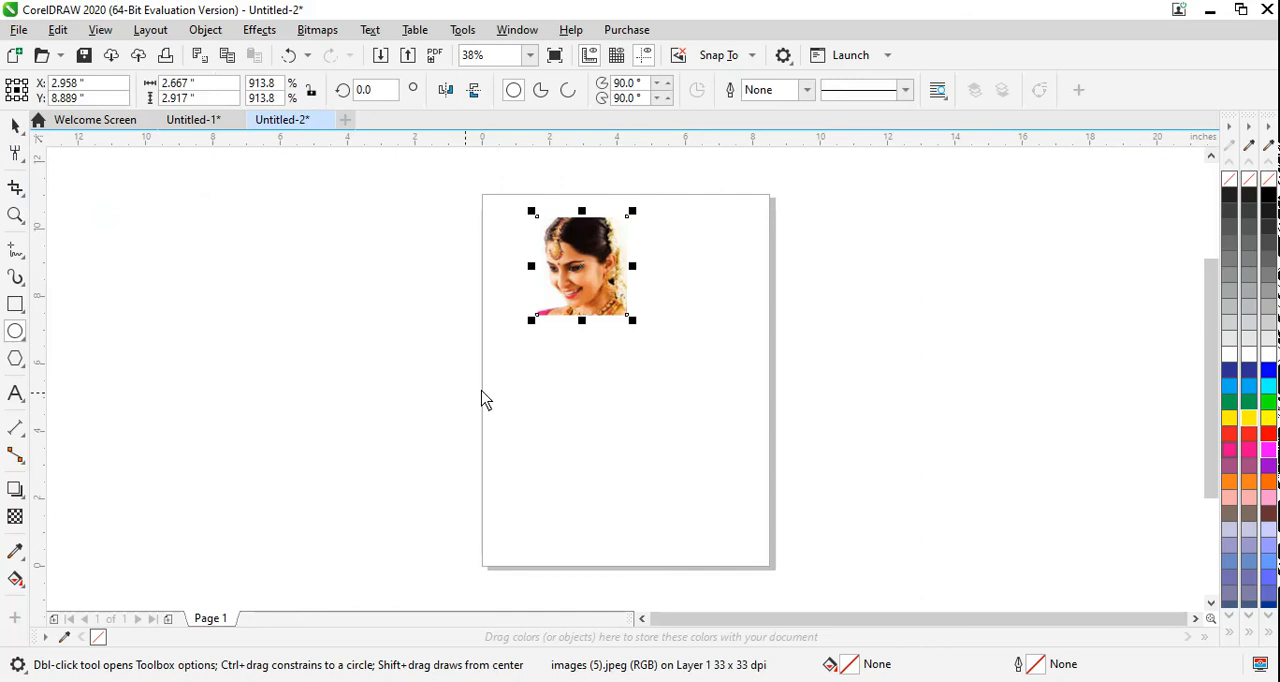
drag(495, 366, 670, 490)
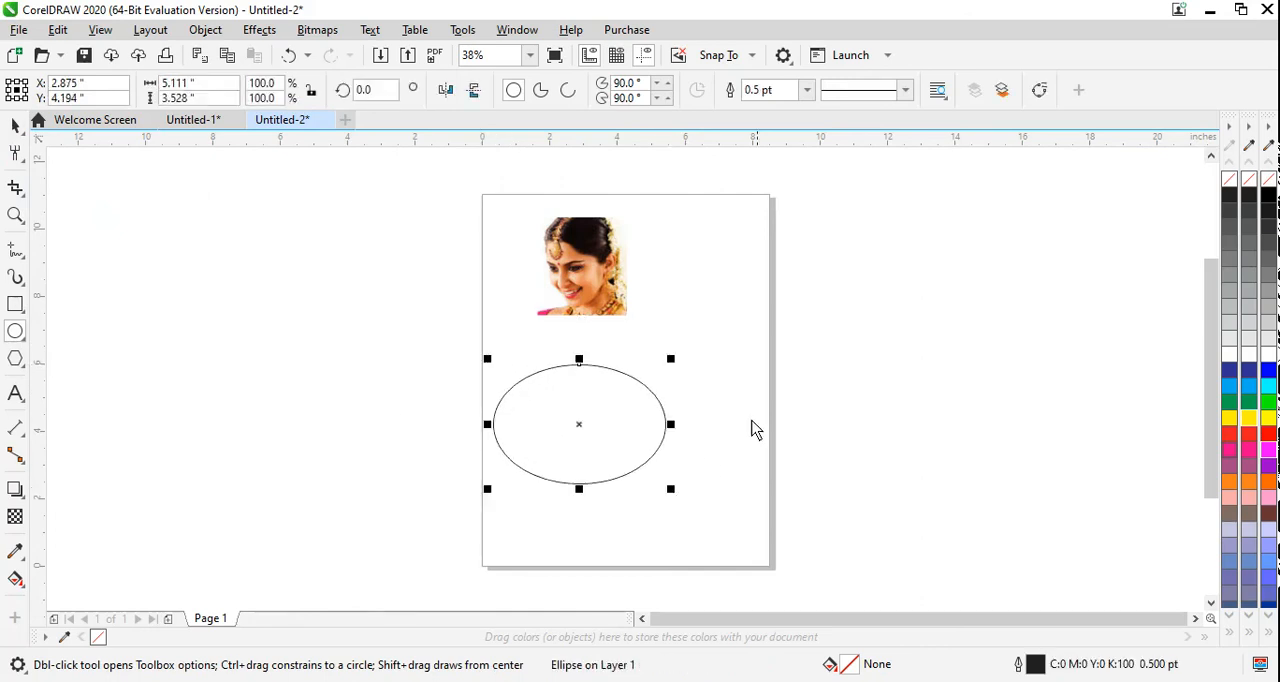
click(1268, 402)
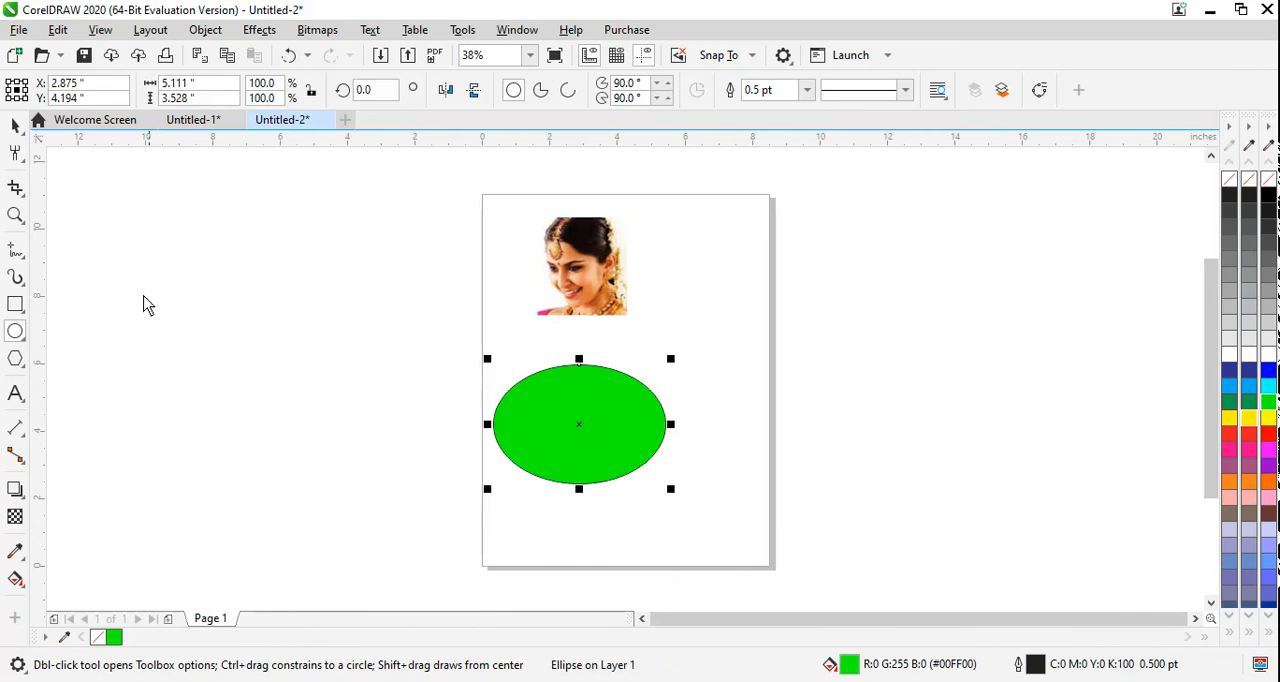
Step: Draw a rectangle about 6.19 by 3.17 inches across the page's right edge and fill it blue
click(15, 303)
drag(698, 260, 908, 368)
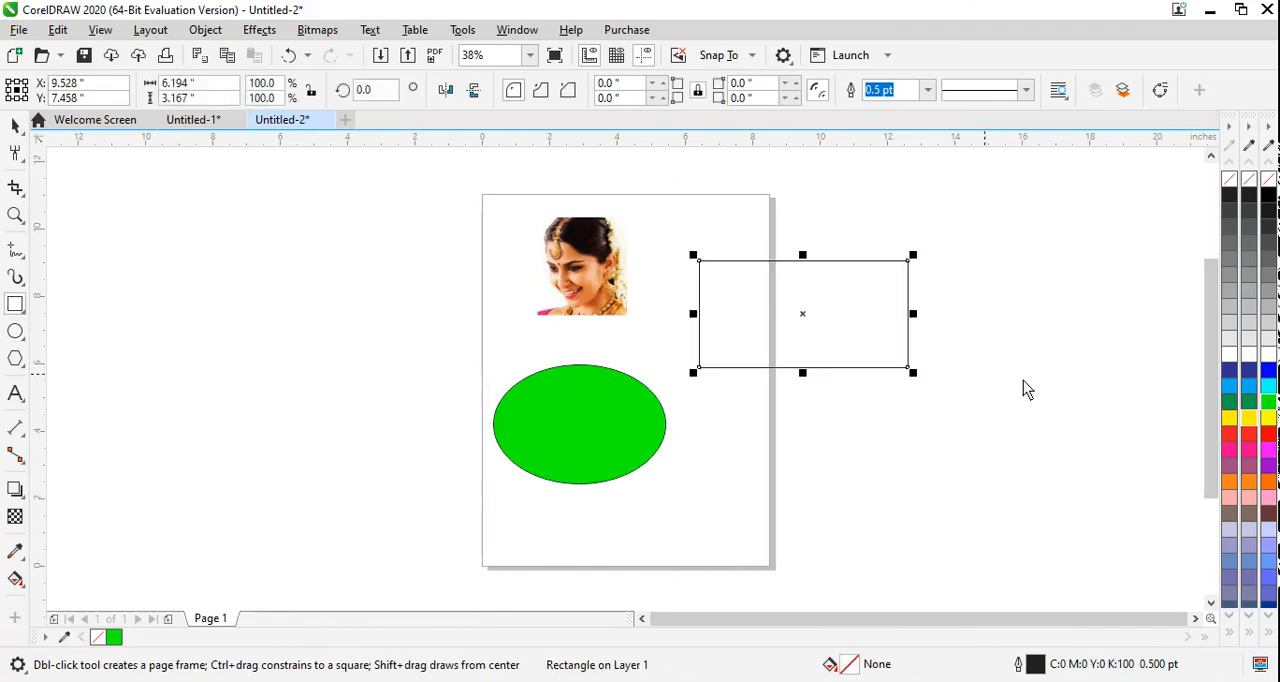
click(1268, 370)
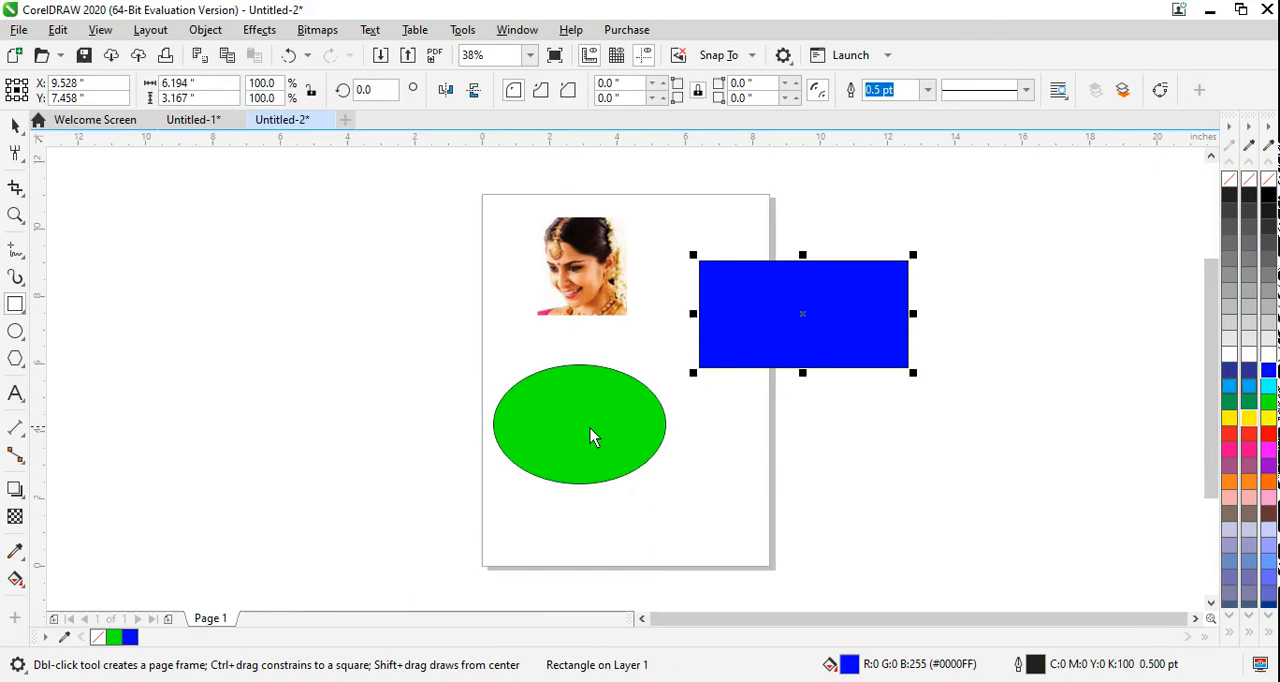
Step: Slice the green ellipse with the Knife tool, using a short straight cut inward from its upper edge
click(16, 190)
click(62, 206)
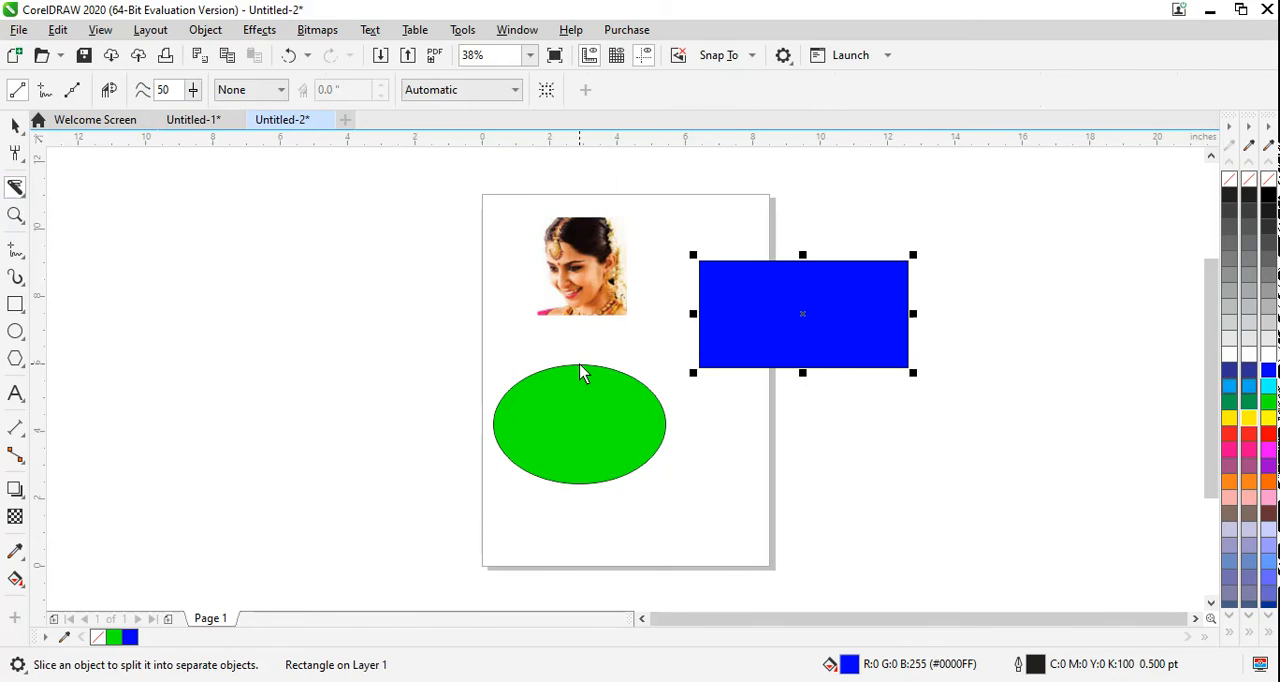
drag(580, 364, 576, 368)
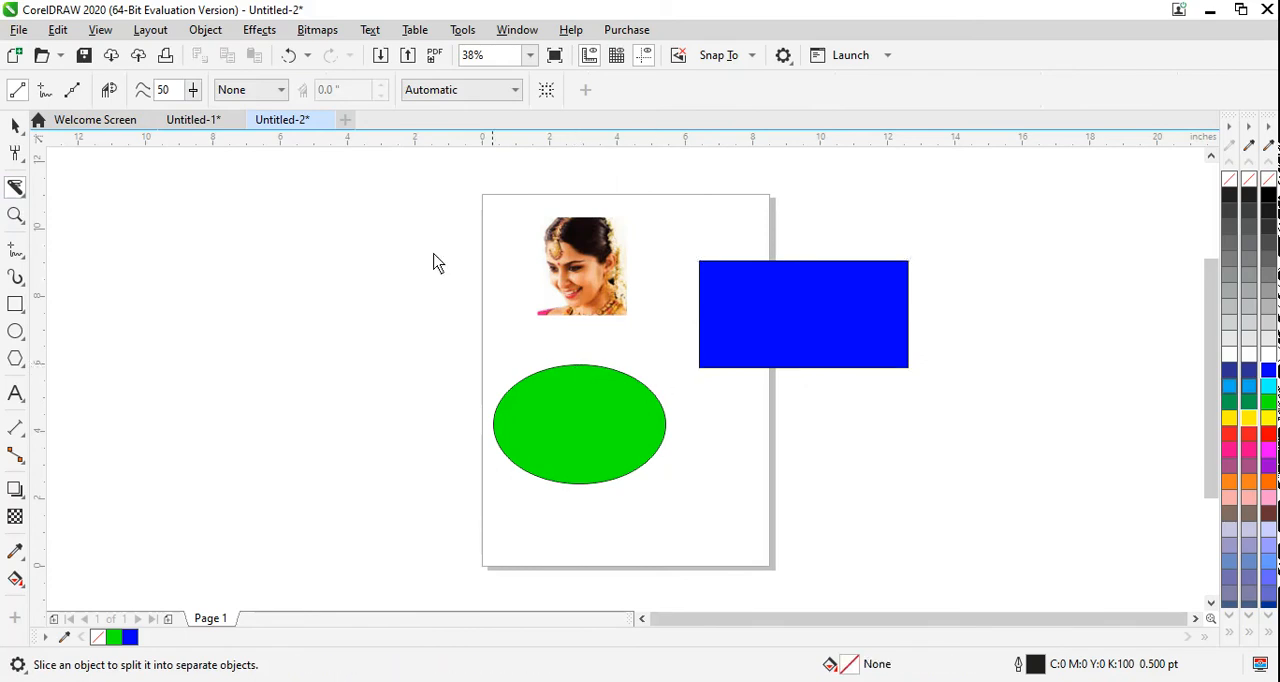
click(602, 371)
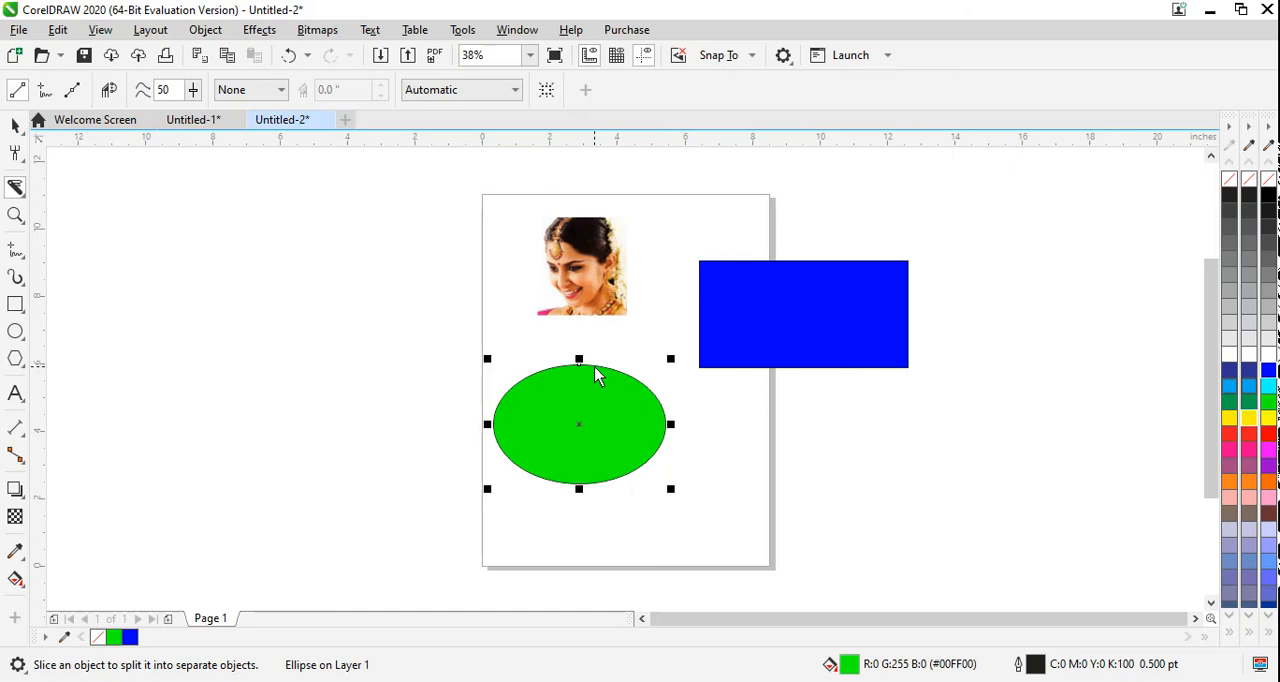
mouse_move(594, 366)
mouse_down()
mouse_move(581, 378)
mouse_move(598, 397)
mouse_move(556, 386)
mouse_move(586, 403)
mouse_up()
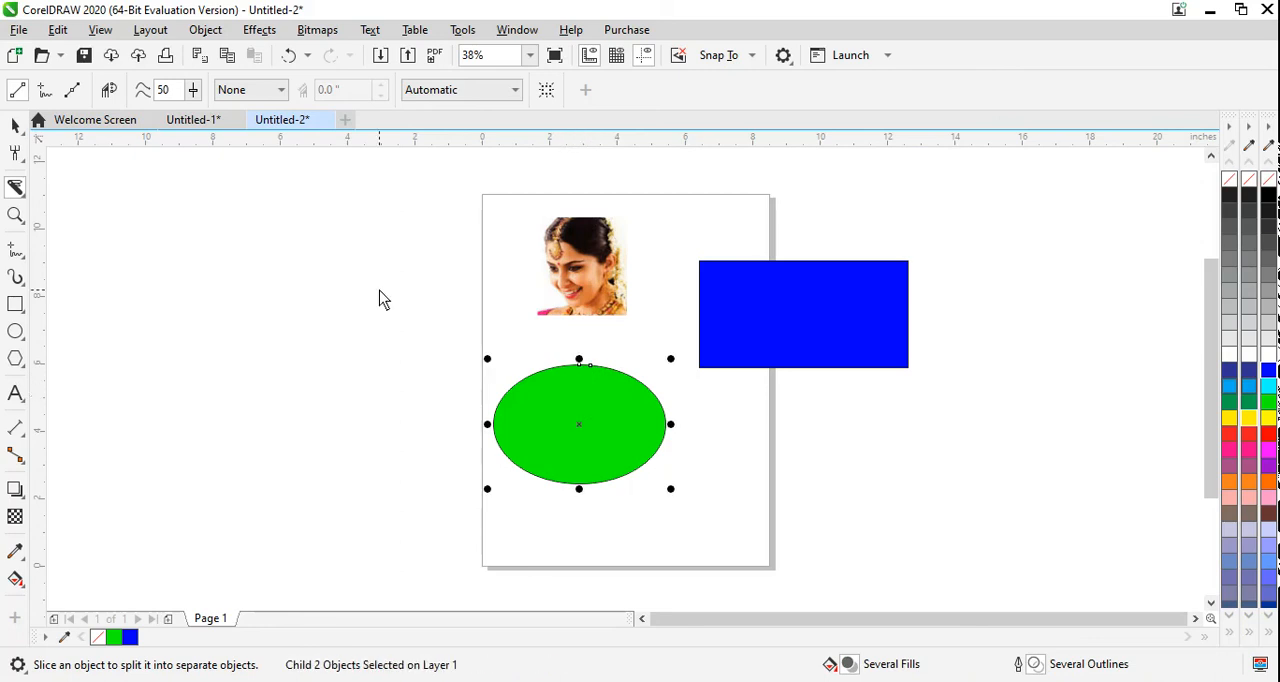
Step: Try another straight Knife cut from the ellipse's upper edge down toward its center
click(16, 188)
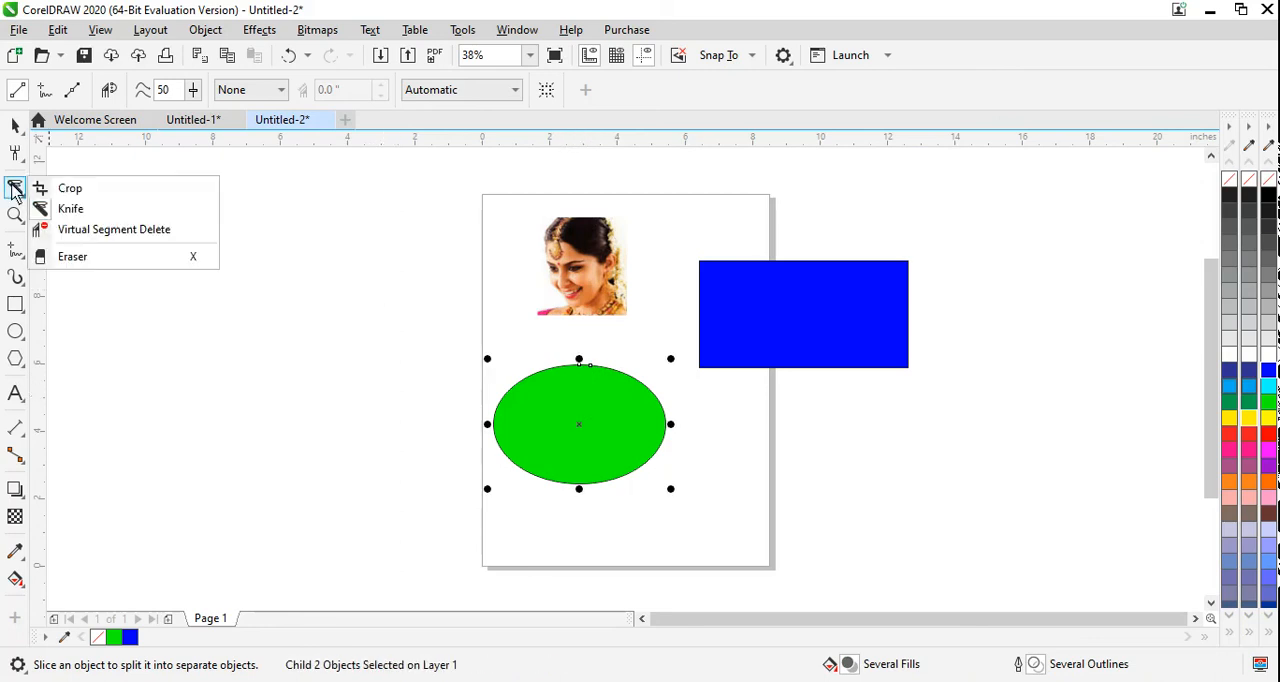
click(52, 210)
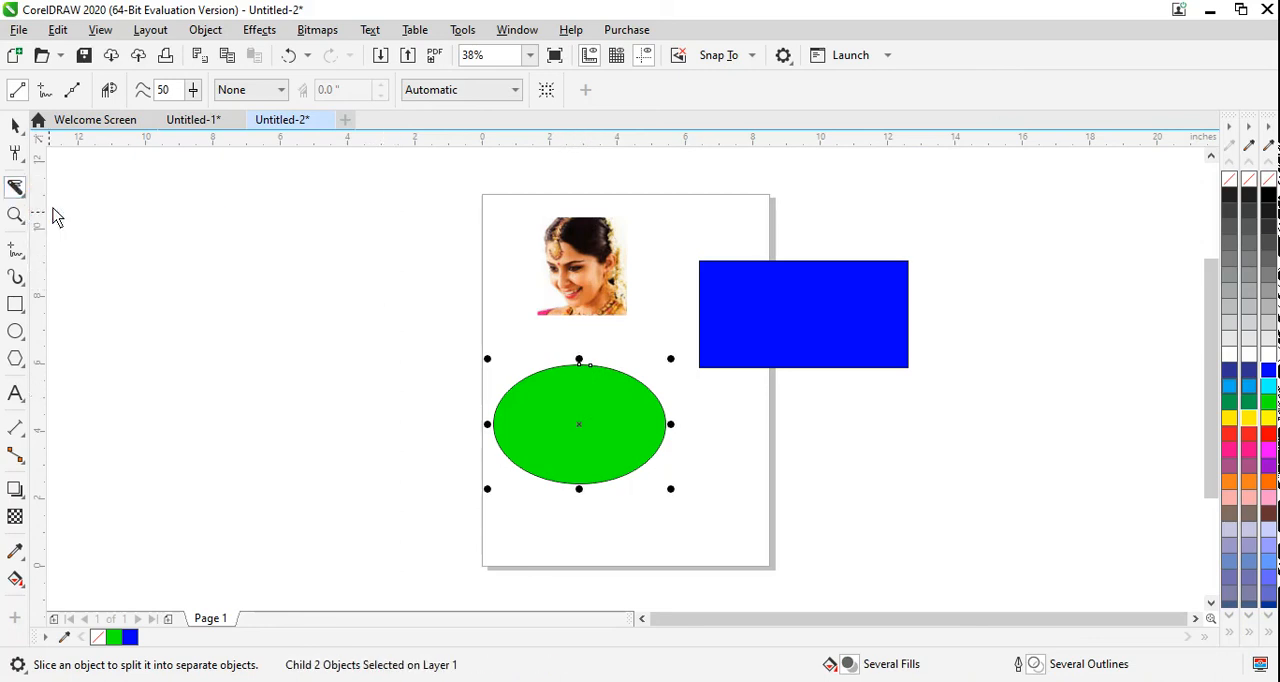
click(591, 366)
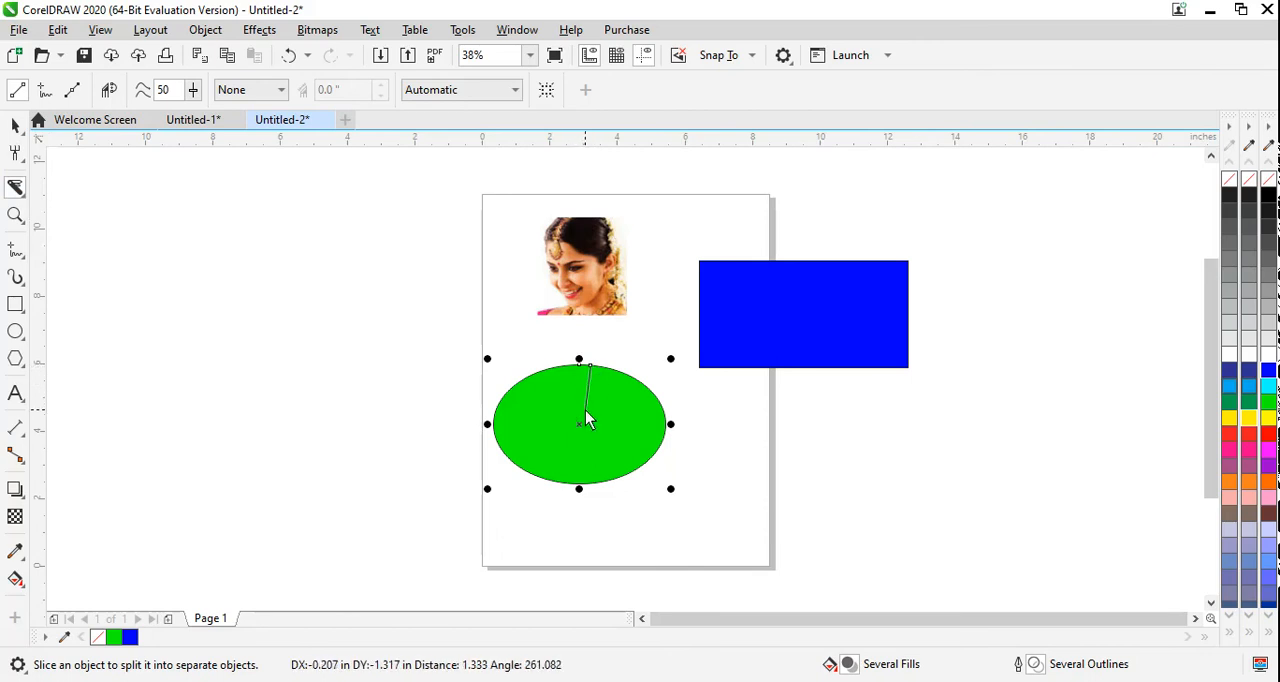
click(588, 415)
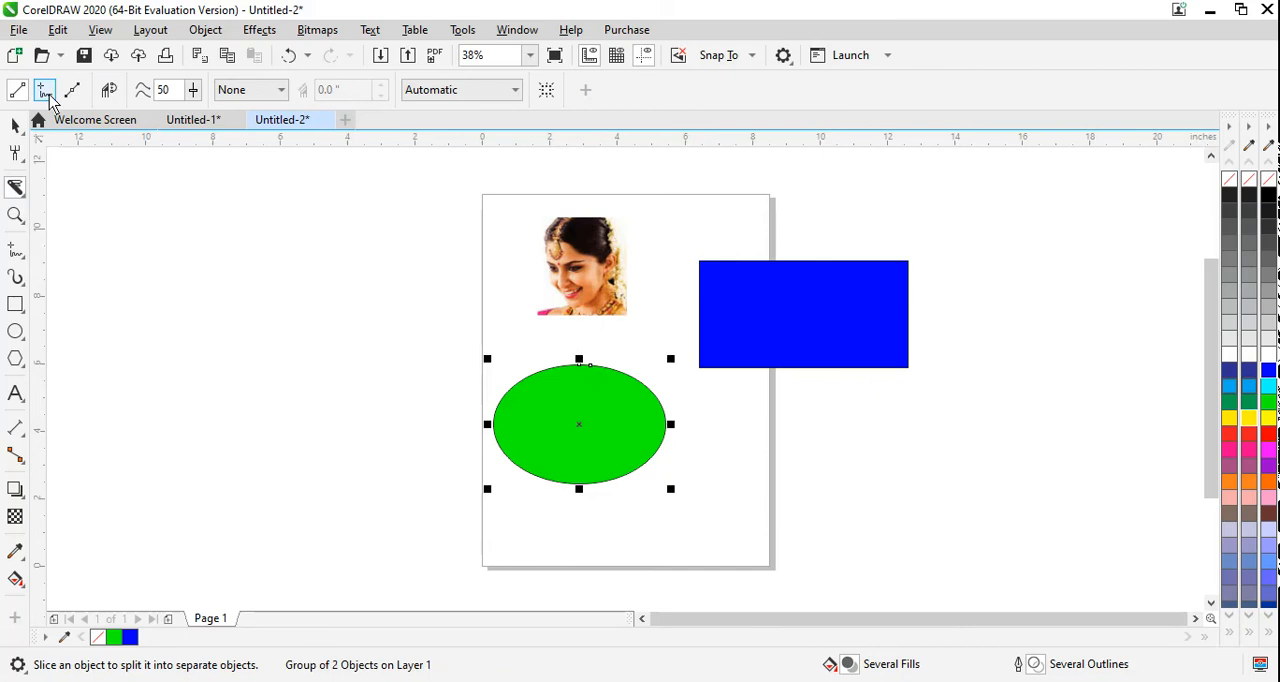
Step: Switch the Knife to freehand mode and slice the green ellipse from its upper edge to its lower edge
click(592, 367)
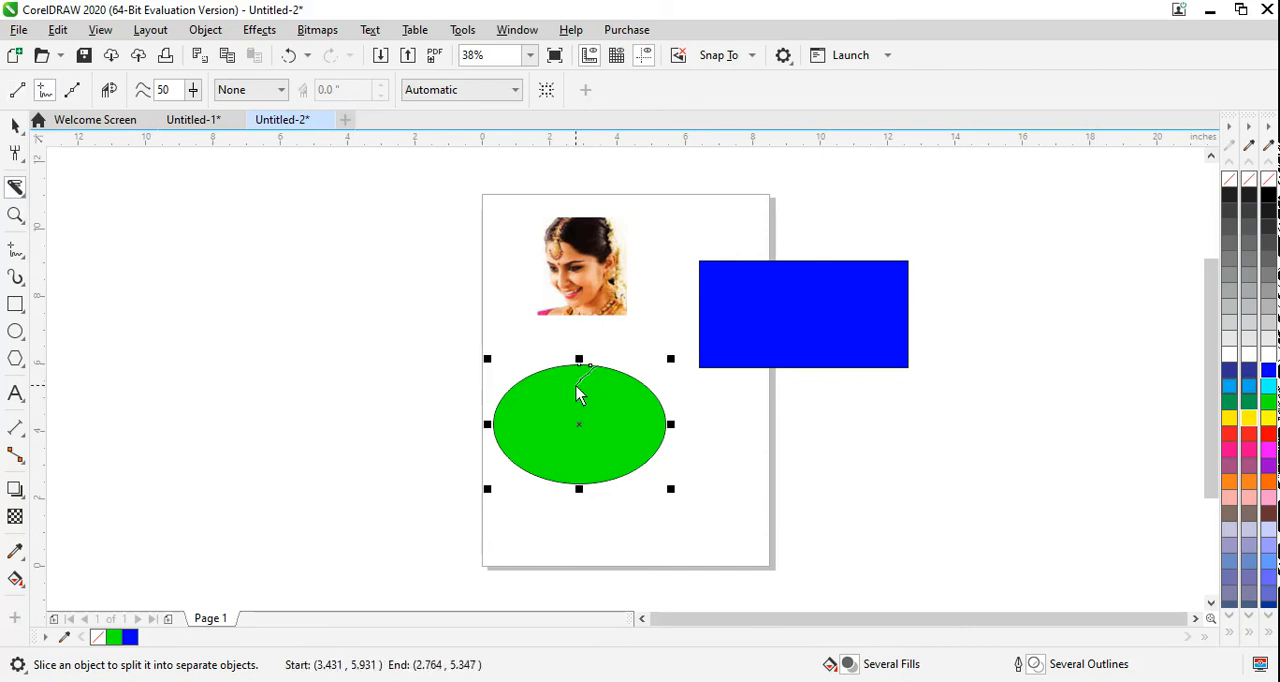
mouse_move(578, 393)
mouse_down()
mouse_move(580, 427)
mouse_move(601, 453)
mouse_move(583, 483)
mouse_move(580, 362)
mouse_up()
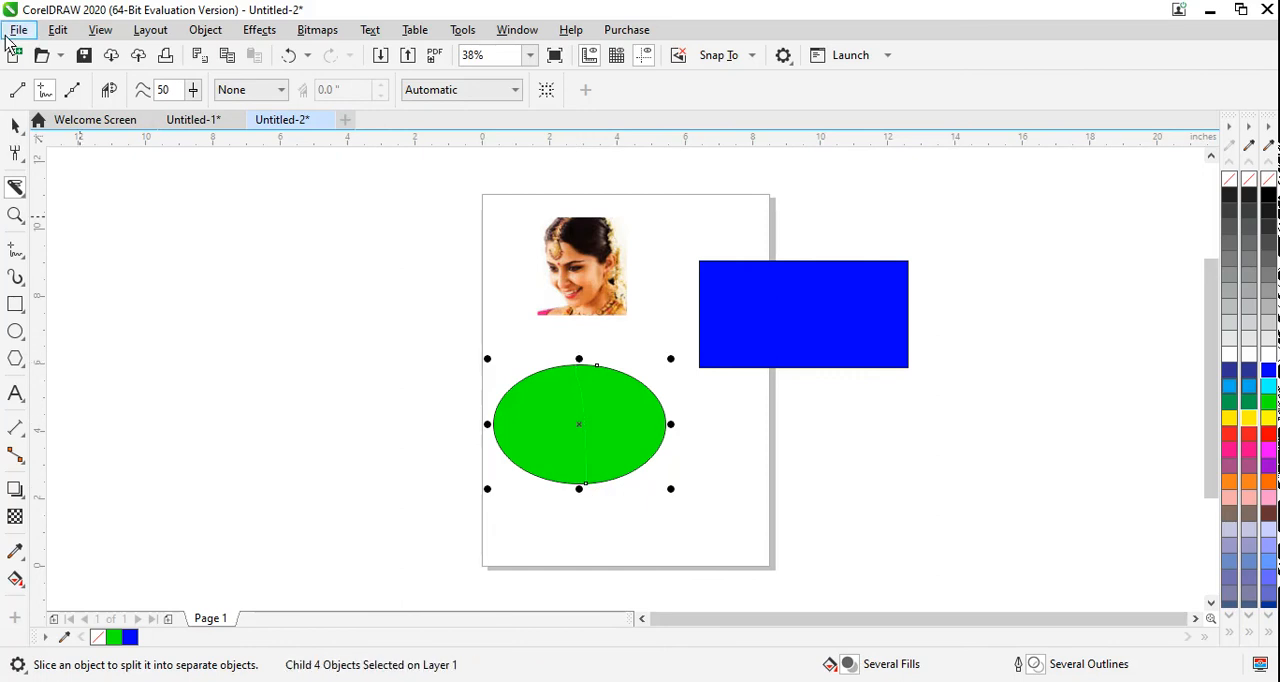
Step: Delete the green ellipse and move the blue rectangle into the empty space on the page below the photo
click(15, 125)
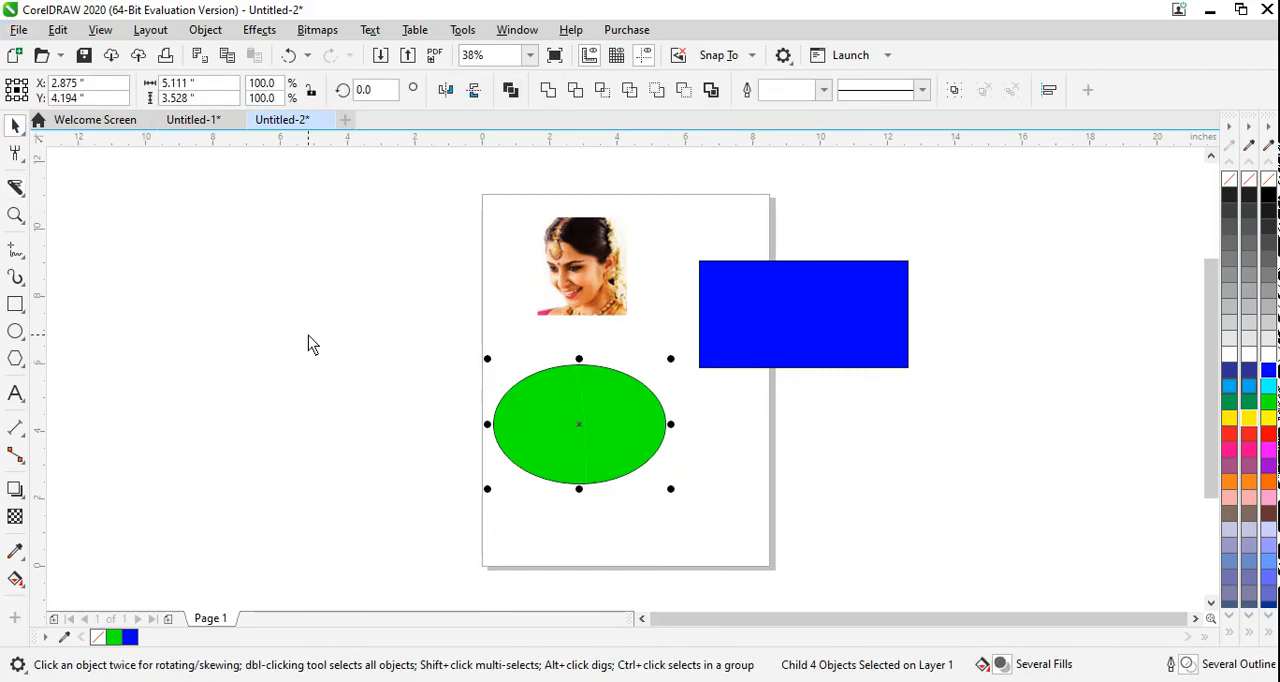
key(Delete)
click(777, 334)
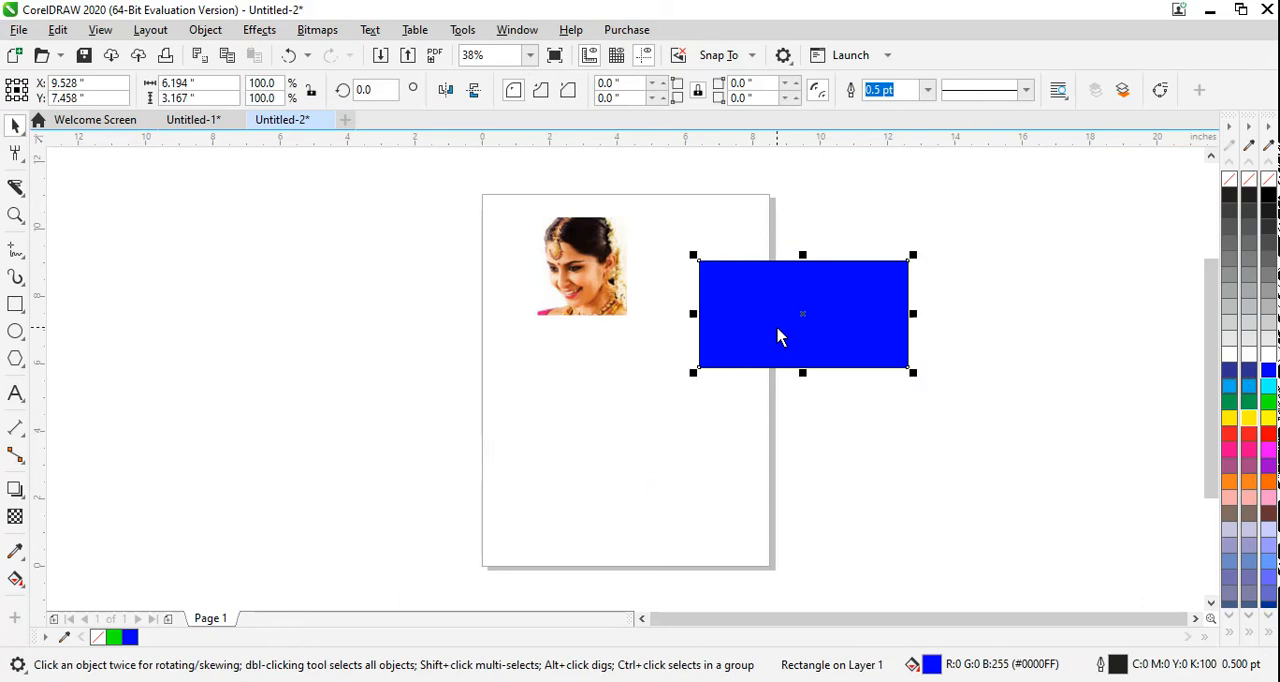
drag(777, 334, 580, 441)
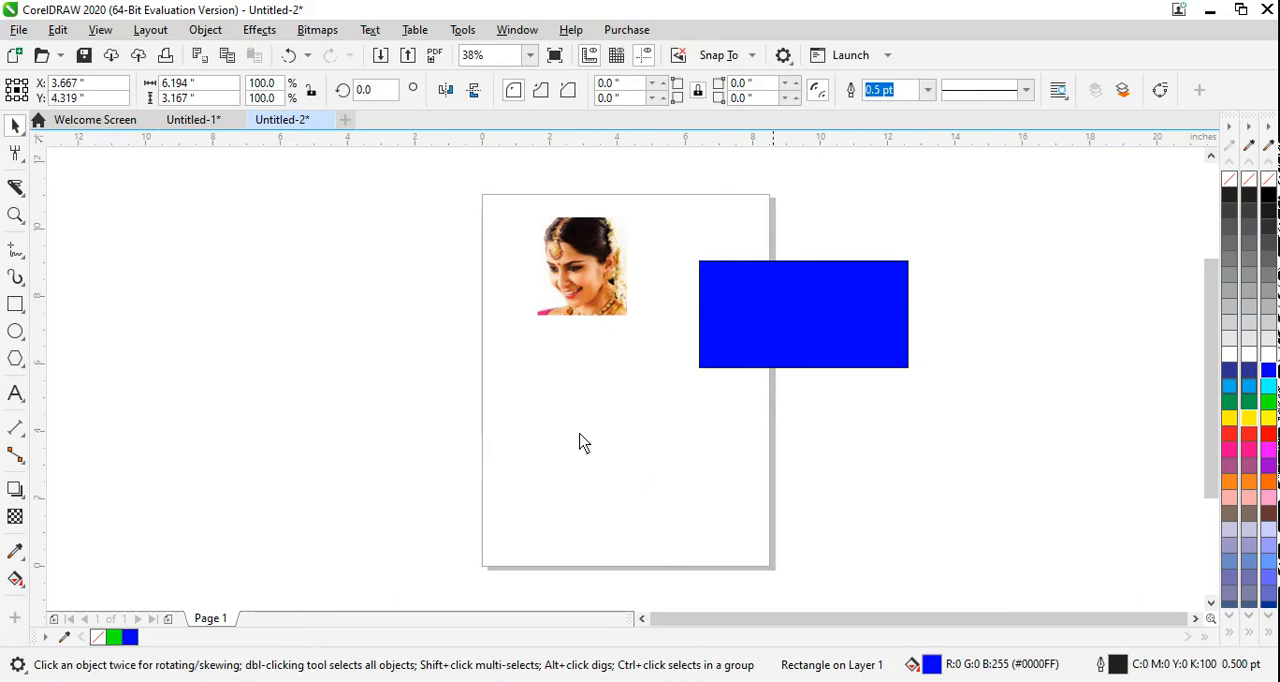
Step: Slice the blue rectangle in two with a wavy freehand Knife cut from its upper edge to its lower edge
click(15, 187)
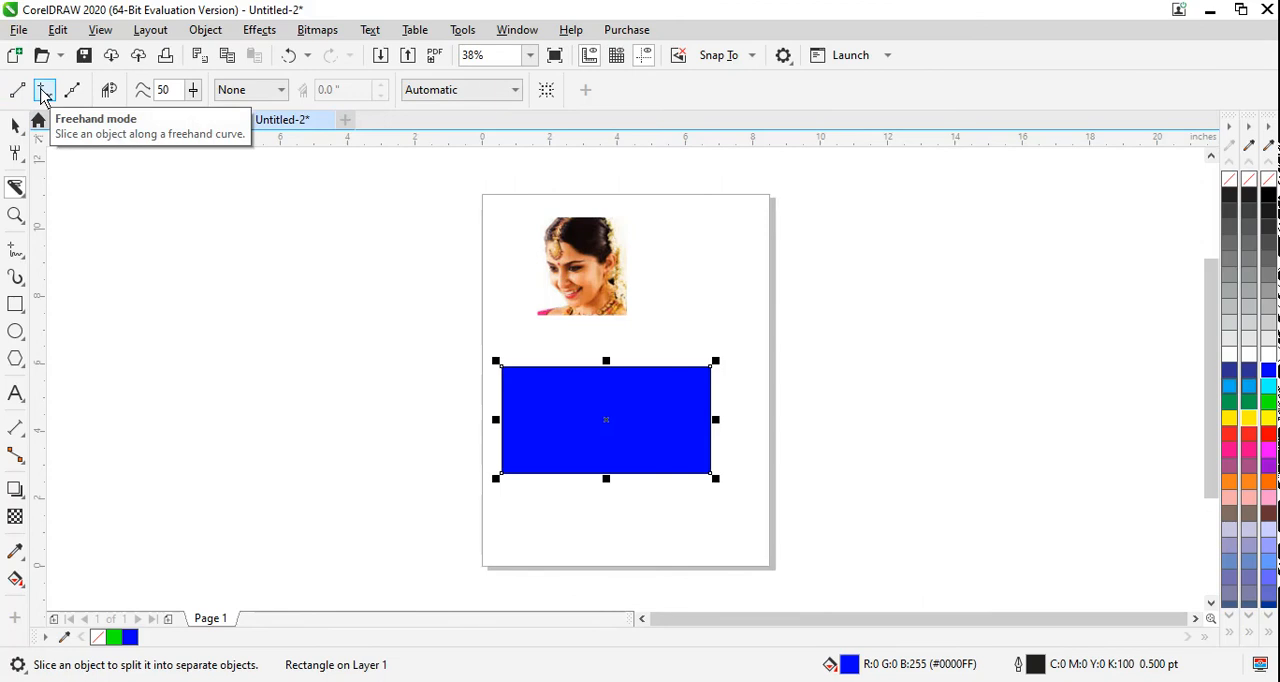
click(108, 95)
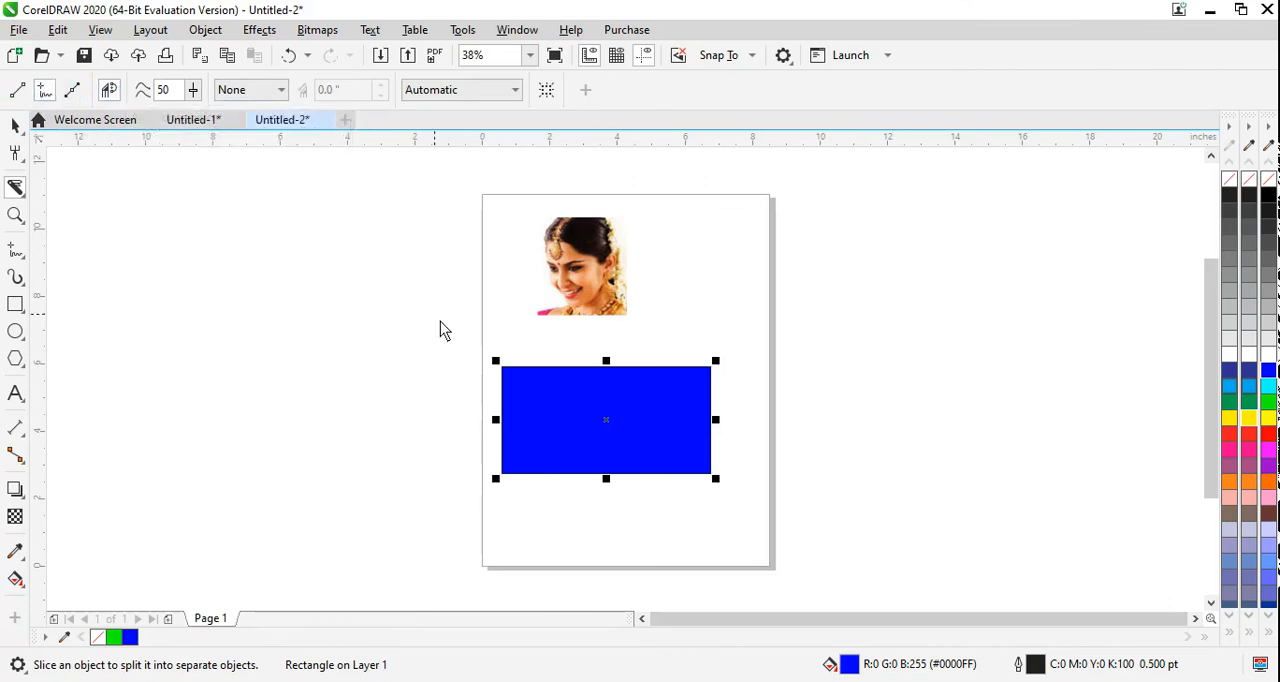
mouse_move(590, 376)
mouse_down()
mouse_move(613, 396)
mouse_move(585, 428)
mouse_move(616, 449)
mouse_move(594, 486)
mouse_up()
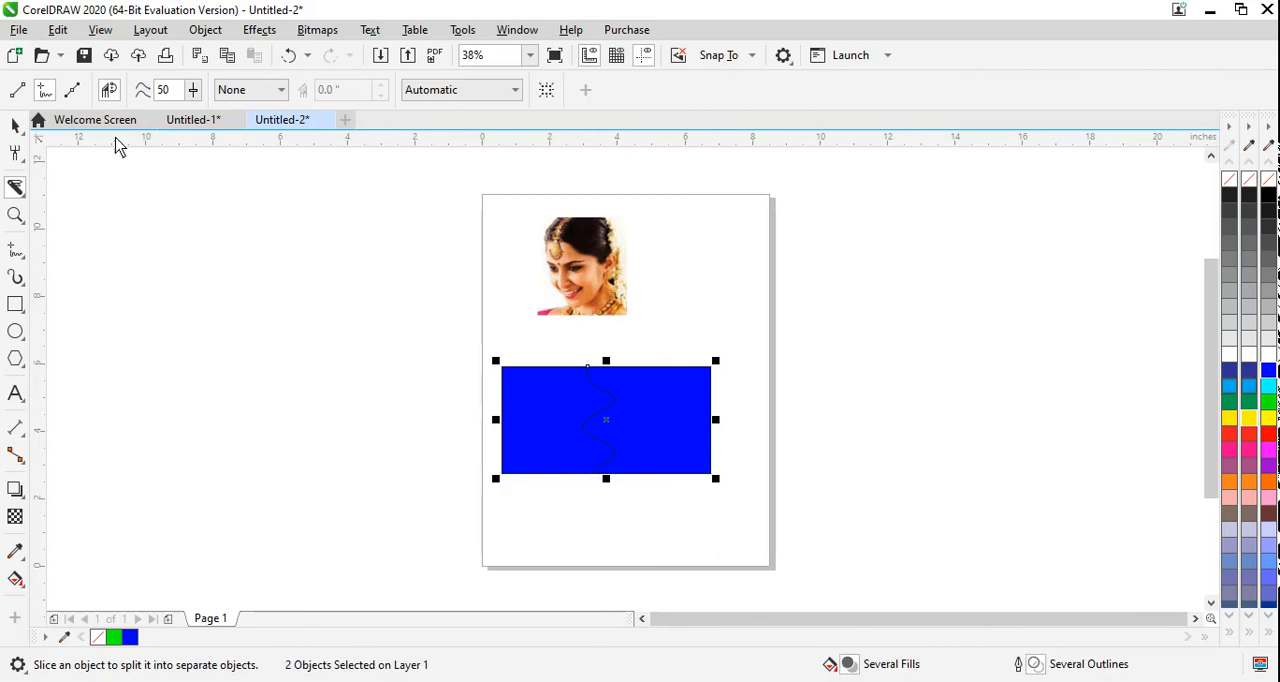
Step: Separate the blue pieces, moving one beyond the page's left edge and the other across its upper right edge
click(15, 125)
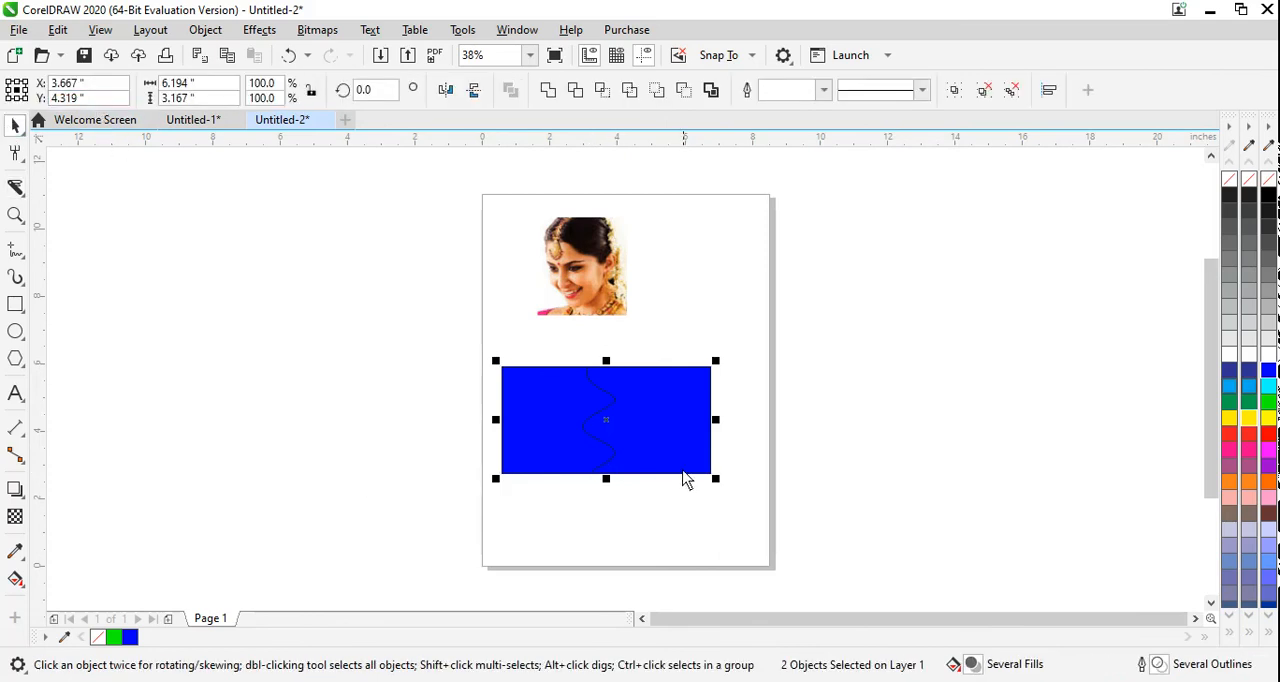
click(680, 439)
click(788, 448)
drag(709, 437, 826, 444)
drag(560, 434, 404, 358)
drag(782, 452, 825, 292)
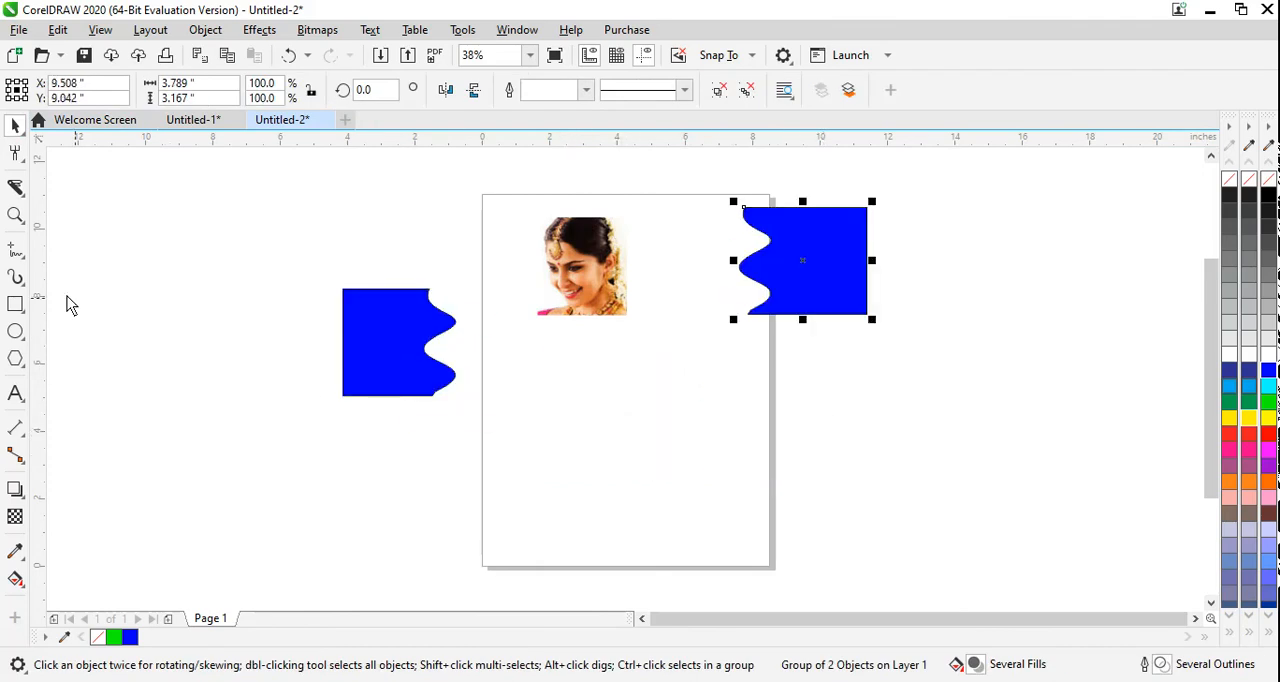
Step: Draw an ellipse about 6.64 by 3.92 inches on the page below the photo and fill it red
click(15, 332)
drag(508, 390, 741, 531)
click(1268, 436)
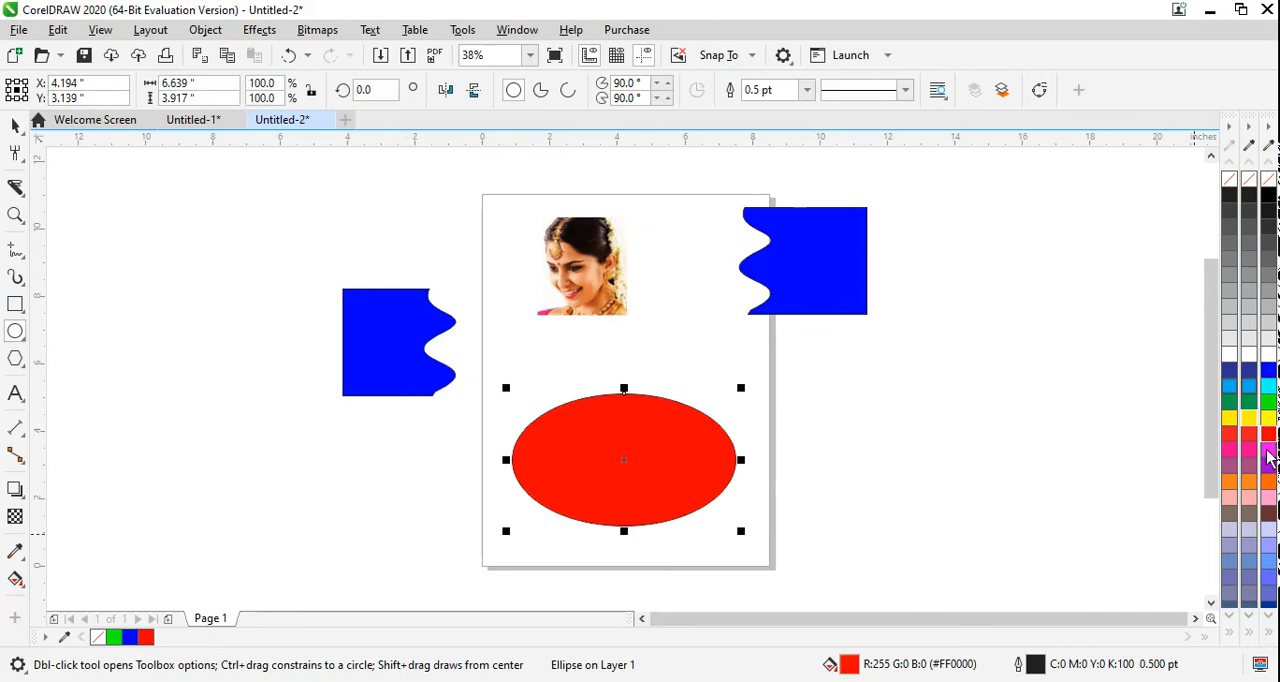
Step: Try a freehand Knife cut at the red ellipse's upper edge and shift the ellipse slightly upward
click(19, 255)
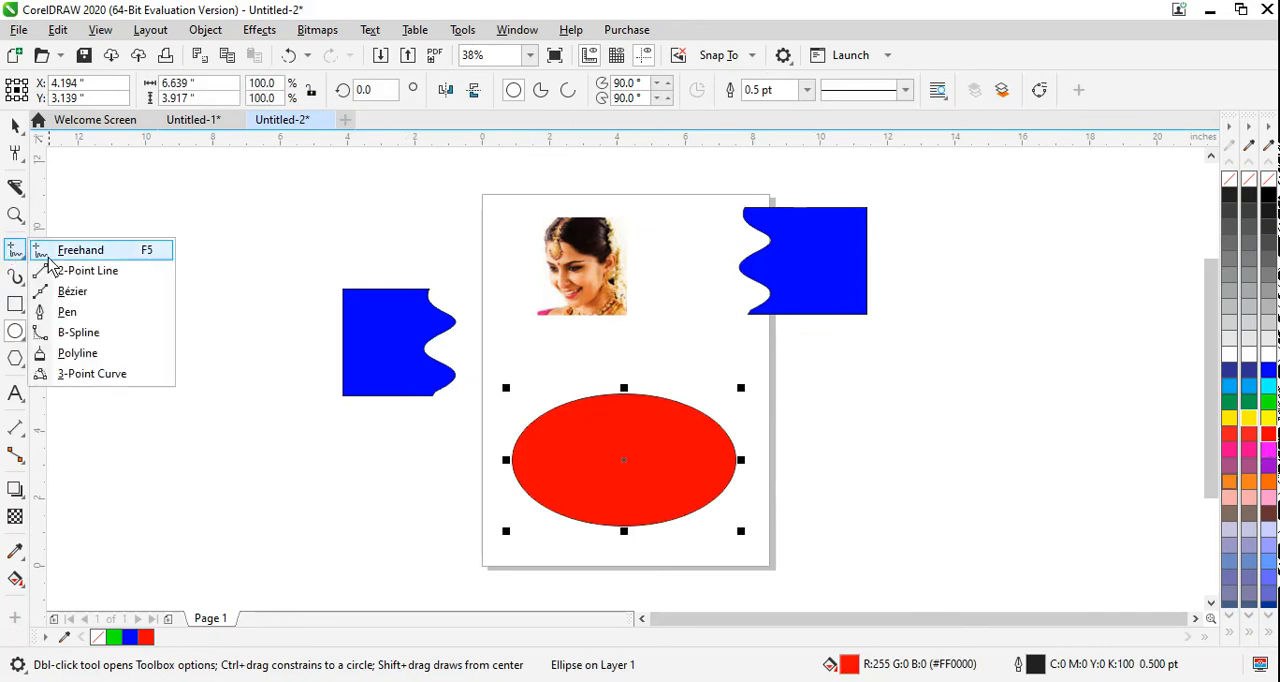
mouse_move(19, 191)
click(66, 210)
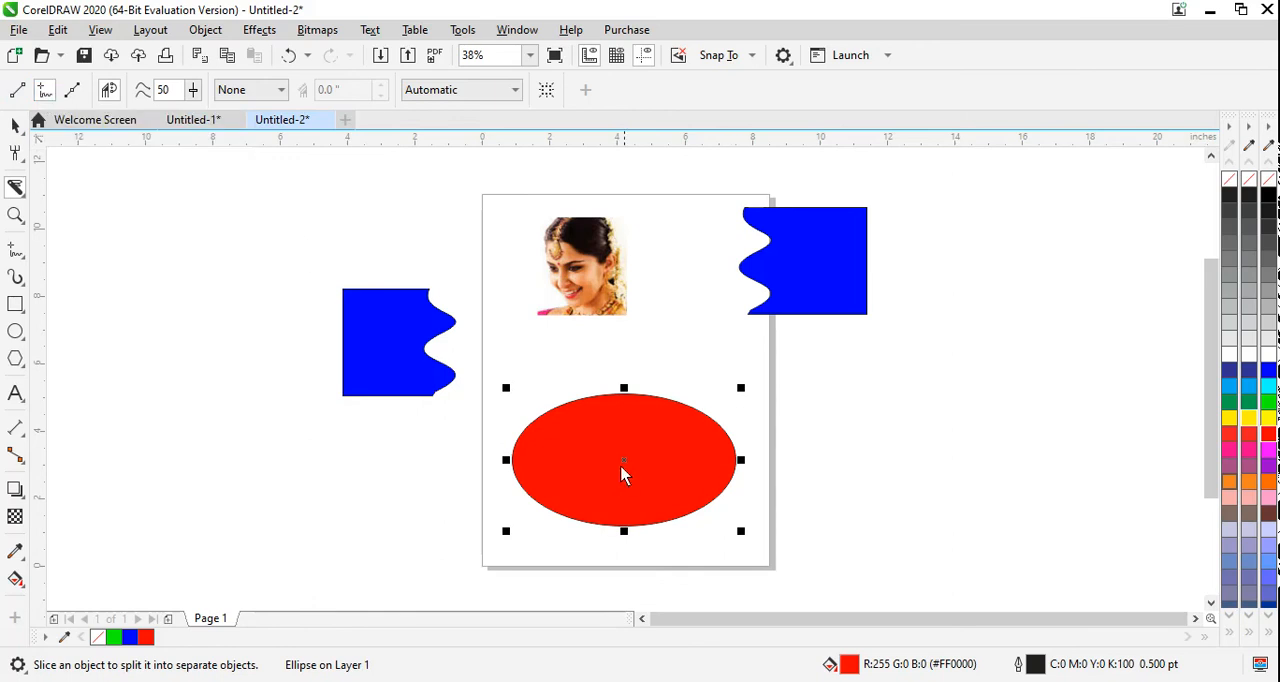
mouse_move(644, 394)
mouse_down()
mouse_move(657, 428)
mouse_move(633, 450)
mouse_move(656, 476)
mouse_move(637, 493)
mouse_move(655, 507)
mouse_move(646, 523)
mouse_move(613, 506)
mouse_move(611, 486)
mouse_move(643, 475)
mouse_move(604, 437)
mouse_move(619, 405)
mouse_up()
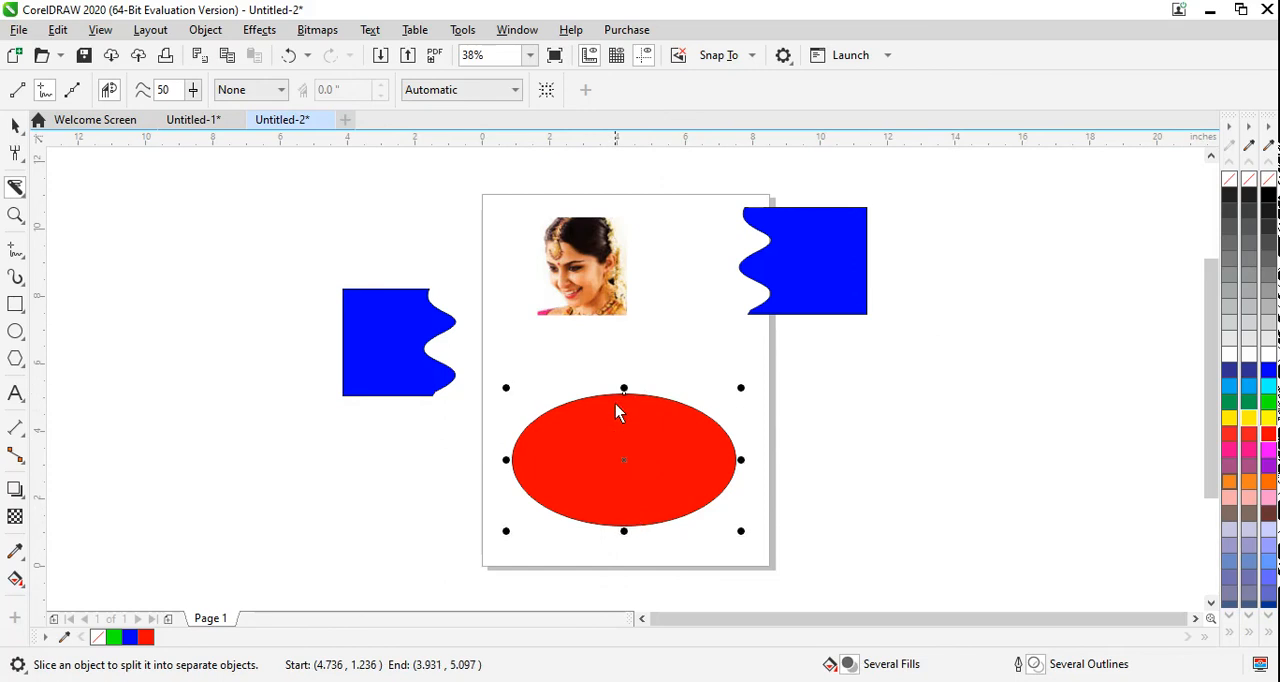
click(15, 125)
click(791, 512)
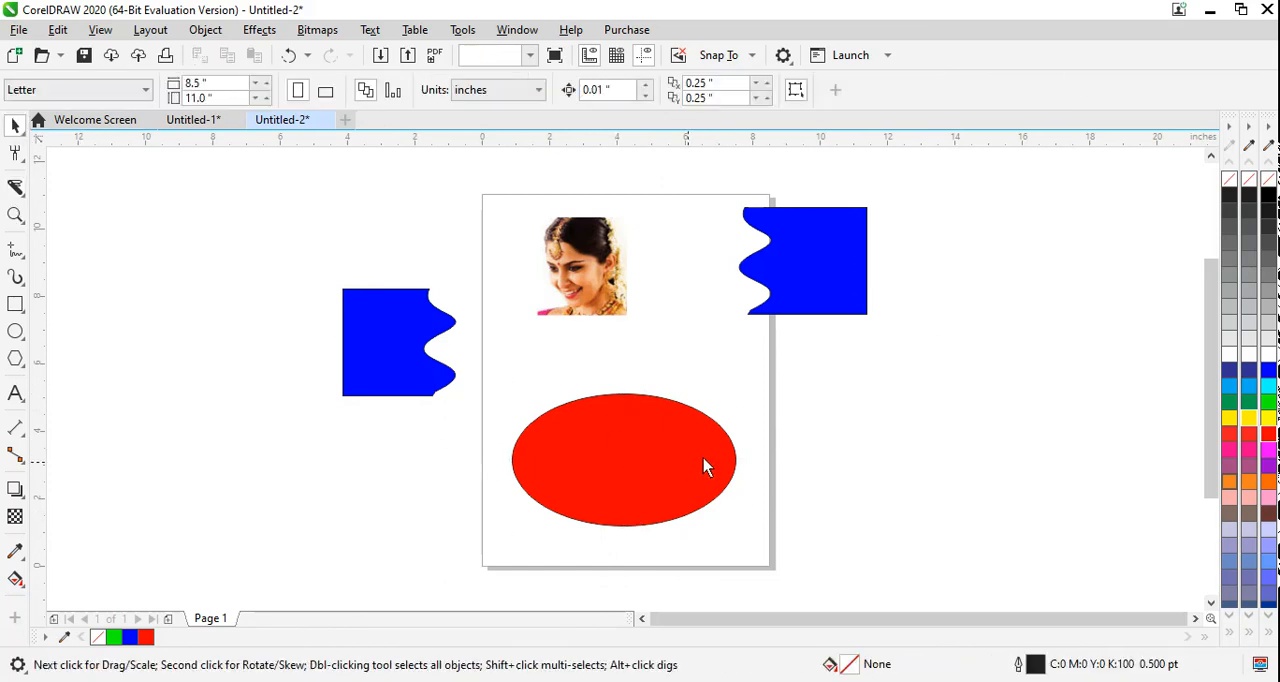
drag(685, 462, 646, 430)
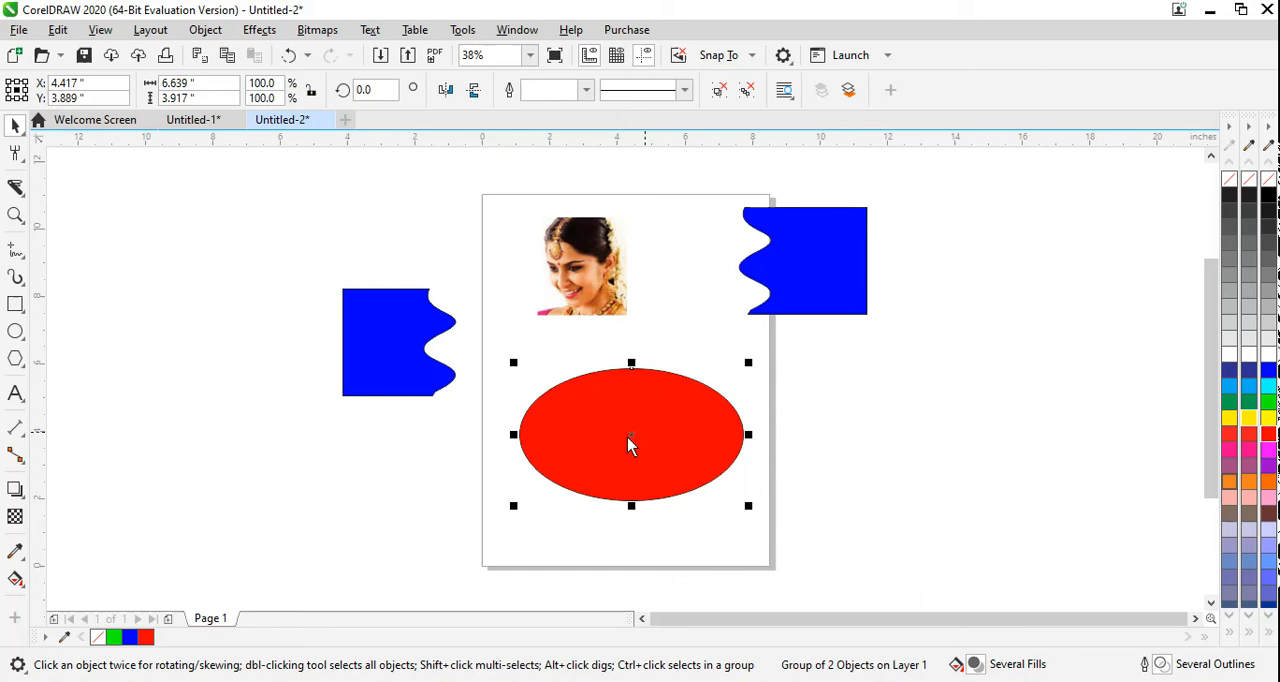
Step: Slice the red ellipse with a wavy freehand Knife cut from top to bottom and try to pull its parts apart
click(15, 189)
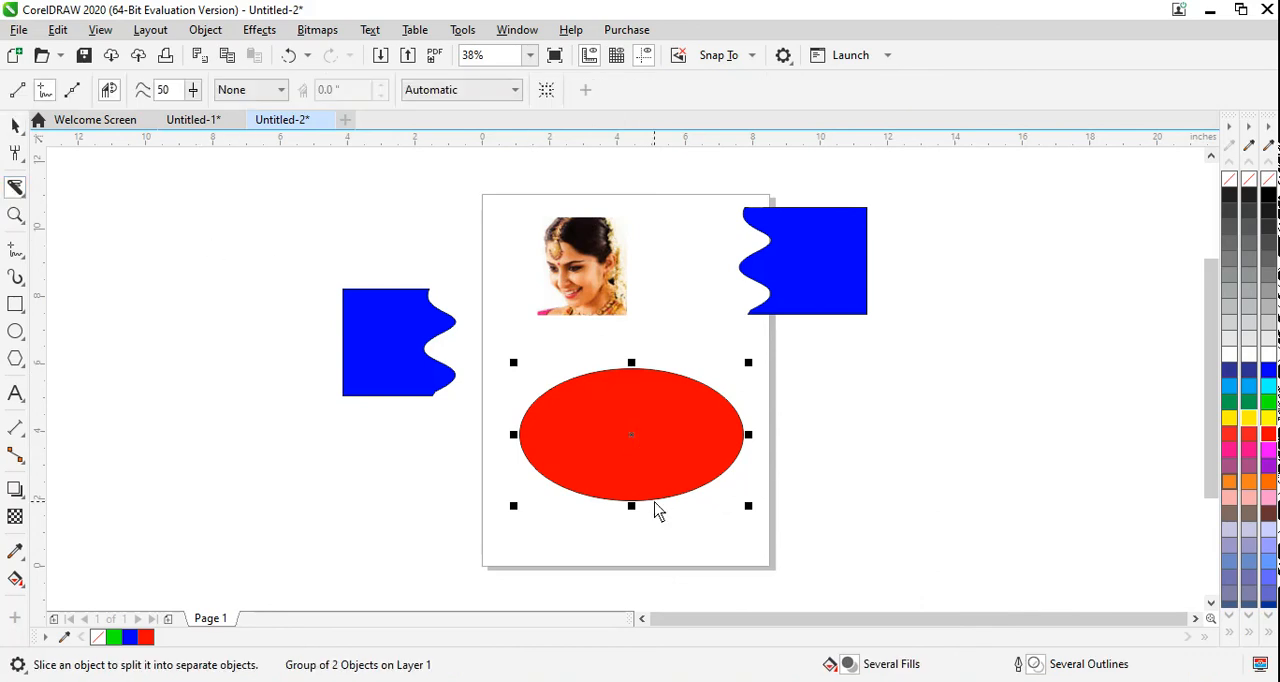
mouse_move(615, 374)
mouse_down()
mouse_move(643, 397)
mouse_move(631, 415)
mouse_move(658, 443)
mouse_move(641, 463)
mouse_move(654, 521)
mouse_up()
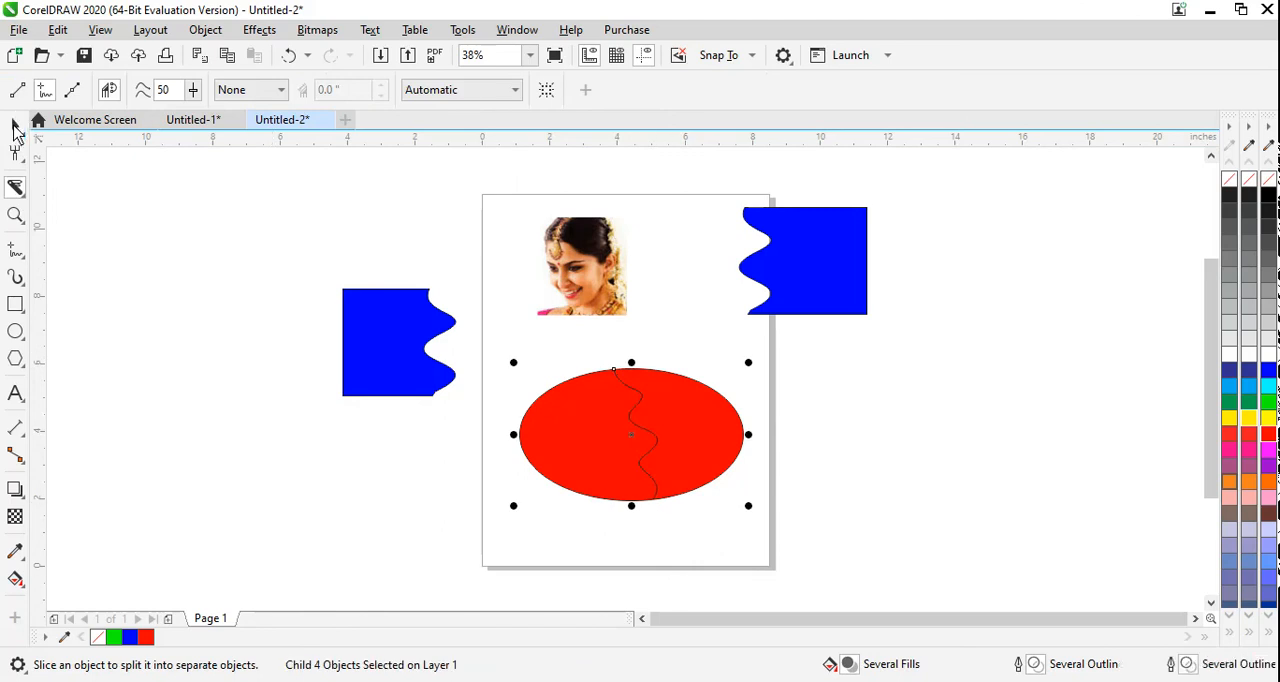
click(15, 121)
click(866, 548)
drag(697, 445, 801, 457)
key(Escape)
drag(651, 463, 528, 447)
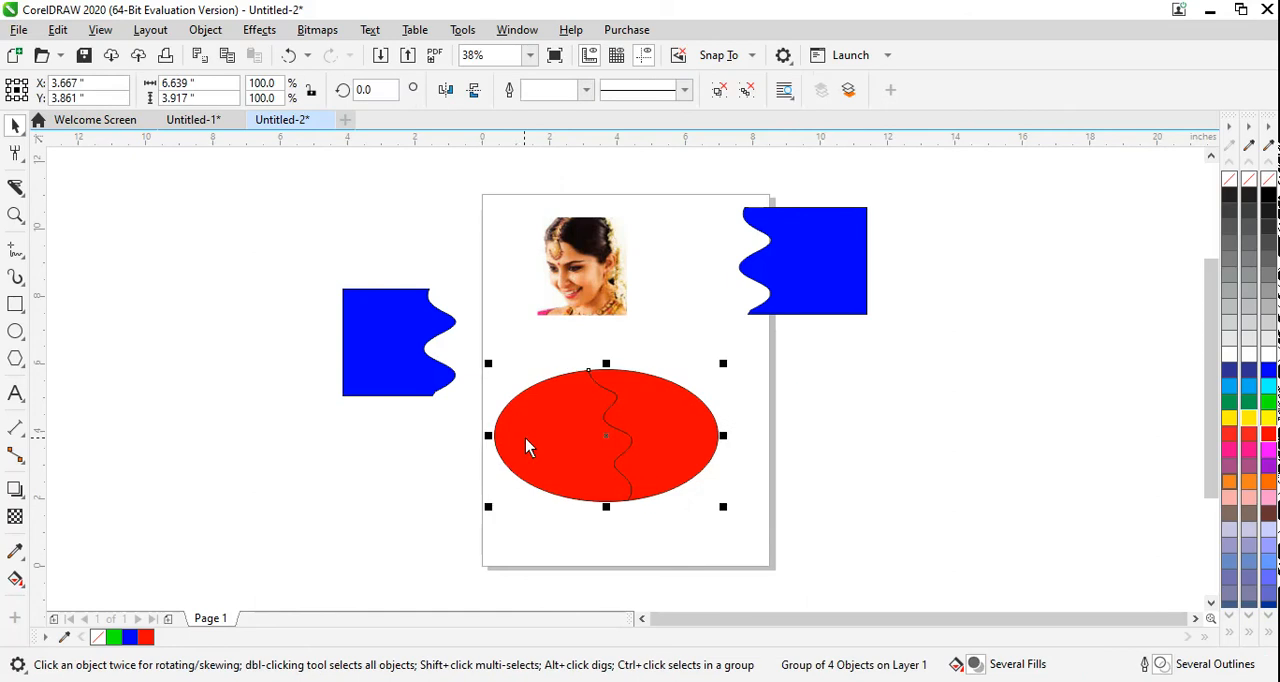
Step: Delete the sliced red ellipse from the page
click(857, 507)
click(627, 412)
key(Delete)
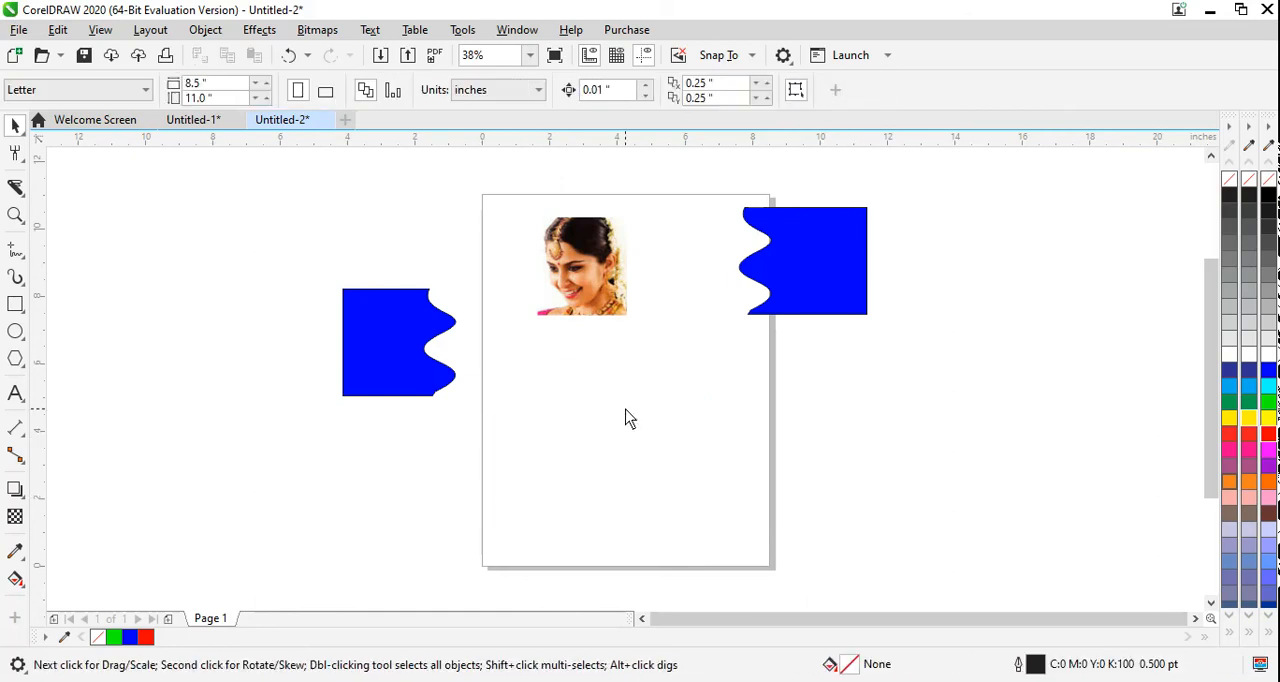
Step: Draw a rectangle about 6.64 by 3.67 inches on the lower part of the page and fill it yellow
click(15, 304)
mouse_move(536, 404)
mouse_down()
mouse_move(777, 522)
mouse_move(760, 528)
mouse_up()
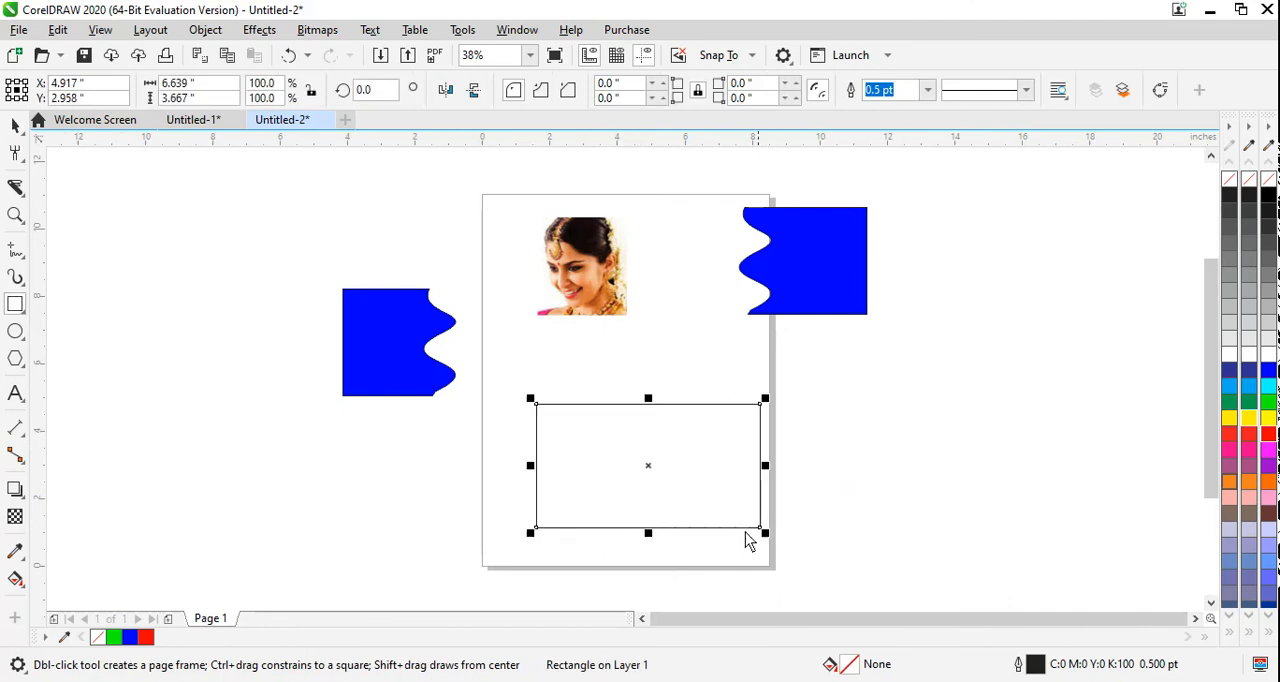
click(1250, 418)
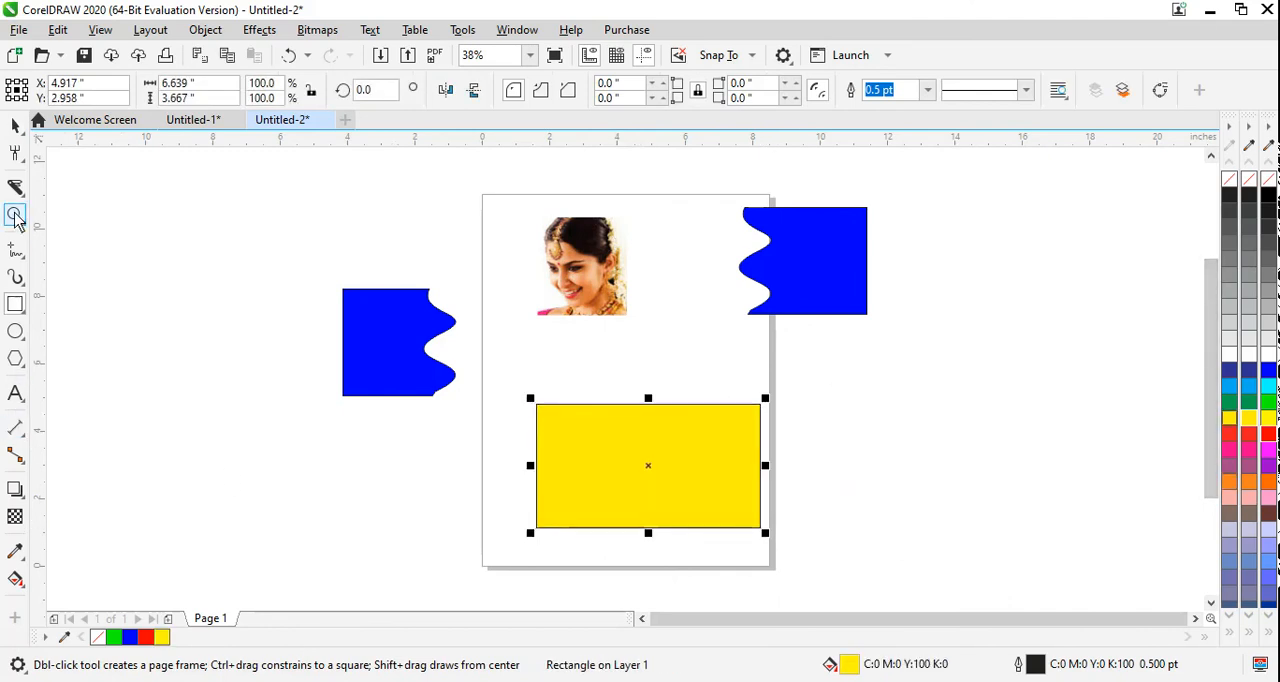
Step: Switch the Knife to 2-point line mode and slice the yellow rectangle diagonally from its upper edge to its lower edge
click(15, 250)
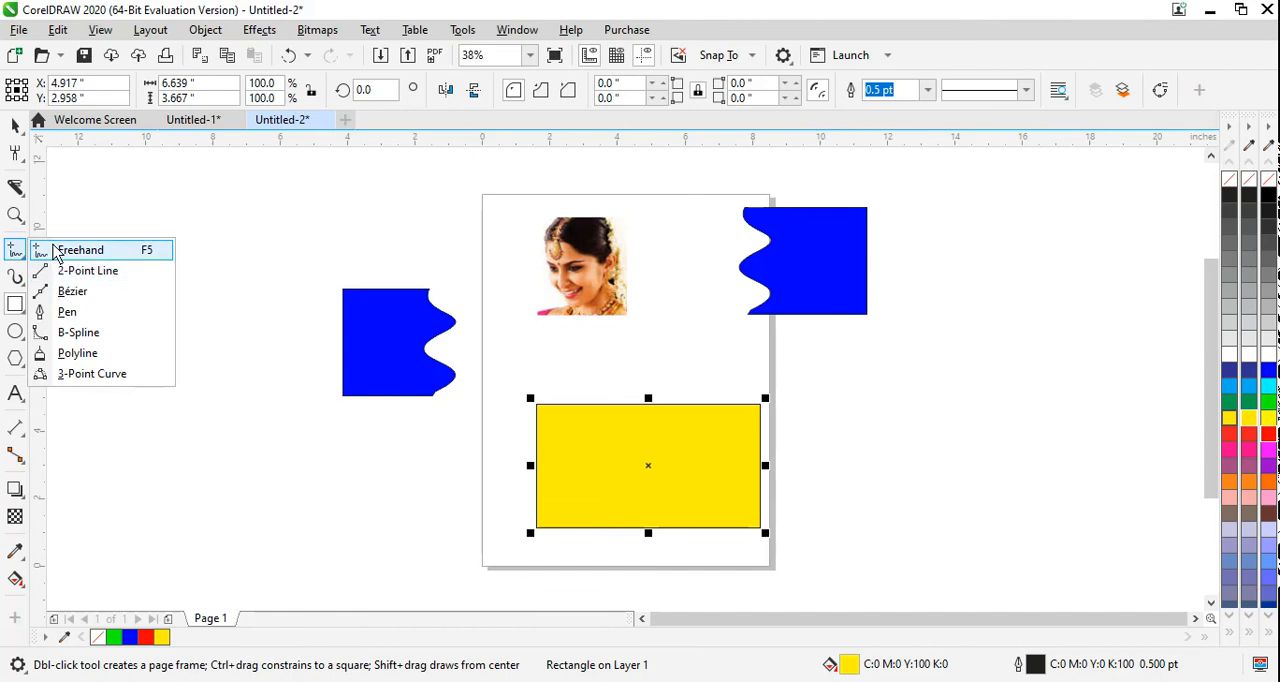
click(15, 187)
click(60, 205)
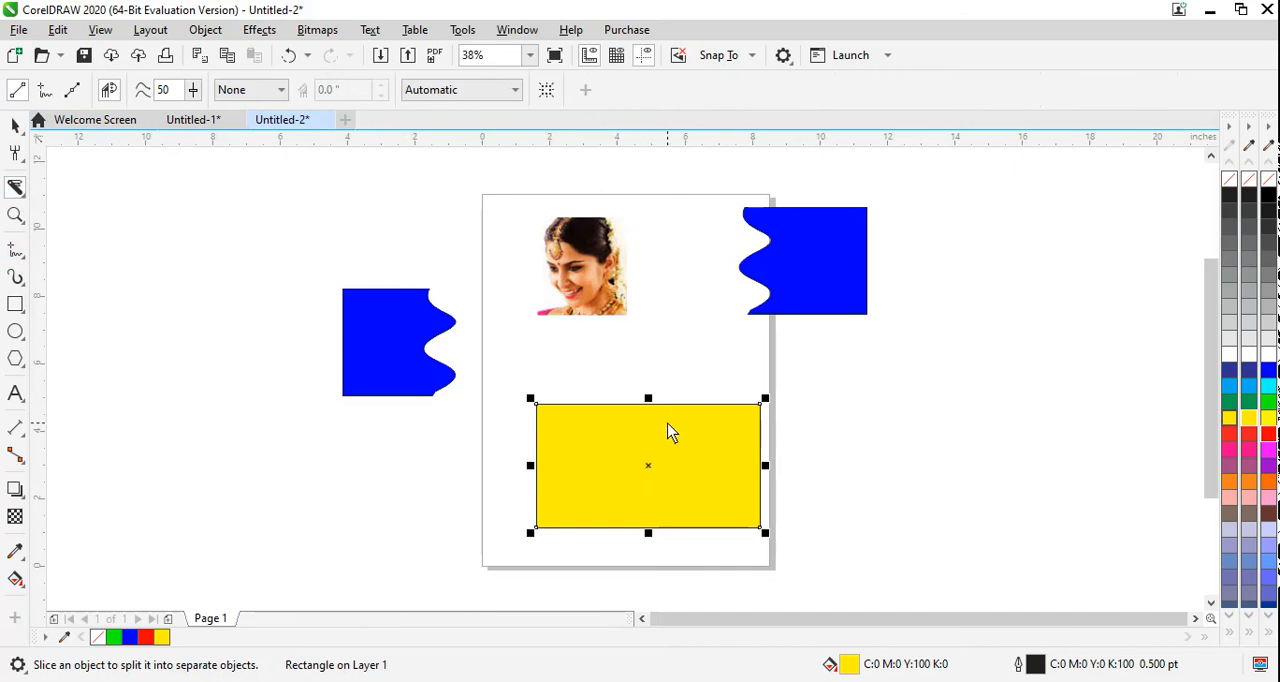
drag(678, 405, 617, 534)
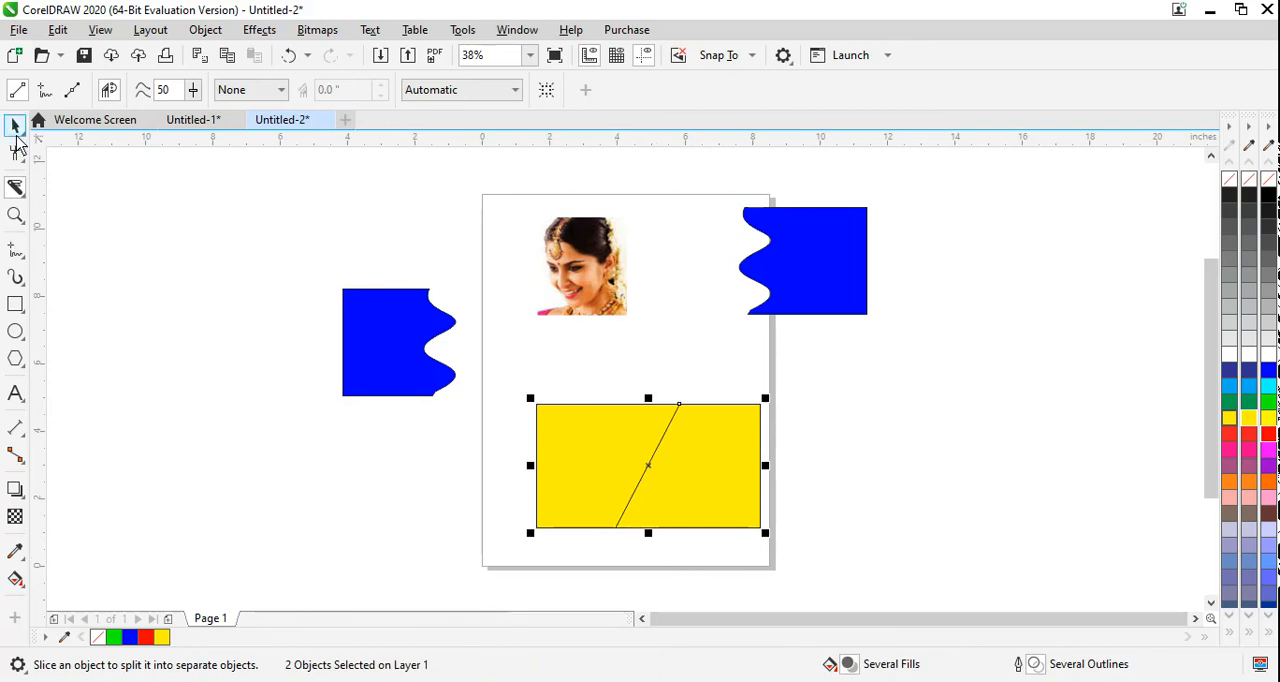
Step: Move the two yellow pieces apart, one toward the page's left side and the other off its right side
click(16, 127)
click(175, 310)
click(620, 489)
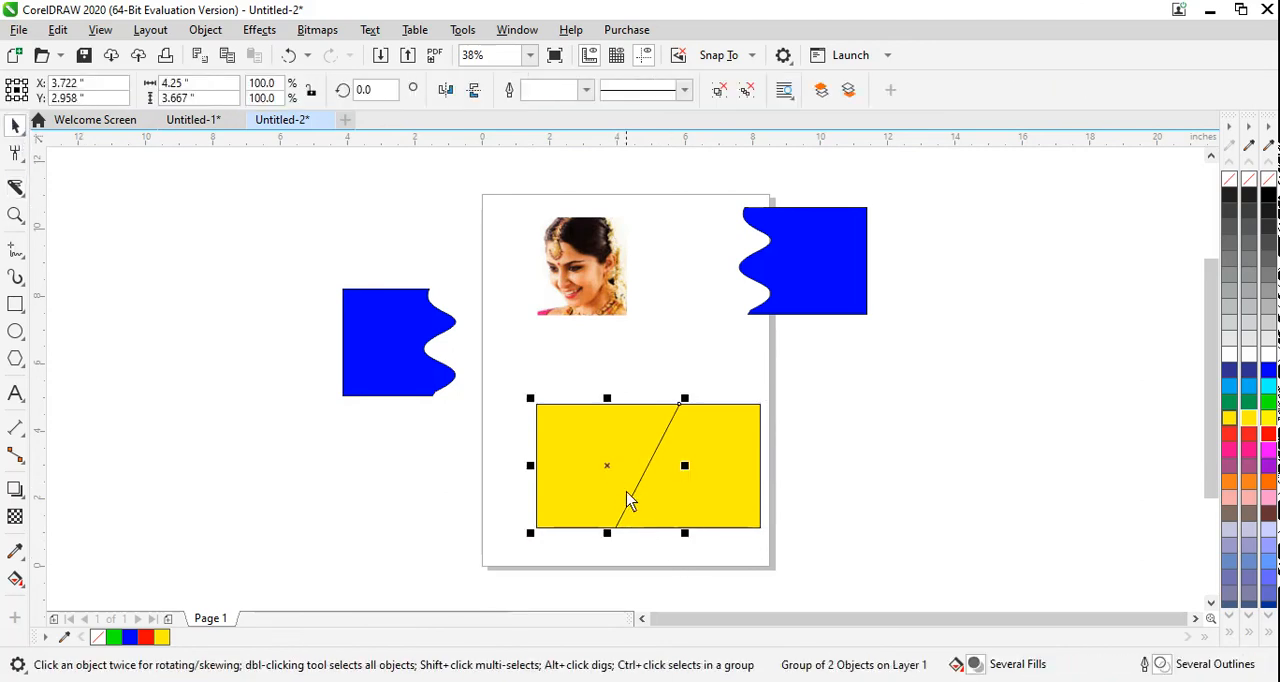
drag(614, 477, 425, 504)
drag(729, 511, 898, 500)
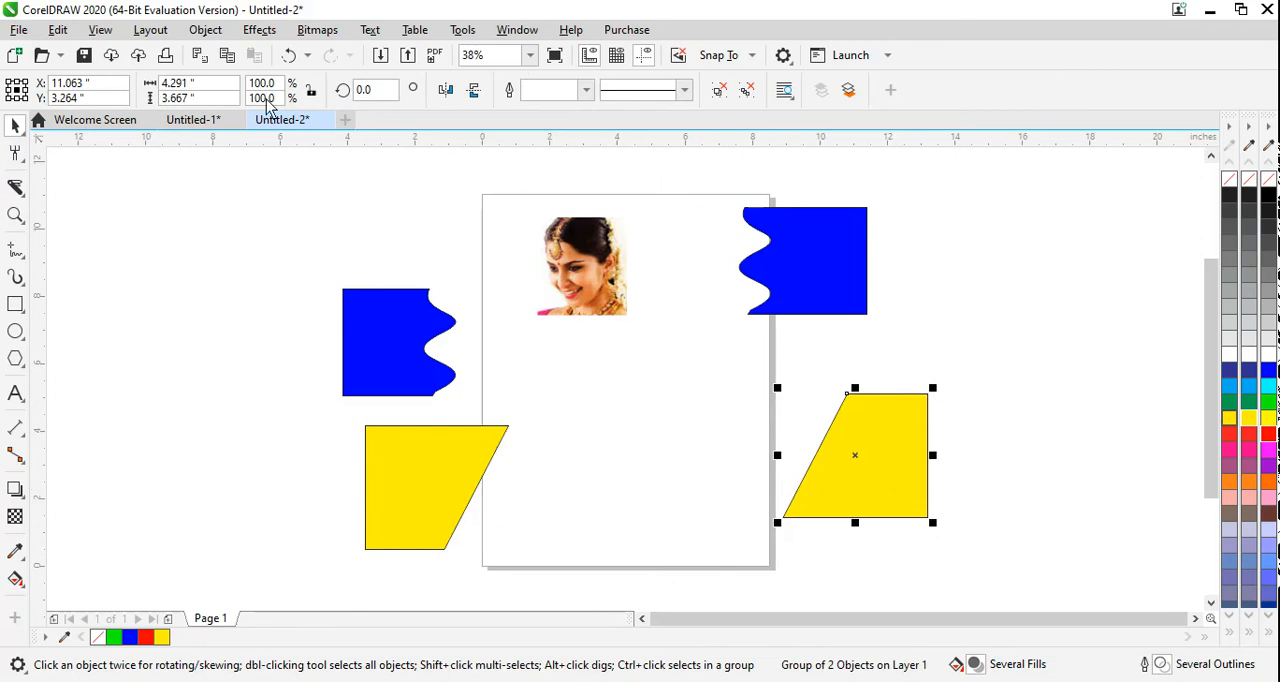
Step: Move the left yellow piece up so that it overlaps the left wavy blue piece
click(15, 189)
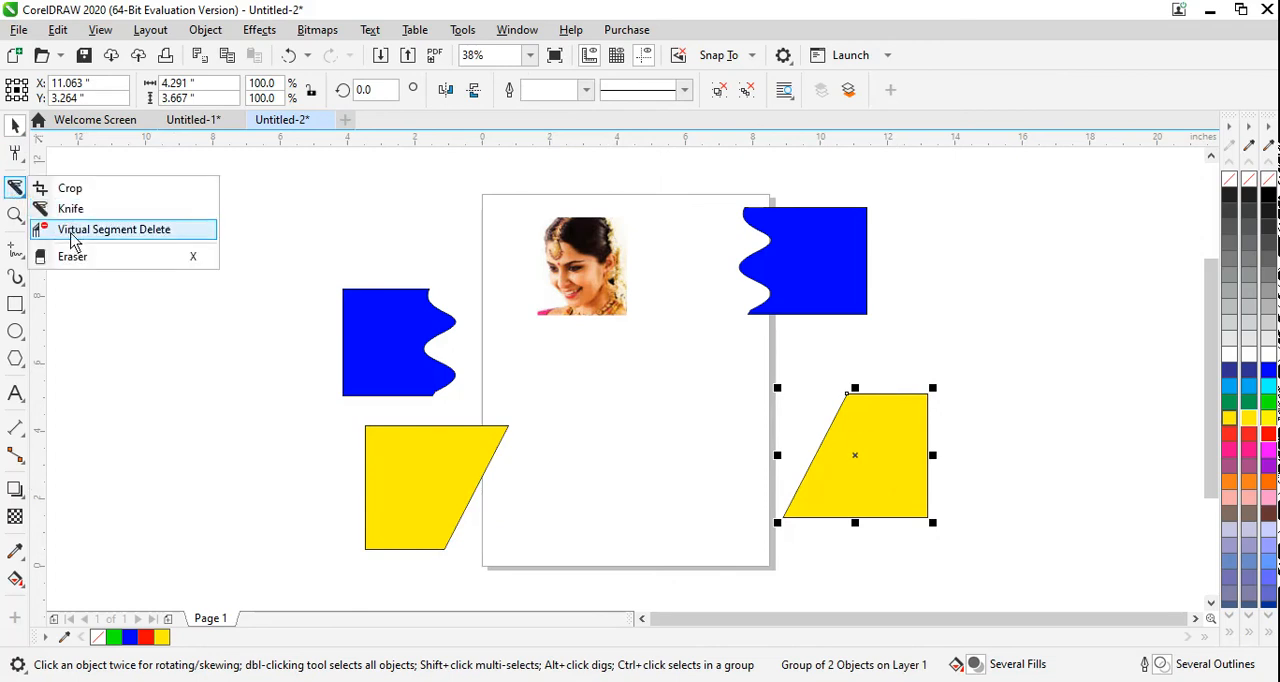
click(662, 460)
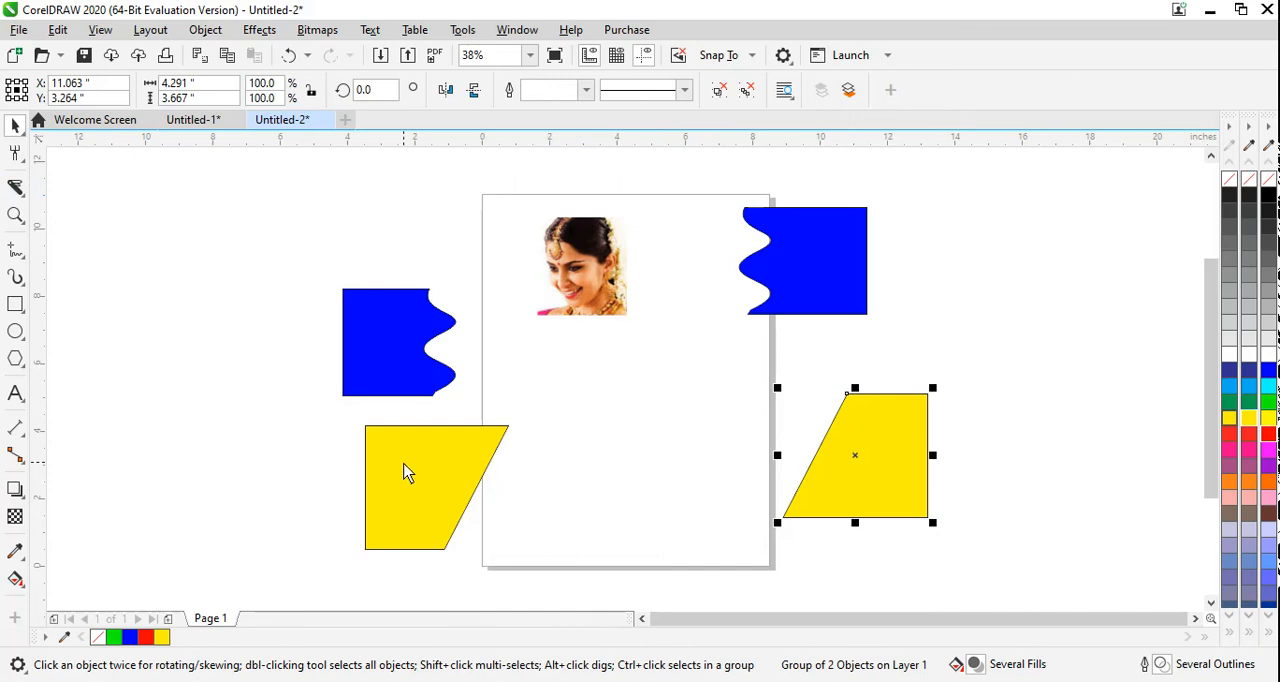
drag(406, 471, 296, 399)
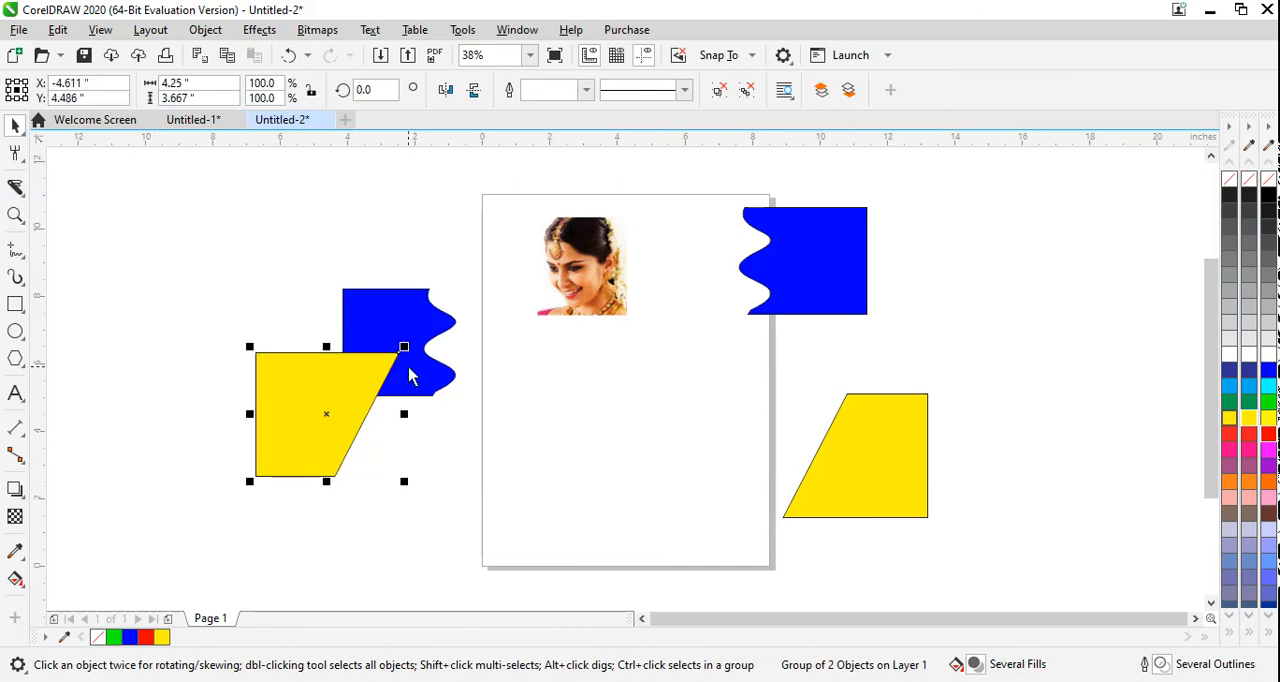
Step: Remove the outline segments inside the overlap of the yellow and blue pieces with Virtual Segment Delete
click(15, 187)
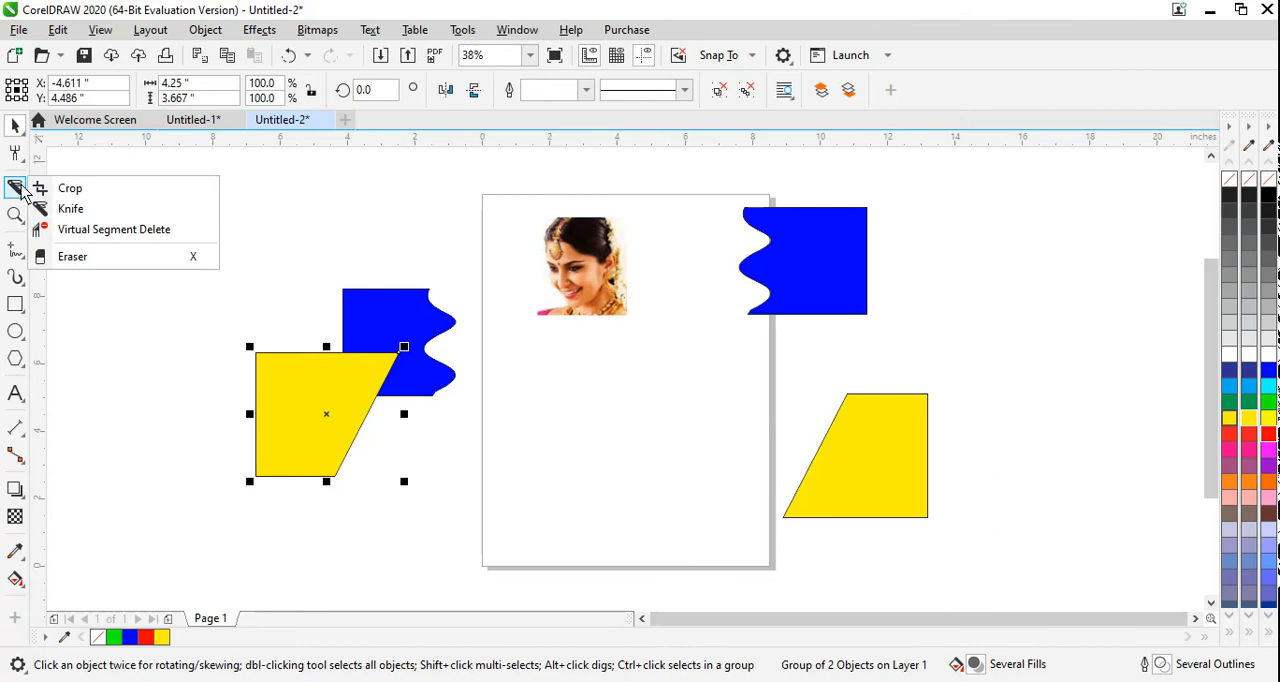
click(80, 232)
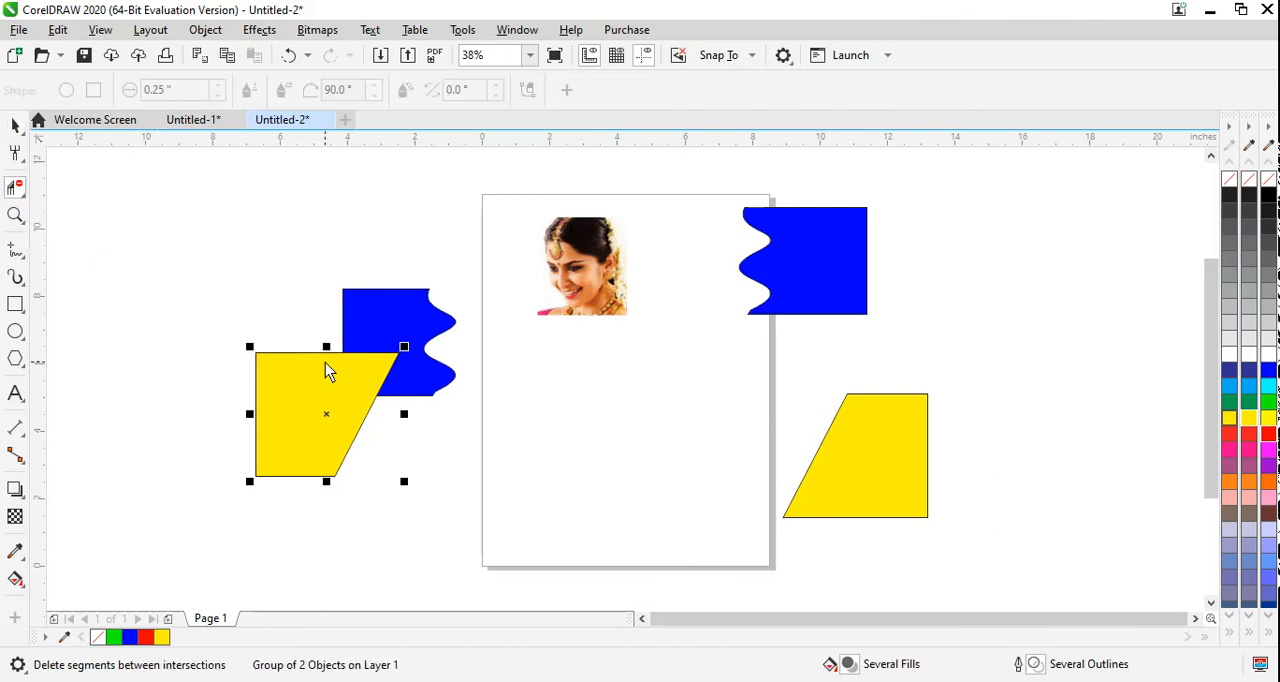
click(391, 364)
click(393, 380)
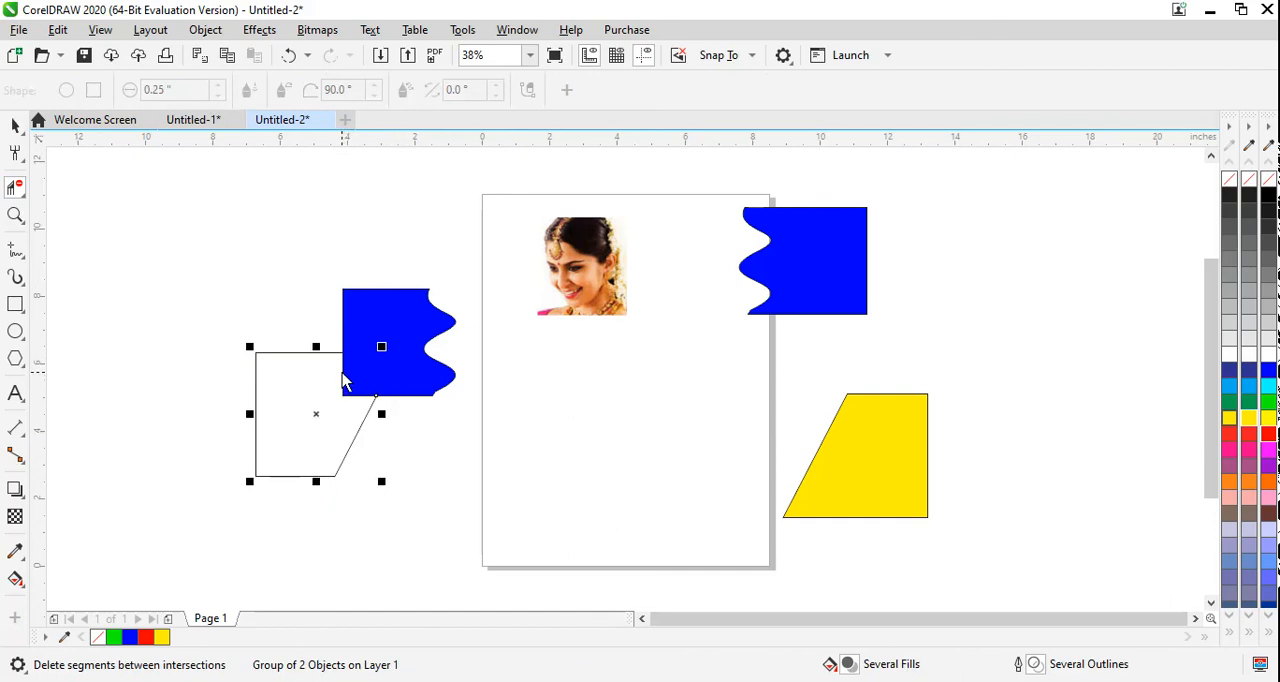
click(343, 381)
click(355, 398)
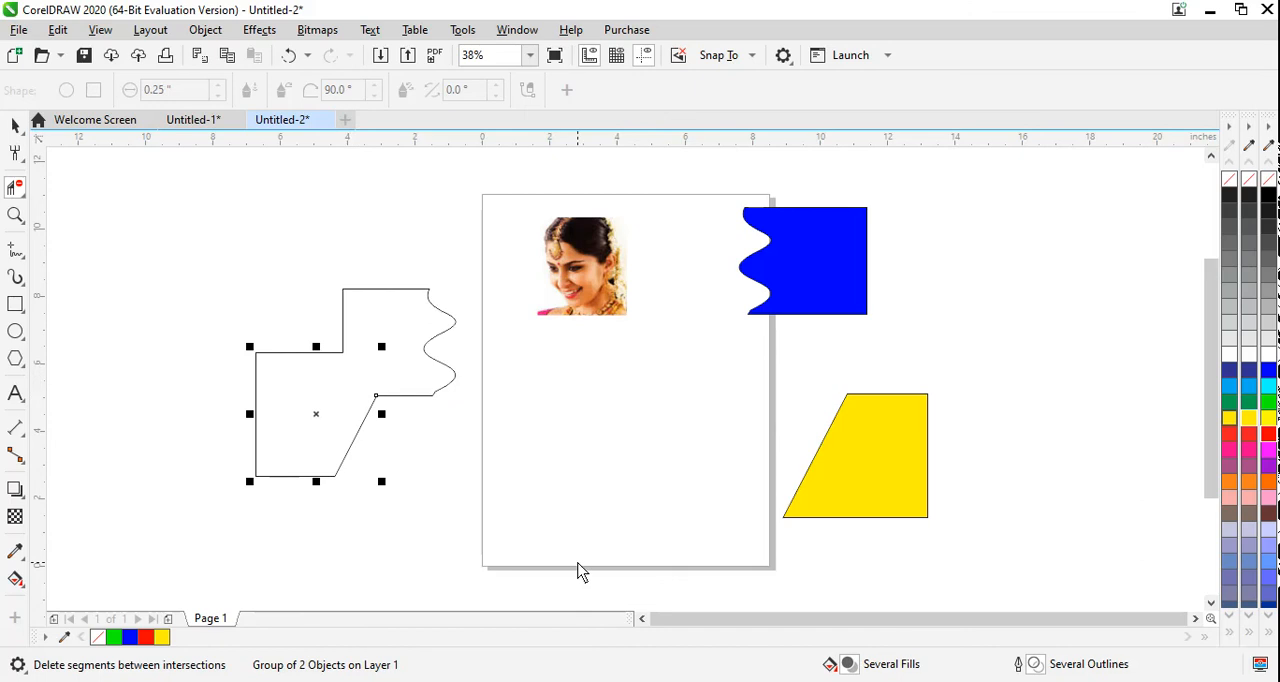
Step: Pull the two trimmed open outlines apart and delete both of them from the area left of the page
click(15, 125)
click(156, 205)
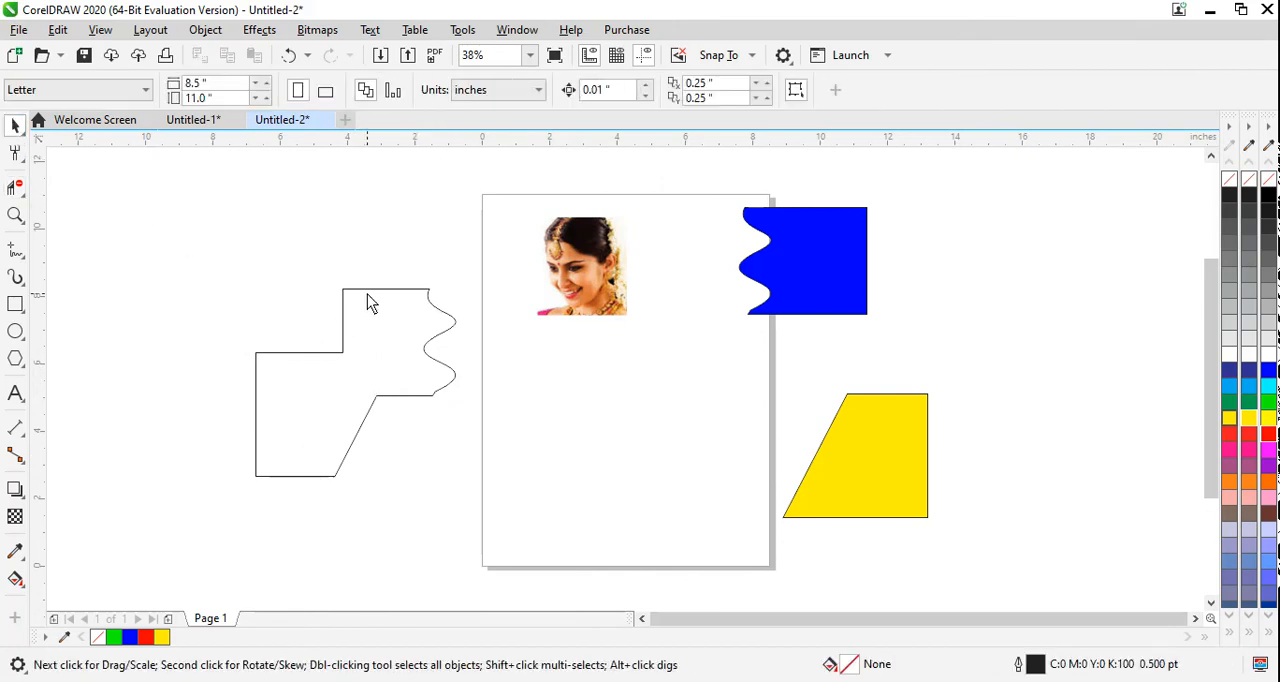
drag(367, 294, 390, 250)
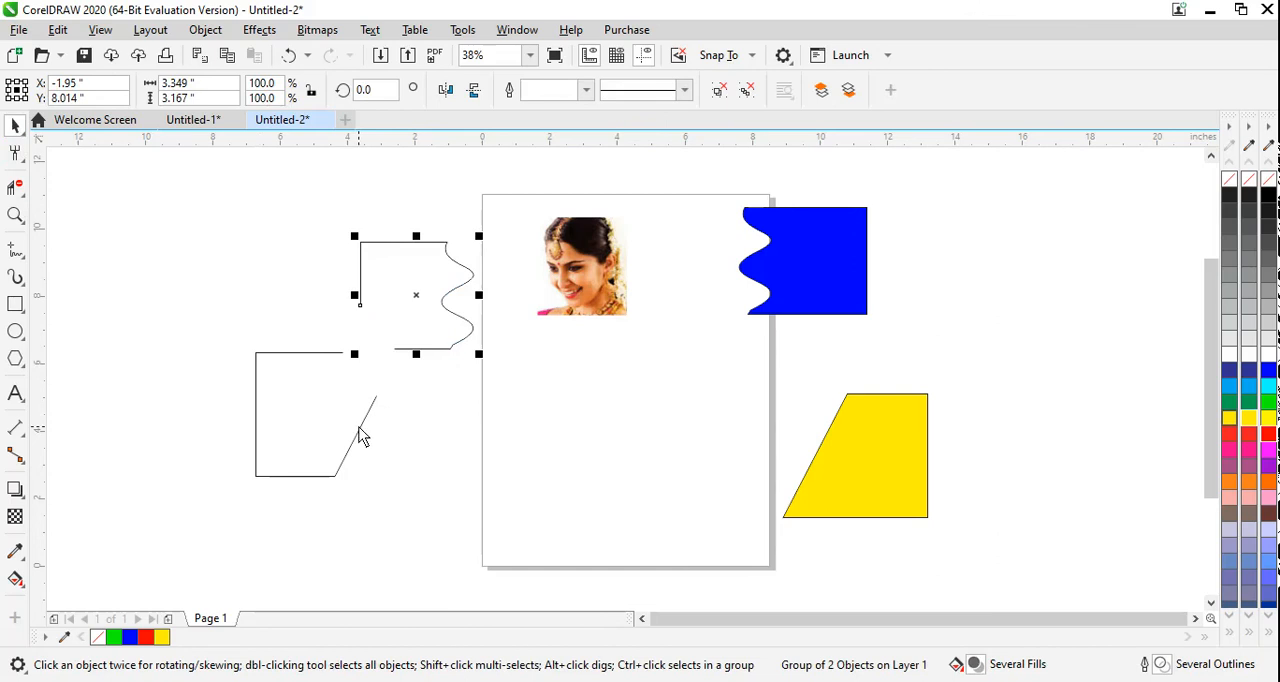
click(363, 400)
drag(338, 358, 315, 258)
drag(171, 192, 504, 427)
key(Delete)
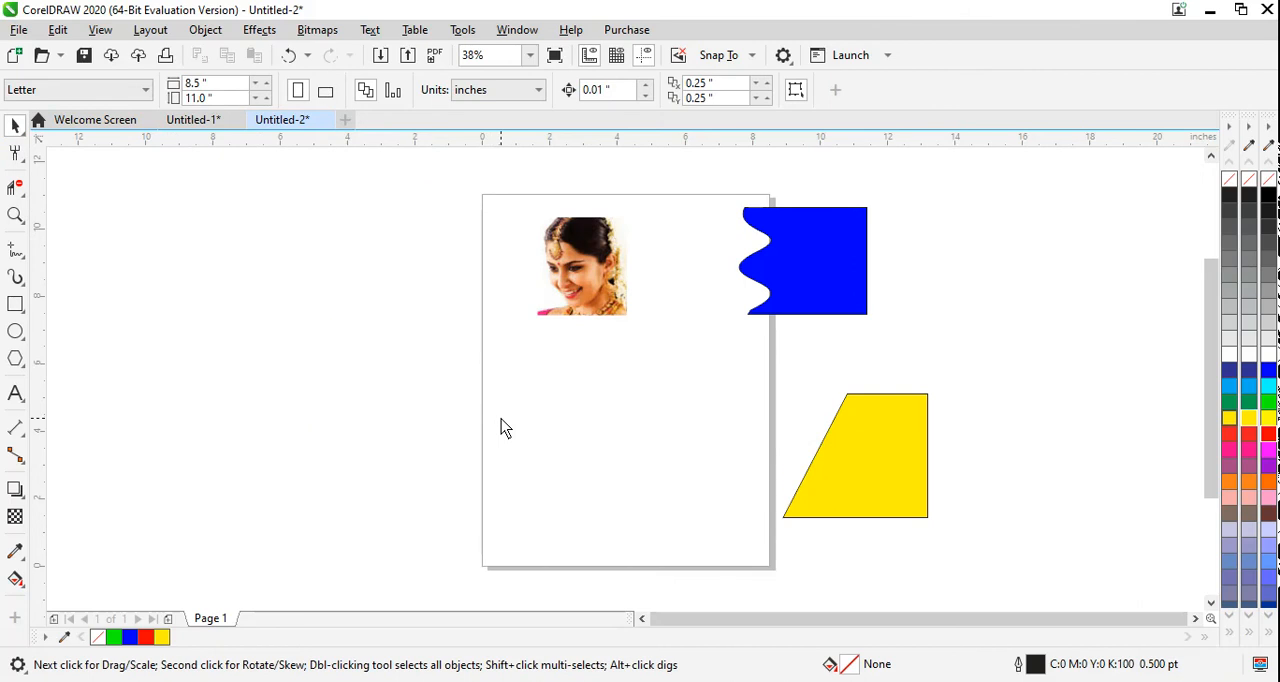
Step: Draw a rectangle about 6.1 by 3.6 inches on the page's lower half and fill it with magenta (#FF00FF)
click(19, 191)
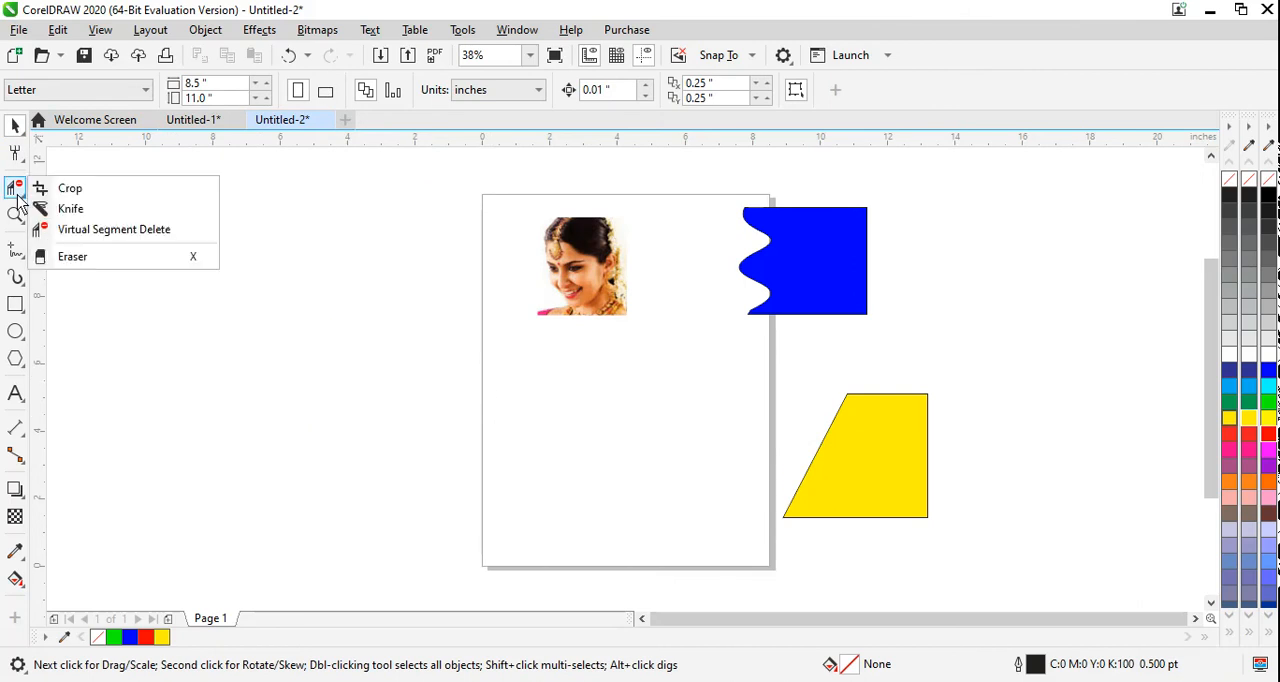
click(21, 310)
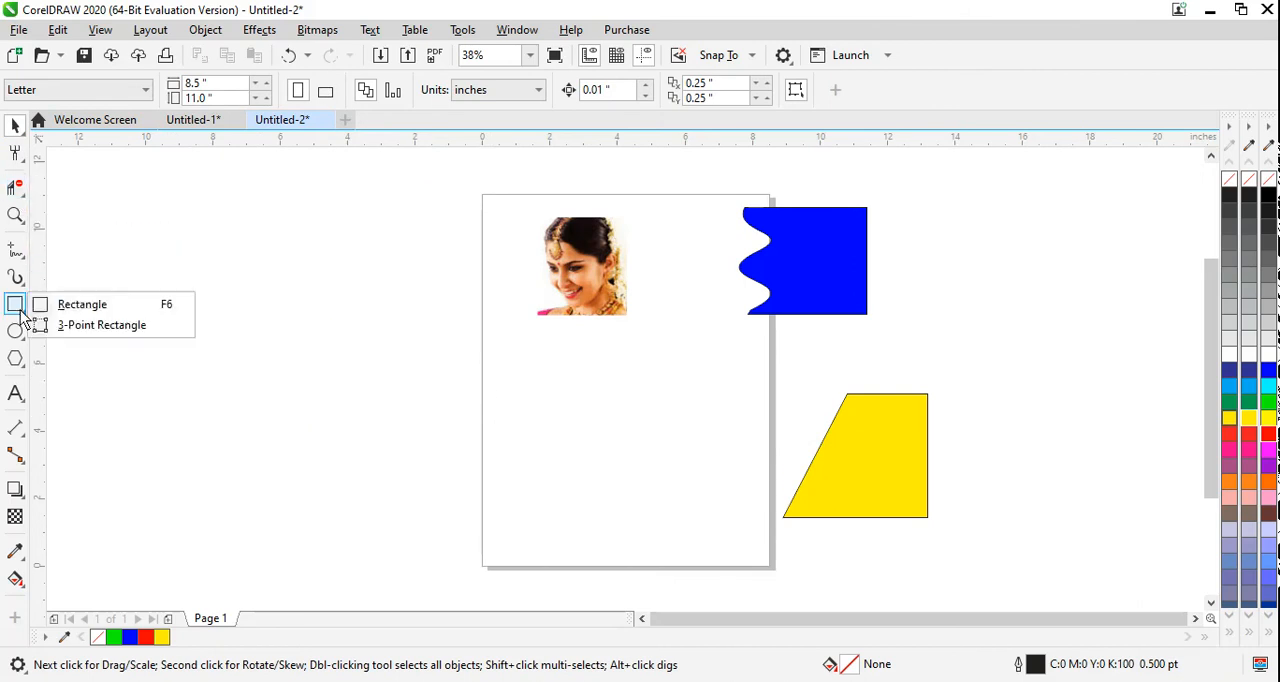
click(15, 305)
drag(503, 389, 711, 520)
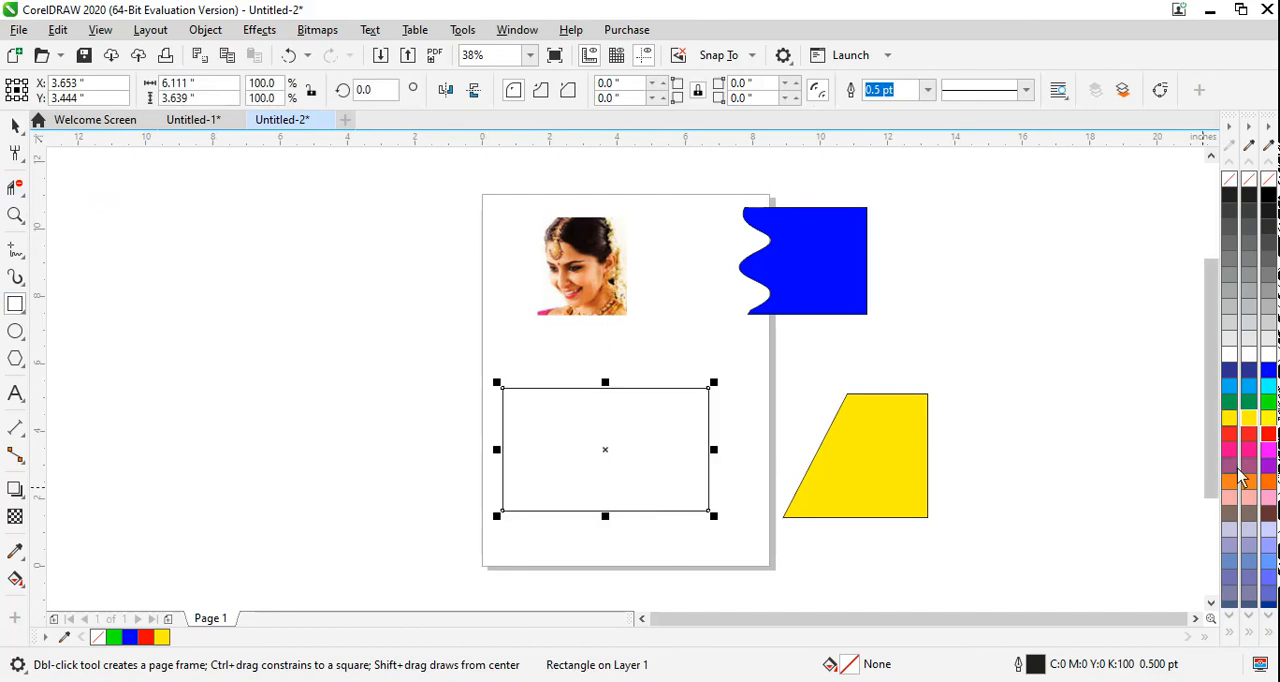
click(1266, 451)
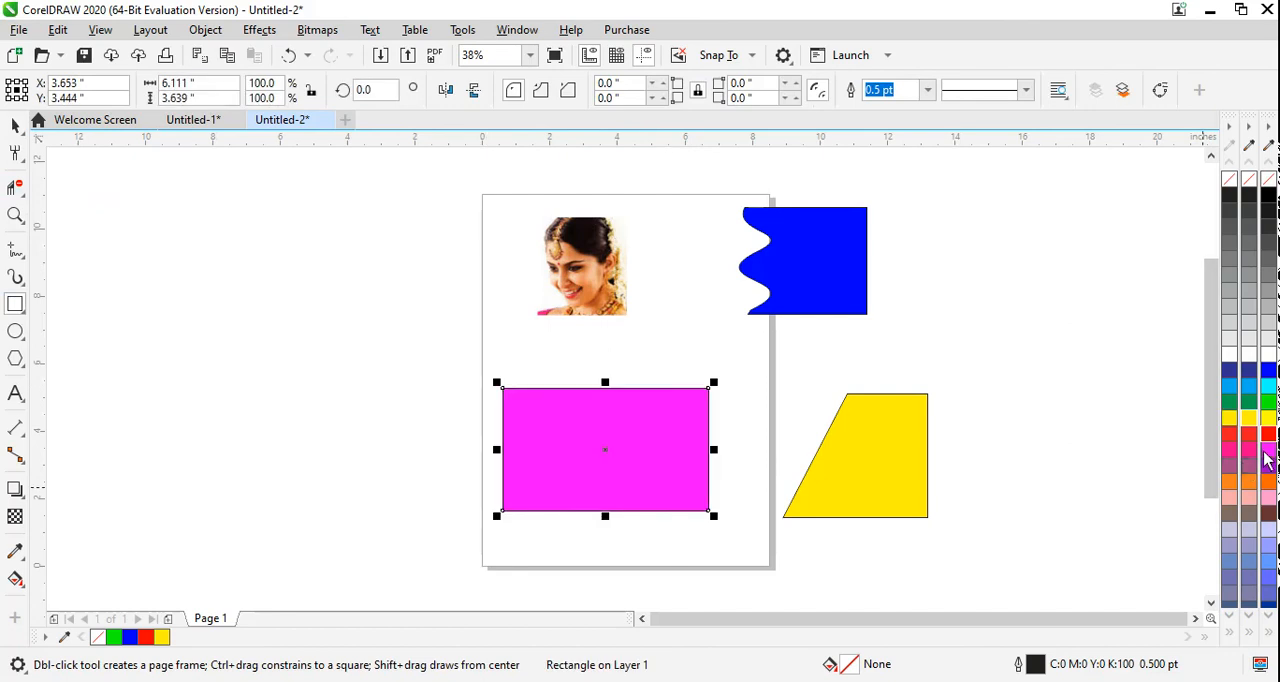
Step: Erase one vertical and one horizontal strip across the magenta rectangle with the 0.25-inch round Eraser
click(20, 196)
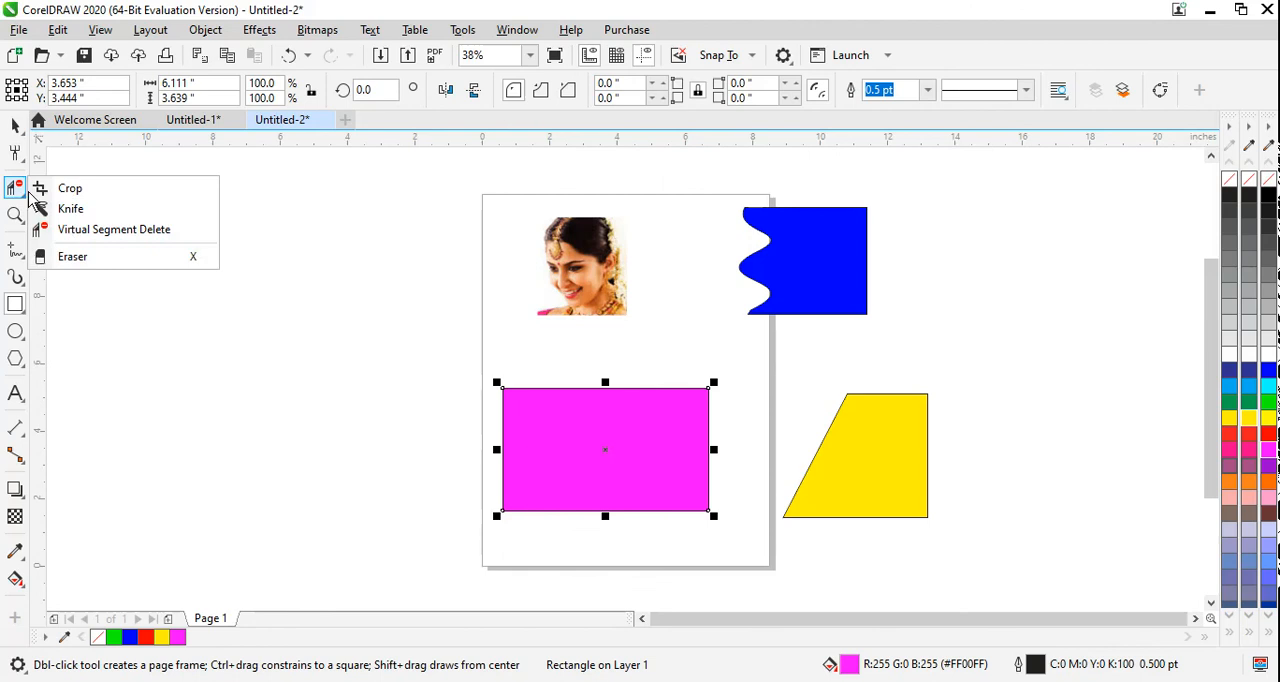
click(72, 257)
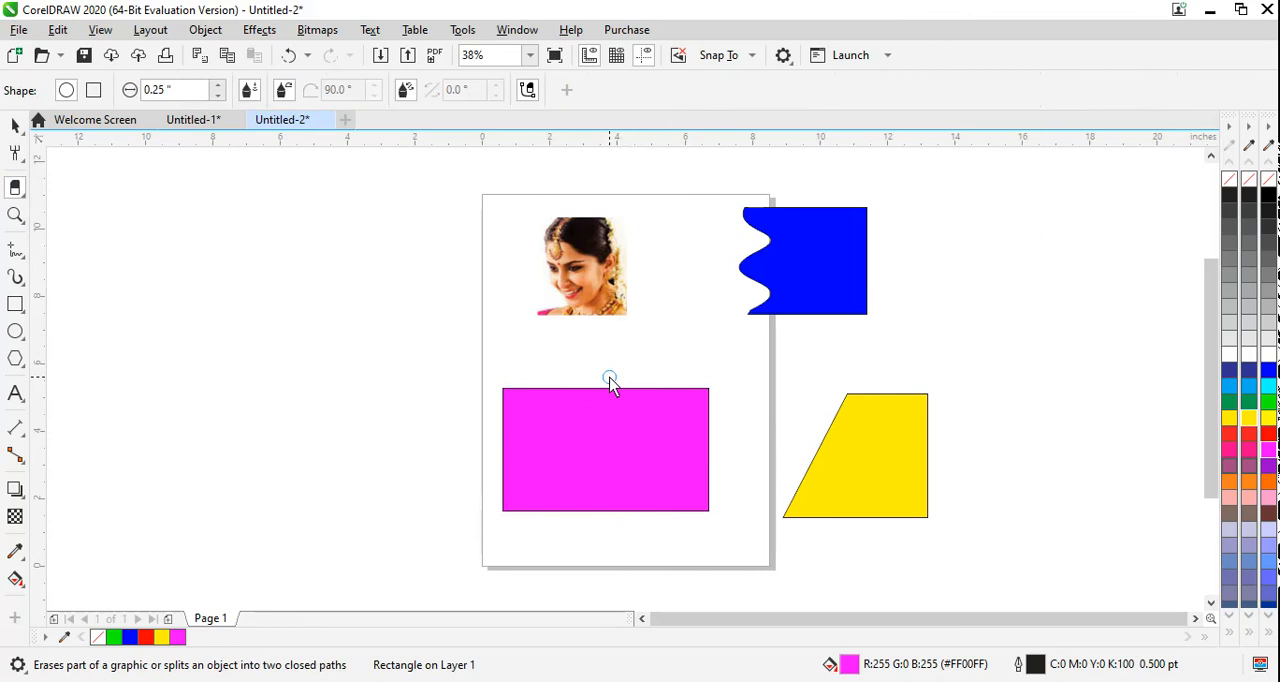
drag(610, 380, 609, 576)
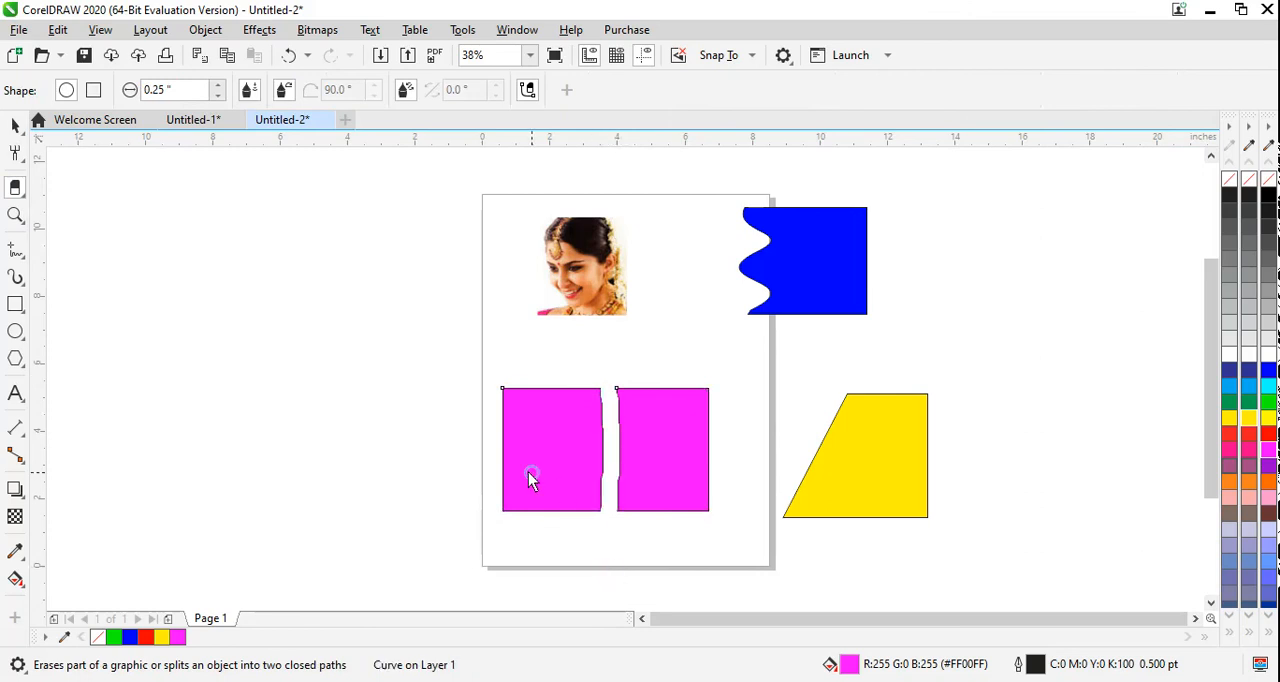
drag(541, 458, 740, 457)
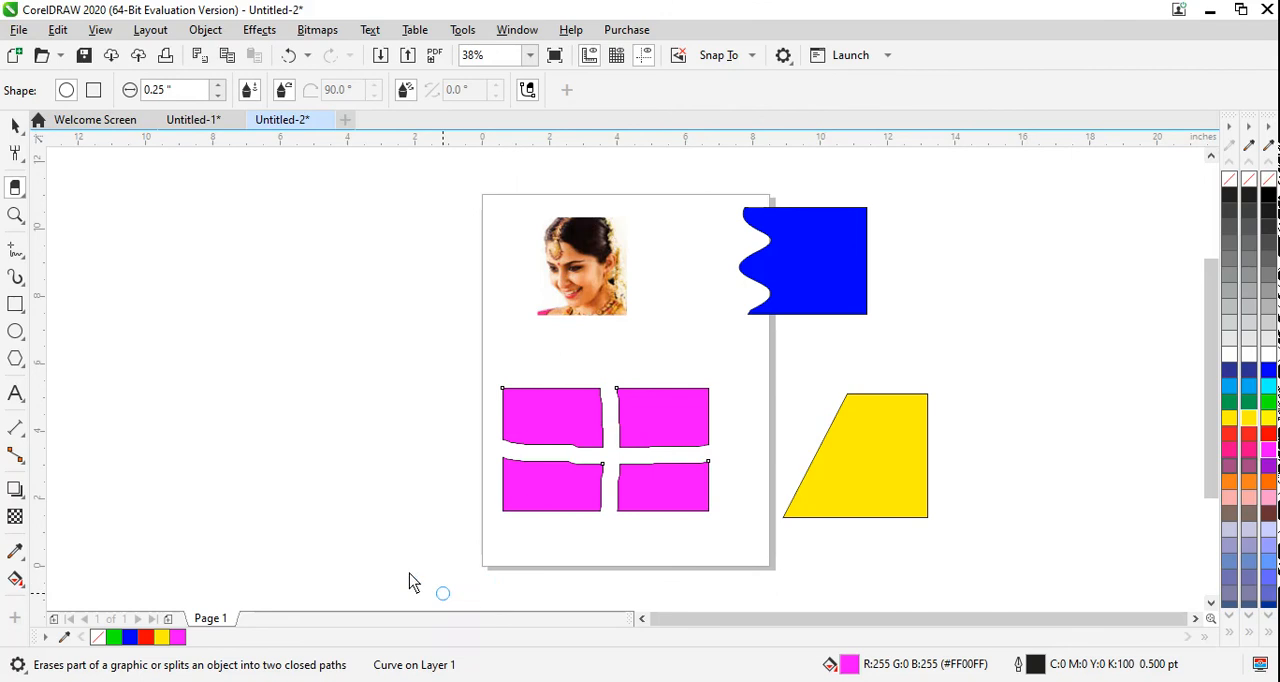
Step: Shift the erased magenta shape slightly up and left, and break its curve apart into separate pieces
click(12, 127)
mouse_move(567, 440)
mouse_down()
mouse_move(501, 403)
mouse_move(582, 436)
mouse_move(556, 426)
mouse_up()
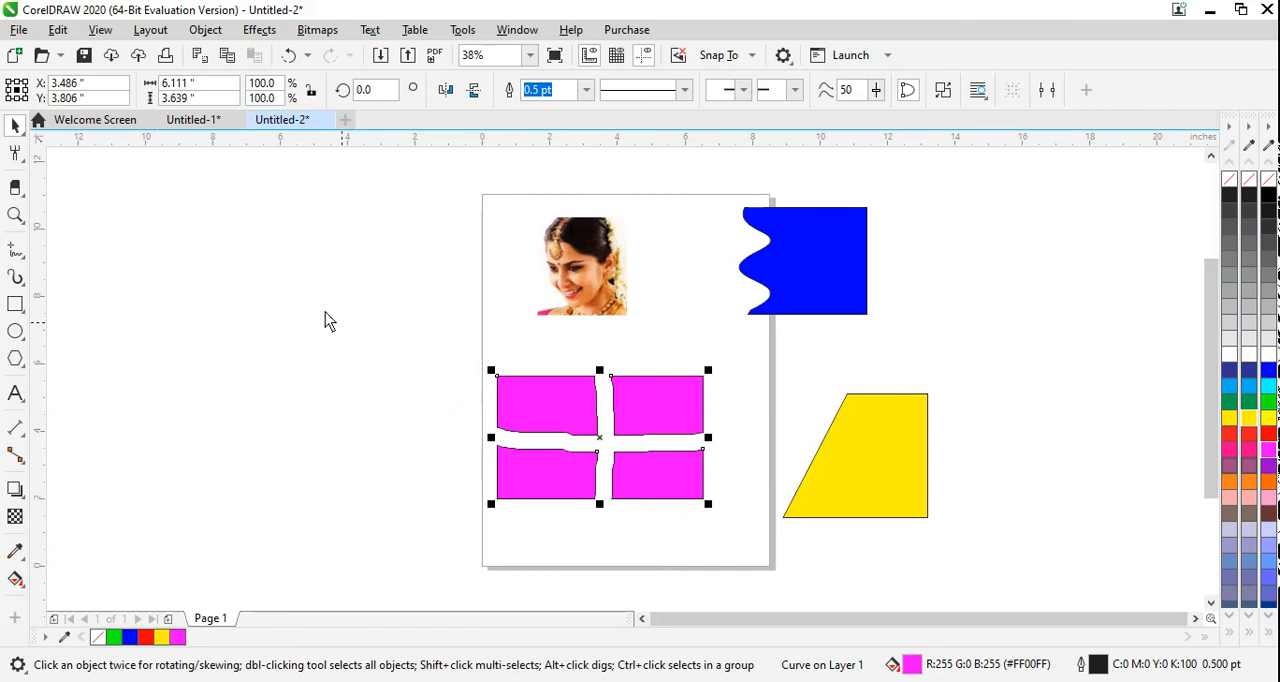
click(199, 31)
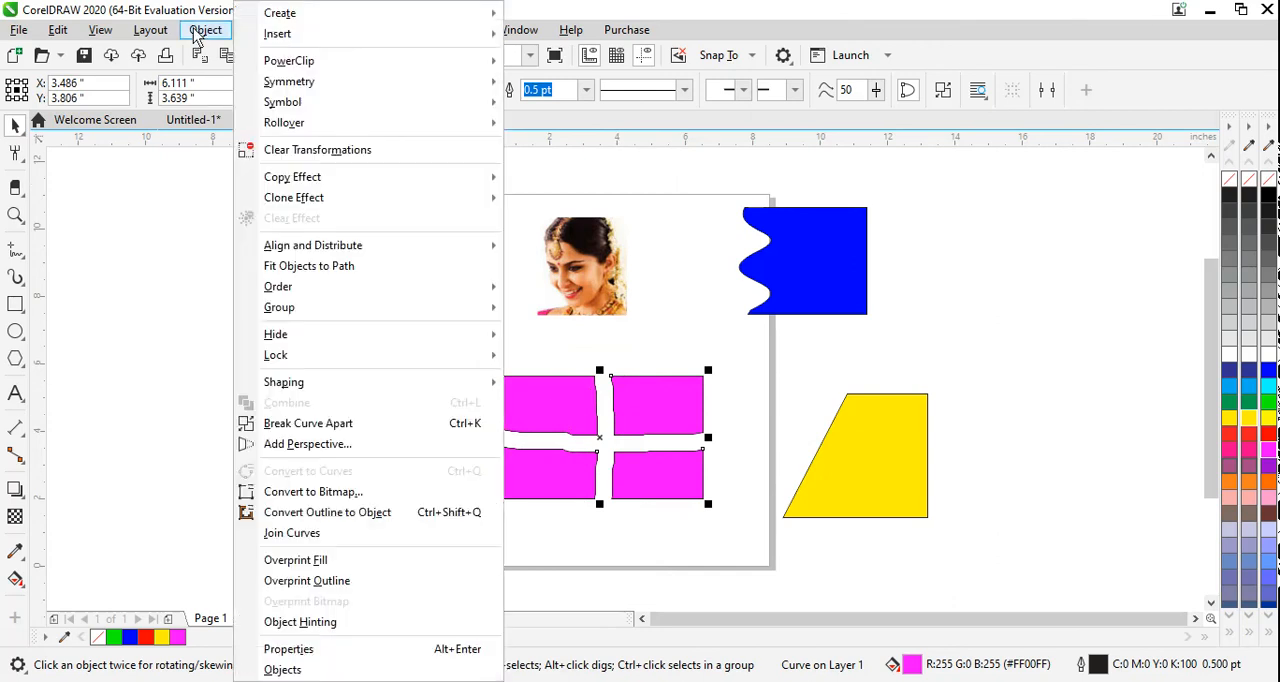
click(342, 425)
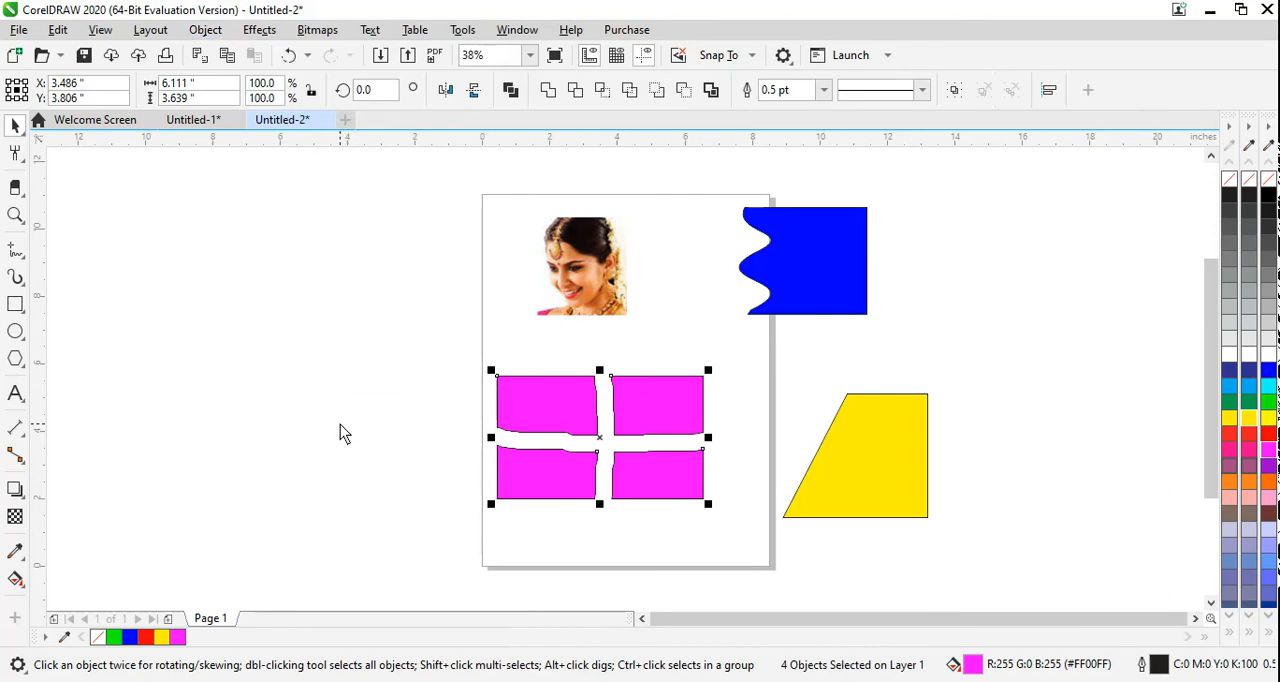
click(462, 357)
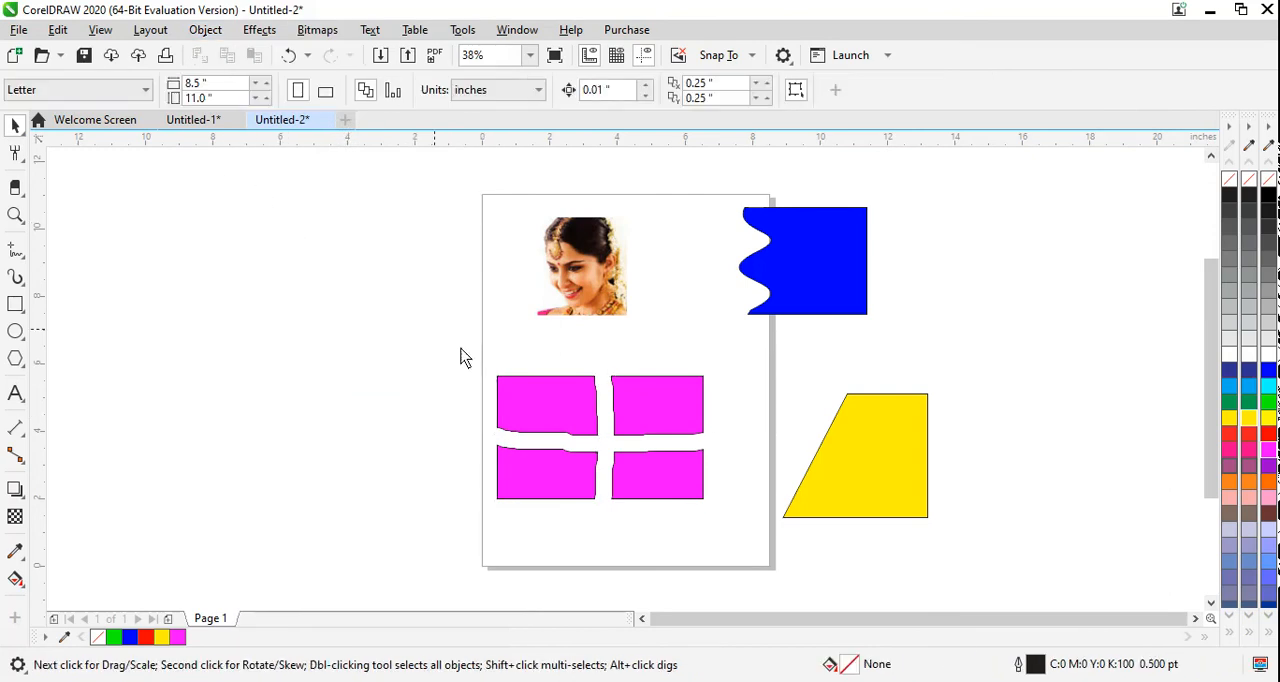
Step: Spread the four magenta pieces apart, placing the upper-left one across the page's left edge and the lower-right one across its right edge
drag(530, 418, 421, 353)
drag(655, 415, 705, 381)
drag(686, 477, 763, 461)
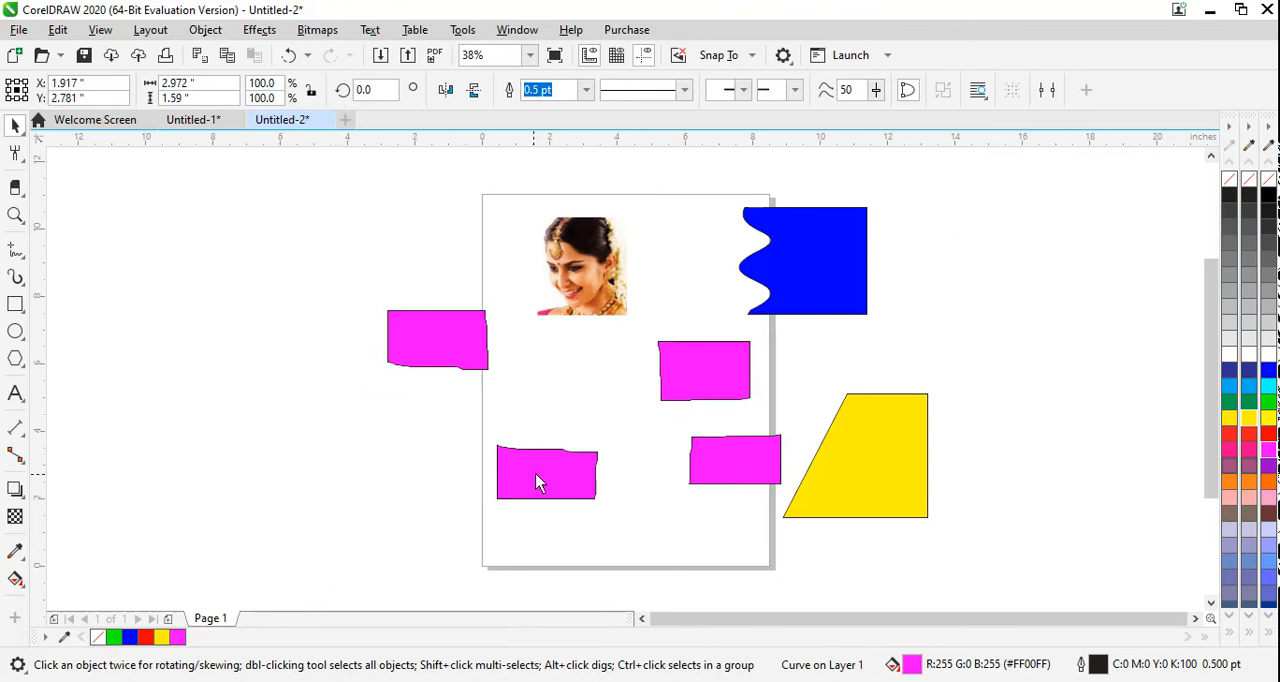
drag(537, 480, 555, 452)
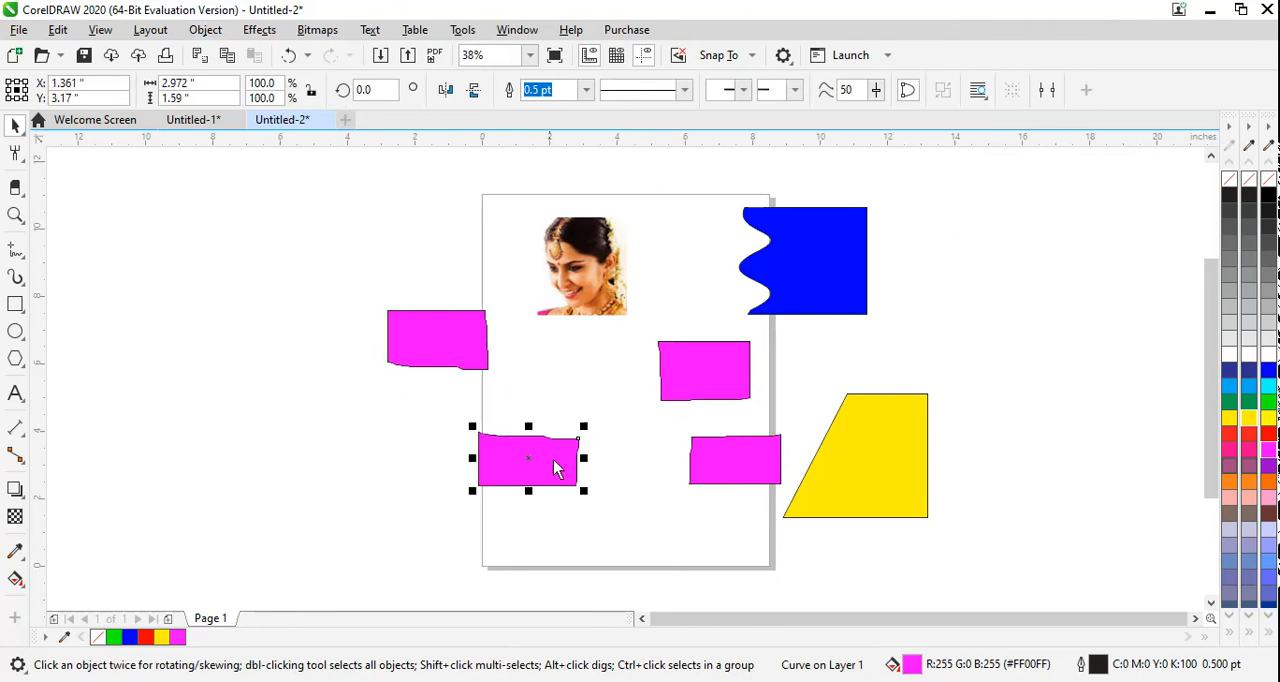
Step: Erase the lower-left magenta piece completely with the Eraser
click(16, 189)
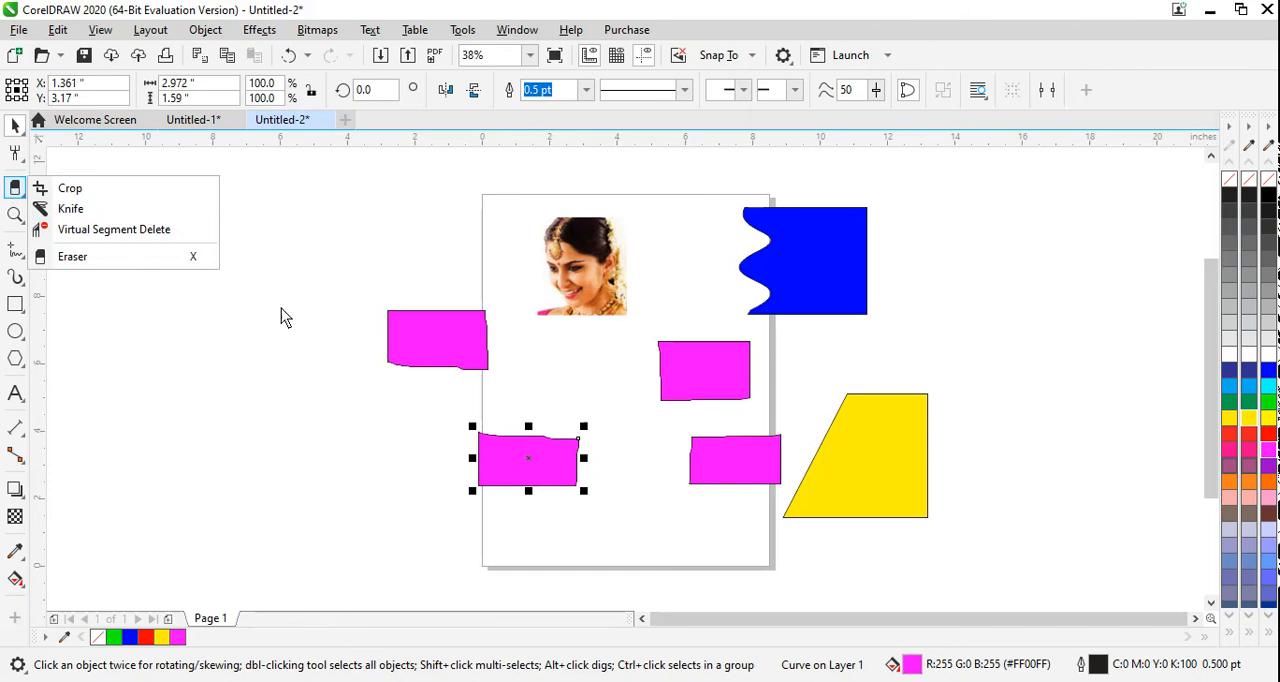
click(114, 257)
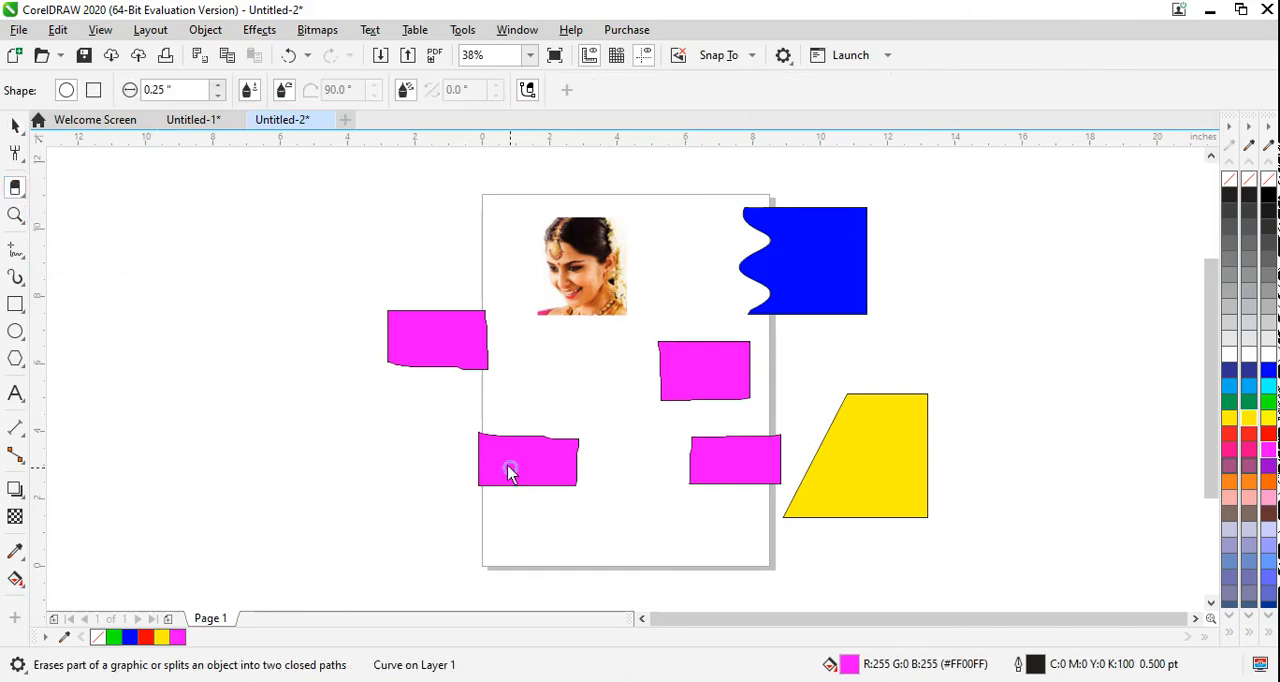
mouse_move(474, 441)
mouse_down()
mouse_move(588, 446)
mouse_move(471, 449)
mouse_move(634, 466)
mouse_move(509, 457)
mouse_move(577, 466)
mouse_move(563, 502)
mouse_move(544, 484)
mouse_move(489, 491)
mouse_up()
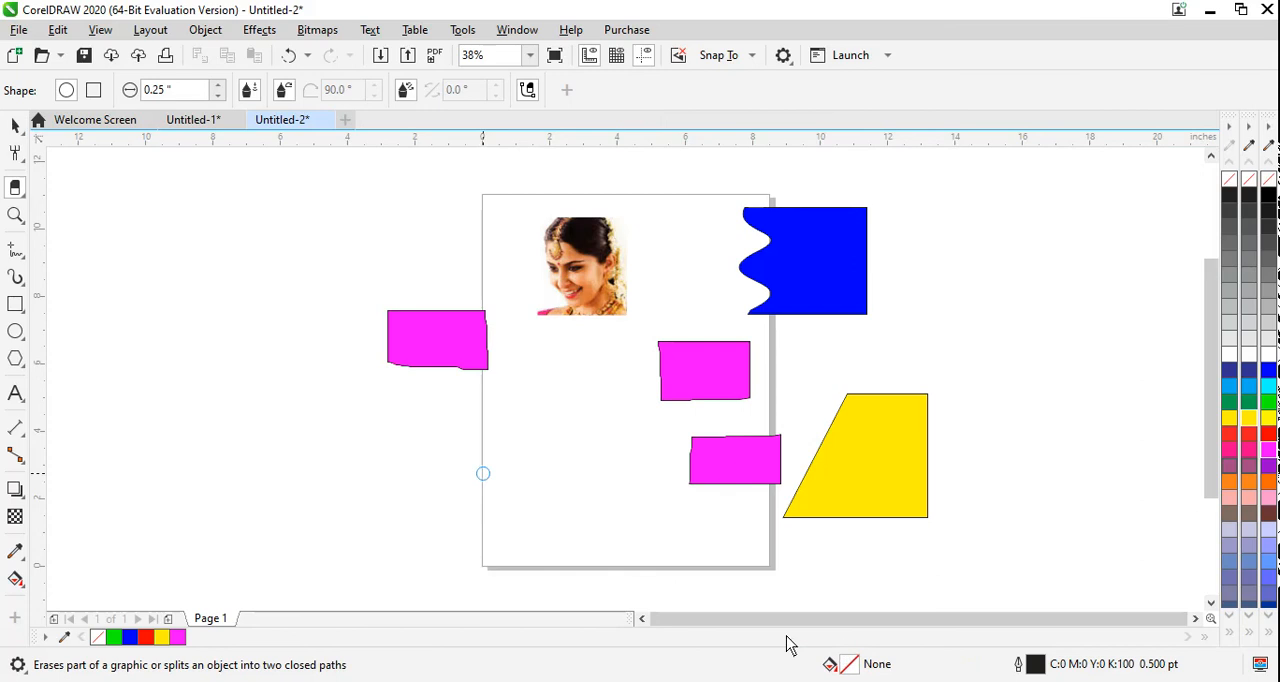
Step: Zoom in to 150% on the upper-right magenta piece with the Zoom tool and zoom back out to 38%
click(17, 217)
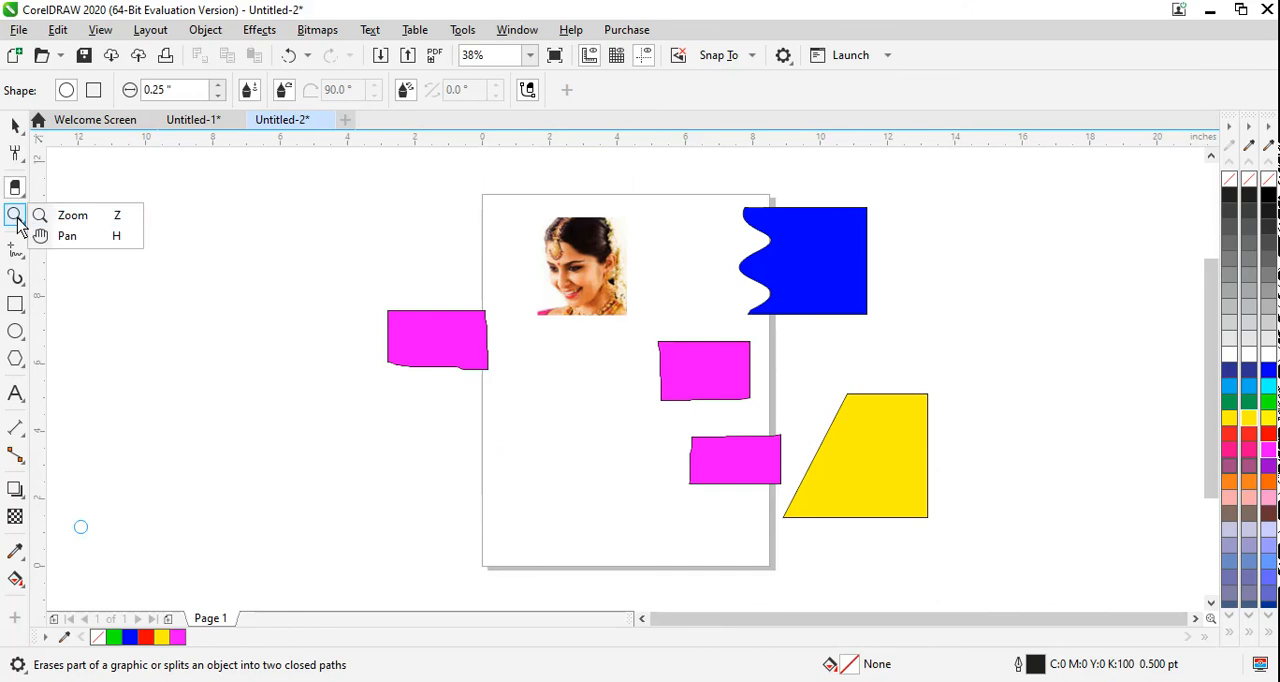
click(62, 217)
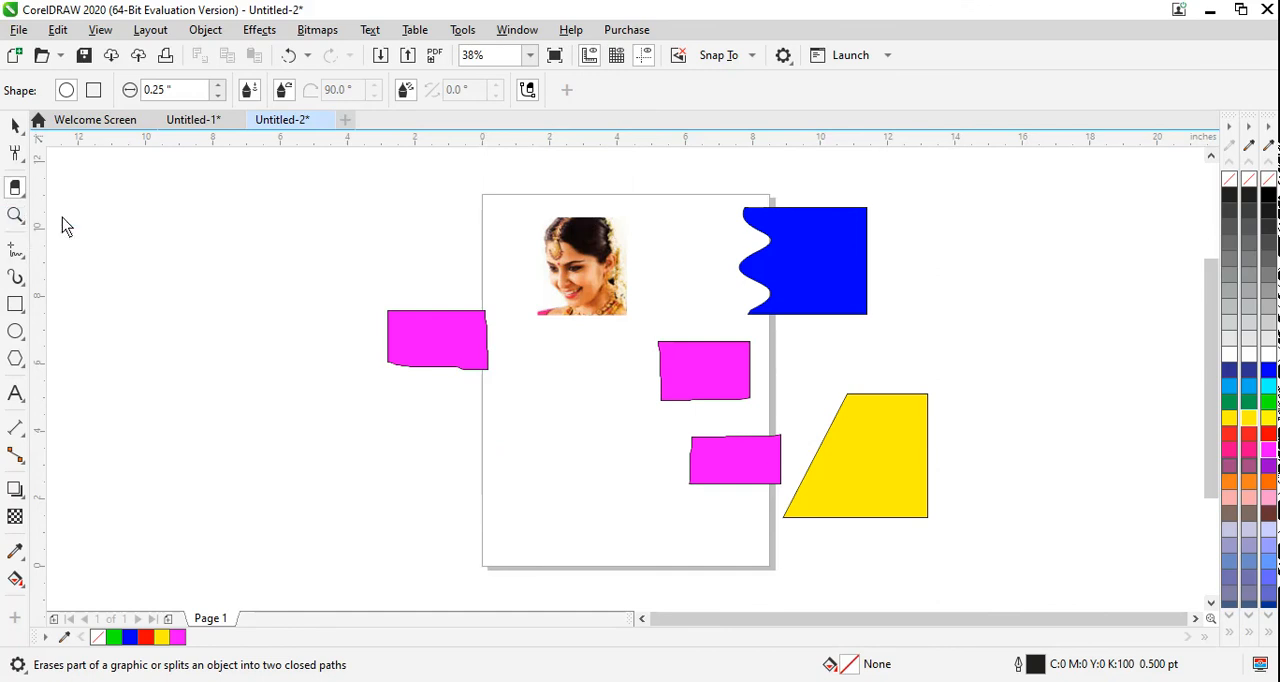
click(766, 400)
click(579, 365)
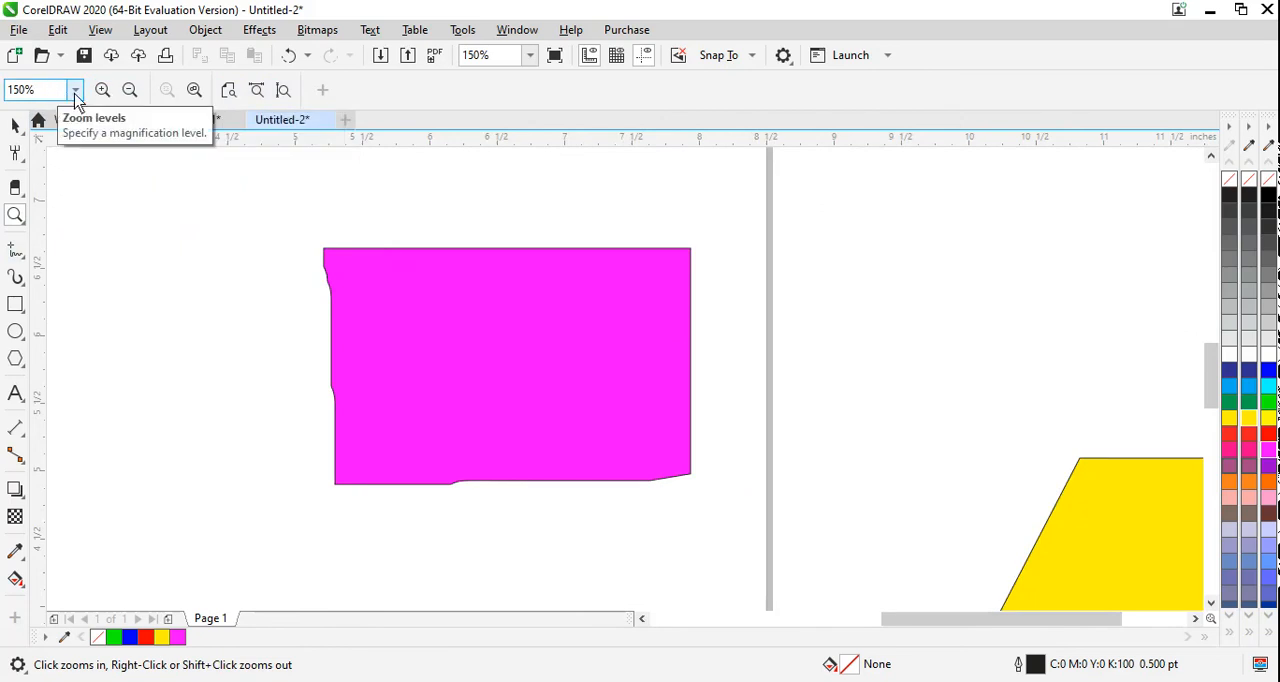
click(131, 91)
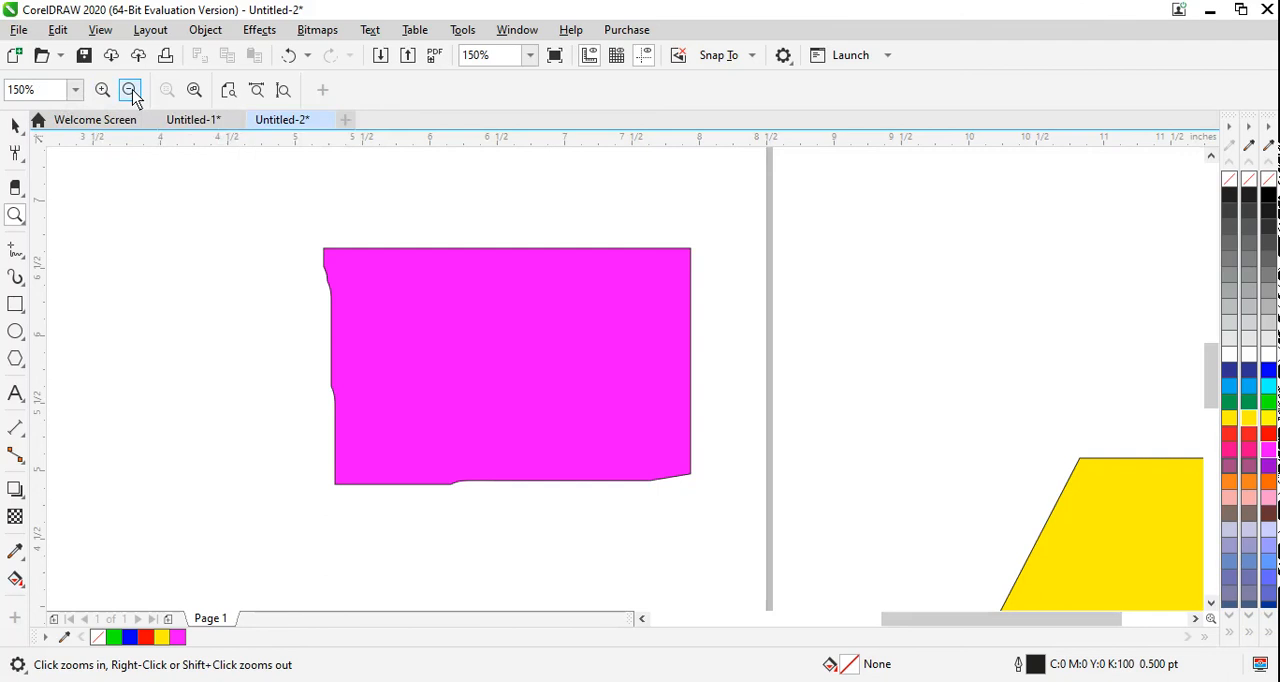
click(131, 91)
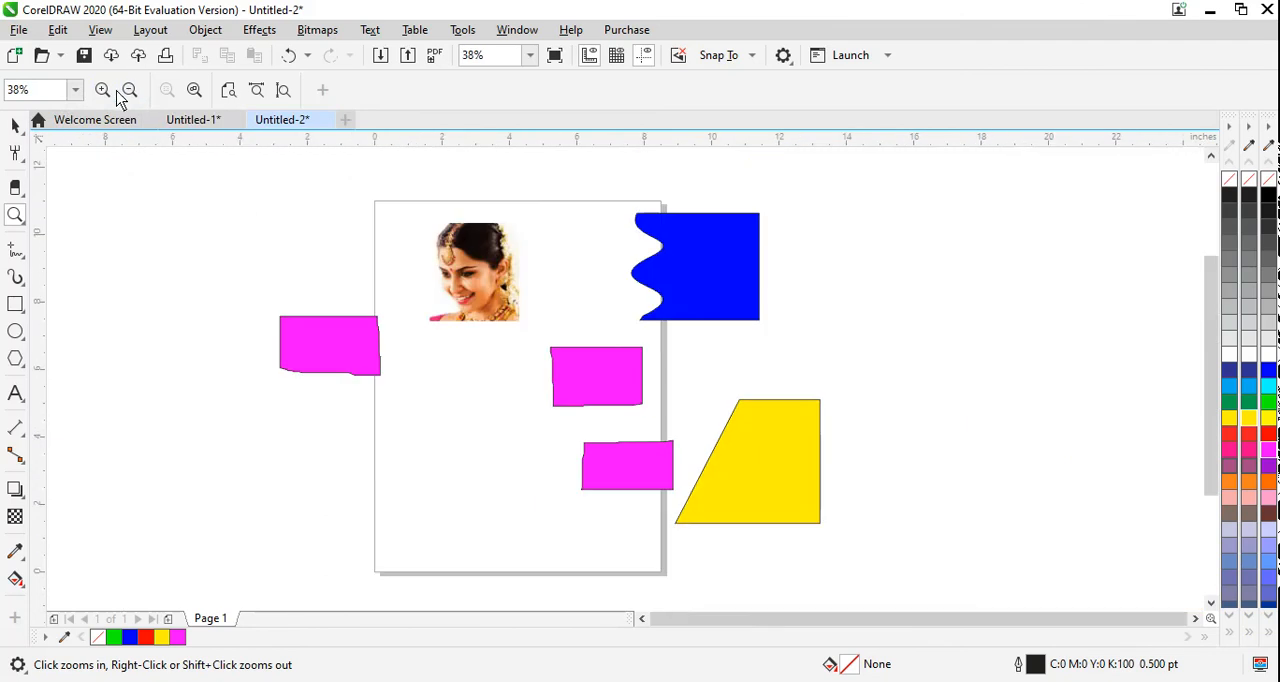
Step: Zoom the view out to 19%, bring it back to 38% and fit all objects in view
click(105, 93)
click(131, 91)
click(131, 91)
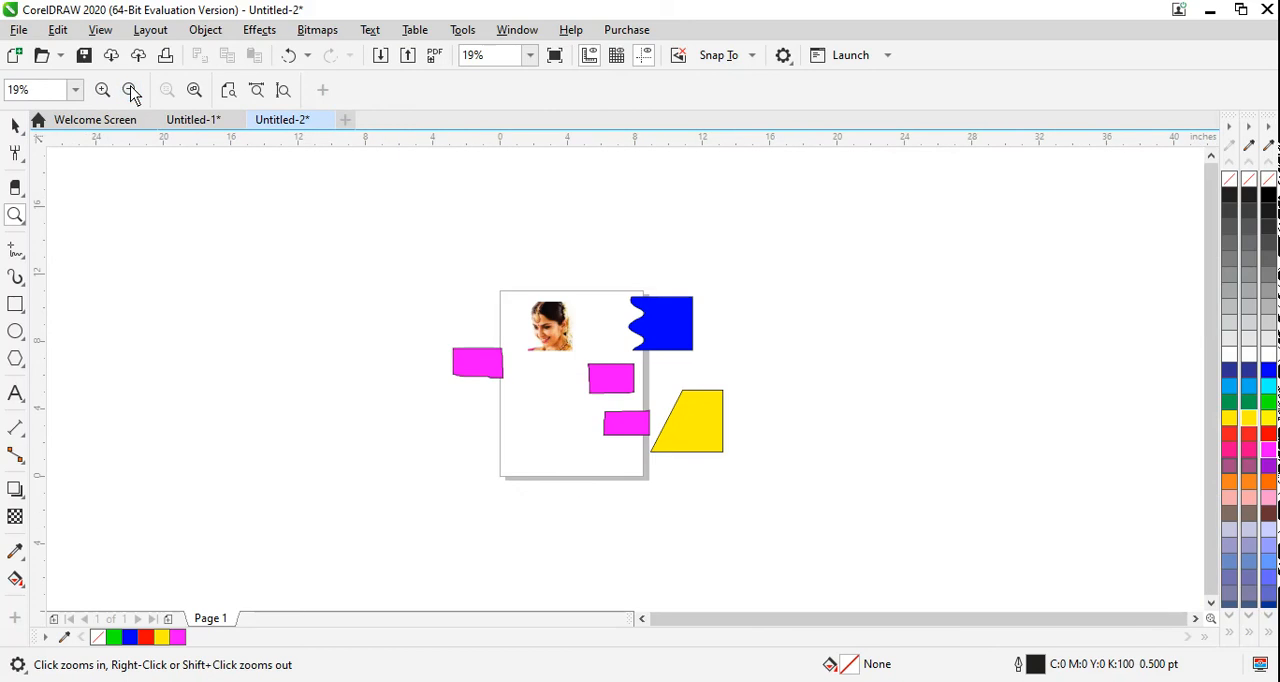
click(104, 91)
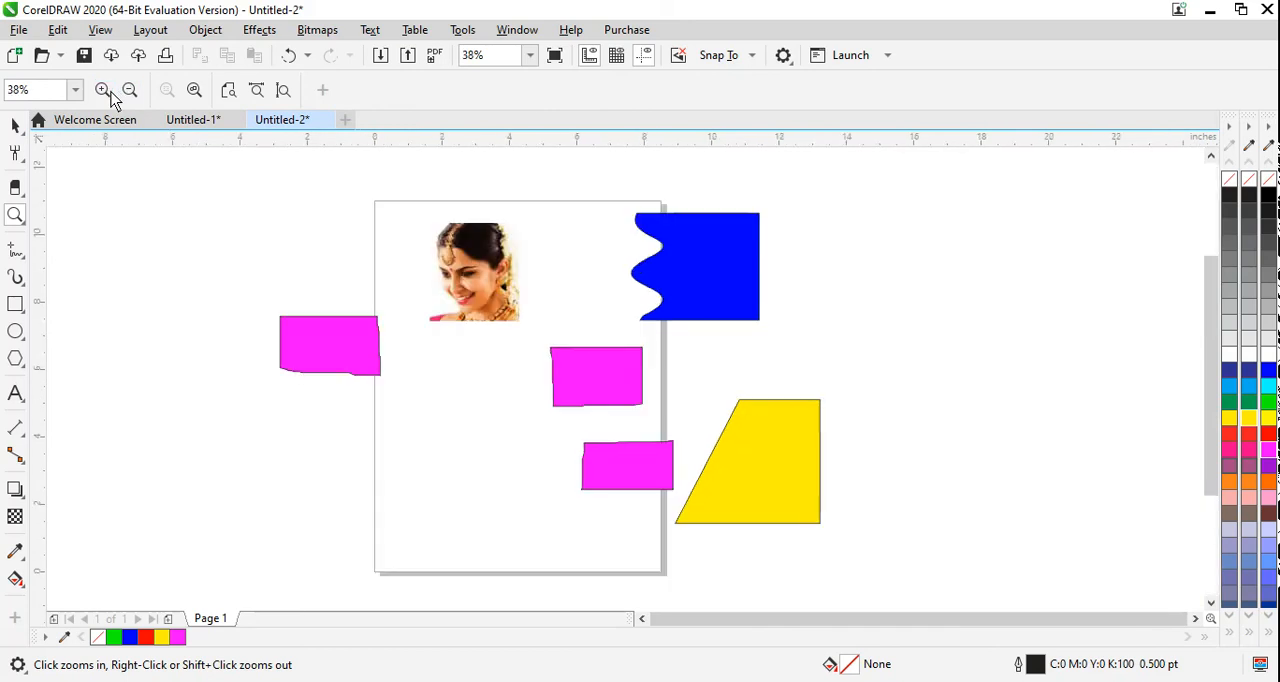
click(194, 91)
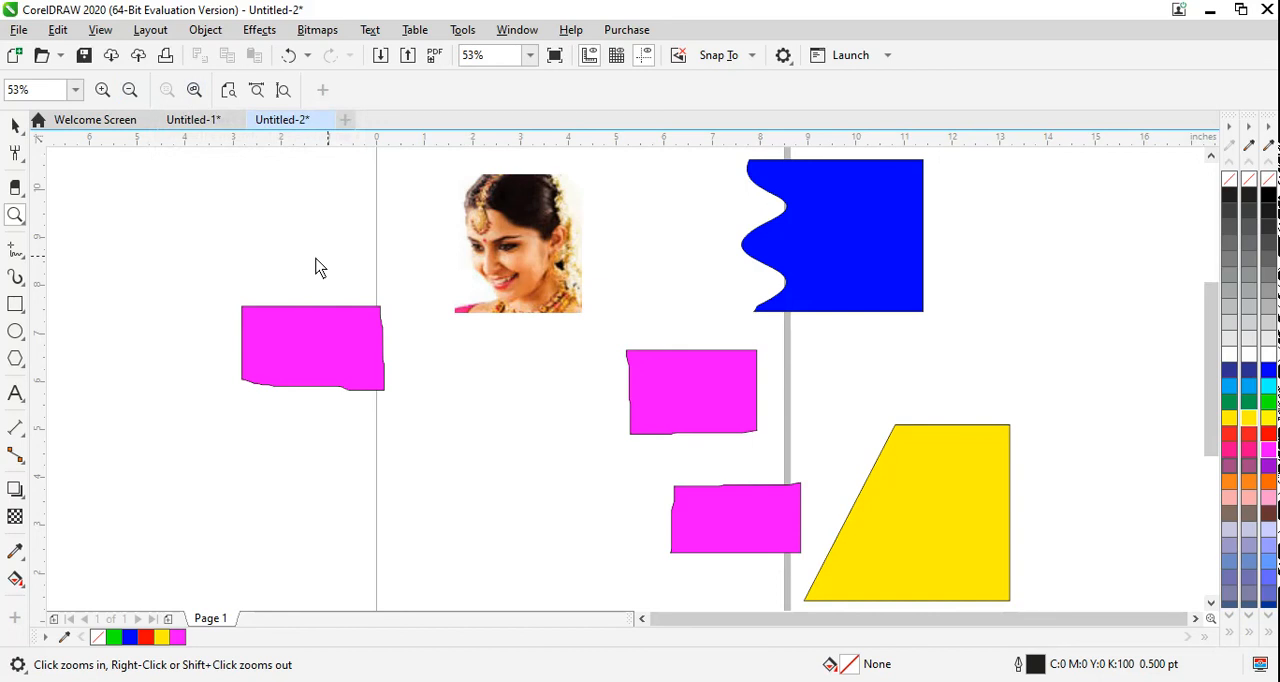
Step: Select the magenta piece just above the lower-right one and magnify the view to the selected object only
click(15, 126)
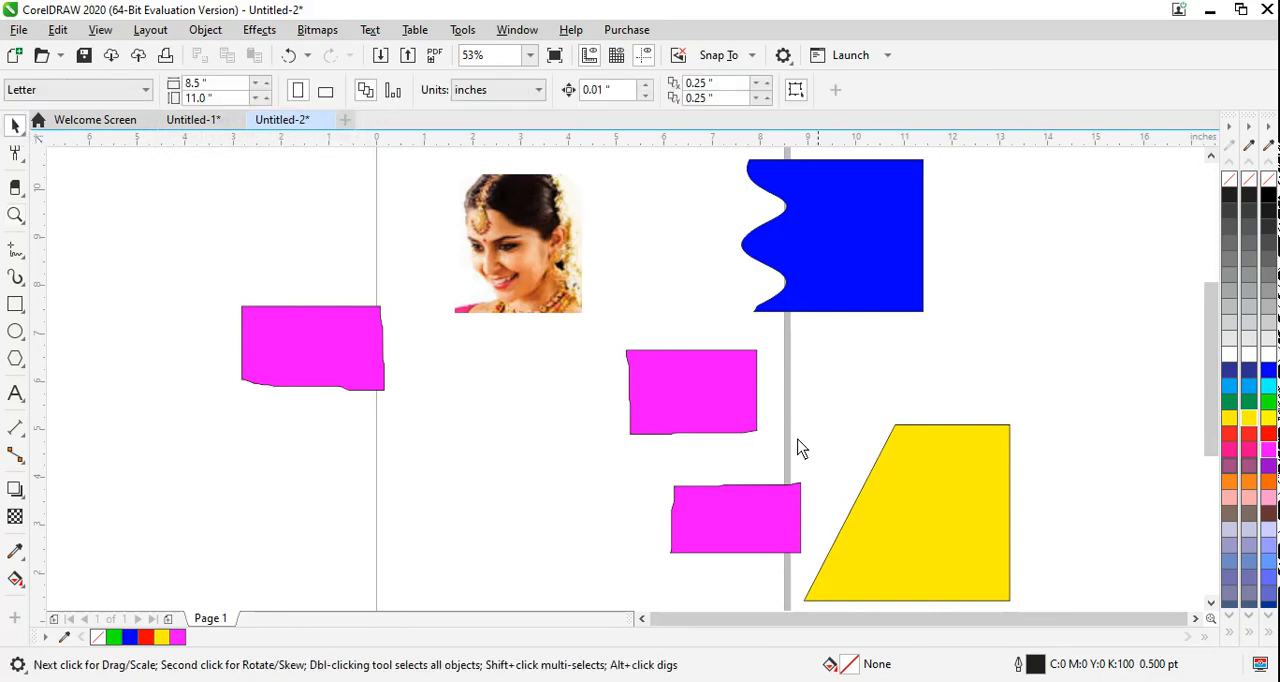
click(674, 381)
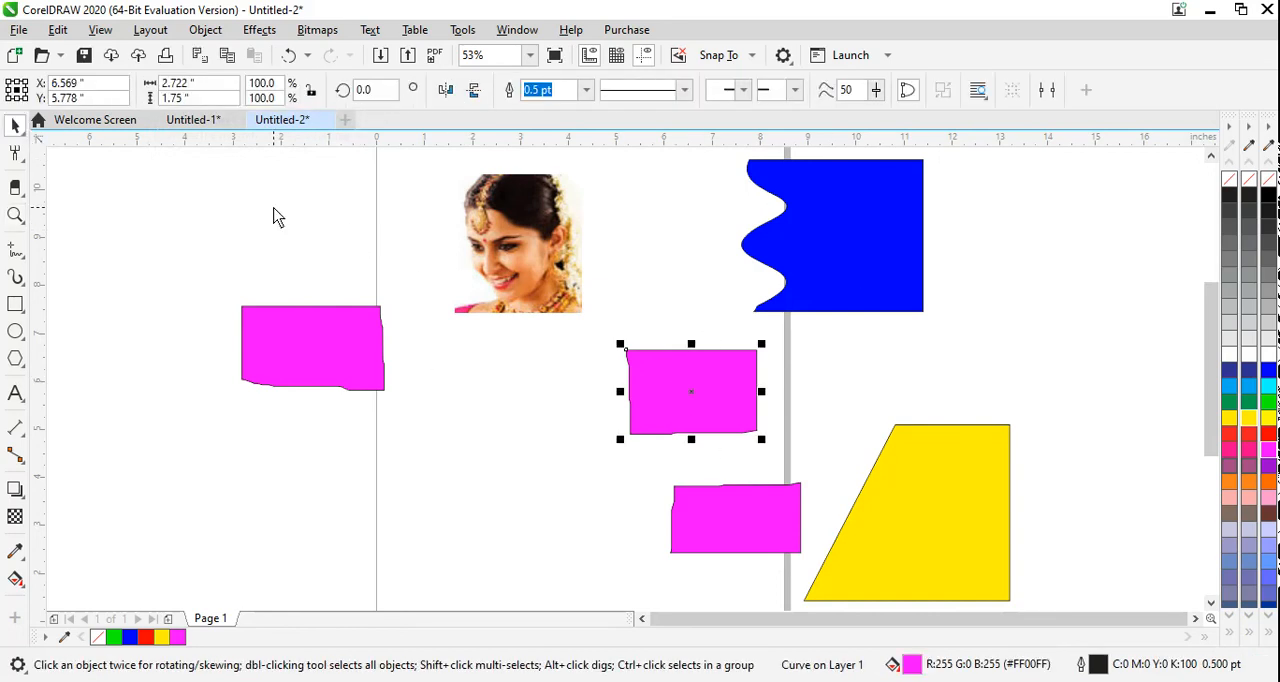
click(20, 226)
click(40, 215)
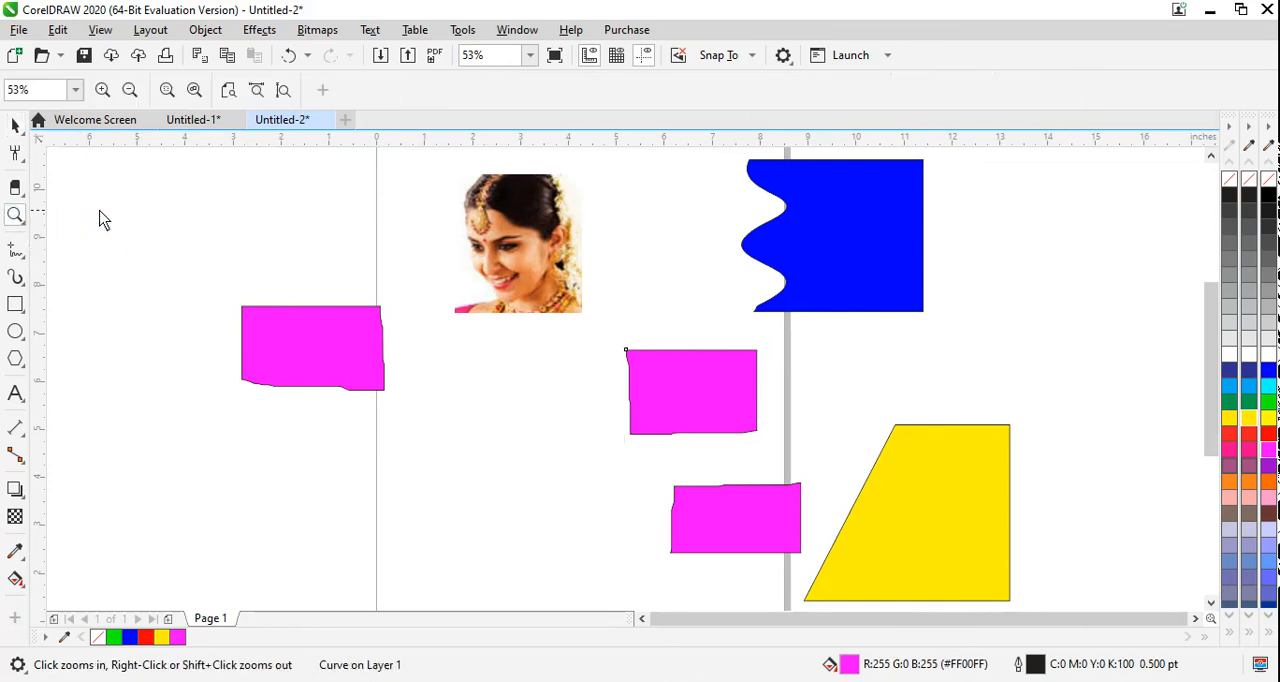
click(167, 91)
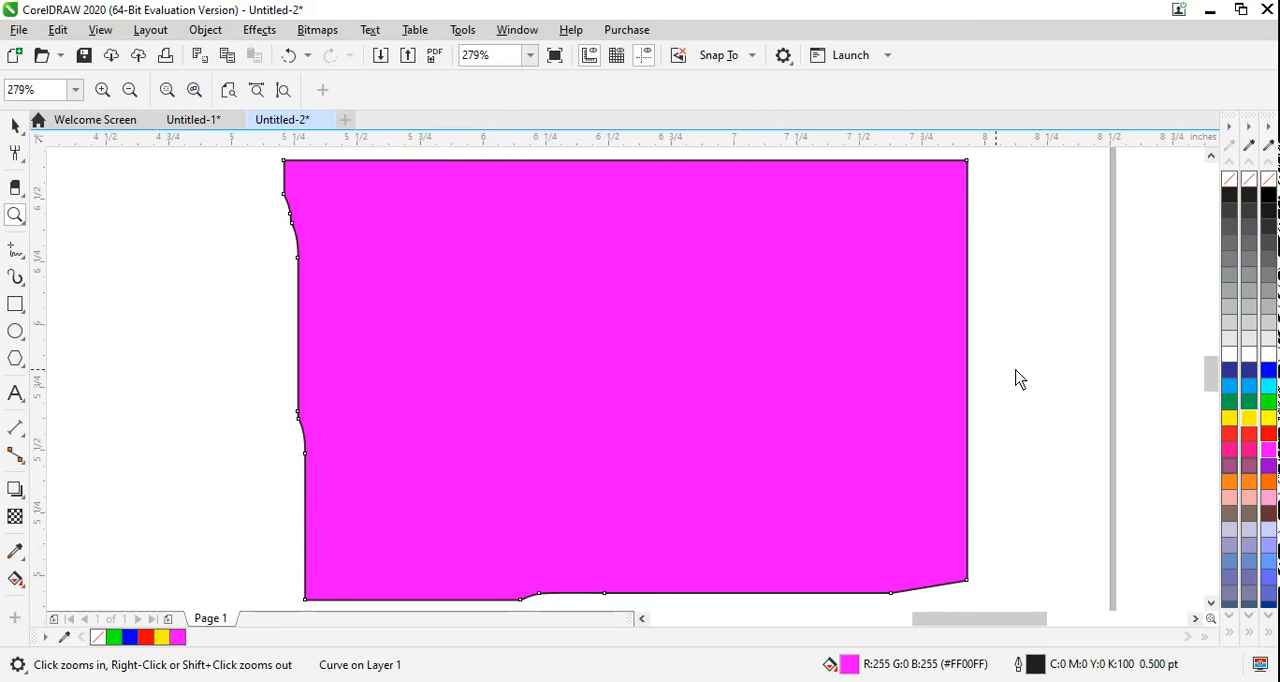
Step: Zoom the view to the whole page, the page width and the page height, and show the preset zoom levels
click(228, 92)
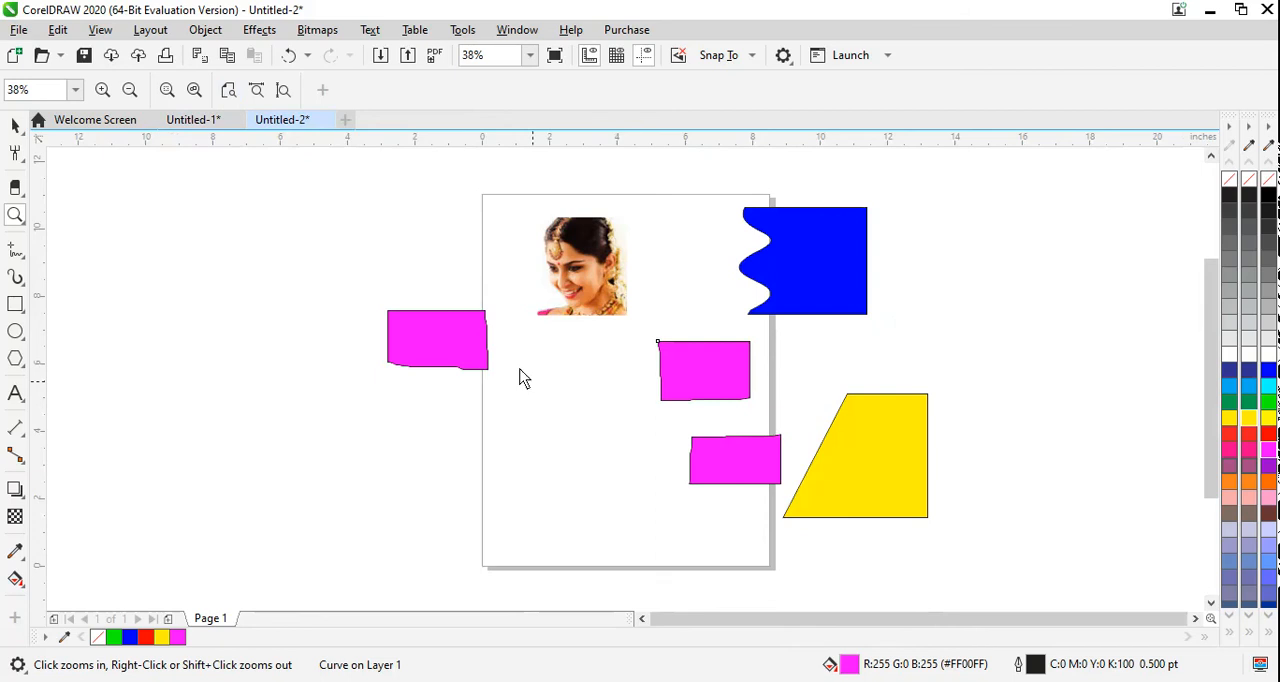
click(256, 89)
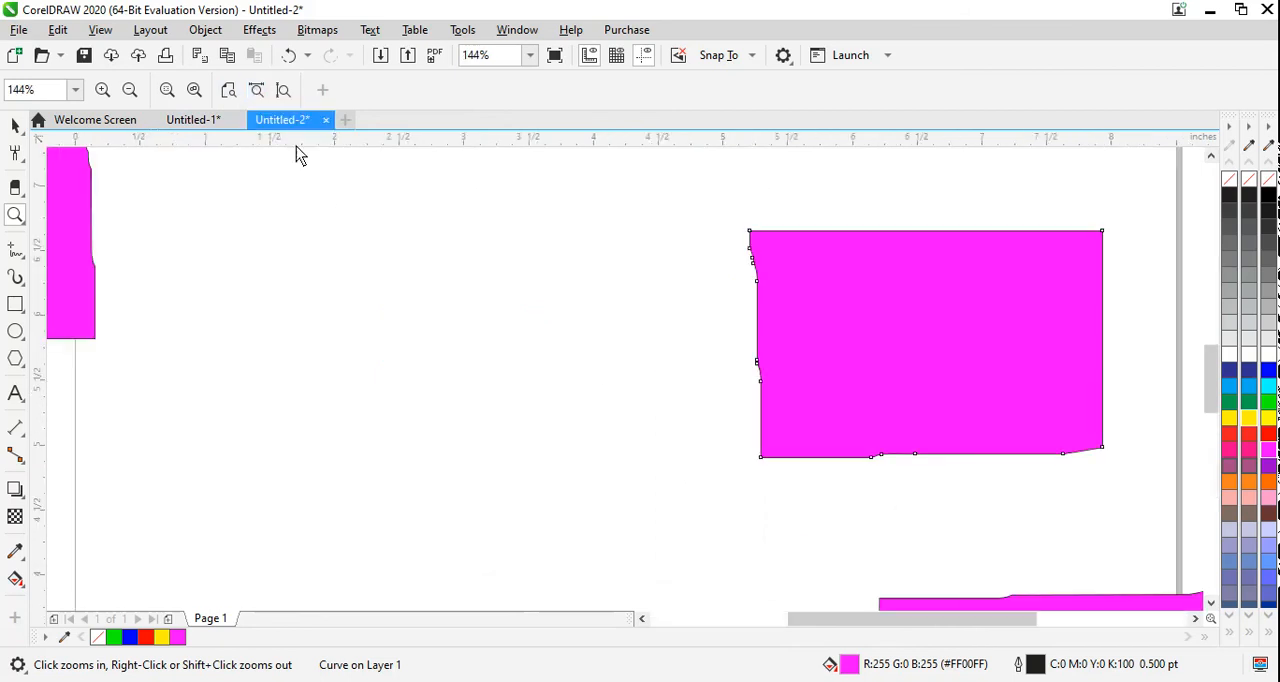
click(279, 97)
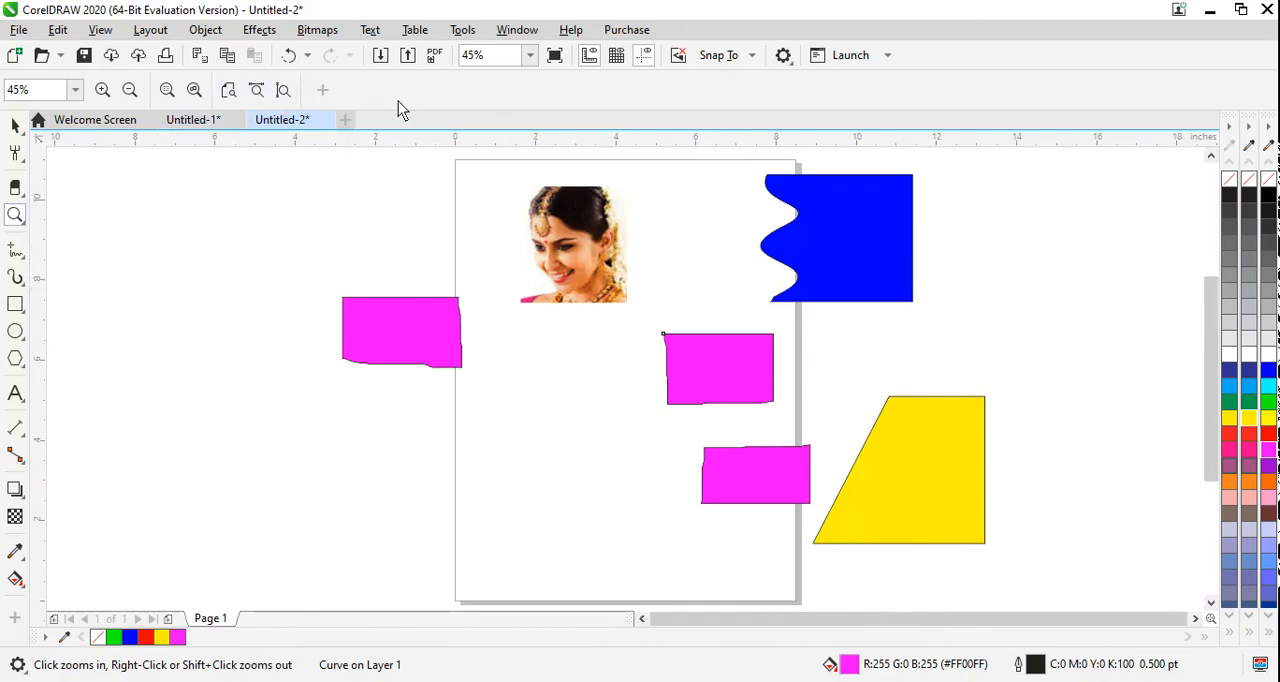
click(530, 55)
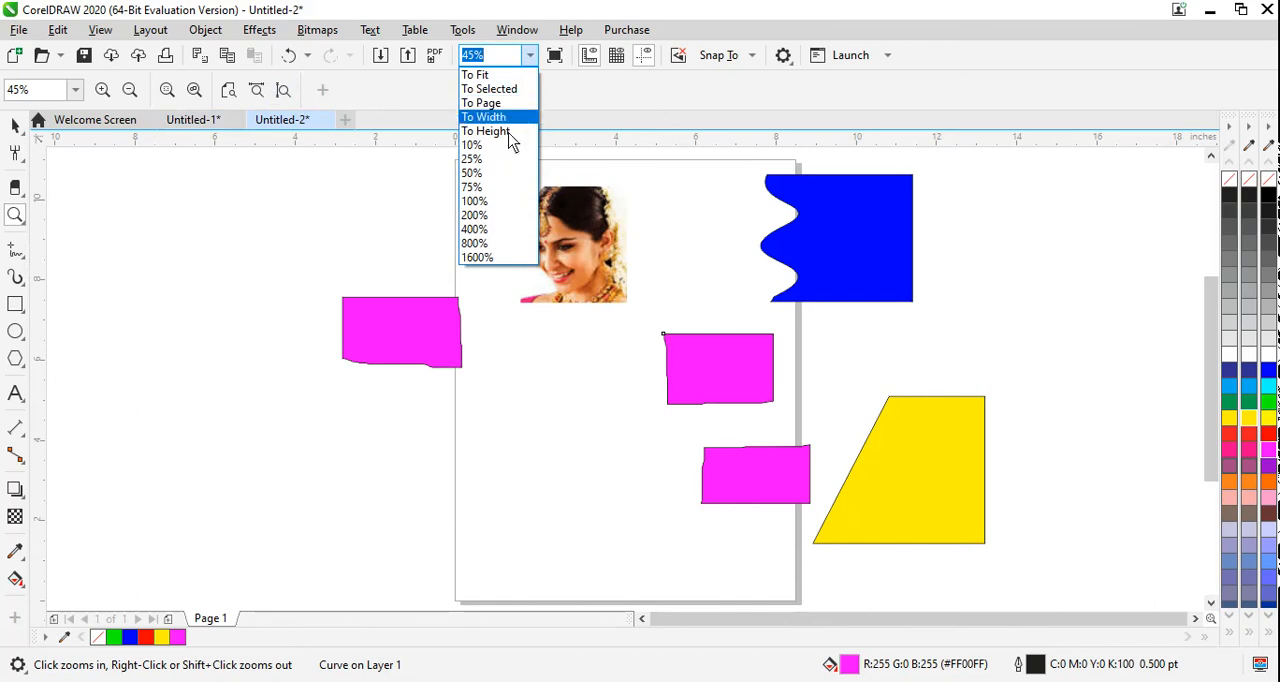
Step: Shift the view of the drawing slightly to the left with the Pan tool
click(12, 223)
click(15, 228)
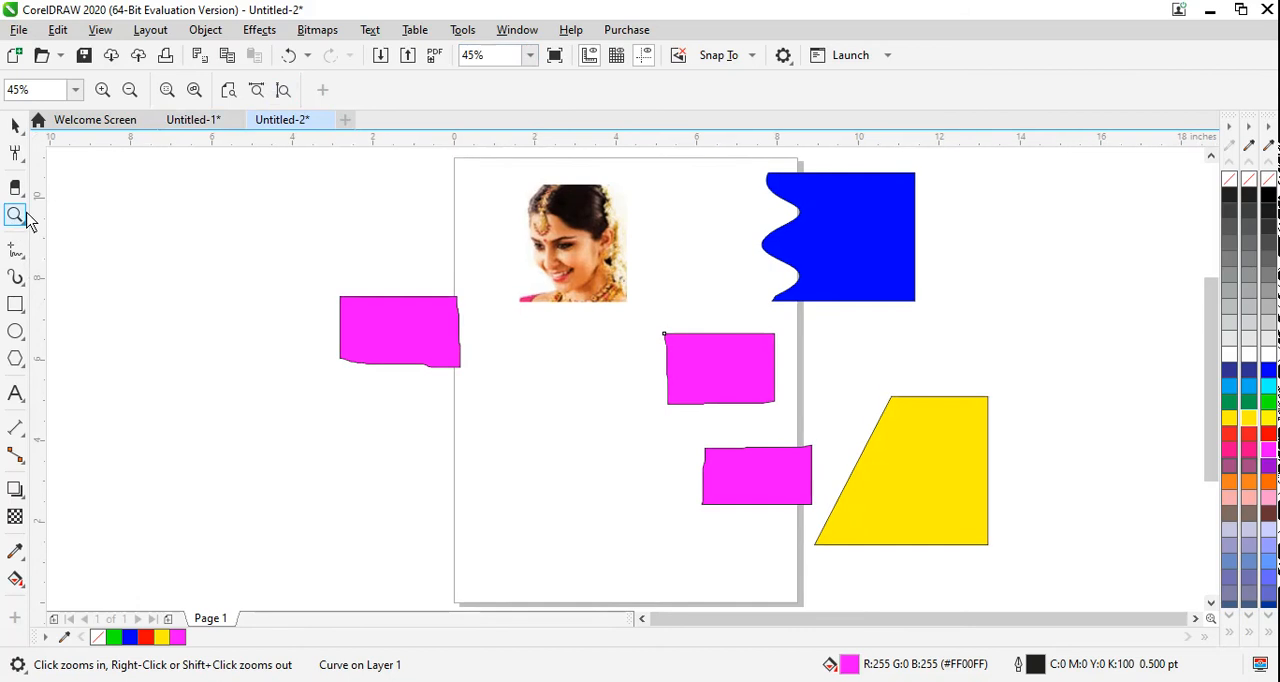
click(84, 240)
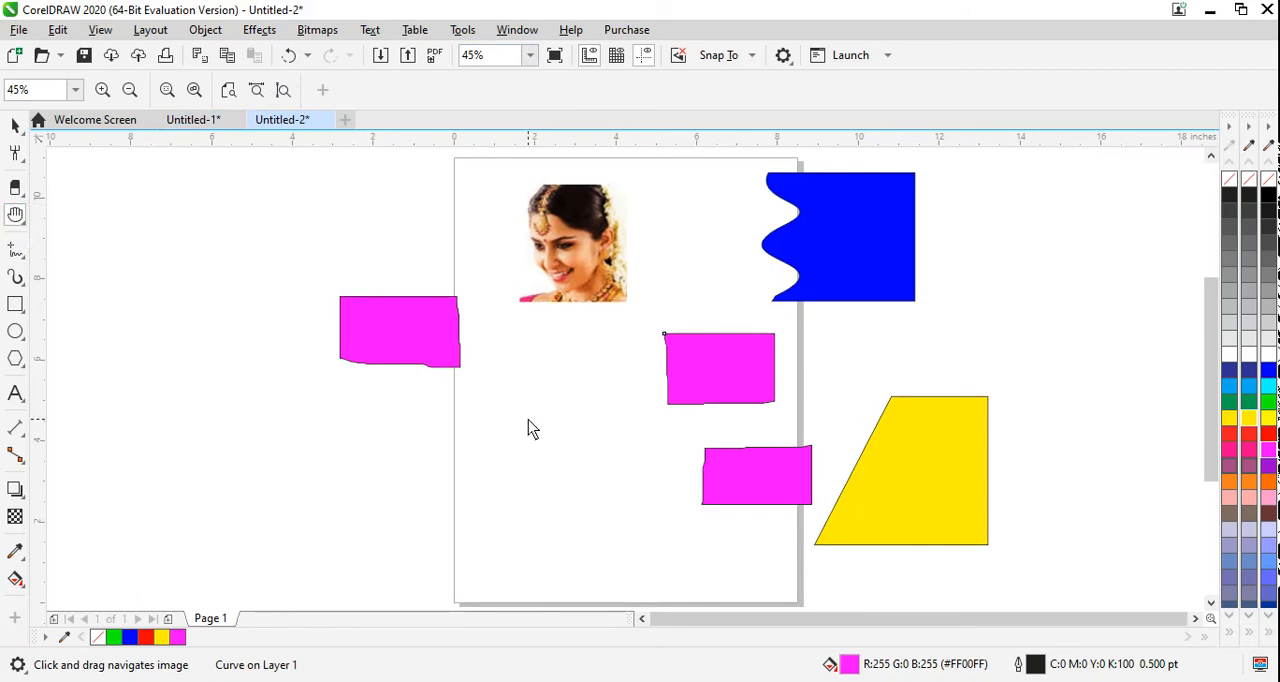
drag(529, 430, 545, 402)
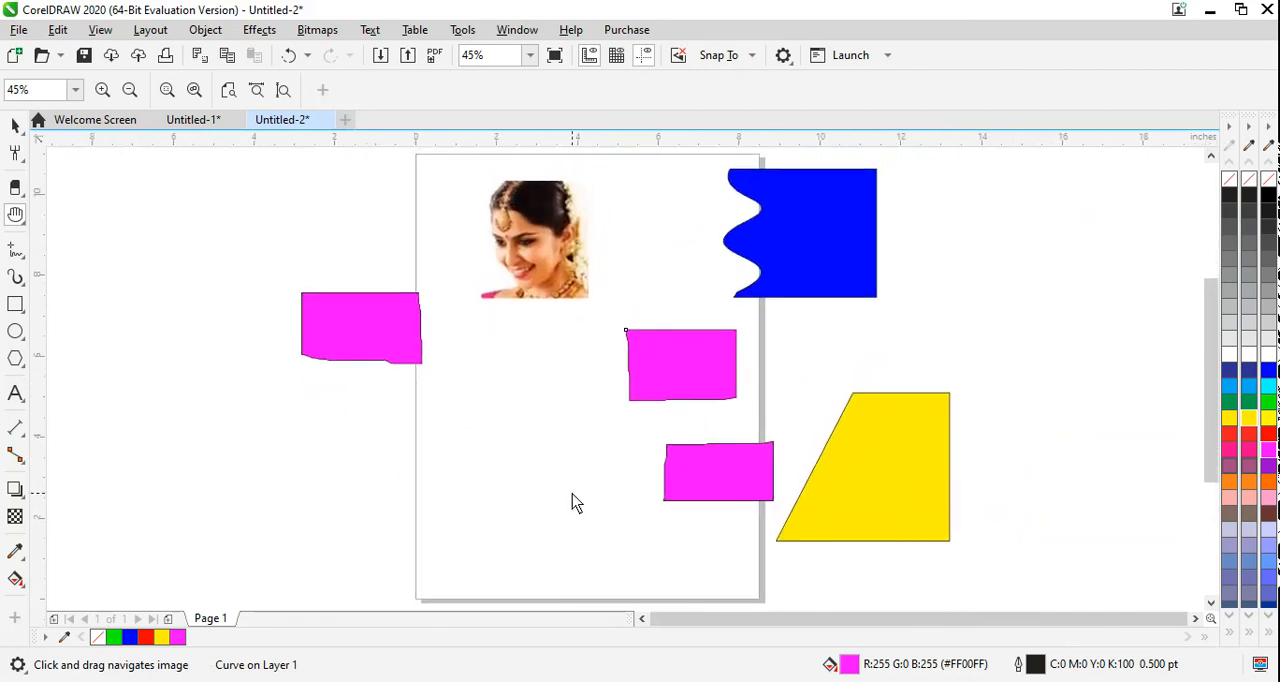
Step: Select all objects on and around the page with the Pick tool and delete them
click(15, 249)
click(16, 252)
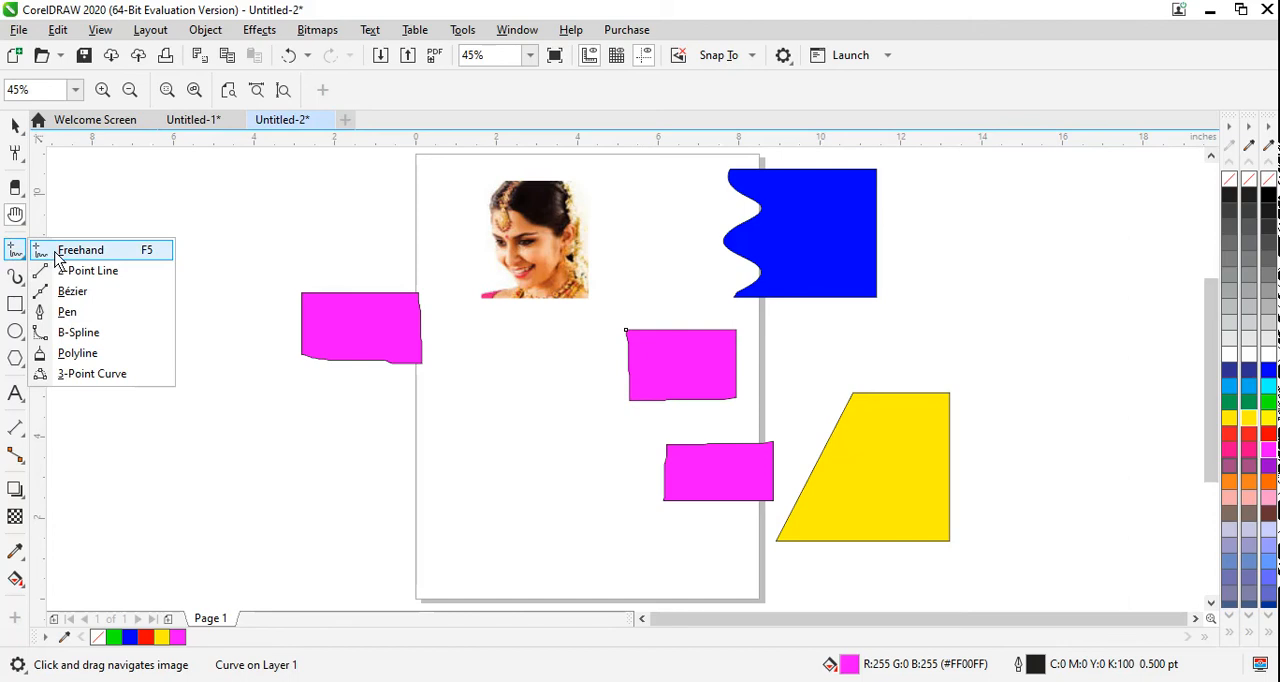
click(15, 125)
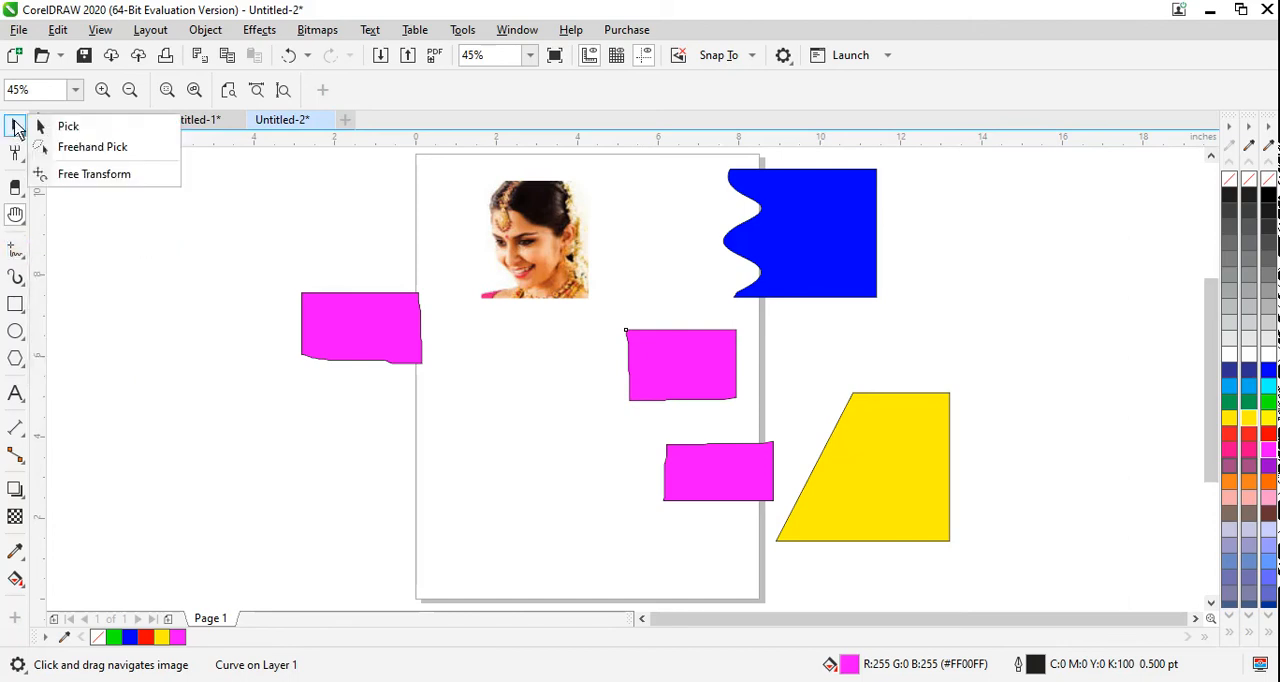
click(58, 126)
drag(1016, 563, 232, 83)
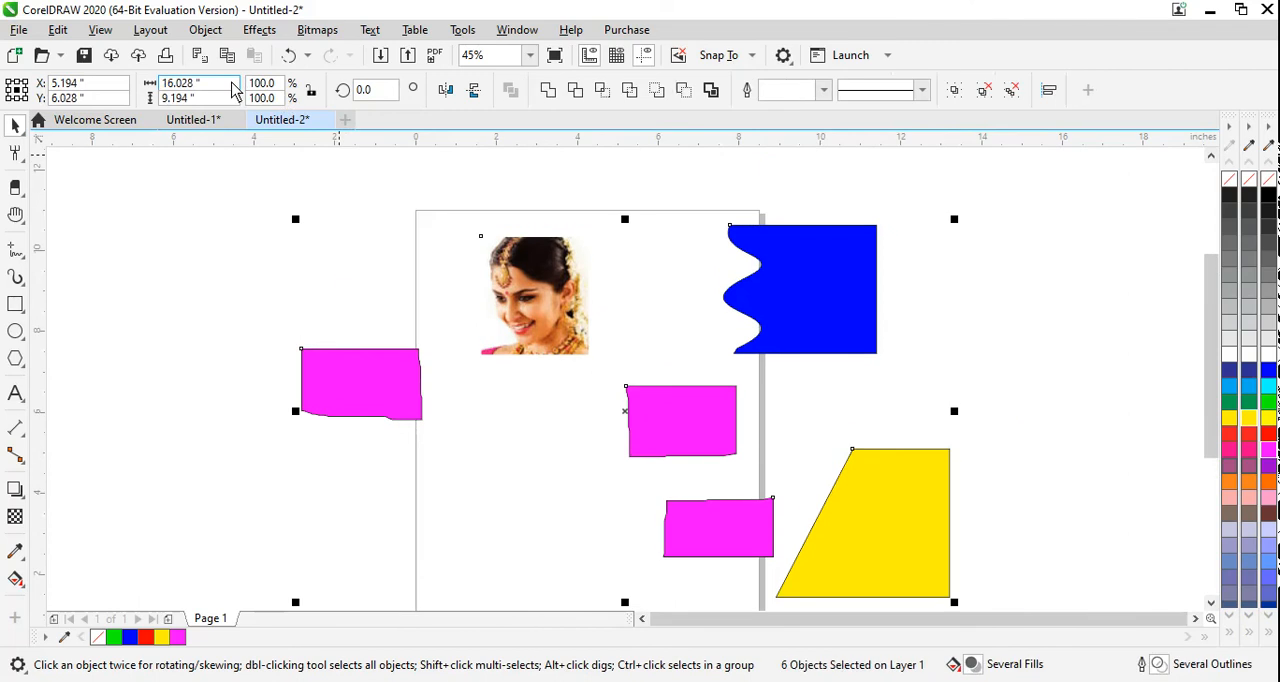
key(Delete)
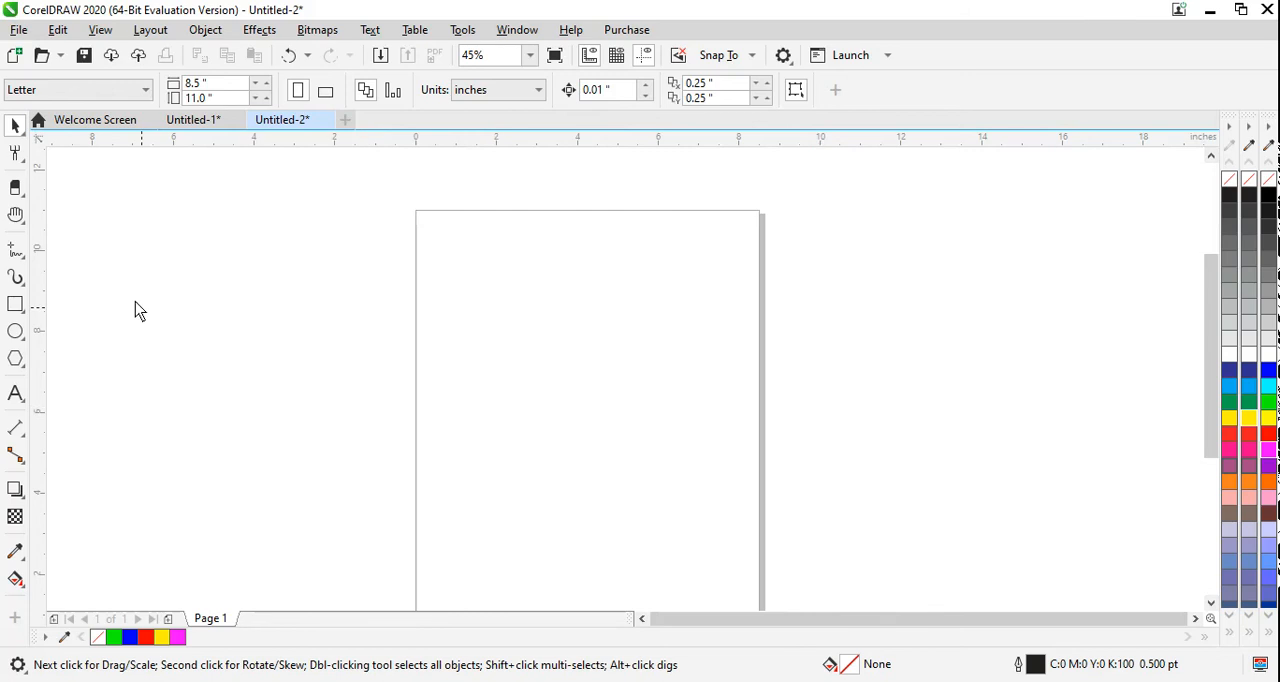
Step: Draw a closed hat outline about 8.1 × 4.3 in at the page's upper end with the Freehand tool and fill it yellow
click(24, 258)
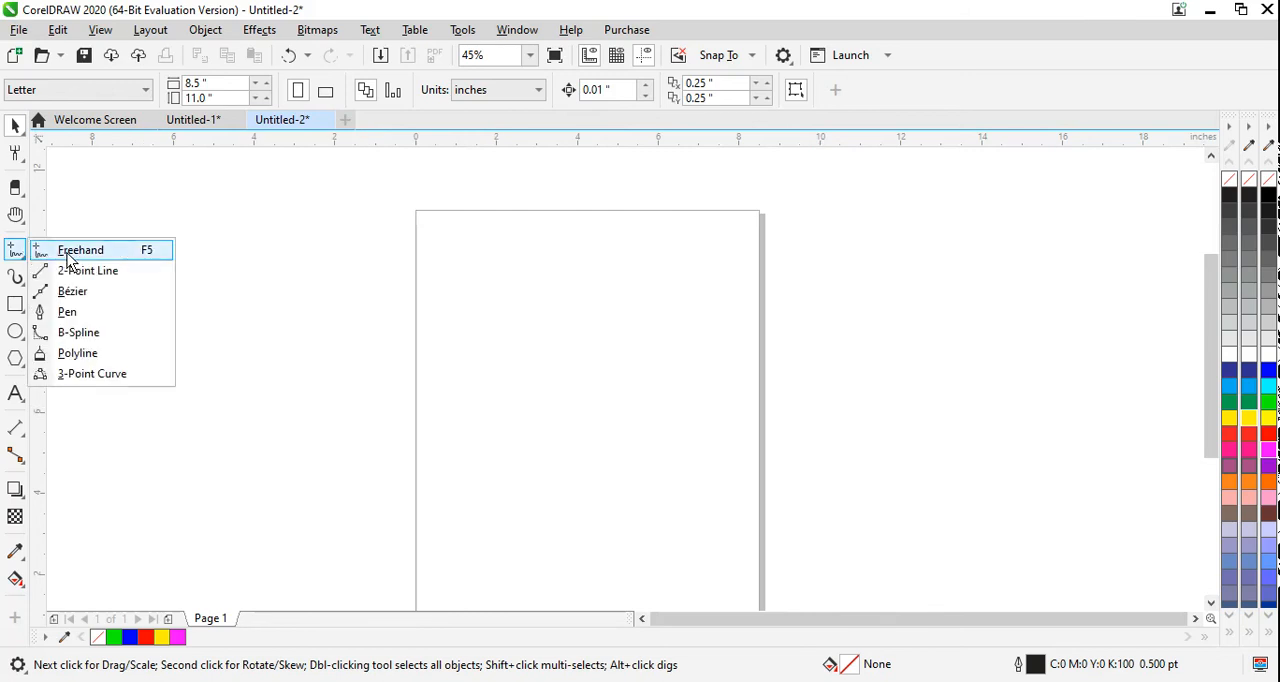
click(70, 258)
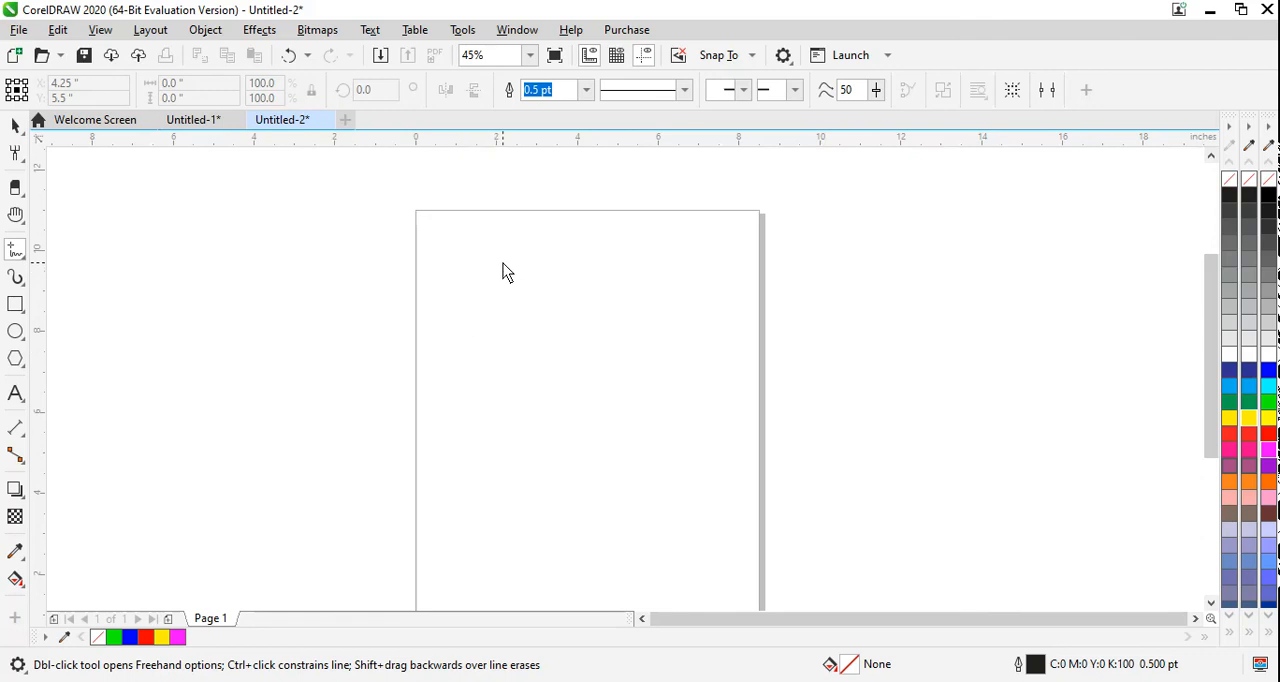
mouse_move(436, 325)
mouse_down()
mouse_move(458, 371)
mouse_move(607, 354)
mouse_move(739, 376)
mouse_move(752, 354)
mouse_move(661, 300)
mouse_move(631, 211)
mouse_move(610, 205)
mouse_move(534, 217)
mouse_move(511, 300)
mouse_move(438, 325)
mouse_up()
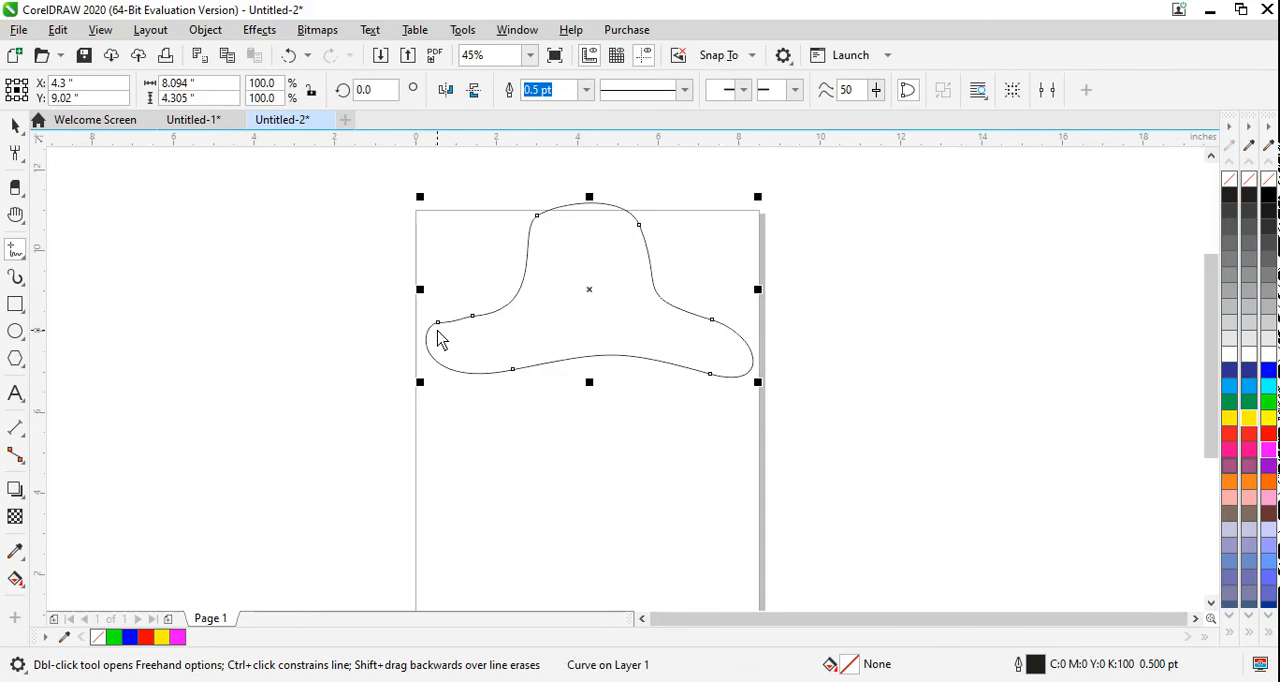
click(1267, 419)
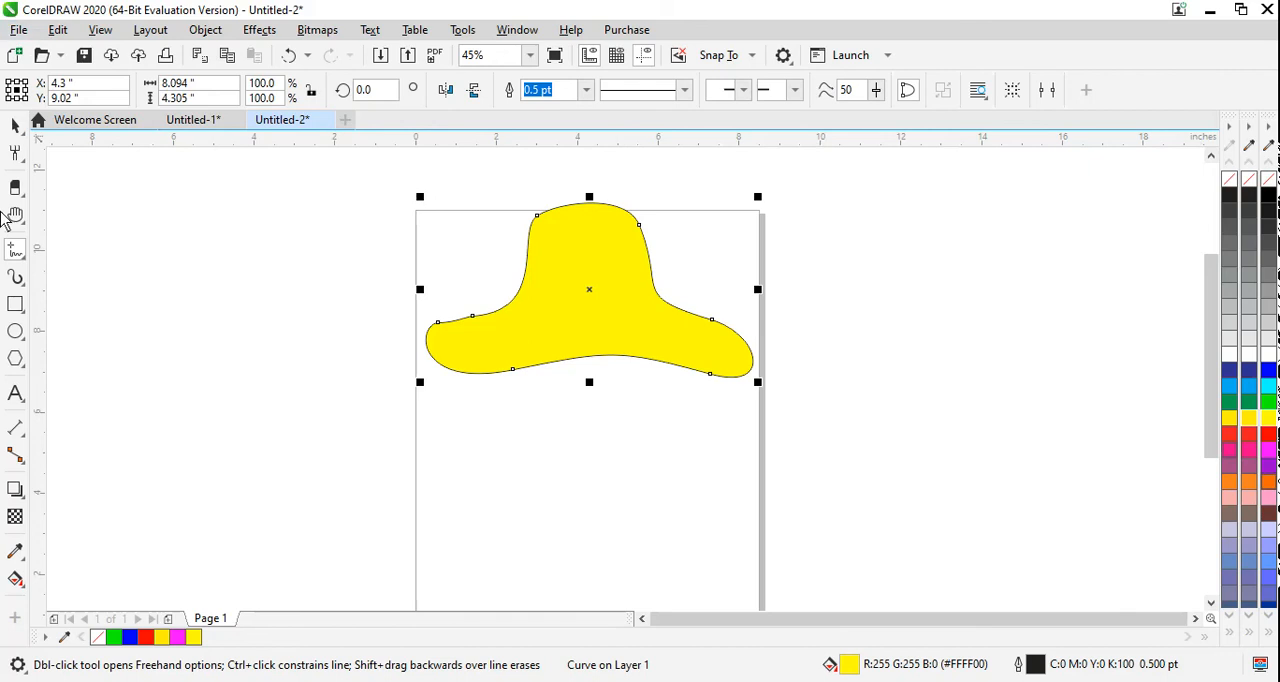
Step: Draw a closed, curved chili outline about 10.4 × 3.4 in below the hat with the Freehand tool and fill it dark green
click(18, 258)
click(60, 253)
mouse_move(498, 497)
mouse_down()
mouse_move(510, 468)
mouse_move(555, 459)
mouse_move(712, 500)
mouse_move(784, 498)
mouse_move(865, 466)
mouse_move(887, 425)
mouse_move(867, 399)
mouse_move(891, 397)
mouse_move(915, 431)
mouse_move(889, 499)
mouse_move(817, 530)
mouse_move(703, 529)
mouse_move(586, 500)
mouse_move(500, 503)
mouse_up()
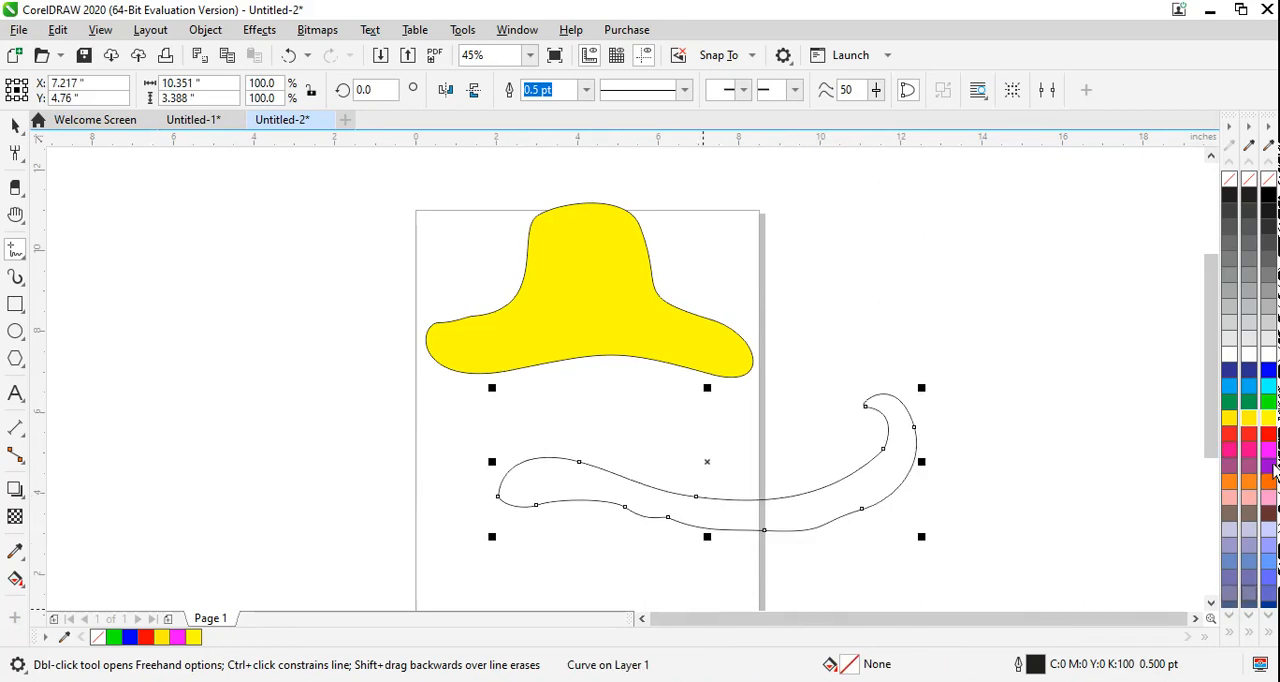
click(1264, 405)
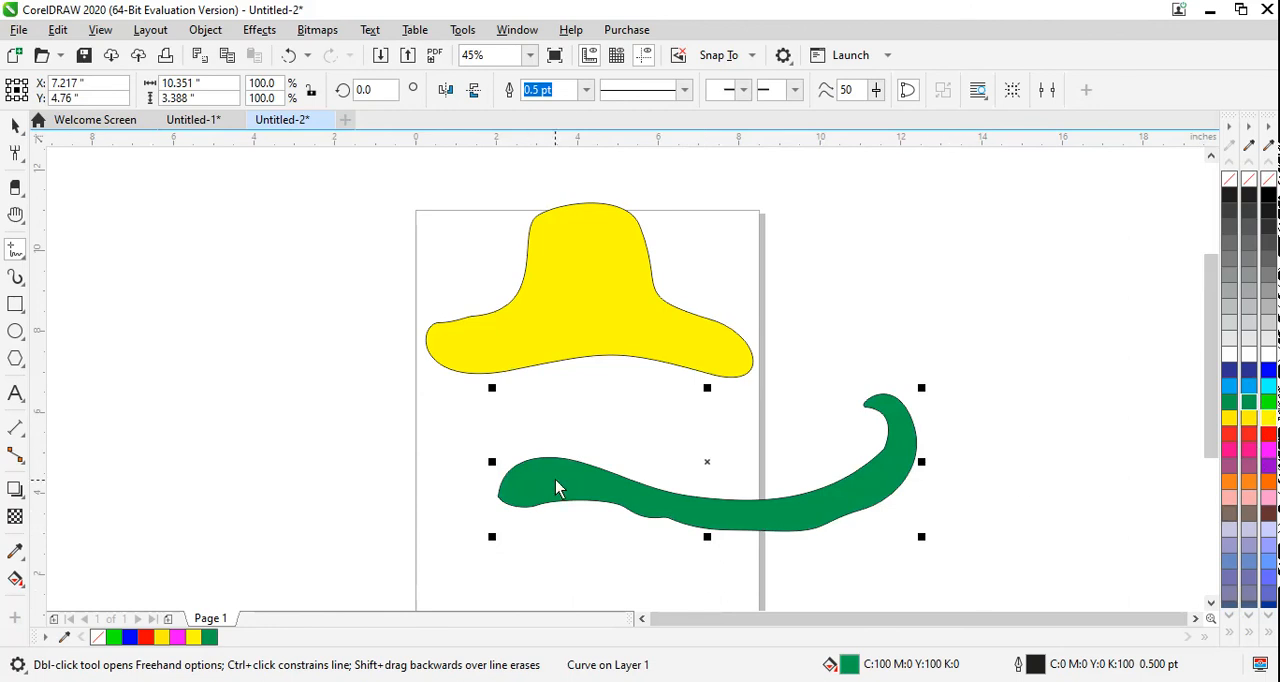
Step: Draw a closed, jagged-edged stem about 2.9 × 3.2 in over the chili's left end and fill it bright green
mouse_move(538, 472)
mouse_down()
mouse_move(577, 463)
mouse_move(540, 455)
mouse_move(499, 482)
mouse_move(469, 531)
mouse_move(472, 580)
mouse_move(509, 572)
mouse_move(482, 568)
mouse_move(474, 540)
mouse_move(565, 517)
mouse_move(546, 507)
mouse_move(568, 503)
mouse_move(545, 482)
mouse_move(557, 475)
mouse_move(547, 481)
mouse_up()
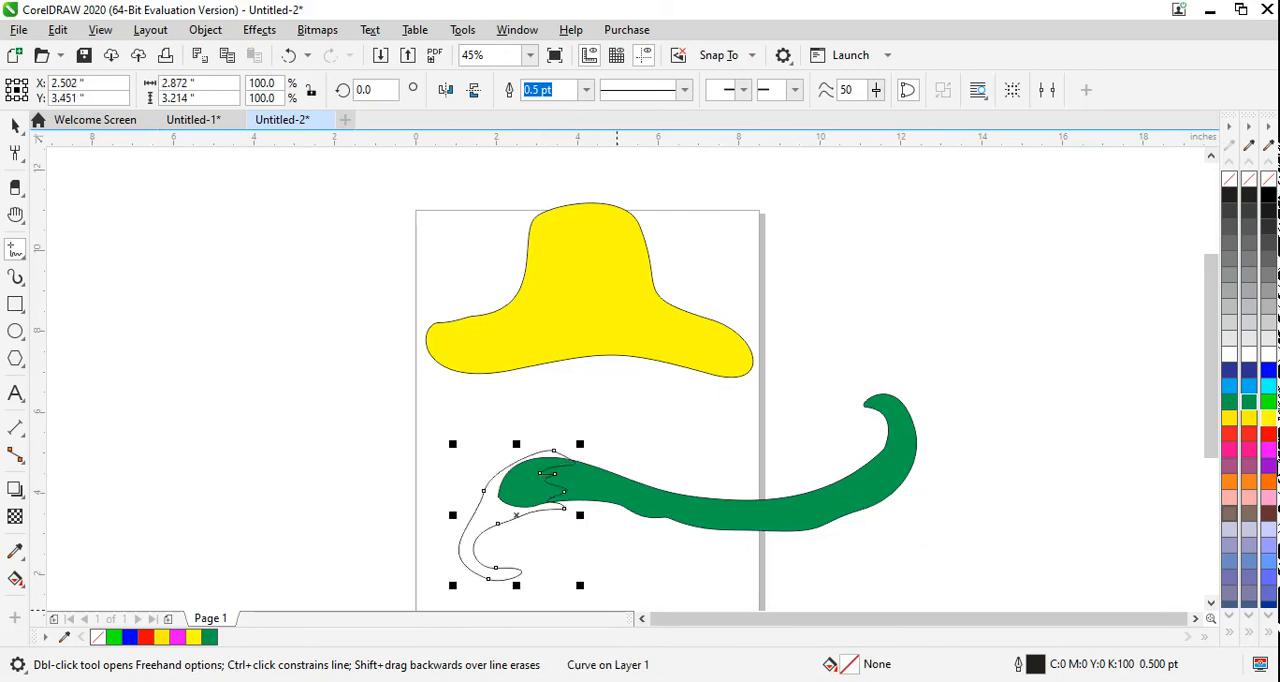
click(1249, 401)
click(1268, 401)
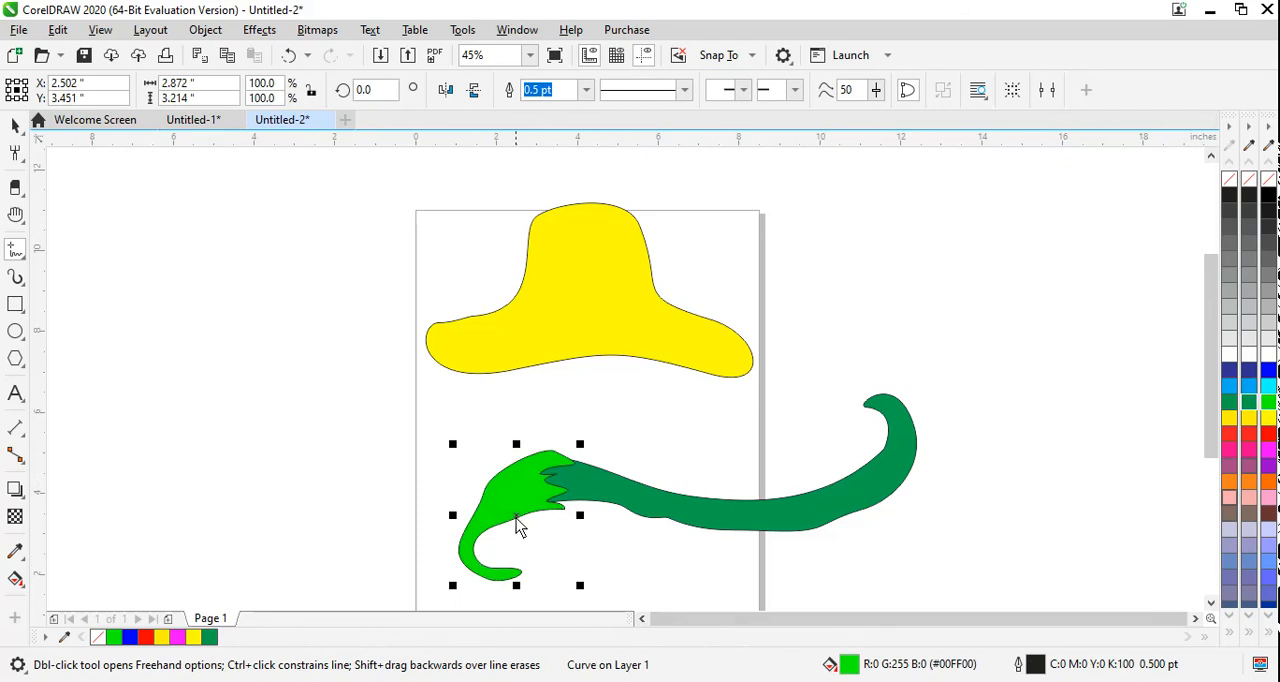
Step: Fit the stem to the chili by moving it slightly up and reducing its height to 96%, and fill it dark green
drag(516, 516, 516, 509)
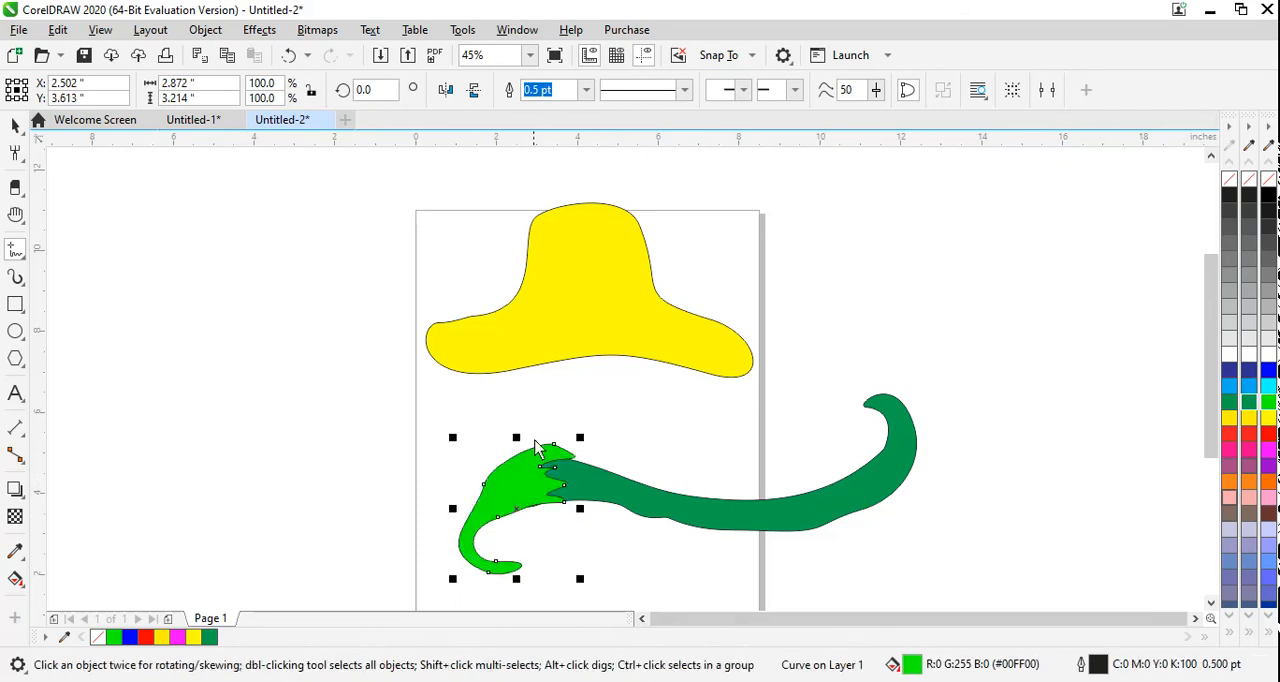
drag(518, 437, 518, 442)
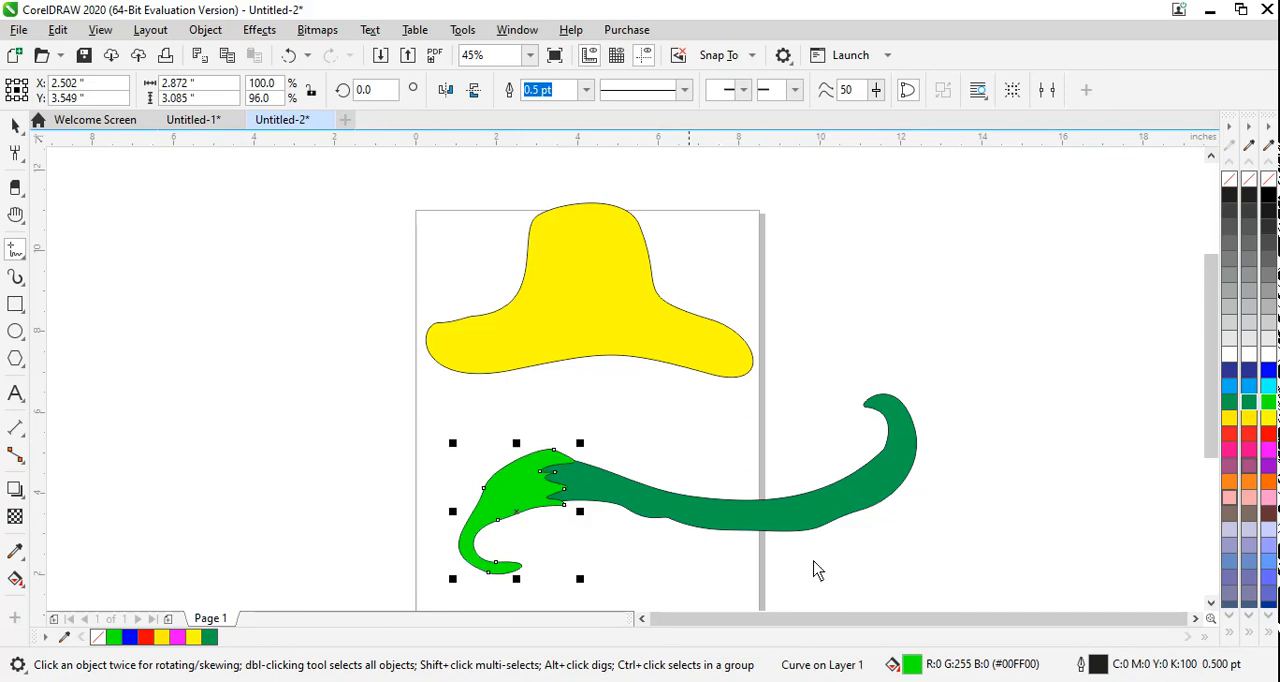
click(1250, 402)
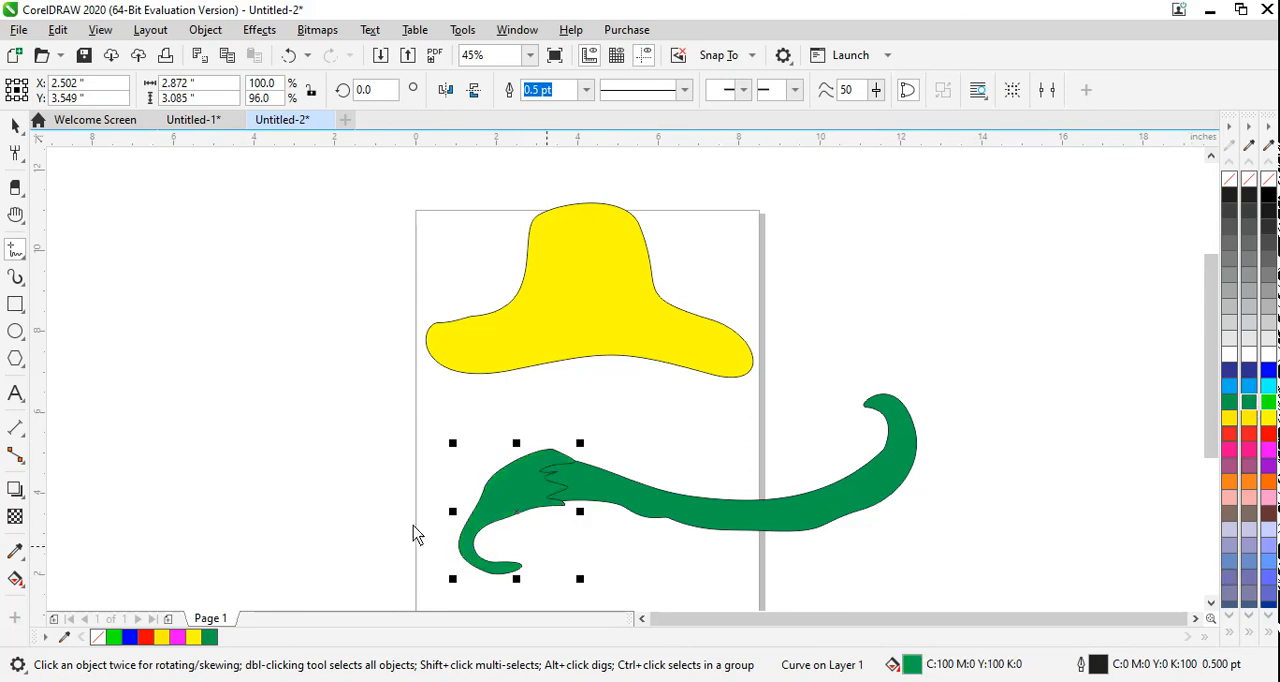
Step: Fill the long chili body with red and clear the selection
click(15, 125)
click(792, 526)
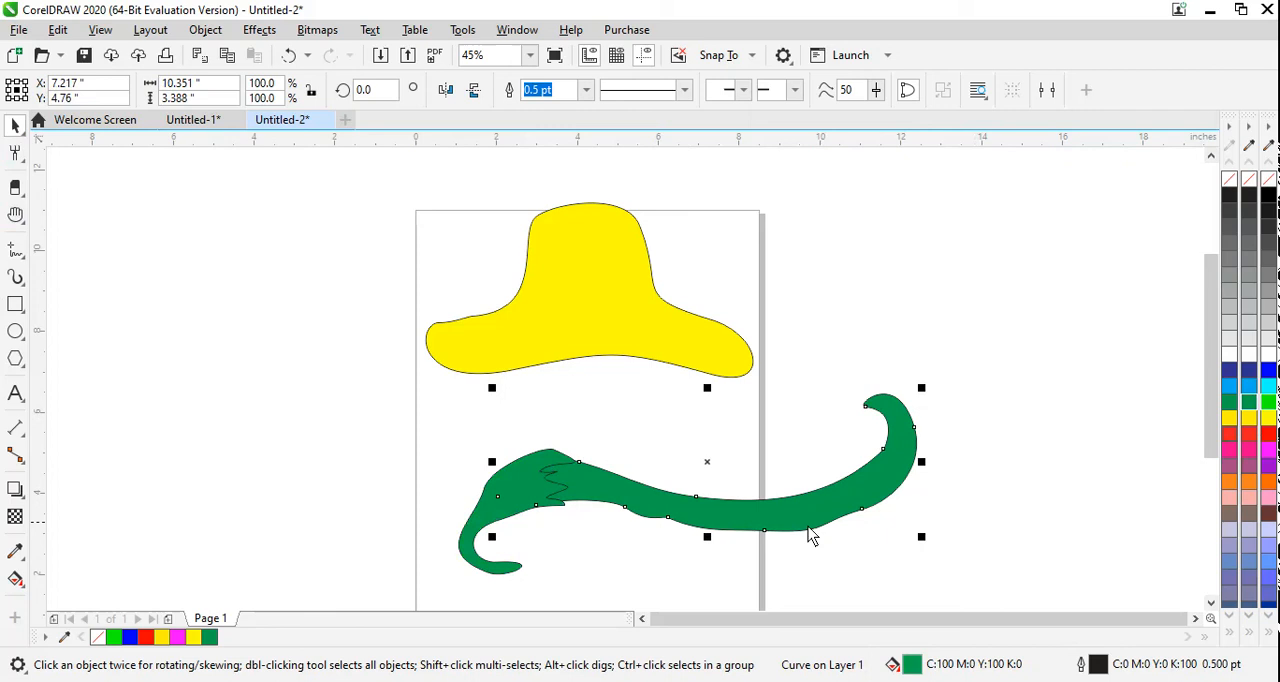
click(1268, 433)
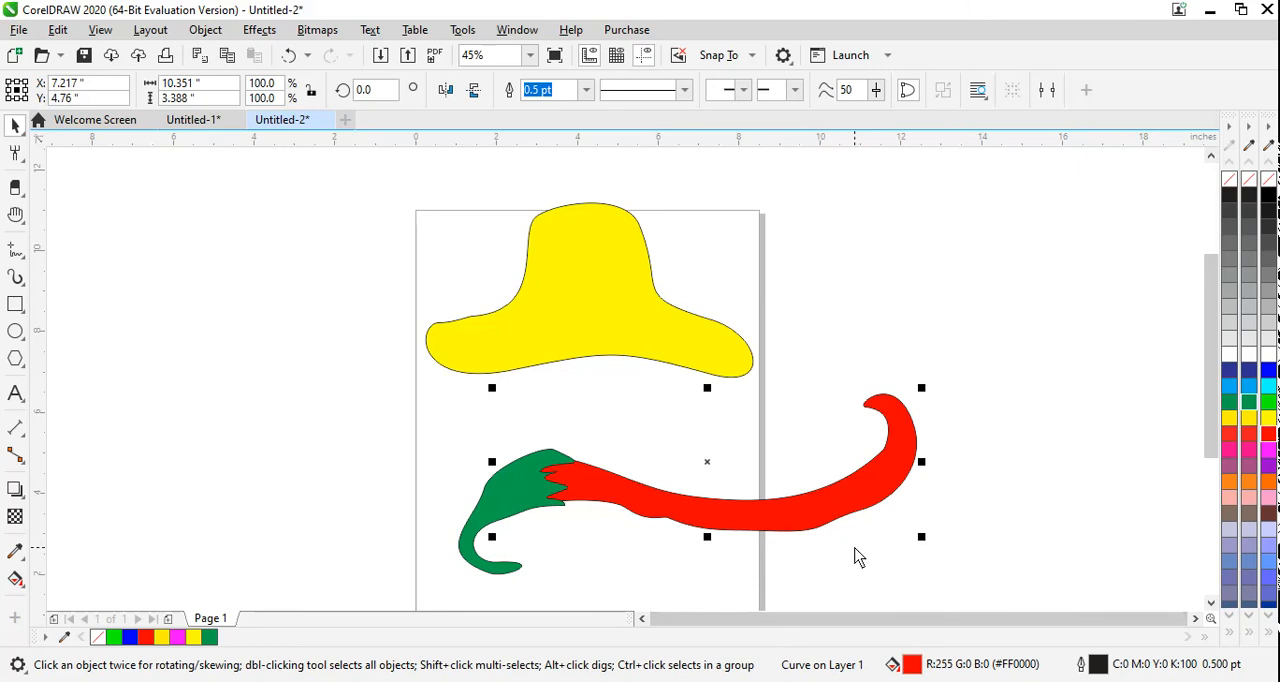
click(388, 403)
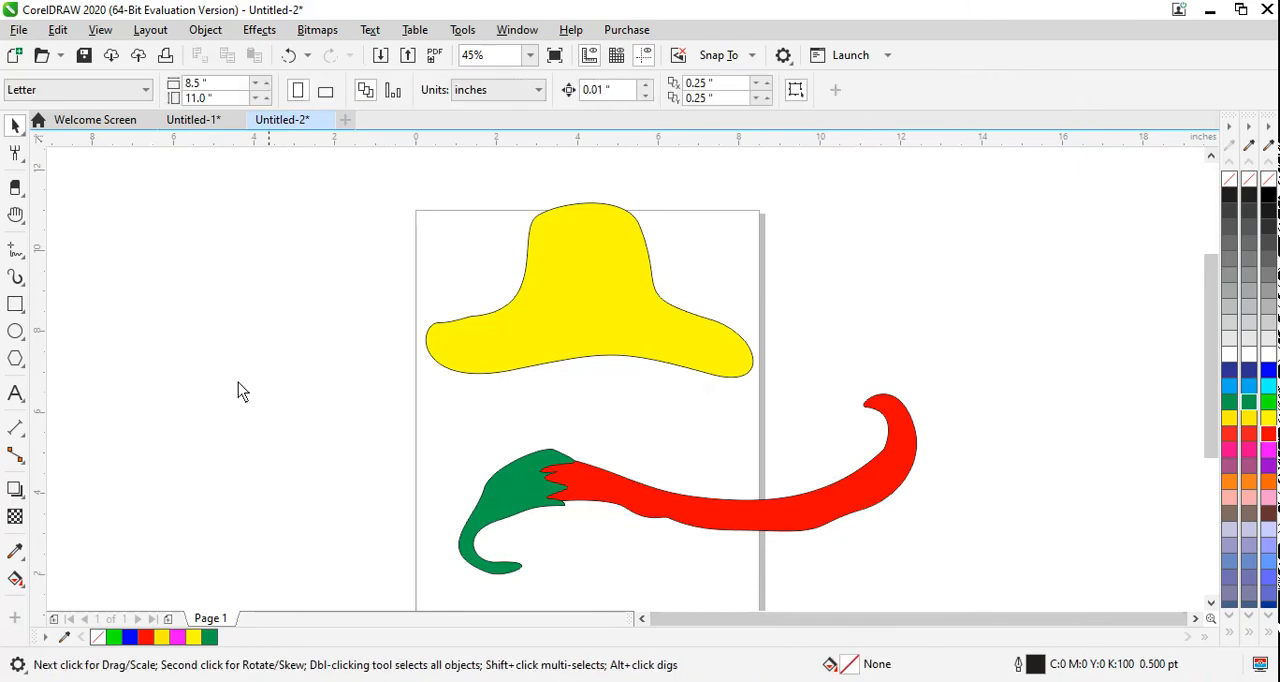
Step: Draw an open freehand curve about 4.3 × 5.3 in left of the page, apply a cyan fill and delete it
click(14, 252)
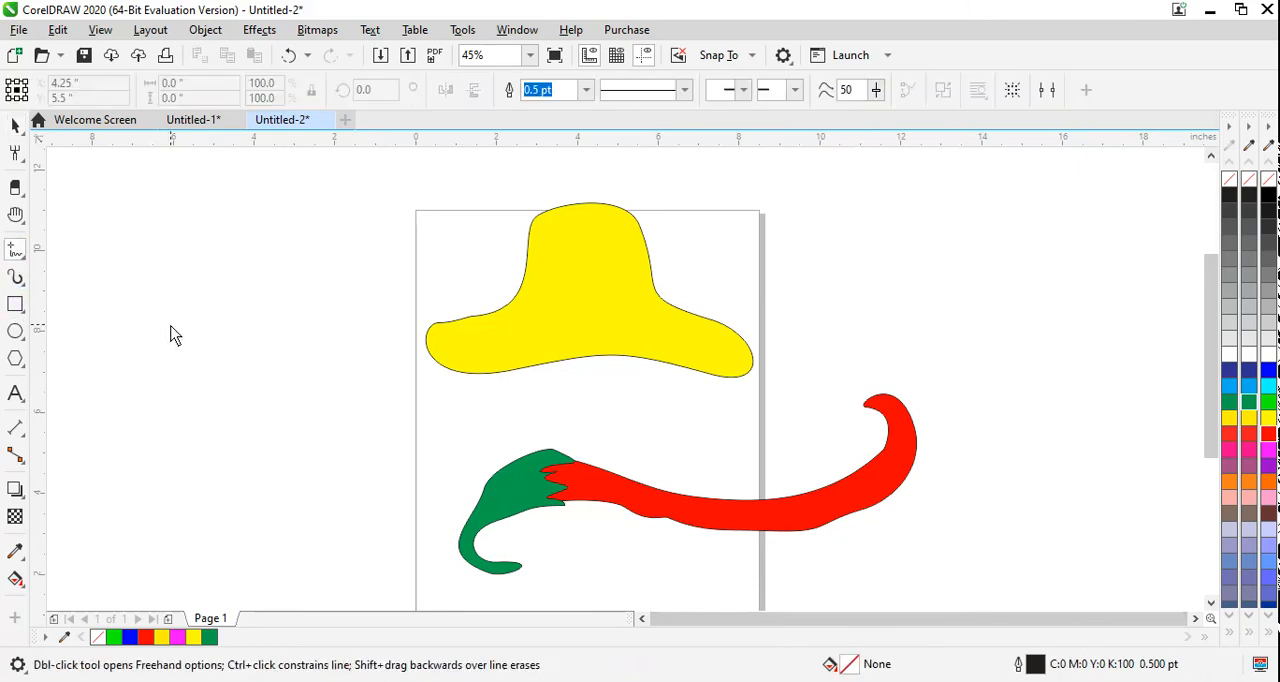
mouse_move(208, 309)
mouse_down()
mouse_move(165, 328)
mouse_move(172, 388)
mouse_up()
drag(311, 391, 209, 366)
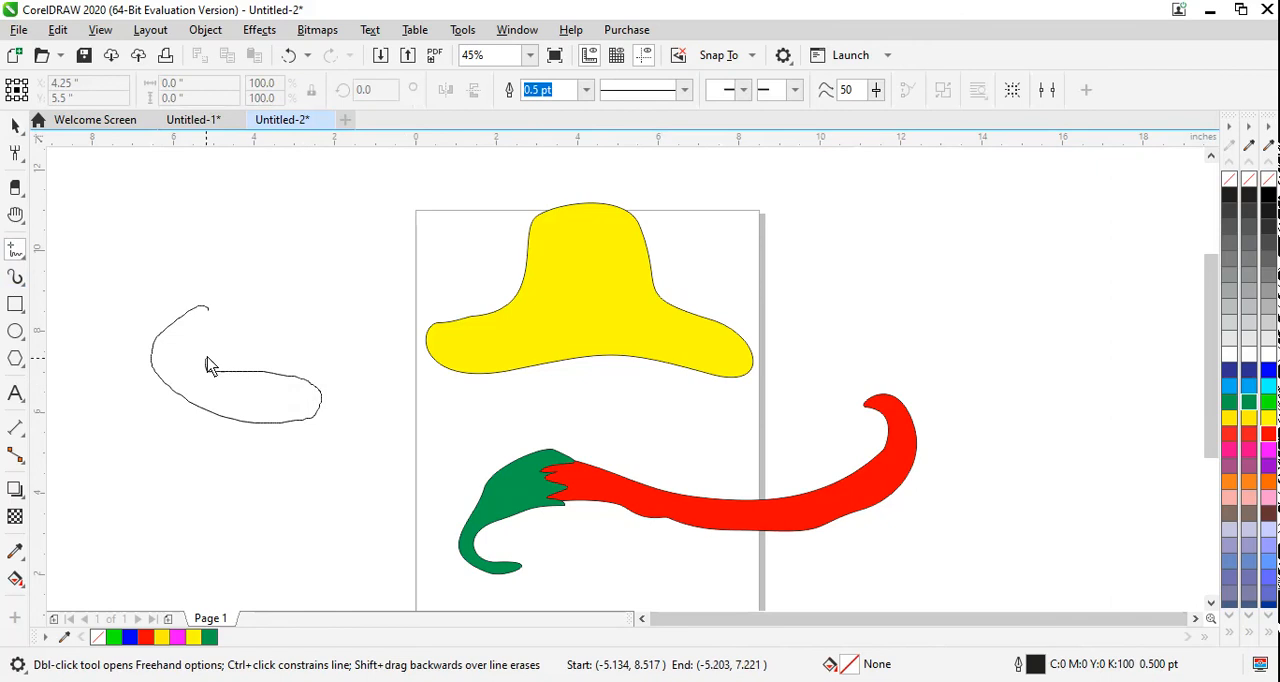
mouse_move(309, 307)
mouse_down()
mouse_move(325, 249)
mouse_move(278, 262)
mouse_move(230, 313)
mouse_move(189, 282)
mouse_move(207, 212)
mouse_move(289, 260)
mouse_up()
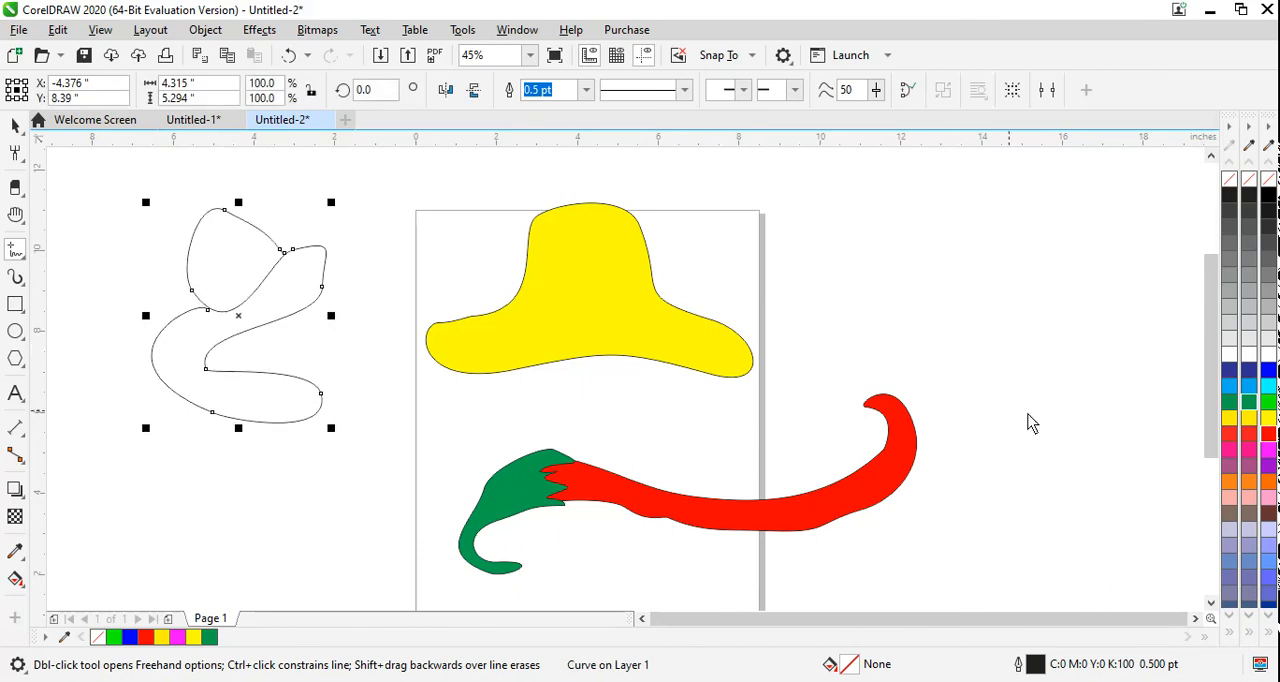
click(1249, 390)
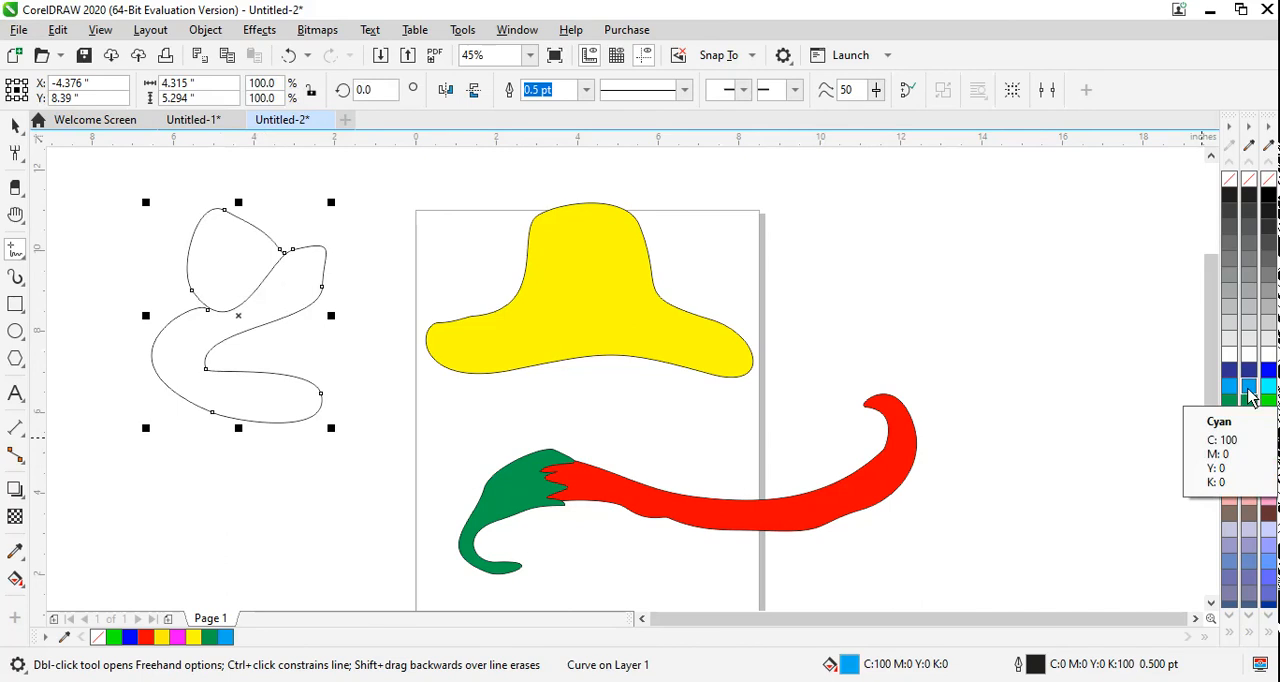
key(Delete)
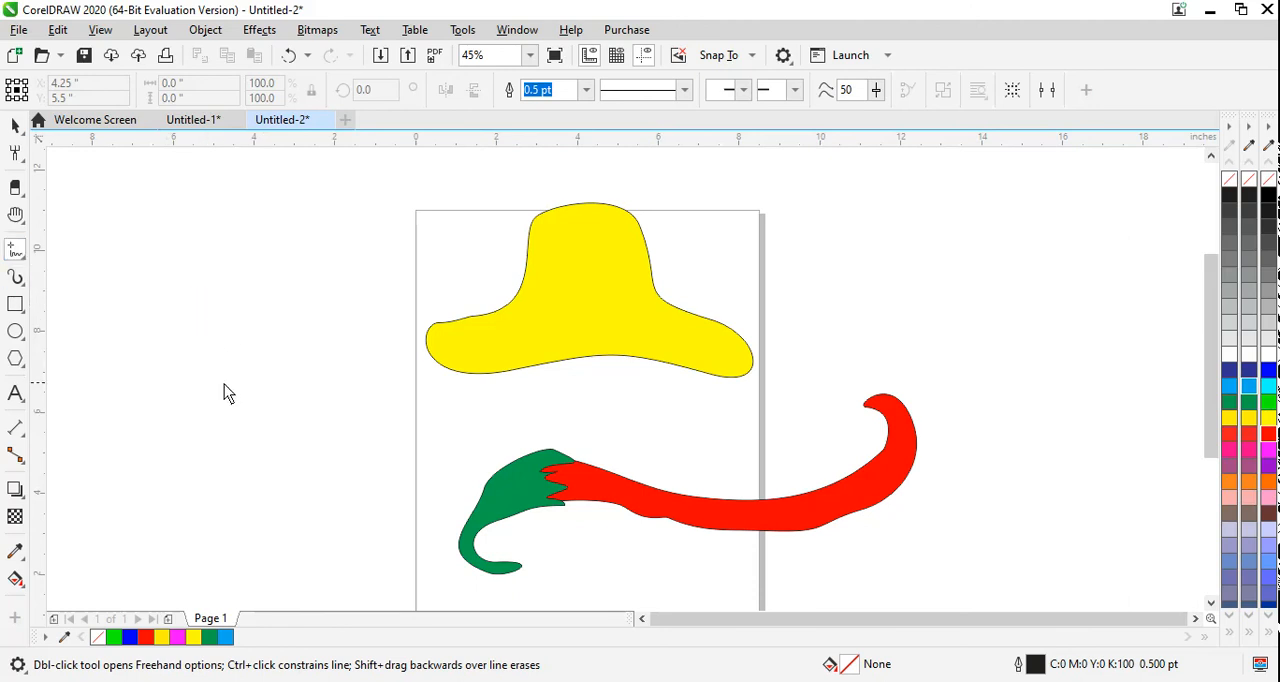
Step: Draw a closed hand outline about 4.9 × 5.6 in left of the page with the Freehand tool and fill it blue
mouse_move(159, 325)
mouse_down()
mouse_move(143, 334)
mouse_move(149, 357)
mouse_move(230, 427)
mouse_move(297, 409)
mouse_move(333, 260)
mouse_move(313, 228)
mouse_move(314, 274)
mouse_move(301, 270)
mouse_move(262, 197)
mouse_move(262, 276)
mouse_move(211, 216)
mouse_move(200, 243)
mouse_move(214, 289)
mouse_move(146, 240)
mouse_move(159, 322)
mouse_up()
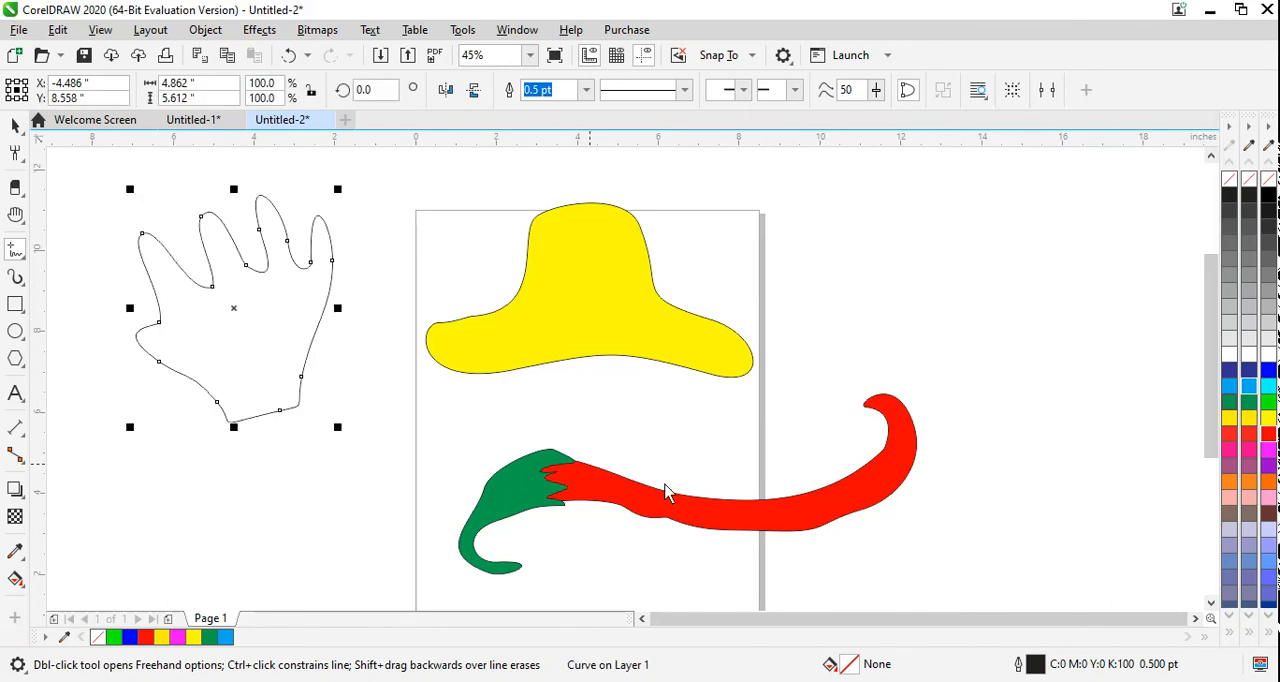
click(1262, 370)
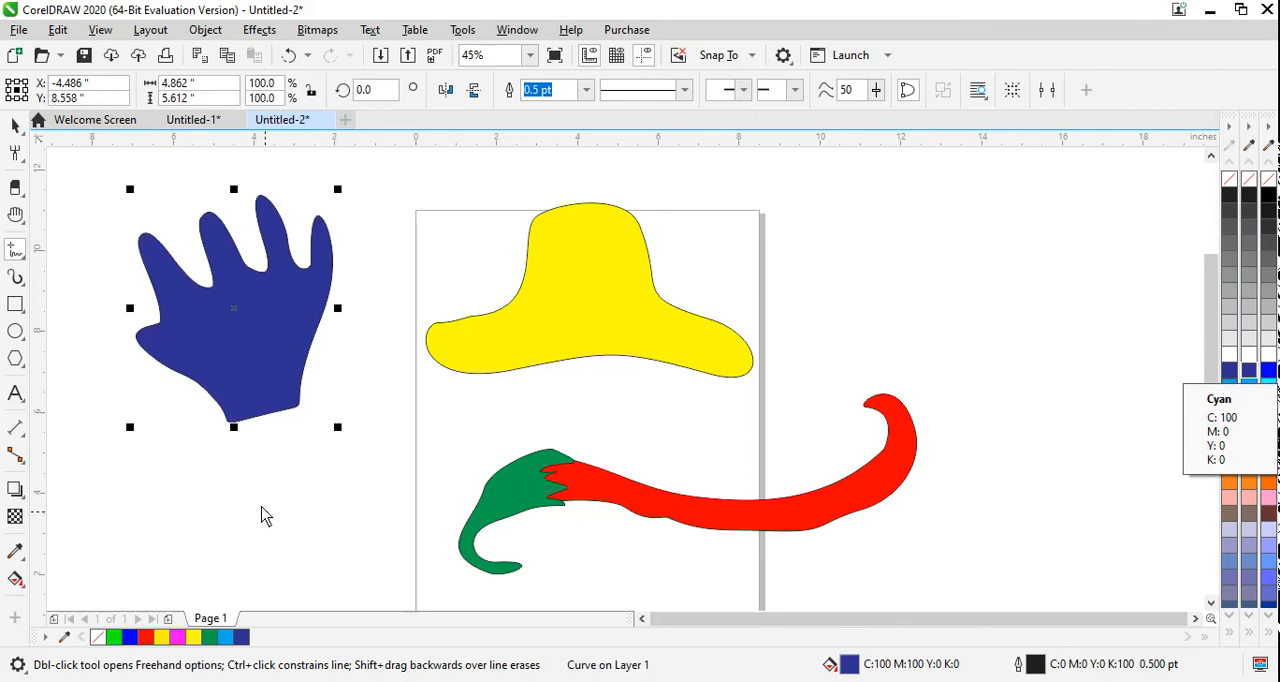
Step: Narrow the blue hand to 56.7% of its width and move it to the right of the page
drag(338, 309, 988, 296)
click(15, 124)
Step: Draw a nearly horizontal line about 7.2 in long from left of the page to the hat with the 2-Point Line tool
click(15, 250)
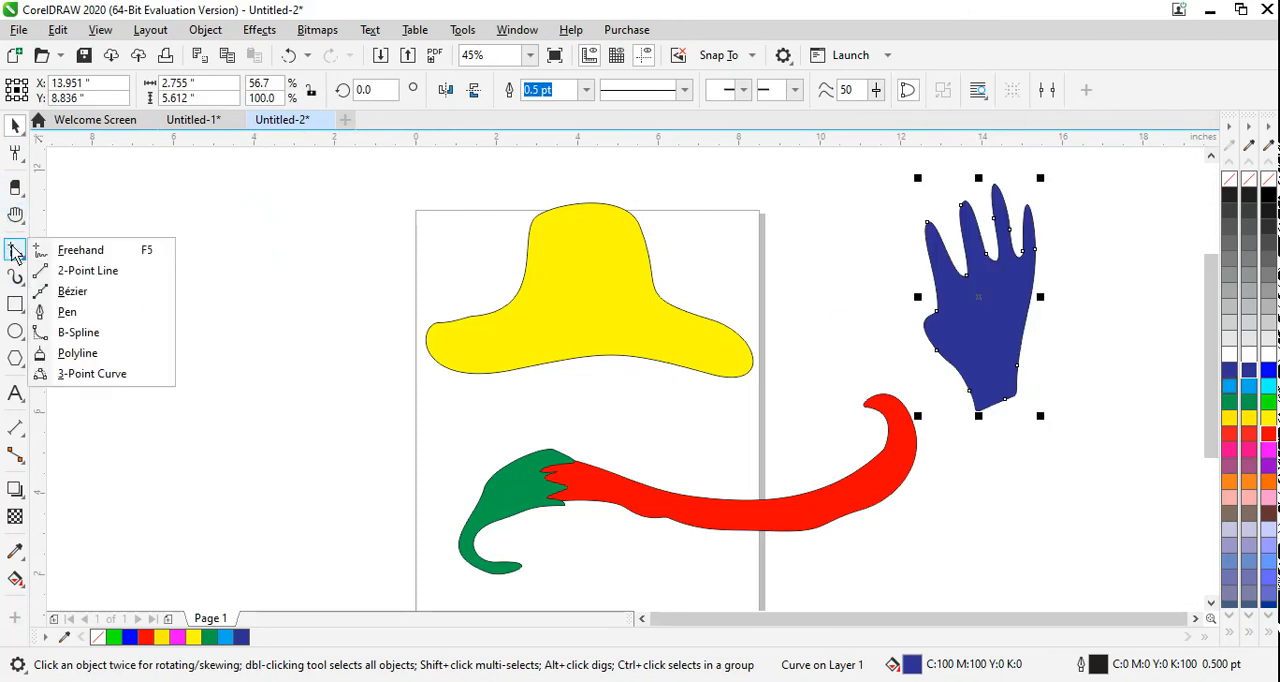
click(88, 271)
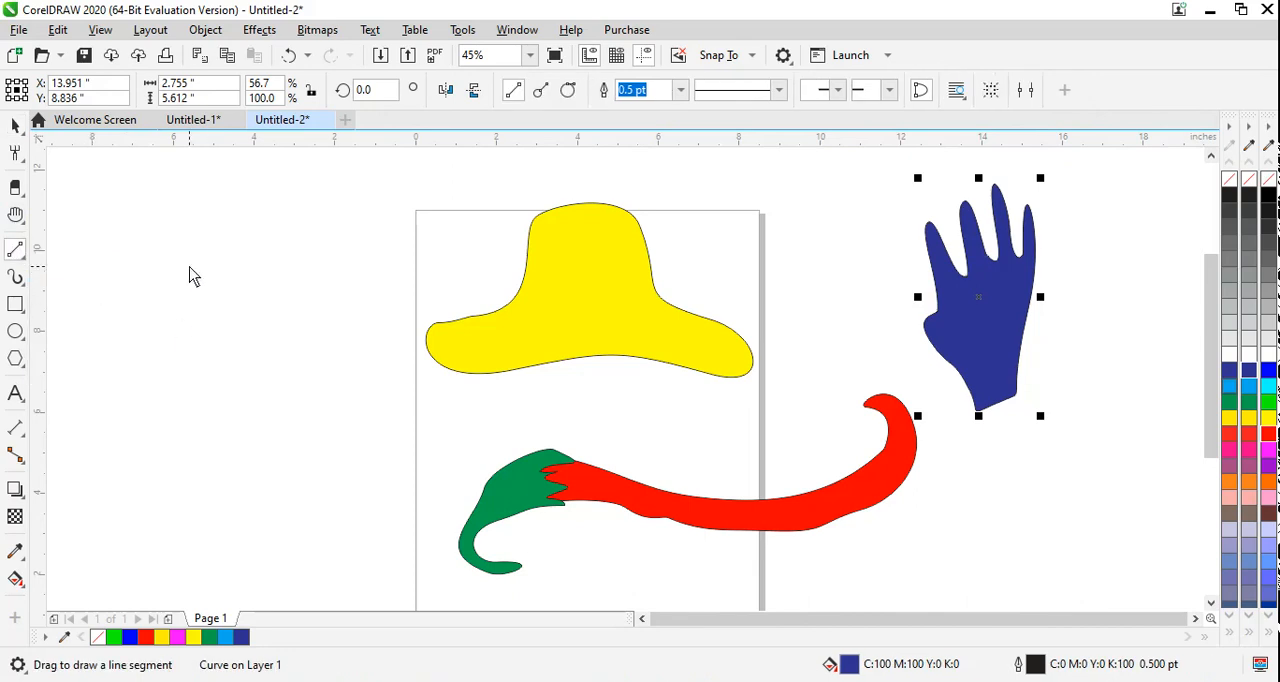
drag(190, 267, 485, 267)
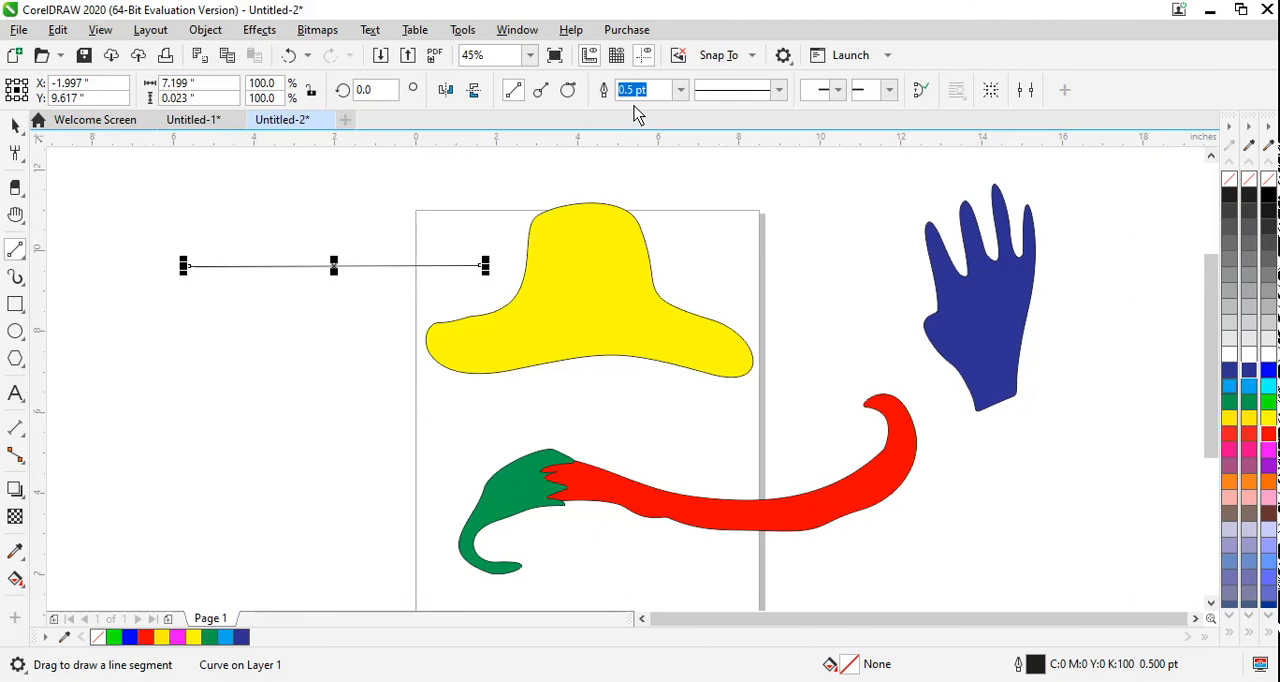
Step: Set the 2-point line's outline width to 4 pt, and increase it to 8 pt
click(680, 92)
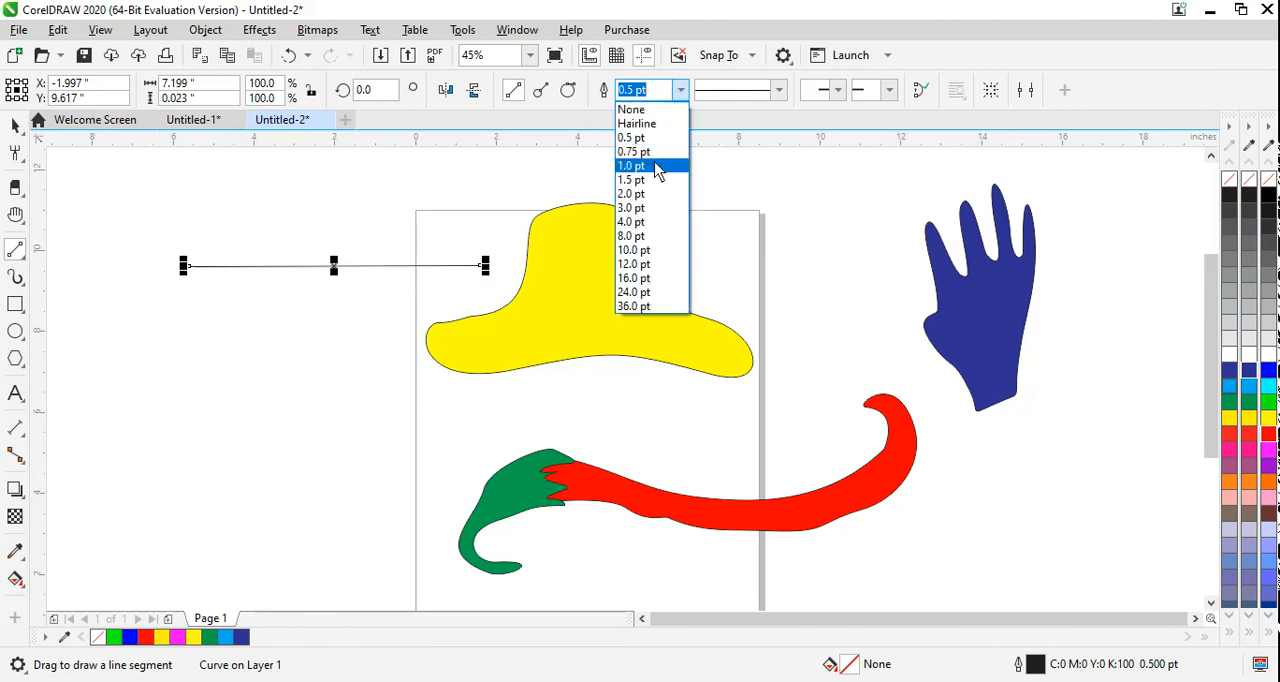
click(645, 221)
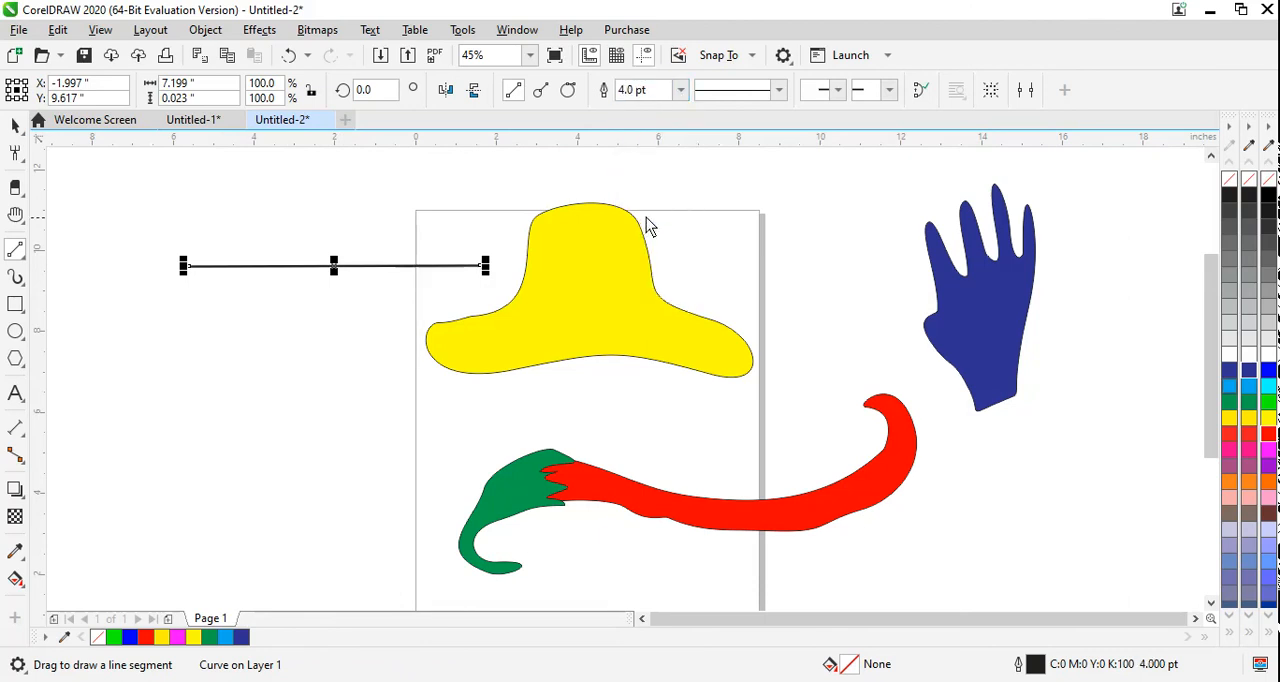
click(681, 90)
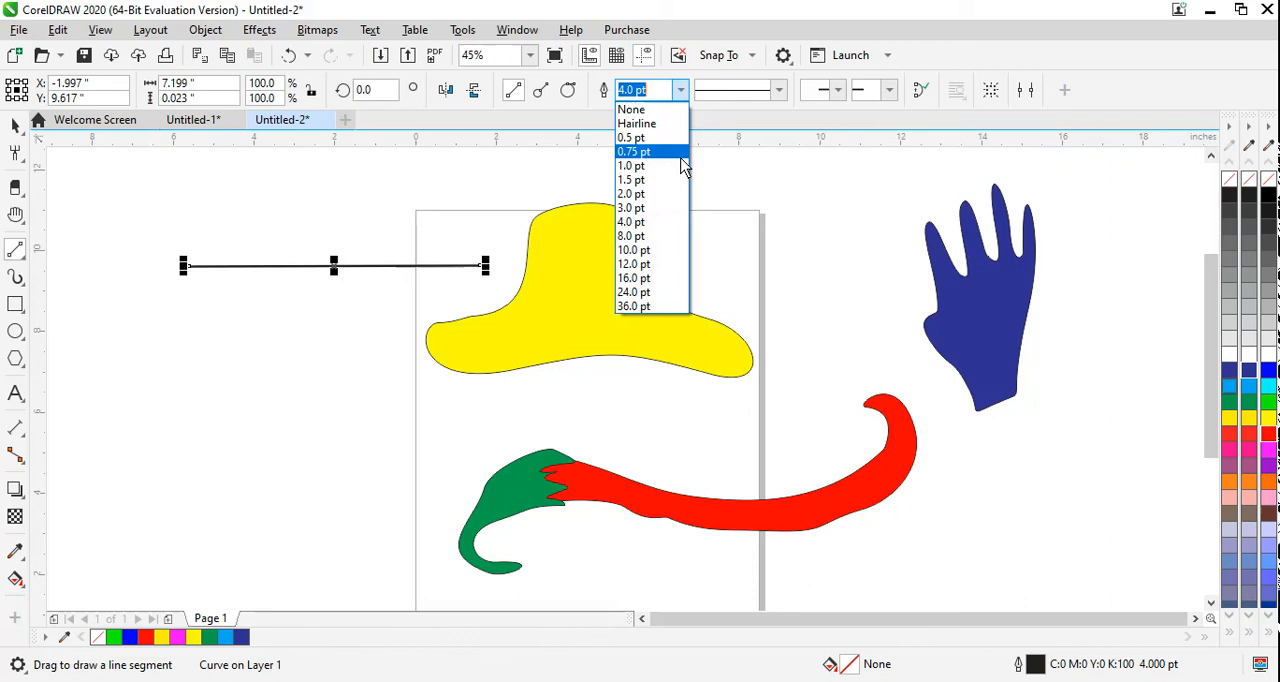
click(643, 236)
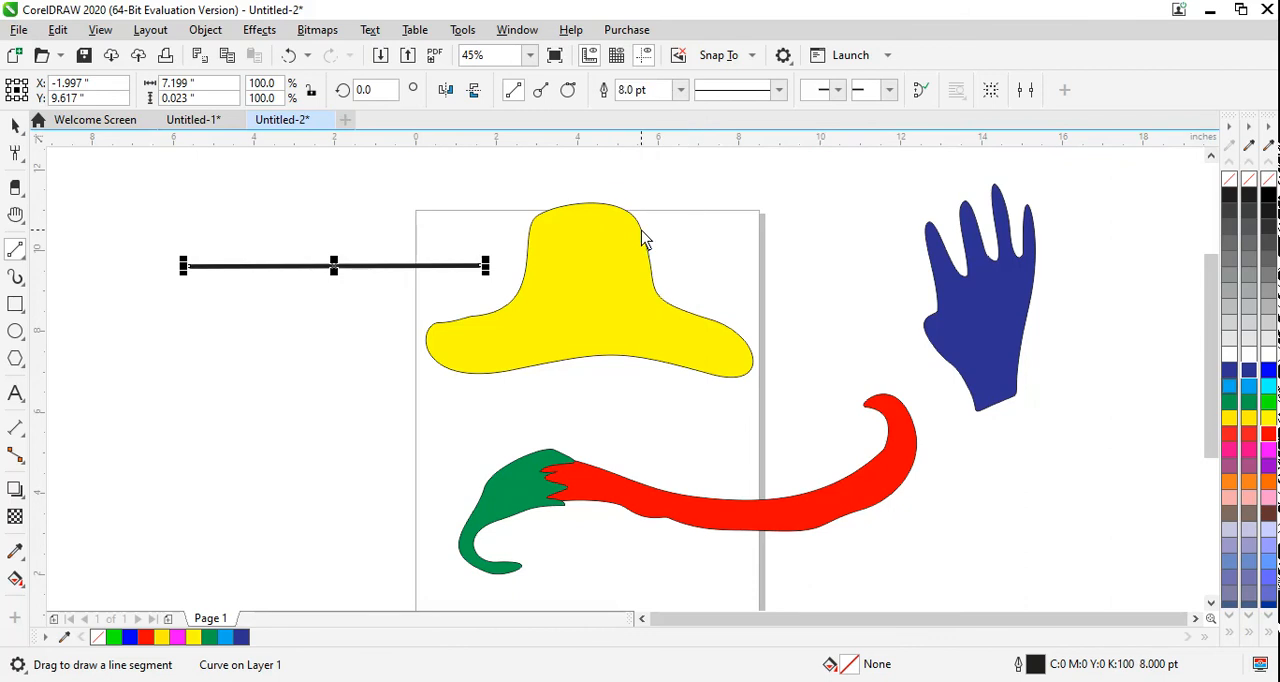
Step: Try a long-dash style on the thick line, and settle on a shorter, evenly spaced dash style
click(778, 90)
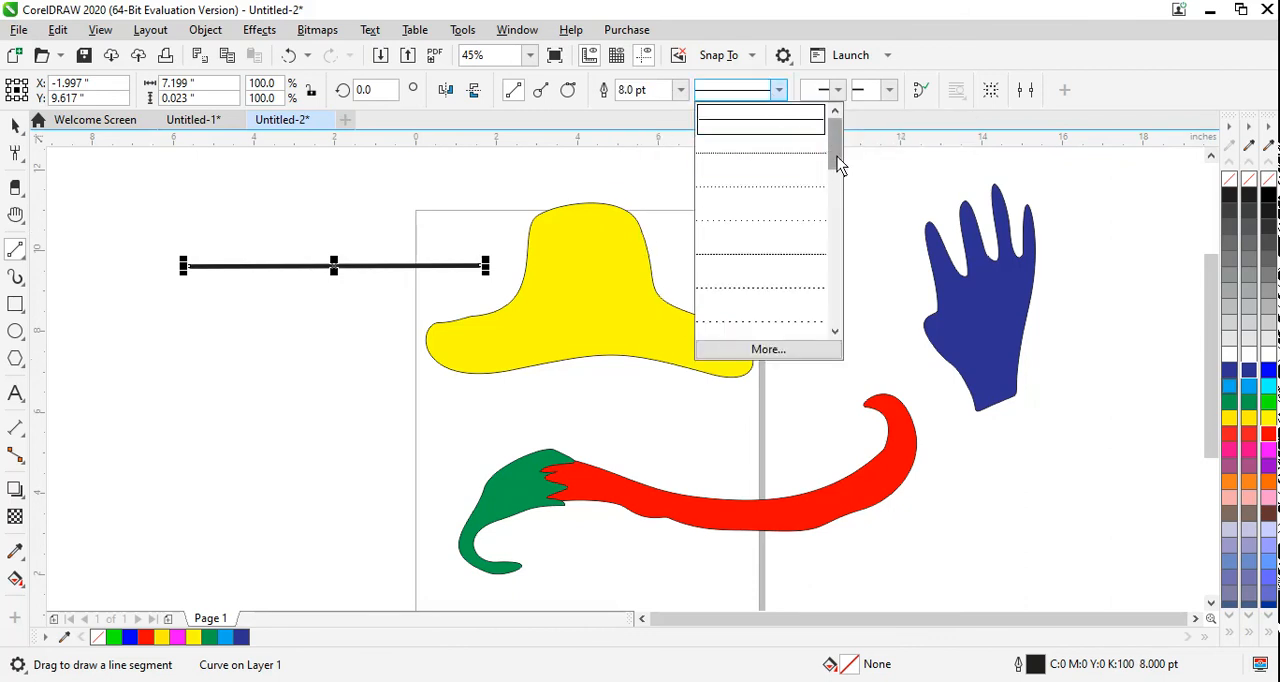
drag(837, 158, 837, 230)
click(770, 158)
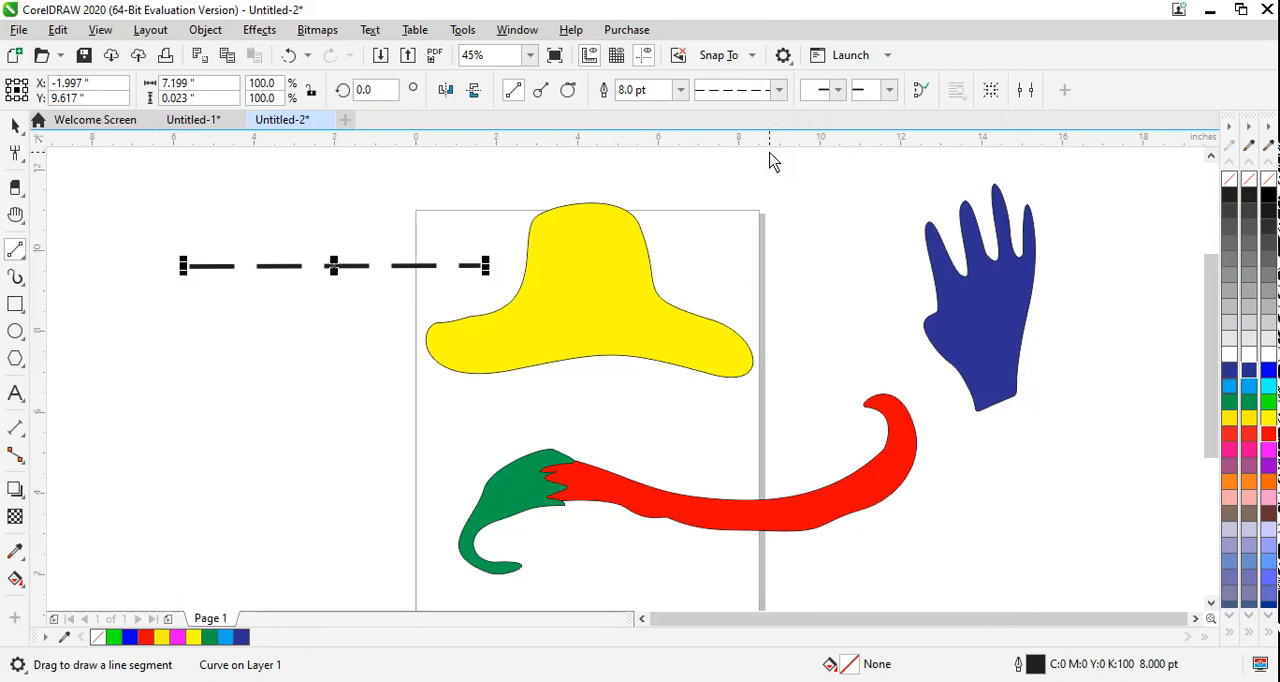
click(778, 90)
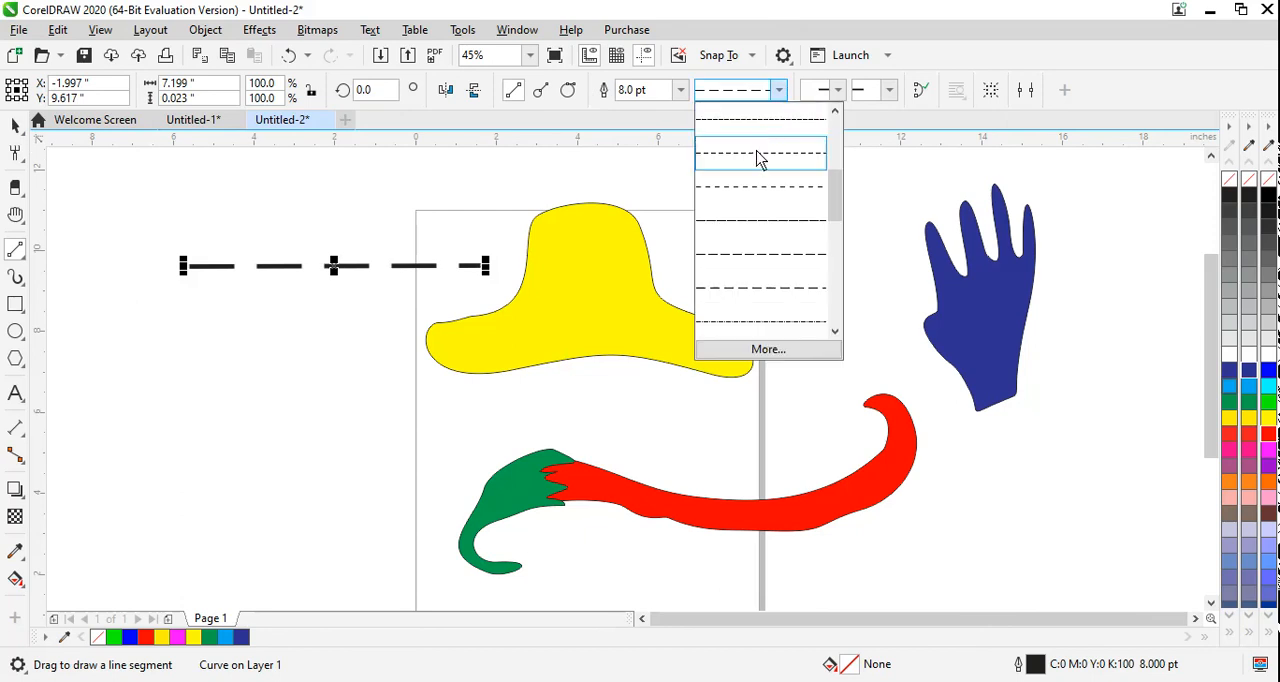
click(758, 159)
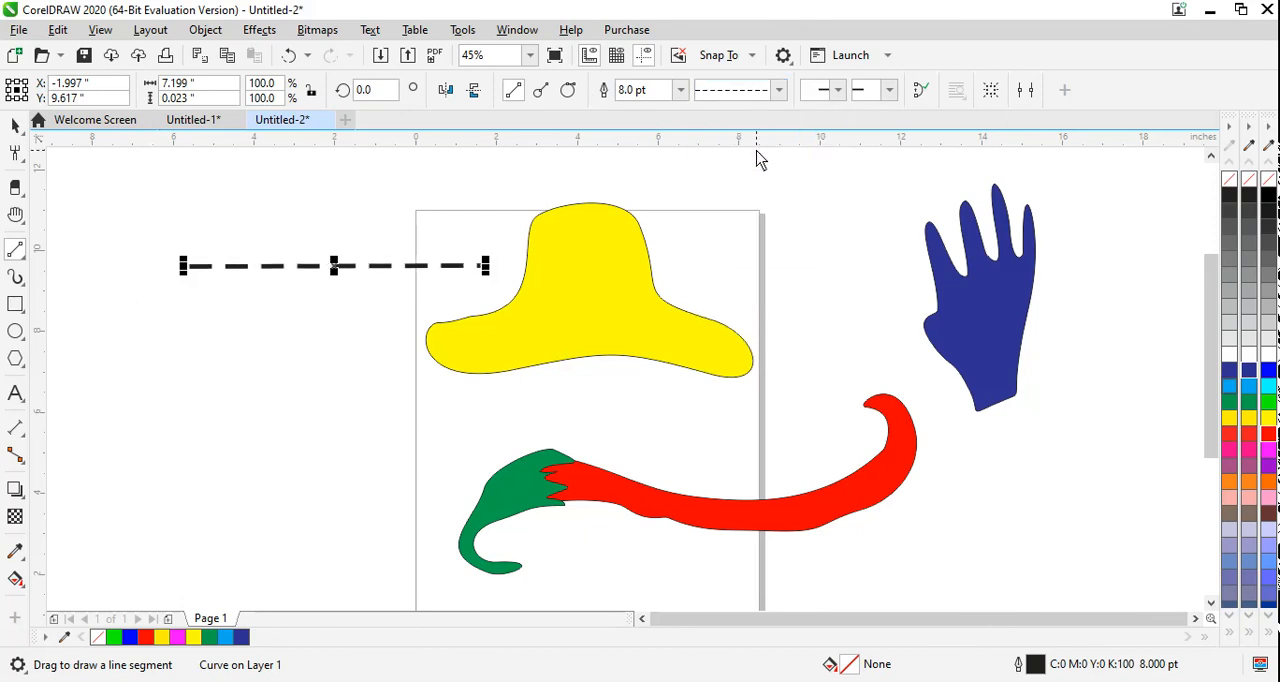
Step: Give the dashed line a solid triangular start arrowhead and a feathered arrow tail at its other end, and deselect it
click(838, 92)
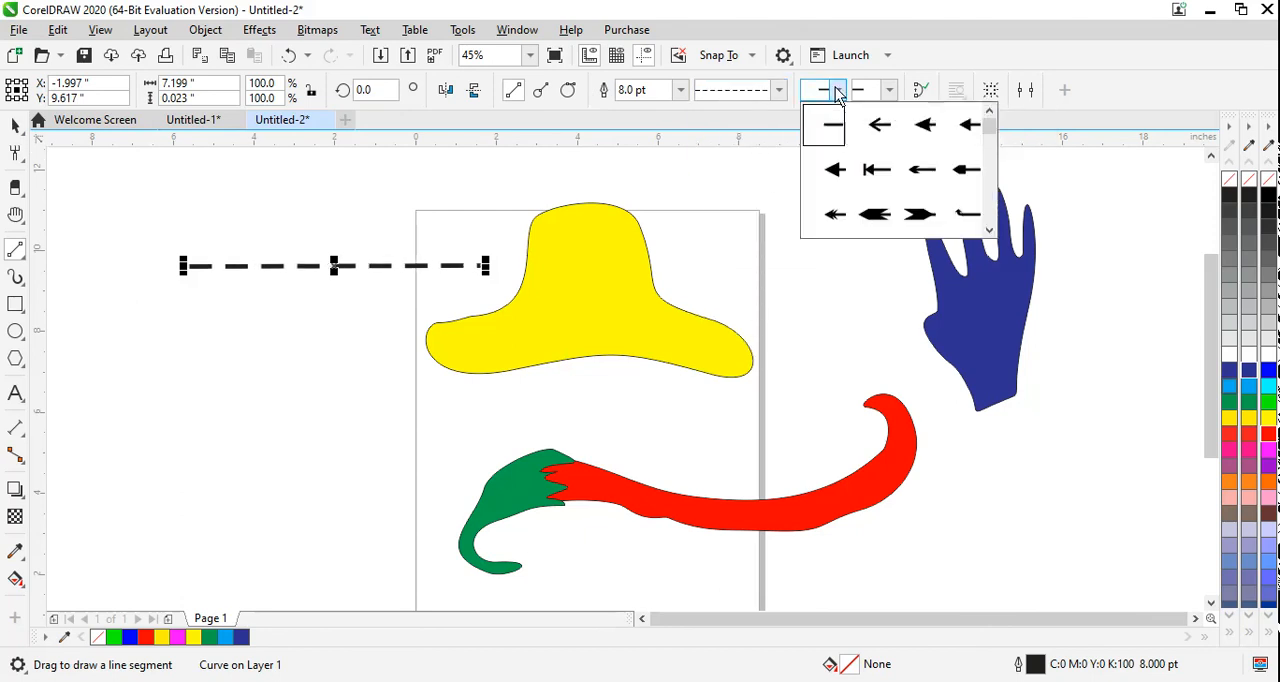
click(835, 175)
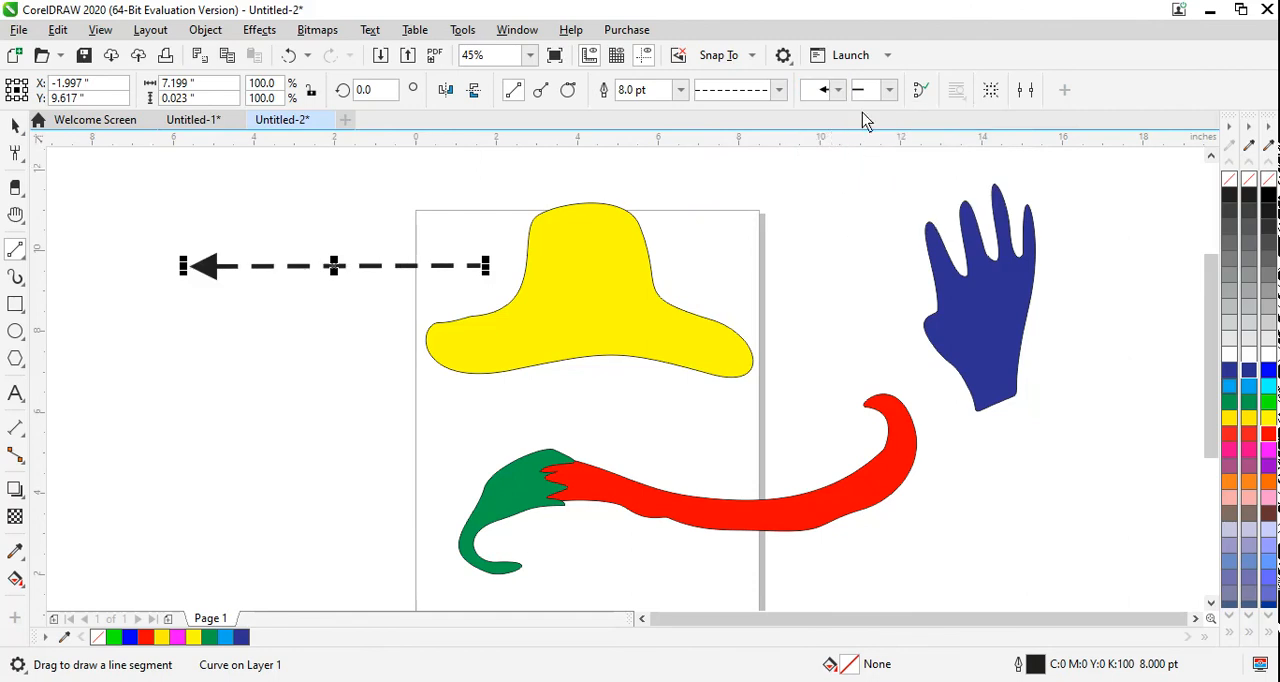
click(889, 92)
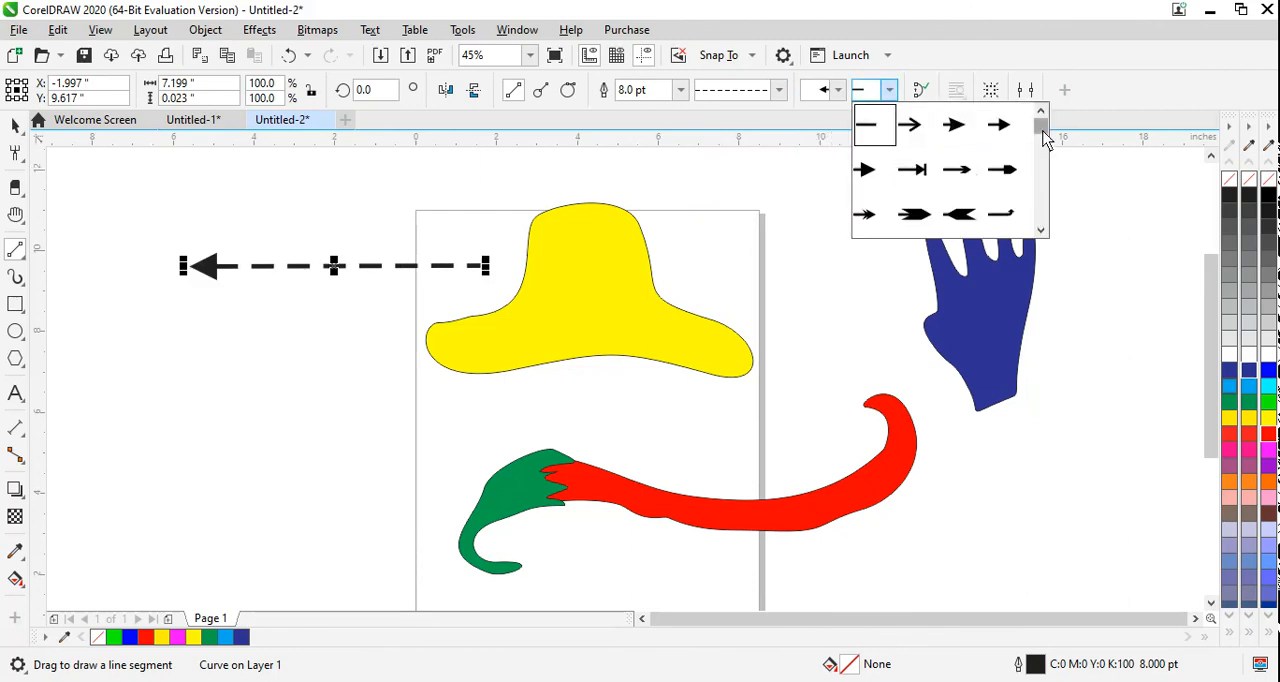
drag(1040, 126, 1046, 160)
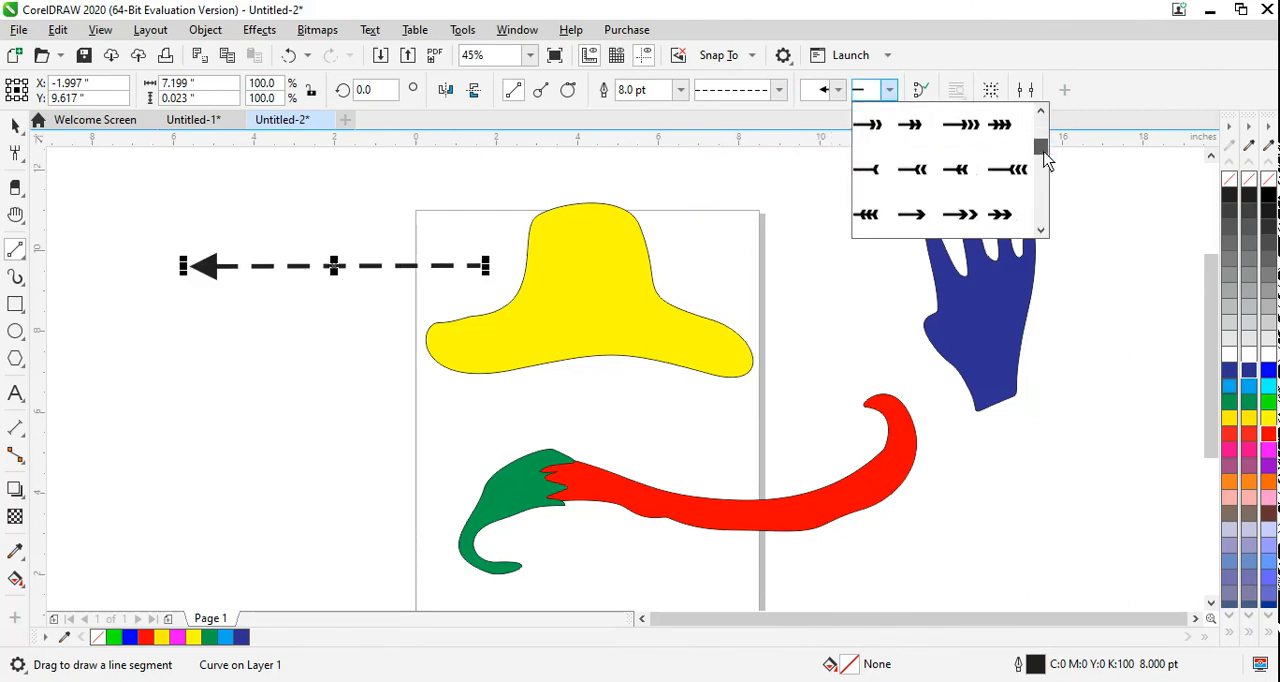
click(921, 130)
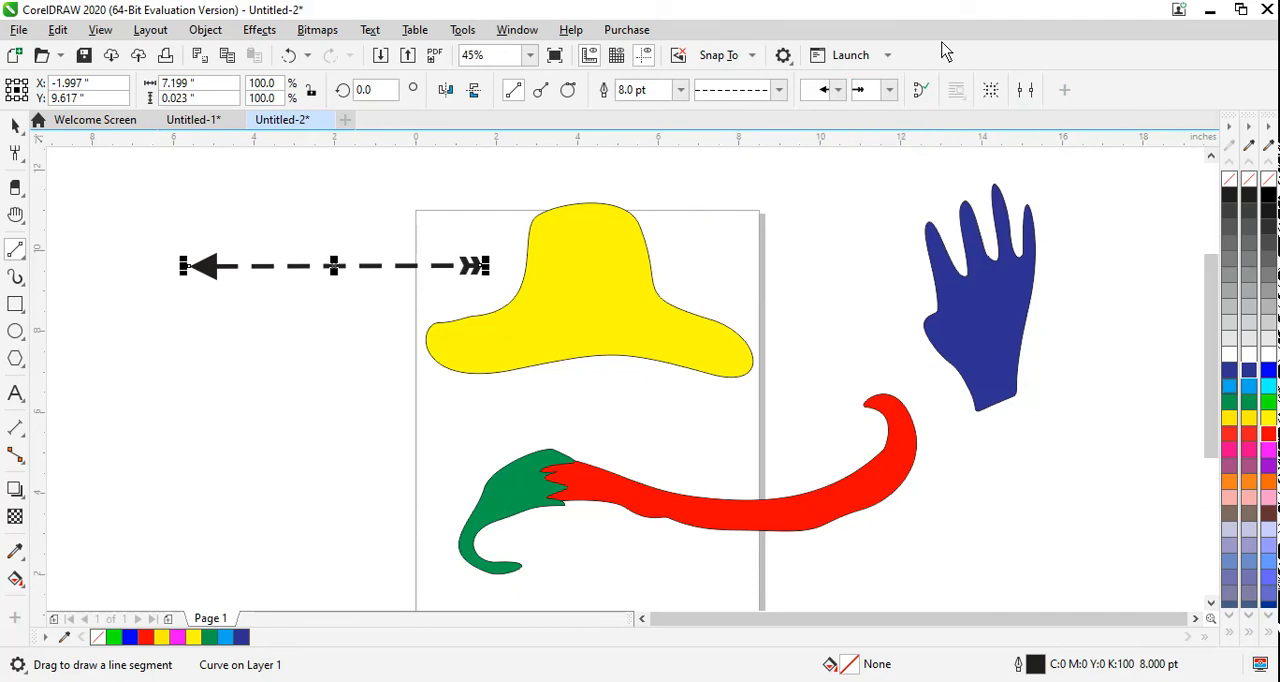
click(889, 91)
click(903, 210)
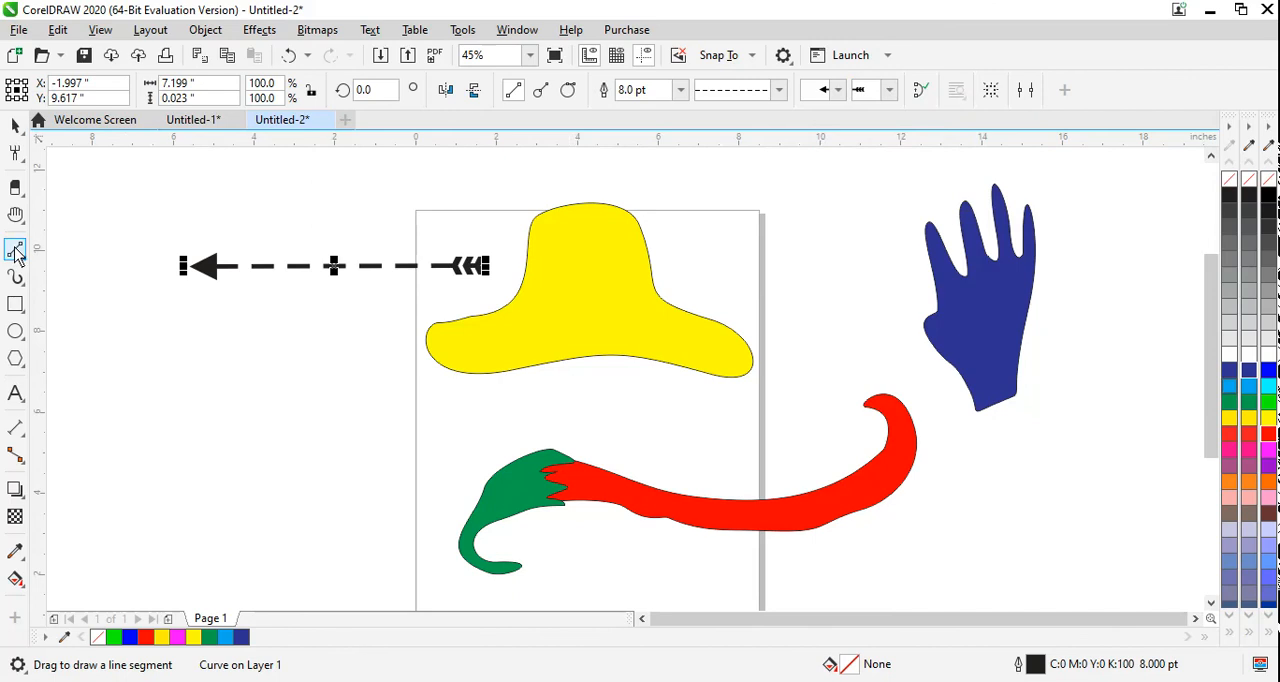
click(15, 125)
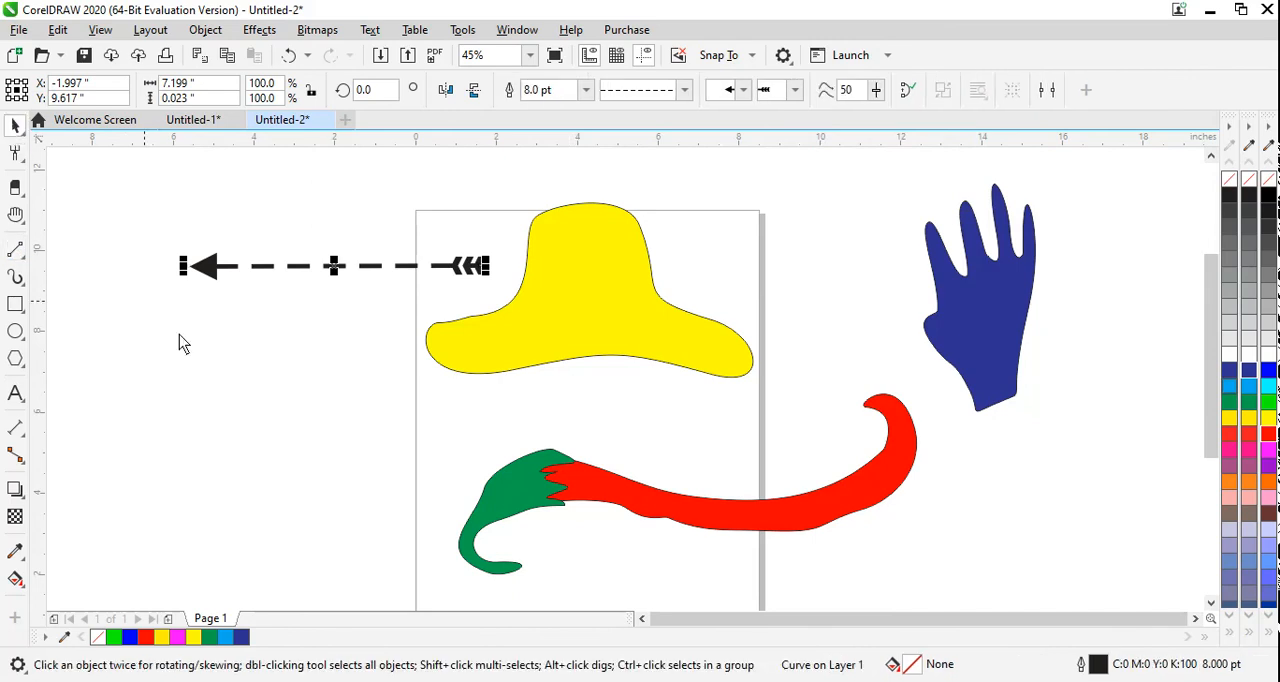
click(243, 387)
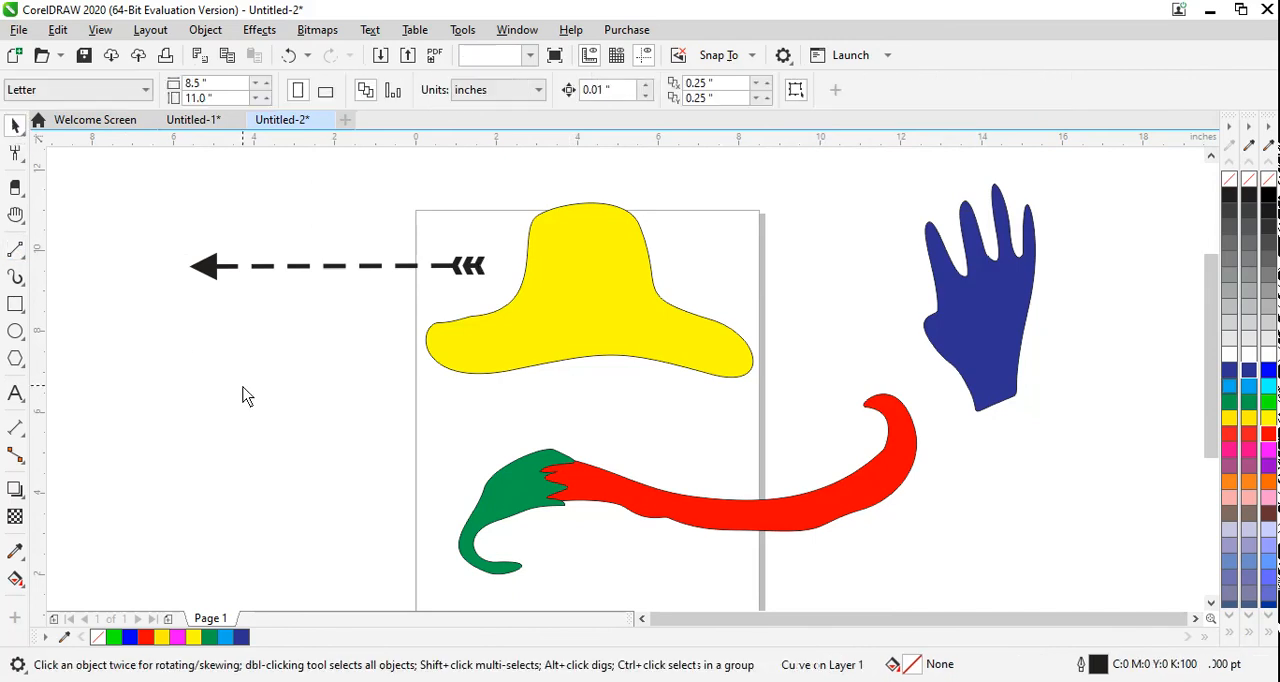
Step: Begin a Bézier outline left of the page below the arrow, with a long slanted edge followed by straight zigzag segments
click(16, 258)
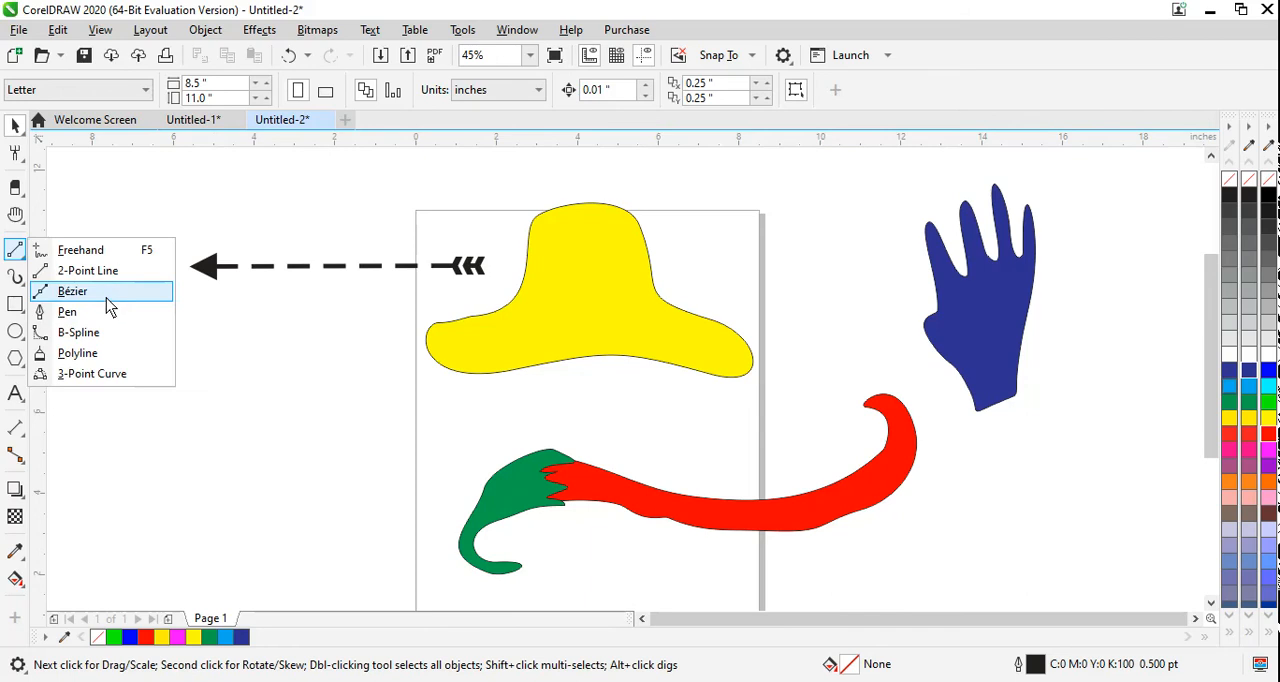
click(72, 291)
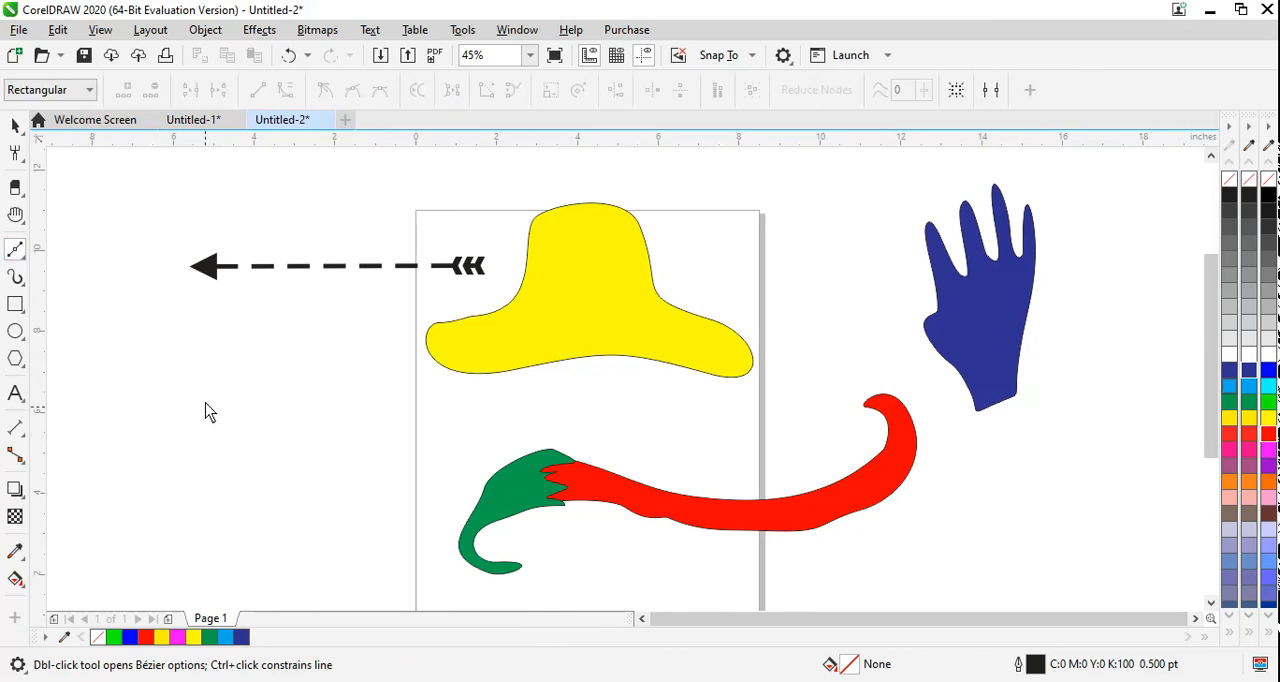
click(193, 347)
click(131, 514)
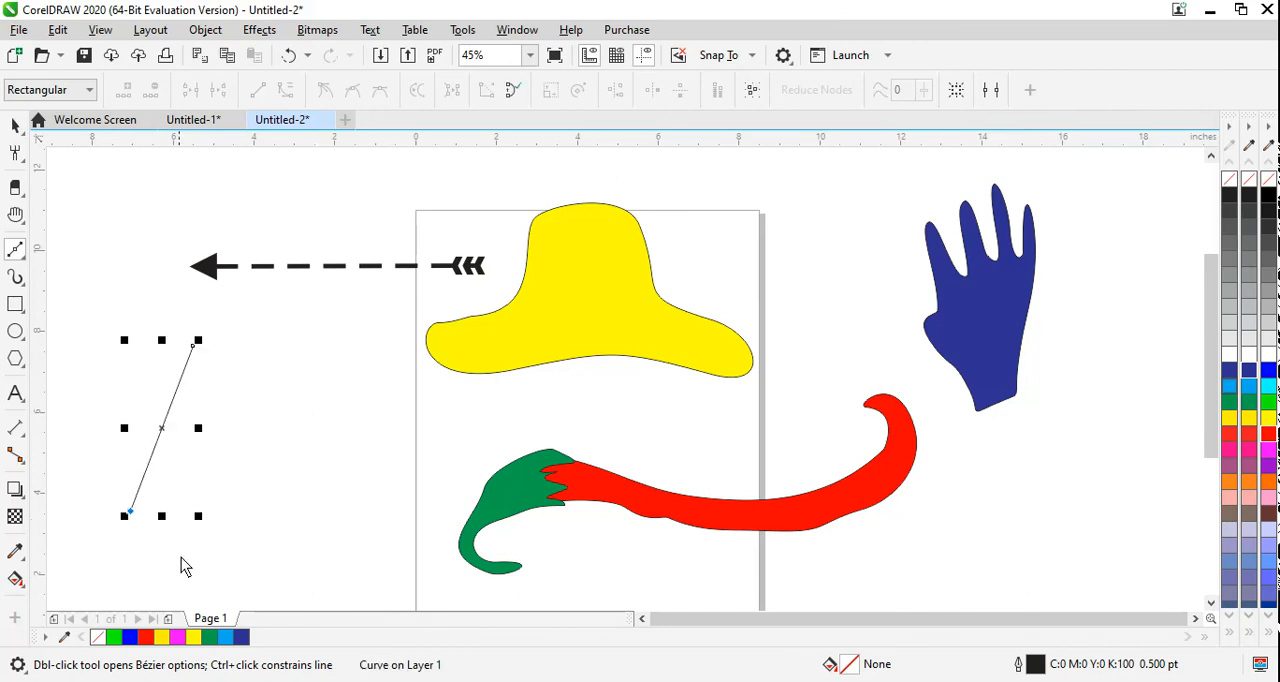
click(225, 574)
click(203, 515)
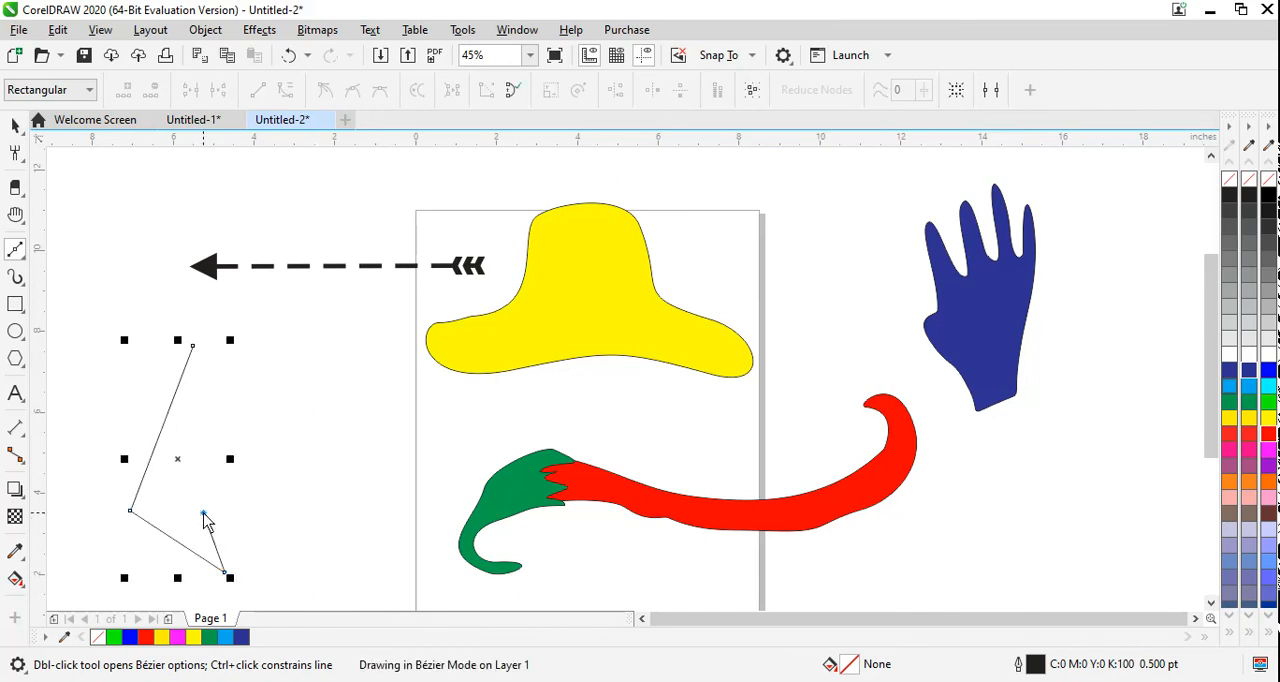
click(285, 543)
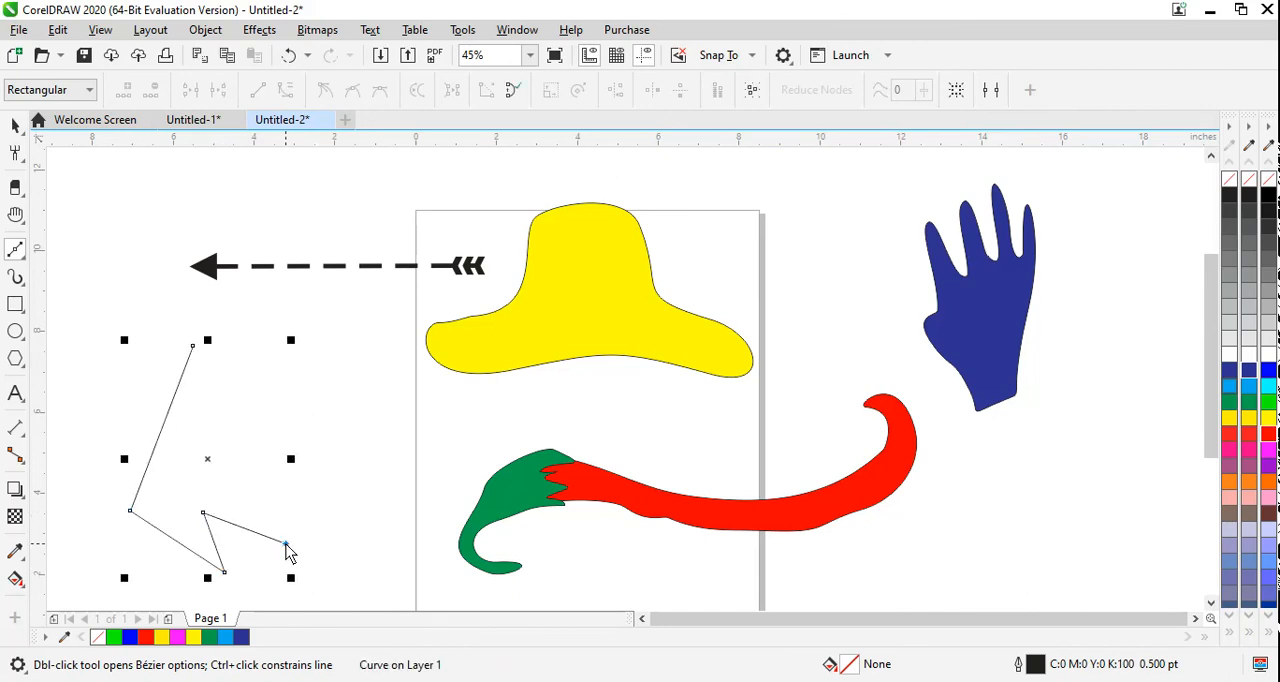
click(239, 479)
Step: Continue the Bézier outline with curved segments, close it with straight edges at its starting node and fill it bright green (#00FF00)
drag(348, 503, 391, 566)
mouse_move(385, 432)
mouse_down()
mouse_move(350, 408)
mouse_move(300, 434)
mouse_move(271, 414)
mouse_move(281, 360)
mouse_up()
drag(289, 313, 252, 300)
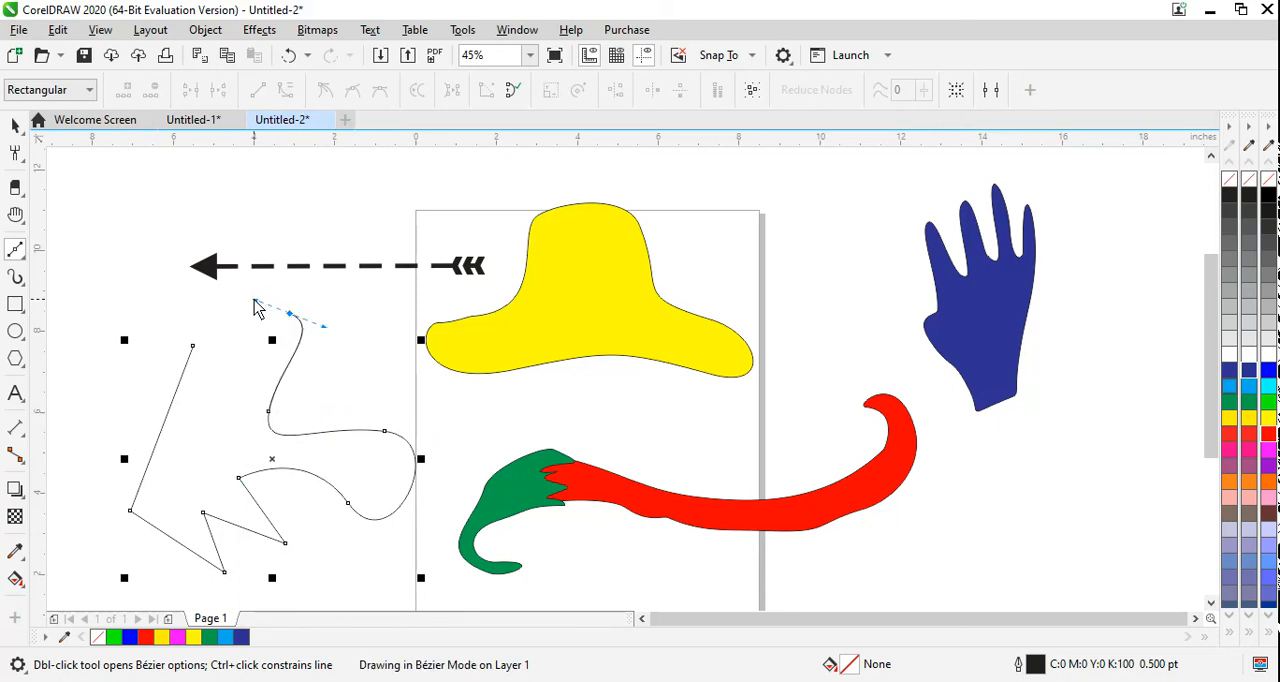
click(248, 314)
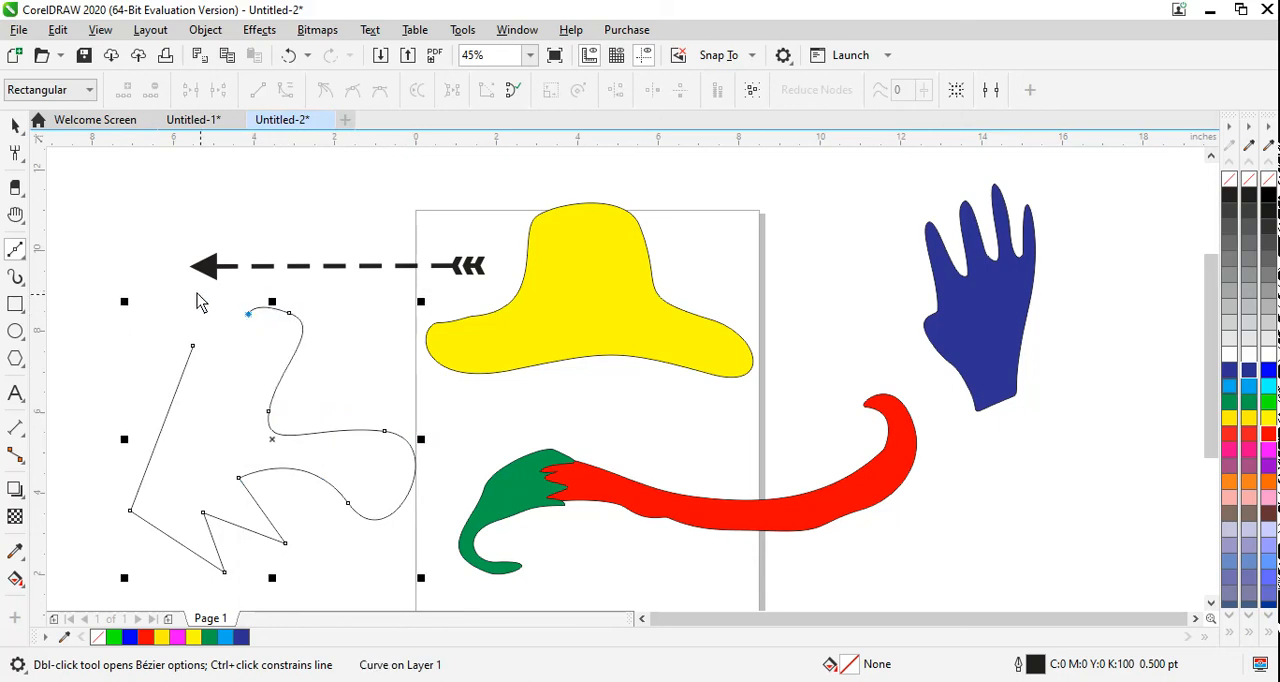
click(143, 274)
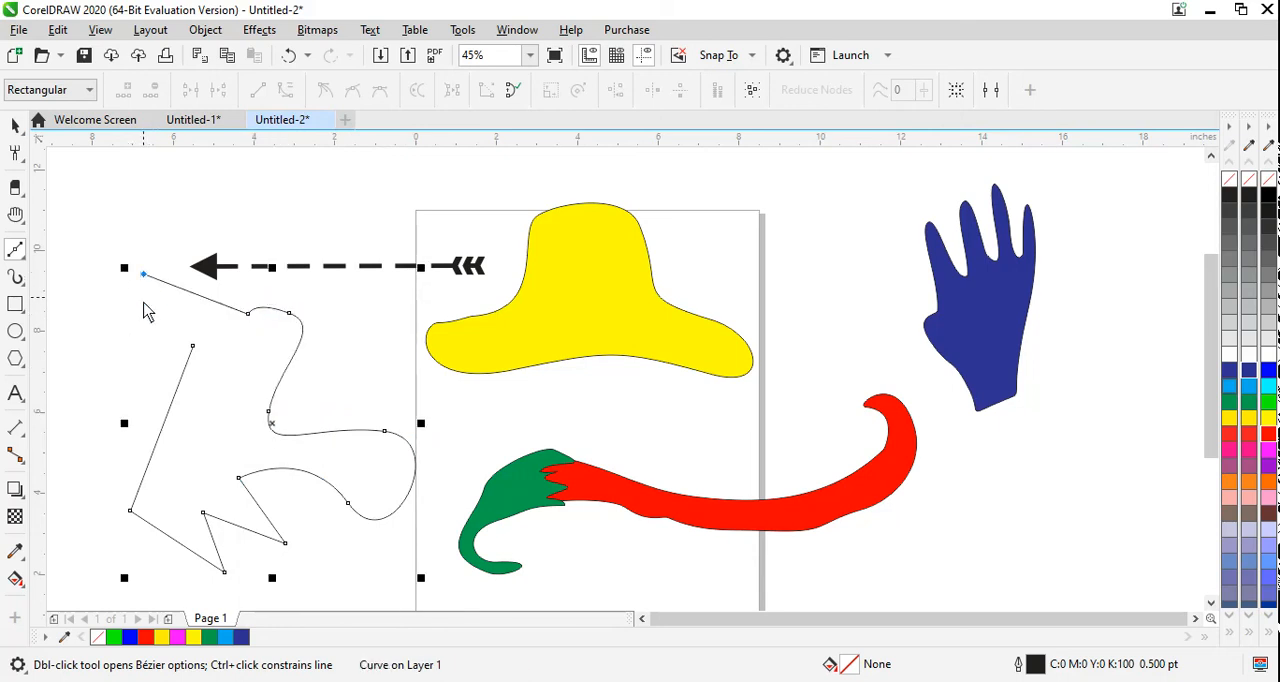
click(192, 346)
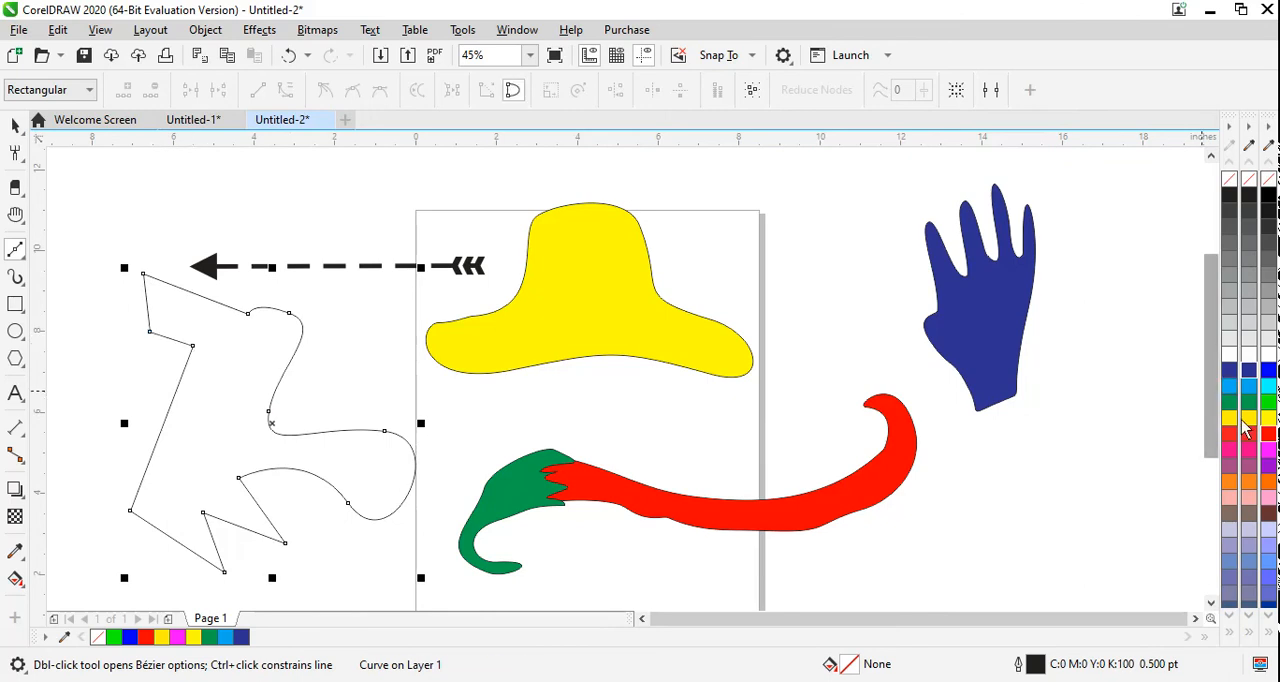
click(1268, 401)
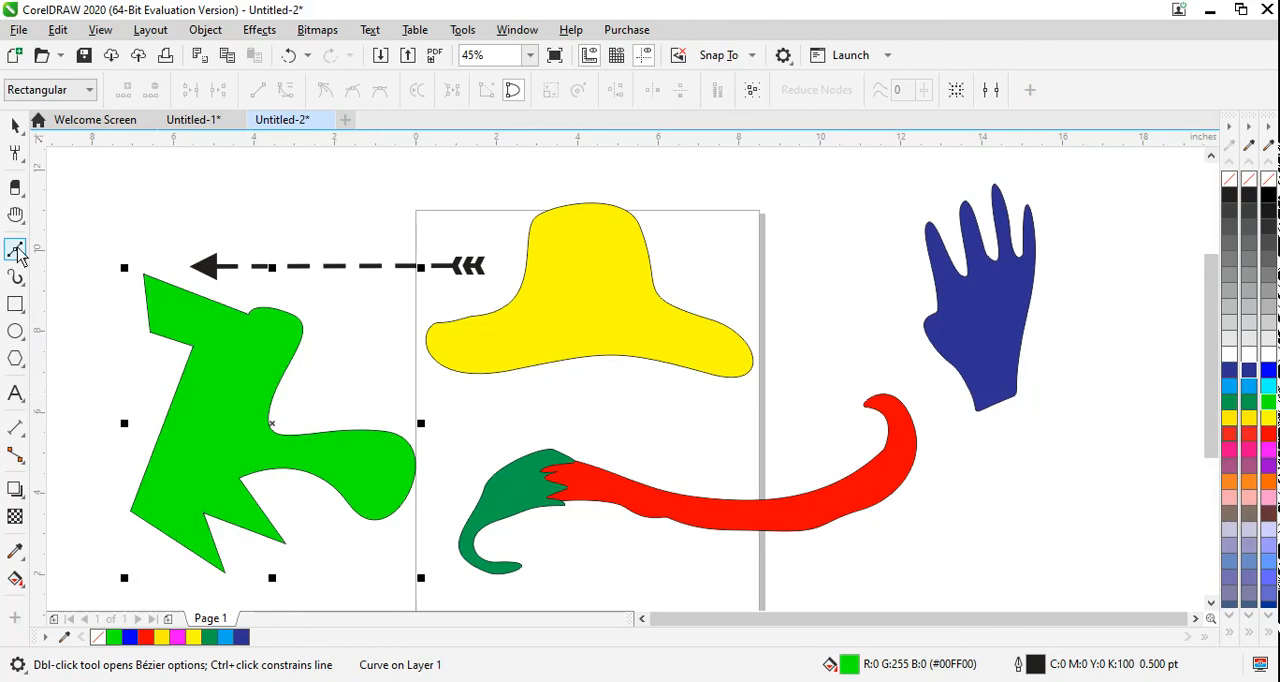
Step: Begin a second Bézier outline right of the blue hand with straight segments forming a narrow foot and a slanted edge
click(18, 254)
click(70, 293)
click(1195, 618)
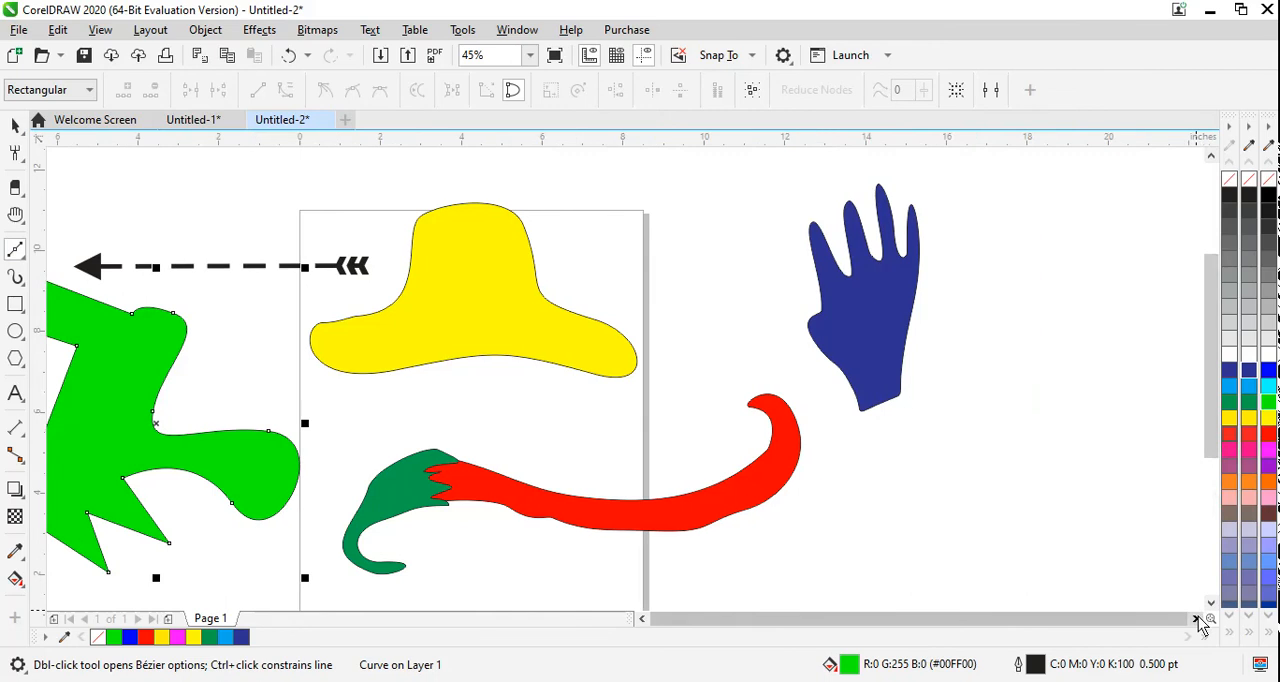
click(987, 322)
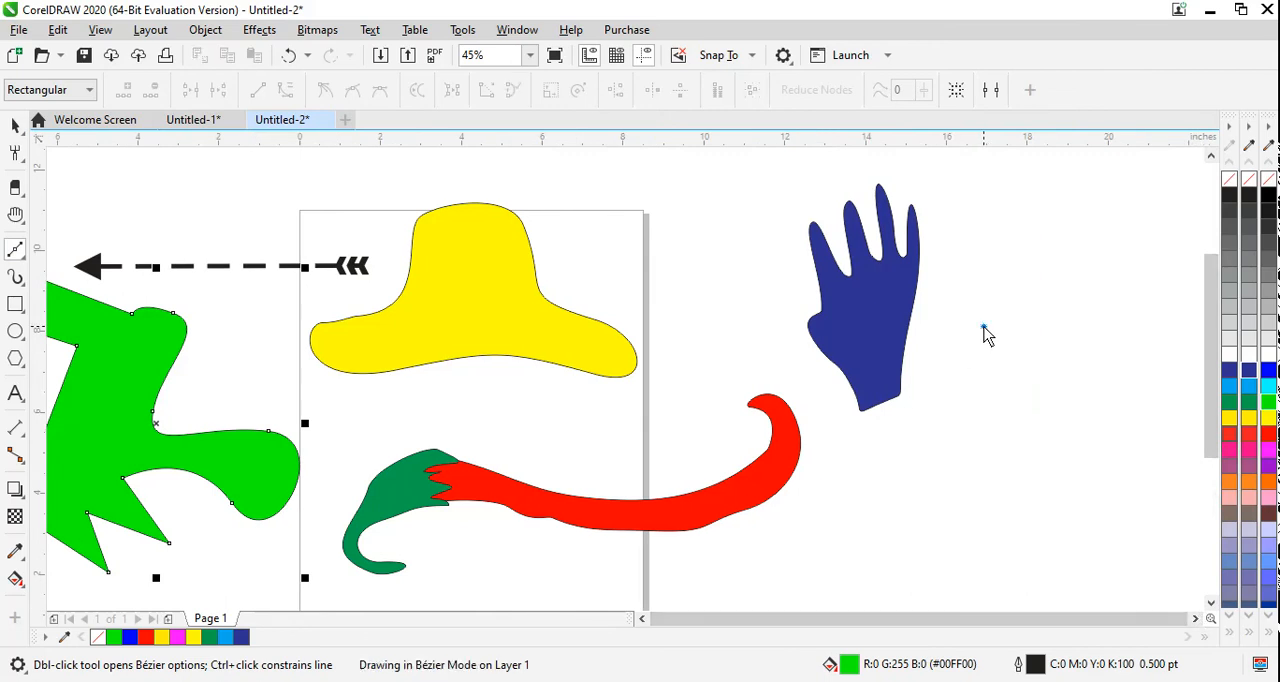
click(928, 460)
click(961, 501)
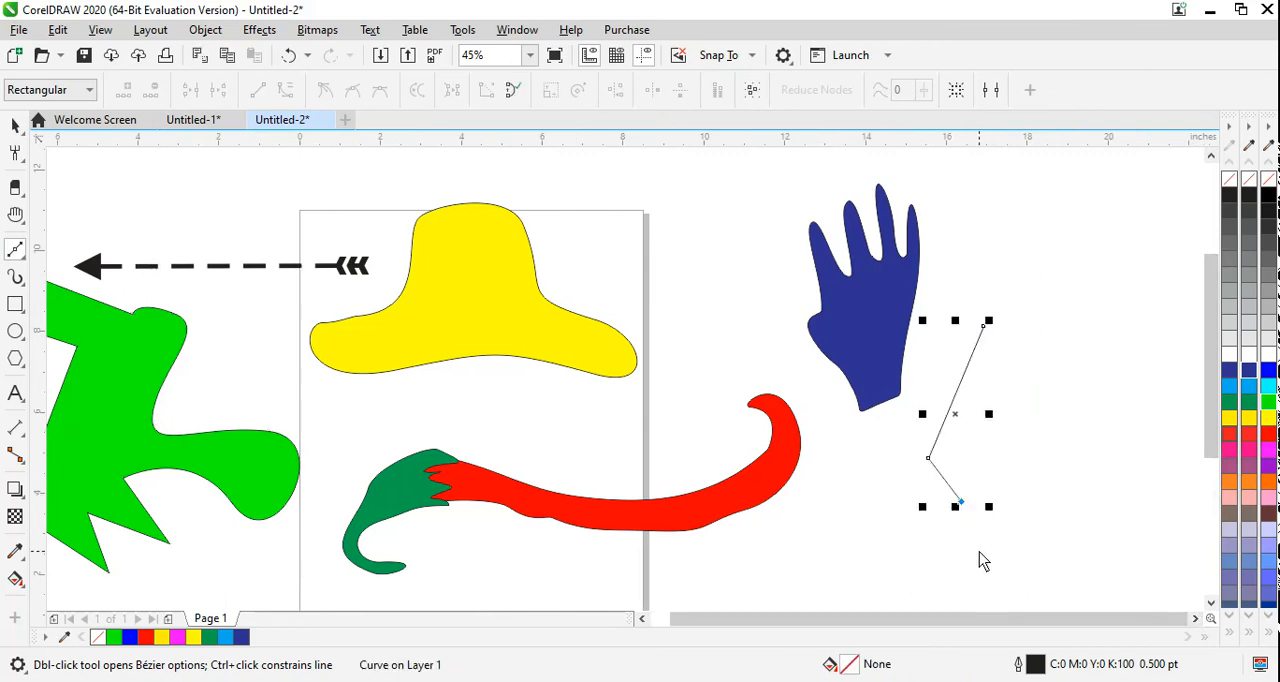
click(979, 550)
click(1022, 547)
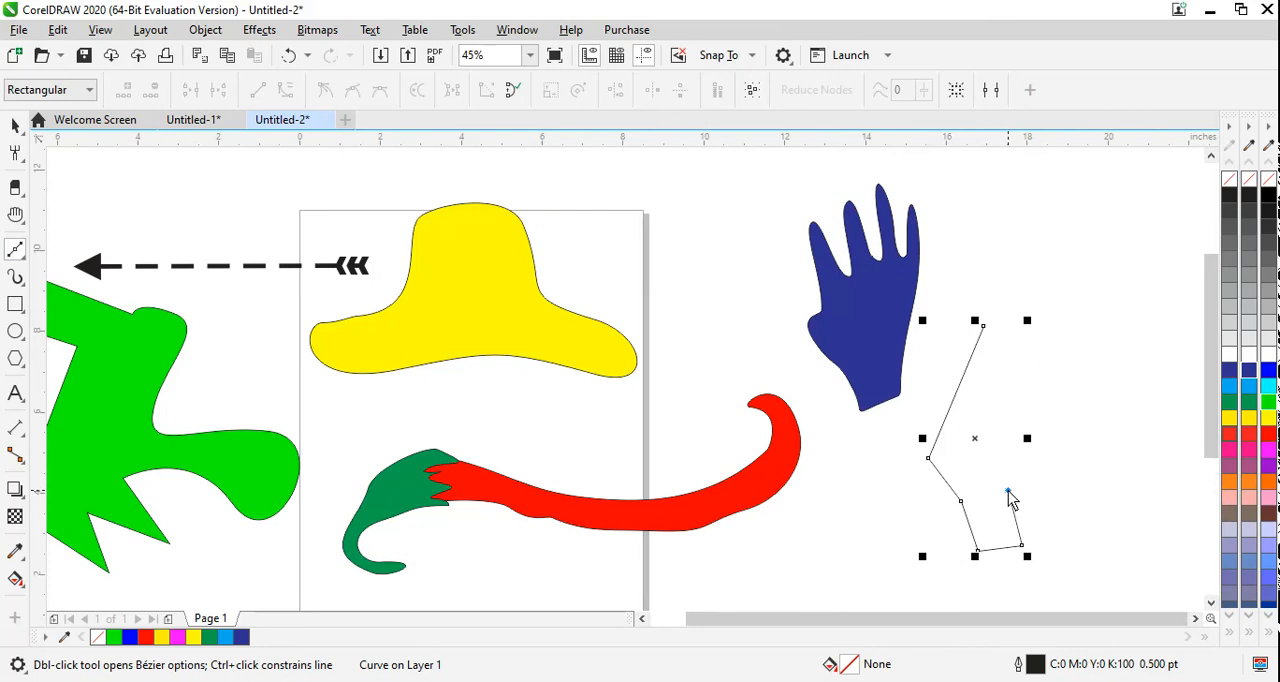
click(1087, 416)
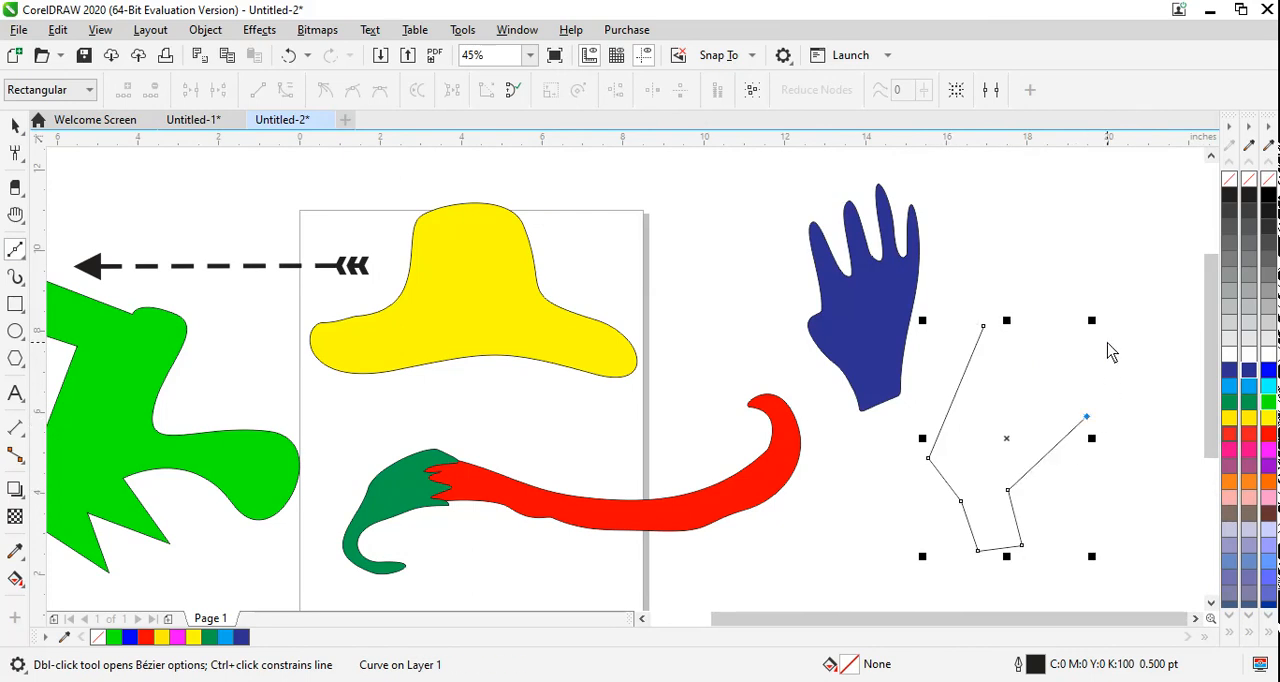
Step: Round off the second Bézier outline with curves at its upper part, close it at the starting node and fill it cyan (#00FFFF)
drag(1107, 341, 1095, 312)
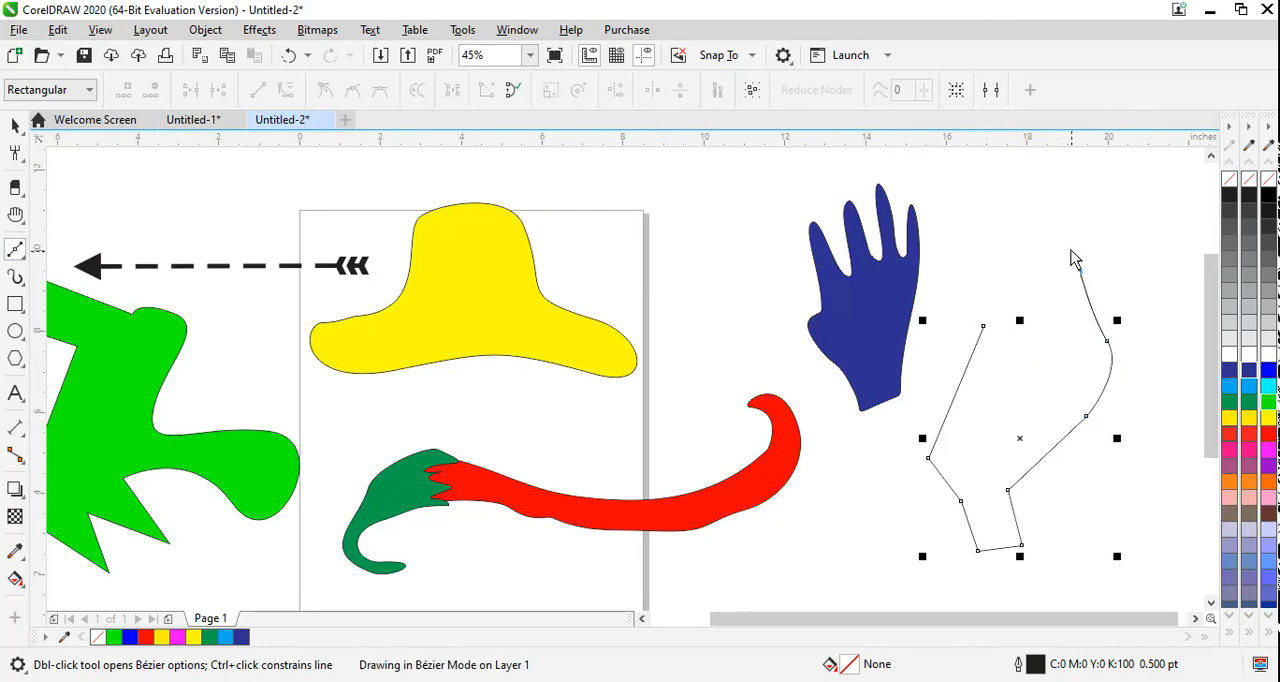
drag(1073, 259, 1082, 204)
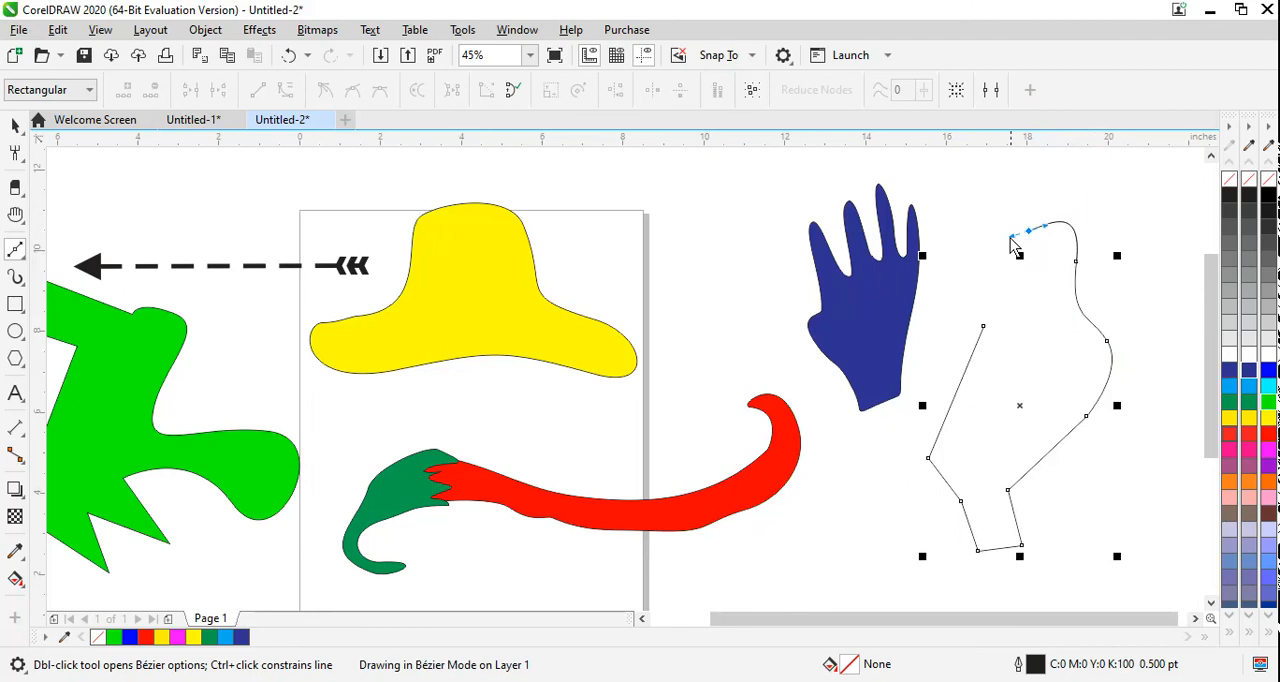
drag(1010, 237, 1006, 240)
drag(952, 280, 976, 318)
click(983, 327)
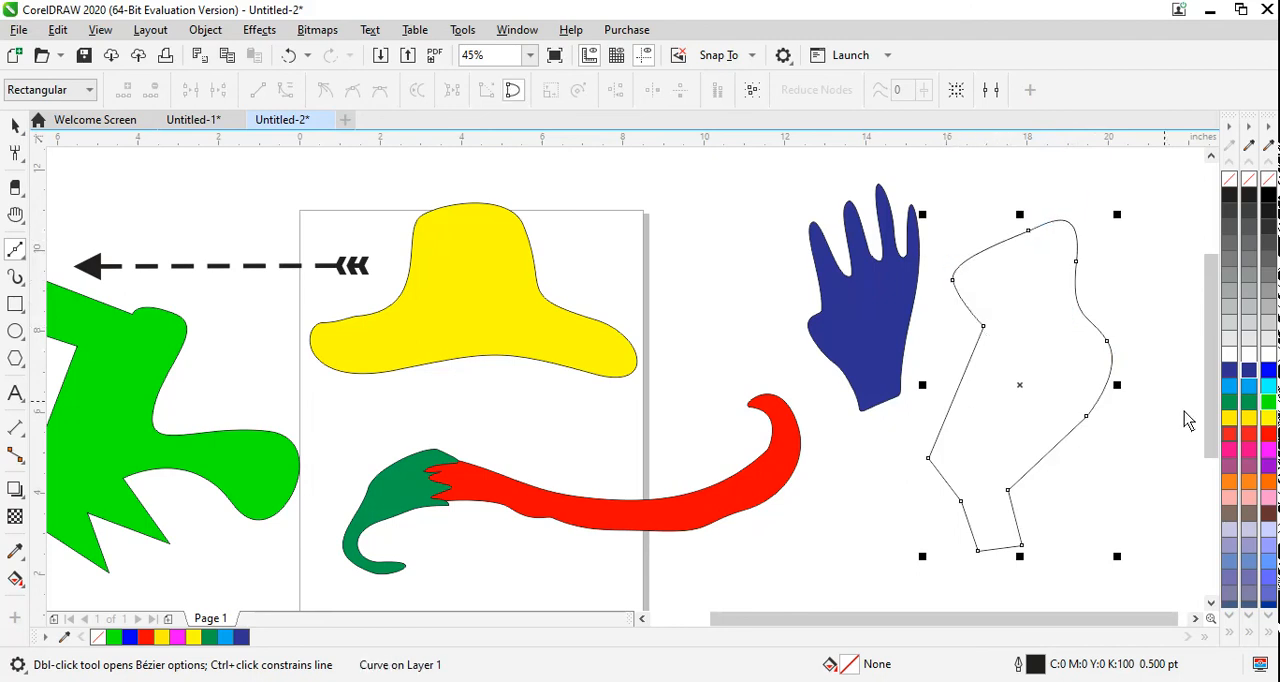
click(1268, 388)
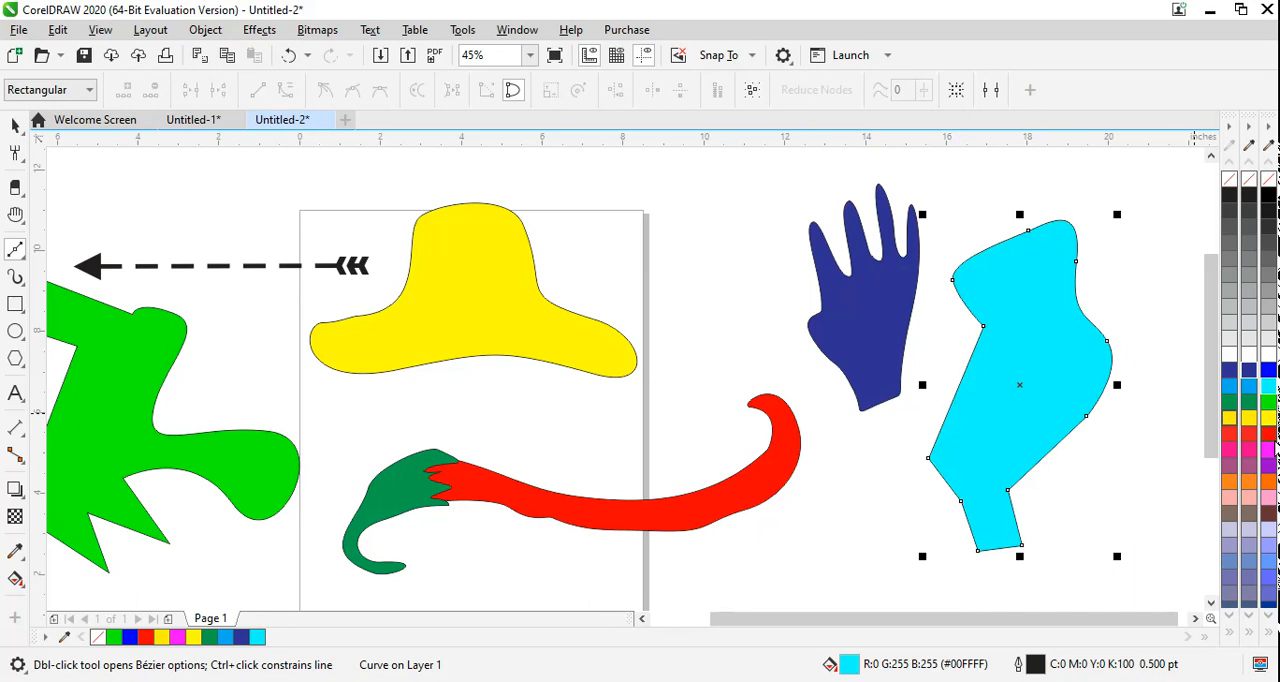
Step: Draw a closed Bézier outline between the yellow hat and blue hand, using straight edges and one bulging curve, and fill it cyan (C:100 M:0 Y:0 K:0)
click(691, 188)
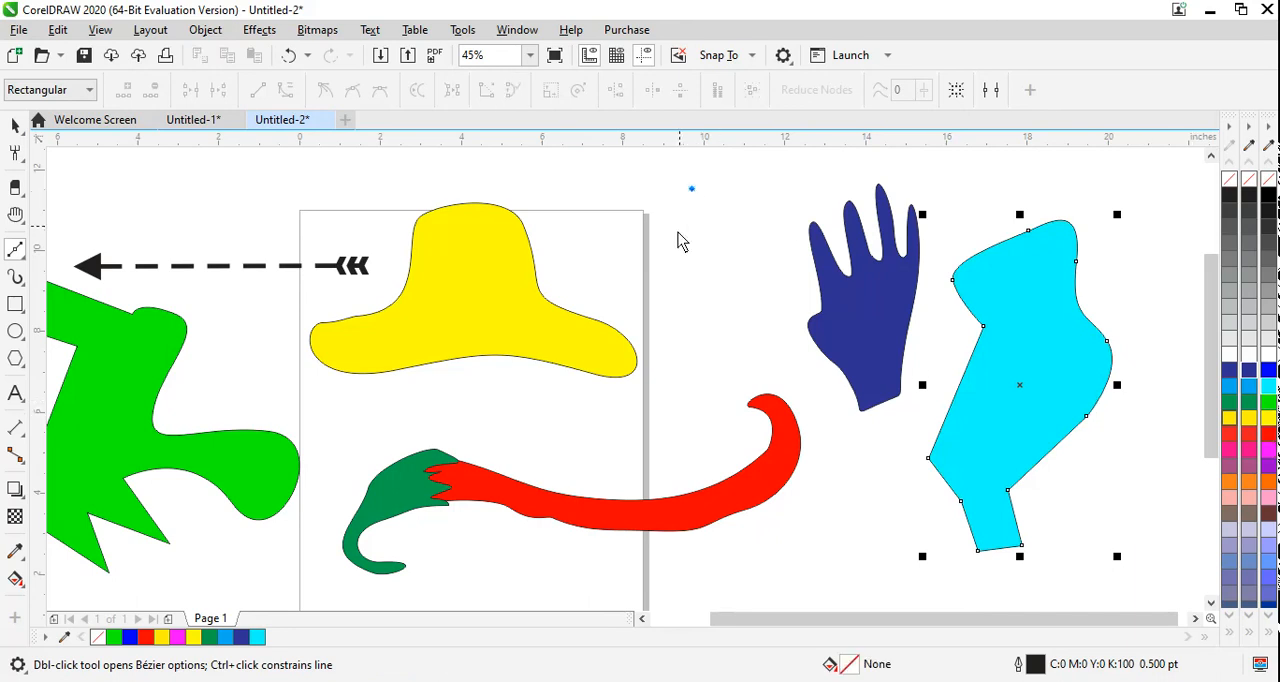
click(670, 335)
click(724, 396)
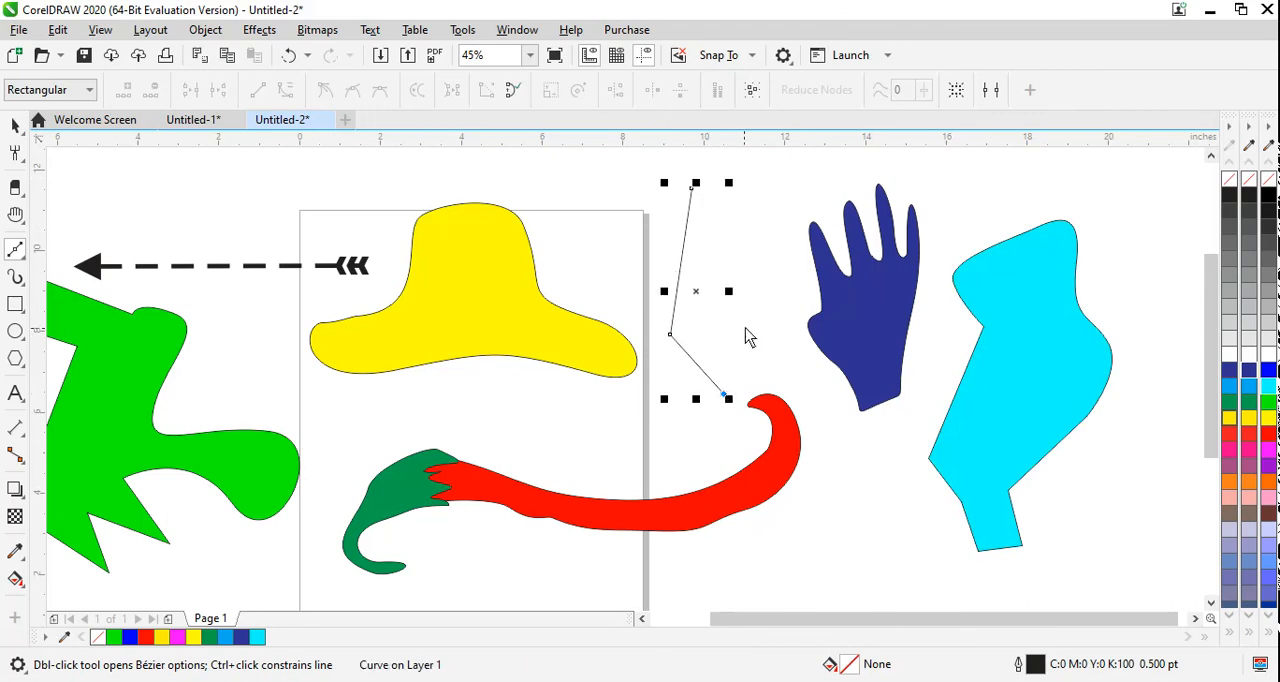
drag(779, 304, 775, 265)
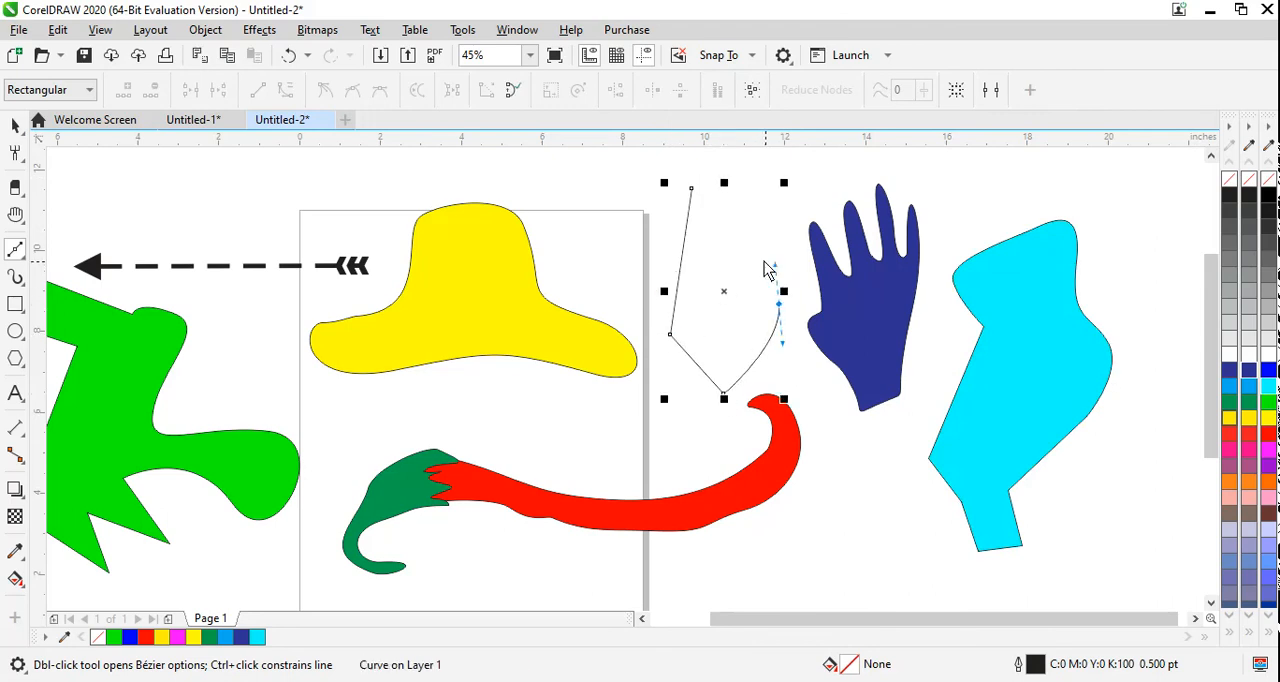
click(742, 254)
click(754, 213)
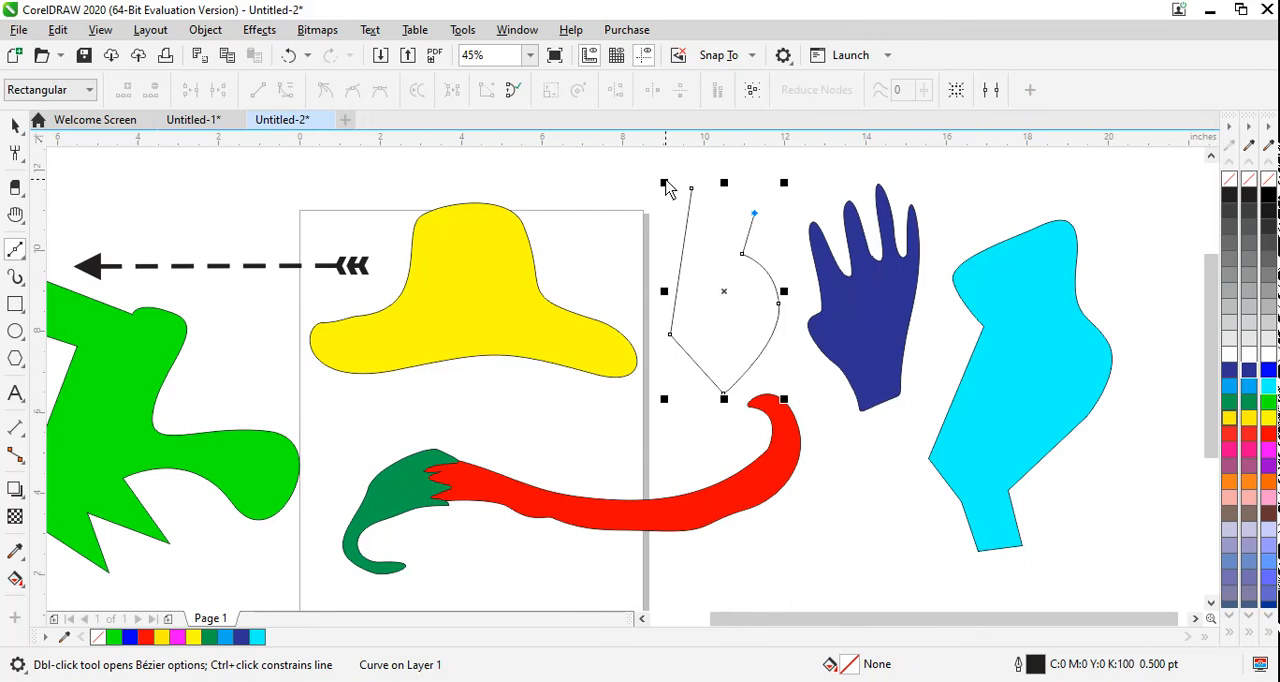
click(697, 161)
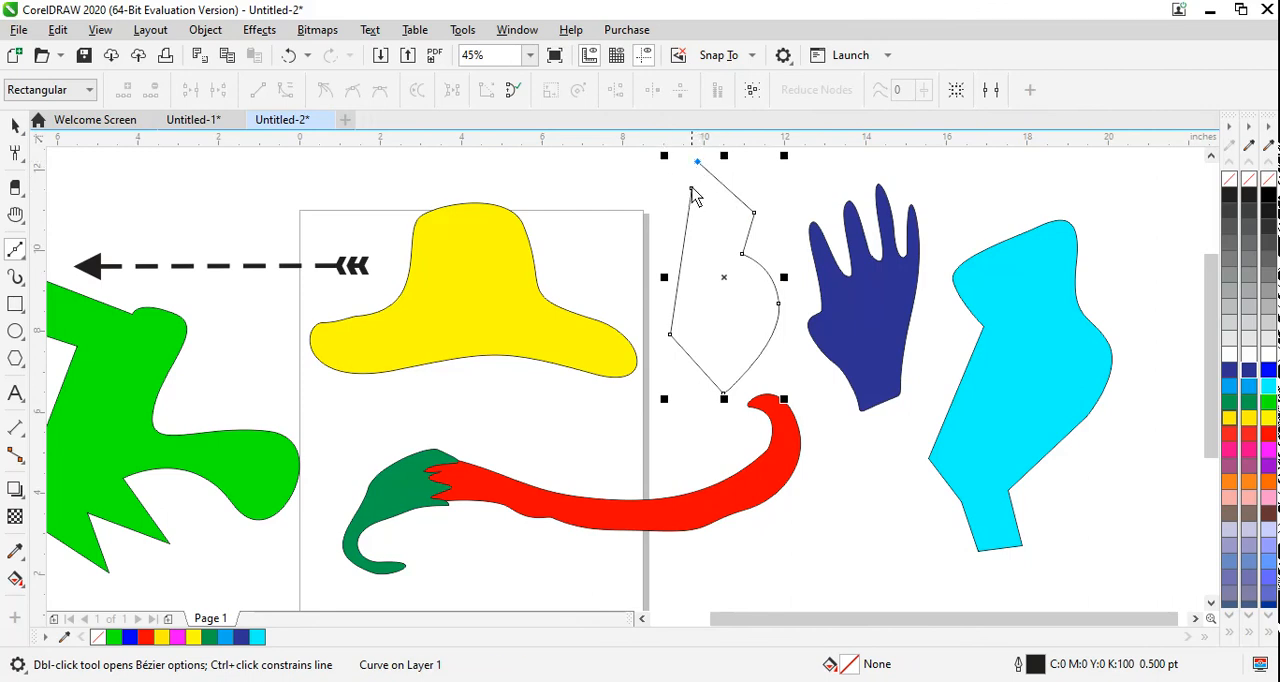
click(691, 188)
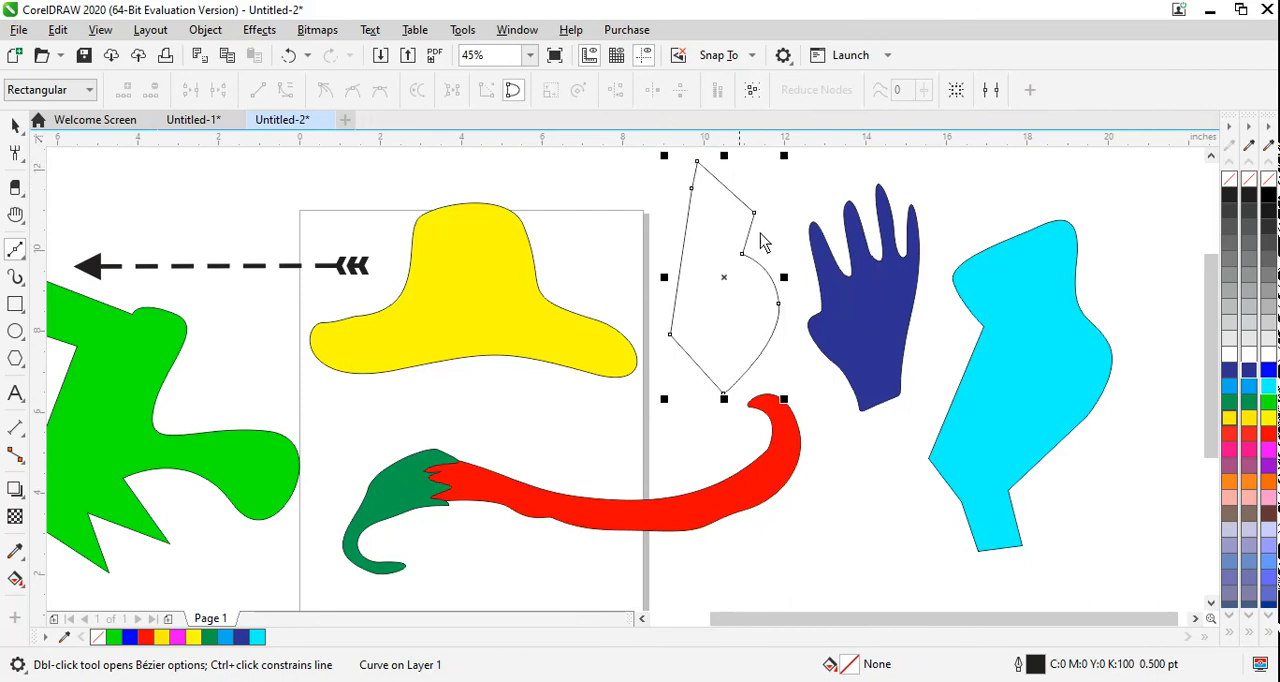
click(1229, 386)
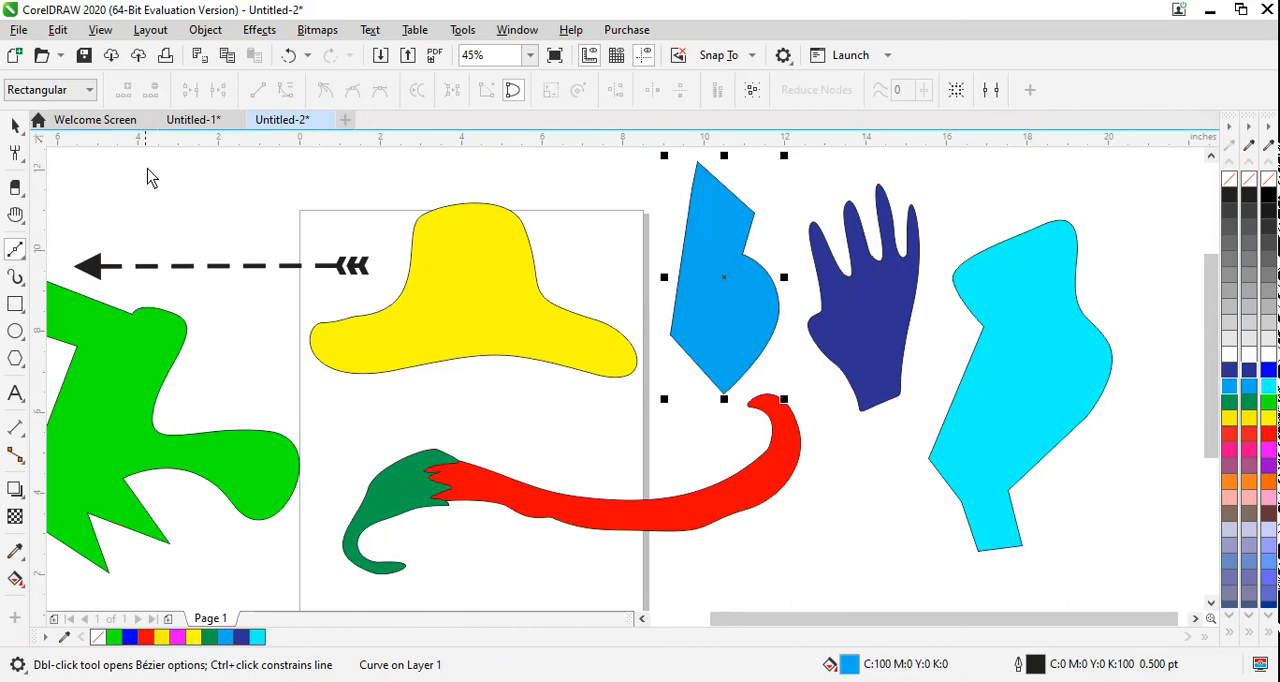
Step: Start a new blank Letter document in inches and activate the Pen tool in it
click(193, 121)
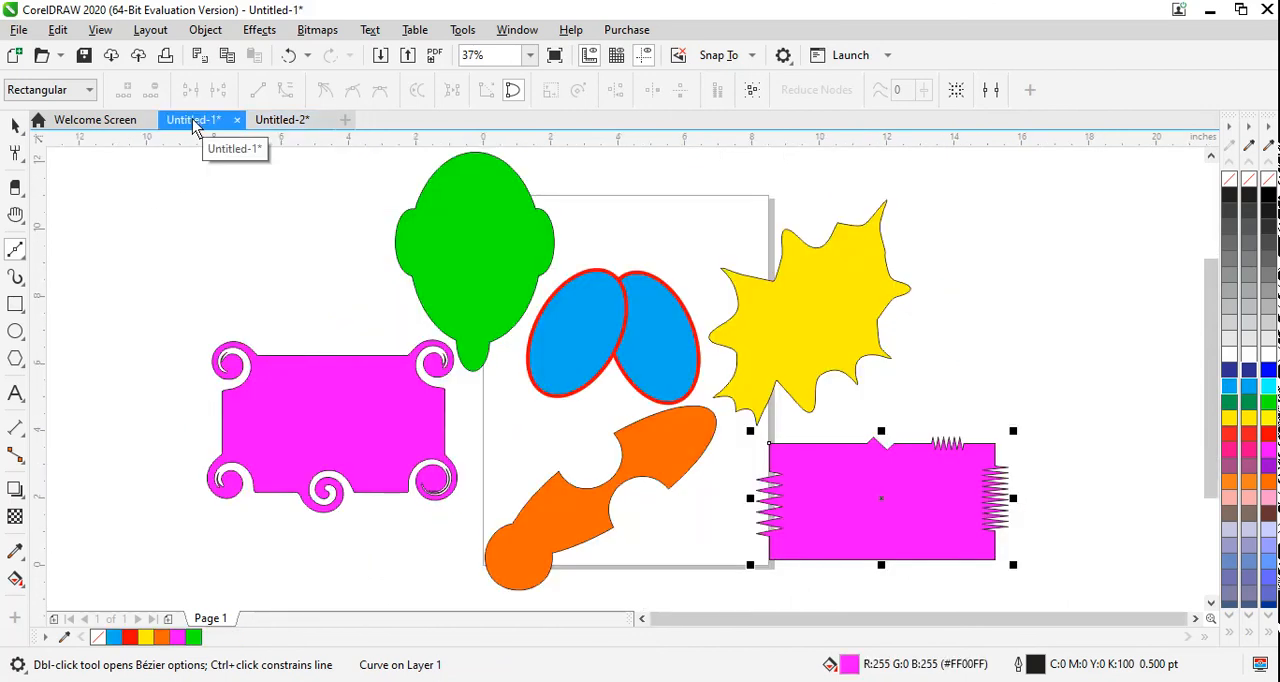
click(279, 126)
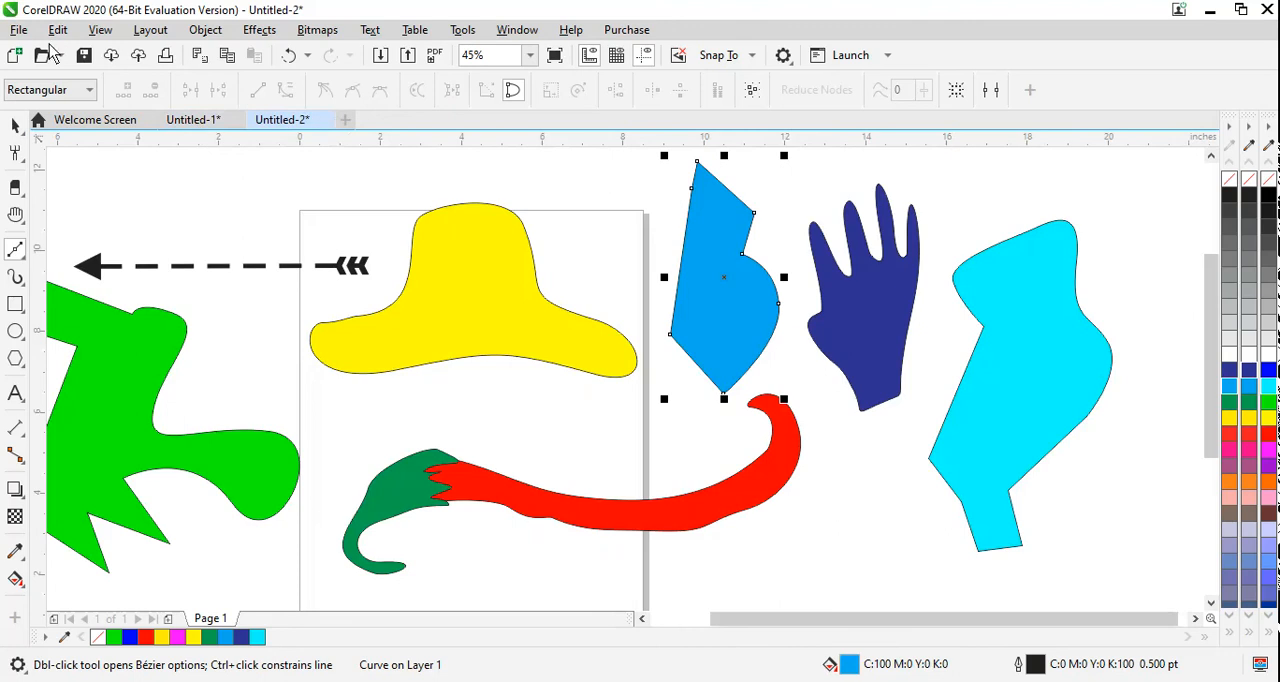
click(15, 250)
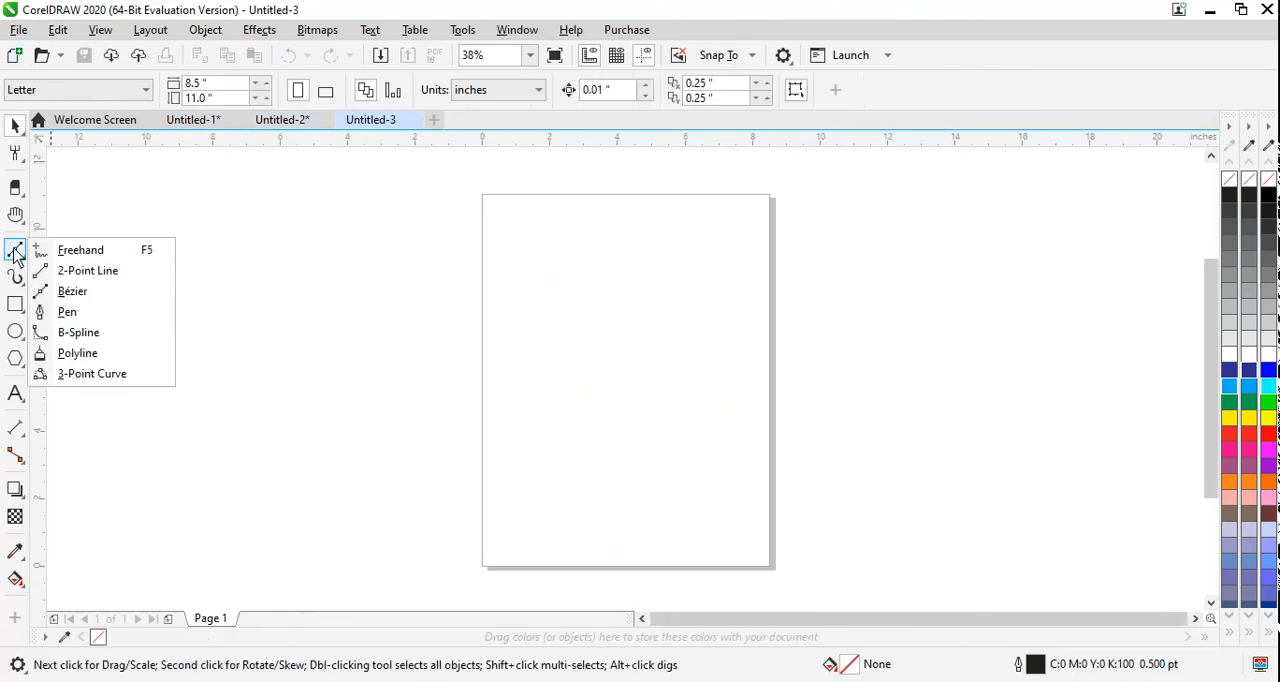
click(77, 313)
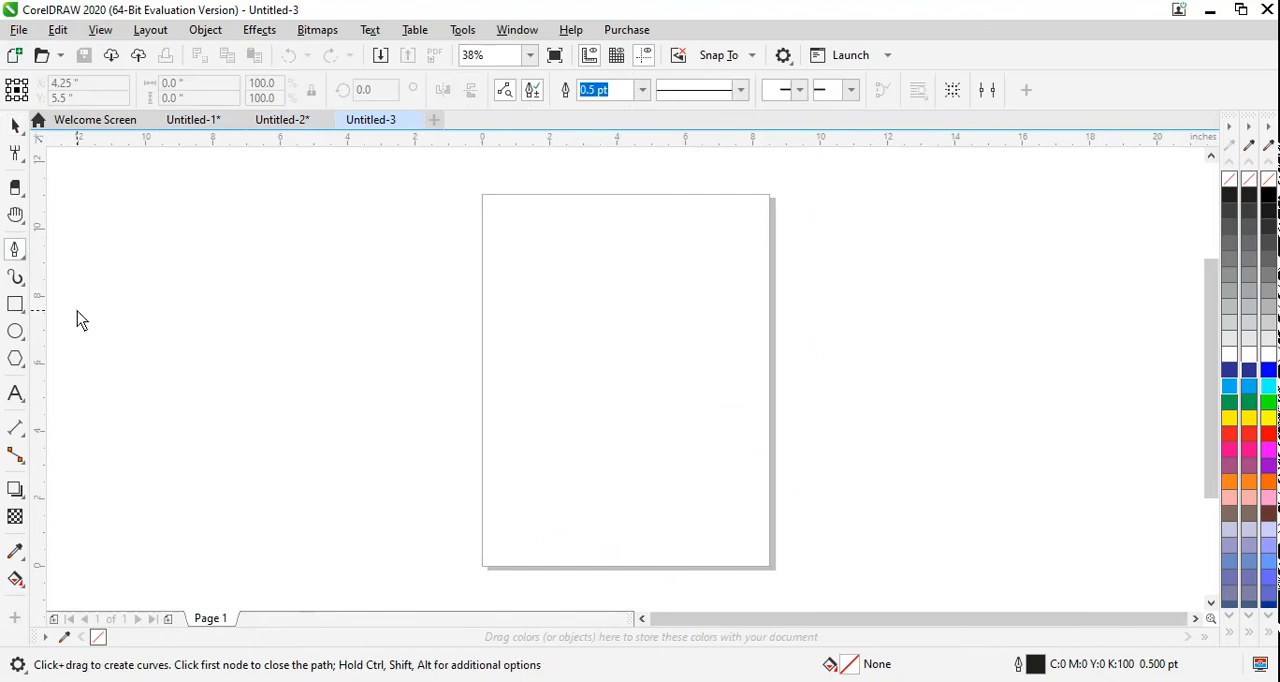
Step: Begin a Pen outline on the page with a long slanted edge followed by straight zigzag segments
click(582, 241)
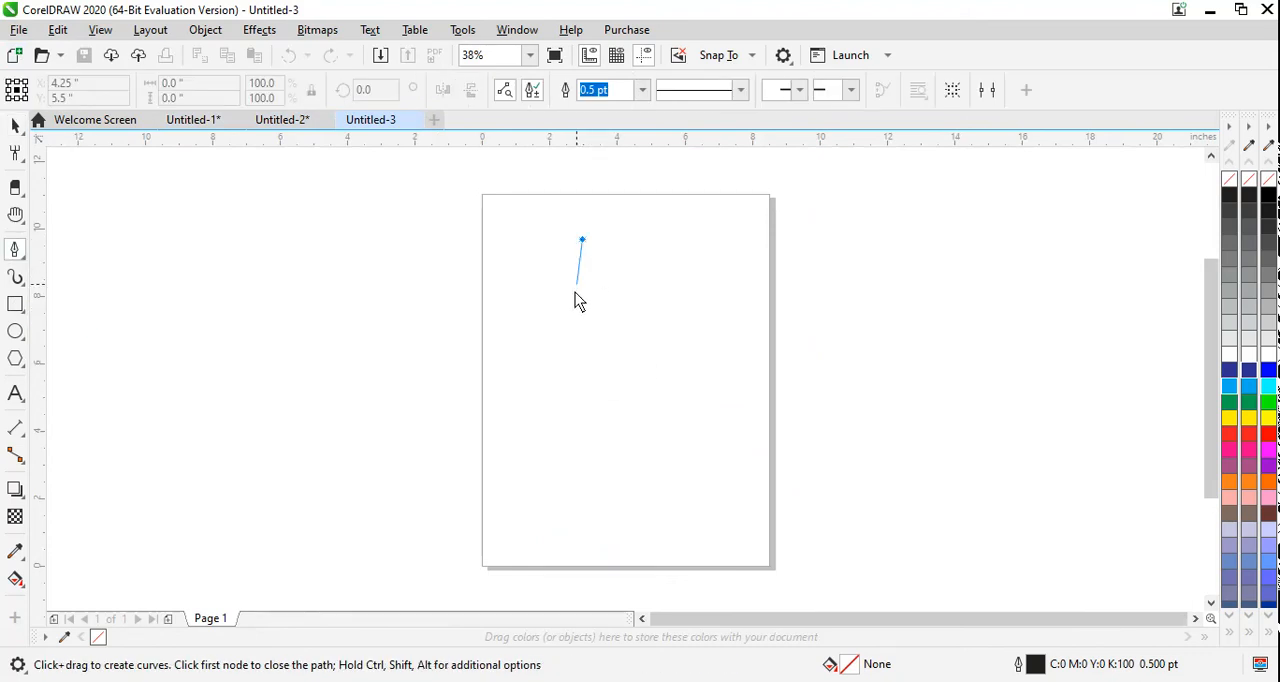
click(499, 402)
click(669, 496)
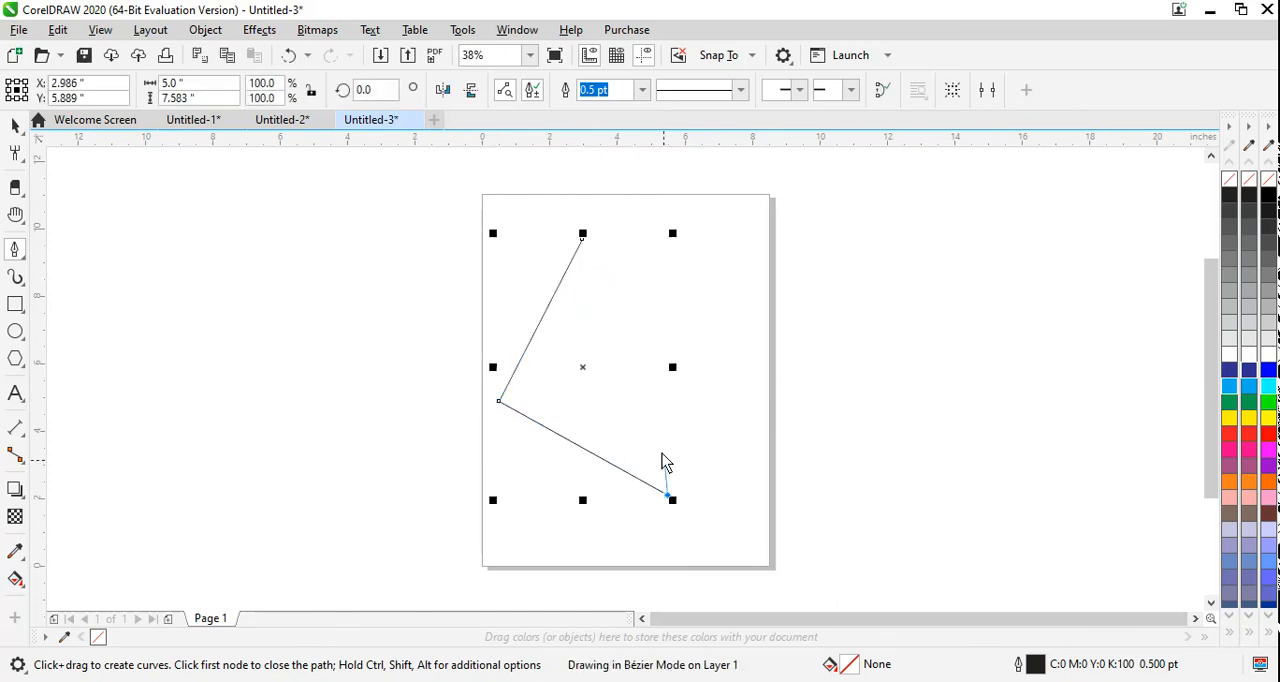
click(615, 393)
click(756, 474)
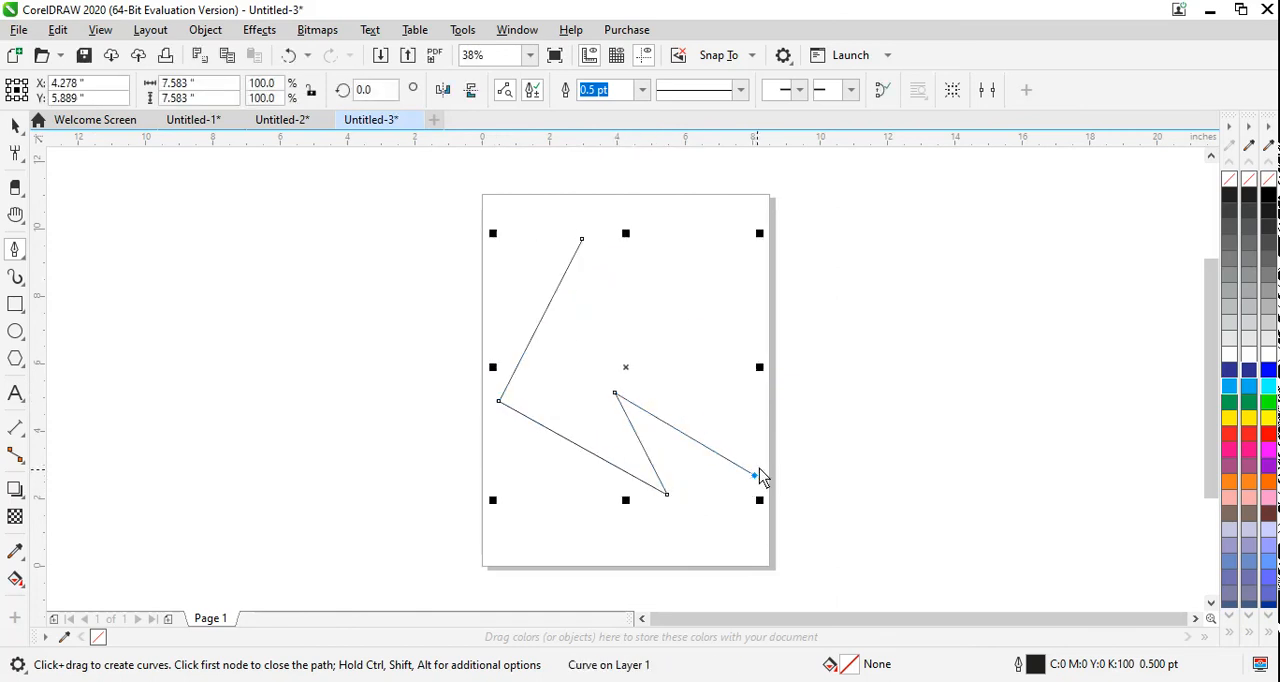
click(693, 380)
click(720, 291)
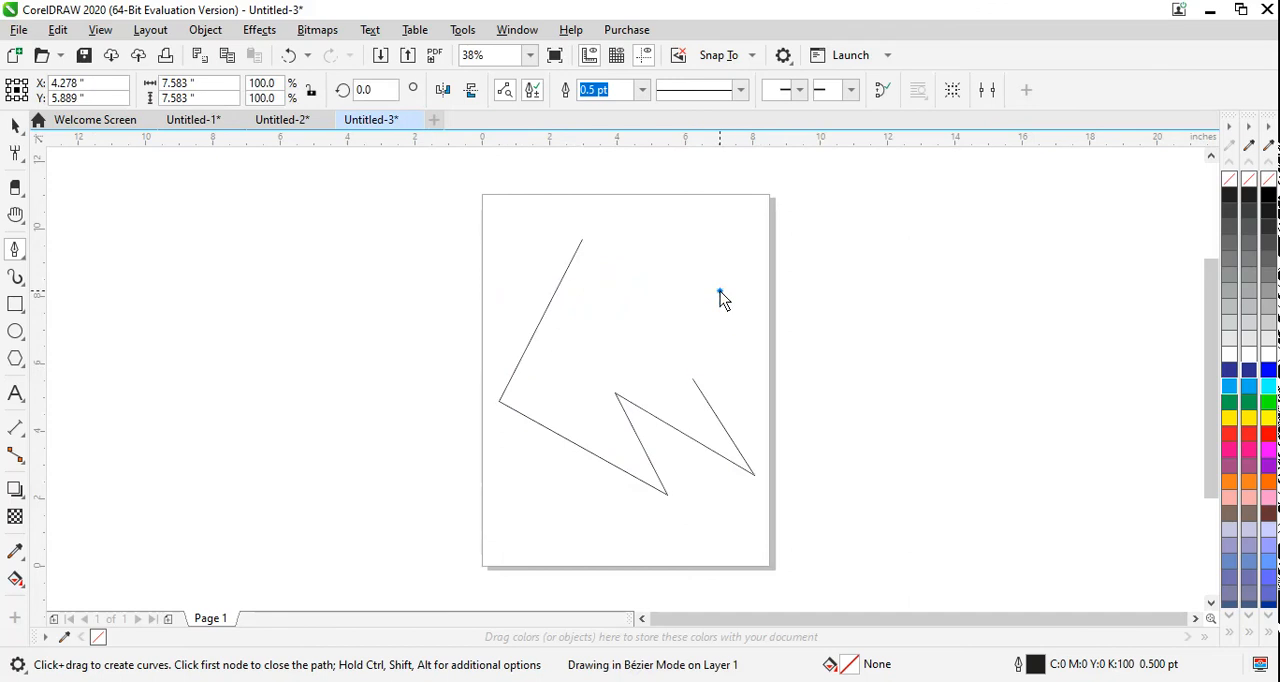
Step: Continue the Pen outline with curved segments past the page's right edge, close it at its starting node and fill it yellow (C:0 M:0 Y:100 K:0)
drag(841, 392, 894, 334)
drag(782, 298, 787, 249)
drag(822, 211, 683, 266)
drag(674, 188, 604, 245)
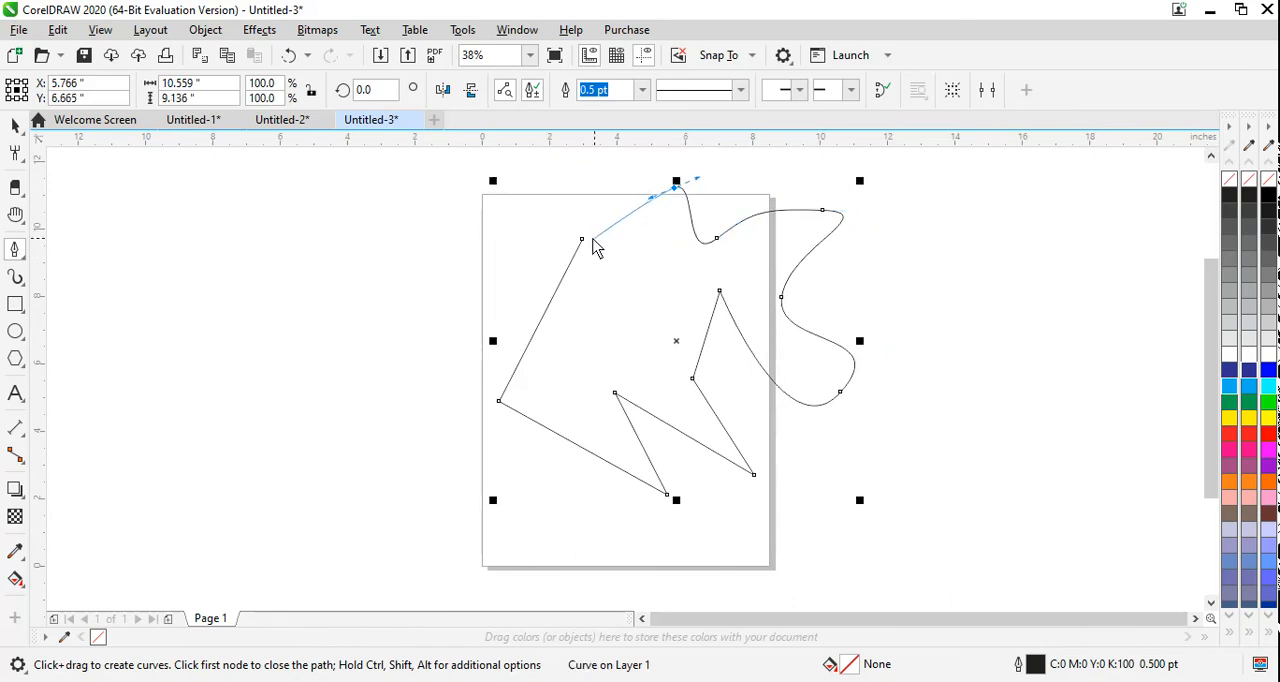
click(583, 244)
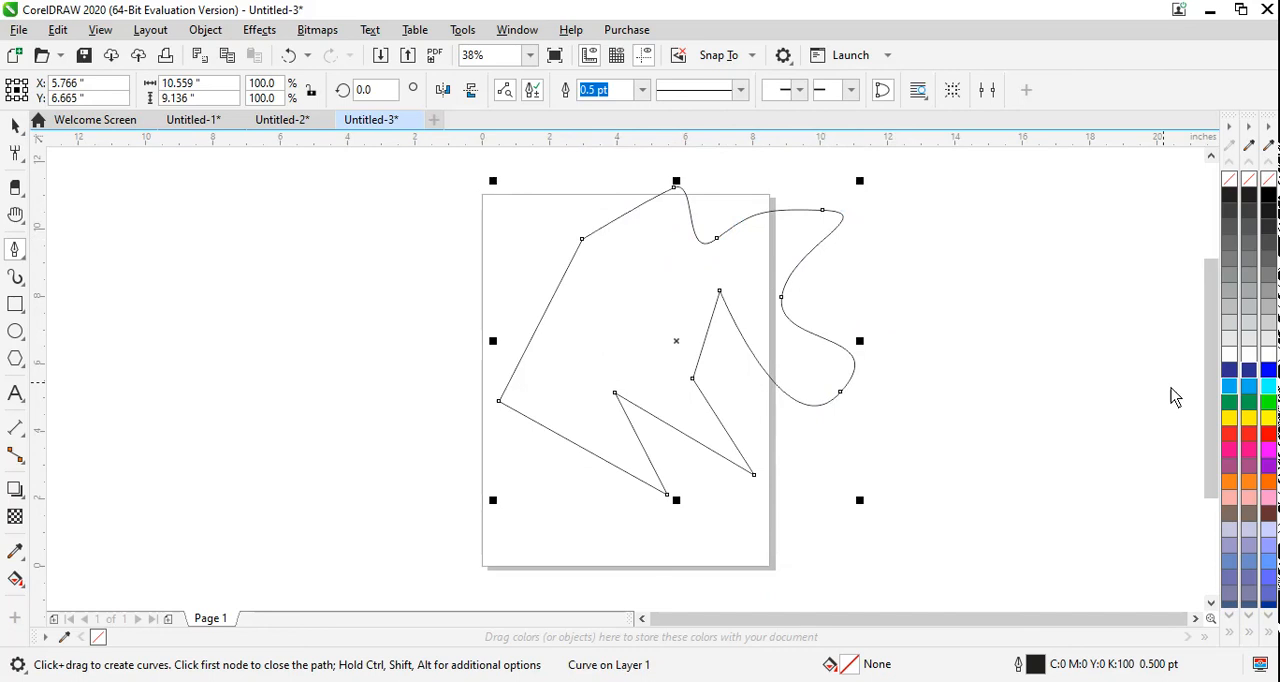
click(1249, 420)
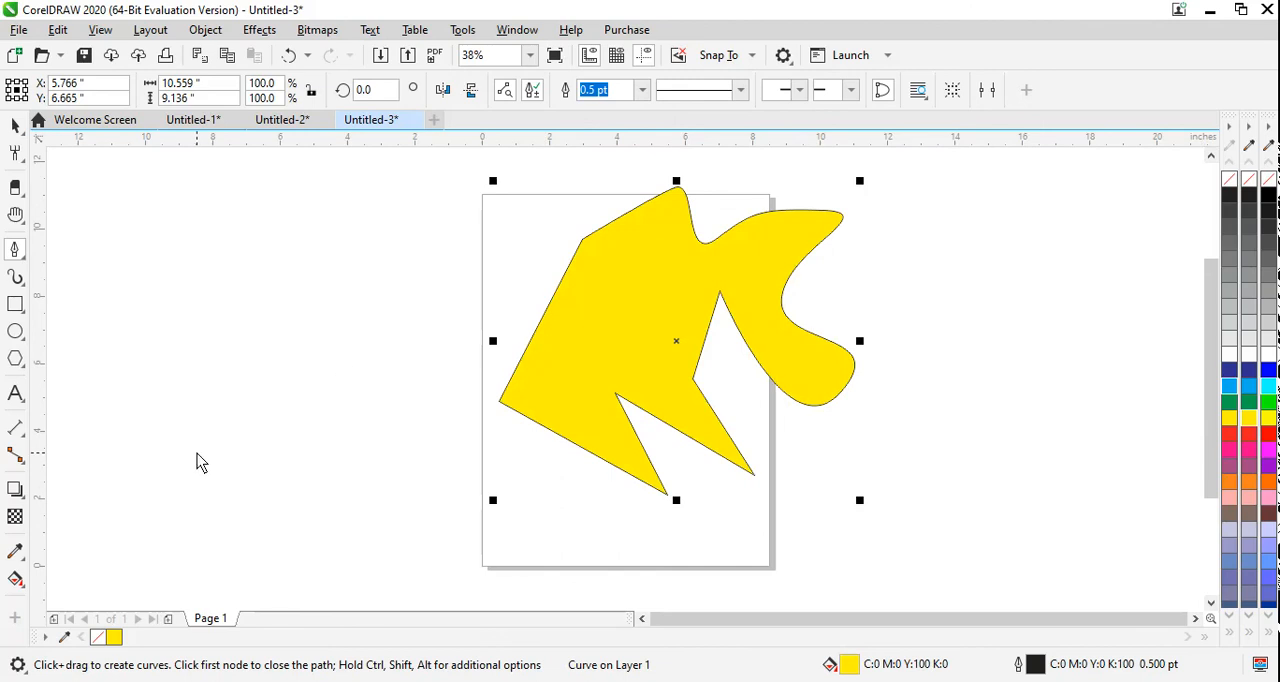
Step: Move the yellow shape to the empty area left of the page and scale it down proportionally to about 63.4%
key(space)
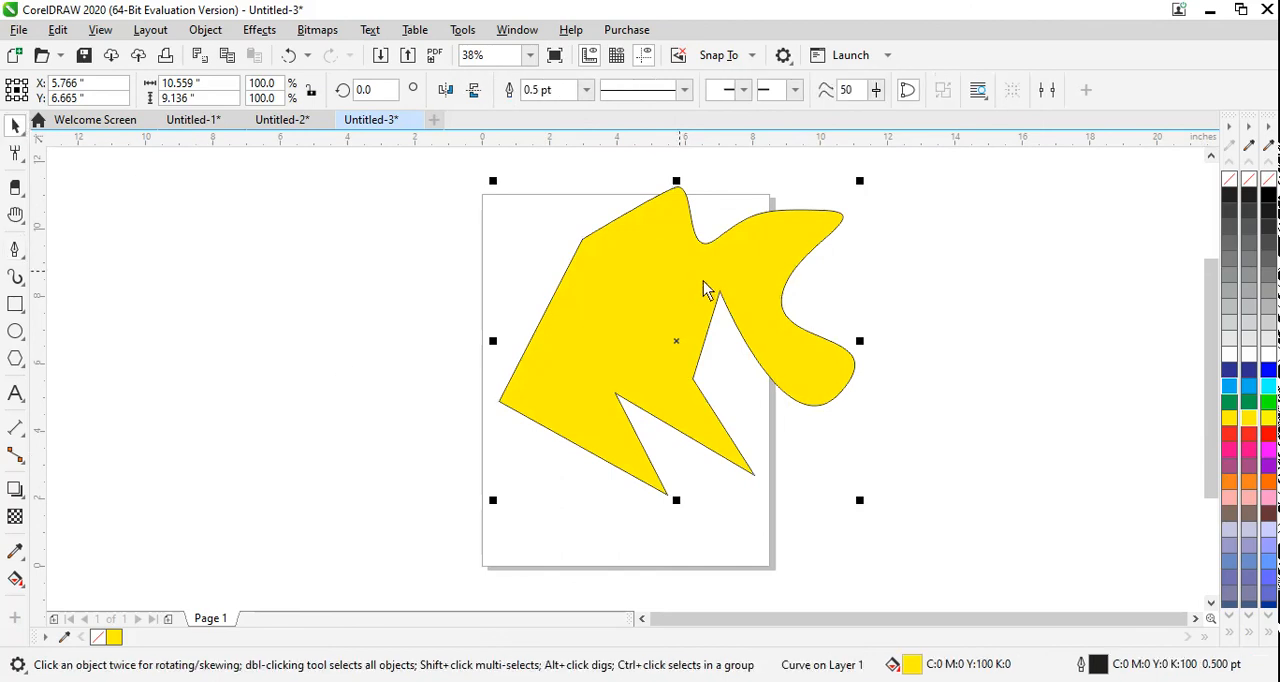
drag(714, 291, 285, 323)
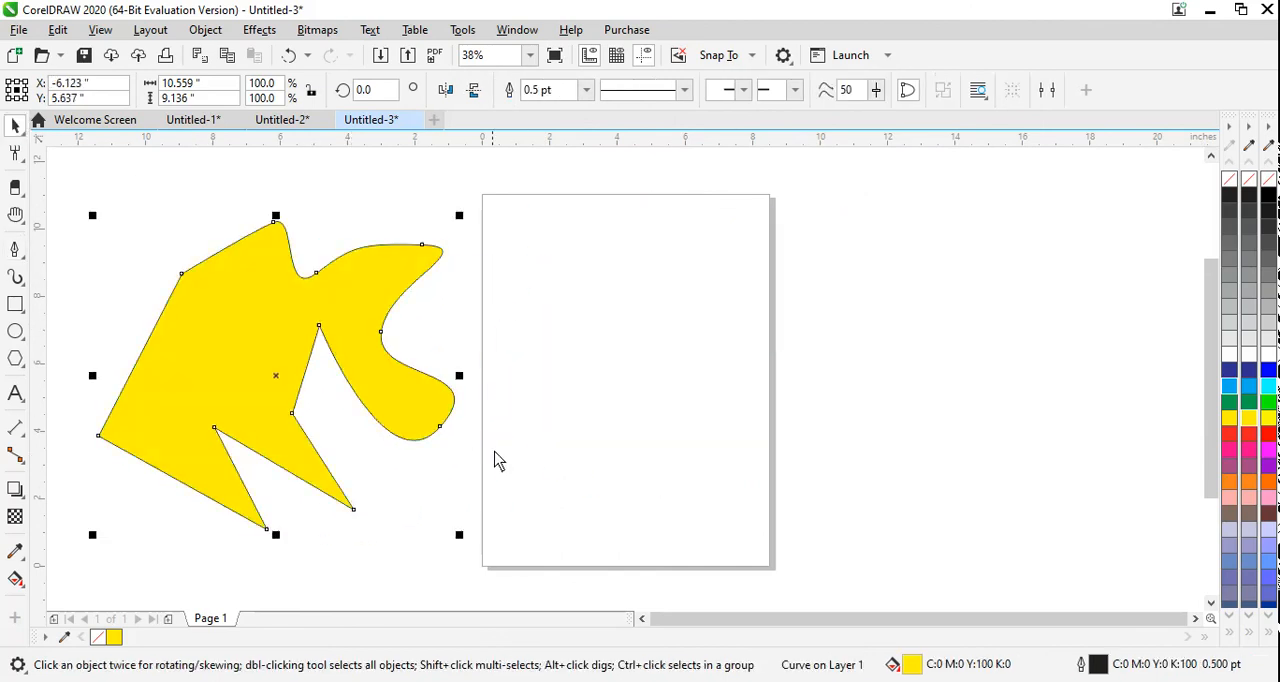
drag(460, 535, 332, 450)
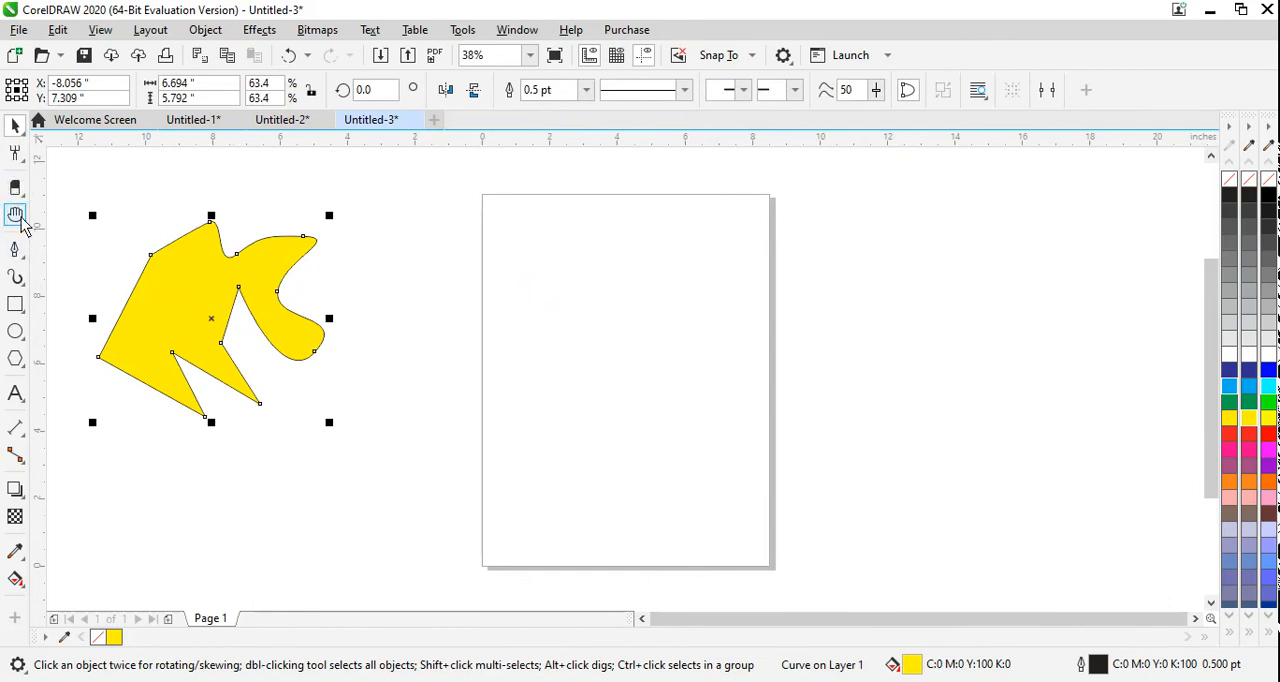
Step: Begin a B-Spline outline of a rounded letter A, shaping its left leg and the start of the inner arch
click(17, 250)
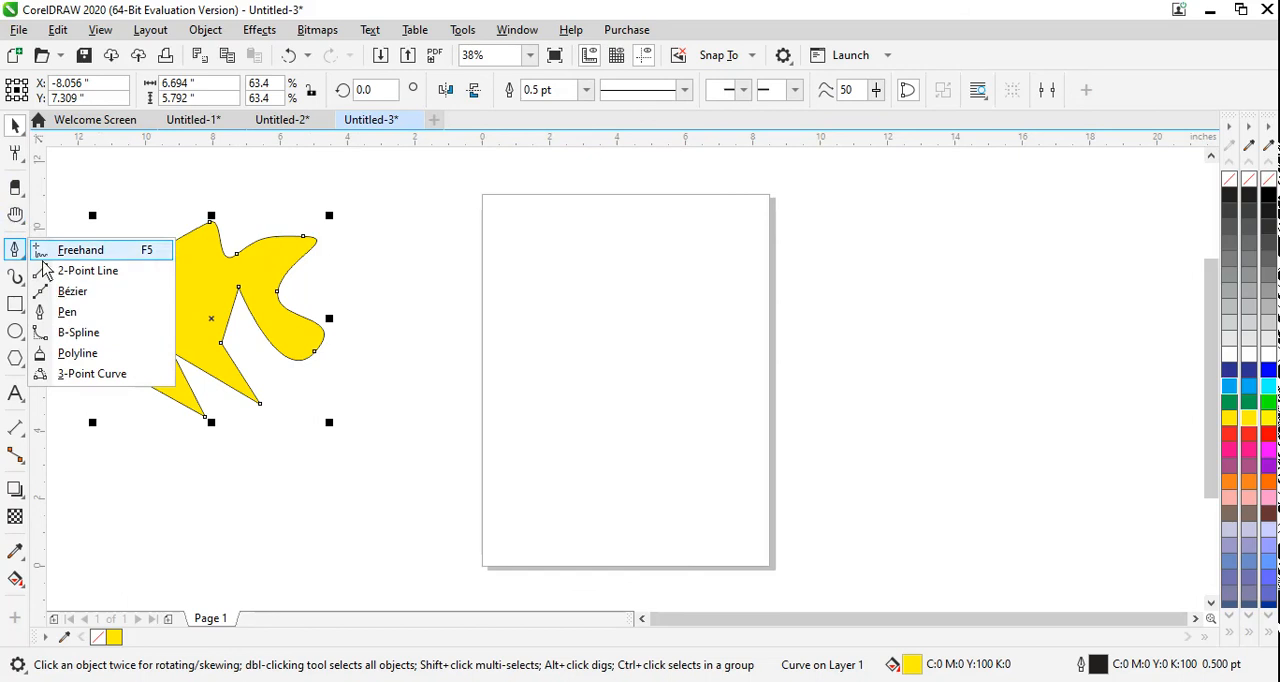
click(78, 335)
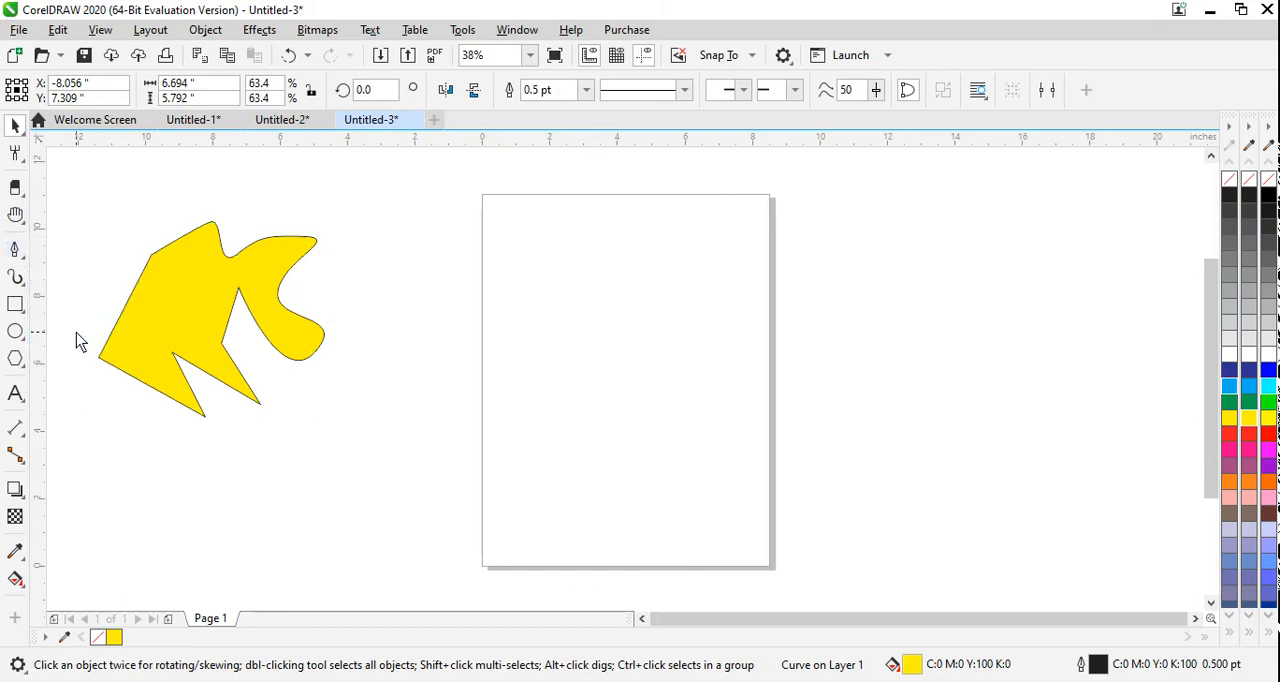
click(535, 244)
click(436, 424)
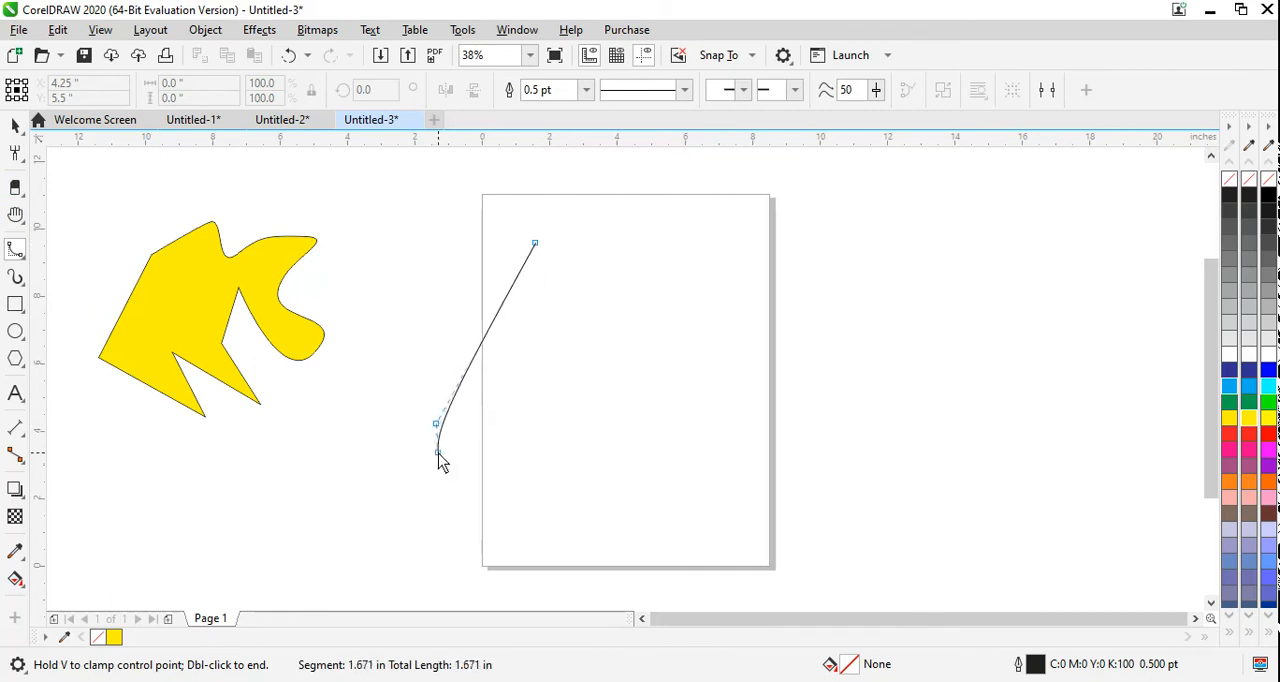
click(445, 453)
click(498, 459)
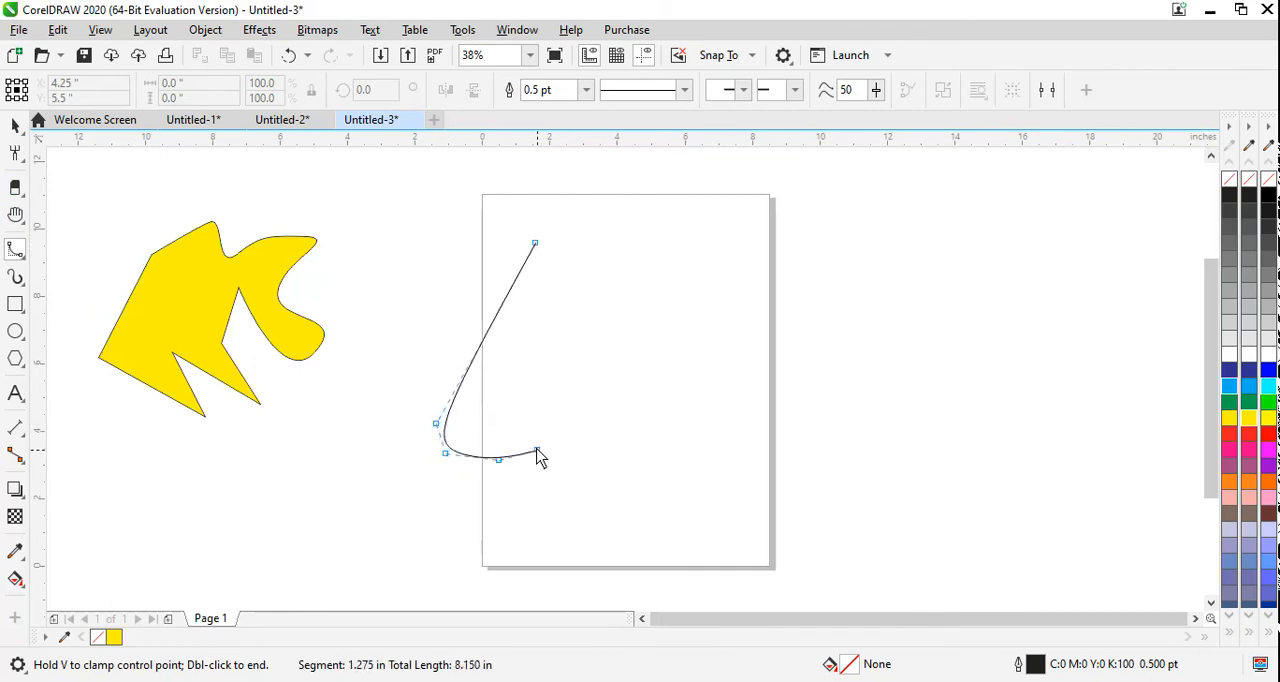
click(521, 430)
click(544, 377)
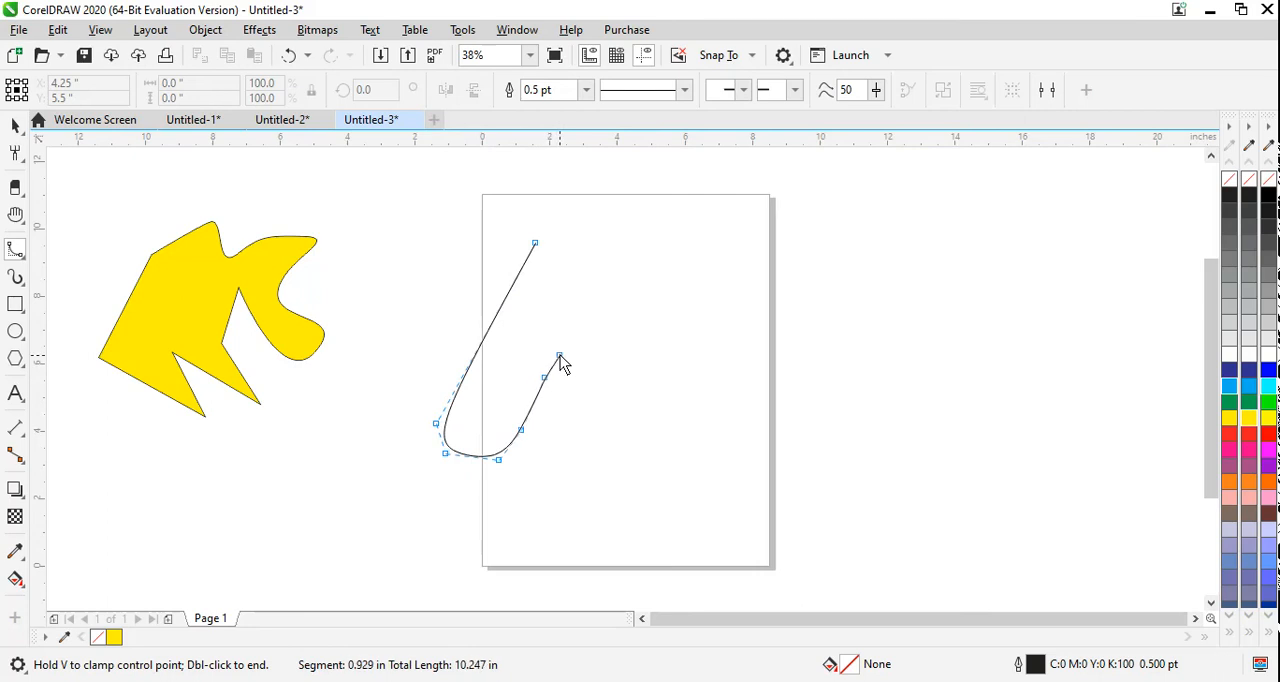
click(555, 352)
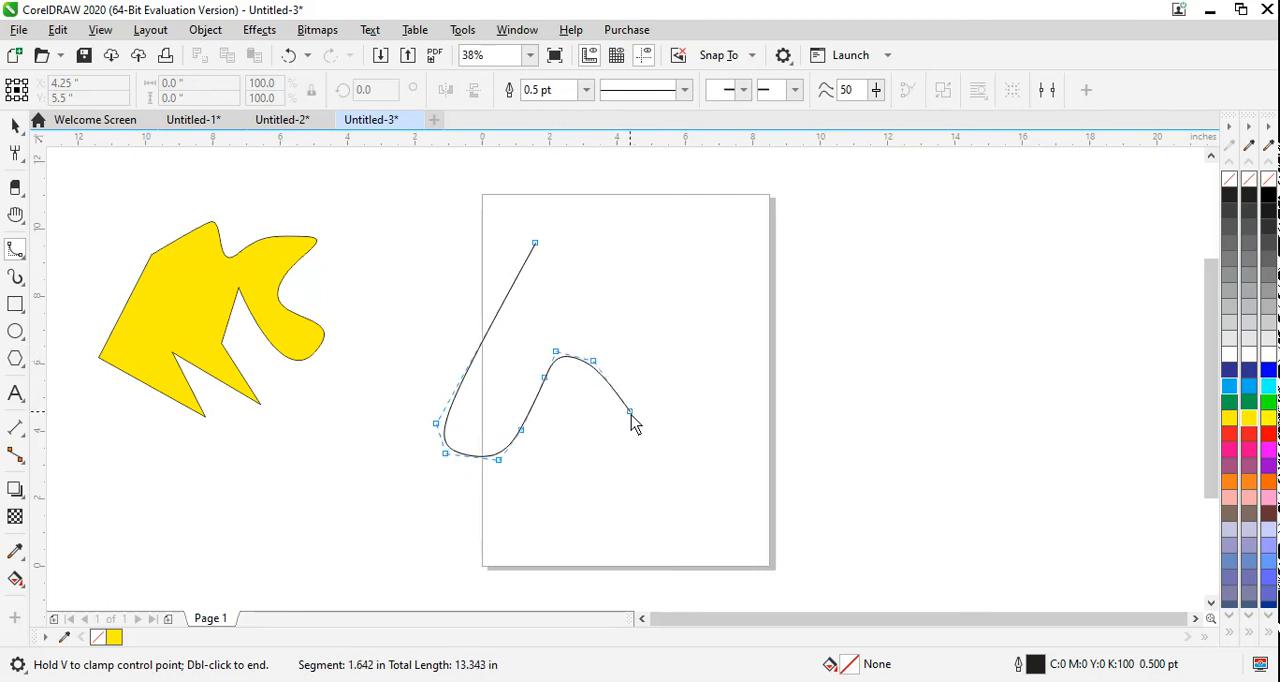
Step: Complete the B-Spline letter A with its right leg and rounded peak, about 7.9 by 7.6 in overall, and fill it magenta (#FF00FF)
click(656, 455)
click(725, 453)
click(688, 375)
click(641, 329)
click(627, 301)
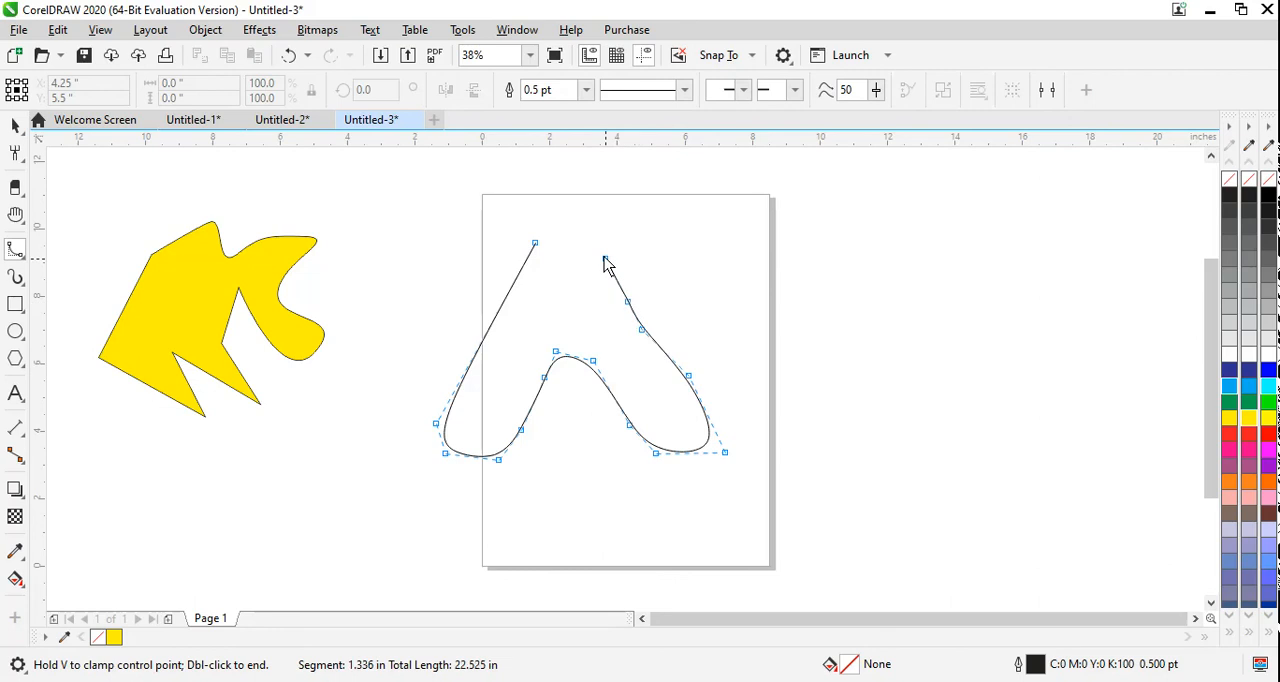
click(603, 256)
click(585, 215)
click(567, 187)
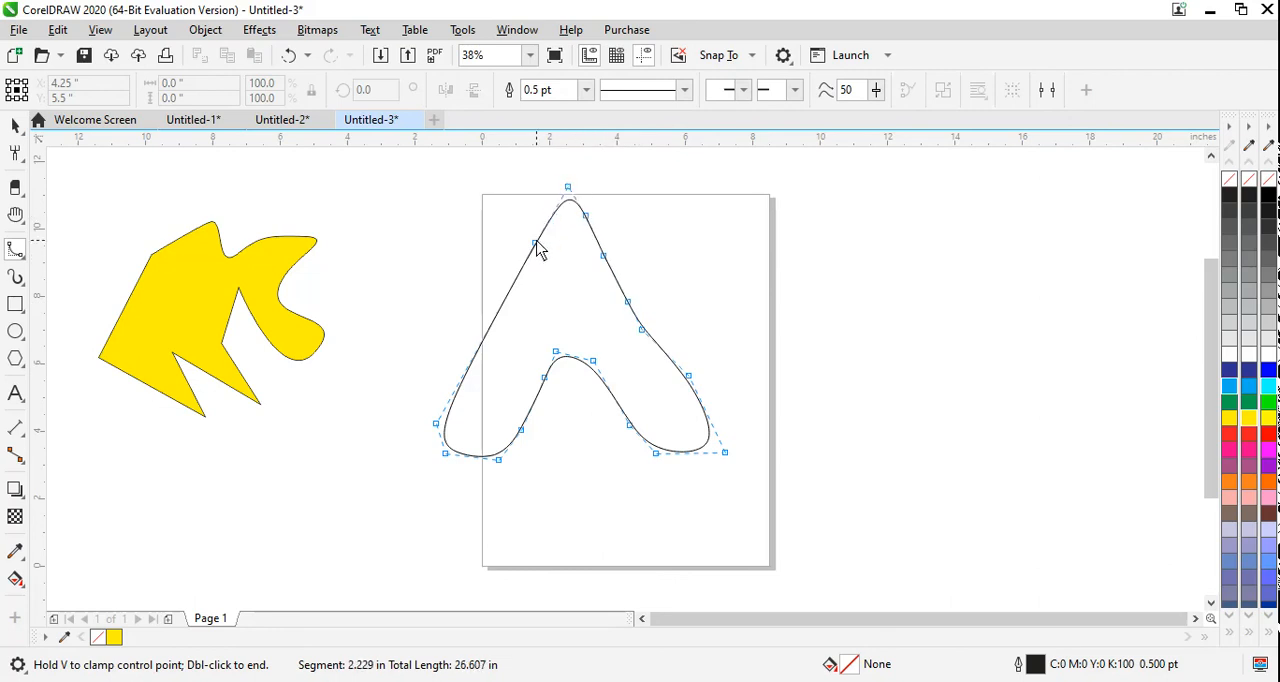
double_click(538, 250)
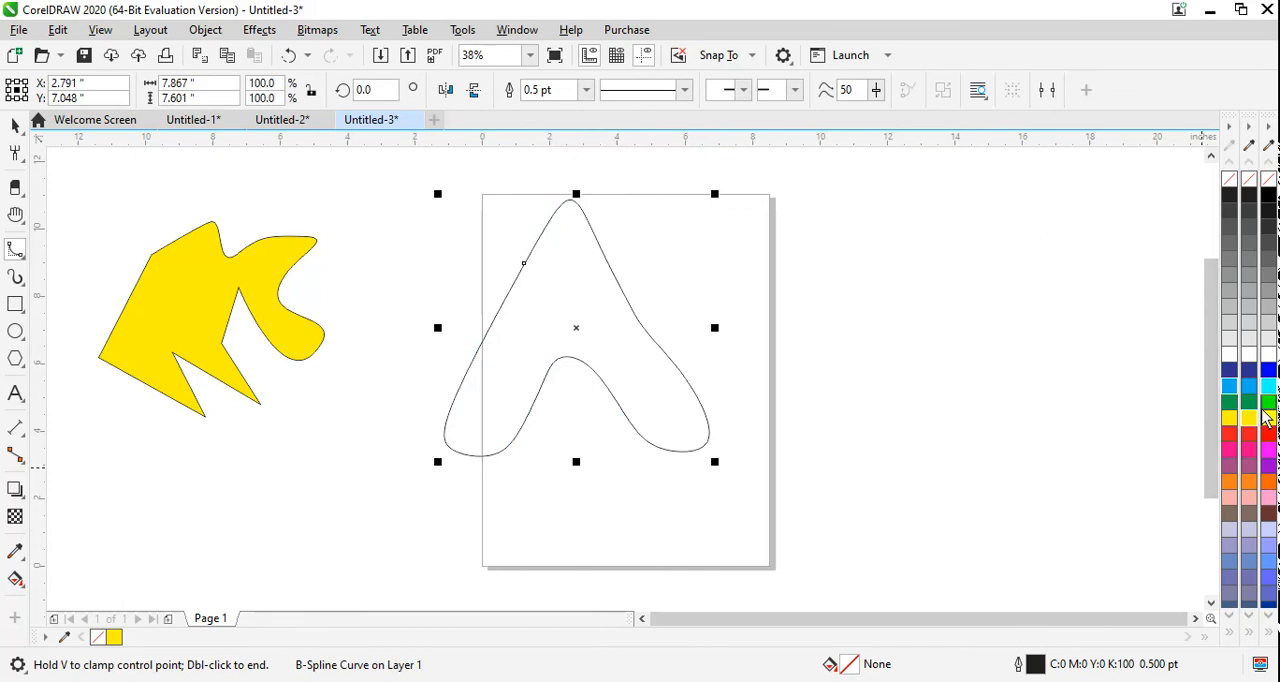
click(1267, 452)
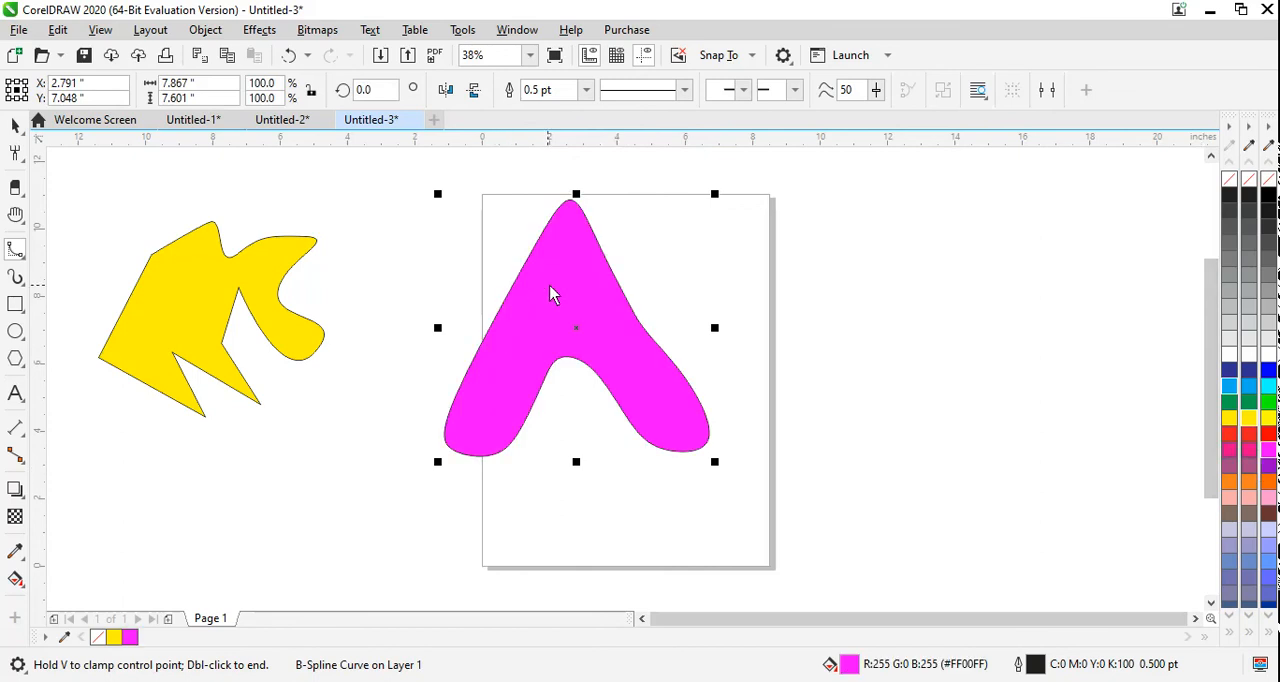
Step: Draw a small closed B-Spline triangle, about 1.5 by 1.5 in, inside the upper part of the magenta A and fill it green (#00FF00)
click(561, 271)
click(533, 329)
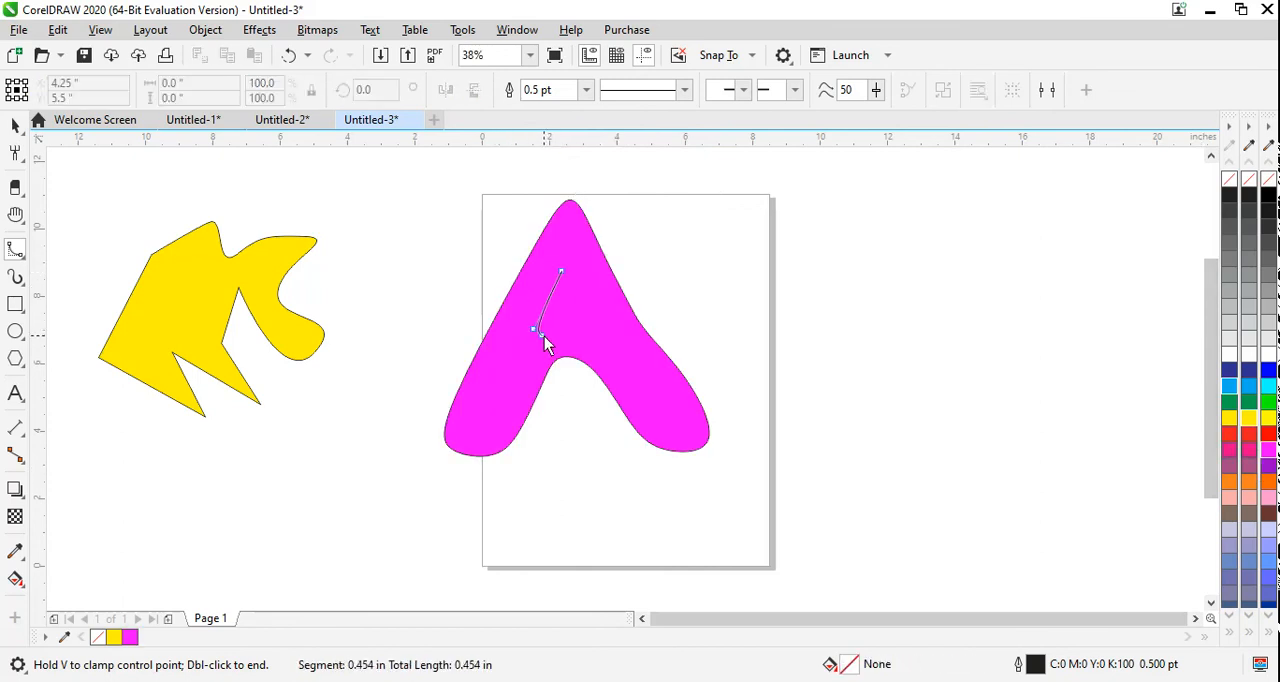
click(596, 330)
click(563, 272)
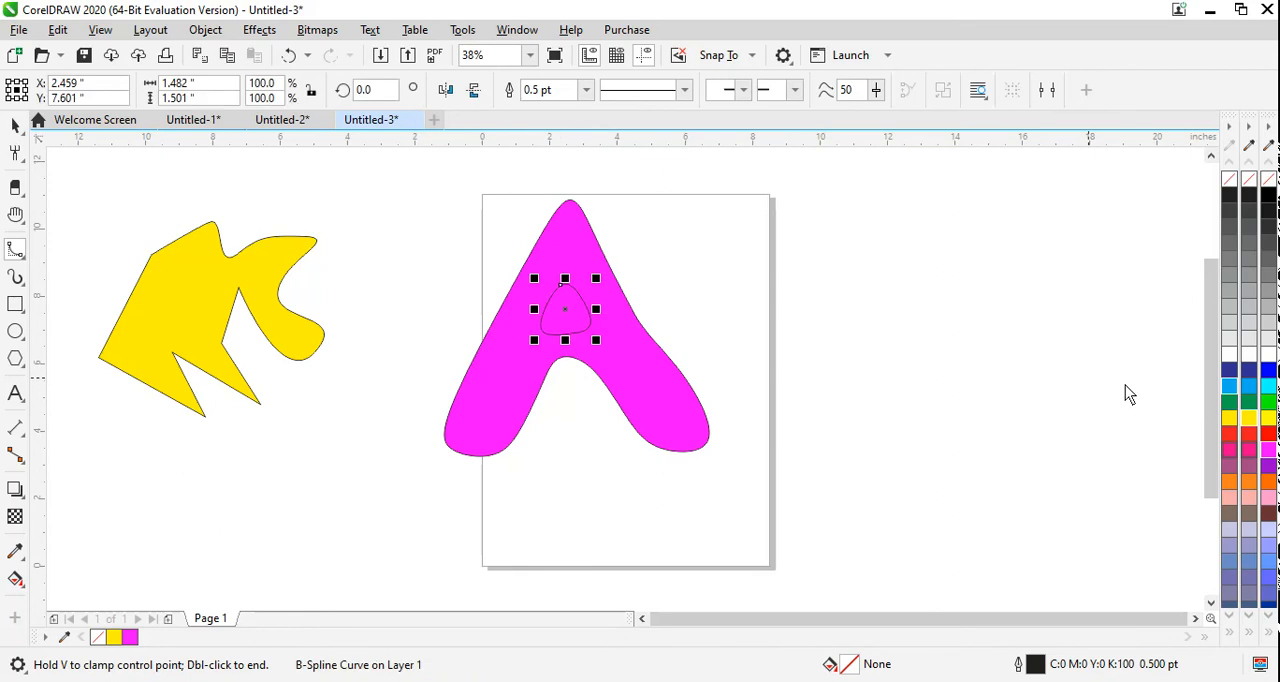
click(1265, 401)
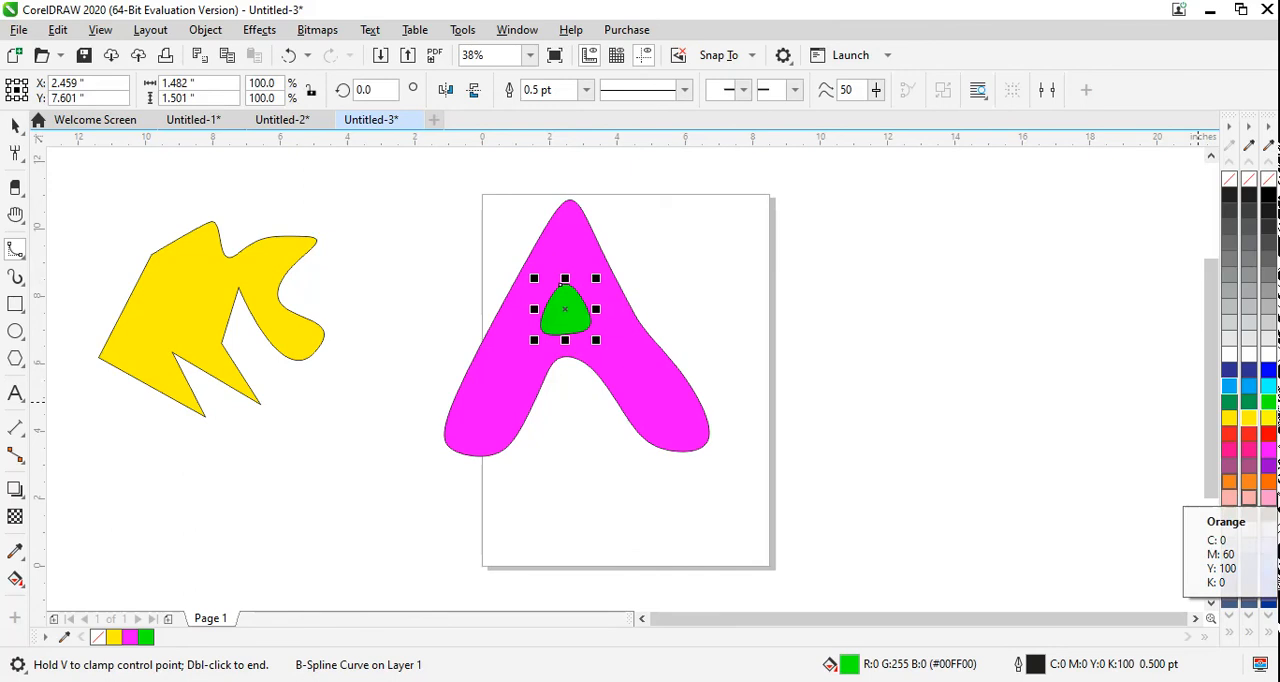
Step: Begin a B-Spline outline of a rounded letter K beside the page, shaping its stem, base, inner notch and lower leg
click(820, 212)
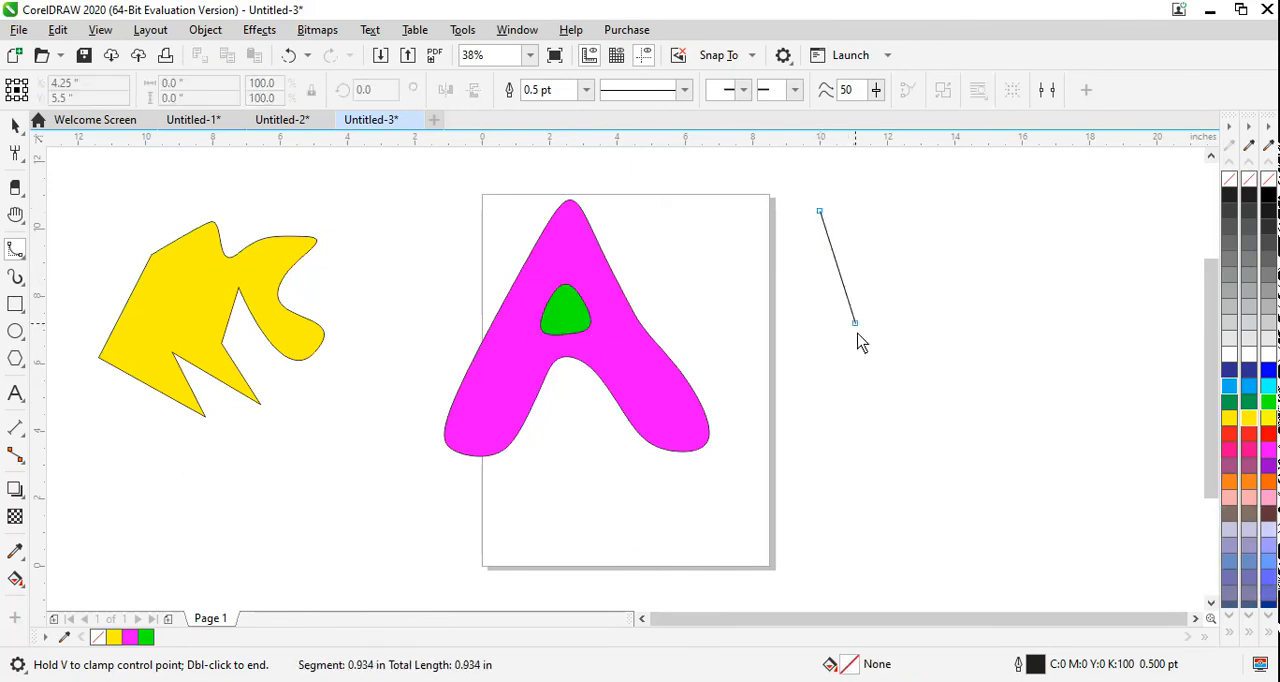
click(805, 445)
click(789, 503)
click(815, 501)
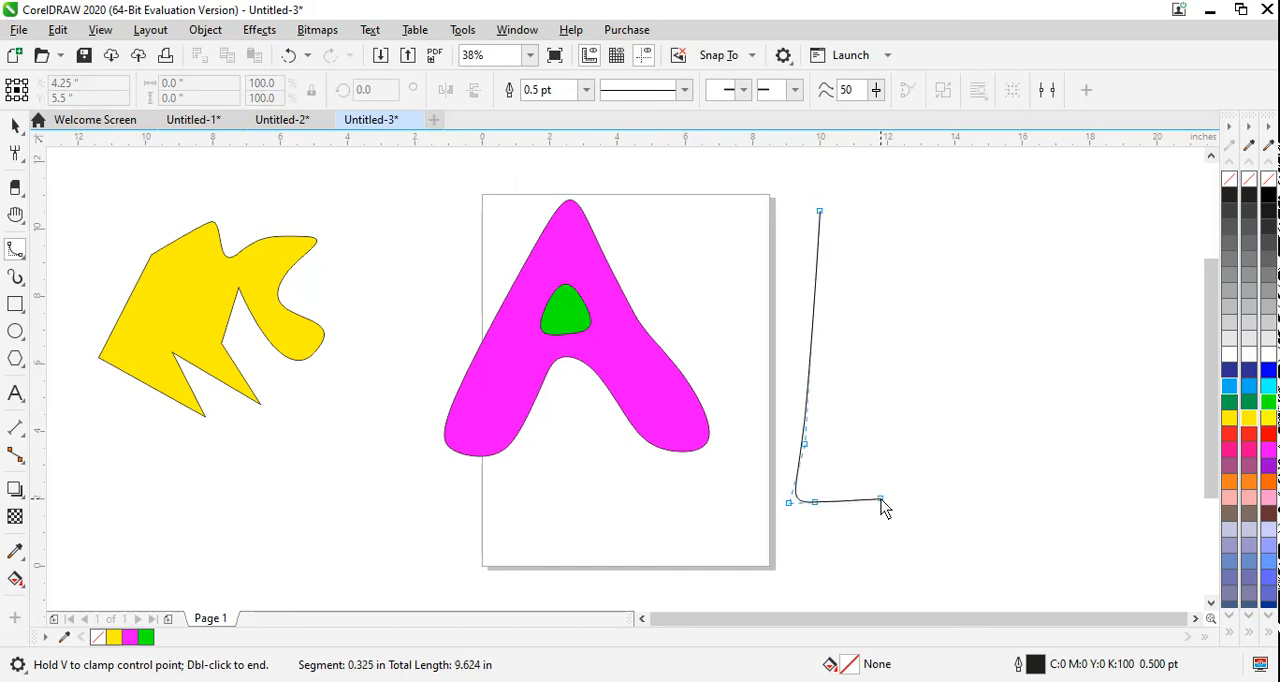
click(880, 498)
click(891, 374)
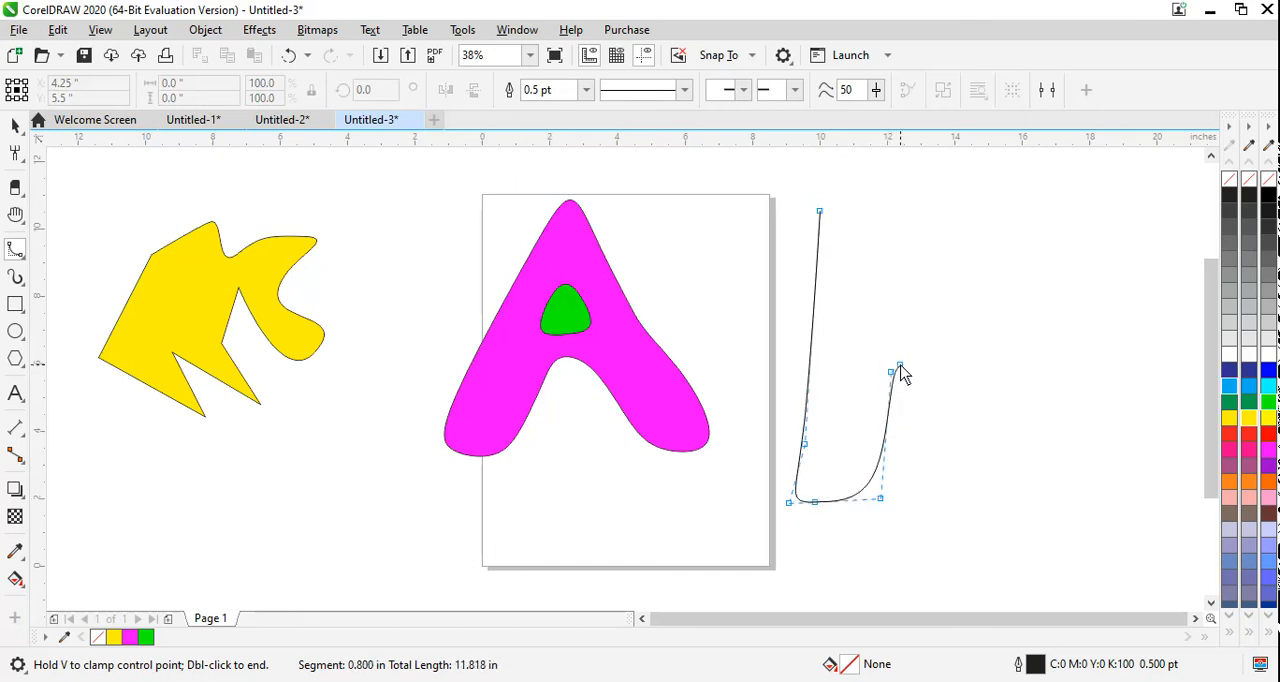
click(904, 360)
click(954, 442)
click(1000, 513)
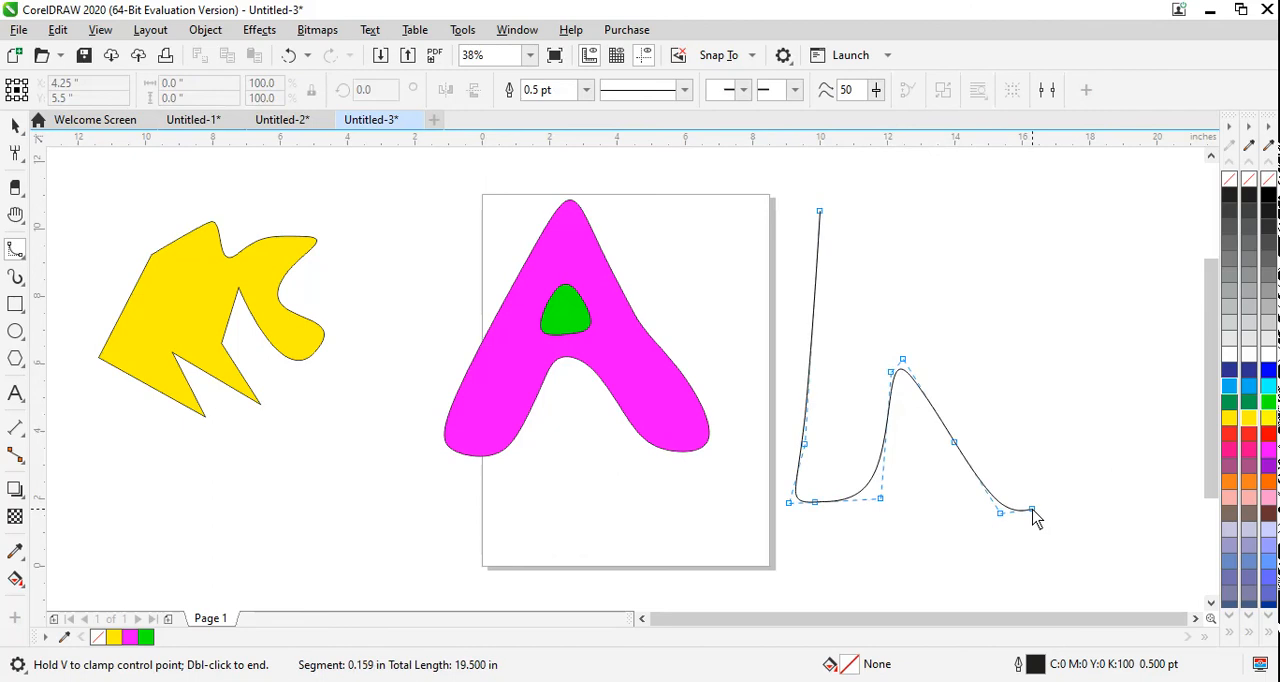
click(1032, 509)
click(1080, 497)
Step: Continue the B-Spline K up the outer side of its lower leg, through the waist and around the tip of the upper arm
click(998, 378)
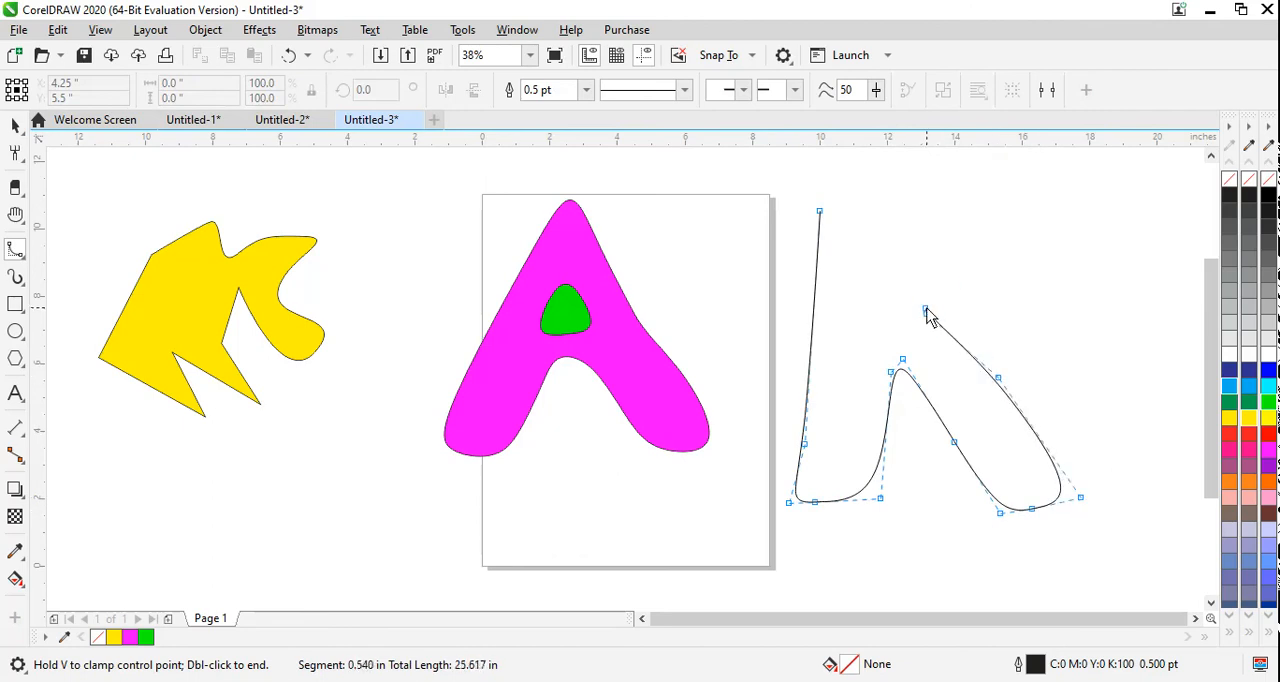
click(927, 313)
click(927, 303)
click(954, 263)
click(996, 220)
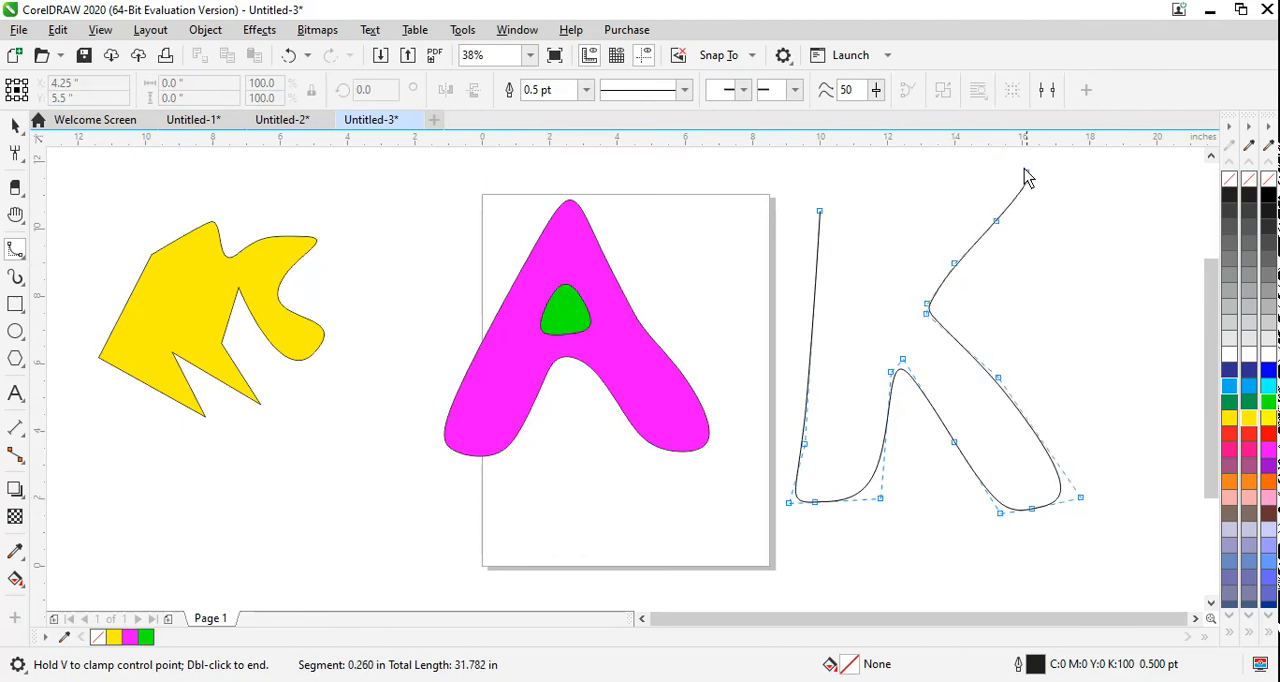
click(1029, 179)
click(1015, 159)
click(971, 163)
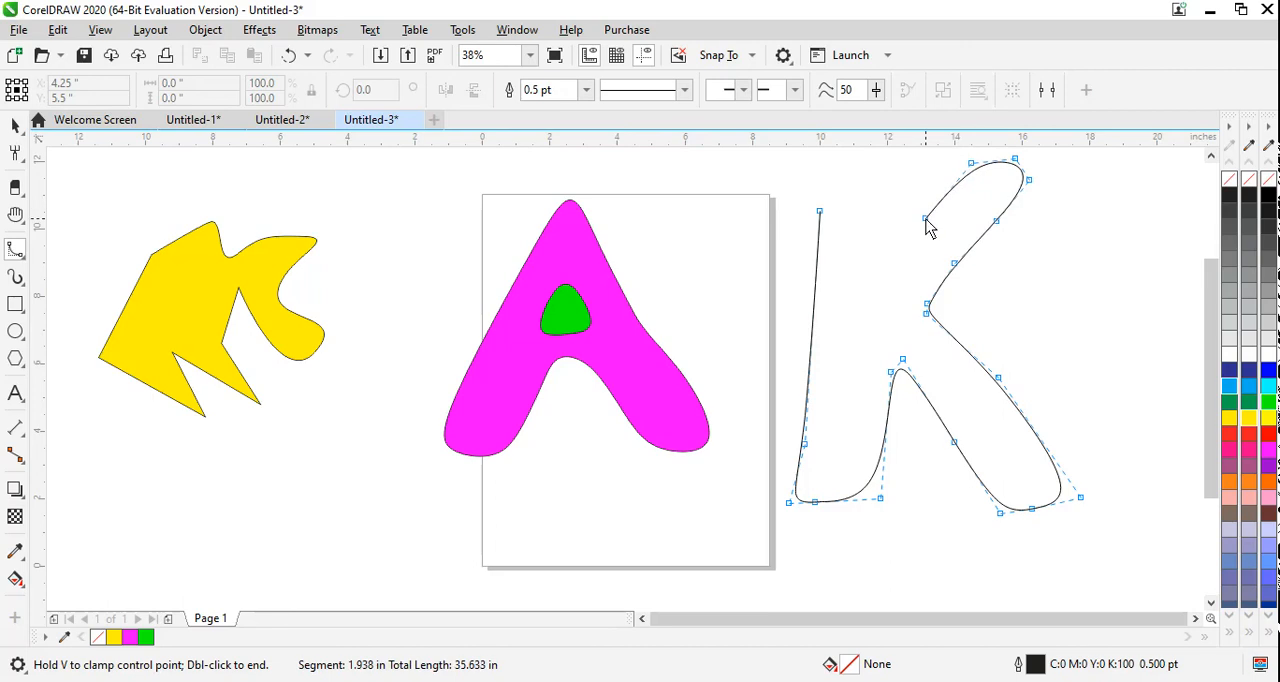
Step: Close the B-Spline letter K around the top of its stem, about 8.0 by 11.4 in overall, and fill it yellow (Y:100)
click(925, 219)
click(888, 263)
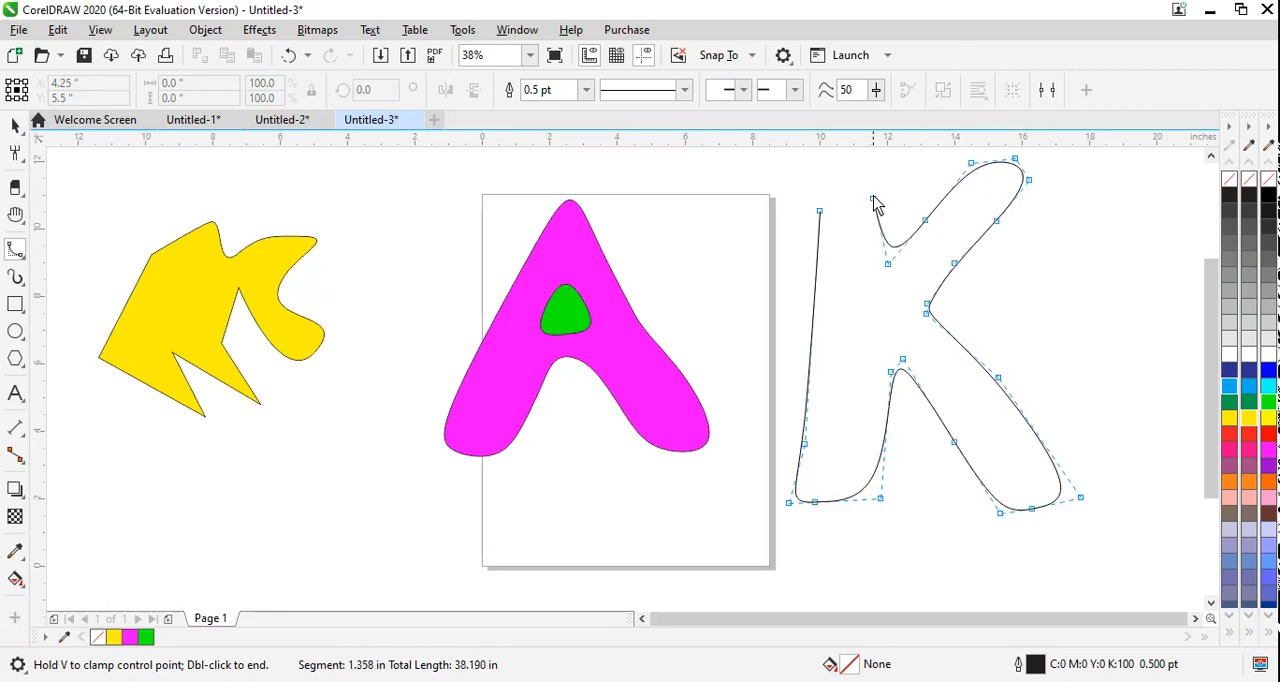
click(874, 191)
click(877, 172)
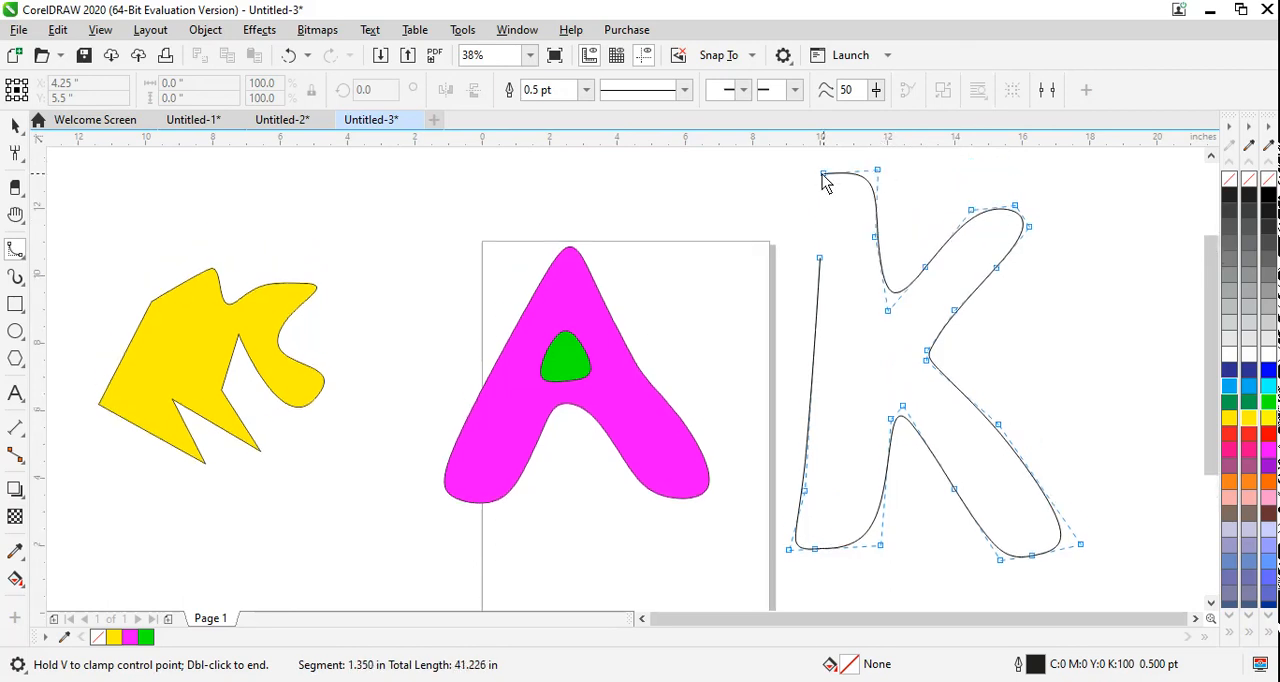
click(813, 173)
click(777, 185)
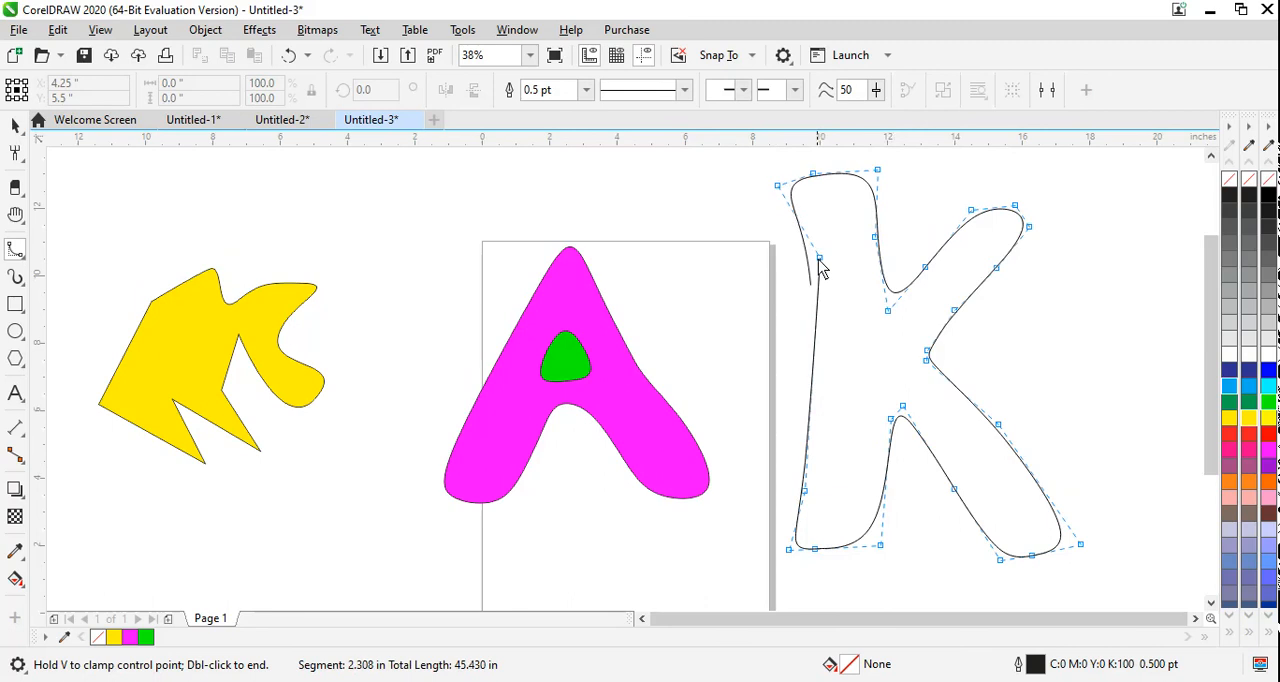
click(822, 263)
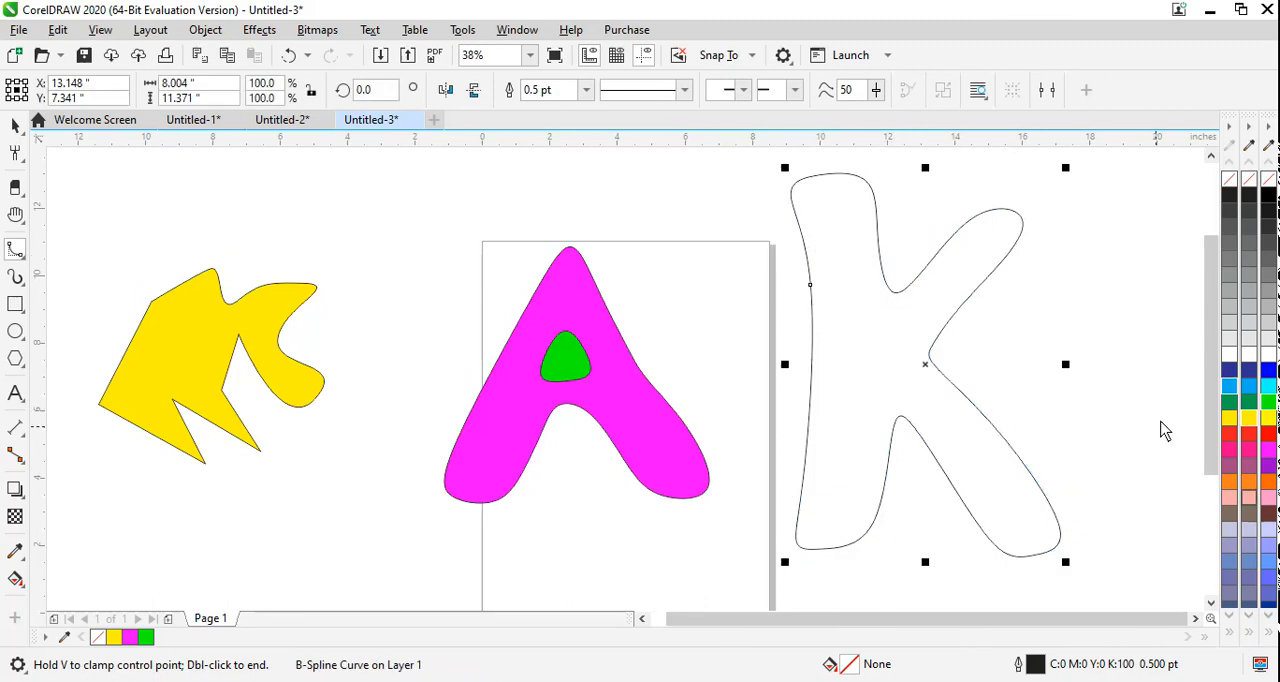
click(1248, 418)
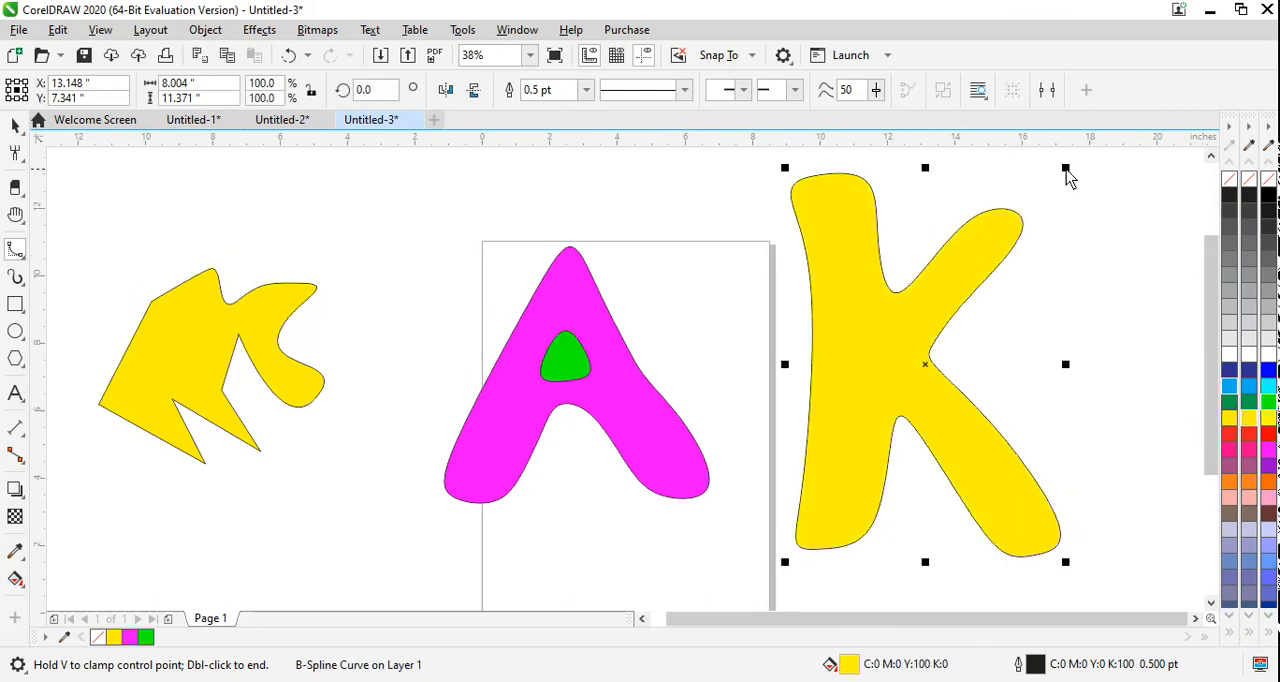
Step: Scale the yellow K proportionally to about 61.3% and move it left of the page, below the other yellow shape
drag(1065, 168, 933, 392)
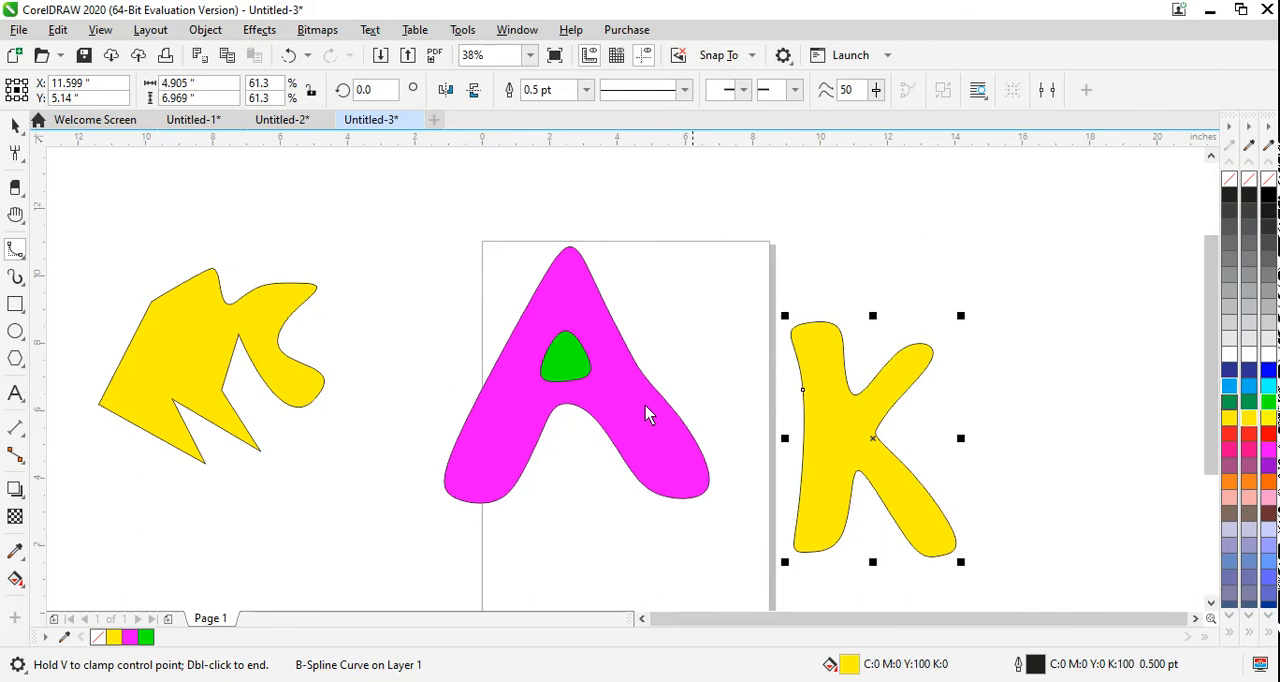
click(15, 124)
drag(868, 439, 807, 367)
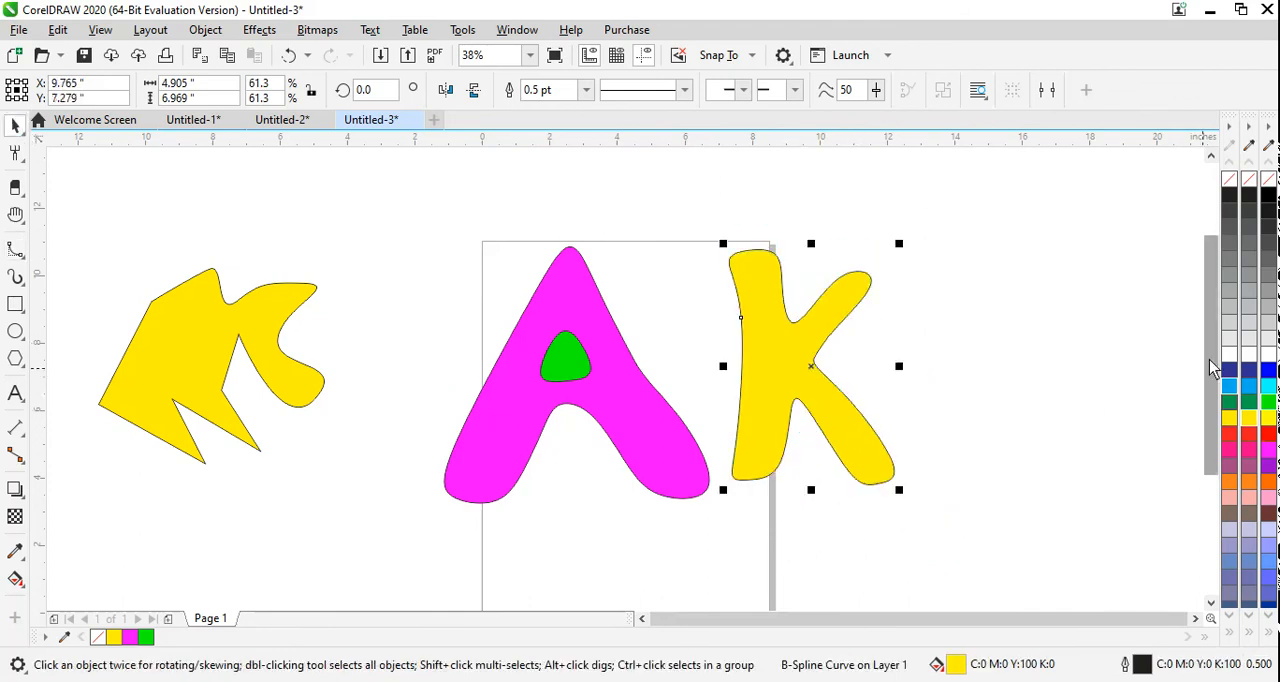
scroll(1213, 367, down, 3)
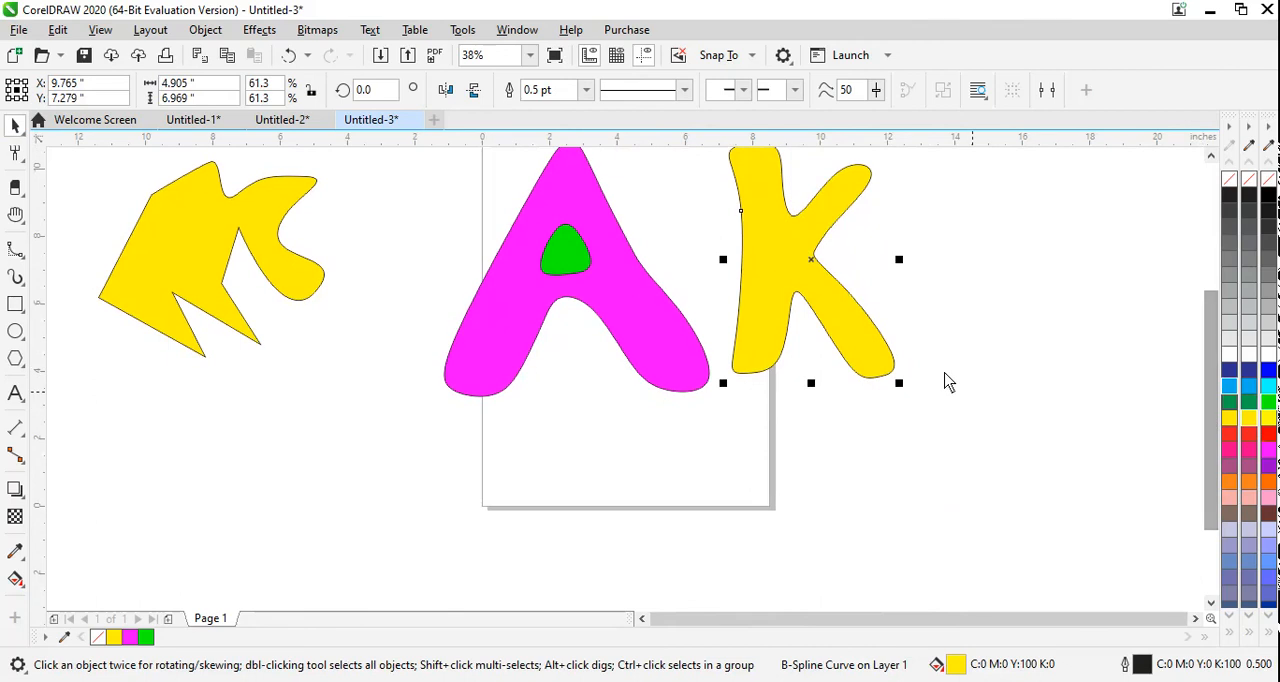
drag(785, 243, 148, 461)
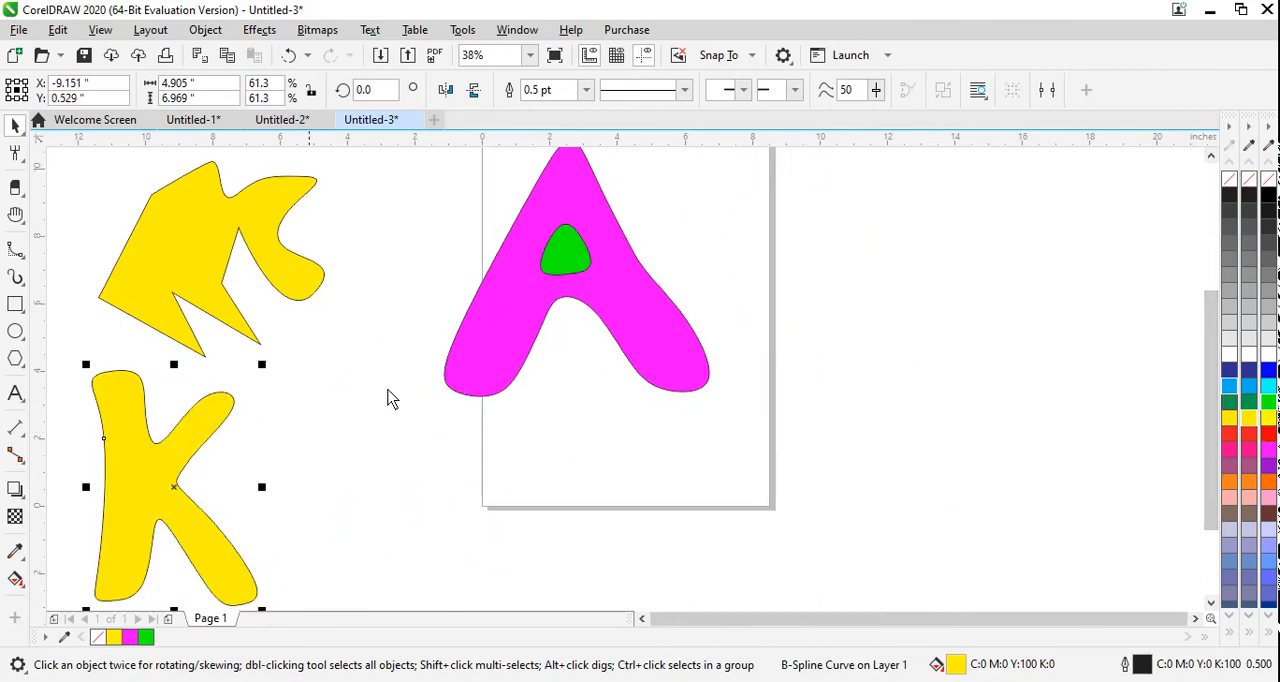
Step: Select the magenta A with its green triangle, scale both to about 4.0 by 3.9 in and move them left of the page
drag(743, 408, 389, 180)
drag(720, 468, 590, 335)
drag(525, 279, 377, 473)
Step: Begin a Polyline shape on the page with a freehand wavy side running from the upper part down toward the lower middle
click(16, 277)
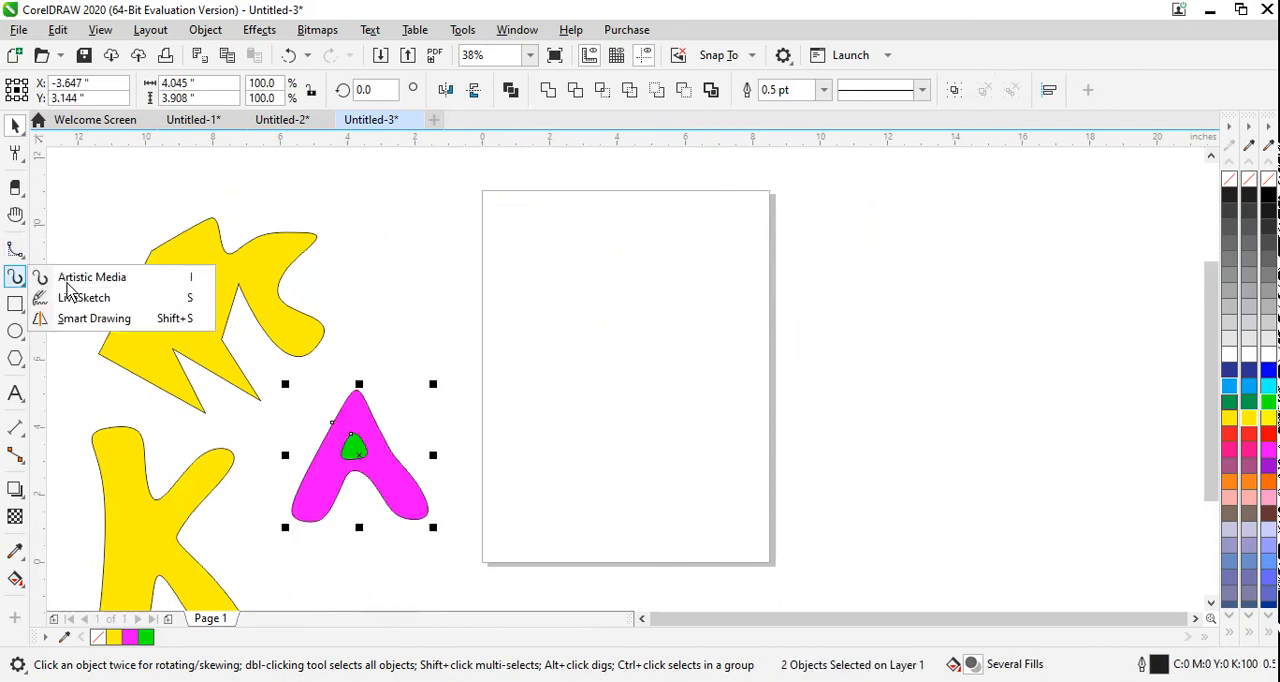
click(16, 250)
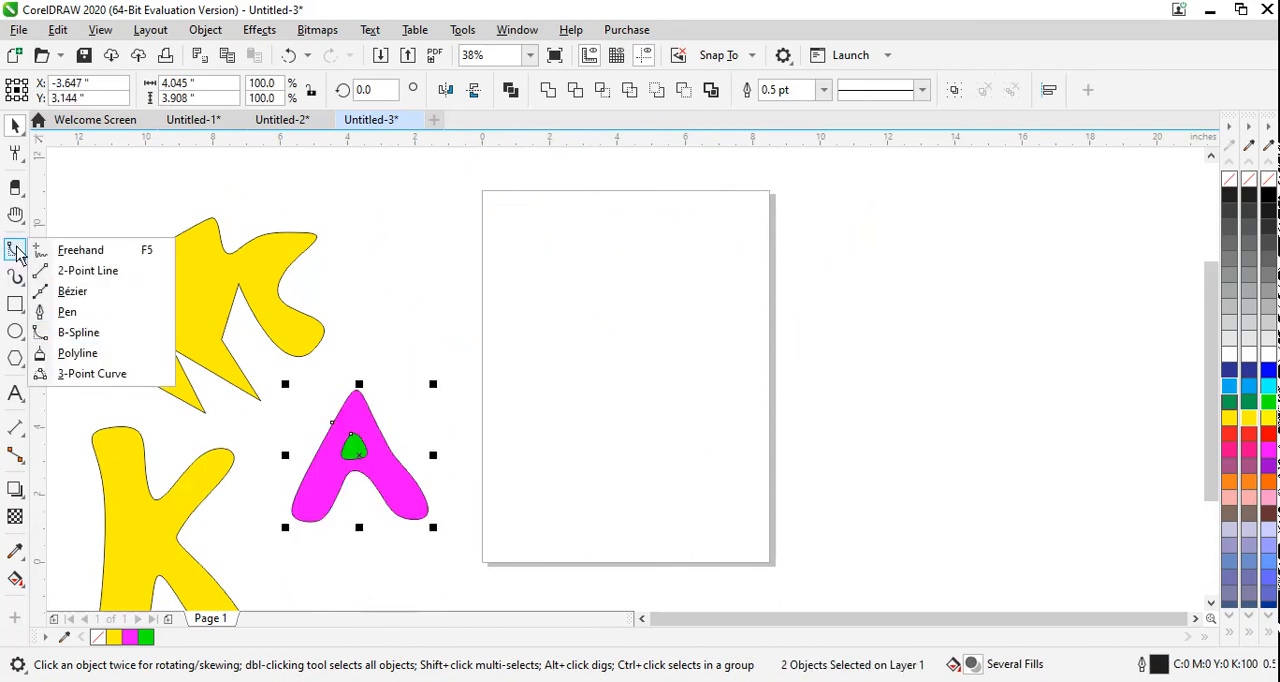
click(108, 357)
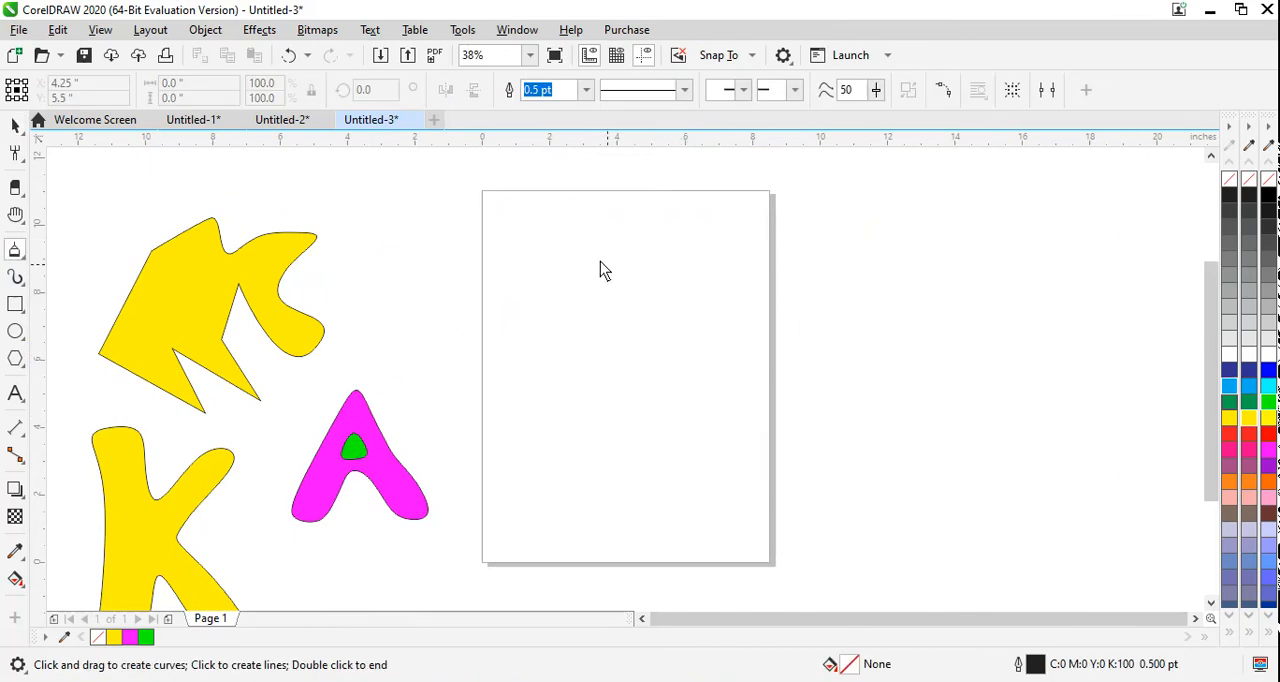
mouse_move(573, 251)
mouse_down()
mouse_move(543, 253)
mouse_move(574, 287)
mouse_move(553, 321)
mouse_move(574, 359)
mouse_up()
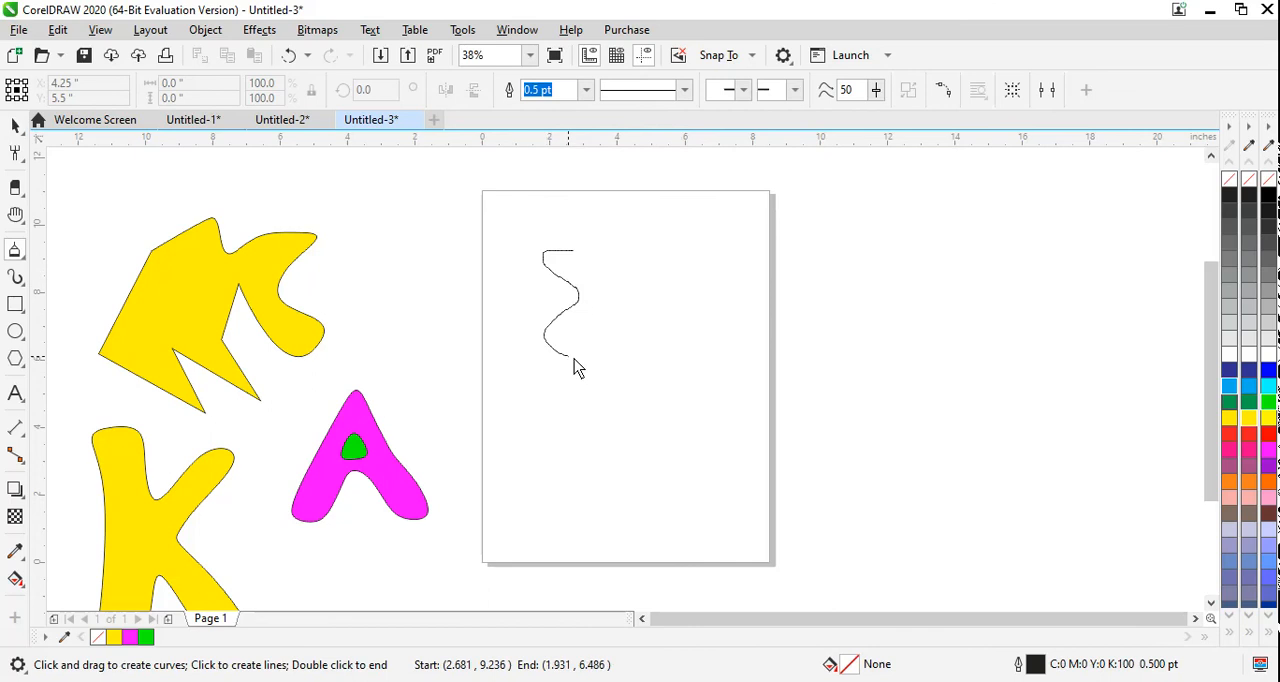
mouse_move(574, 410)
mouse_down()
mouse_move(613, 446)
mouse_move(625, 488)
mouse_up()
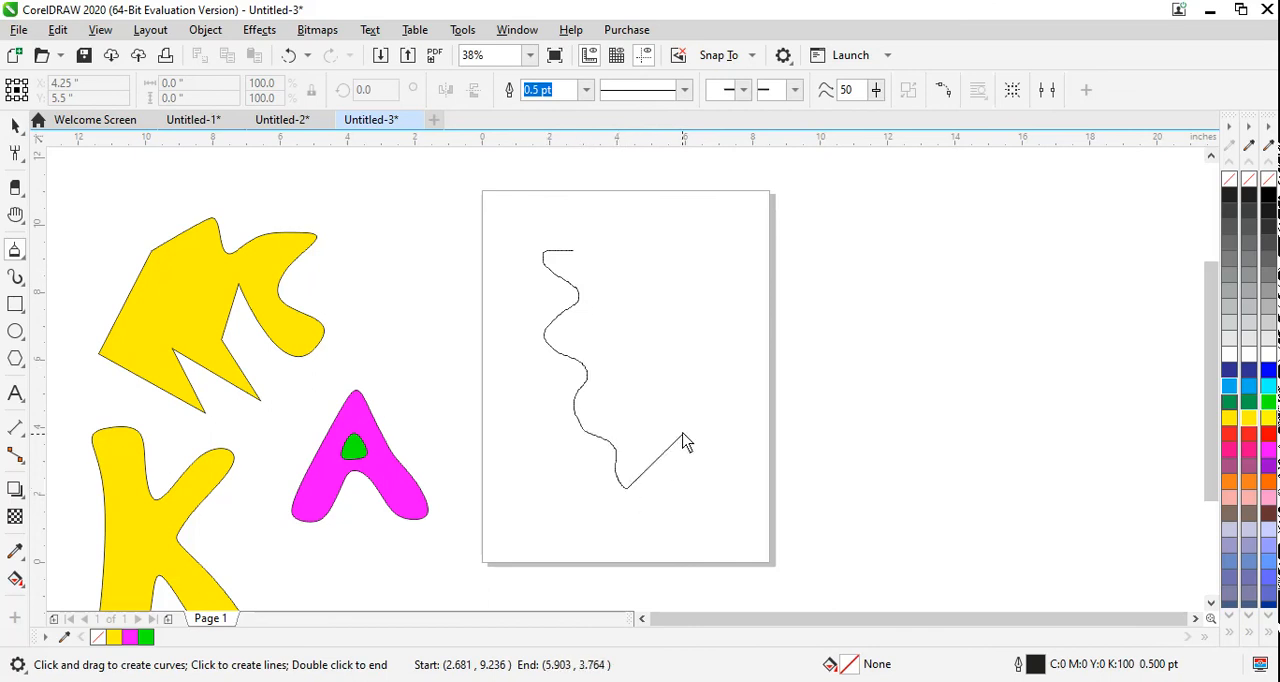
Step: Complete the Polyline shape with straight zigzag segments back to its start, about 5.2 by 8.7 in overall, and fill it yellow
click(685, 428)
click(628, 376)
click(672, 264)
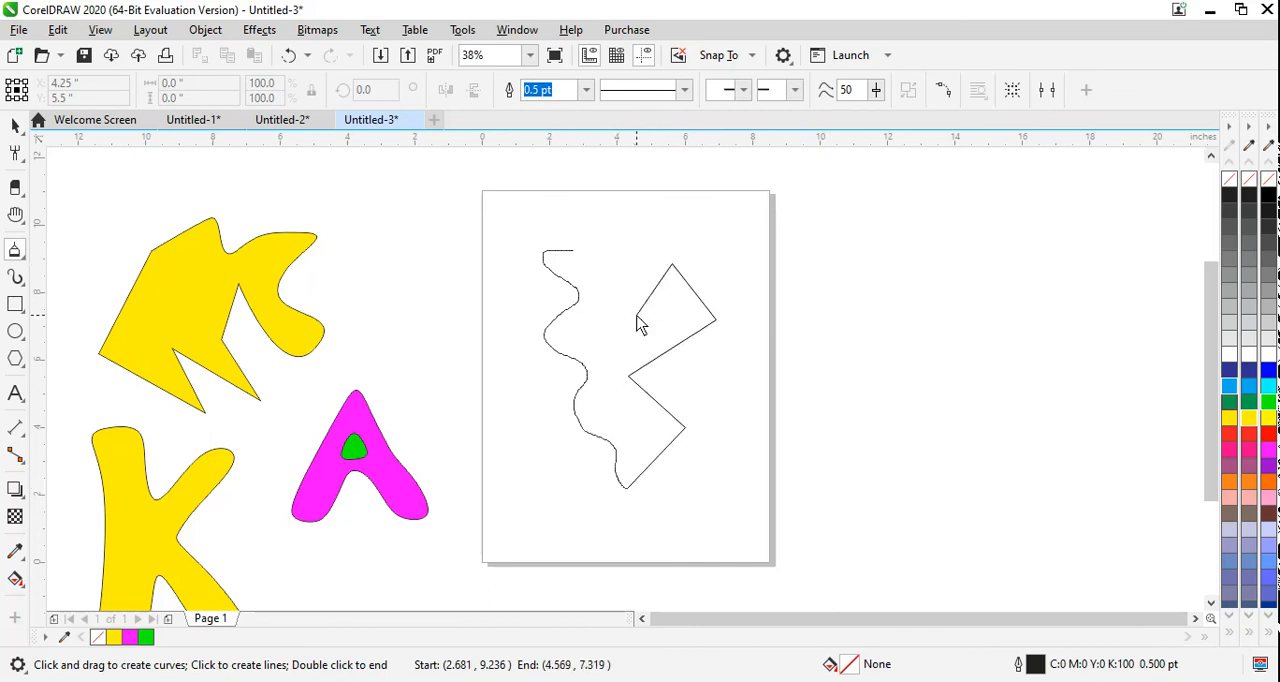
click(636, 314)
click(636, 232)
click(581, 198)
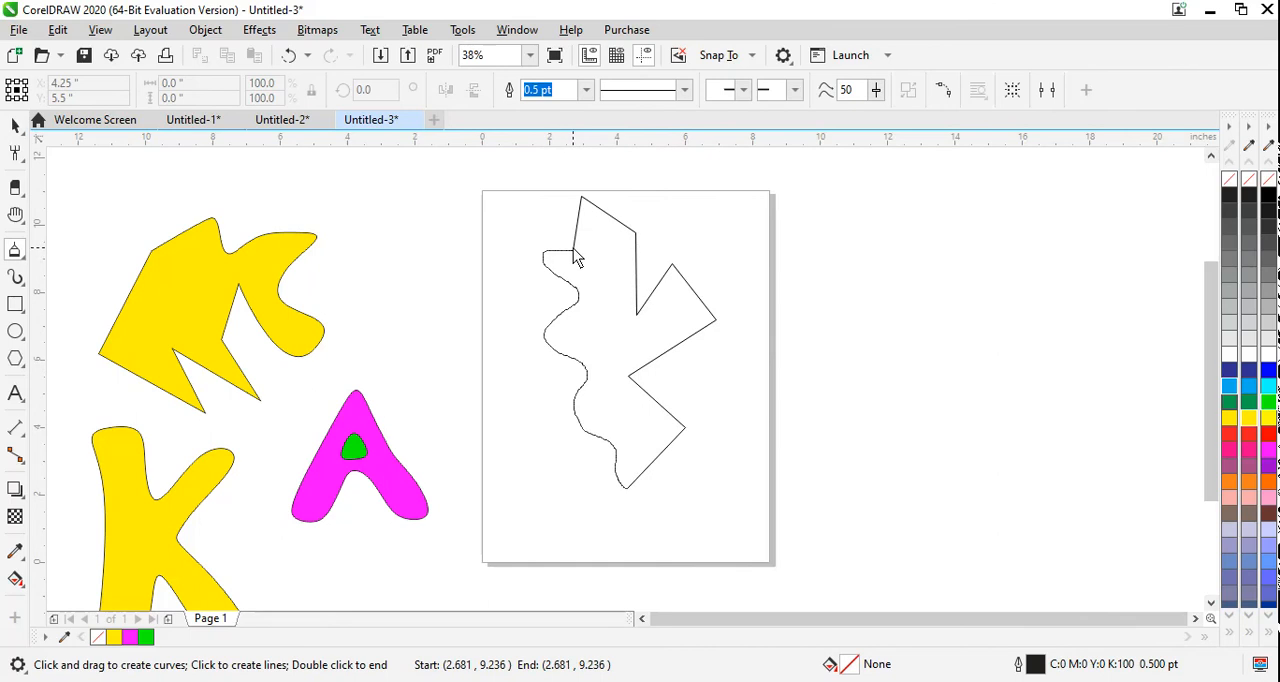
click(573, 251)
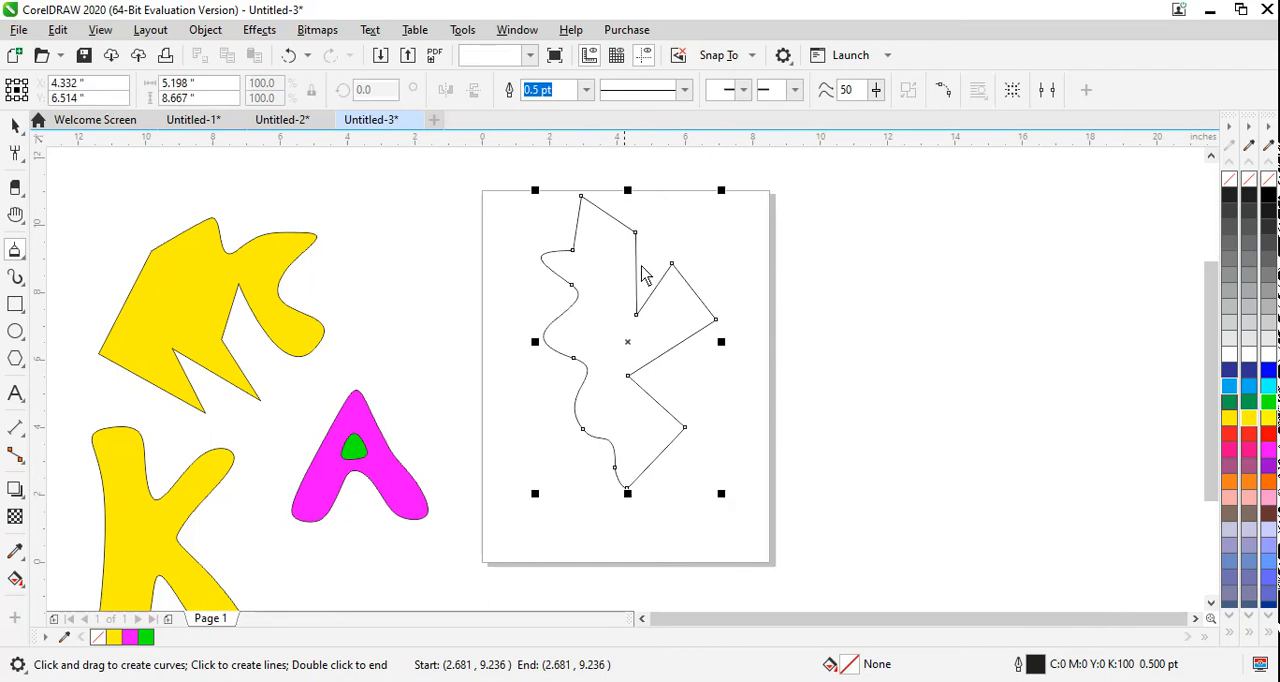
click(1229, 418)
Step: Draw a second closed Polyline shape with a wavy side and spiked top, about 5.0 by 9.0 in, and fill it cyan (C:100)
mouse_move(813, 277)
mouse_down()
mouse_move(800, 370)
mouse_move(828, 410)
mouse_move(815, 441)
mouse_move(850, 481)
mouse_move(876, 458)
mouse_move(863, 409)
mouse_move(896, 373)
mouse_move(899, 335)
mouse_move(937, 270)
mouse_move(938, 224)
mouse_move(903, 258)
mouse_move(892, 177)
mouse_move(872, 235)
mouse_move(850, 189)
mouse_move(845, 246)
mouse_move(817, 192)
mouse_move(817, 259)
mouse_move(769, 196)
mouse_move(786, 268)
mouse_move(814, 286)
mouse_up()
click(1249, 386)
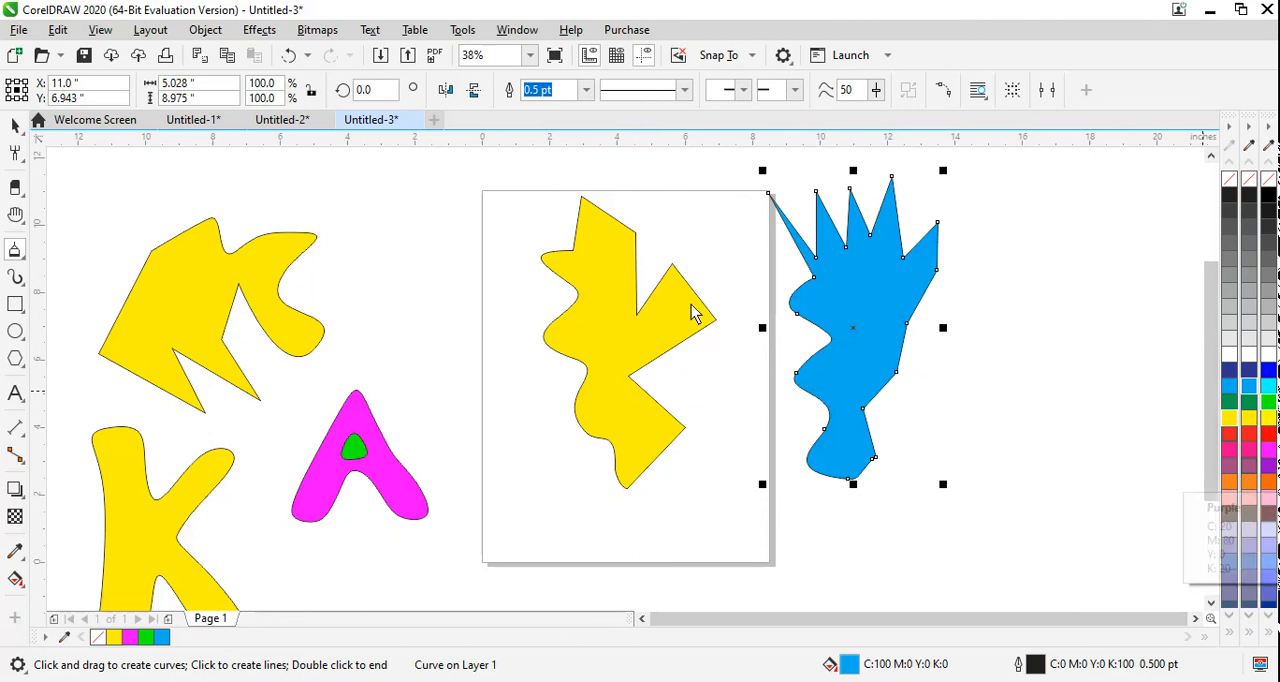
Step: Draw two 3-Point Curves: a sideways arc about 2.9 by 6.4 in right of the cyan shape, and an arch about 7.3 by 3.3 in
click(22, 254)
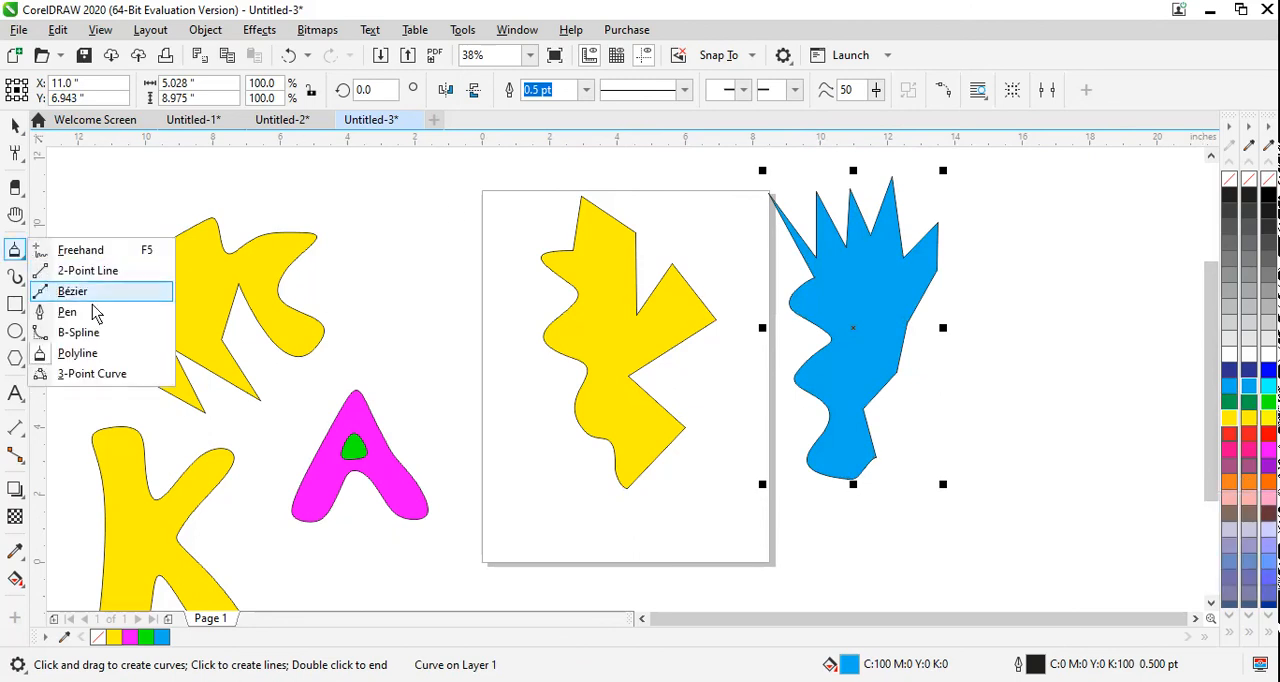
click(100, 376)
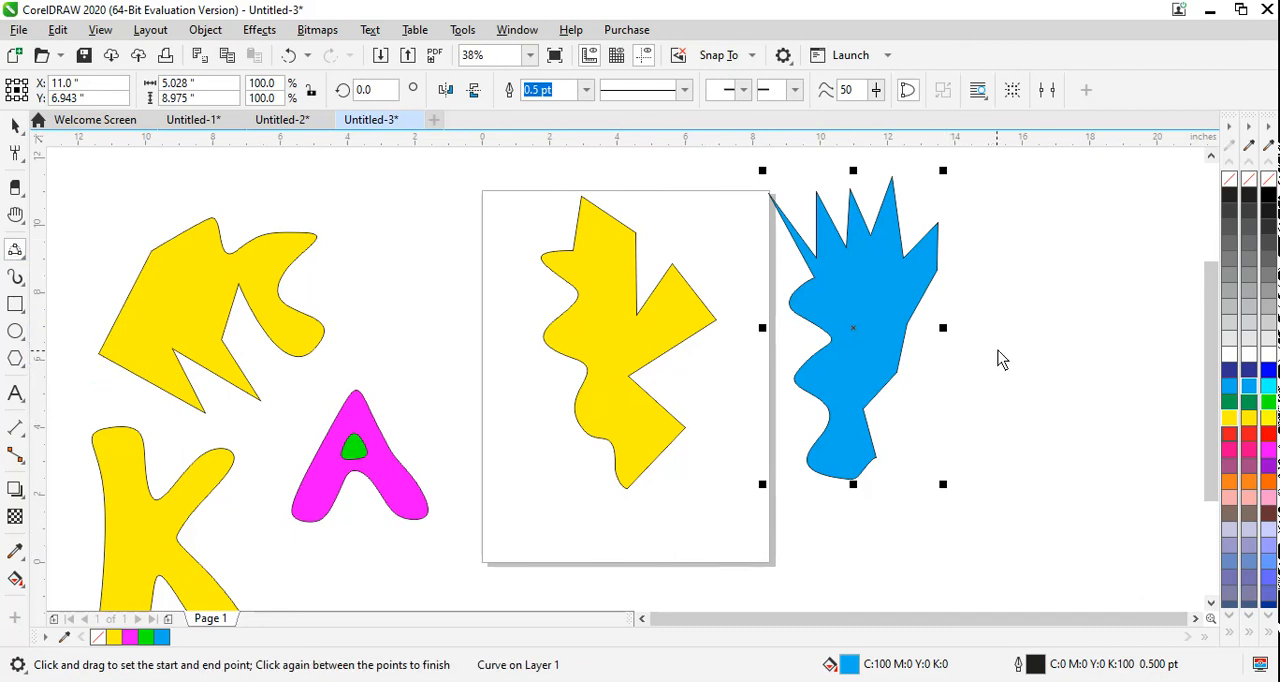
drag(1006, 368, 995, 557)
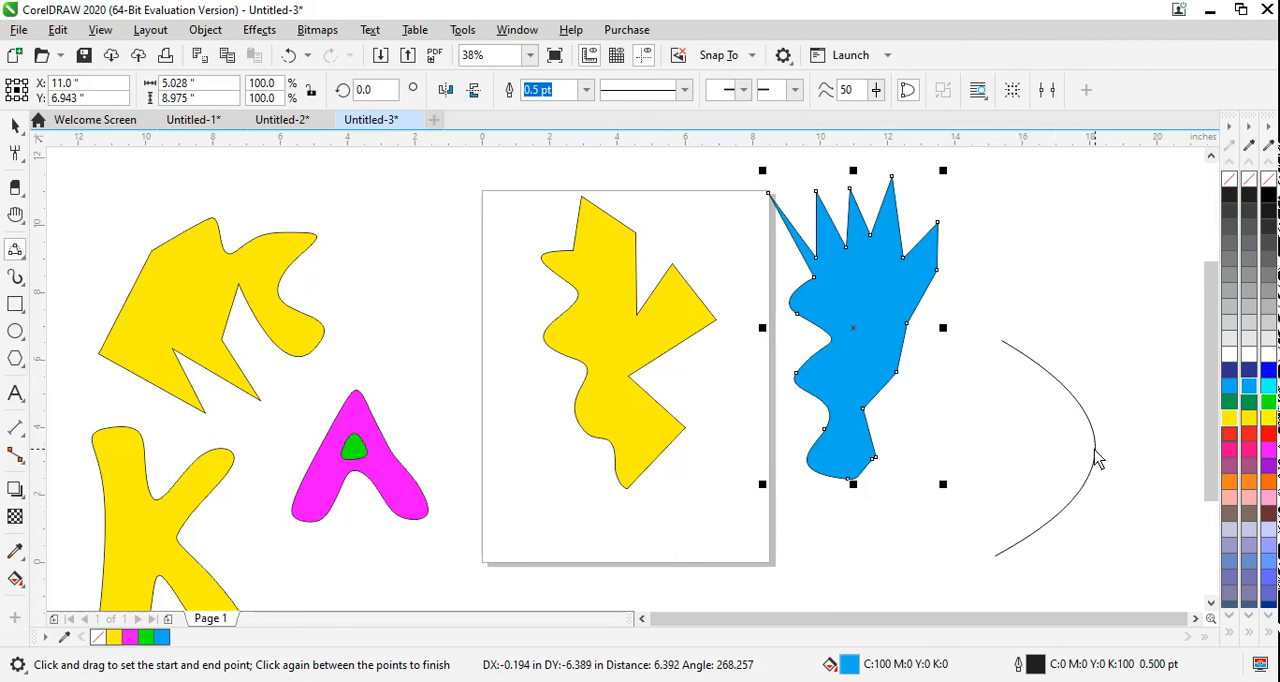
click(1097, 458)
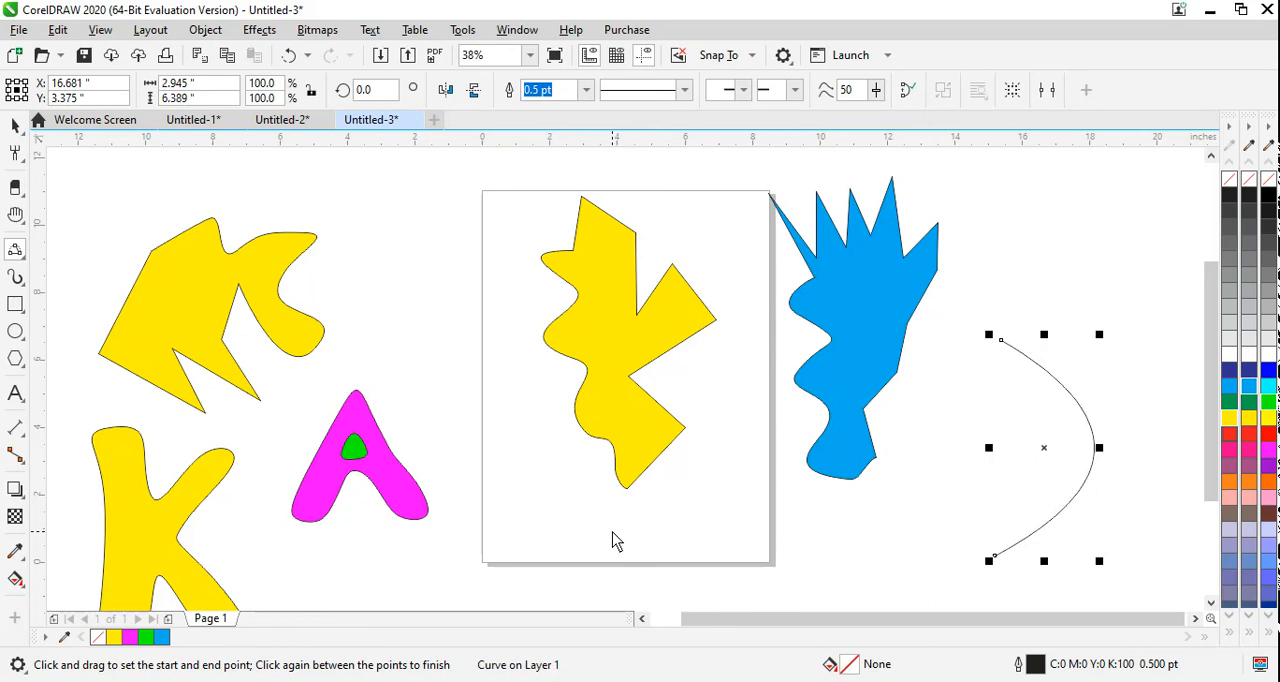
drag(787, 563, 858, 551)
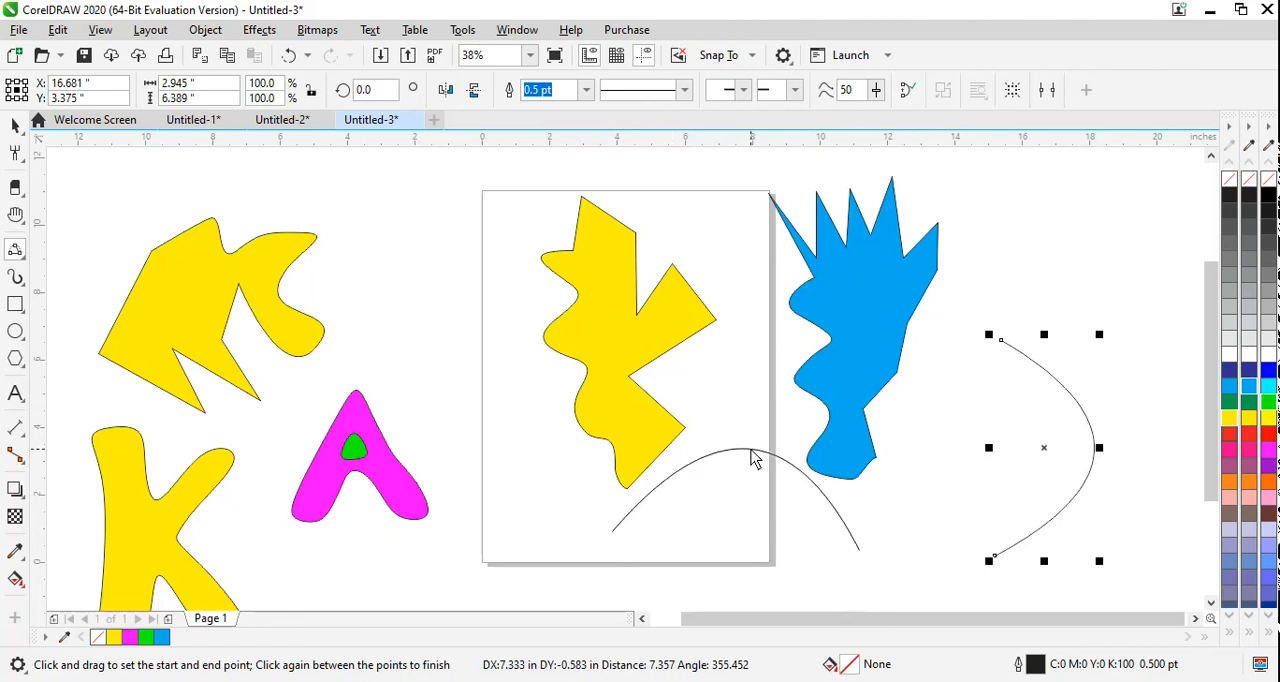
click(756, 448)
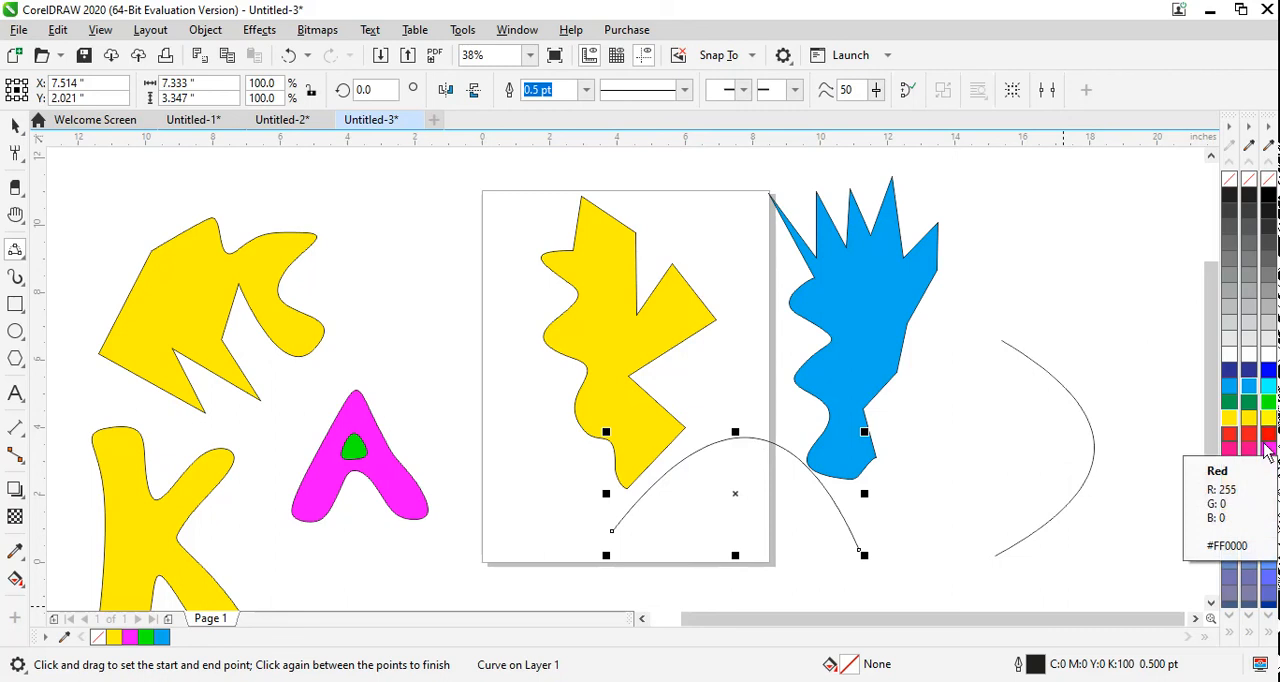
Step: Switch to the Artistic Media tool and create a new blank Letter document, 8.5 by 11 in
click(18, 255)
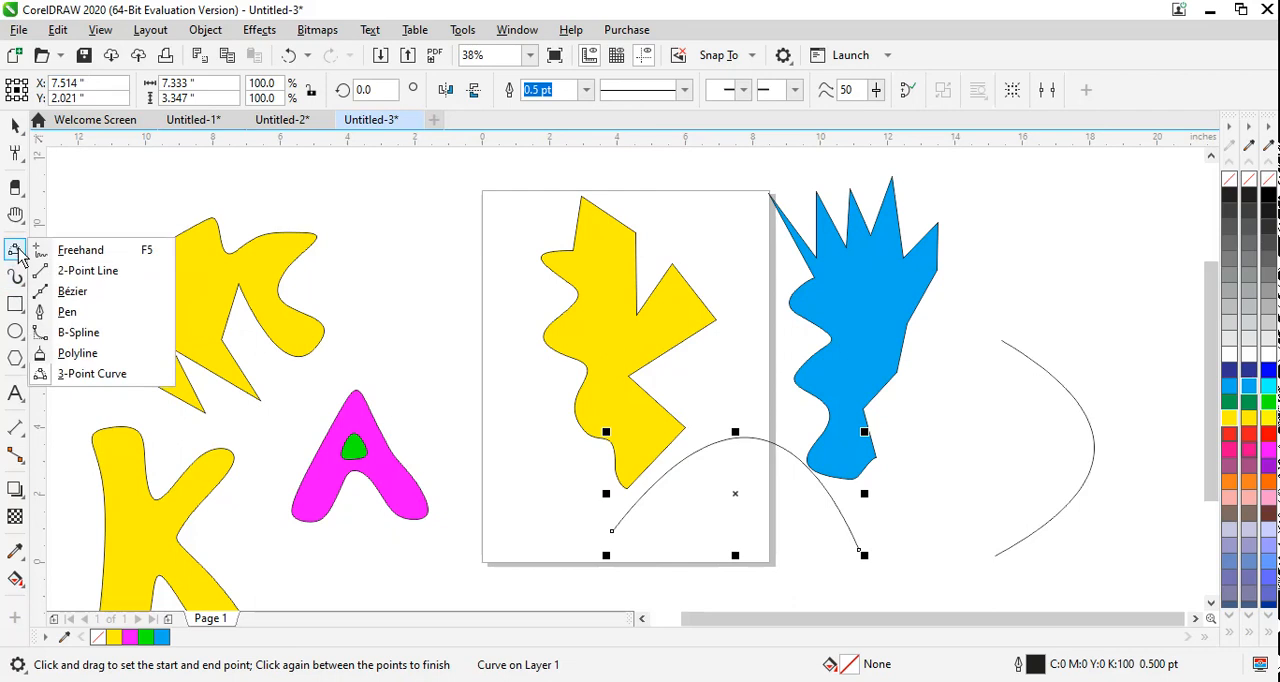
mouse_move(18, 280)
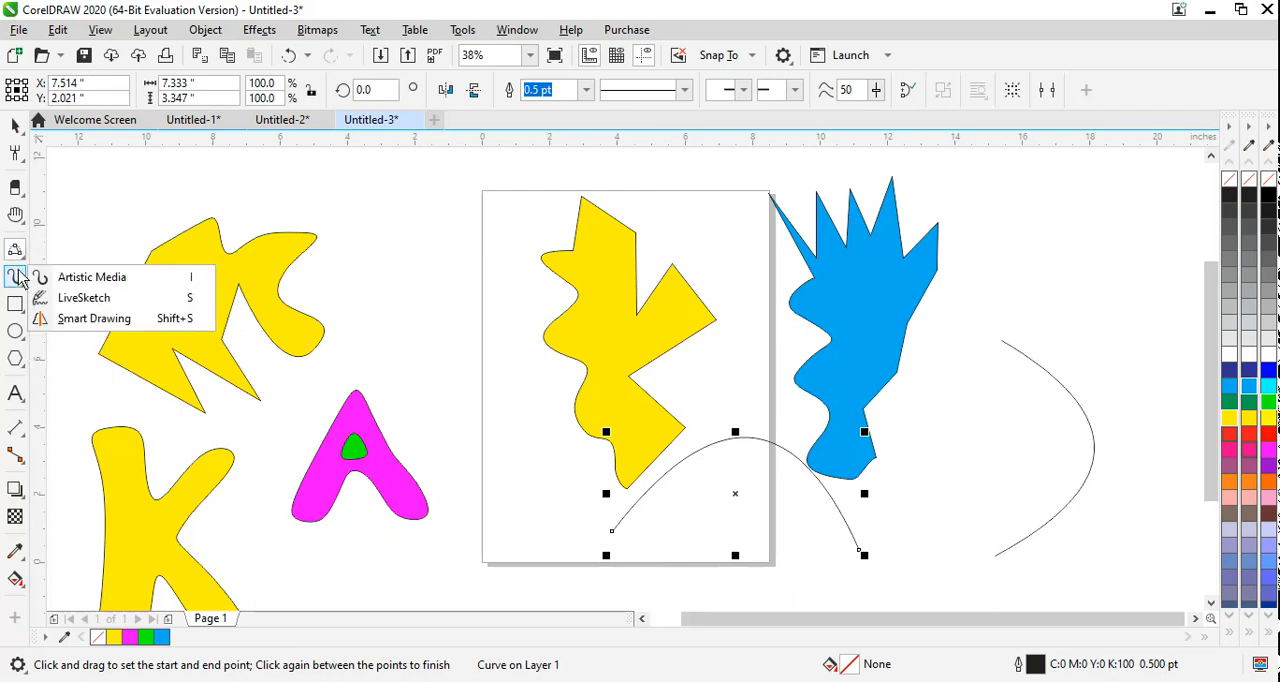
click(84, 280)
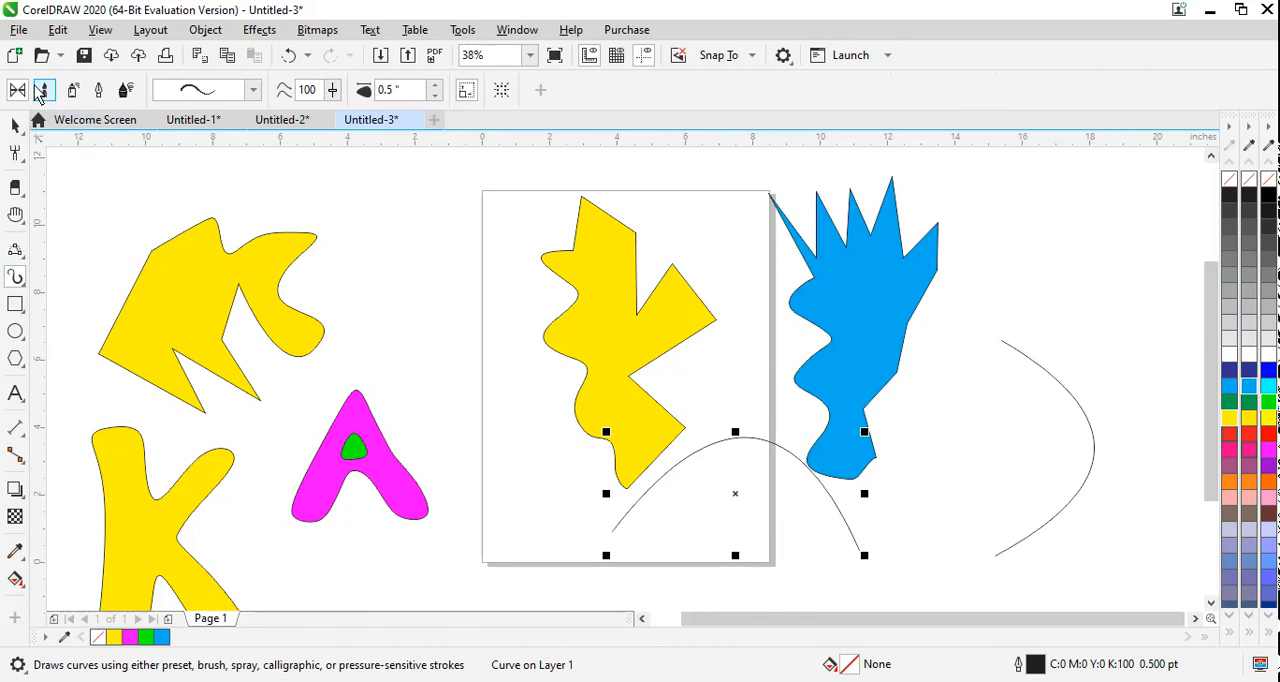
click(19, 60)
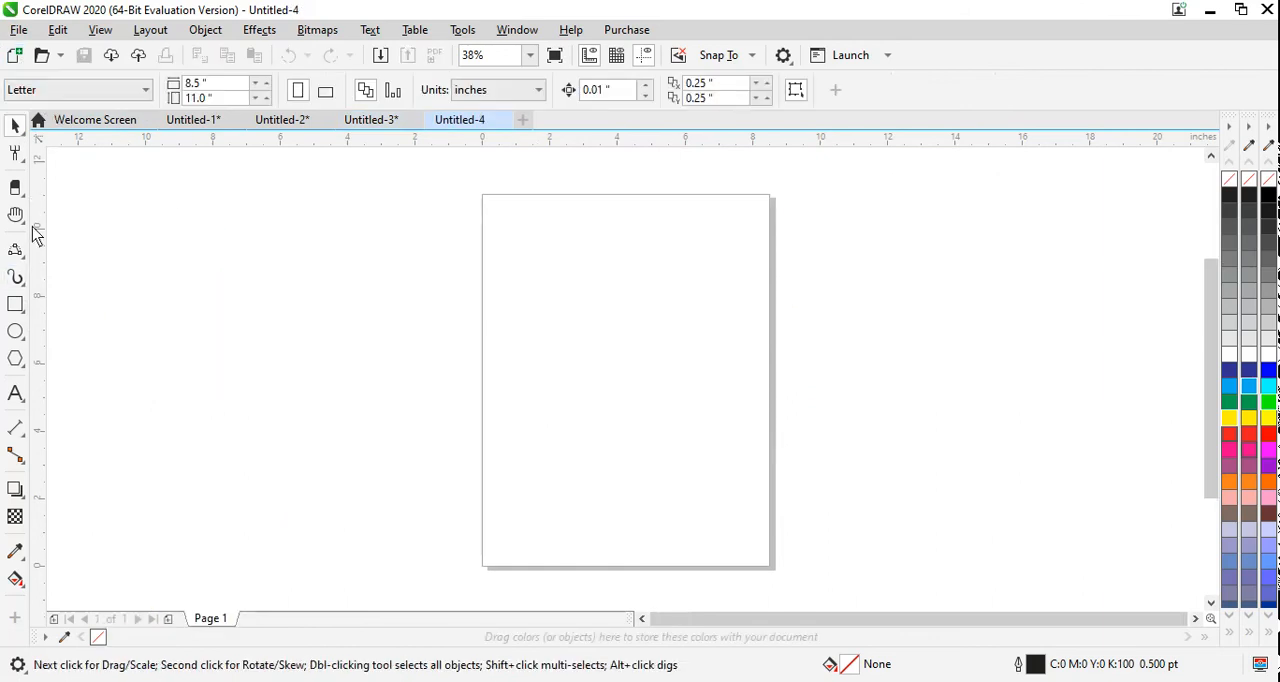
Step: Choose a thick preset stroke tapering at both ends and draw a wavy Artistic Media stroke about 8.5 in wide across the page's upper half
click(15, 277)
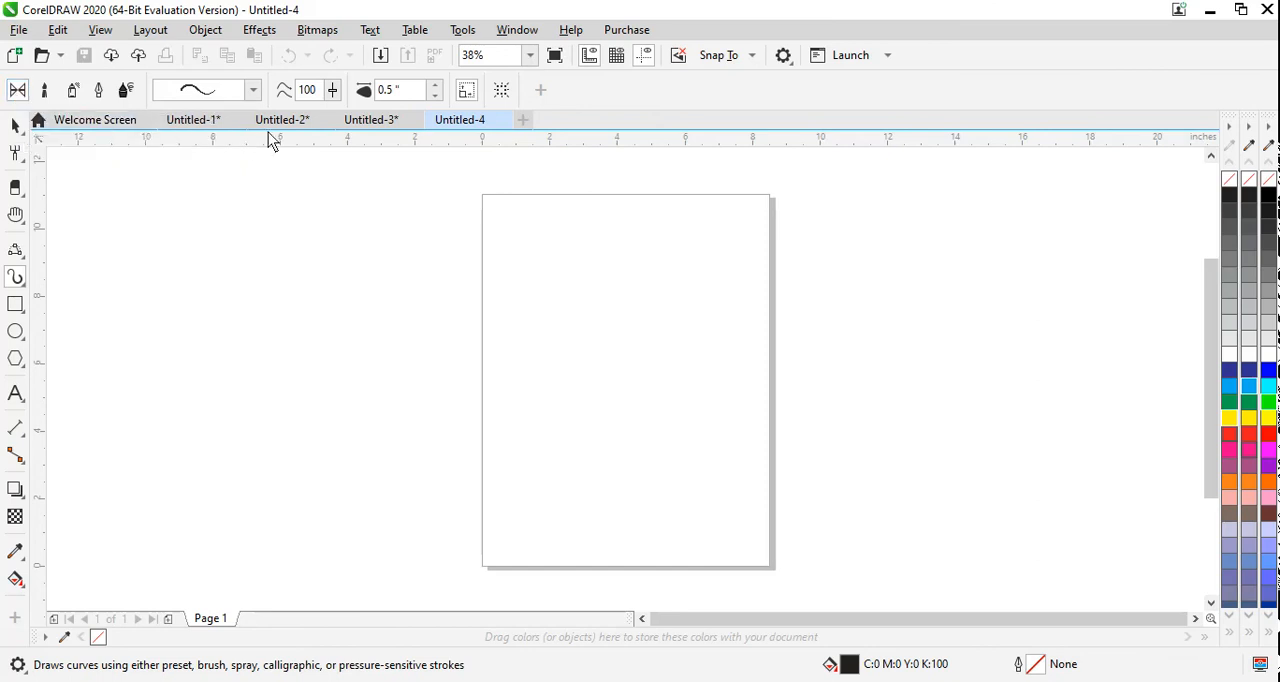
click(253, 91)
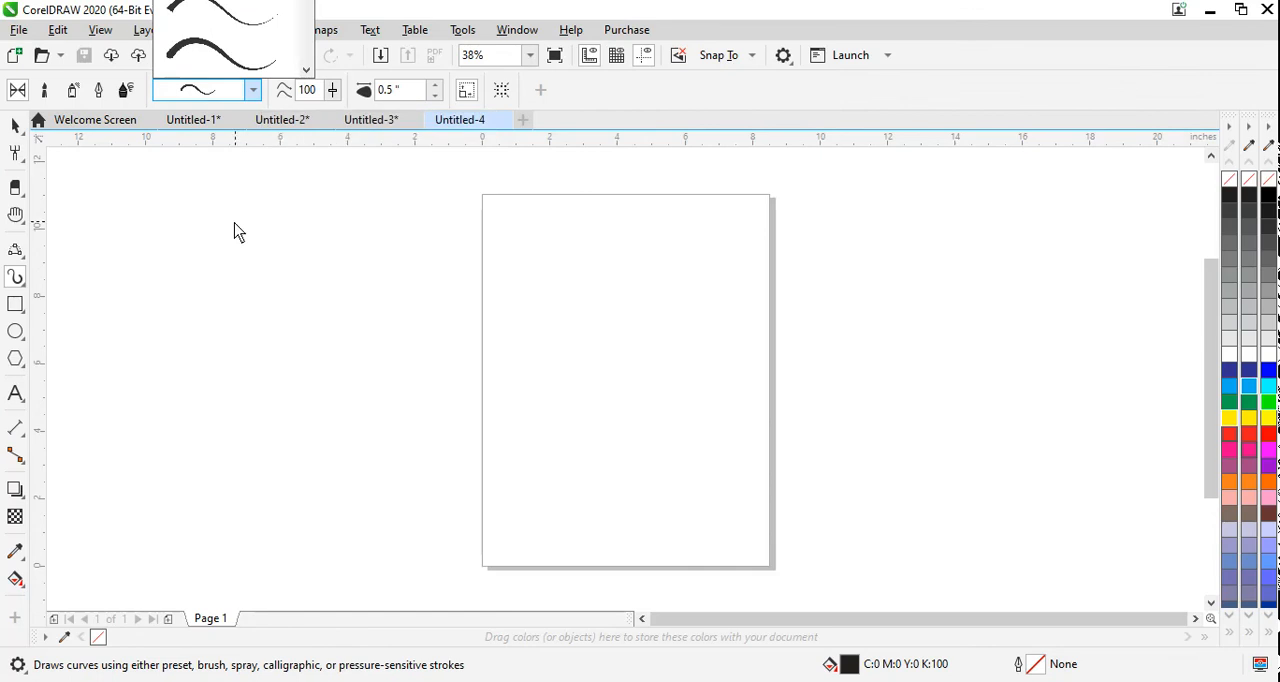
click(256, 93)
click(256, 93)
click(257, 94)
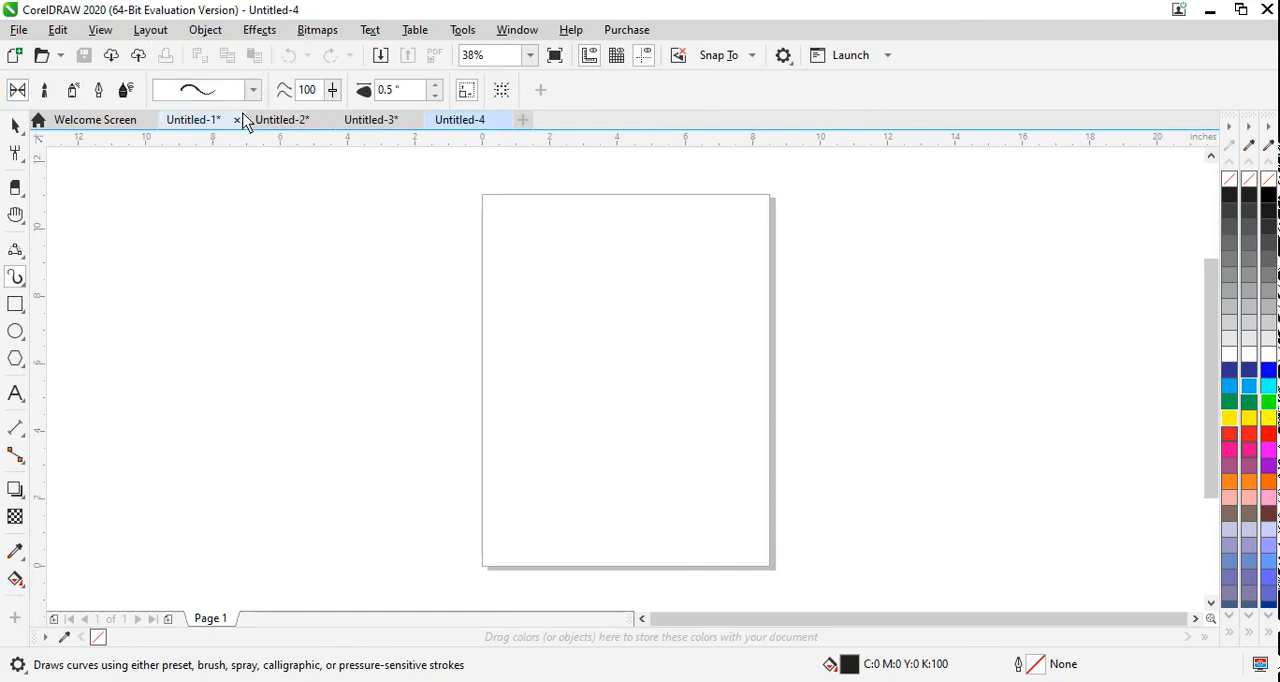
click(255, 90)
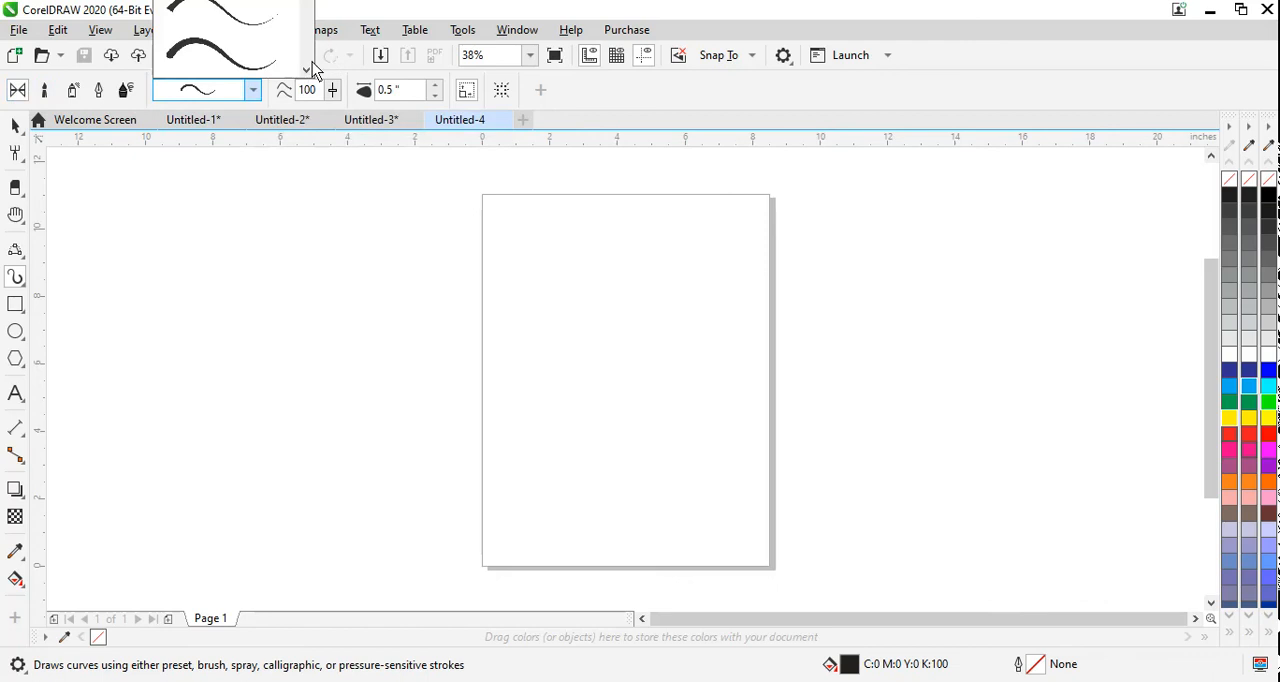
scroll(306, 69, down, 4)
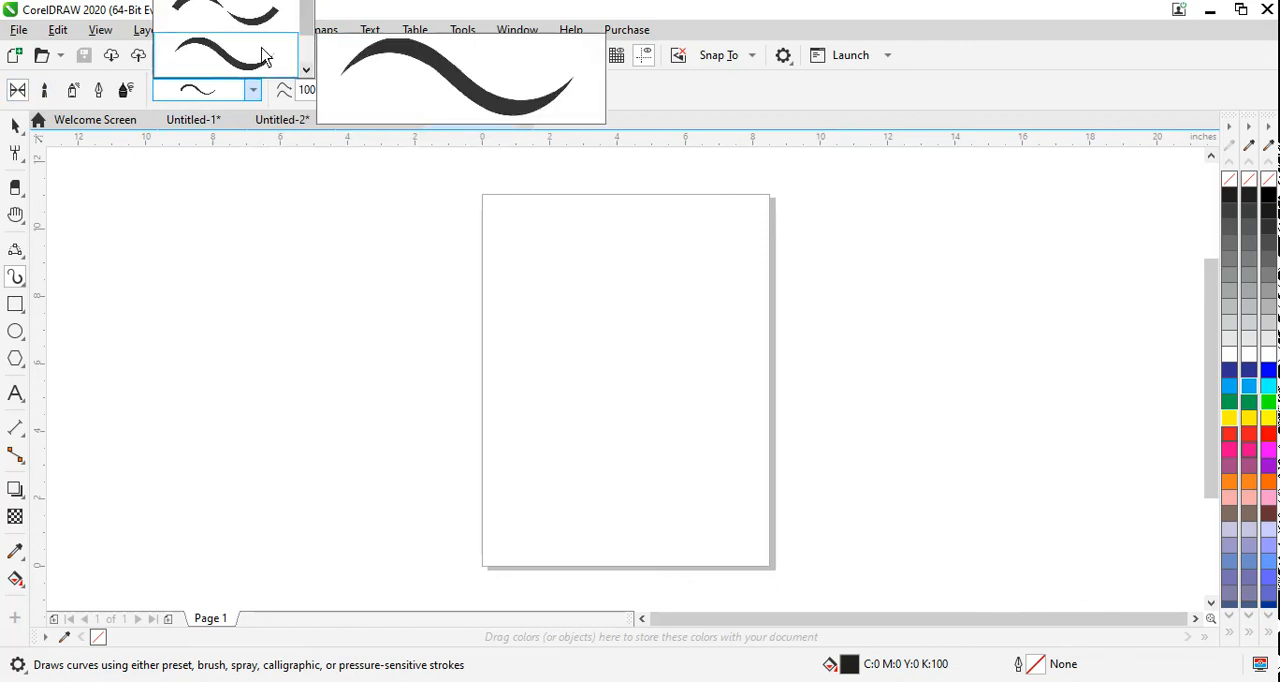
click(255, 57)
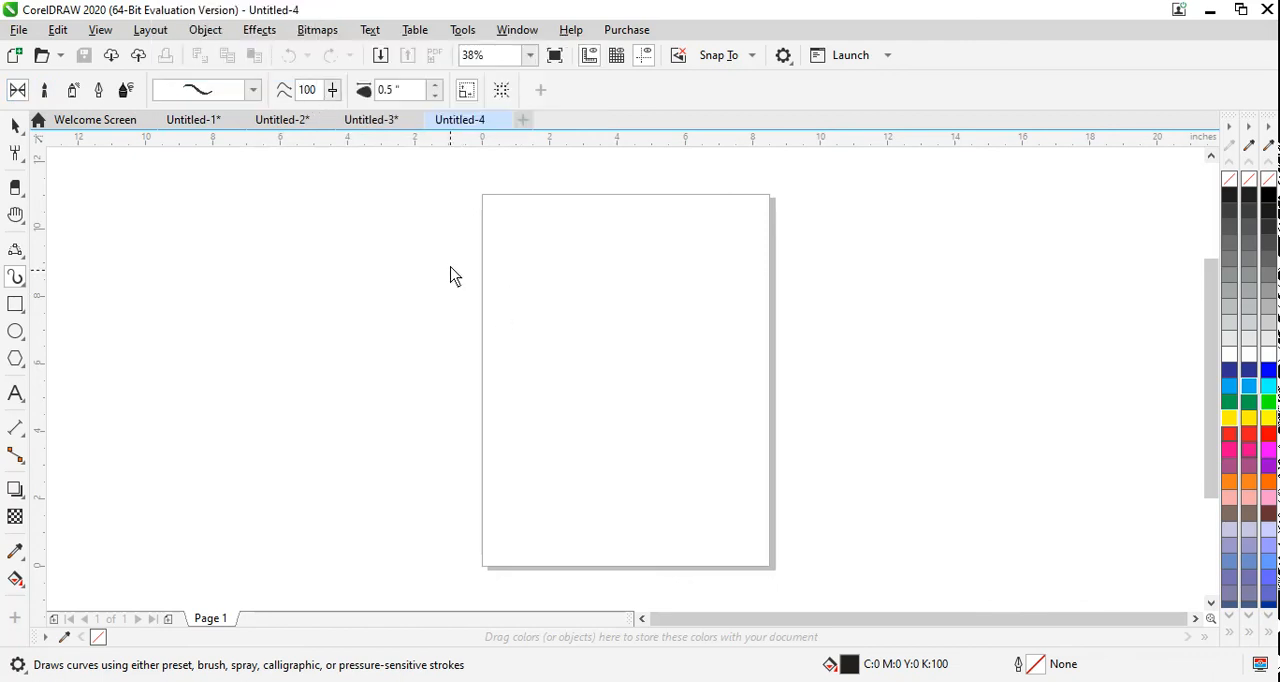
mouse_move(415, 321)
mouse_down()
mouse_move(428, 304)
mouse_move(575, 312)
mouse_move(636, 292)
mouse_move(686, 324)
mouse_move(704, 320)
mouse_up()
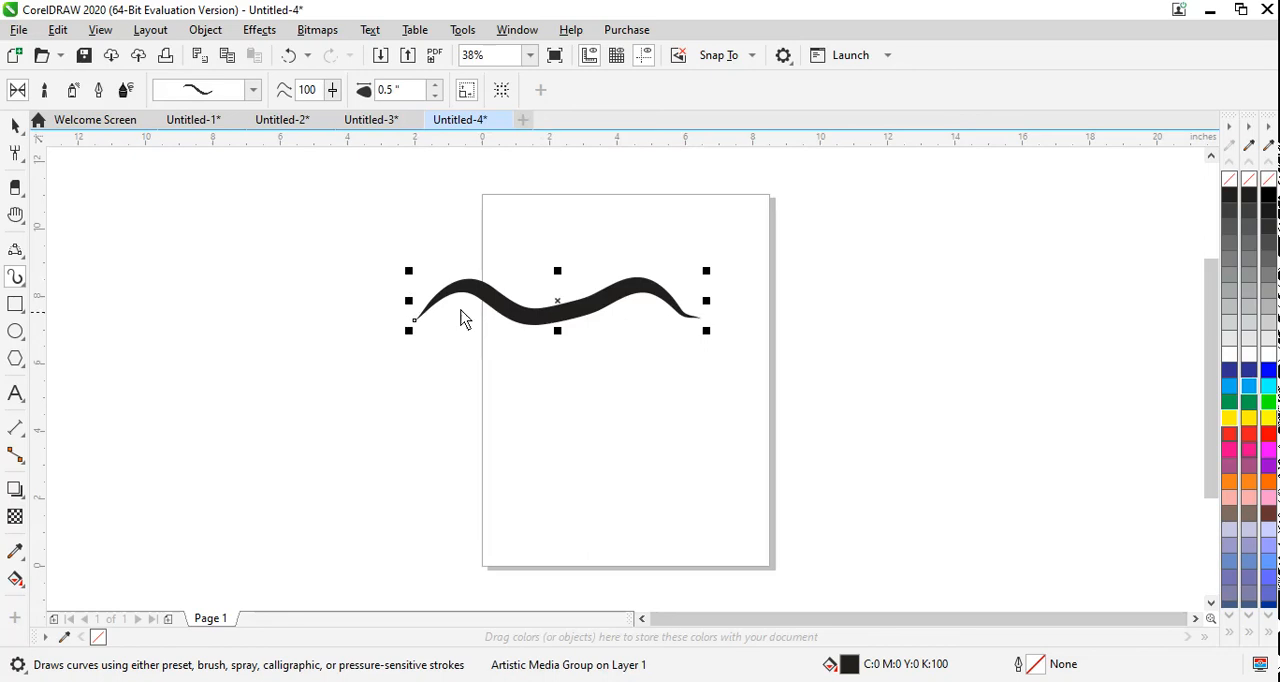
Step: Set the stroke width to 0.52 in and draw a wavy stroke with curled ends, about 9.4 in wide, below the first
click(436, 86)
click(436, 86)
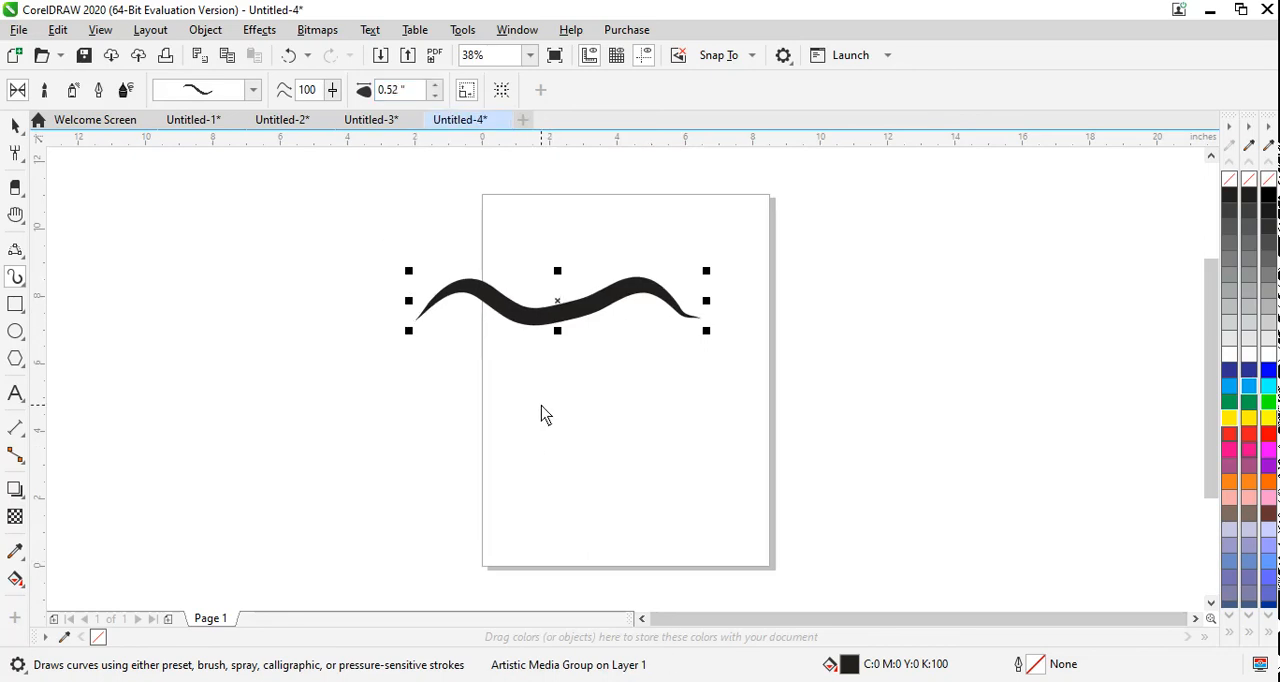
key(Escape)
mouse_move(511, 414)
mouse_down()
mouse_move(508, 436)
mouse_move(577, 446)
mouse_move(594, 424)
mouse_up()
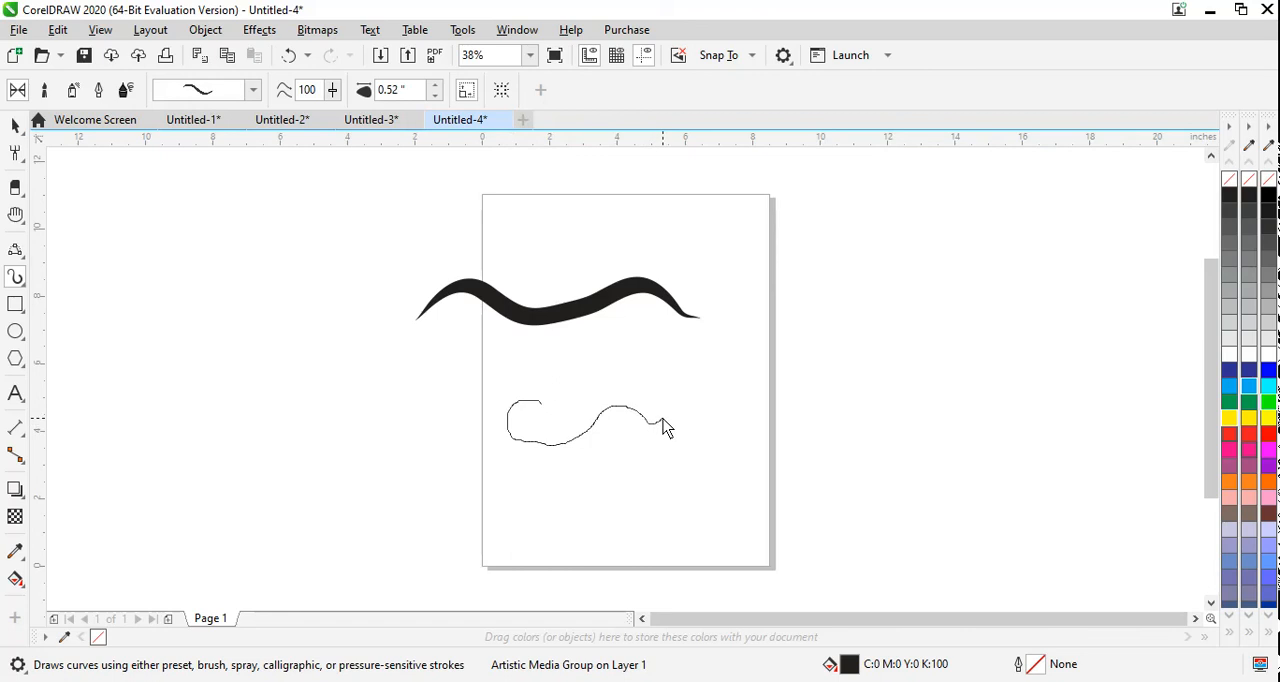
drag(677, 416, 695, 415)
drag(783, 400, 778, 412)
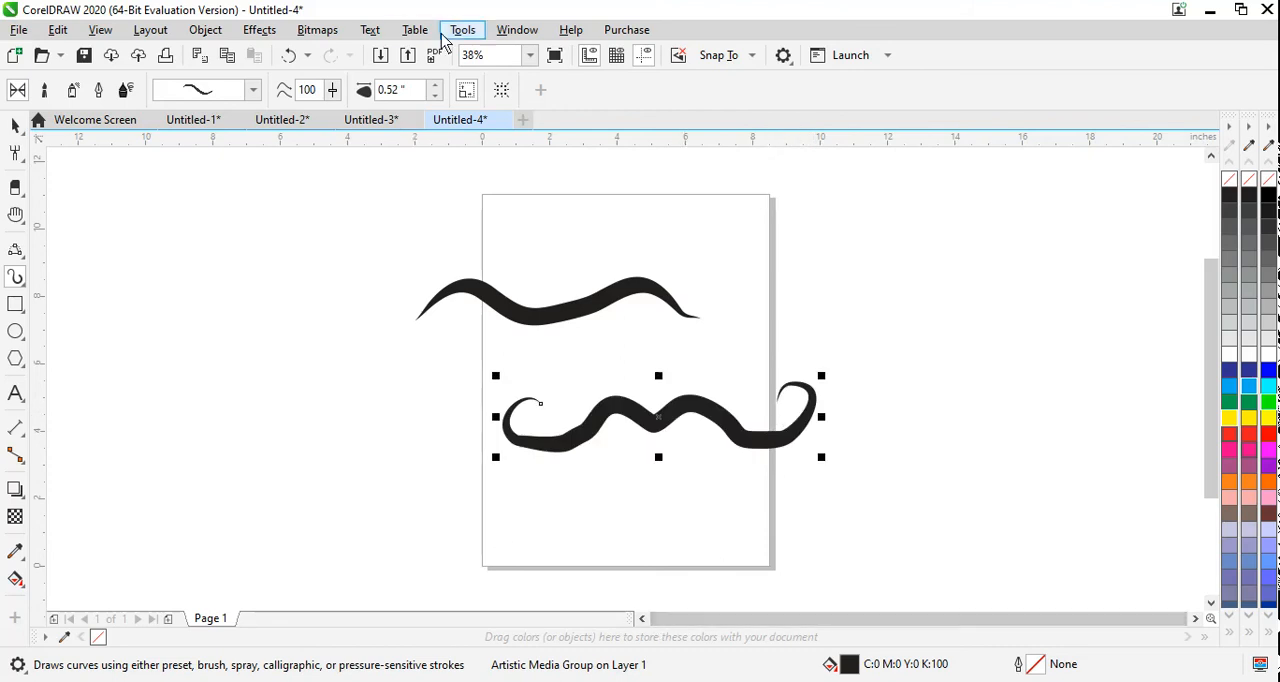
Step: Change the curled stroke to a preset with thick ends and a thin middle, and set its stroke width to 0.71 in
click(255, 92)
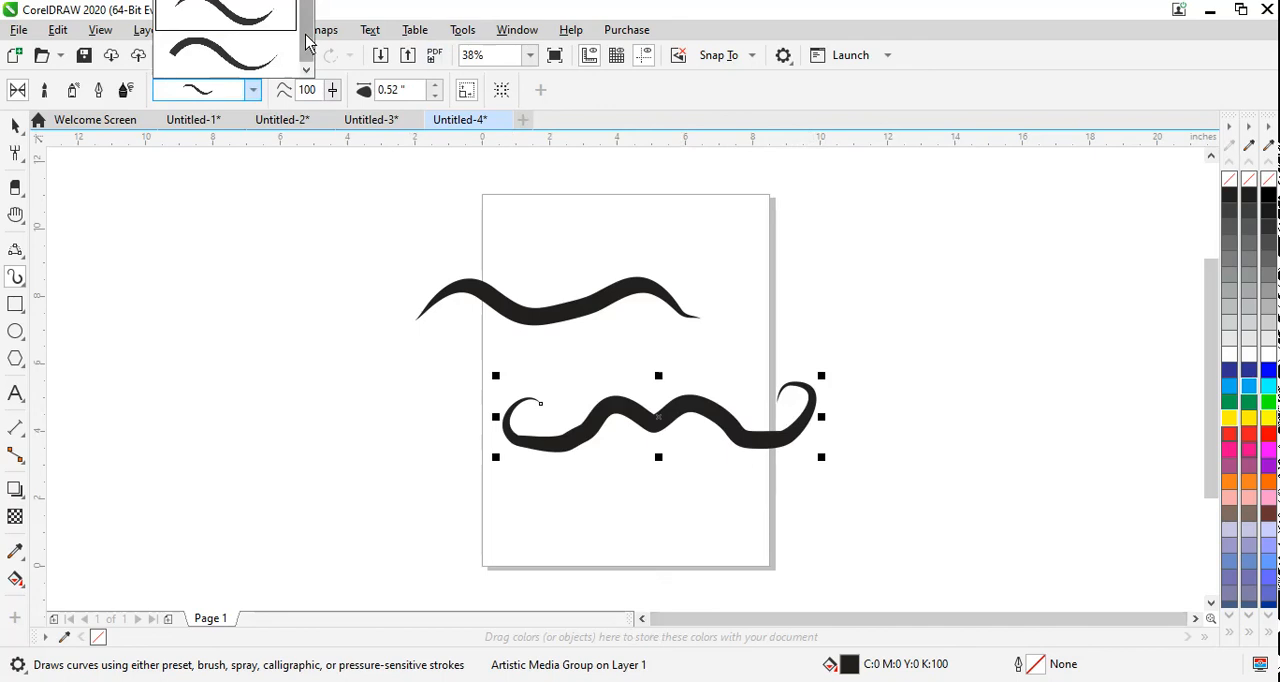
drag(307, 72, 310, 8)
click(265, 14)
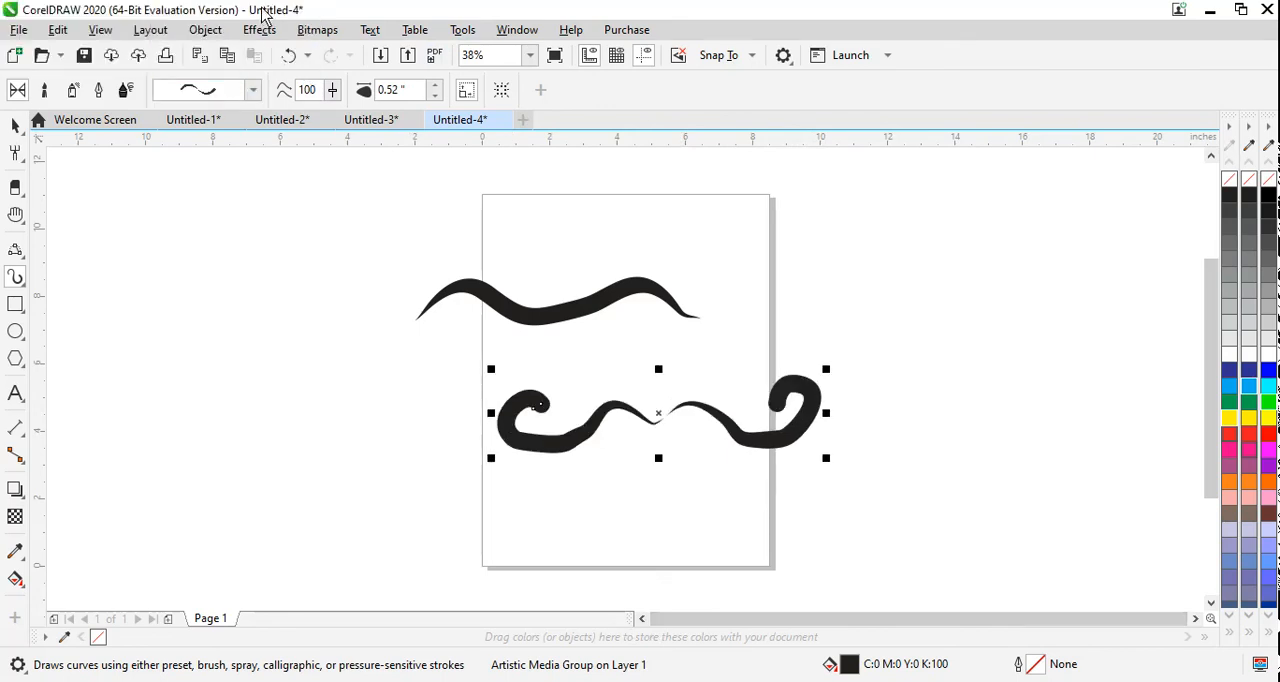
click(436, 86)
click(436, 87)
click(436, 87)
click(436, 87)
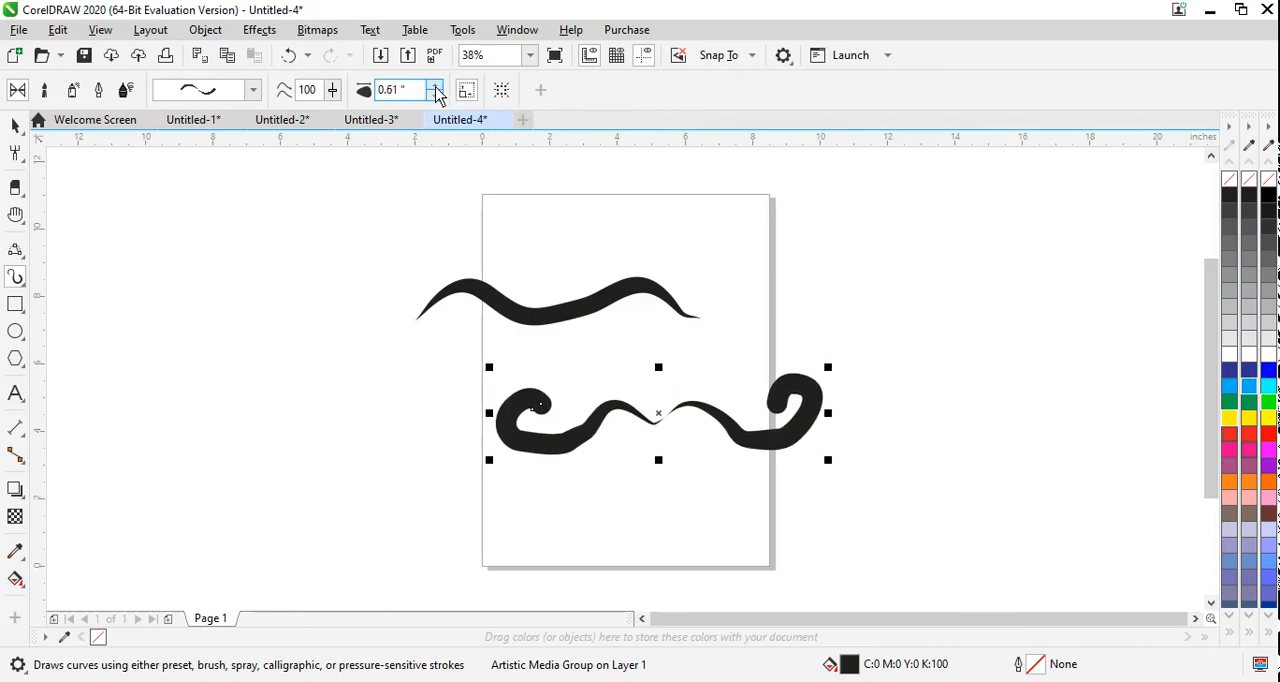
click(436, 87)
click(436, 87)
click(436, 87)
click(436, 87)
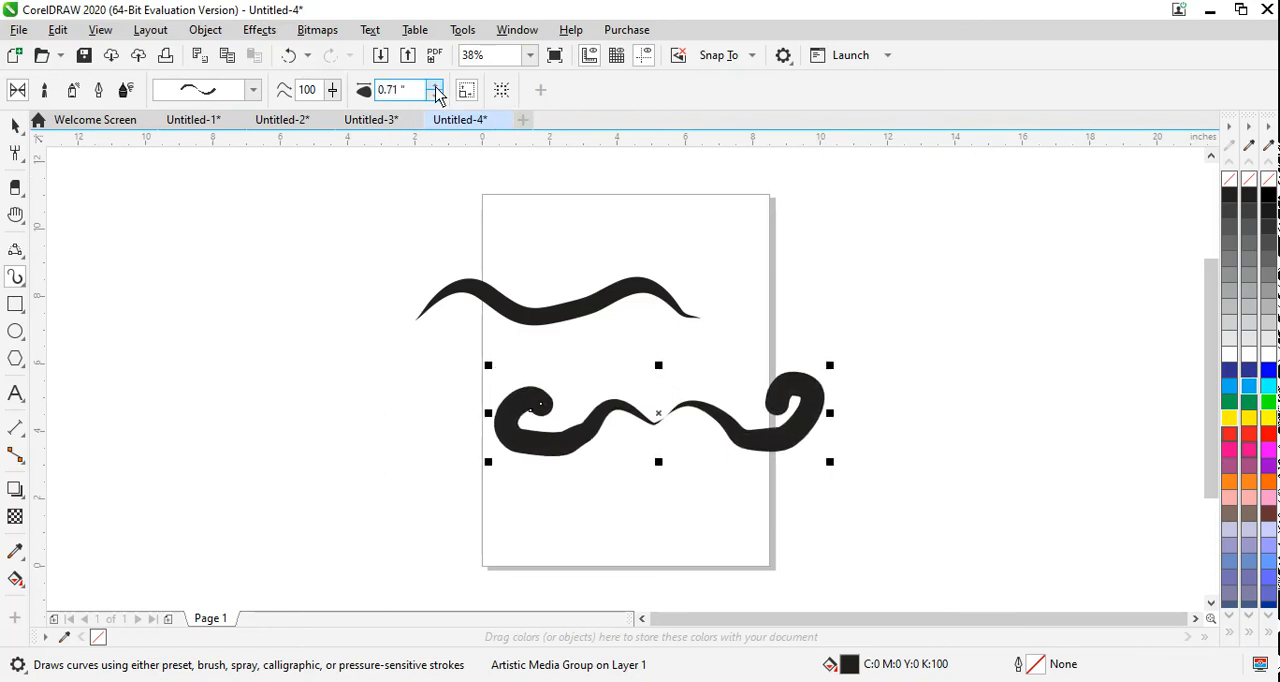
Step: Narrow the curled stroke to about 6 in wide and place it left of the page, below the wavy stroke
click(15, 125)
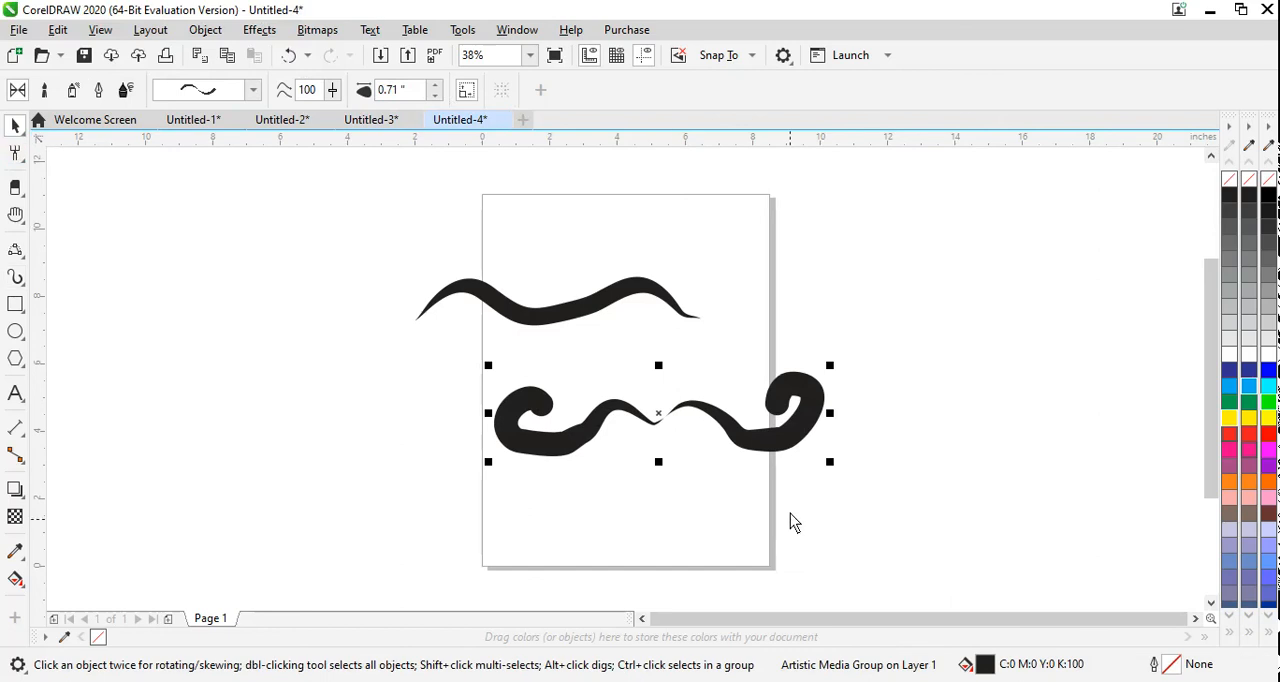
click(832, 424)
mouse_move(832, 424)
mouse_down()
mouse_move(366, 403)
mouse_move(380, 421)
mouse_up()
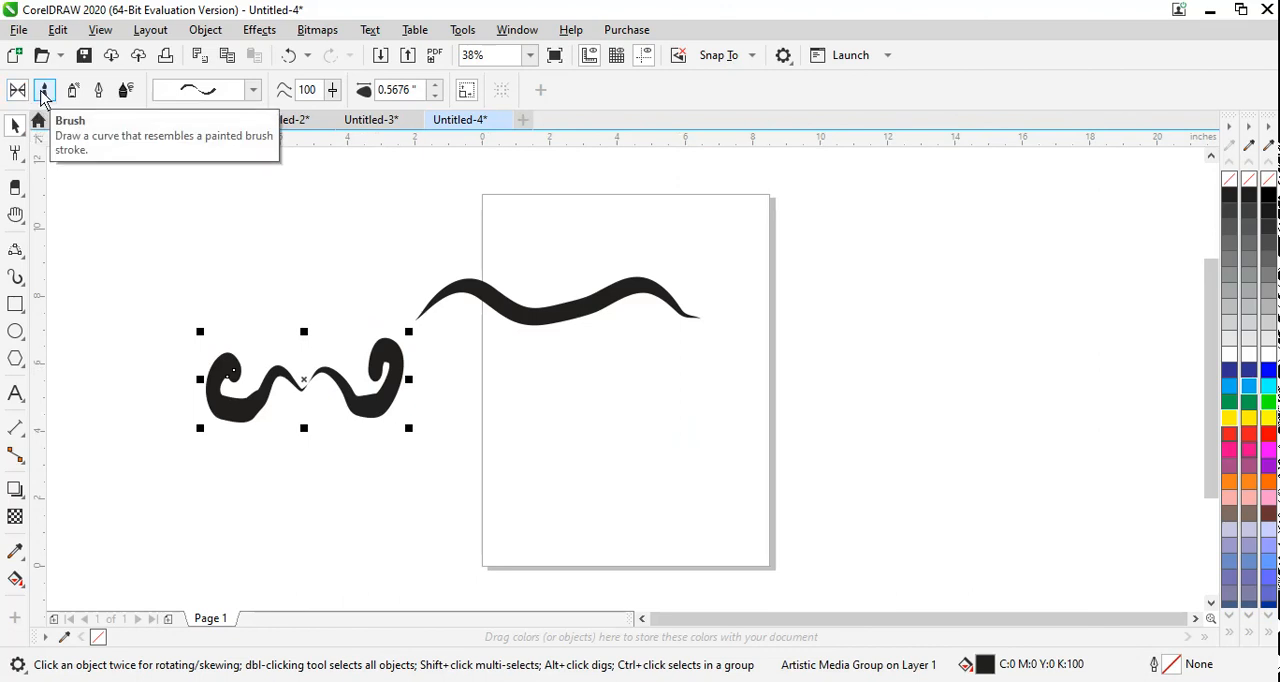
Step: Switch Artistic Media to Brush mode with the Artistic brush category
click(43, 96)
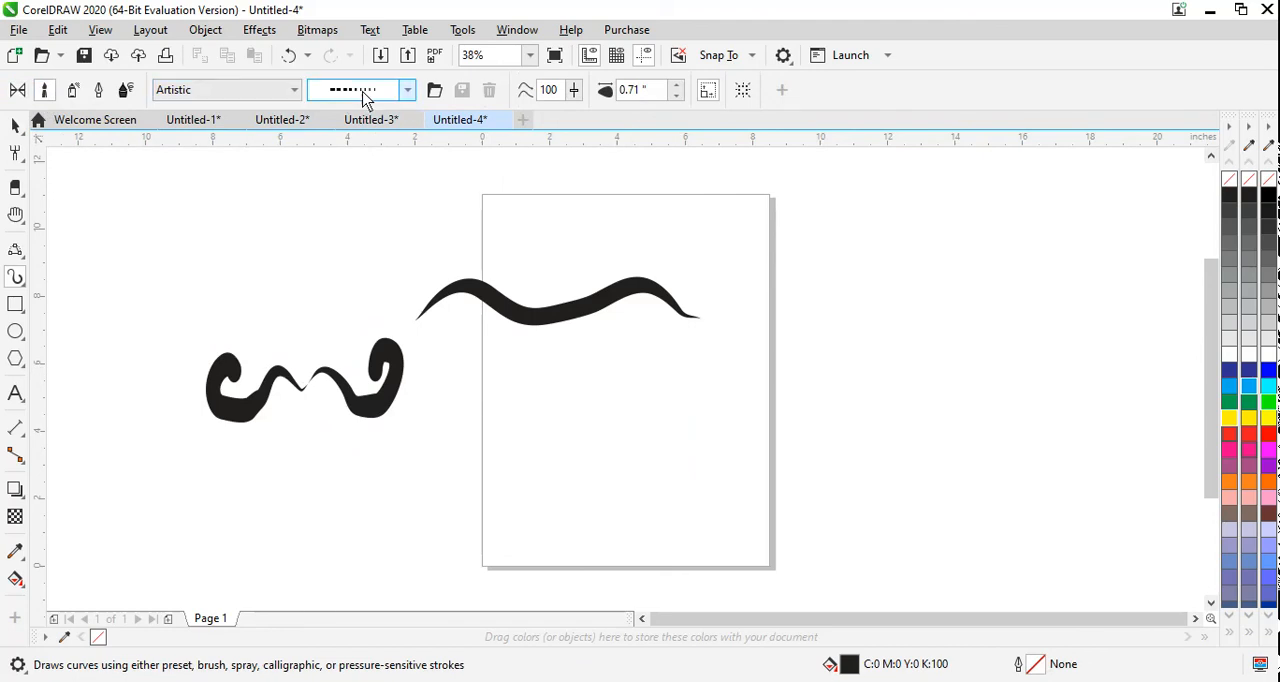
click(365, 95)
click(365, 95)
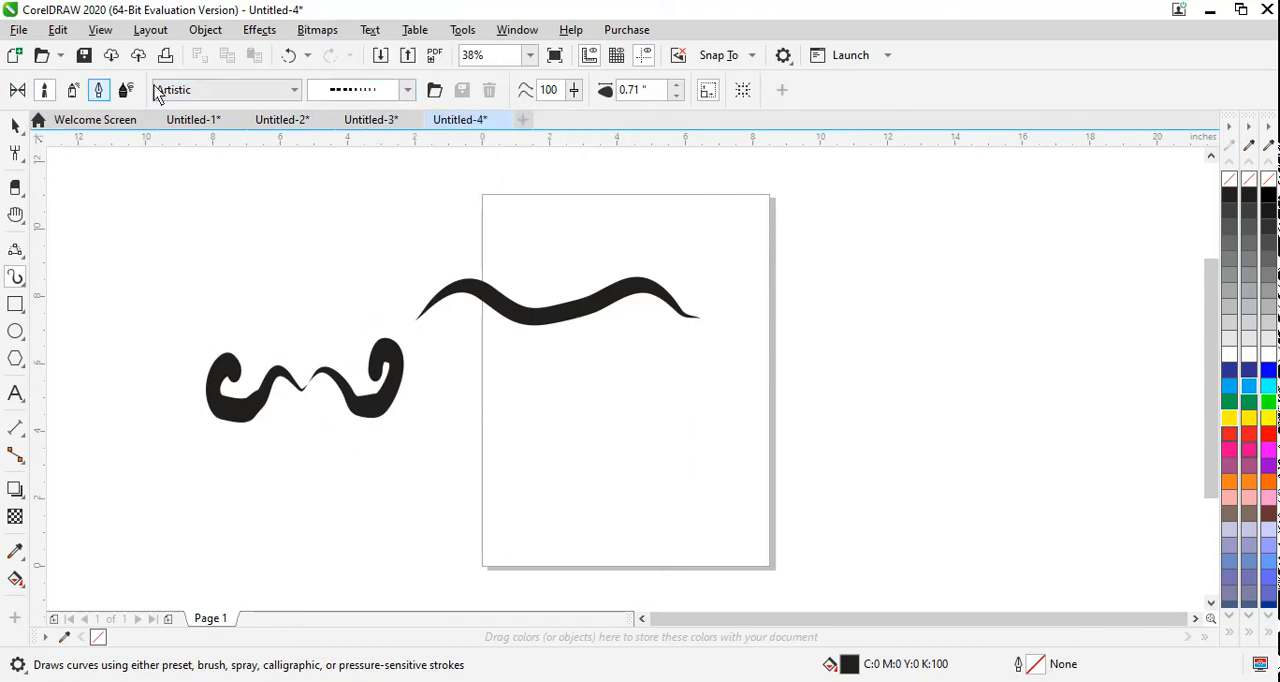
Step: Unlock the toolbars and float the property bar just below the page, leaving room to browse the brushstroke list
click(512, 32)
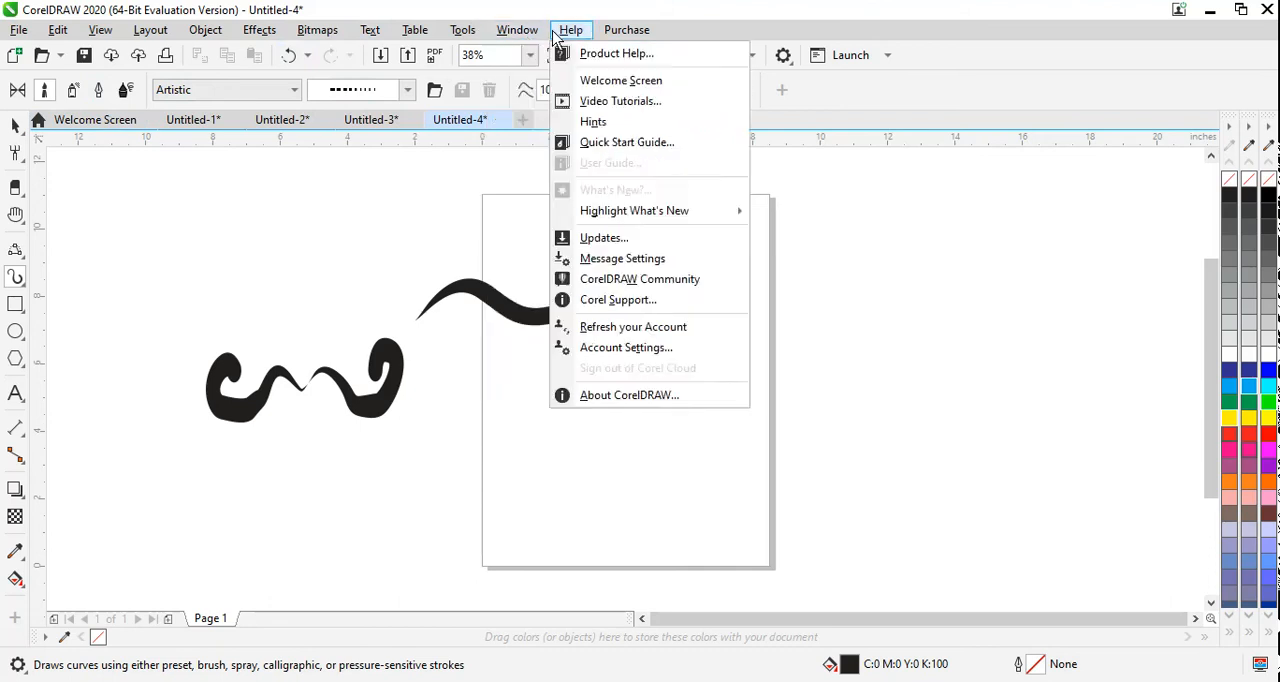
mouse_move(596, 308)
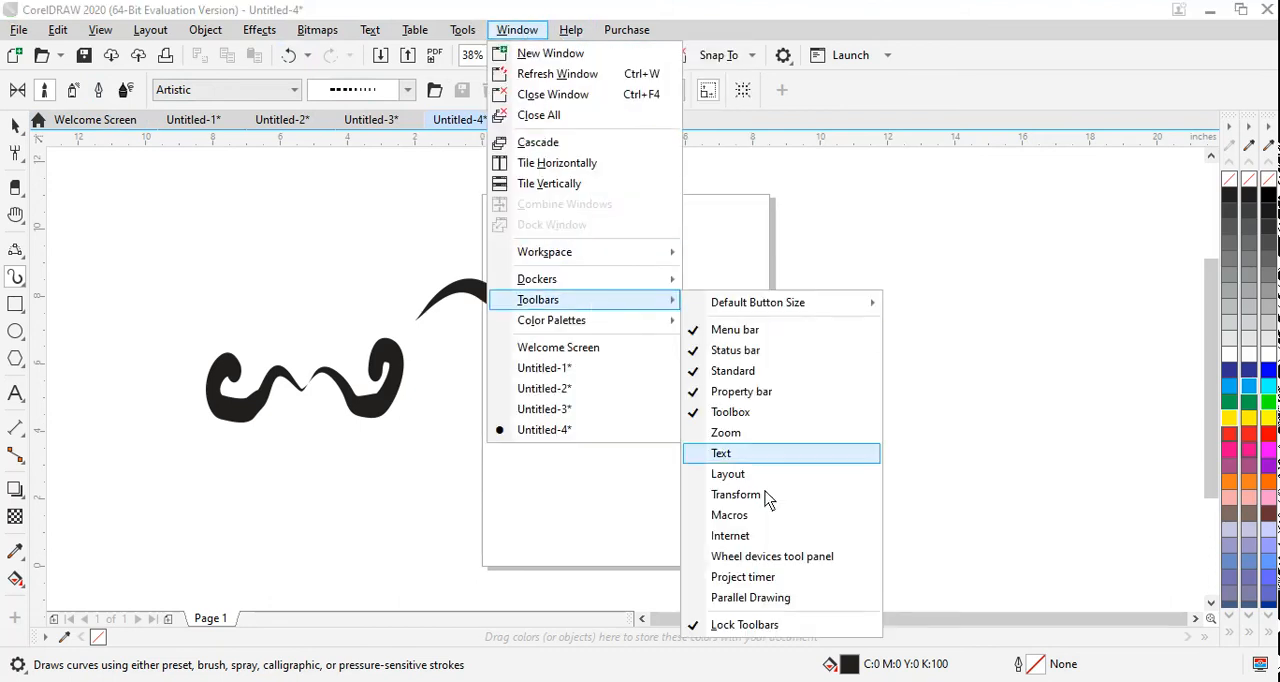
click(768, 626)
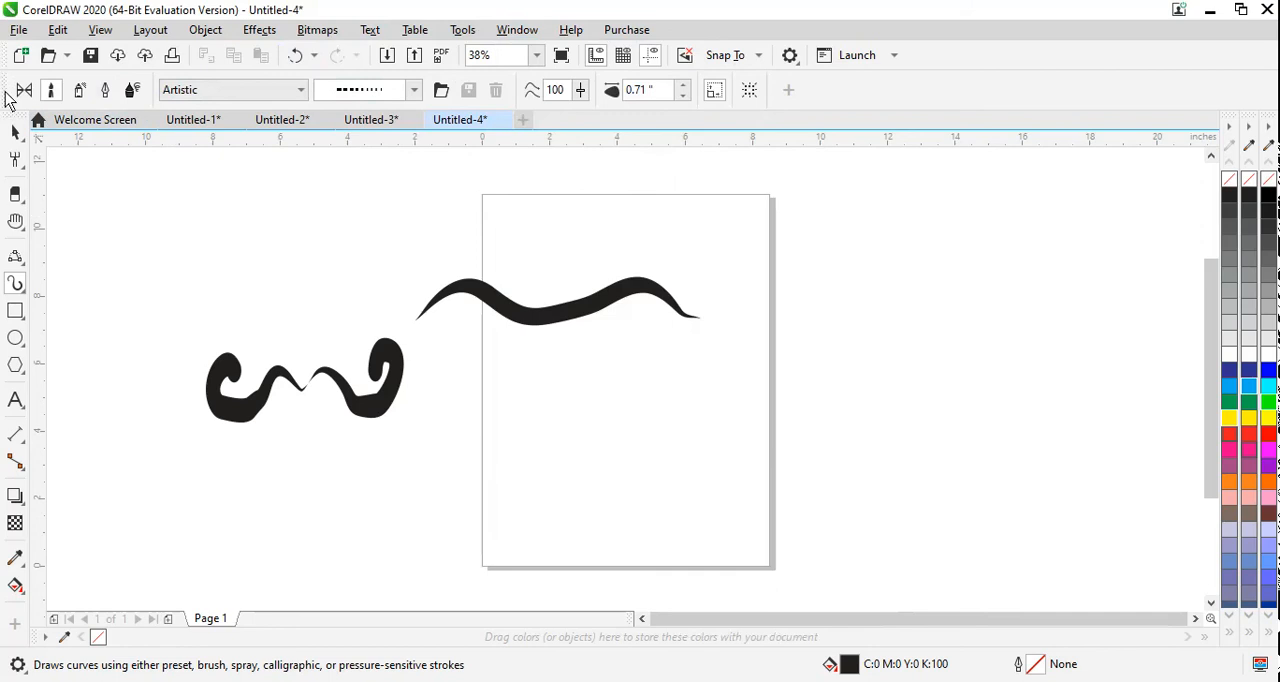
mouse_move(6, 92)
mouse_down()
mouse_move(123, 190)
mouse_move(77, 217)
mouse_move(66, 266)
mouse_move(50, 534)
mouse_up()
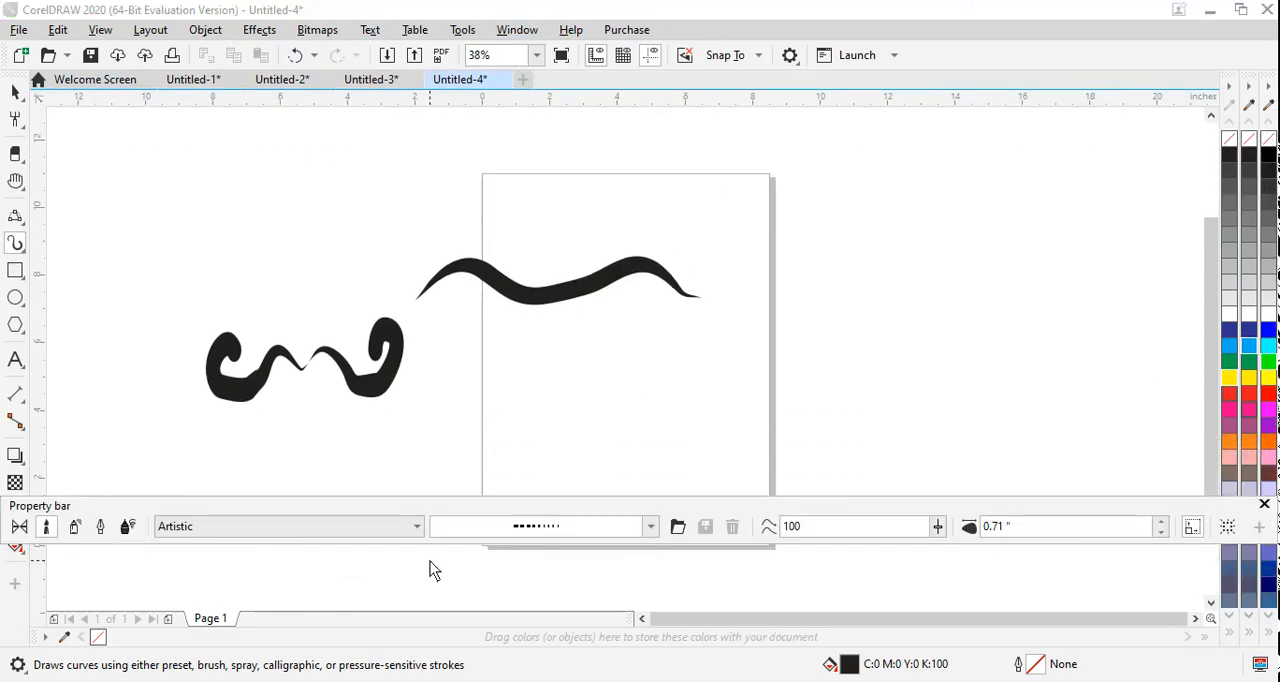
drag(161, 505, 199, 513)
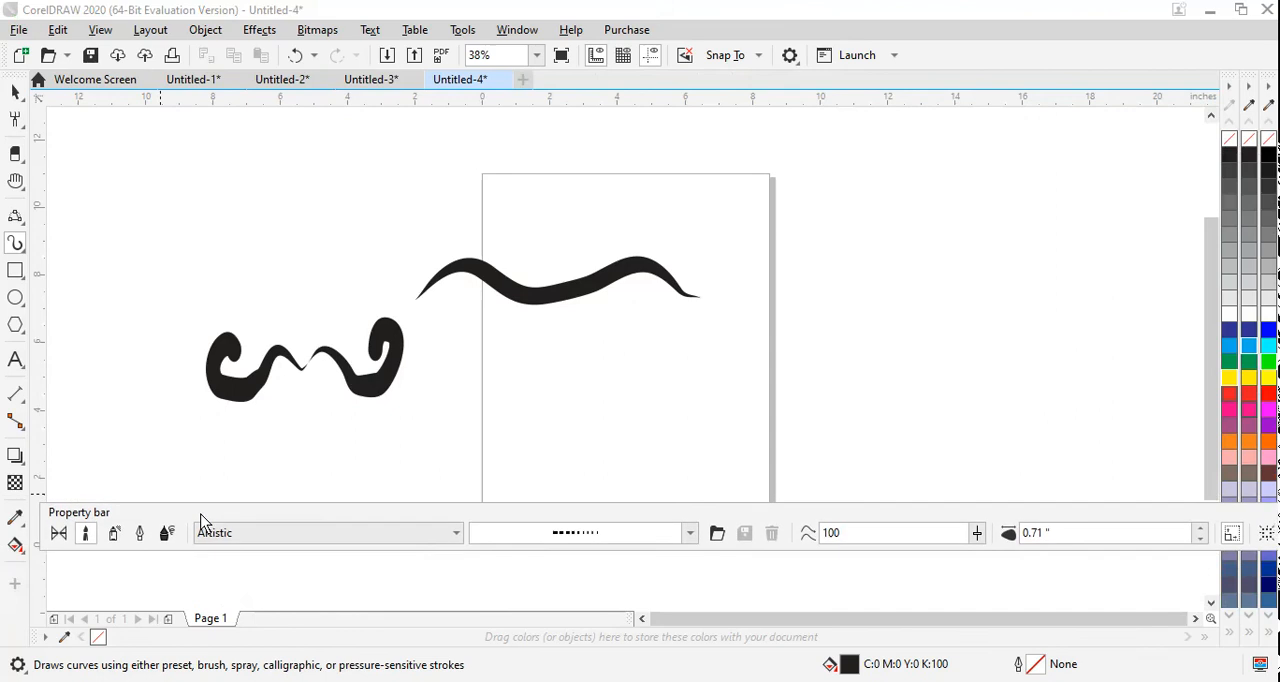
click(690, 532)
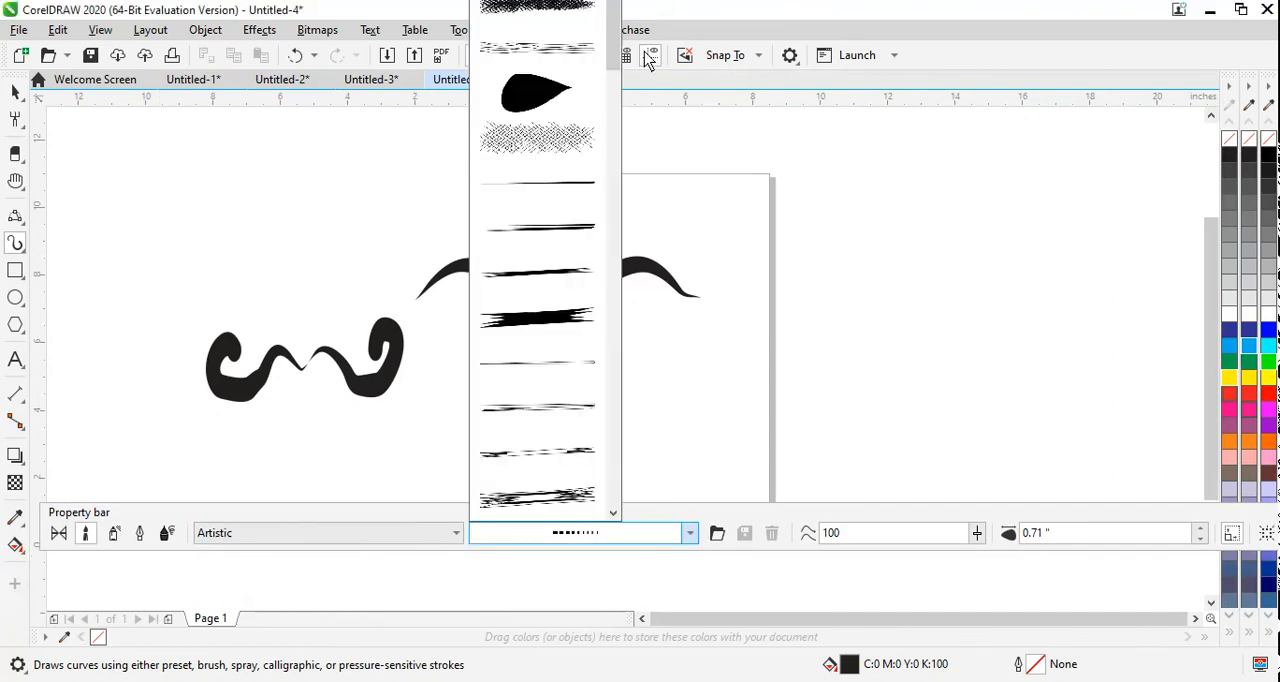
mouse_move(608, 150)
mouse_down()
mouse_move(628, 523)
mouse_move(646, 251)
mouse_move(633, 97)
mouse_move(630, 85)
mouse_move(612, 90)
mouse_up()
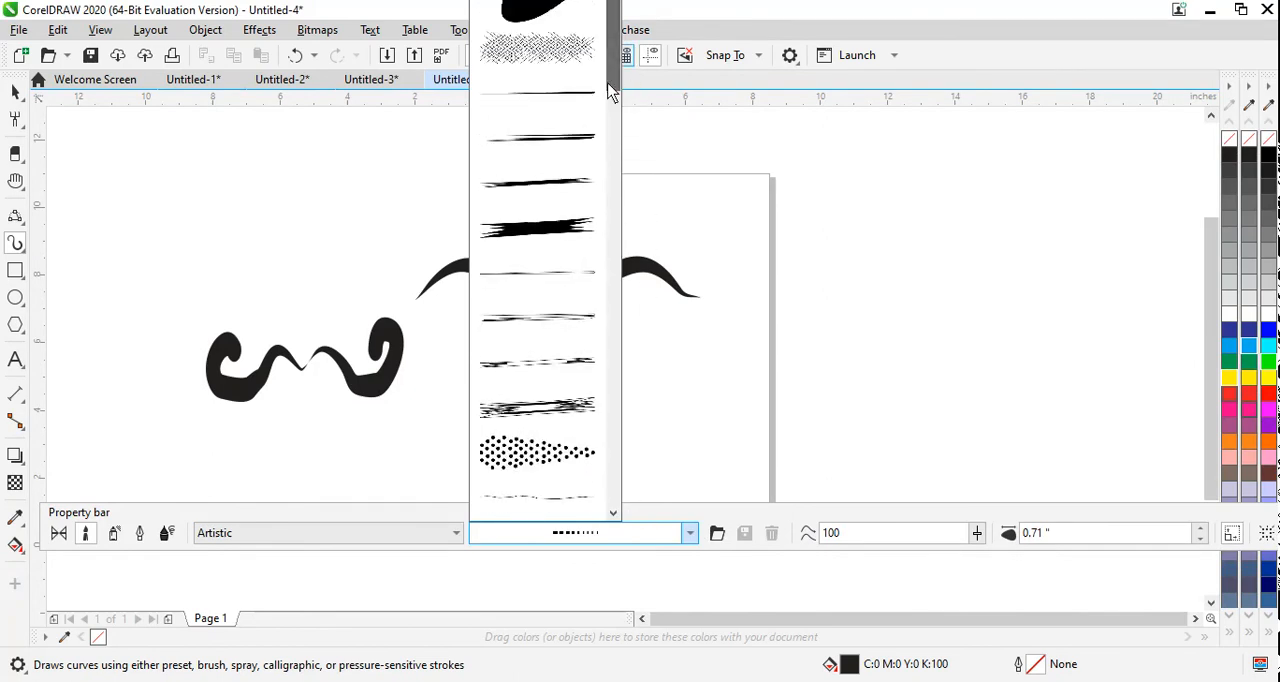
click(87, 533)
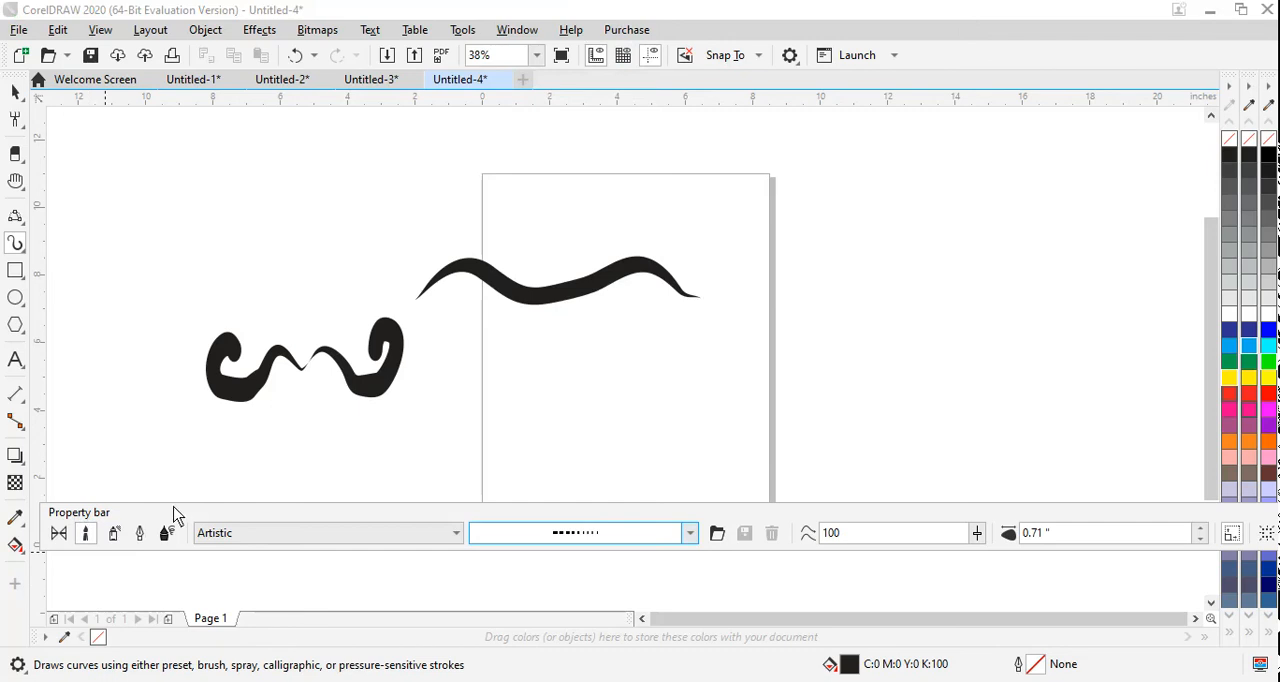
drag(174, 516, 177, 578)
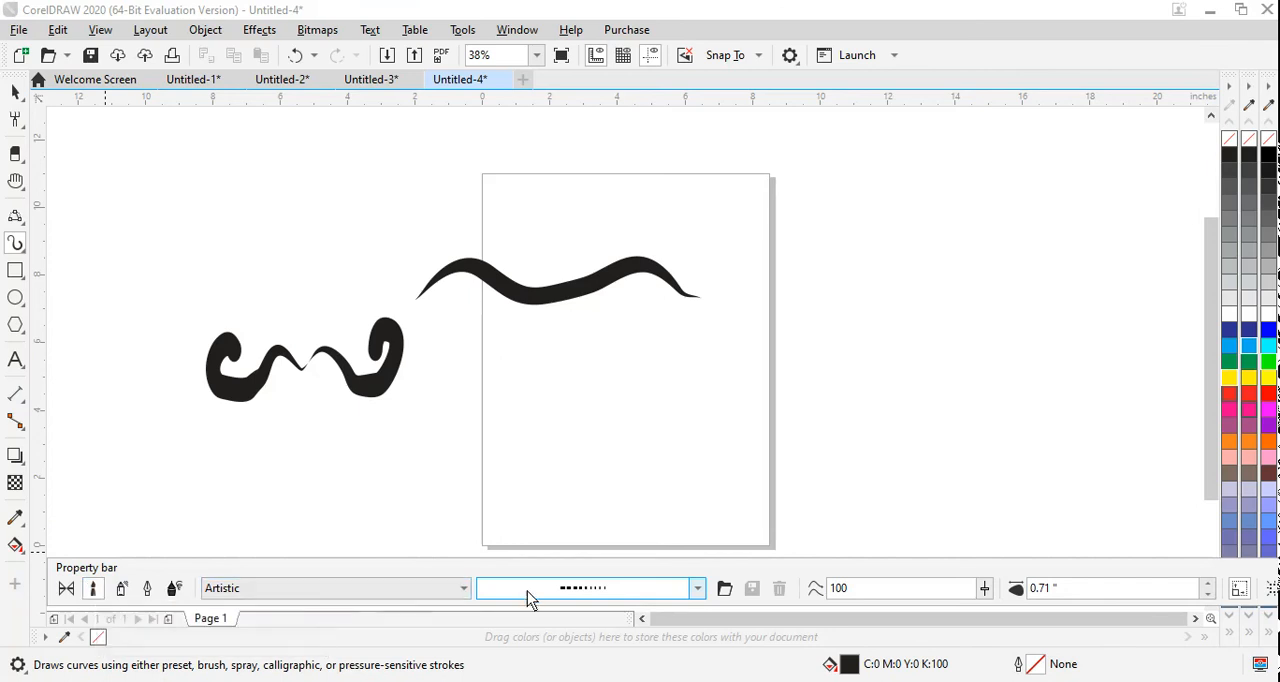
Step: Choose the teardrop brushstroke with nested outlines and draw a nearly horizontal stroke about 3.5 in long below the wavy stroke
click(585, 597)
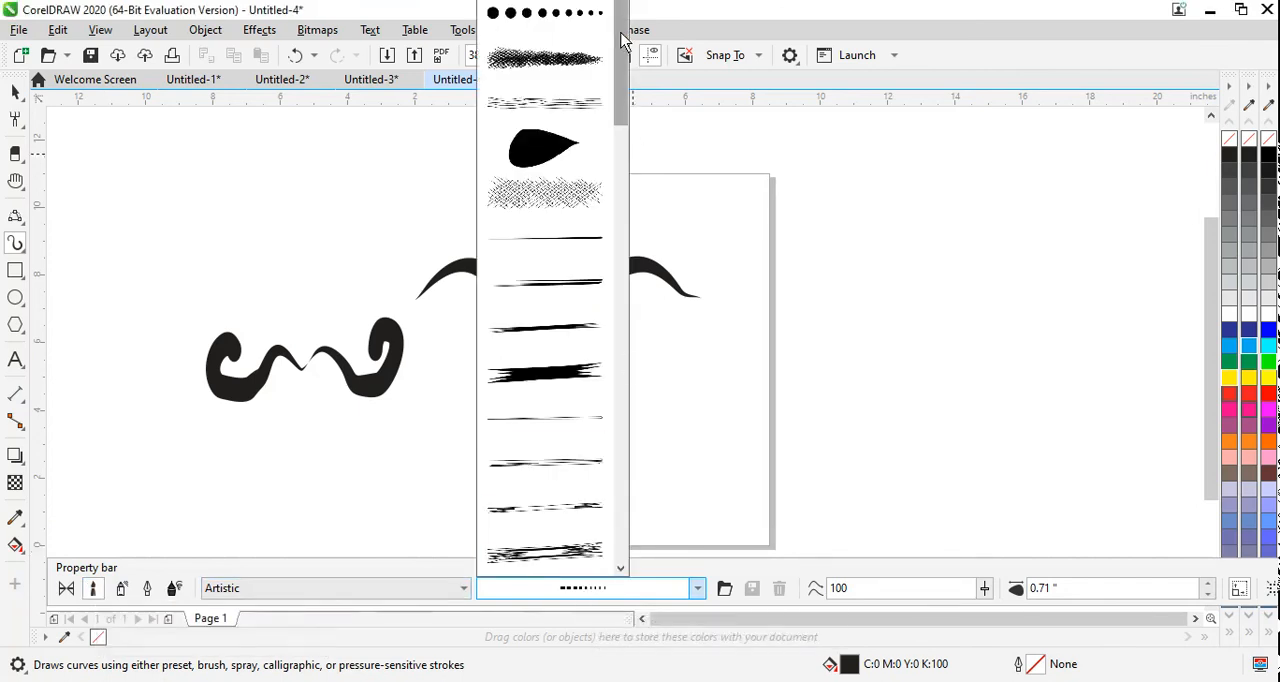
scroll(620, 160, down, 5)
scroll(617, 195, down, 1)
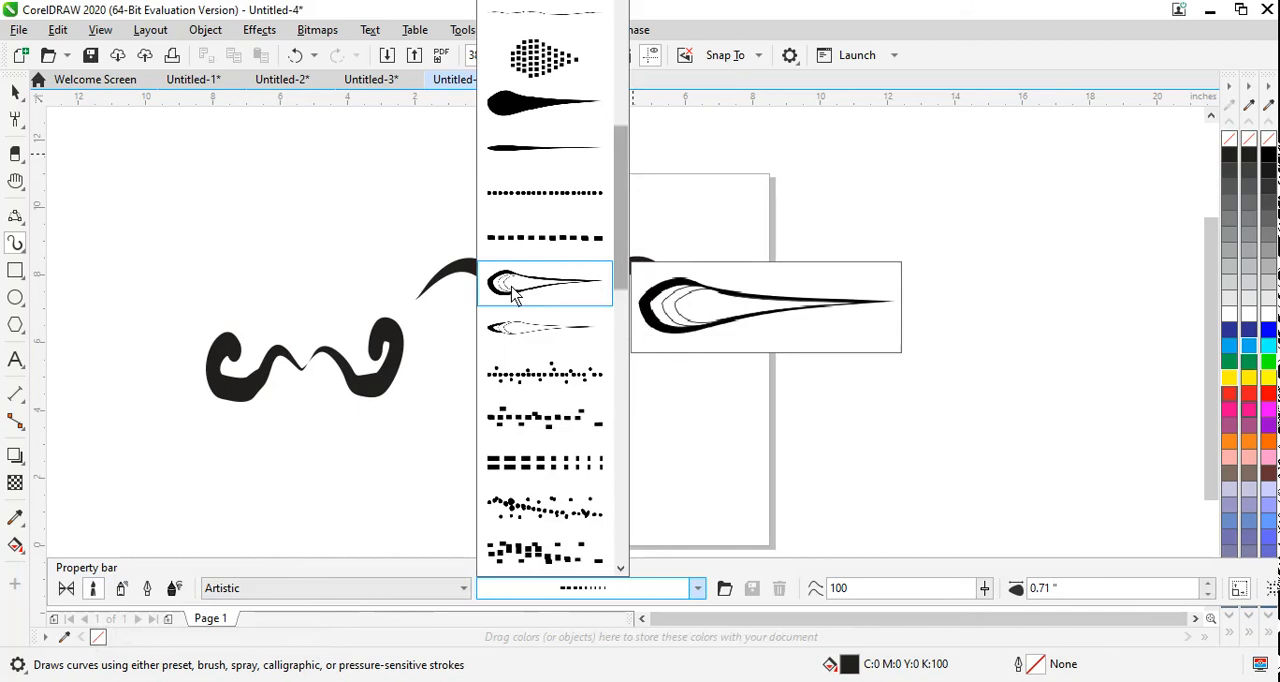
click(543, 275)
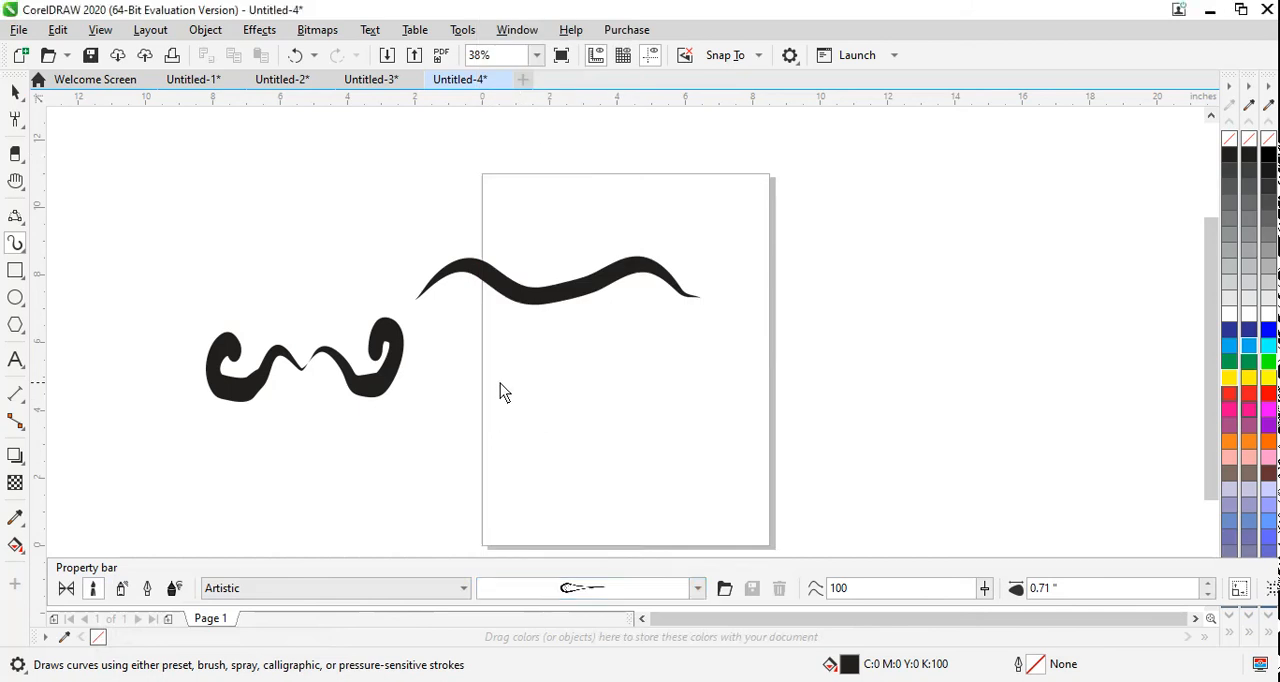
drag(500, 383, 618, 372)
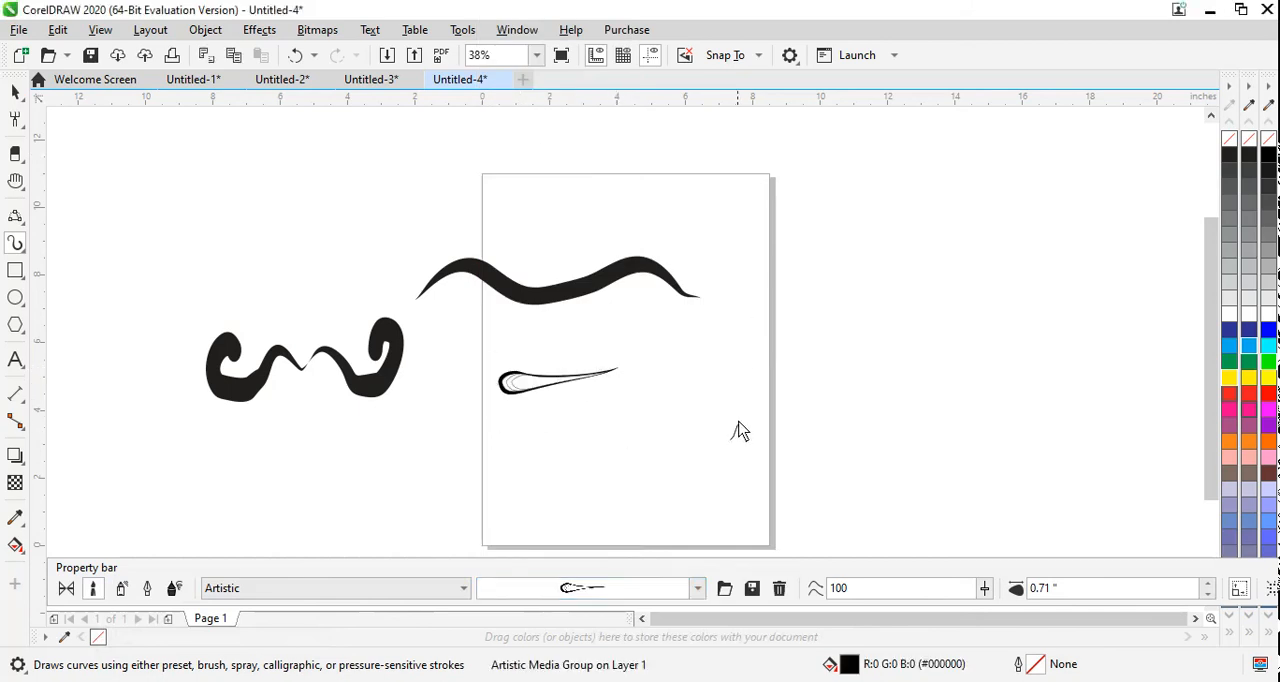
Step: Draw seven teardrop strokes radiating like petals over the page's lower-right edge, with a small curled stroke at their centre coloured red
drag(737, 430, 753, 318)
drag(762, 440, 816, 382)
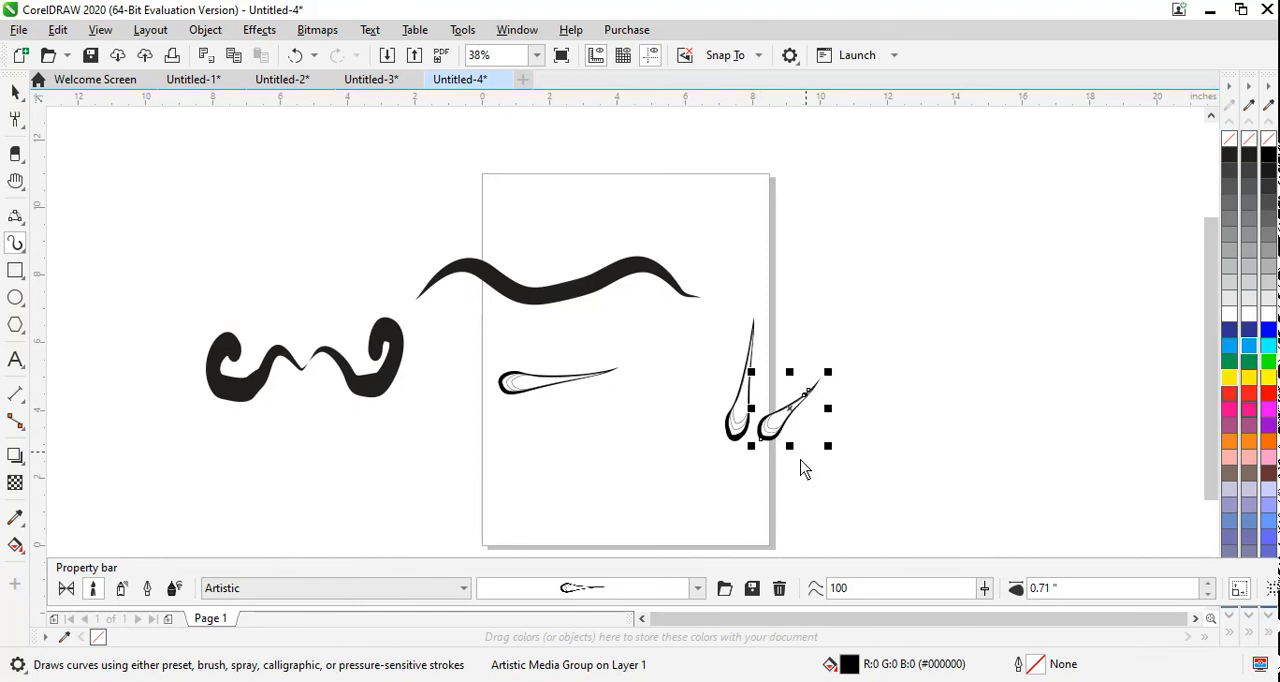
drag(759, 462, 842, 478)
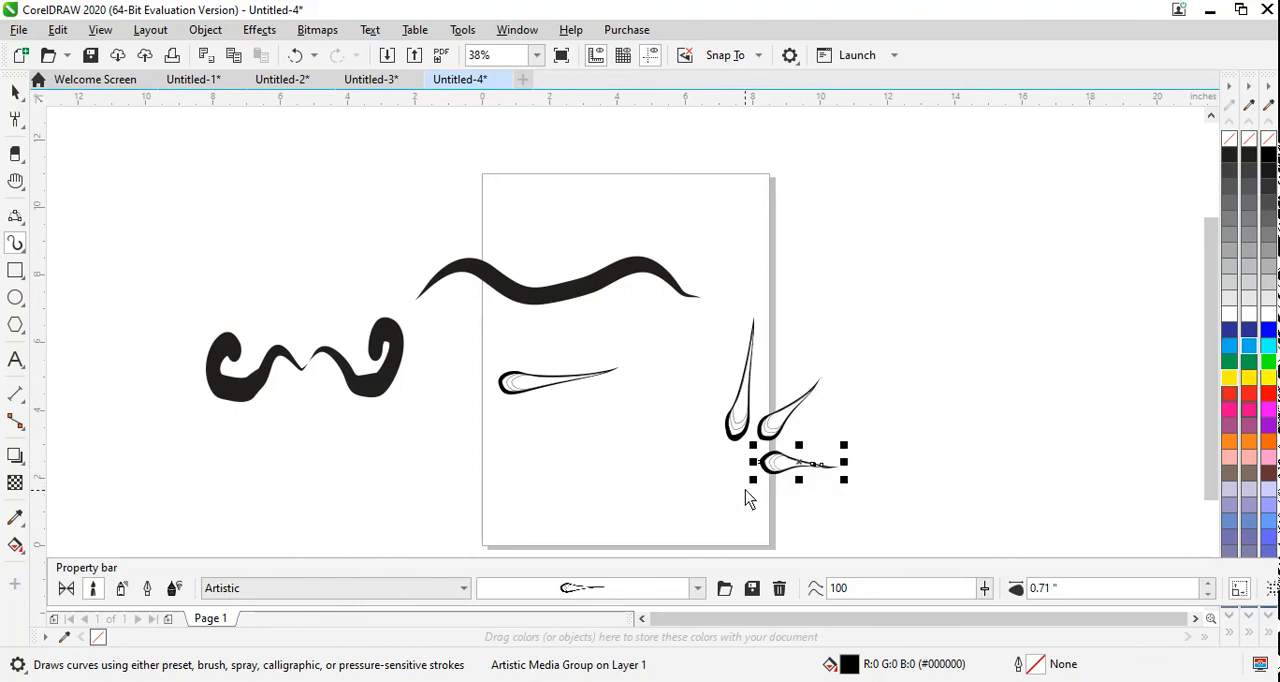
drag(750, 484, 792, 519)
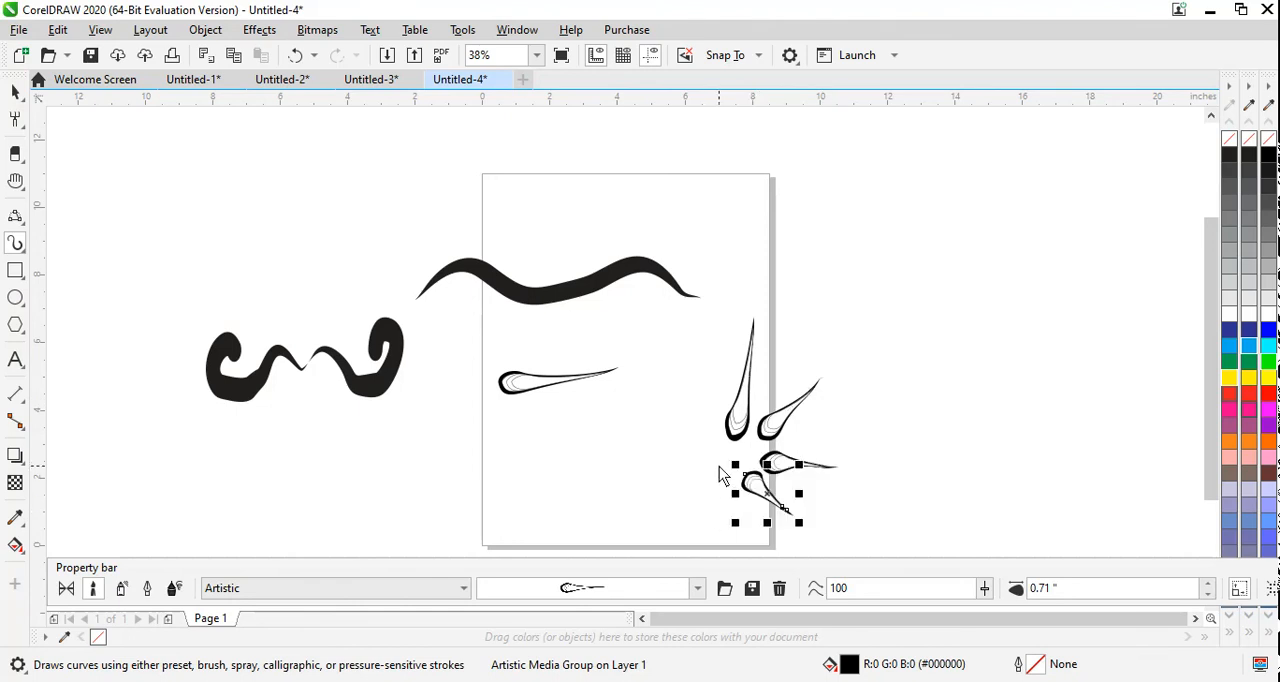
drag(723, 483, 721, 545)
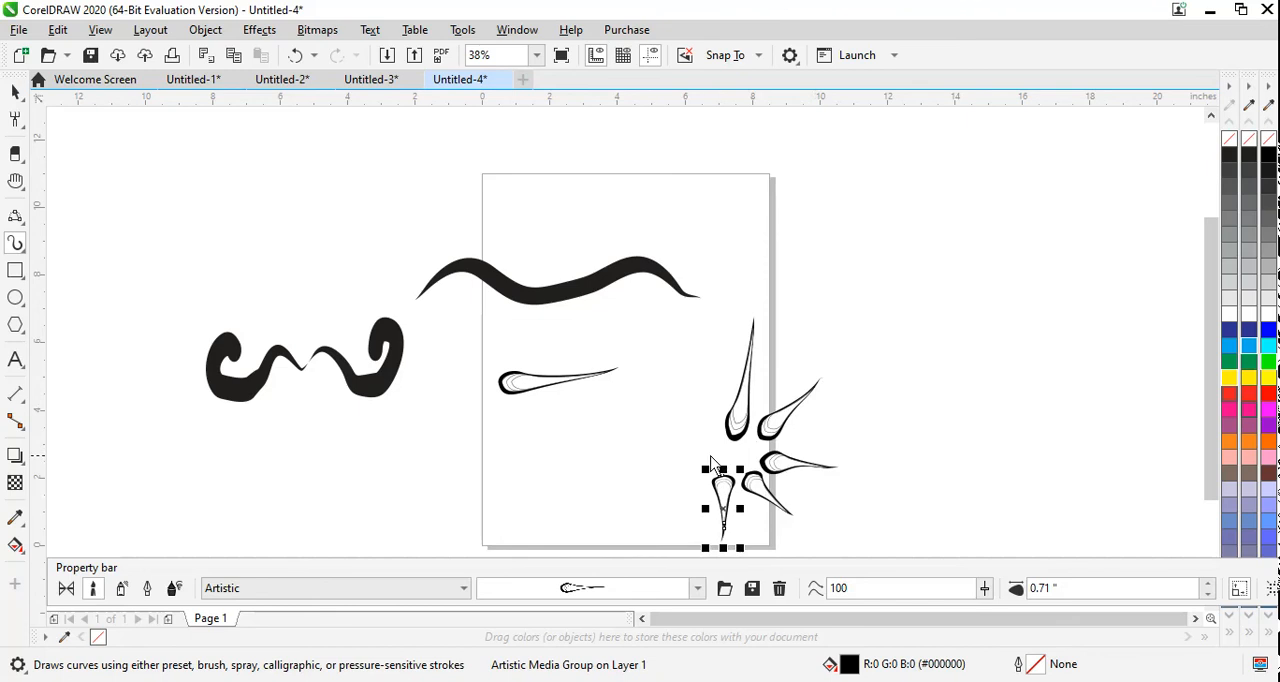
drag(710, 462, 604, 448)
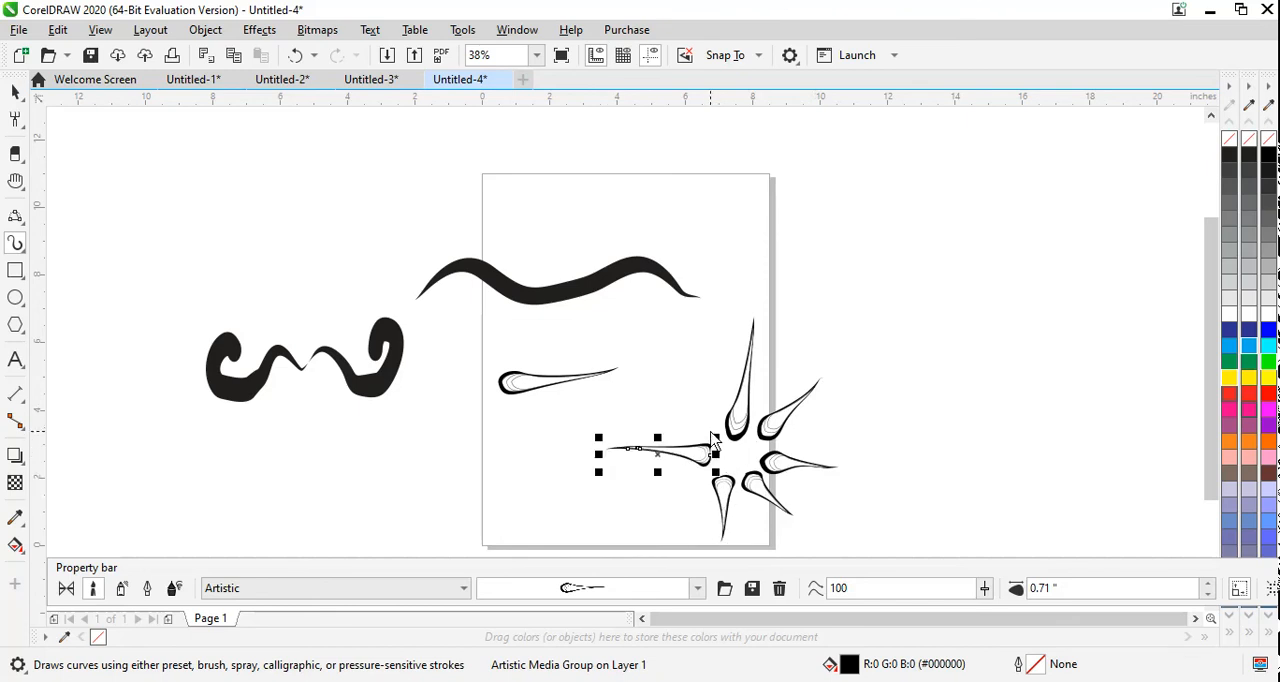
drag(712, 440, 672, 370)
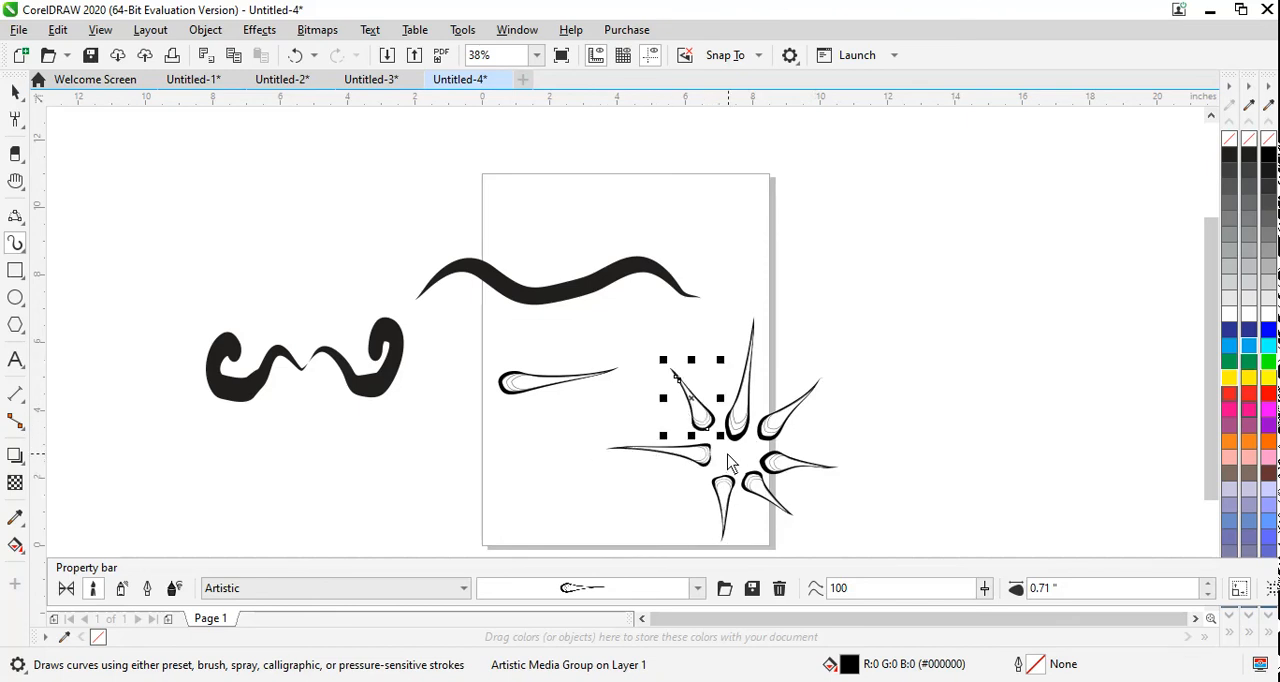
mouse_move(730, 463)
mouse_down()
mouse_move(750, 458)
mouse_move(731, 448)
mouse_up()
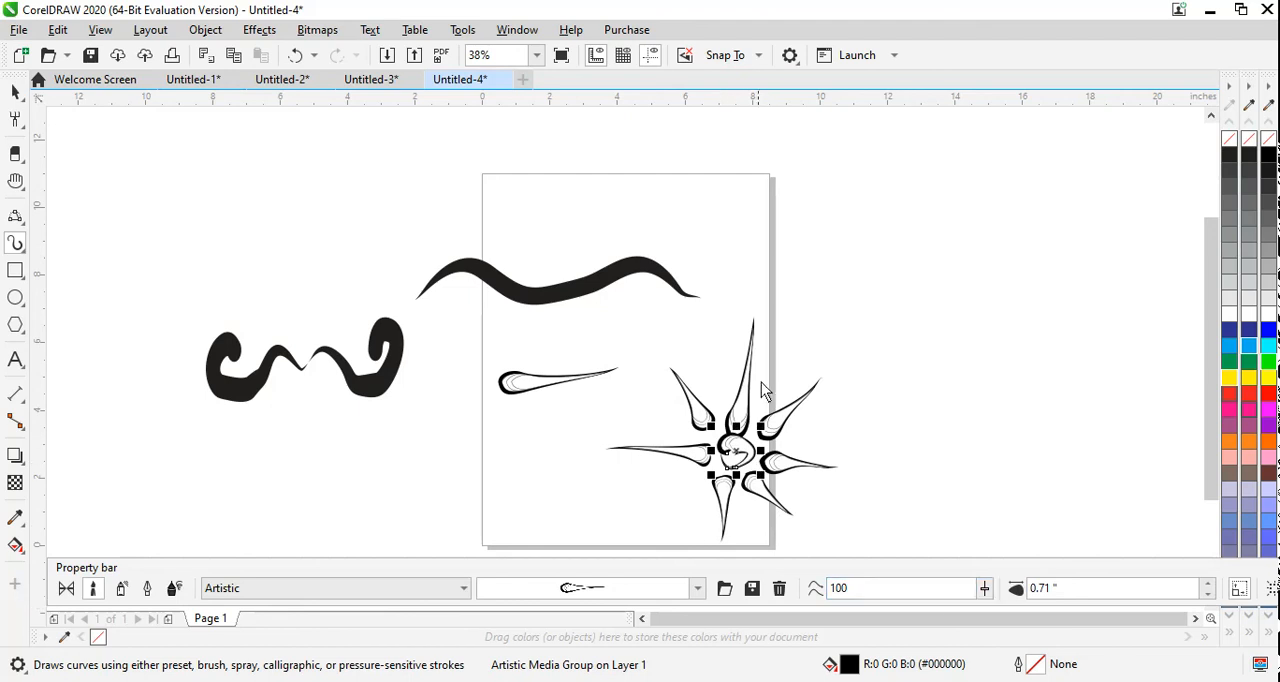
click(1267, 396)
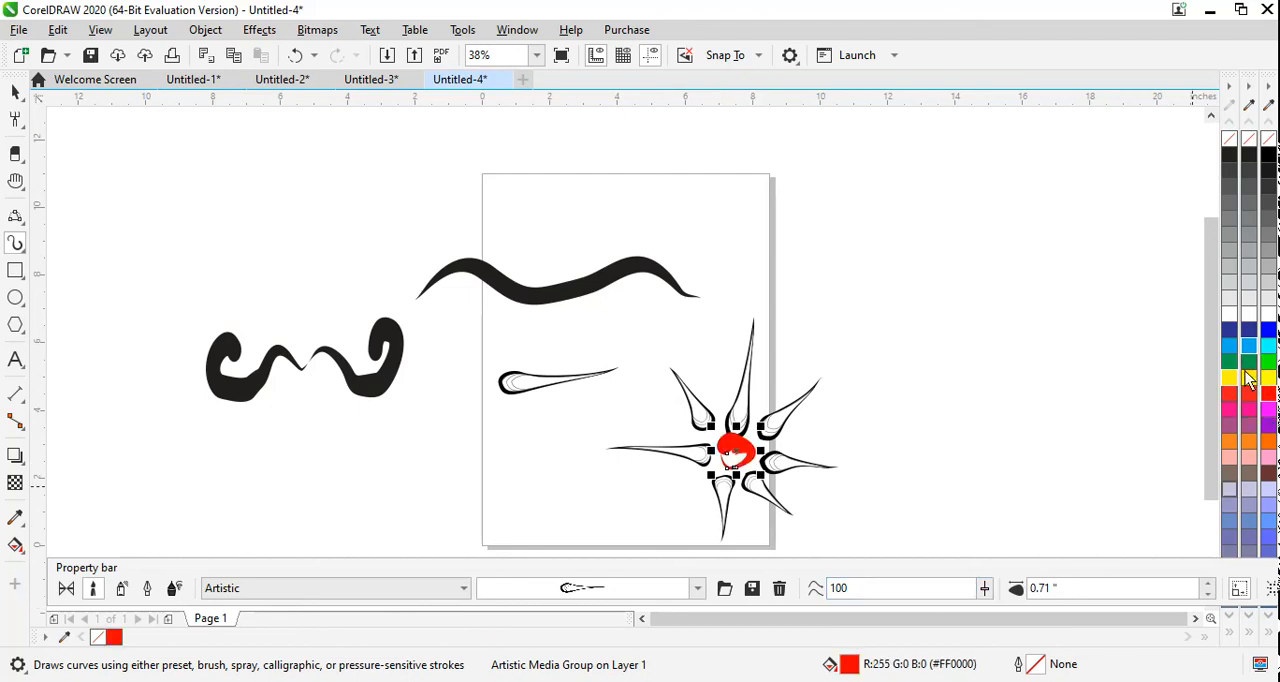
Step: Give the upper-right petal a green outline and the right-hand petal a blue outline
click(15, 93)
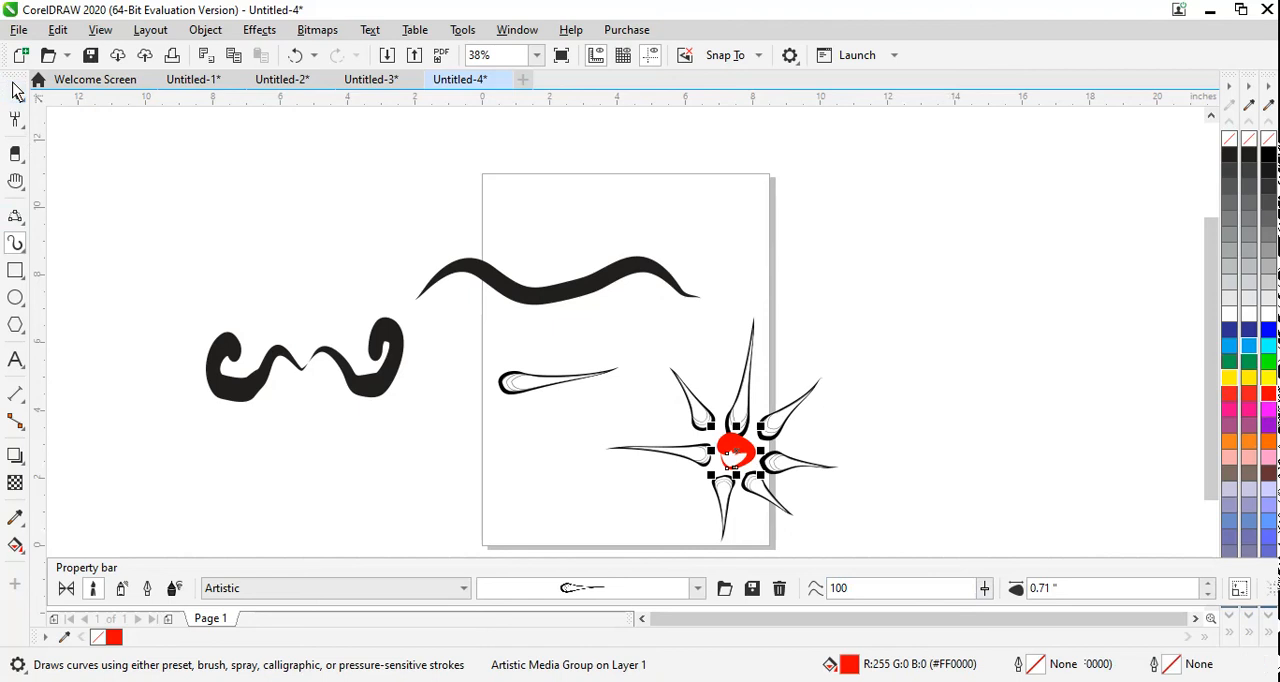
click(784, 418)
click(784, 425)
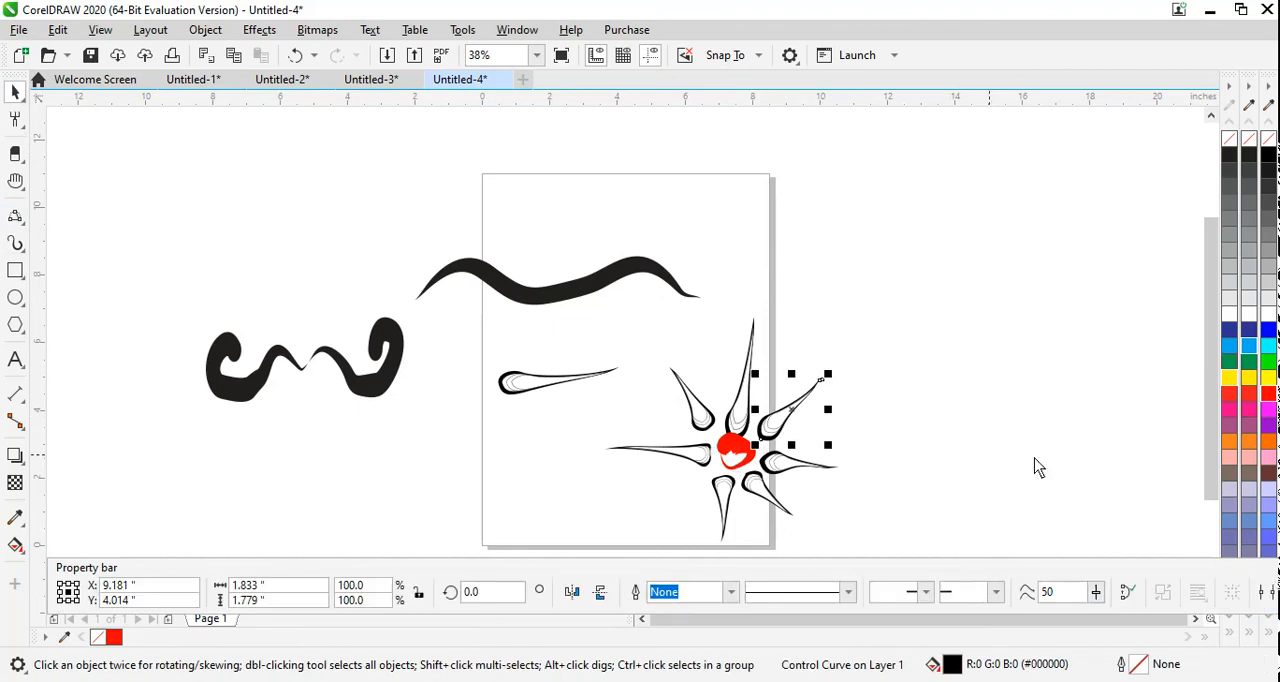
click(1268, 362)
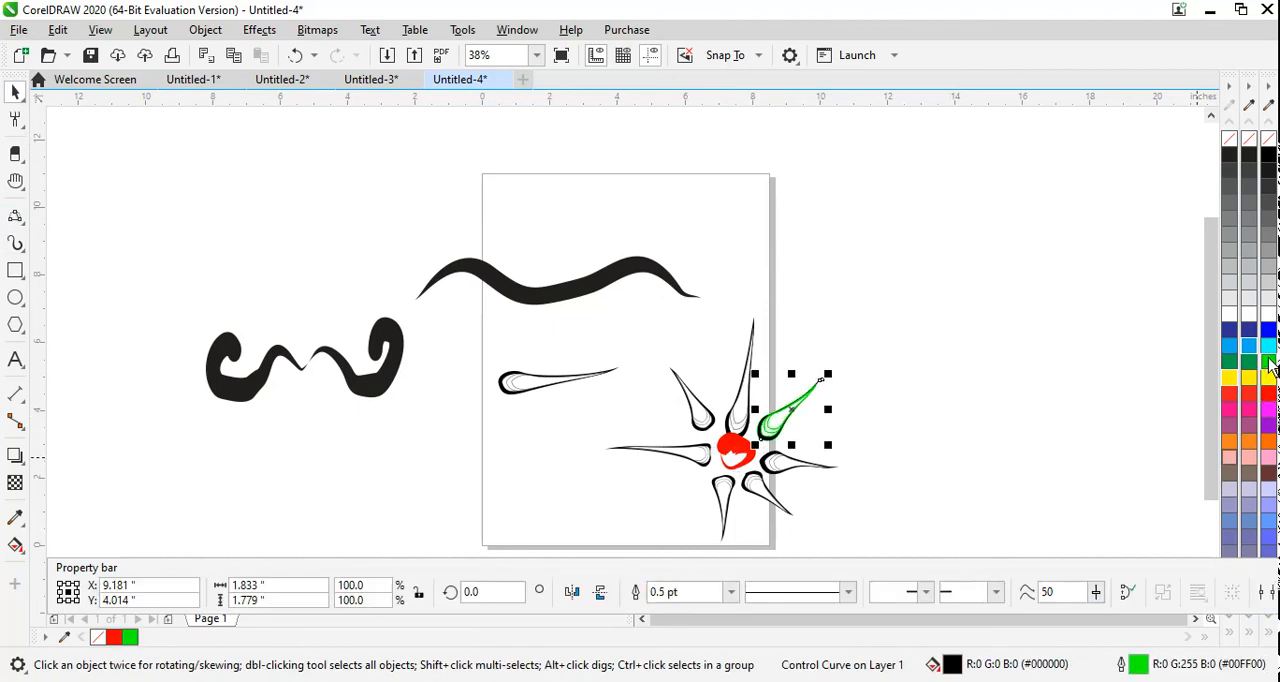
click(778, 473)
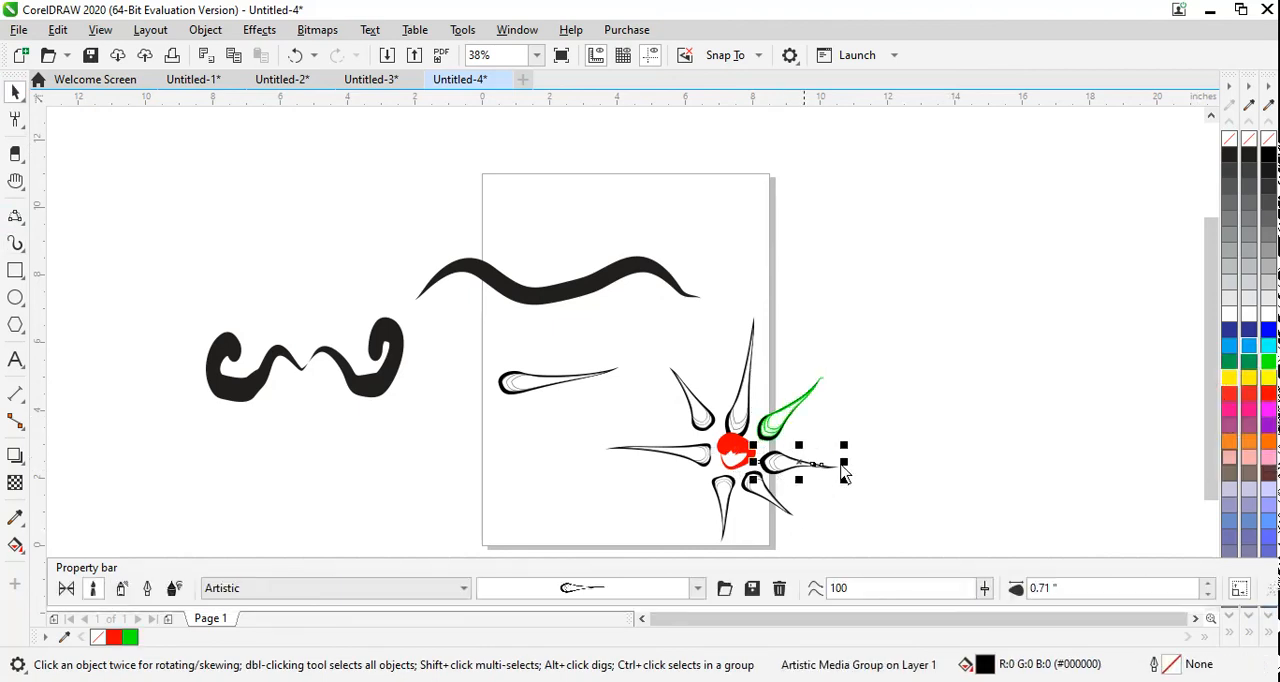
click(1267, 333)
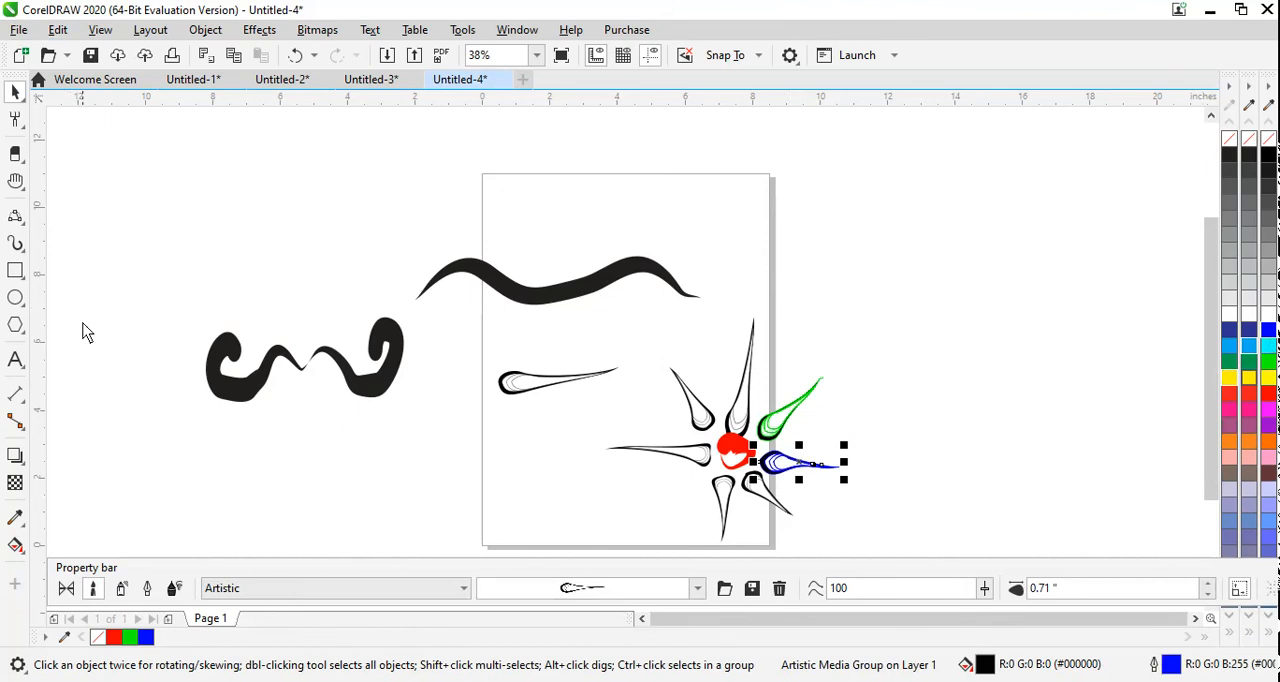
Step: Apply the tapering double-dot brushstroke to the blue petal and draw a yellow dotted stroke about 6.5 in long below the curled strokes
click(647, 592)
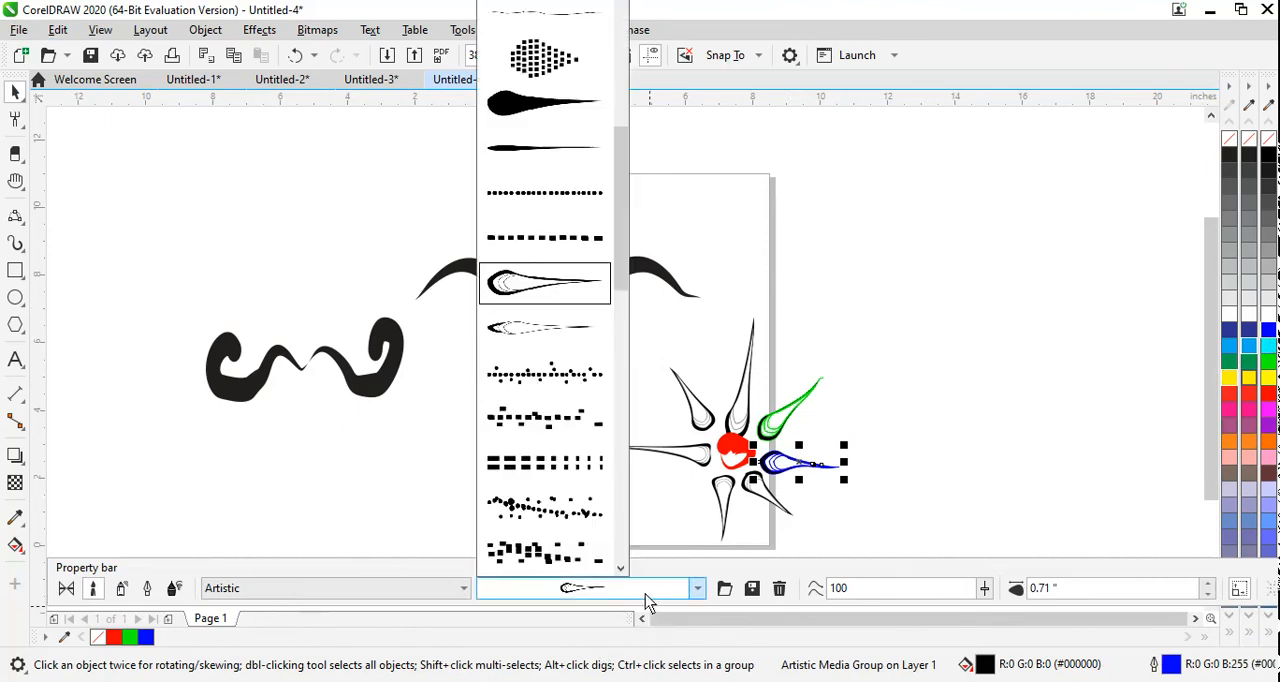
drag(621, 250, 612, 523)
mouse_move(566, 452)
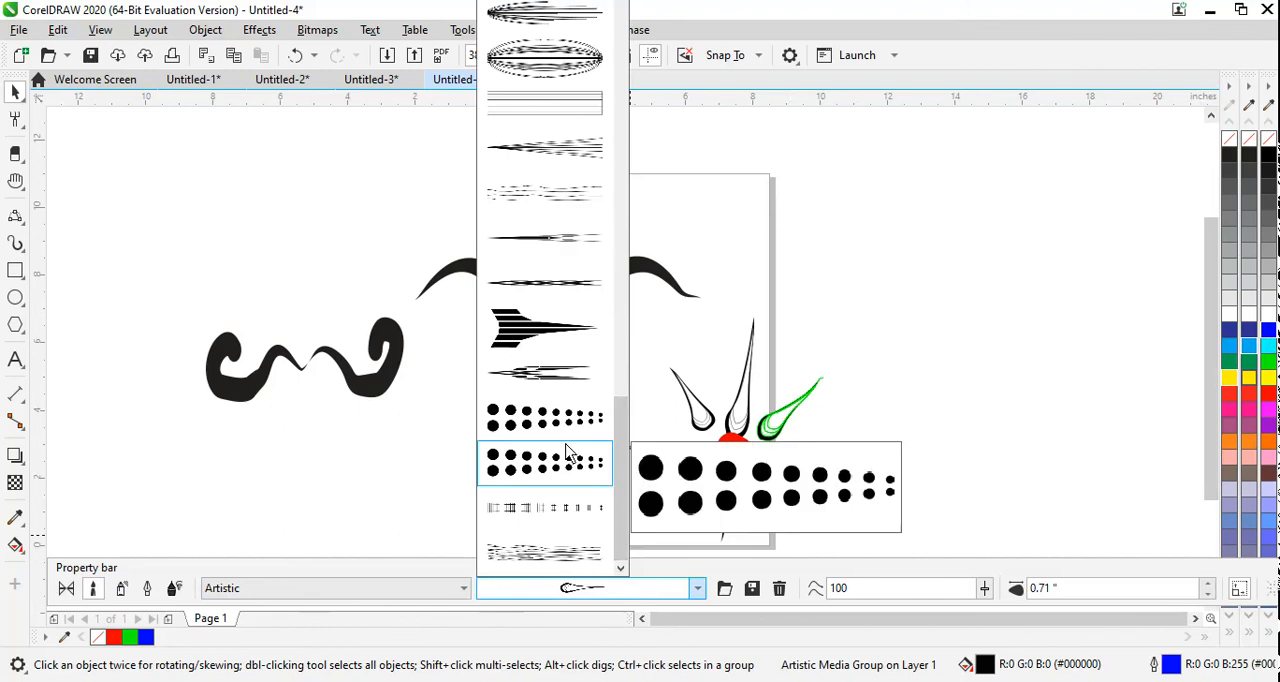
click(570, 425)
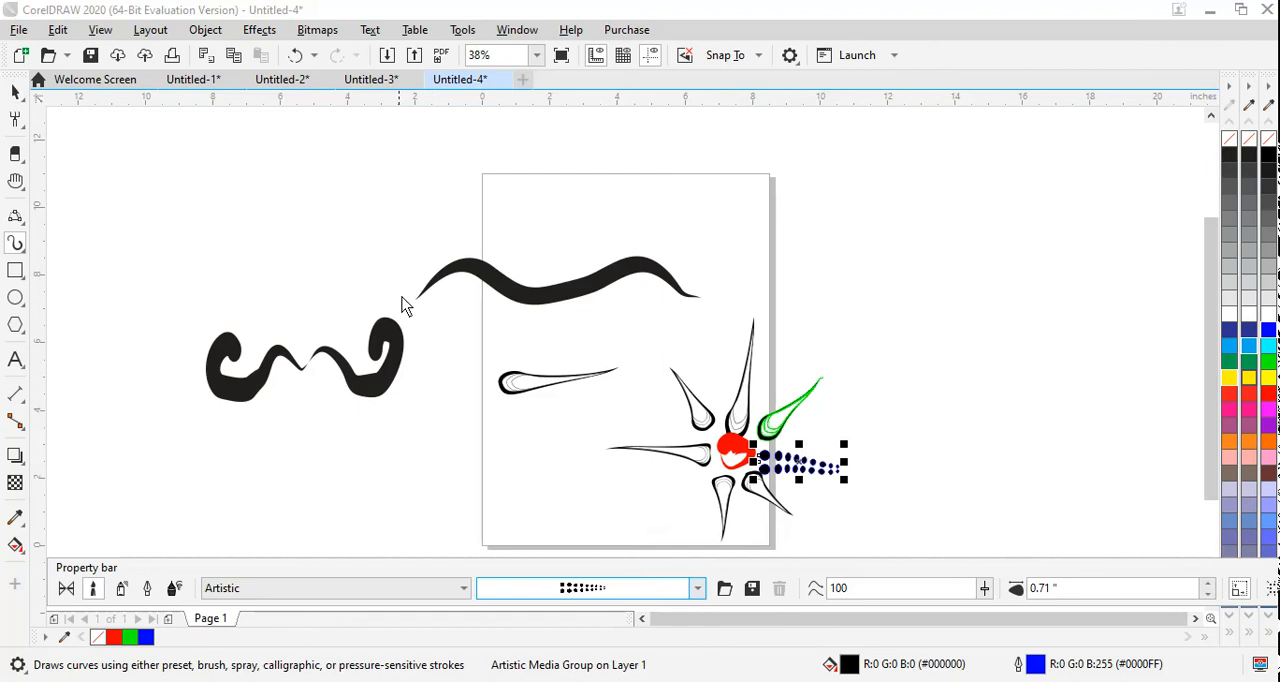
drag(222, 496, 437, 470)
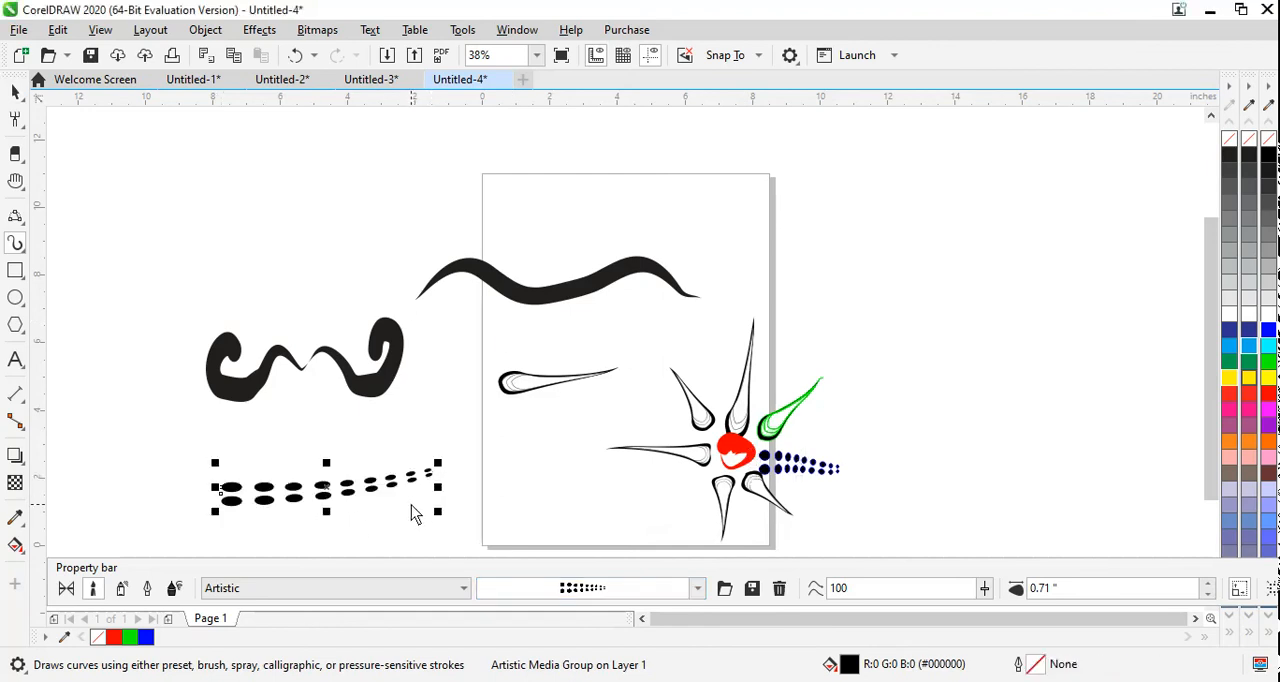
click(1247, 378)
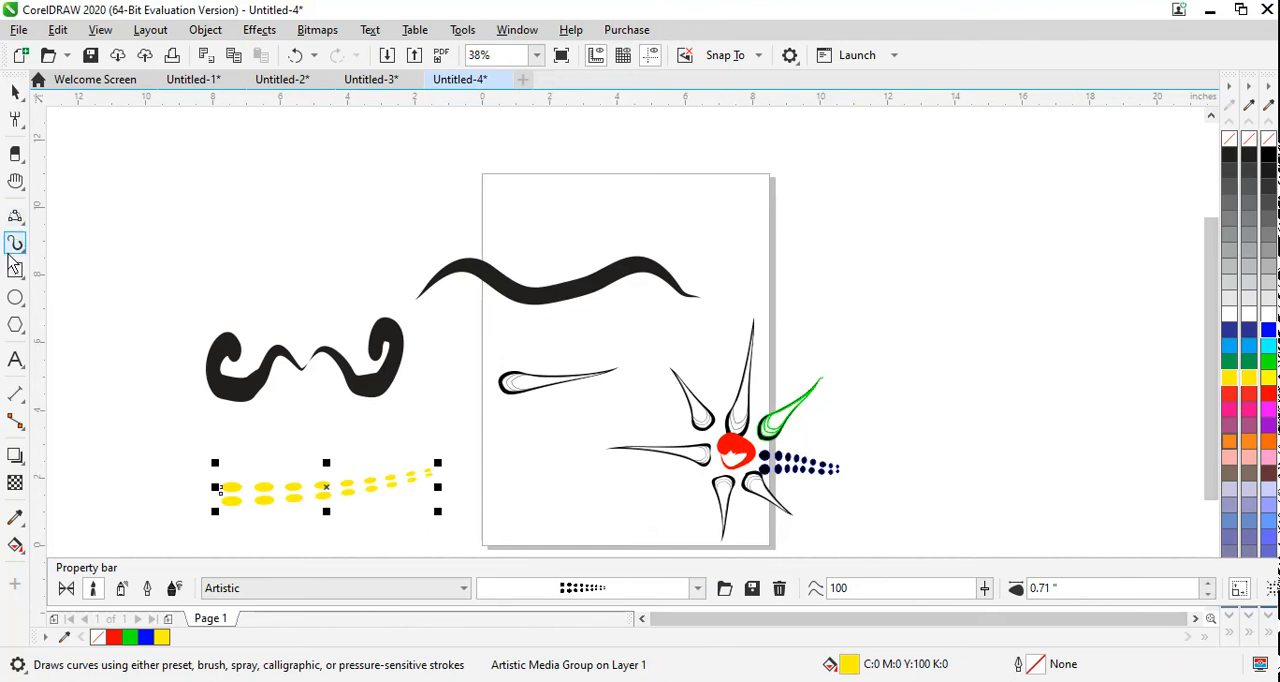
Step: Switch to the Calligraphy brush category, apply its thick rounded brushstroke to the yellow stroke, and draw a short upward stroke right of the page
click(257, 588)
click(271, 473)
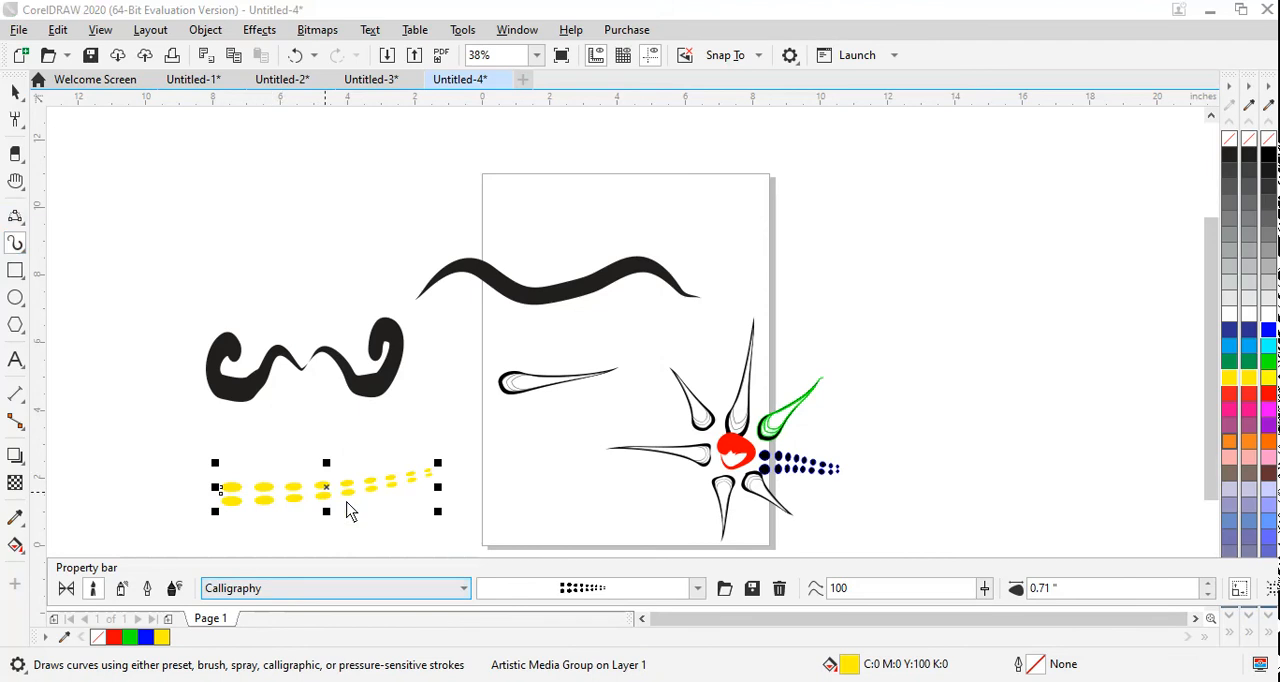
click(641, 590)
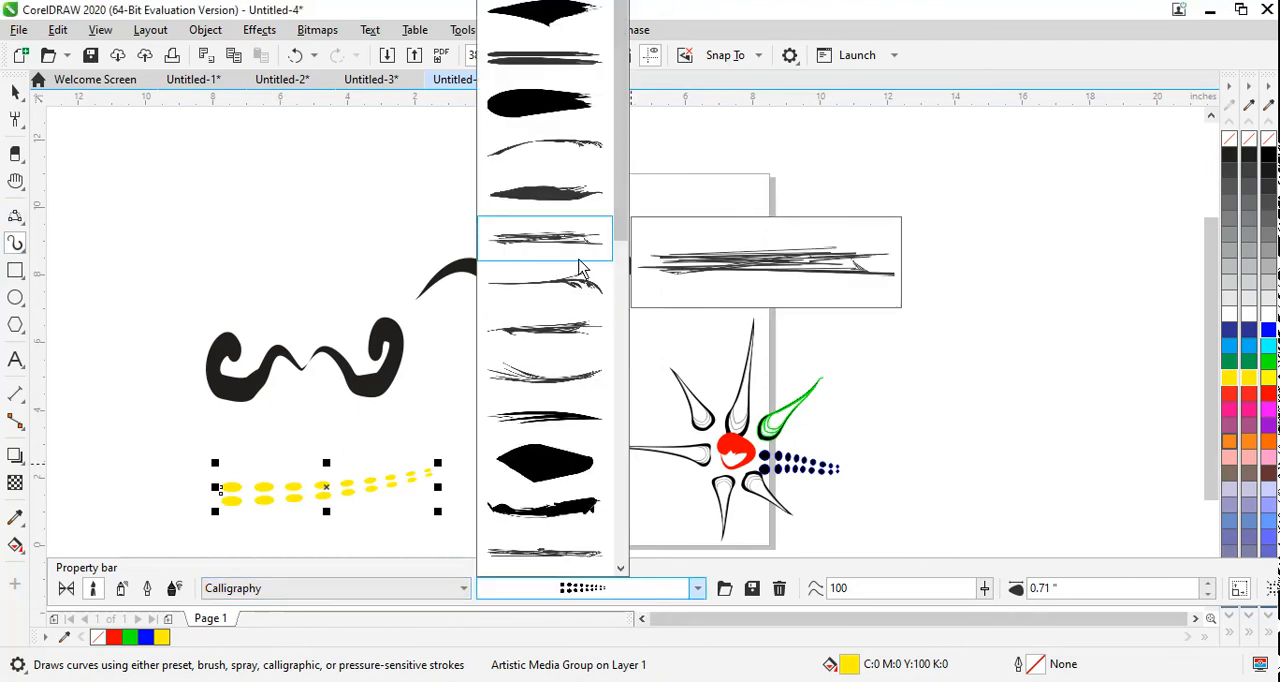
click(548, 104)
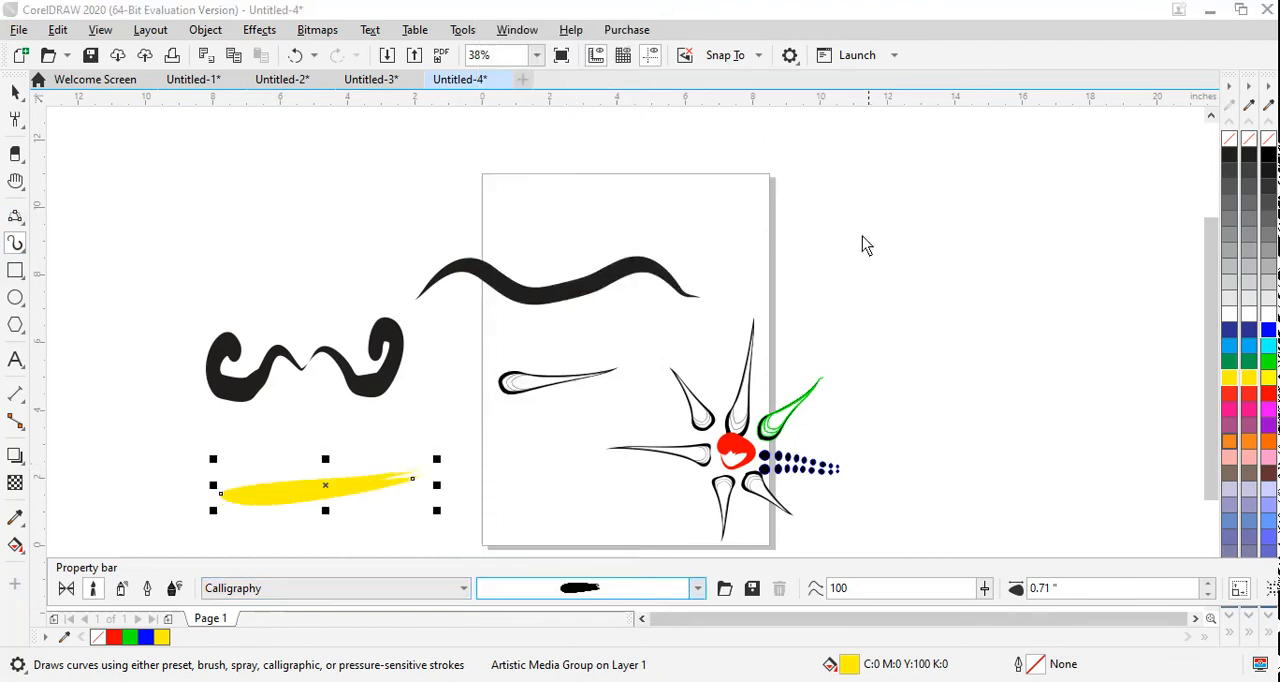
drag(802, 263, 880, 213)
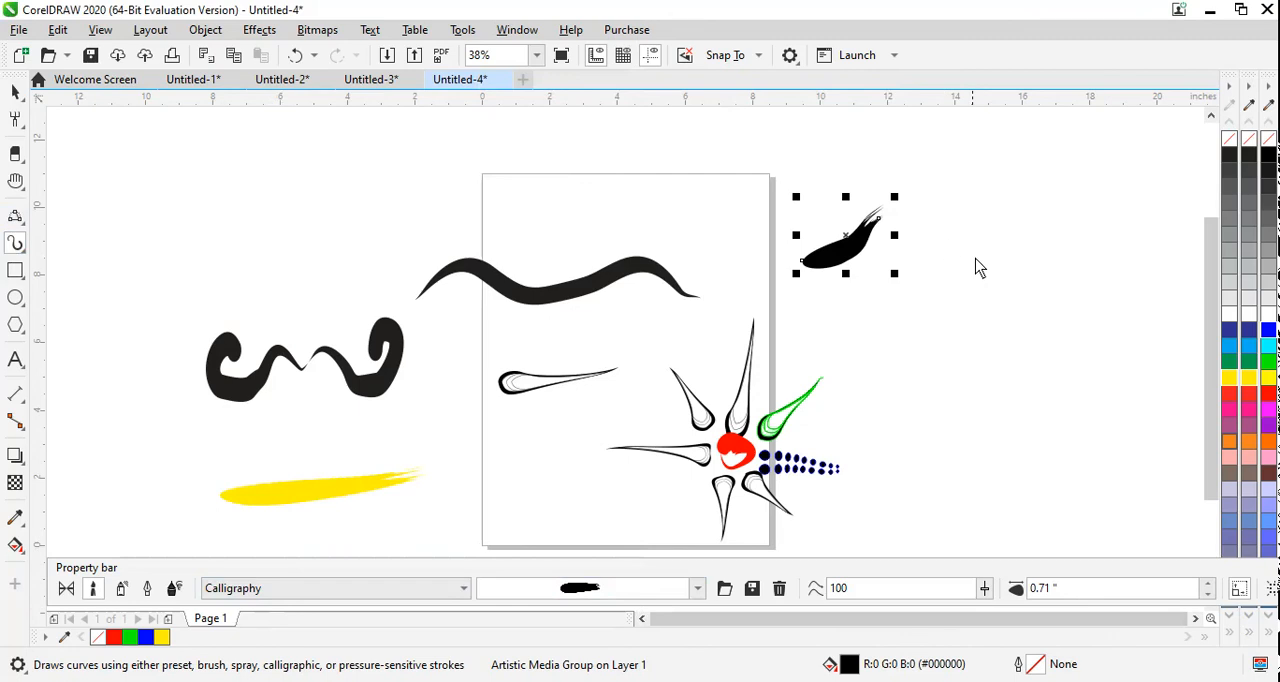
Step: Hand-letter the capitals SHOLK in black beside the short stroke, right of the page
mouse_move(934, 250)
mouse_down()
mouse_move(923, 243)
mouse_move(911, 266)
mouse_move(938, 290)
mouse_move(923, 314)
mouse_move(894, 297)
mouse_move(872, 308)
mouse_up()
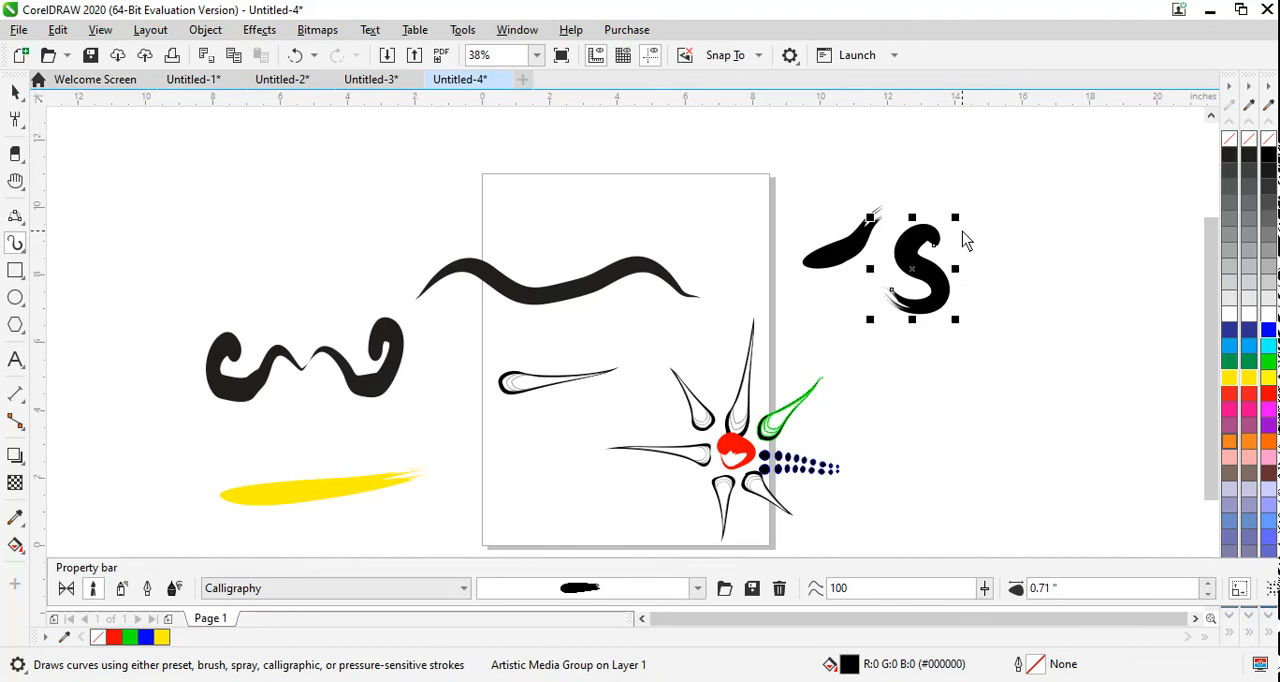
mouse_move(962, 231)
mouse_down()
mouse_move(962, 310)
mouse_move(1000, 264)
mouse_move(998, 226)
mouse_move(1007, 332)
mouse_up()
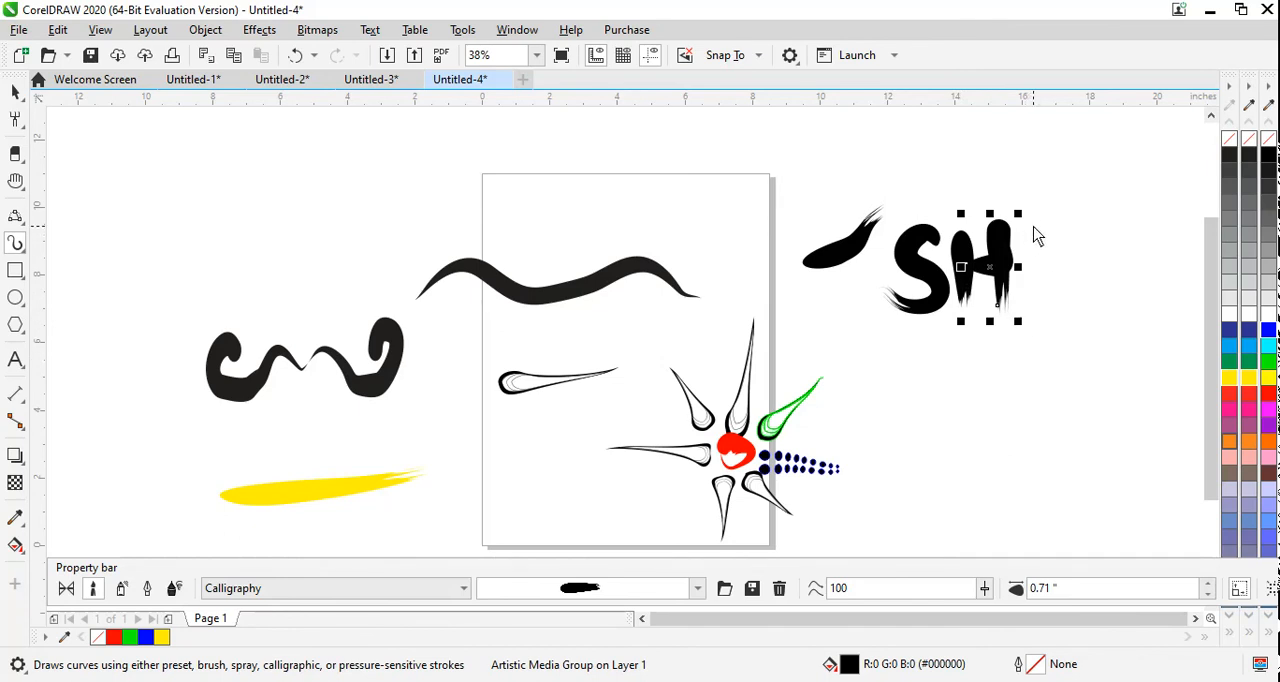
key(Escape)
mouse_move(1050, 305)
mouse_down()
mouse_move(1027, 255)
mouse_move(1034, 224)
mouse_move(1094, 293)
mouse_move(1094, 313)
mouse_move(1142, 306)
mouse_up()
drag(1152, 222, 1154, 312)
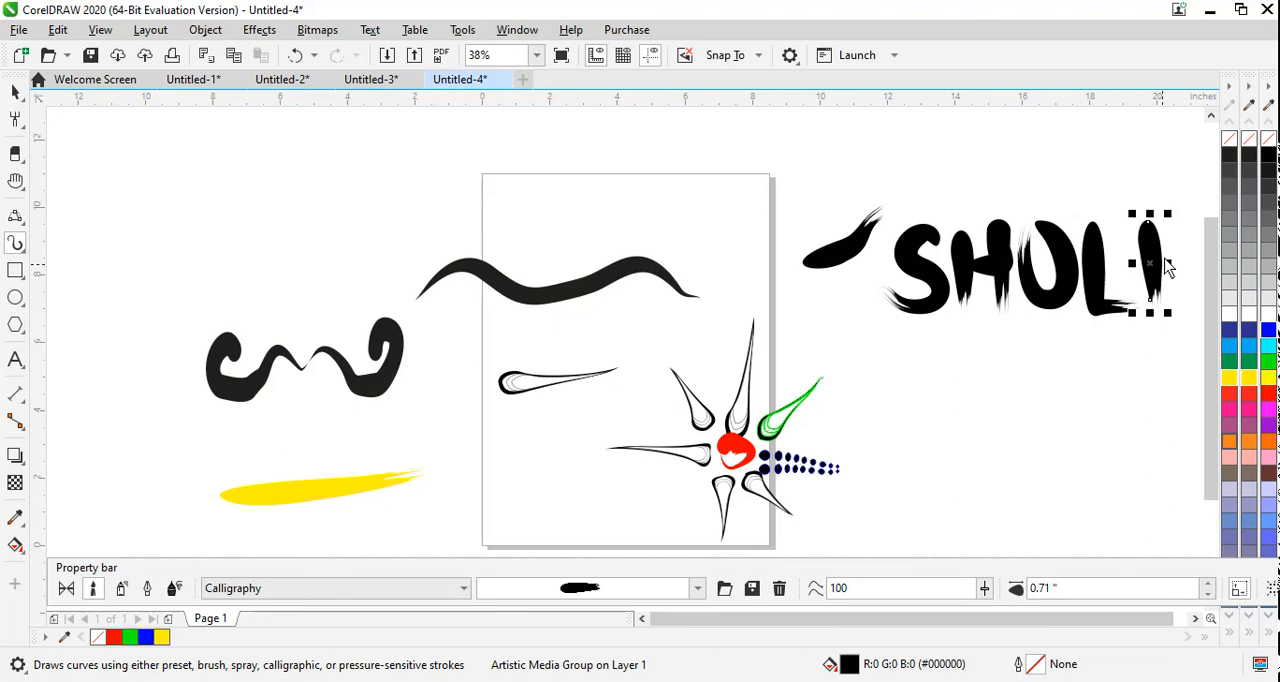
mouse_move(1183, 223)
mouse_down()
mouse_move(1164, 258)
mouse_move(1190, 322)
mouse_up()
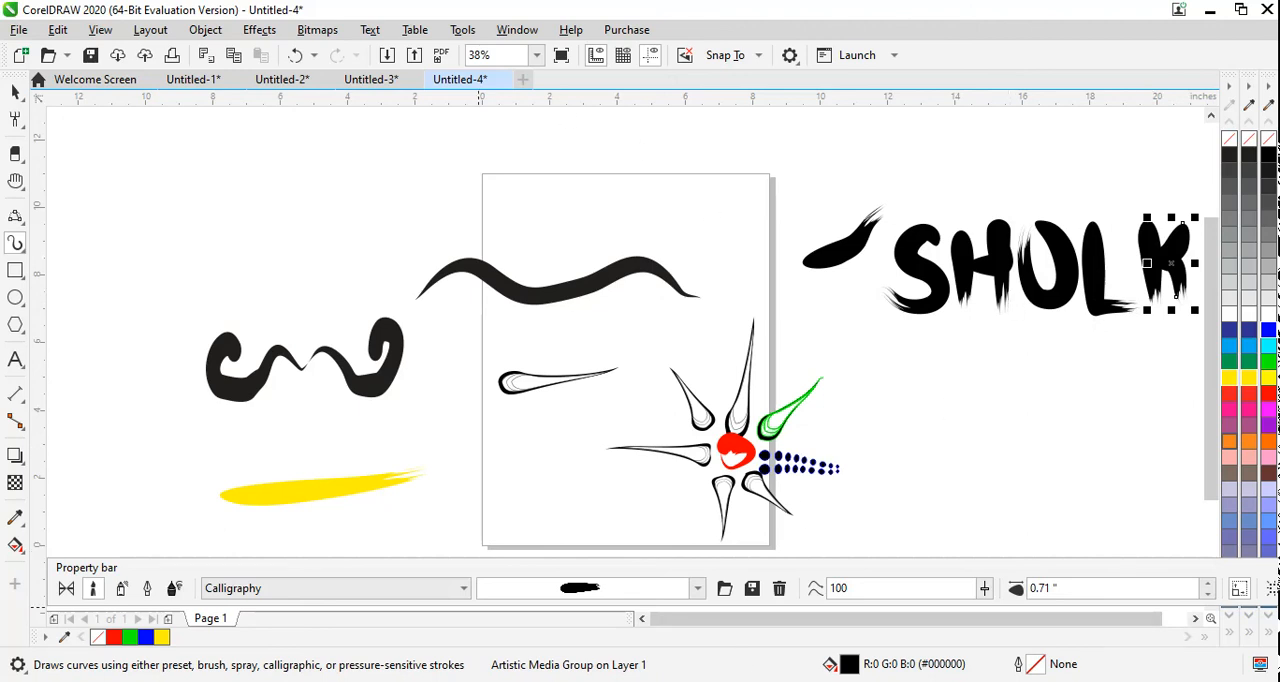
Step: Choose the wispy, multi-line curved brushstroke and hand-letter Sunday across the area above the wavy stroke
click(698, 589)
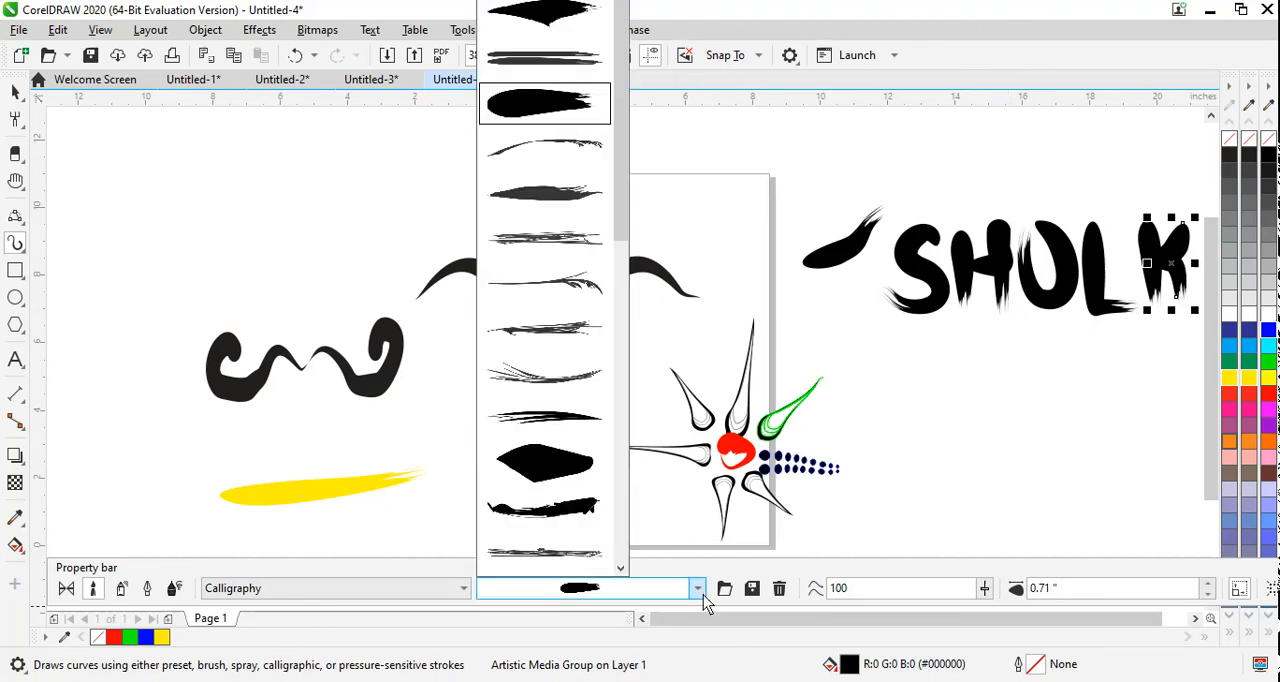
click(557, 370)
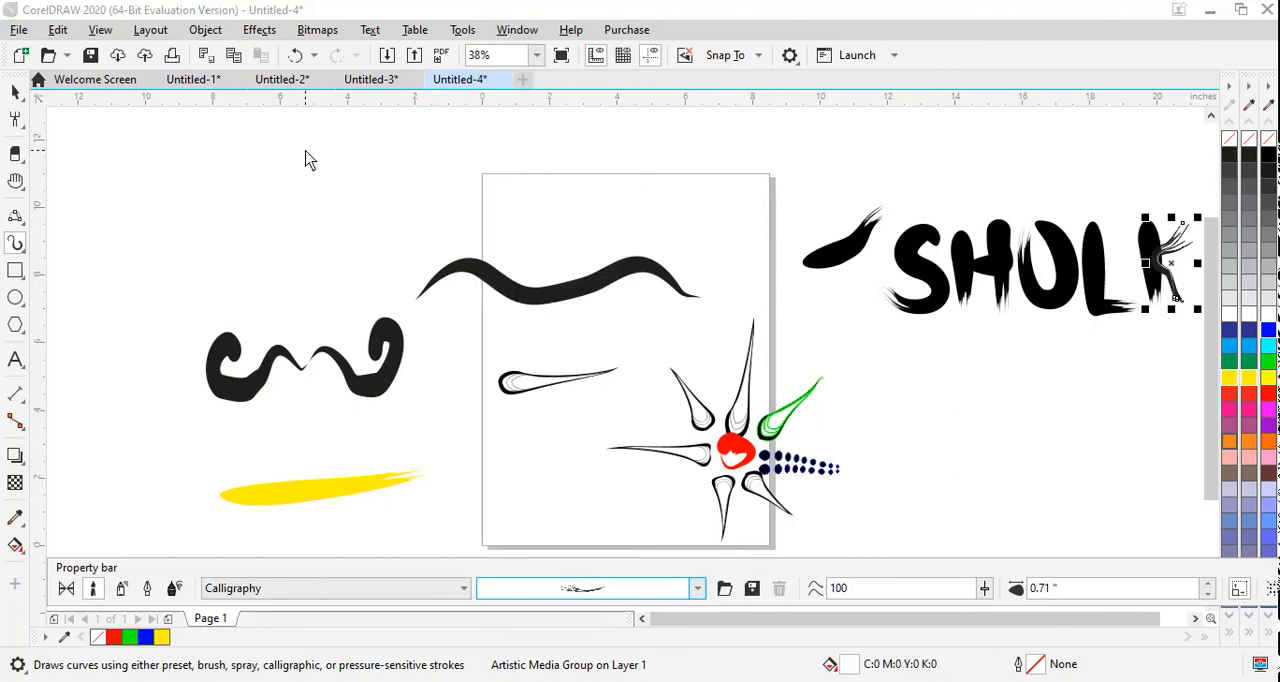
mouse_move(305, 150)
mouse_down()
mouse_move(270, 142)
mouse_move(310, 176)
mouse_move(255, 228)
mouse_up()
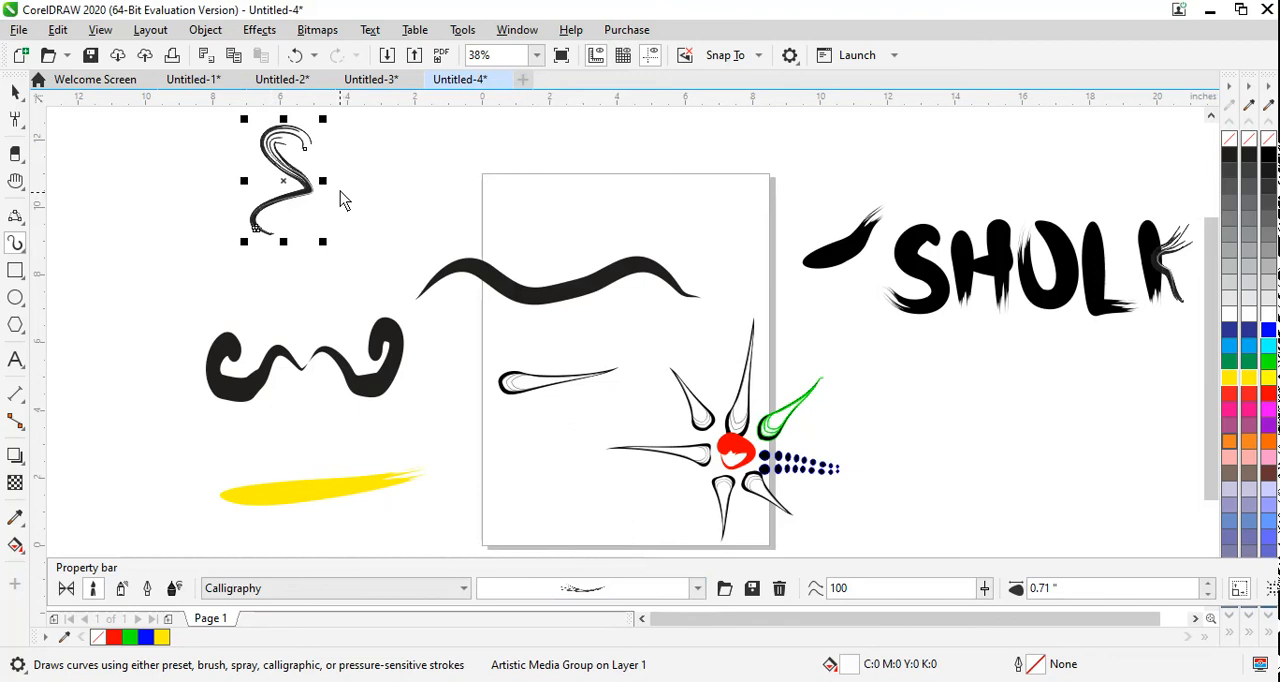
mouse_move(337, 182)
mouse_down()
mouse_move(339, 216)
mouse_move(370, 192)
mouse_up()
mouse_move(388, 246)
mouse_down()
mouse_move(391, 185)
mouse_move(430, 232)
mouse_move(437, 198)
mouse_up()
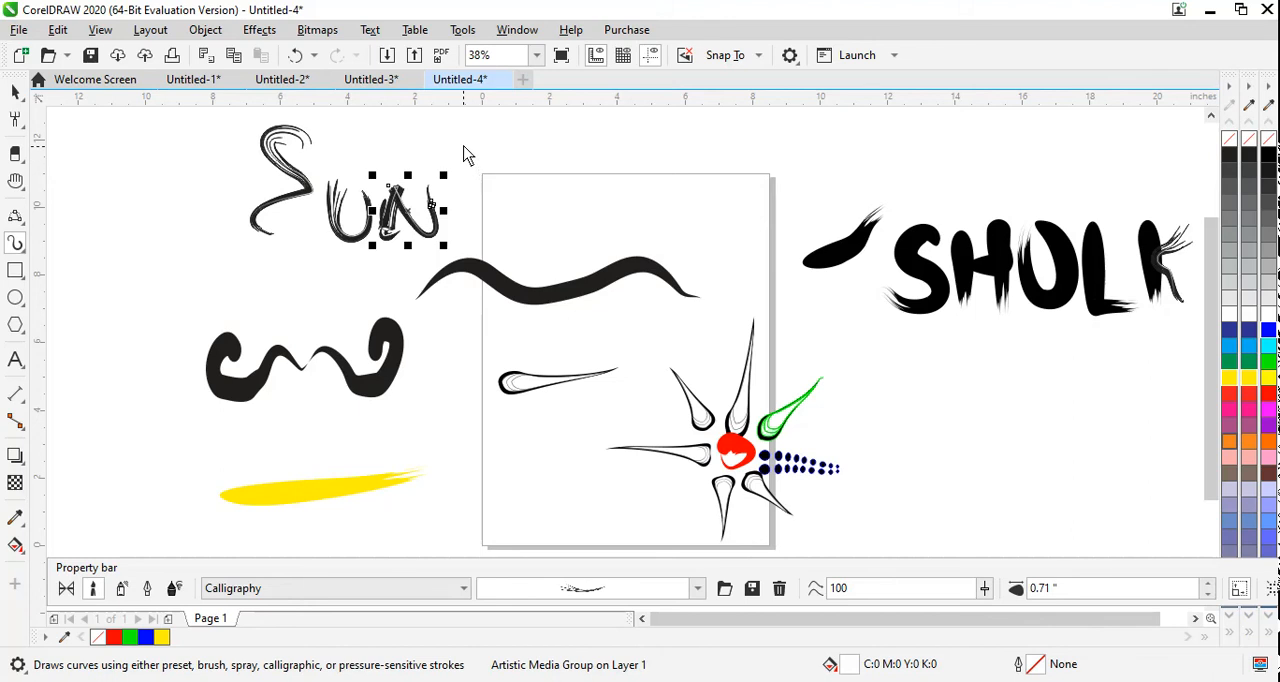
mouse_move(477, 138)
mouse_down()
mouse_move(484, 226)
mouse_move(475, 183)
mouse_move(462, 222)
mouse_move(497, 230)
mouse_up()
mouse_move(521, 187)
mouse_down()
mouse_move(511, 200)
mouse_move(548, 232)
mouse_up()
mouse_move(556, 186)
mouse_down()
mouse_move(587, 195)
mouse_move(560, 284)
mouse_up()
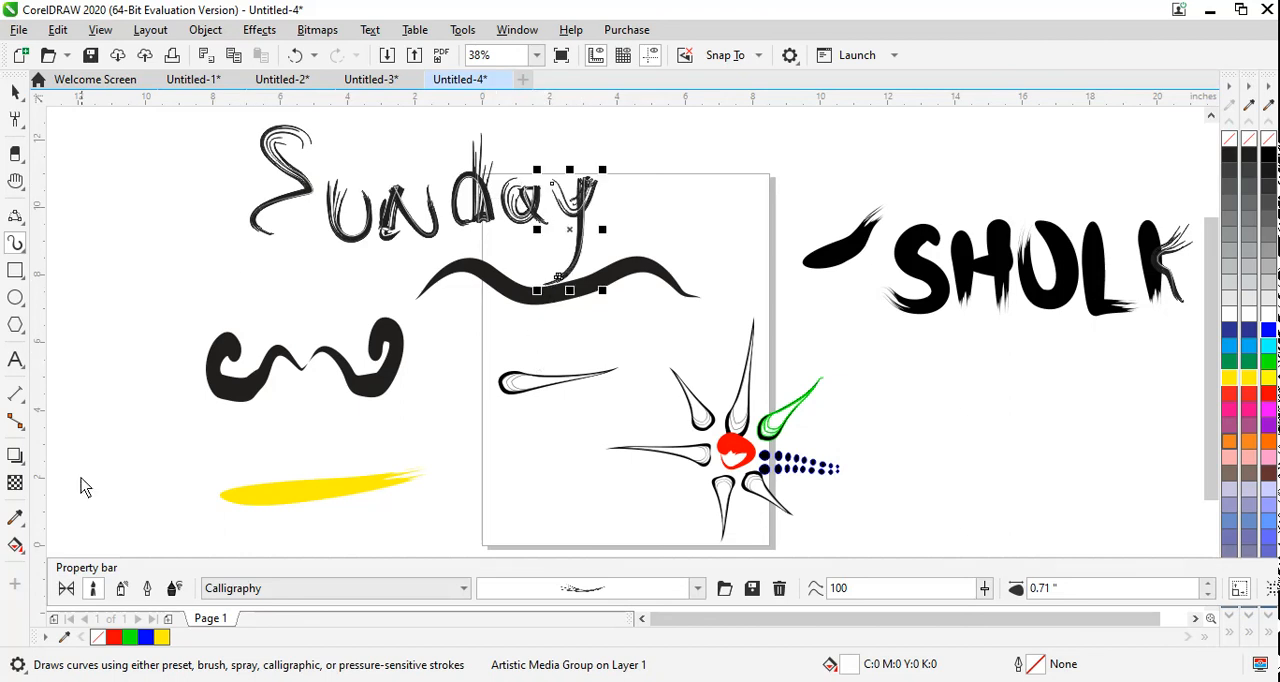
Step: Apply the thick purple Calligraphy brushstroke to the y of Sunday
click(557, 592)
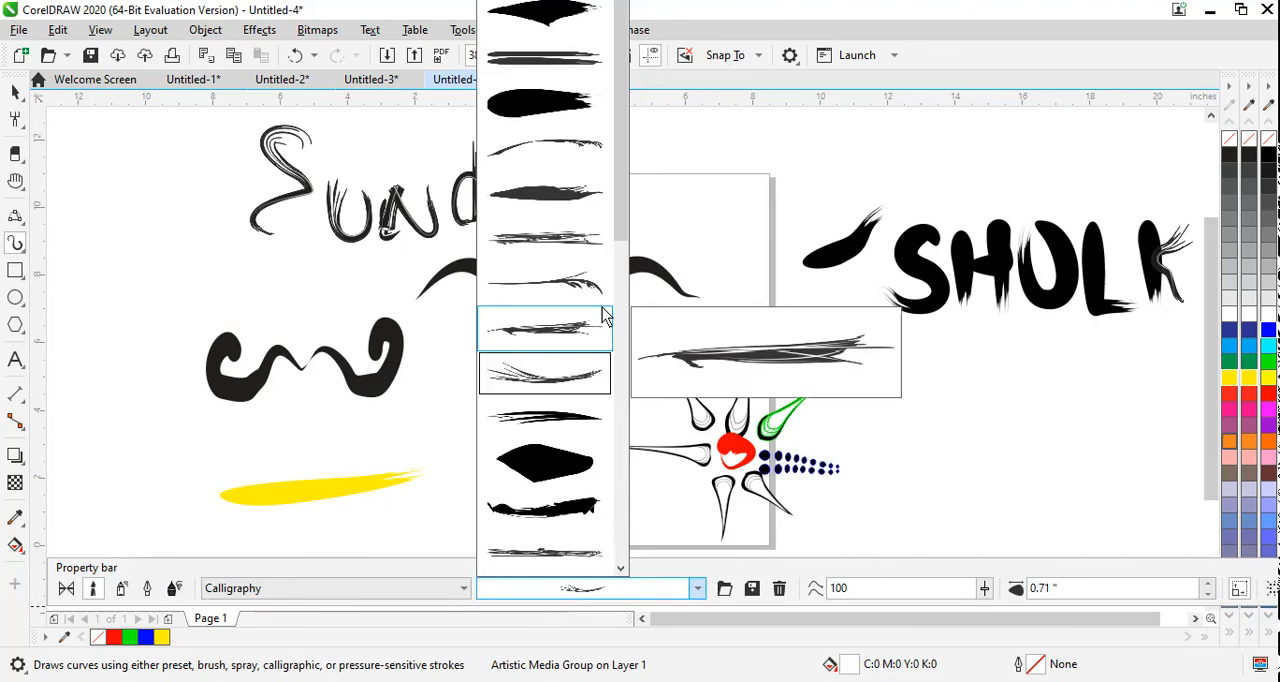
drag(618, 167, 641, 444)
click(583, 452)
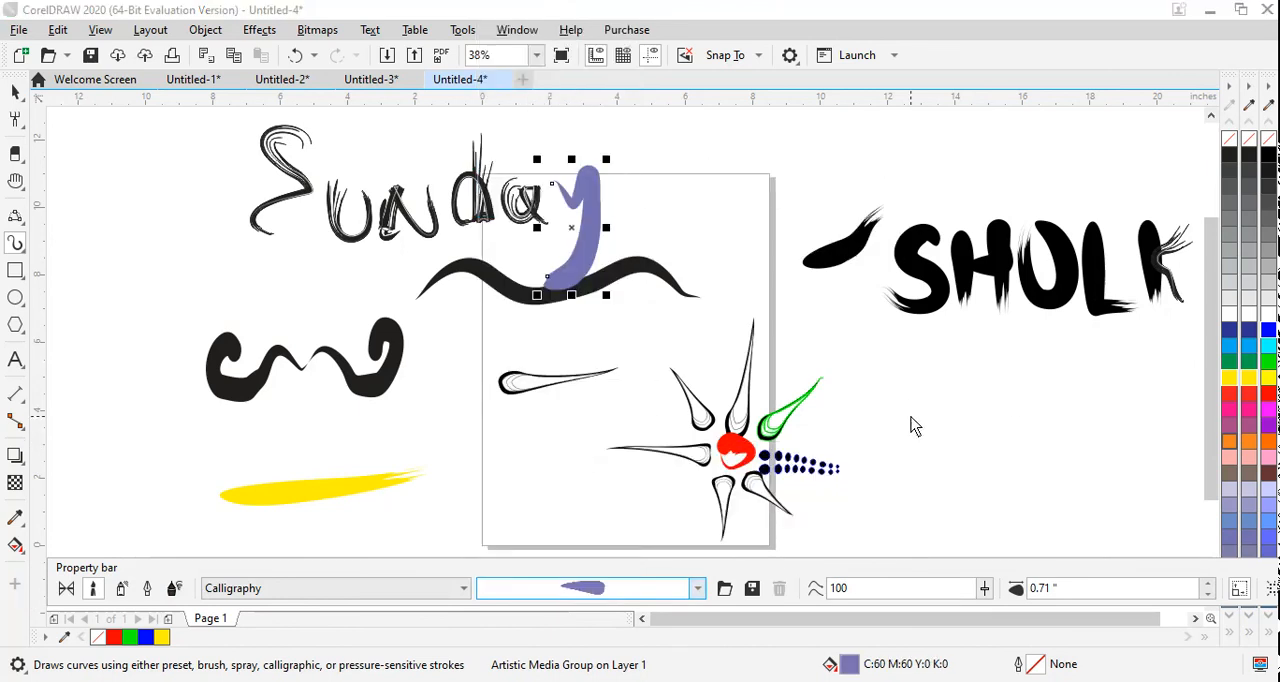
Step: Hand-letter the capitals SONI in purple below the SHOLK lettering, right of the page
click(920, 380)
drag(923, 474, 920, 474)
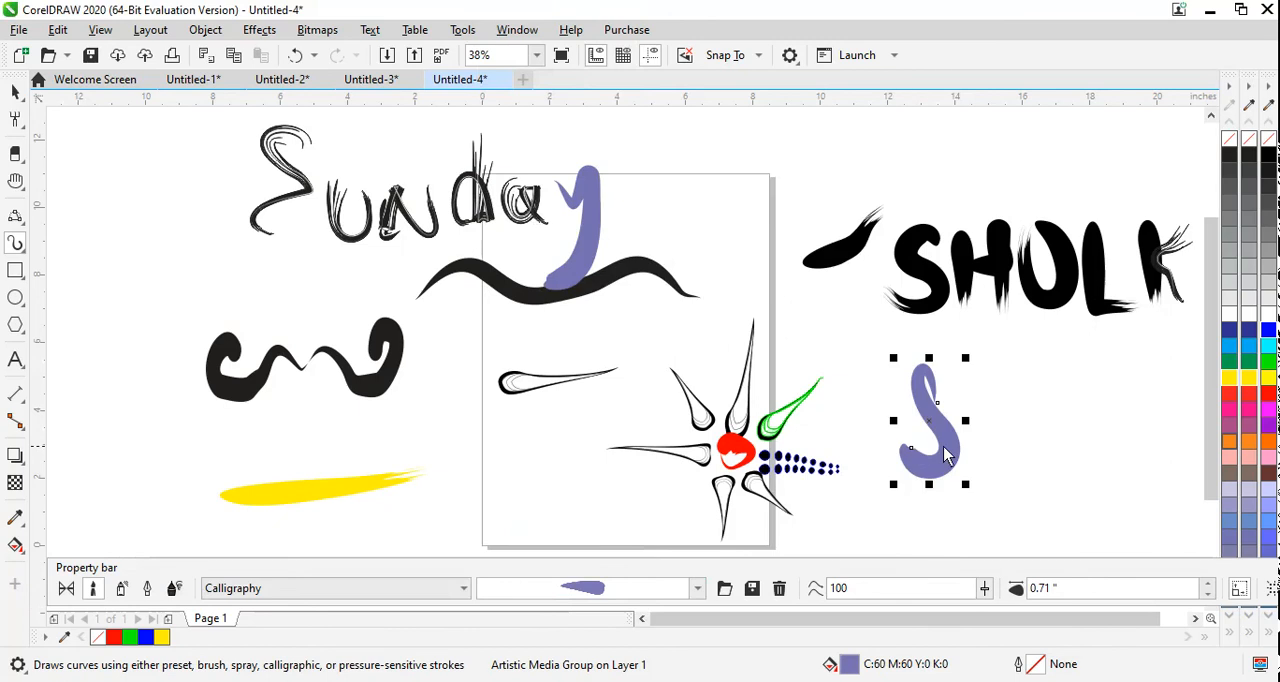
drag(972, 369, 993, 382)
mouse_move(983, 477)
mouse_down()
mouse_move(960, 386)
mouse_move(1023, 406)
mouse_move(1024, 459)
mouse_up()
mouse_move(1028, 371)
mouse_down()
mouse_move(1085, 469)
mouse_move(1073, 374)
mouse_move(1123, 396)
mouse_move(1125, 464)
mouse_move(1109, 460)
mouse_move(1146, 455)
mouse_up()
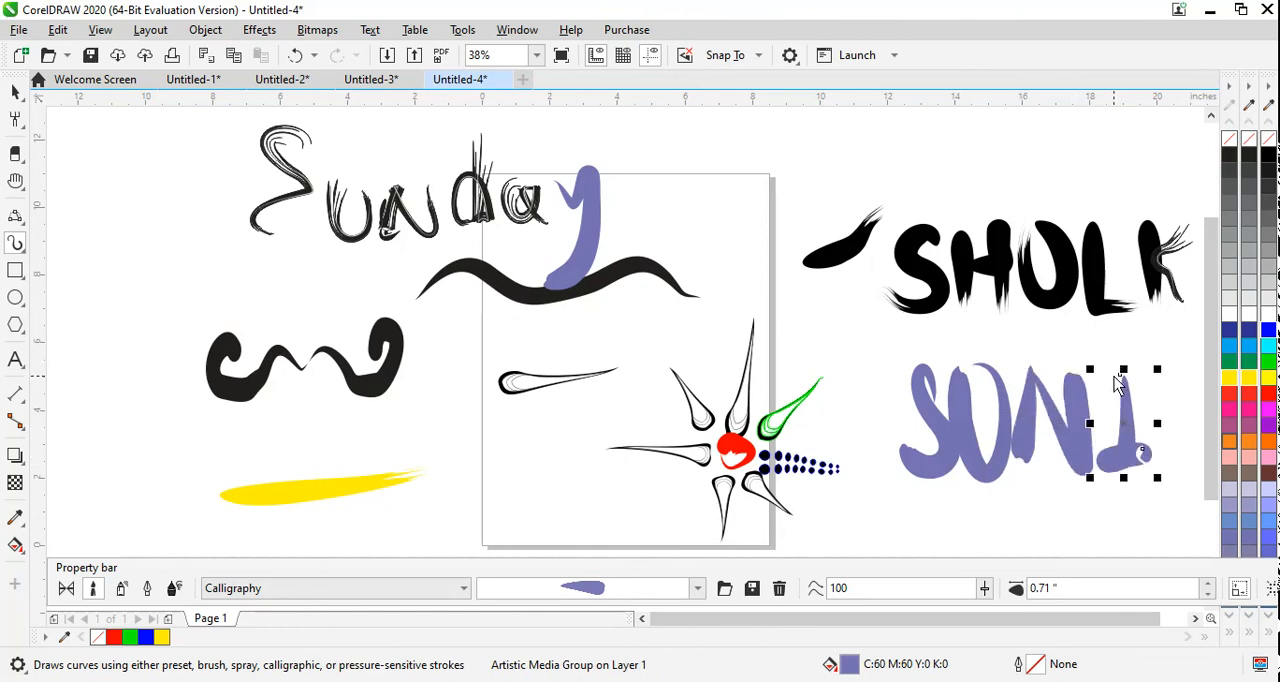
drag(1108, 385, 1140, 372)
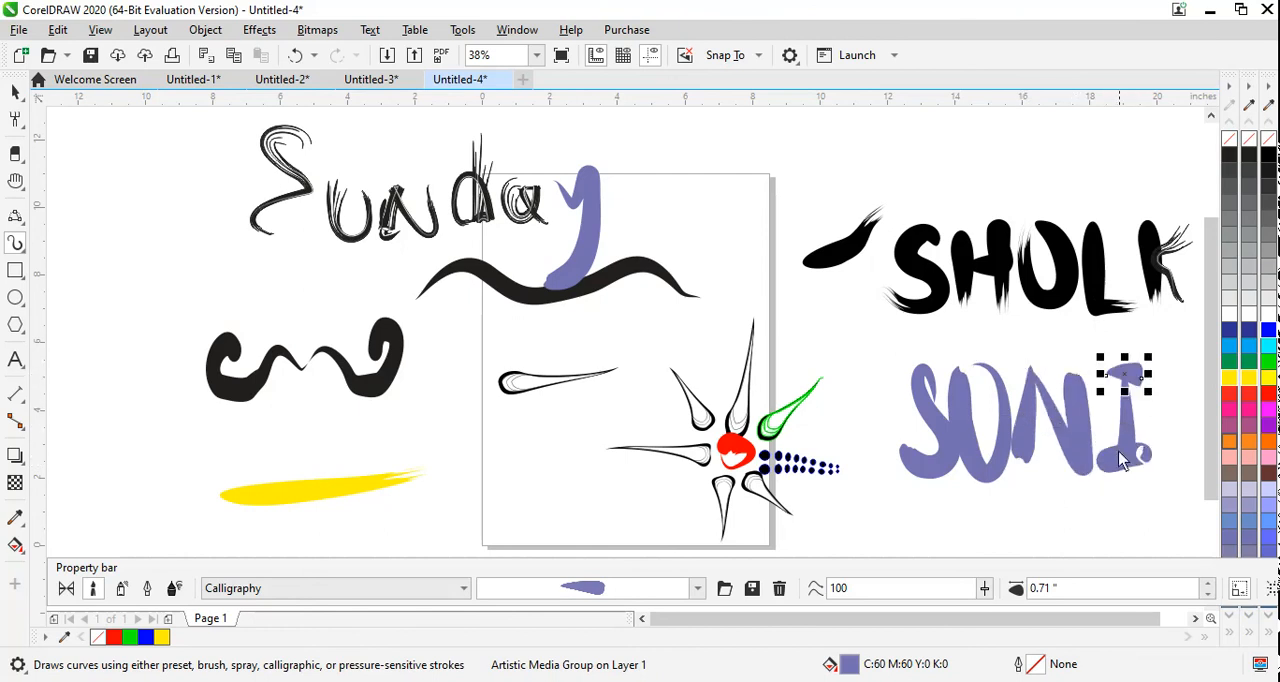
Step: Create a new document and set the Artistic Media brush to the Objects category
click(20, 55)
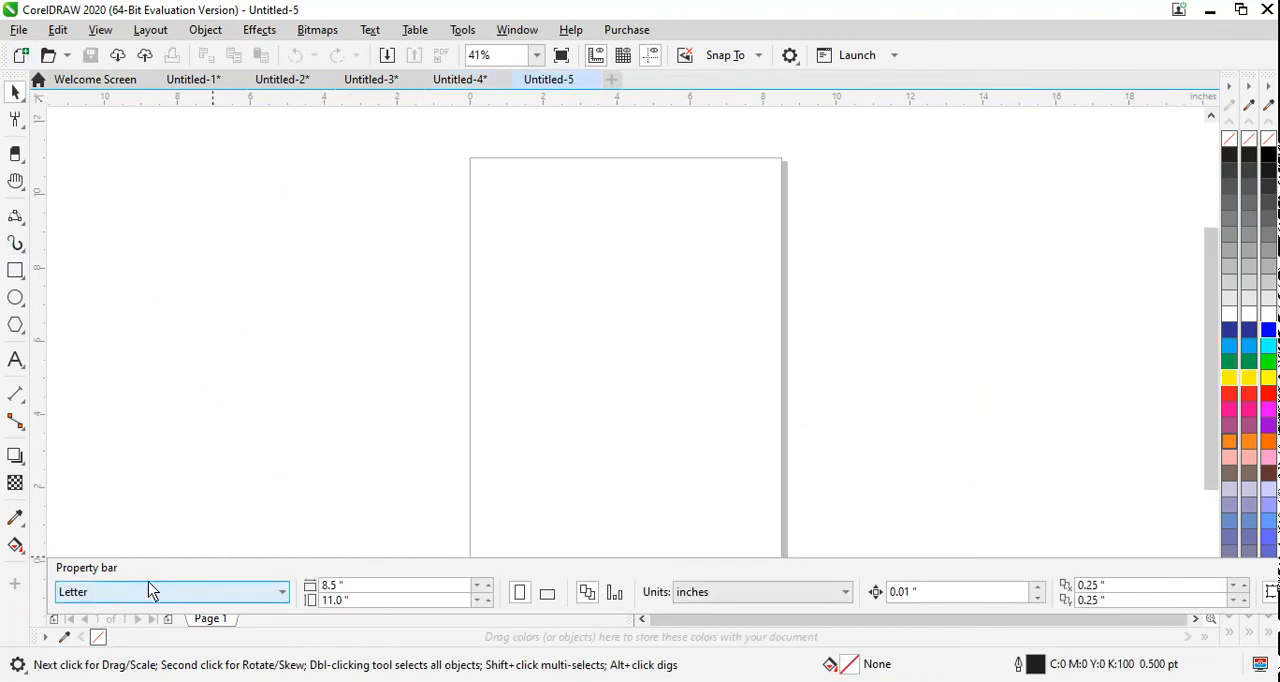
click(15, 243)
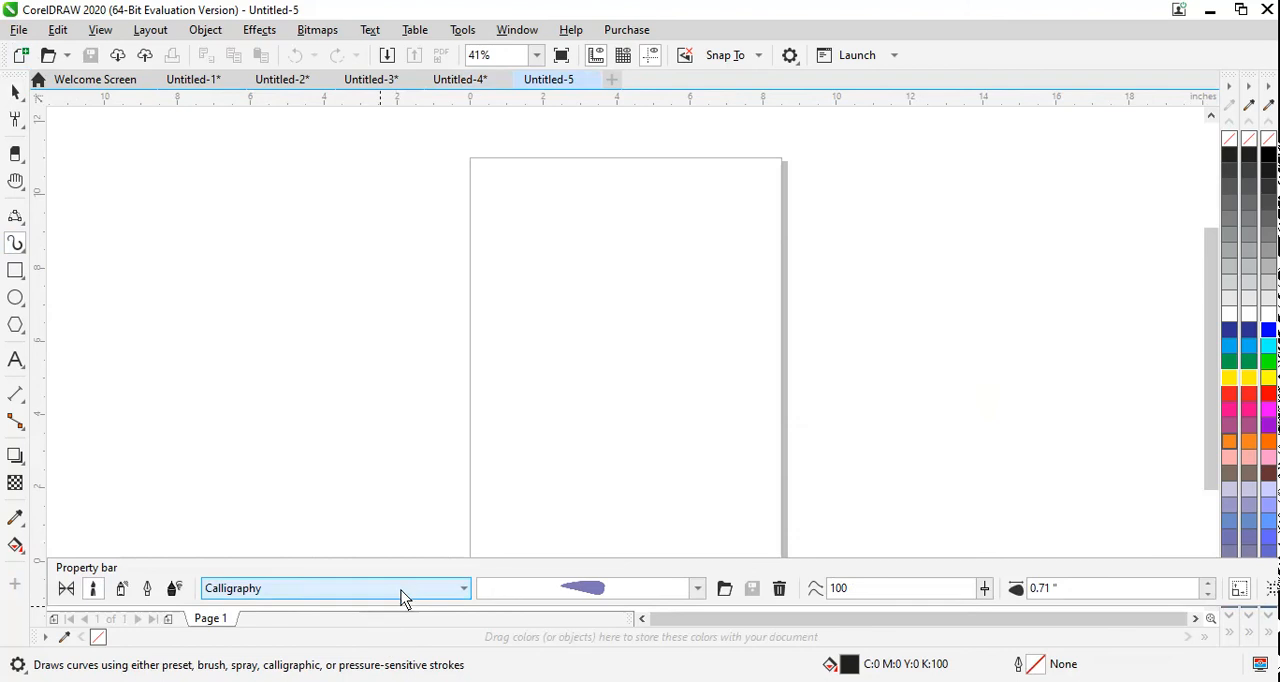
click(401, 595)
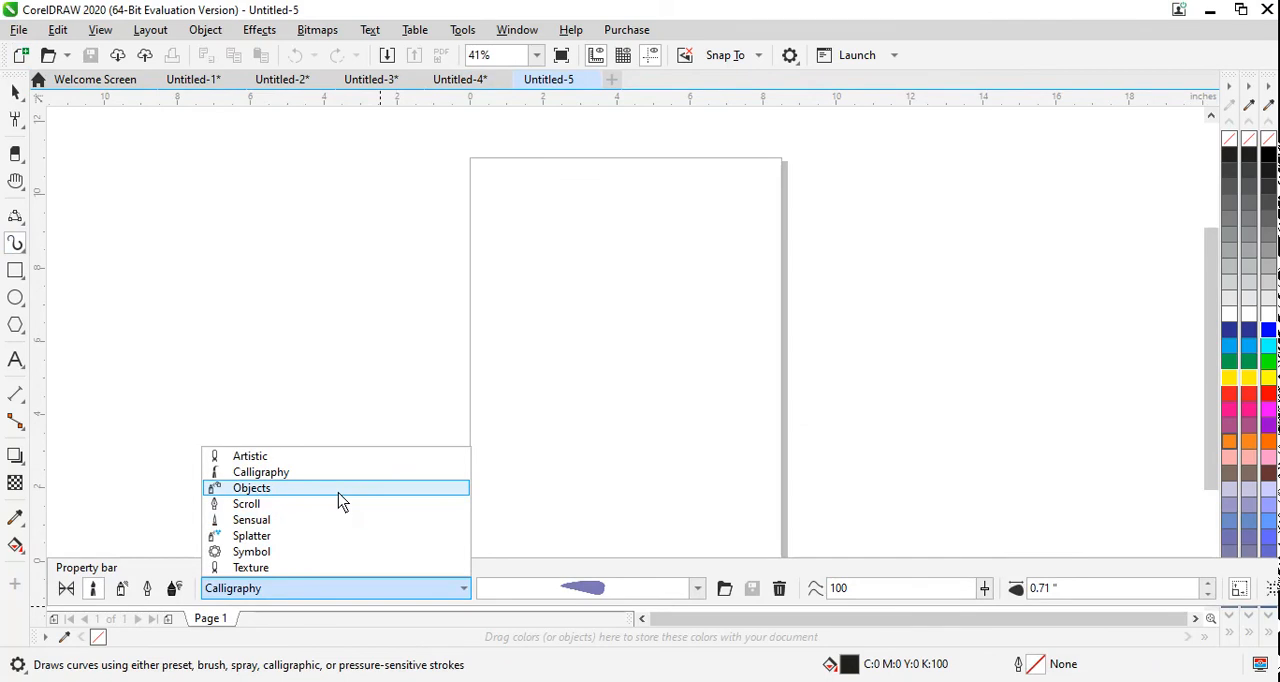
click(340, 488)
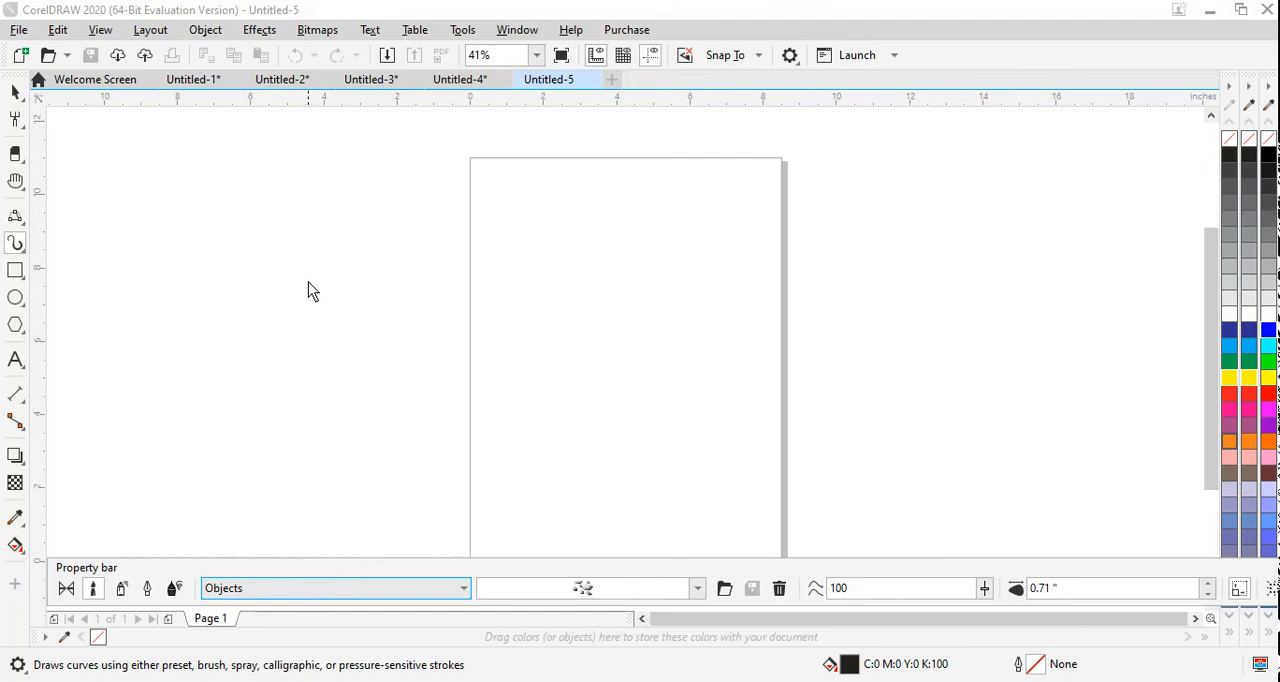
click(355, 590)
click(355, 590)
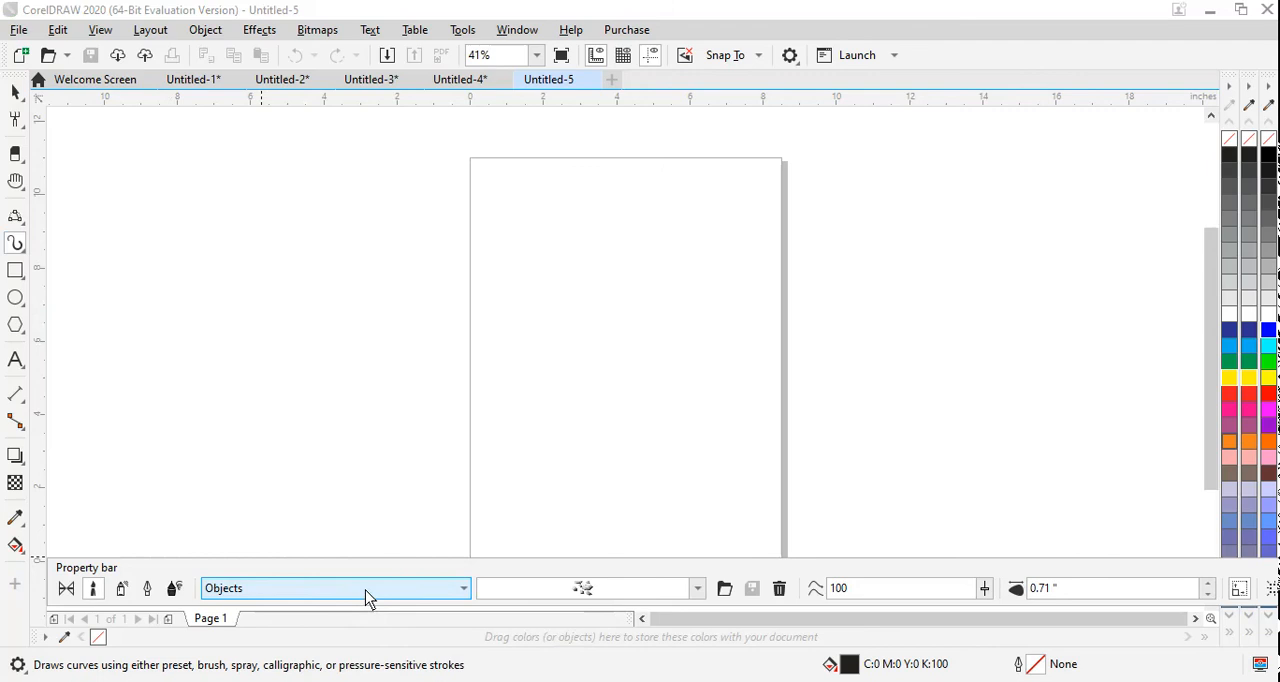
Step: Choose the glass marbles brushstroke and draw a stroke about 8.4 in long across the page's upper part and a short vertical one below
click(697, 590)
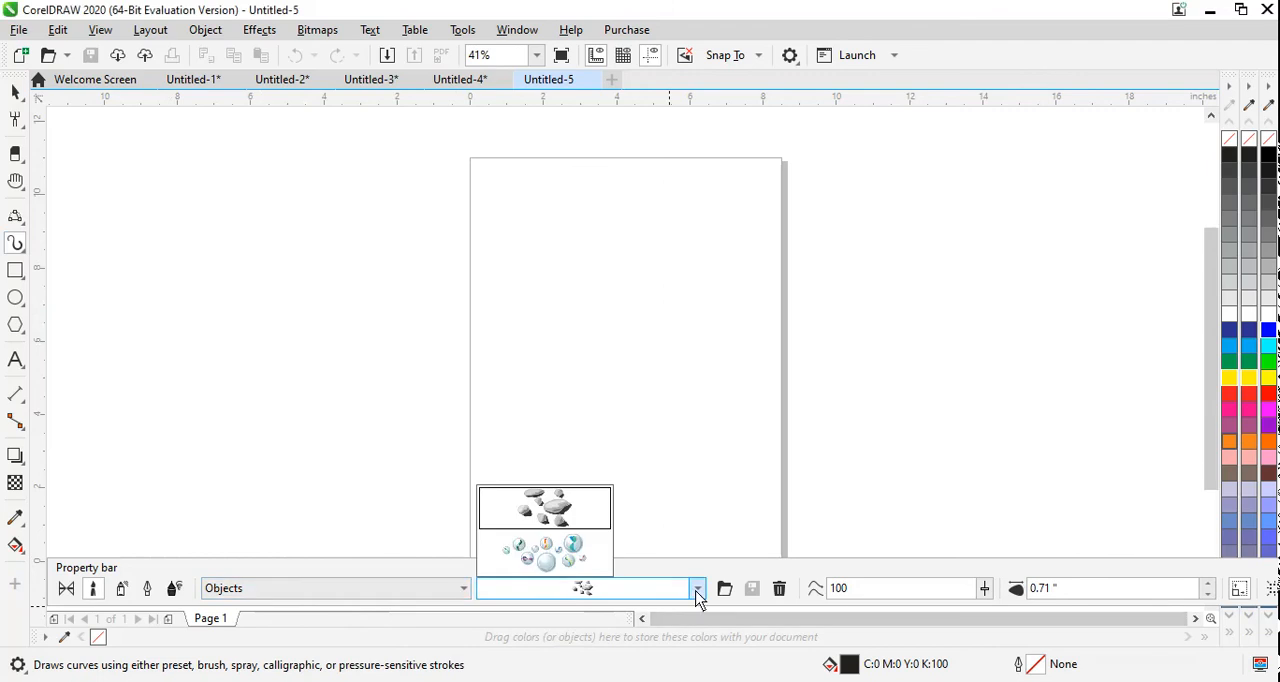
click(576, 550)
drag(445, 209, 752, 207)
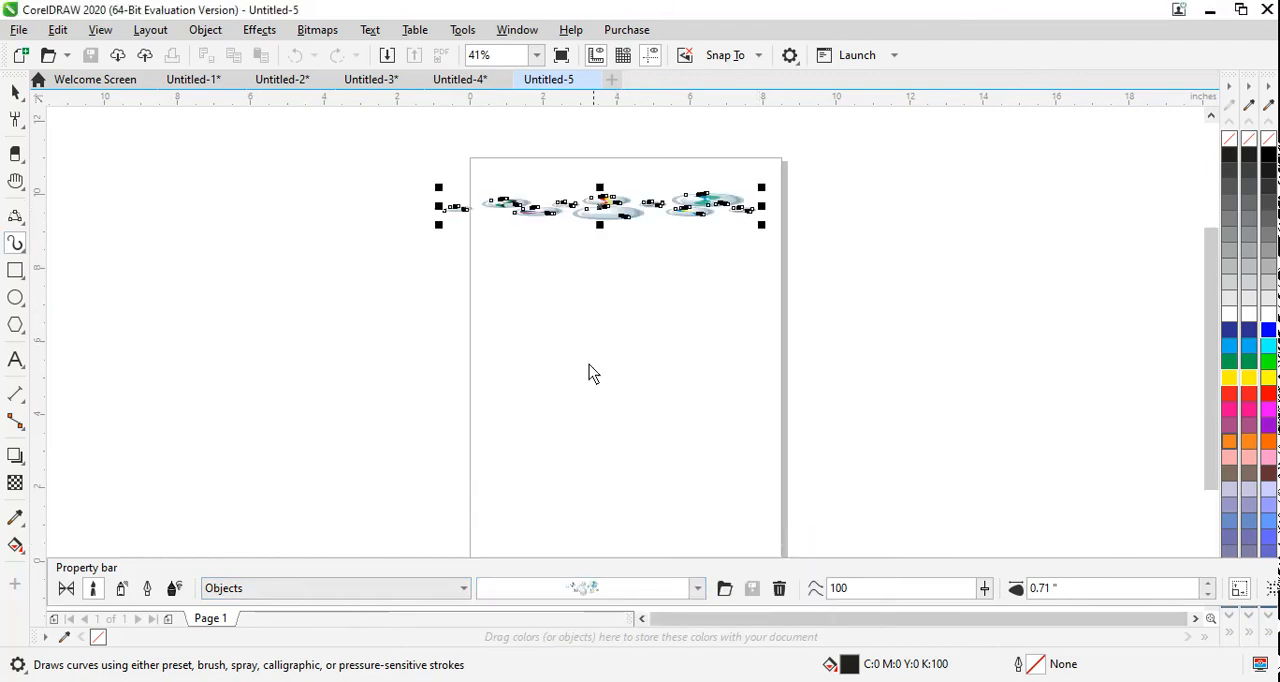
drag(551, 288, 558, 331)
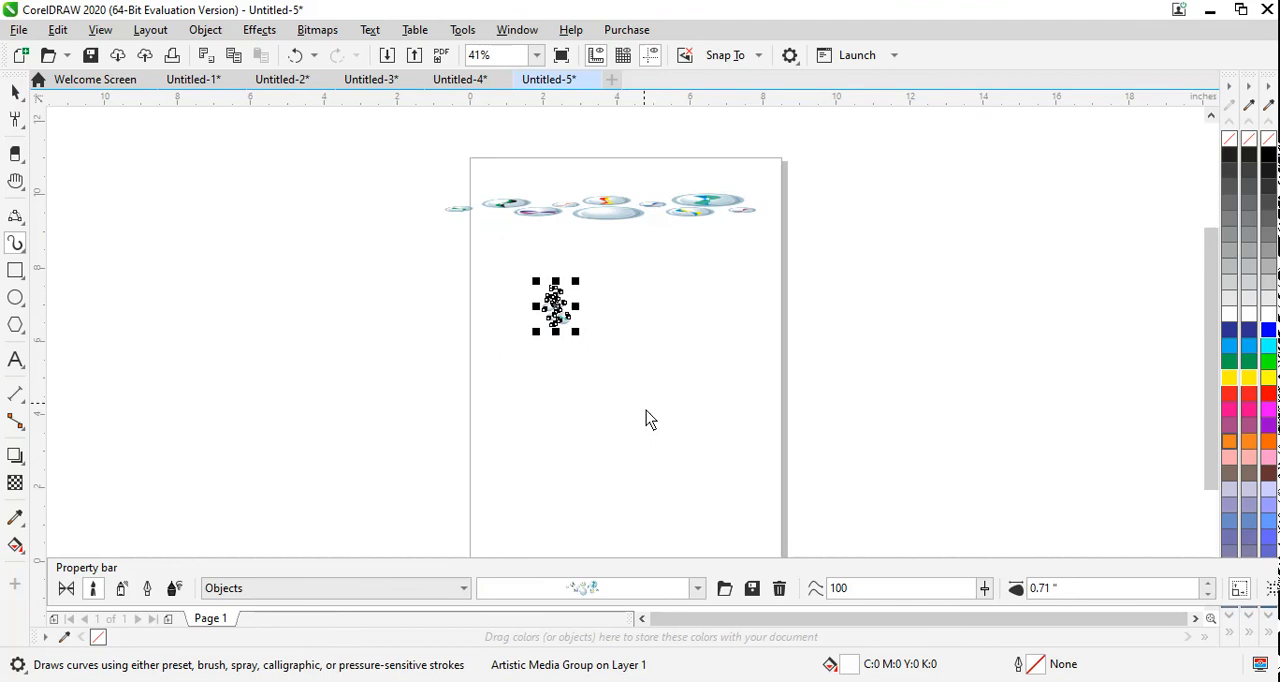
Step: Apply the grey pebbles brushstroke to the short stroke and draw two more curved pebble strokes in the lower half of the page
click(697, 590)
click(590, 510)
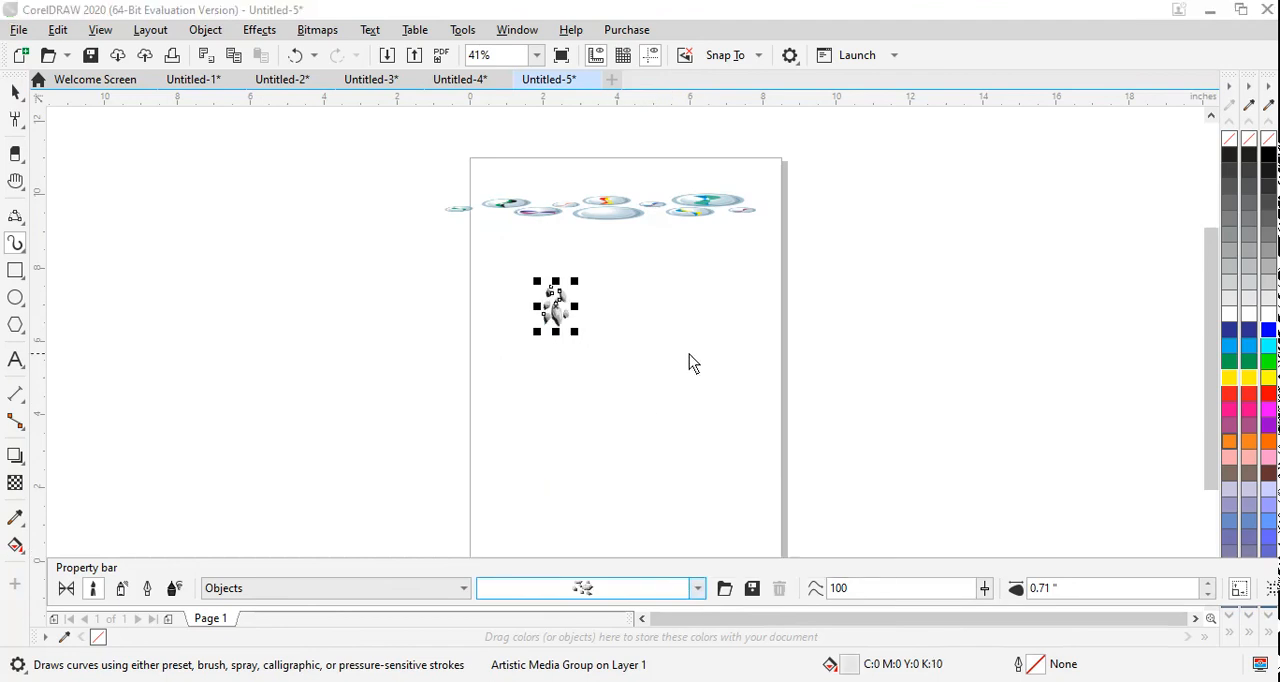
mouse_move(689, 354)
mouse_down()
mouse_move(733, 397)
mouse_move(729, 432)
mouse_up()
drag(580, 433, 604, 496)
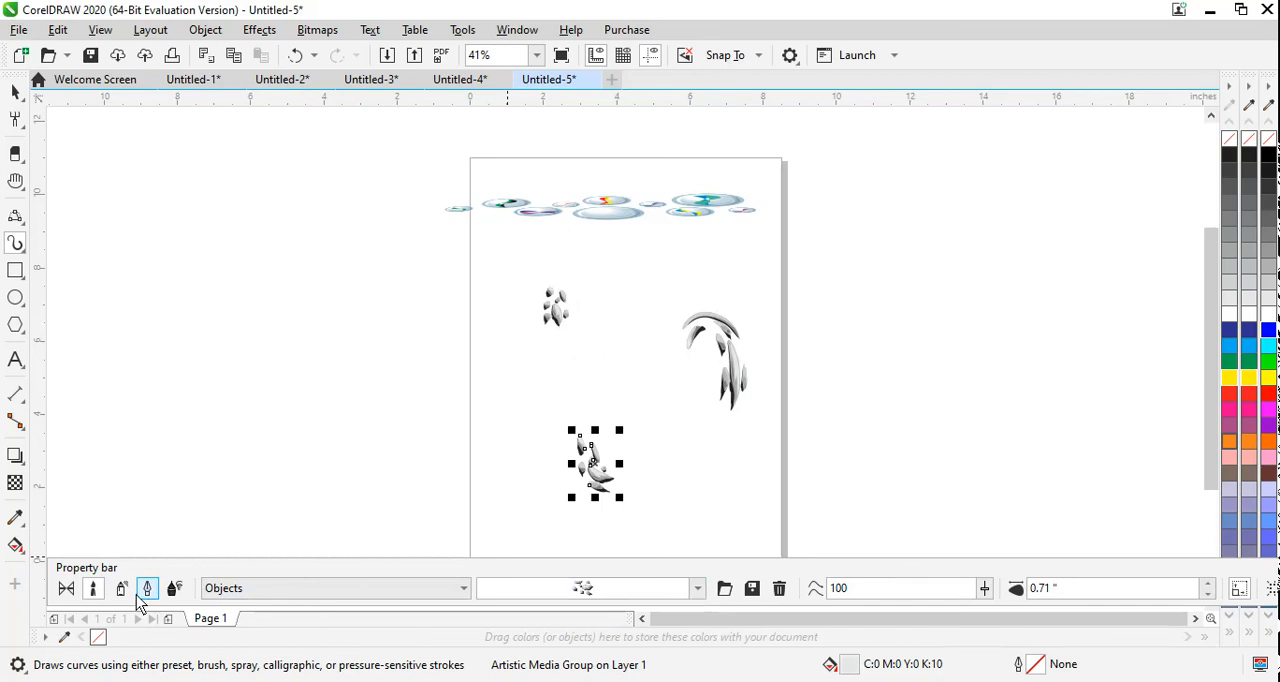
Step: Switch to the Scroll brush category and apply its slanted, tapering multi-line brushstroke to the lowest pebble stroke
click(464, 592)
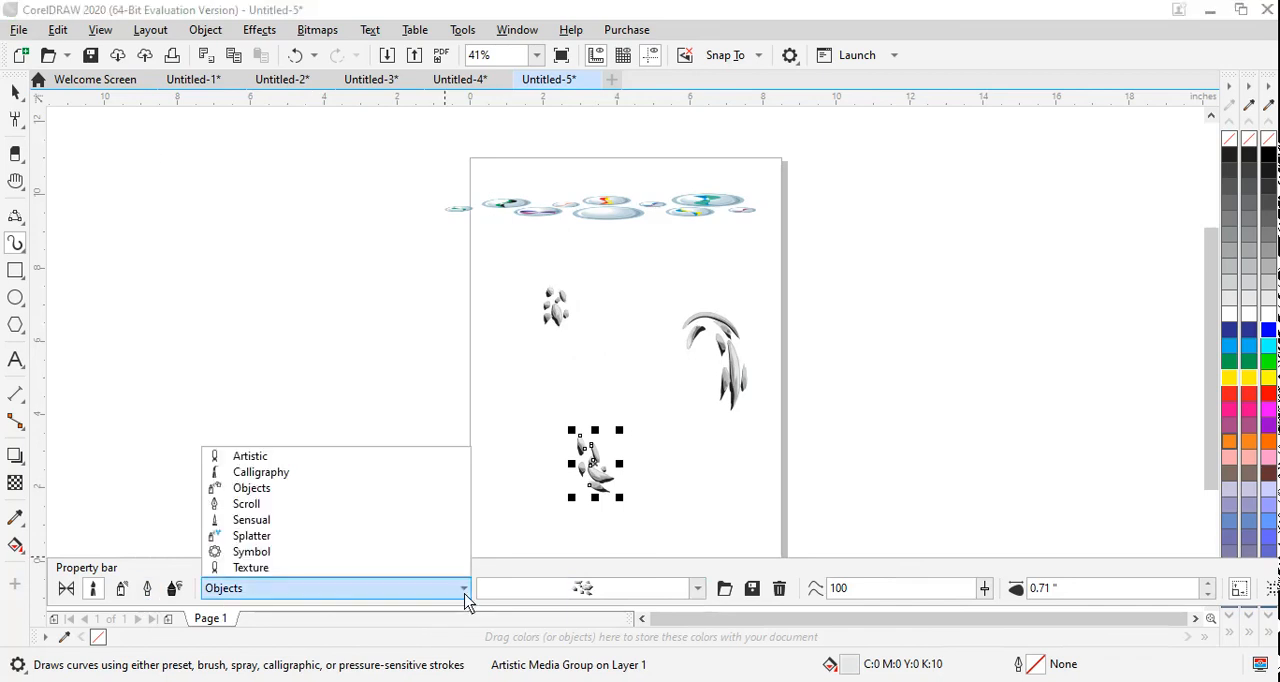
click(305, 505)
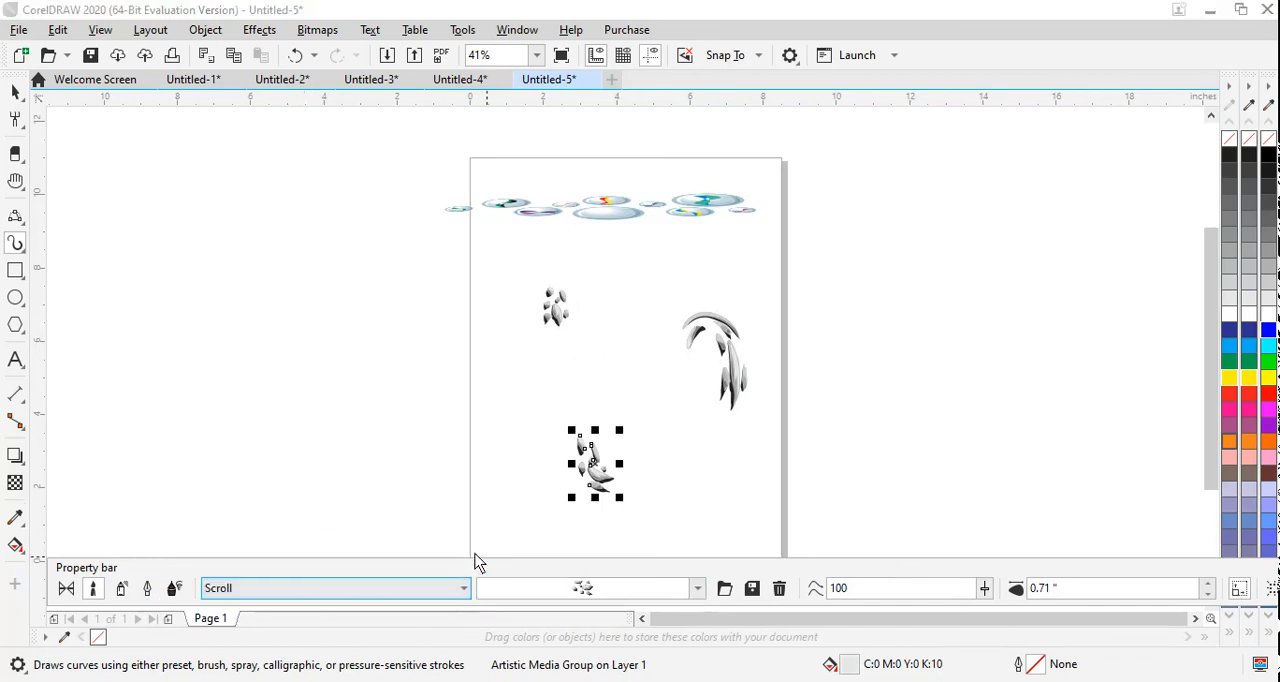
click(697, 588)
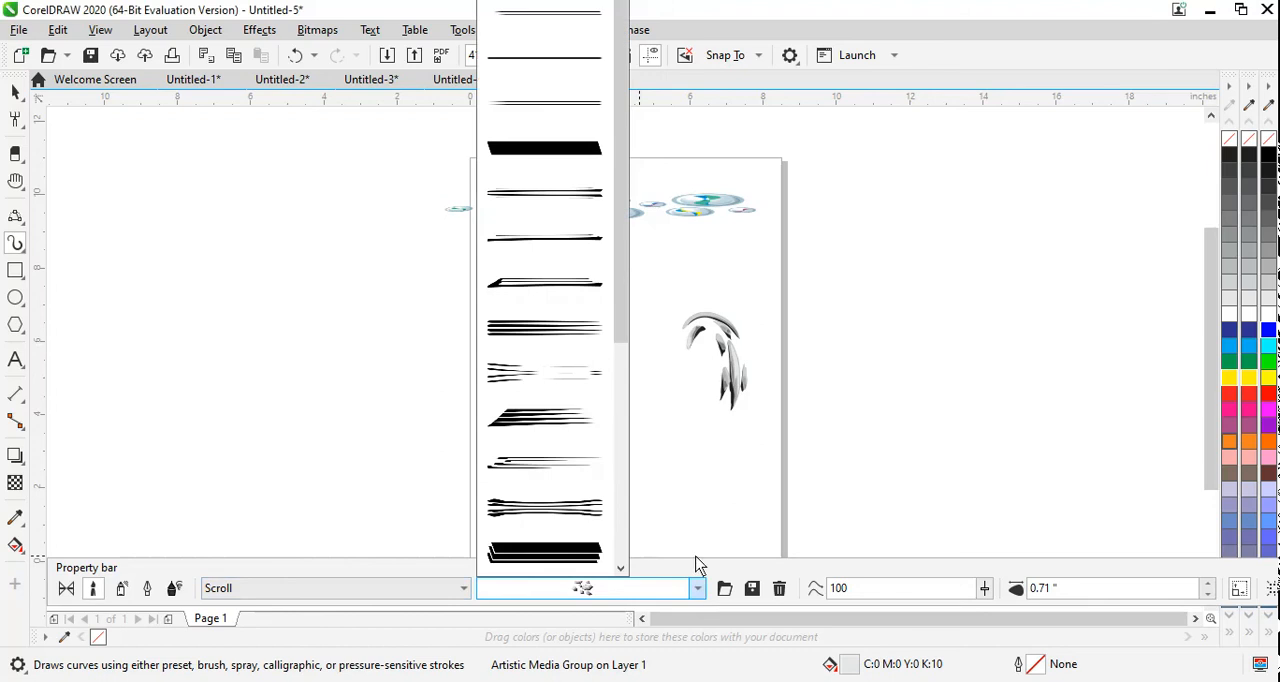
click(549, 425)
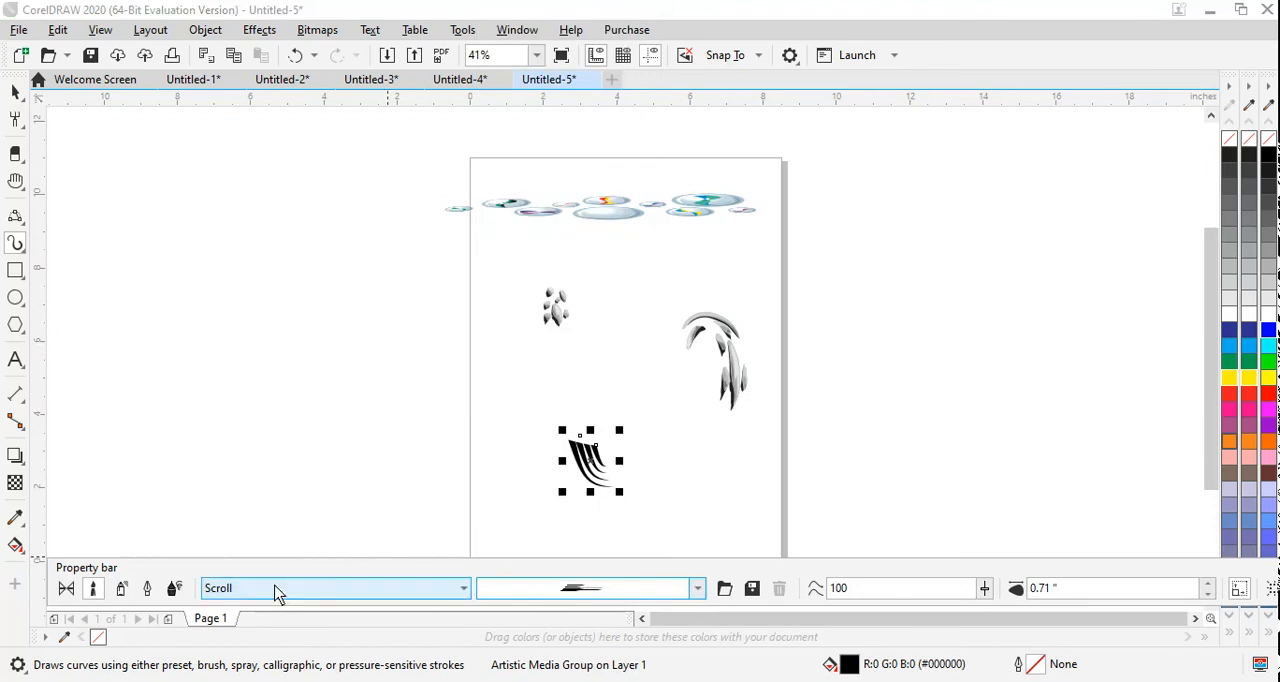
Step: Draw four curved multi-line strokes arranged like a pinwheel left of the page
mouse_move(305, 288)
mouse_down()
mouse_move(297, 333)
mouse_move(386, 344)
mouse_up()
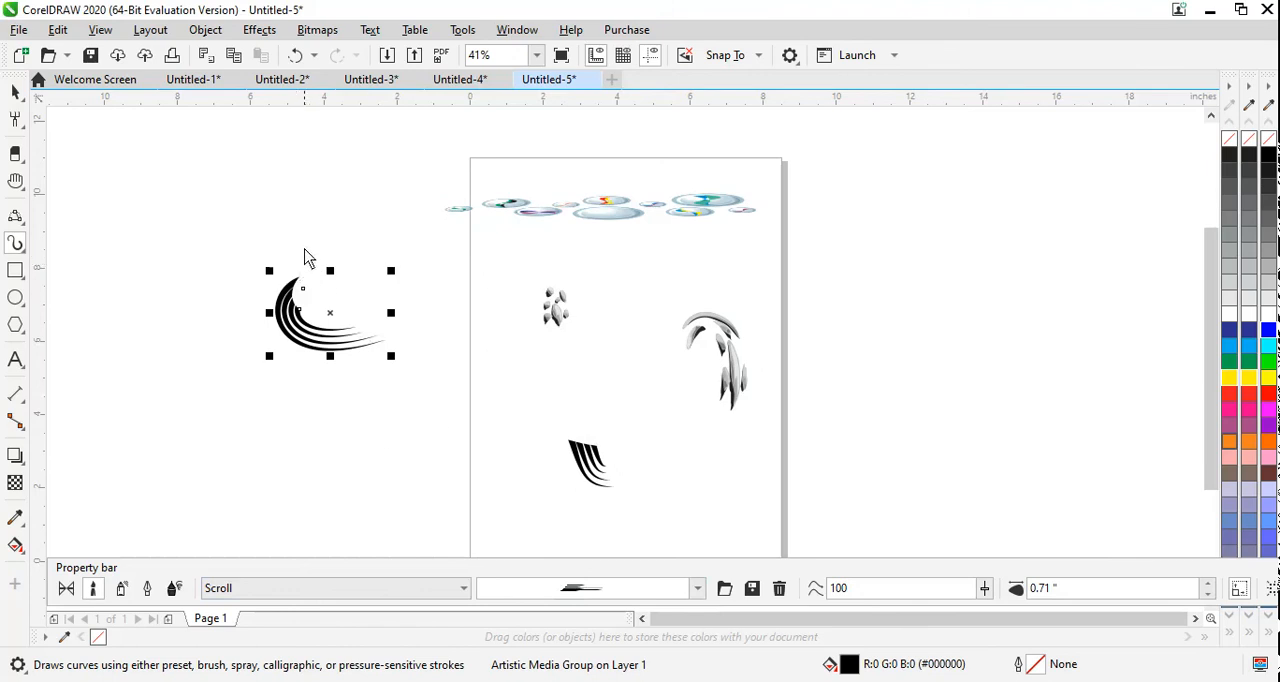
mouse_move(314, 242)
mouse_down()
mouse_move(248, 254)
mouse_move(248, 306)
mouse_up()
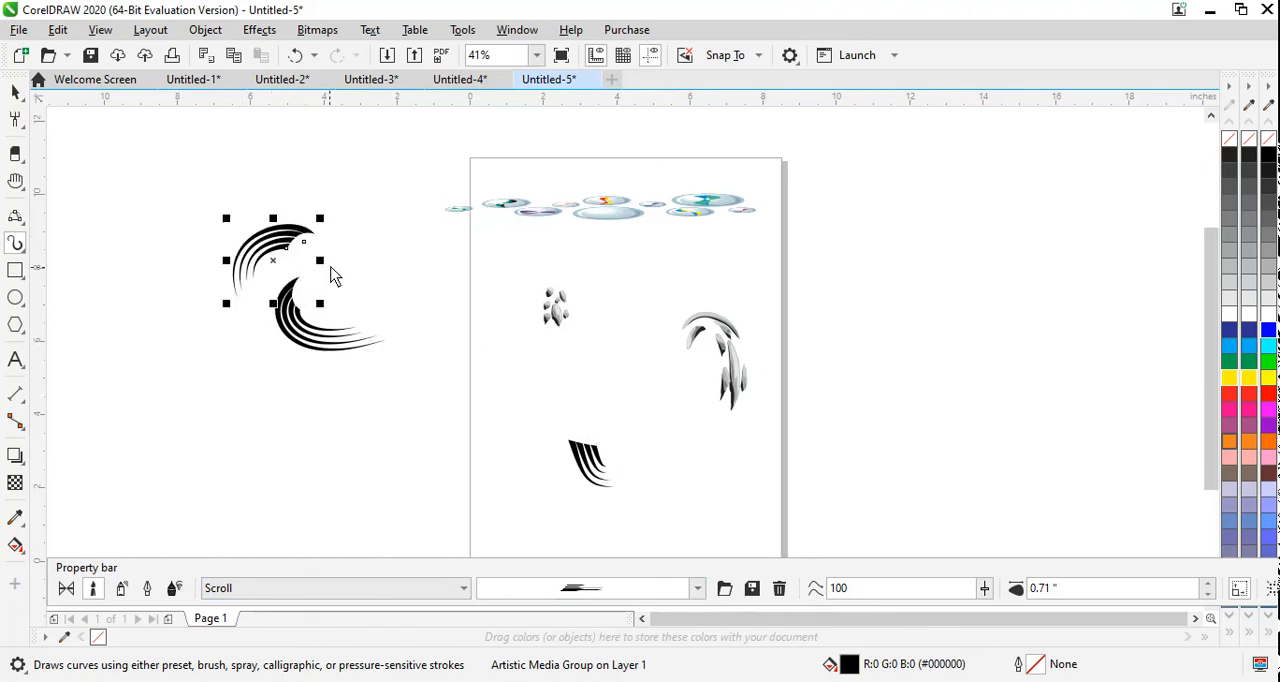
drag(347, 260, 349, 258)
drag(358, 207, 338, 180)
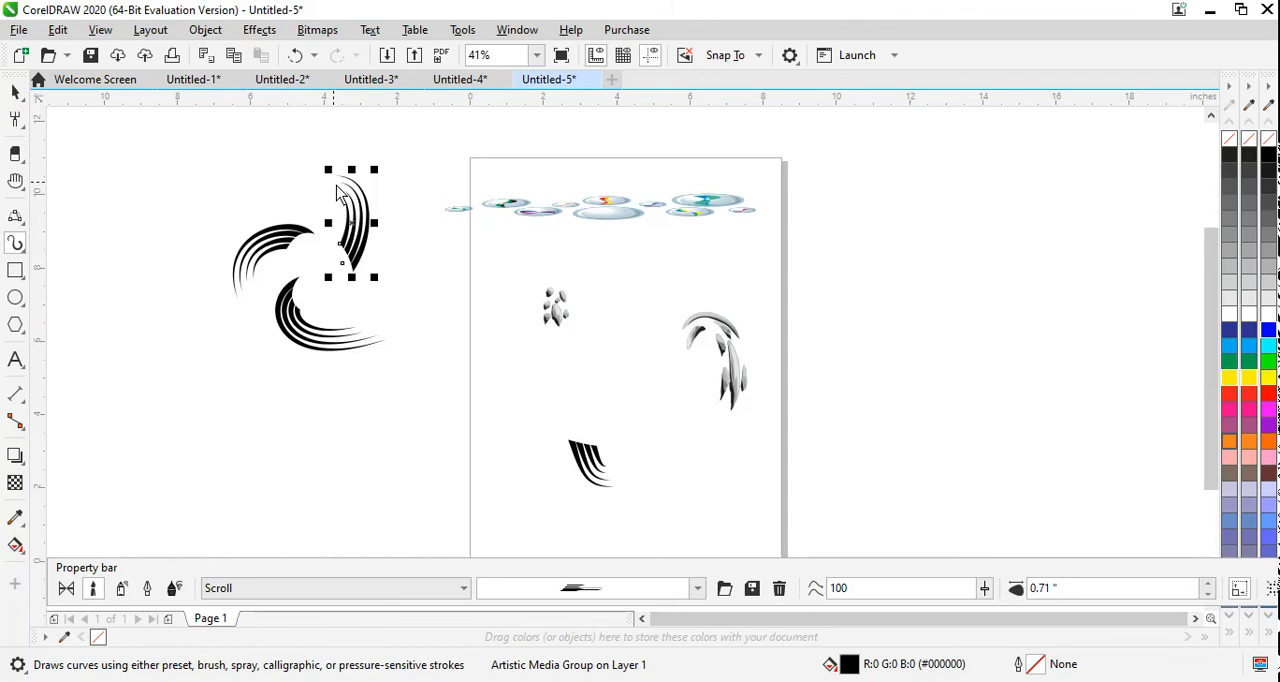
mouse_move(345, 296)
mouse_down()
mouse_move(366, 314)
mouse_move(436, 272)
mouse_up()
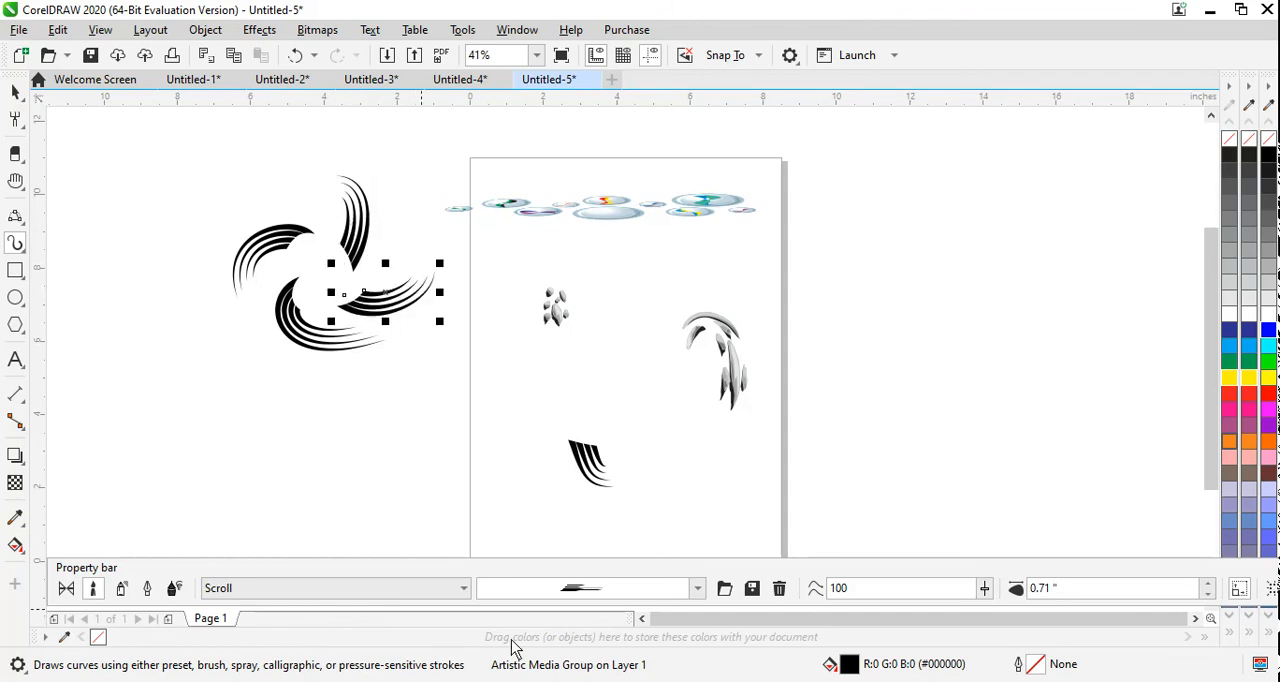
Step: Apply the broken multi-line Scroll brushstroke to the last pinwheel arm and draw two long, gently rising strokes below the pinwheel
click(621, 590)
drag(620, 234, 617, 506)
click(569, 335)
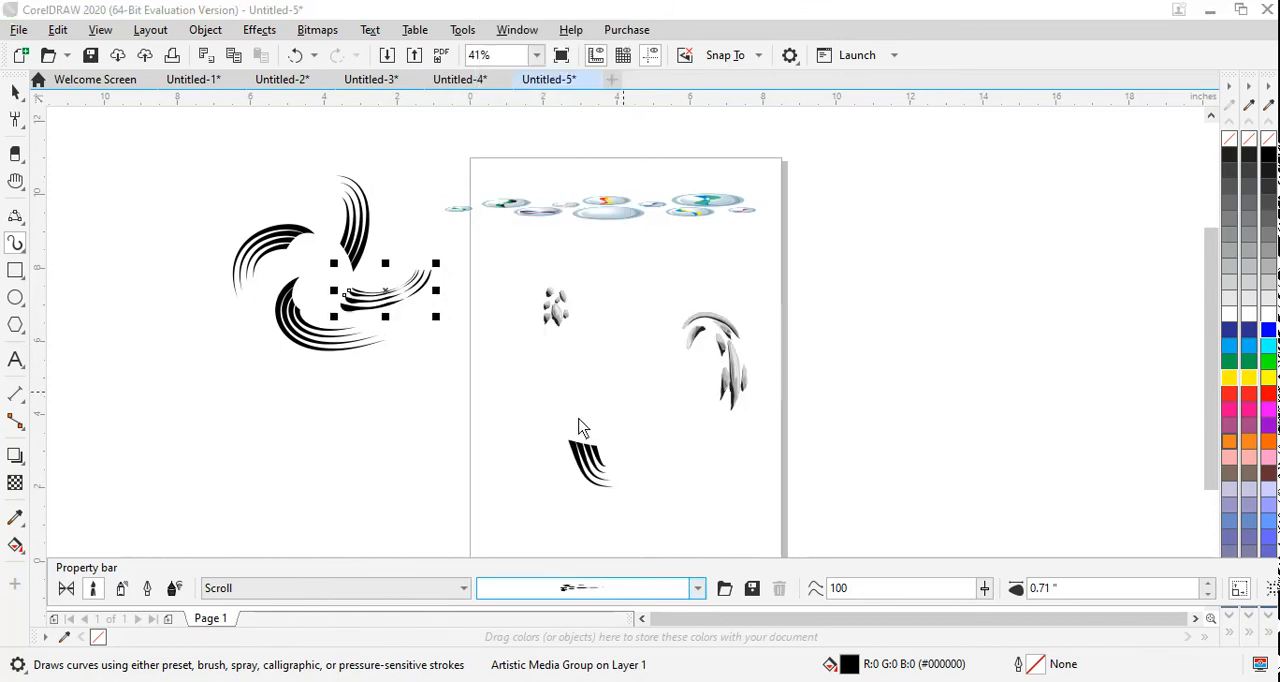
drag(225, 443, 447, 412)
drag(262, 490, 457, 447)
Step: Draw two tall S-shaped strokes side by side right of the page with the same Scroll brushstroke
click(313, 588)
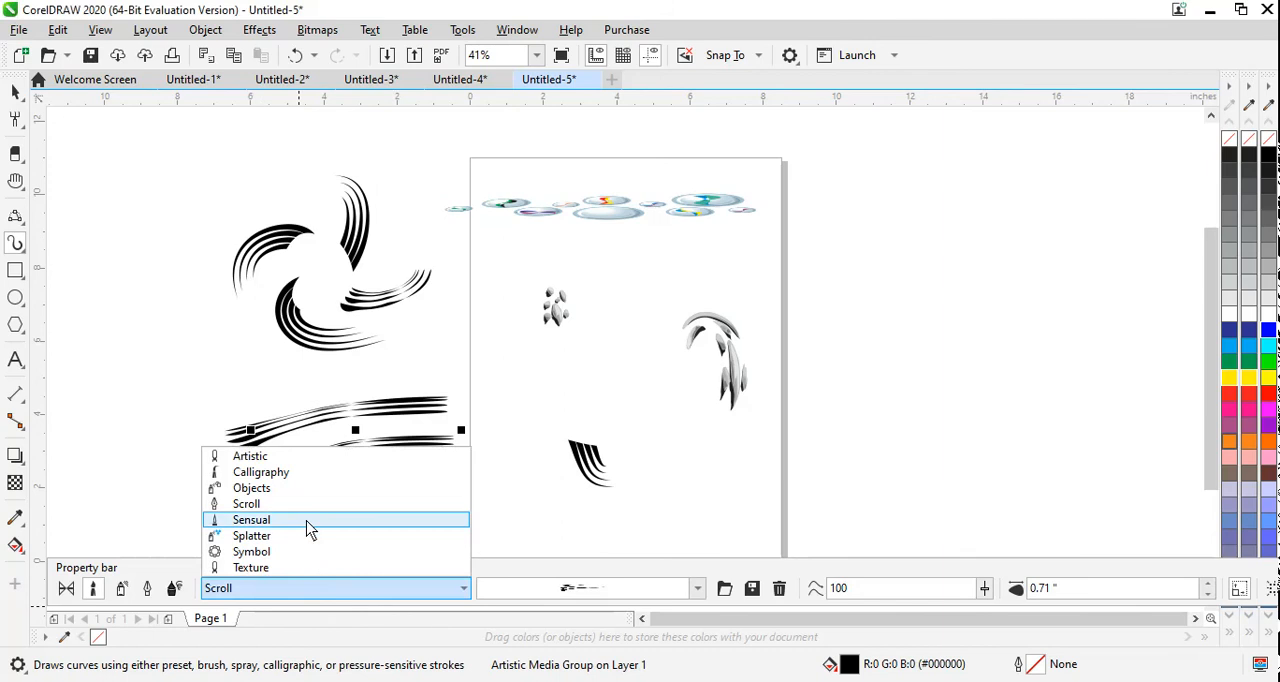
click(310, 530)
drag(877, 268, 880, 441)
mouse_move(963, 246)
mouse_down()
mouse_move(931, 332)
mouse_move(946, 430)
mouse_up()
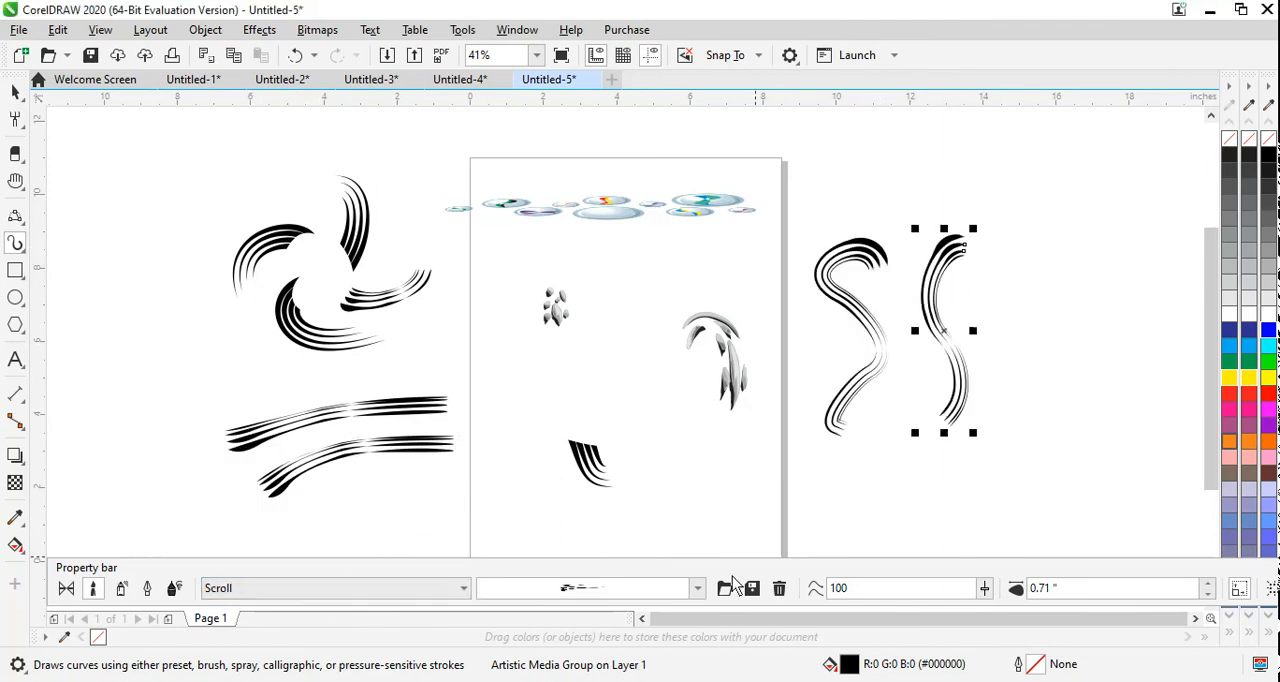
Step: Switch to the Sensual category, apply a solid tapering brushstroke to the outer S-shaped stroke, and draw a stroke about 5.5 in long across the page's edge
click(697, 588)
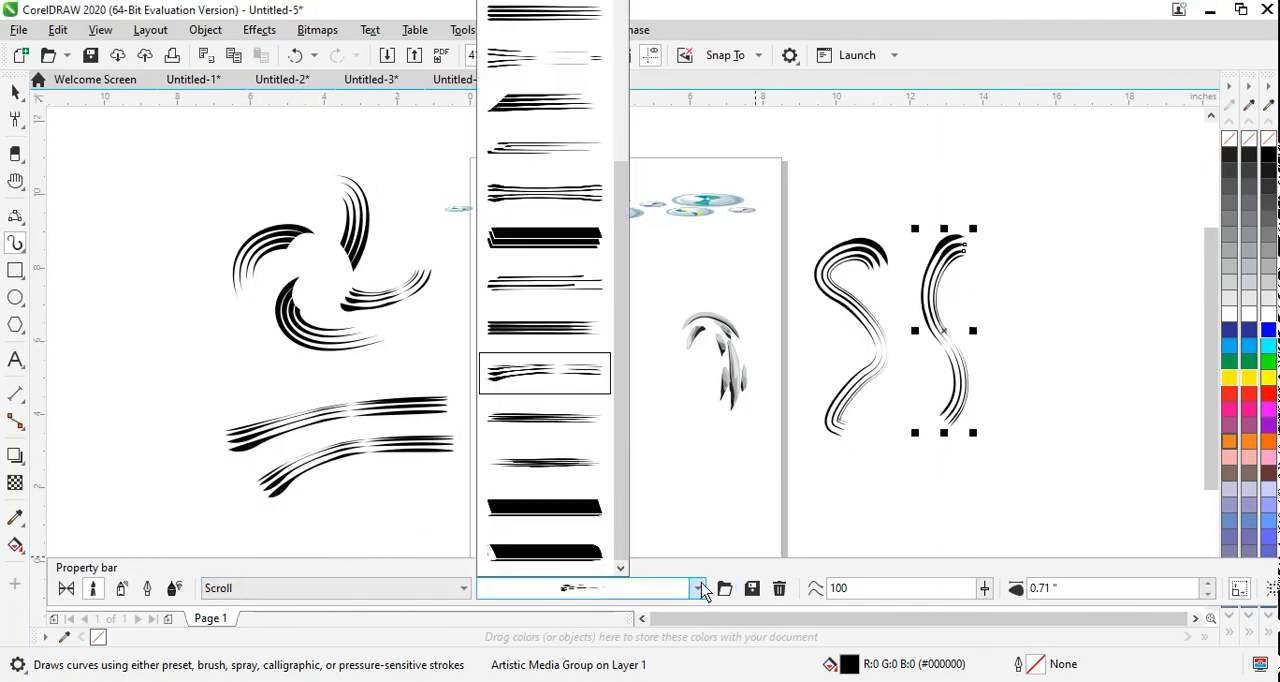
click(329, 588)
click(331, 590)
click(306, 520)
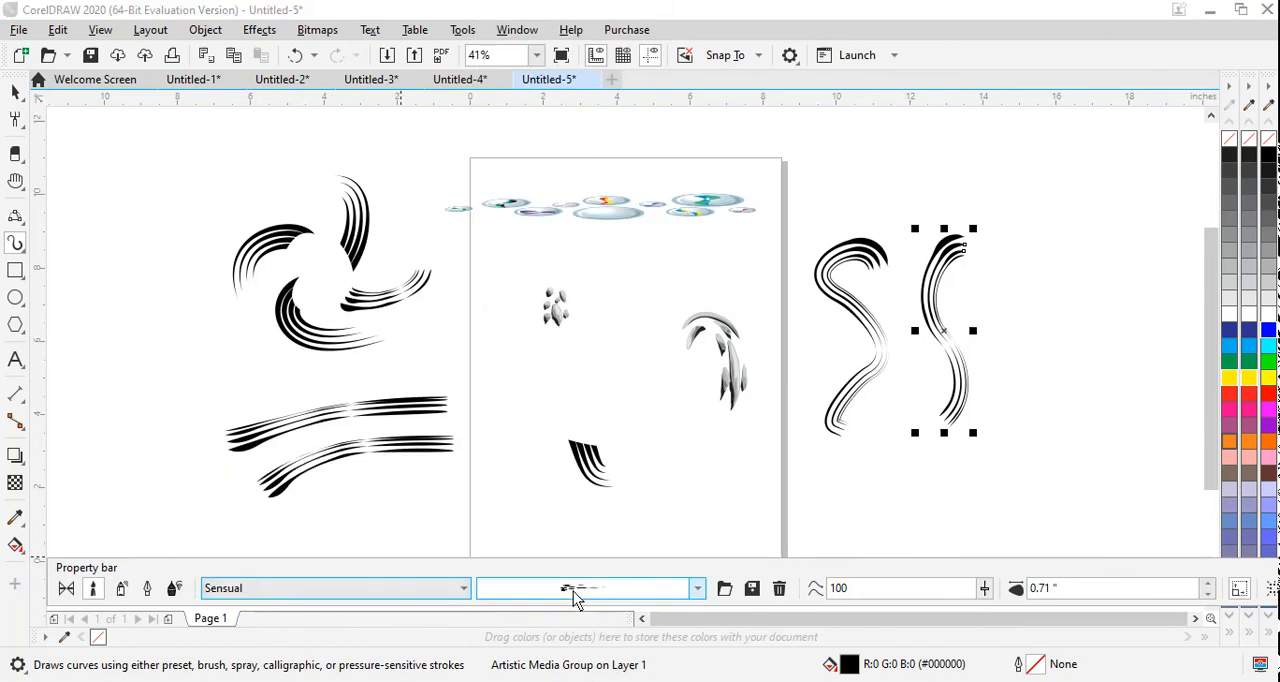
click(576, 590)
drag(618, 141, 623, 480)
click(525, 418)
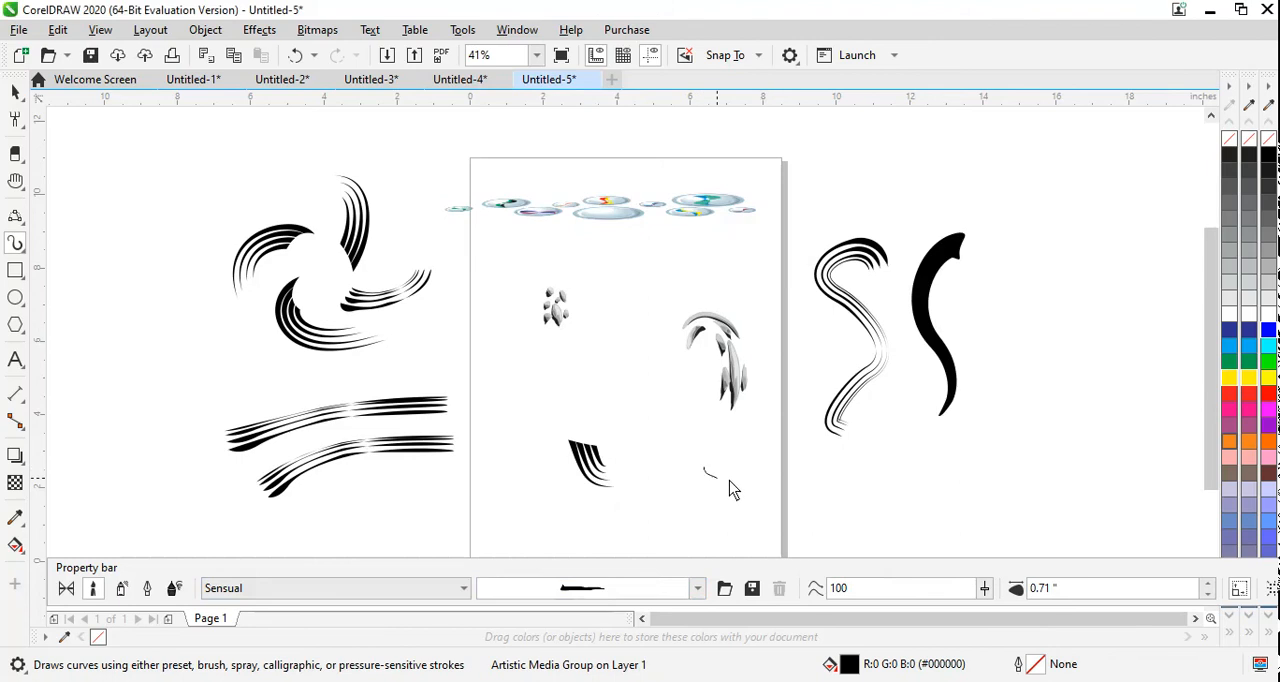
drag(700, 476, 900, 463)
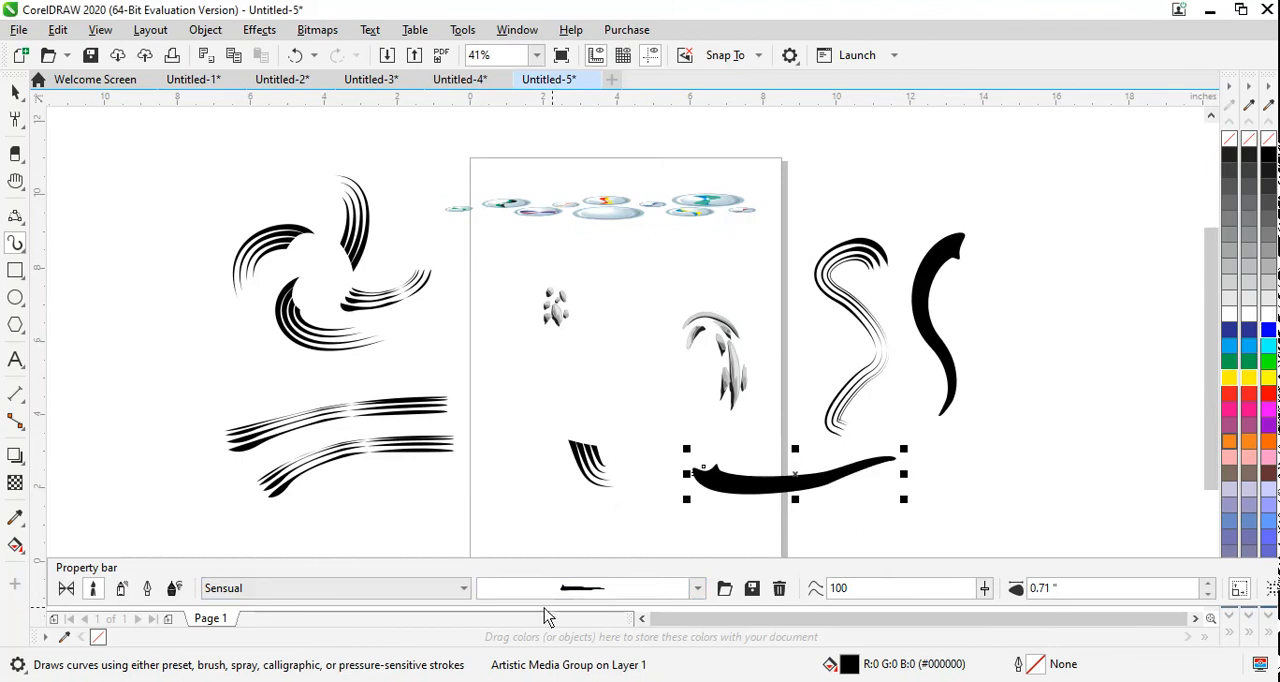
Step: Switch to the Splatter brush category and apply a scattered-dots brushstroke to the long stroke crossing the page's edge
click(463, 590)
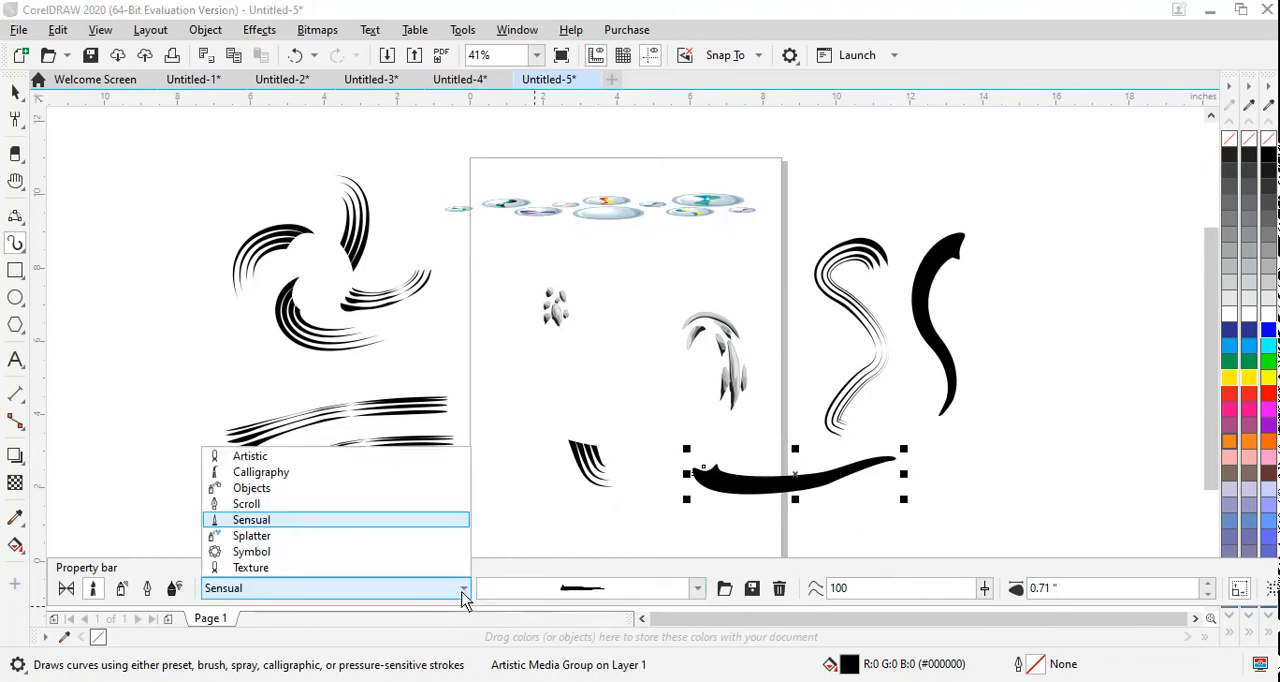
click(386, 536)
click(565, 590)
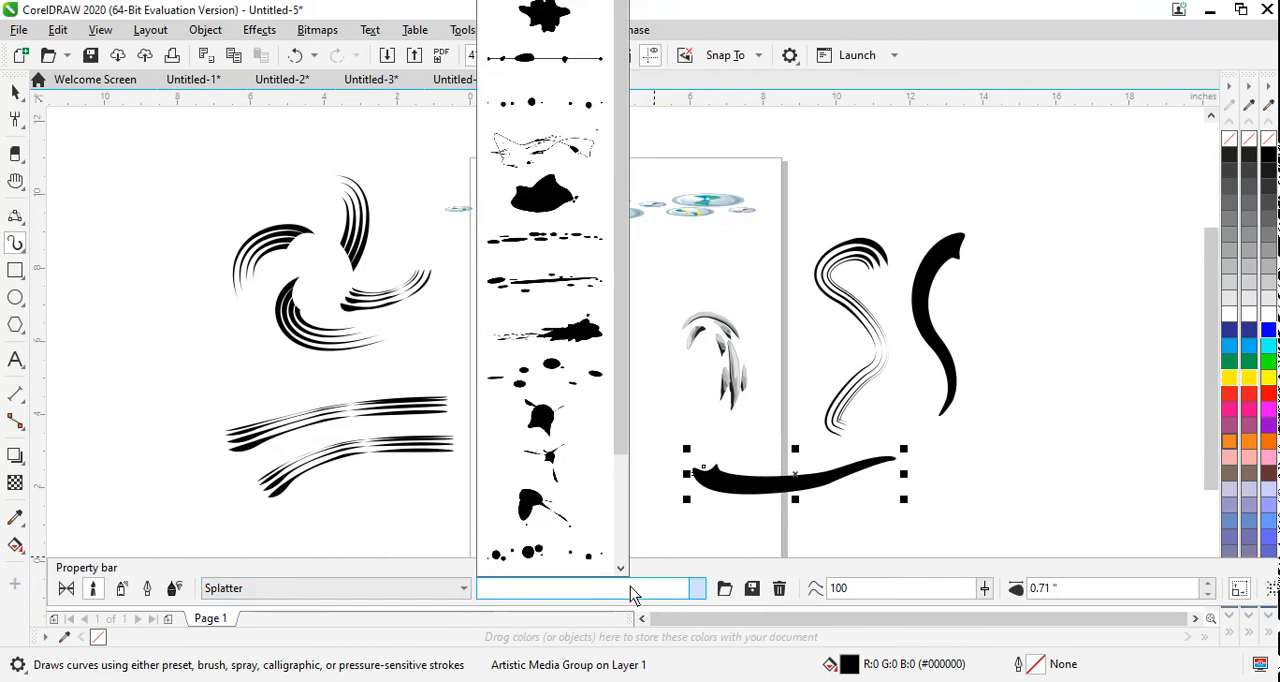
scroll(600, 430, down, 1)
click(586, 423)
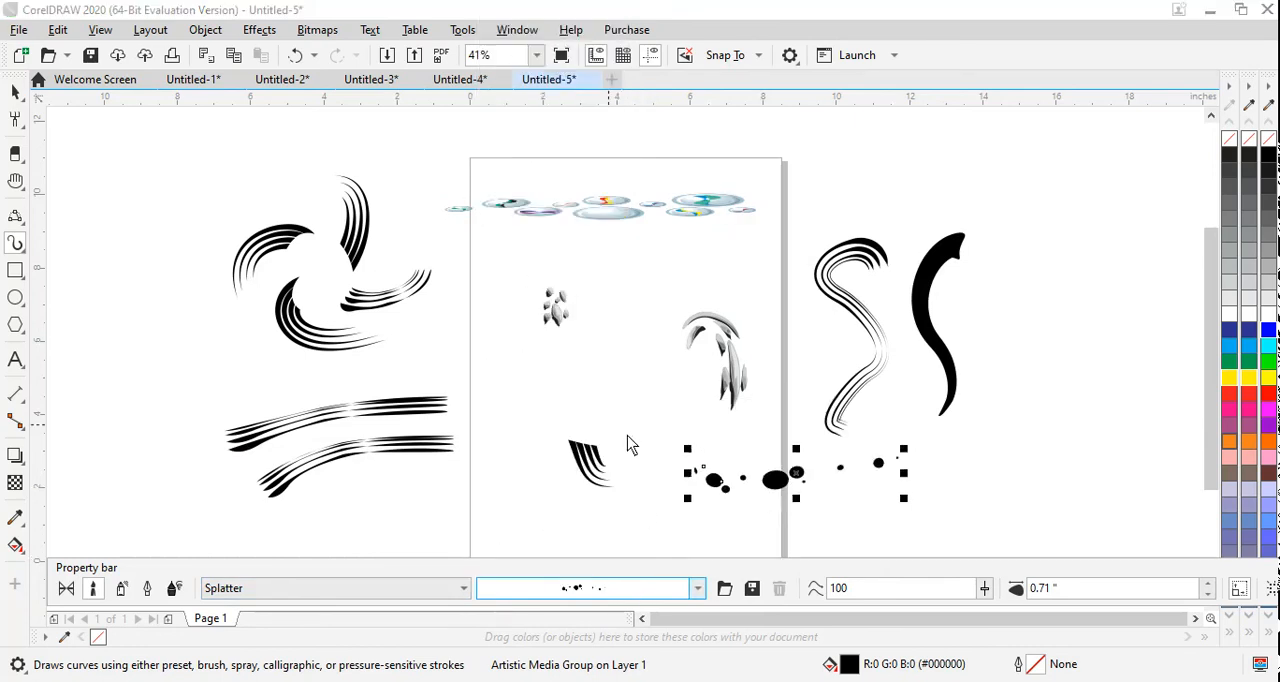
Step: Draw a dotted splatter stroke about 4.4 in long across the middle of the page and colour it yellow
drag(538, 379, 698, 400)
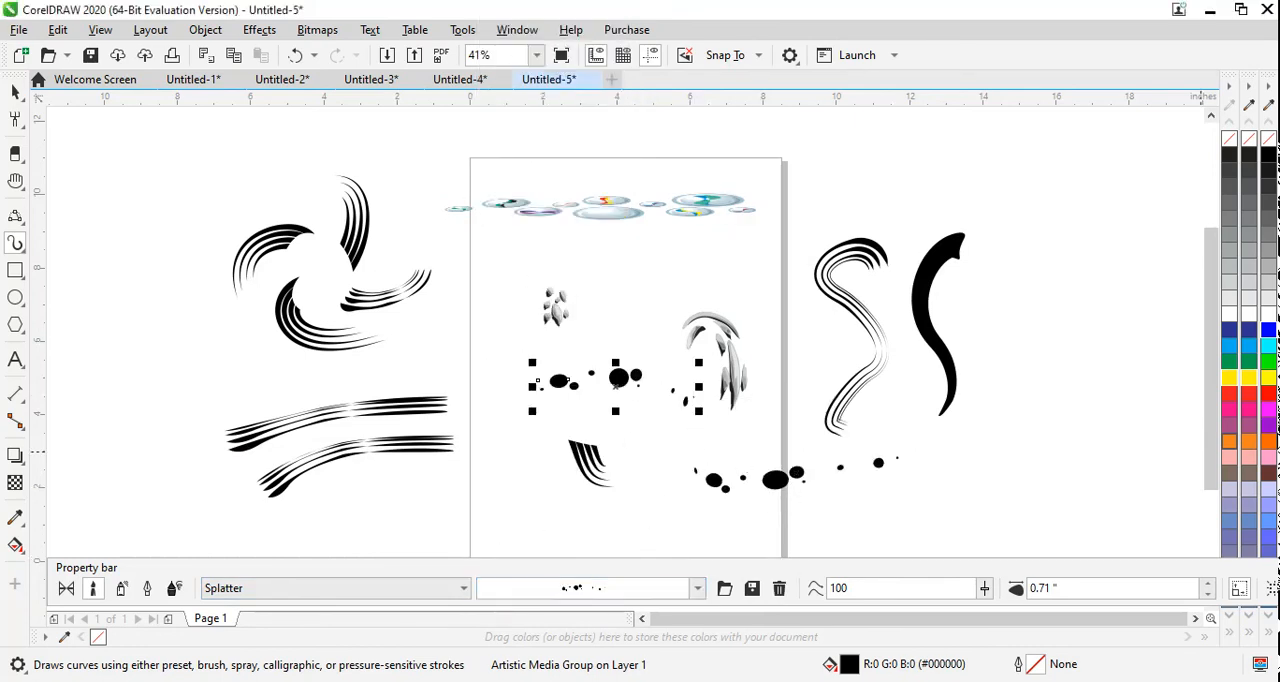
click(1249, 441)
click(1253, 375)
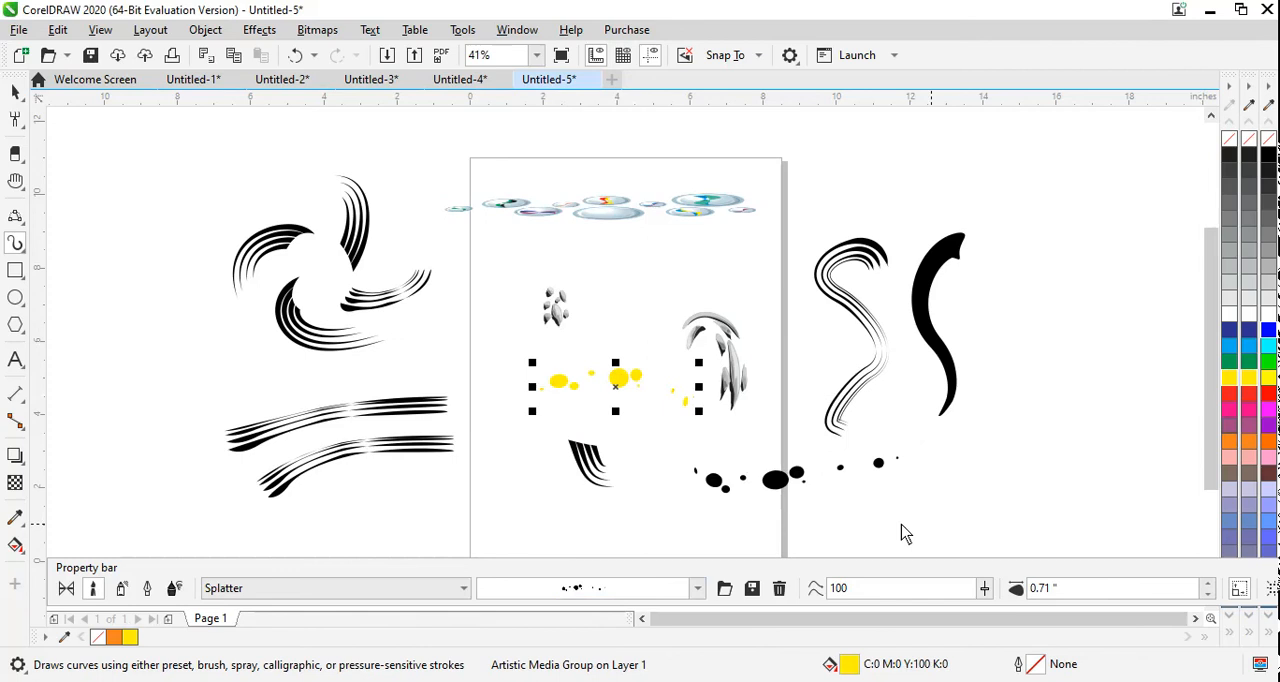
Step: Apply the beaded-line Splatter brushstroke to the yellow stroke, draw two more about 4.4 in and 4.2 in long, and colour the lower one red
click(580, 590)
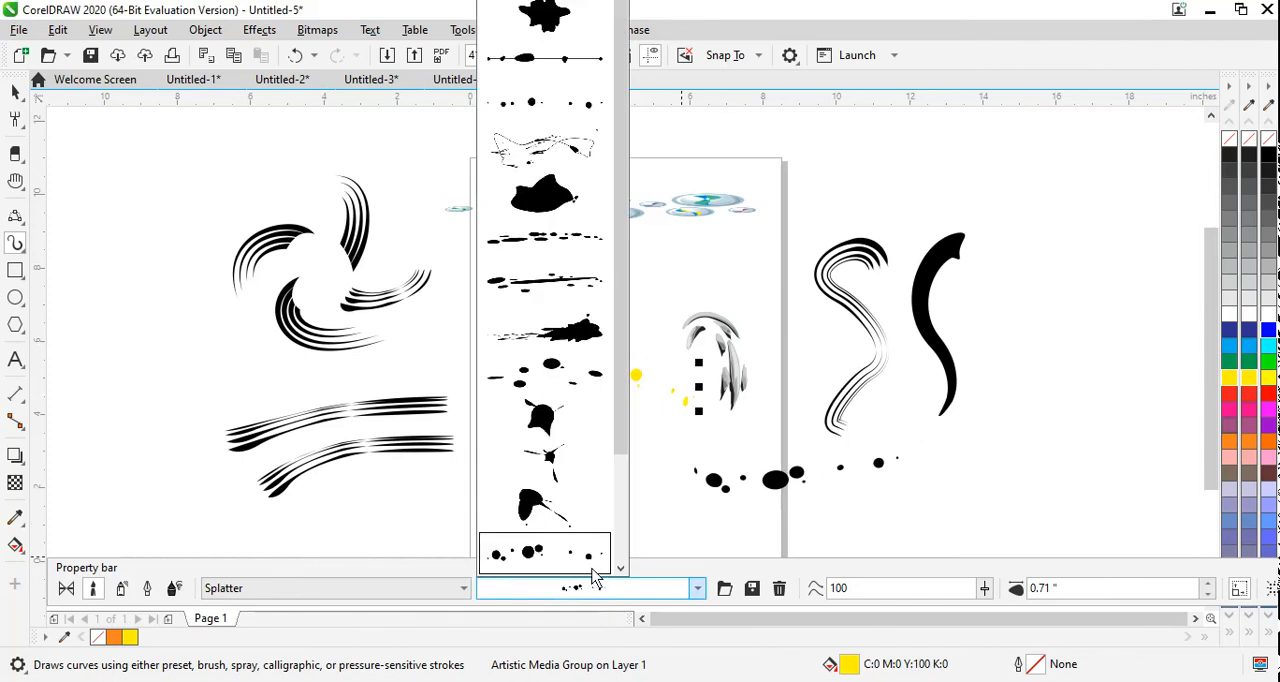
click(574, 72)
drag(760, 275, 800, 266)
mouse_move(676, 452)
mouse_down()
mouse_move(771, 443)
mouse_move(832, 420)
mouse_up()
click(1267, 395)
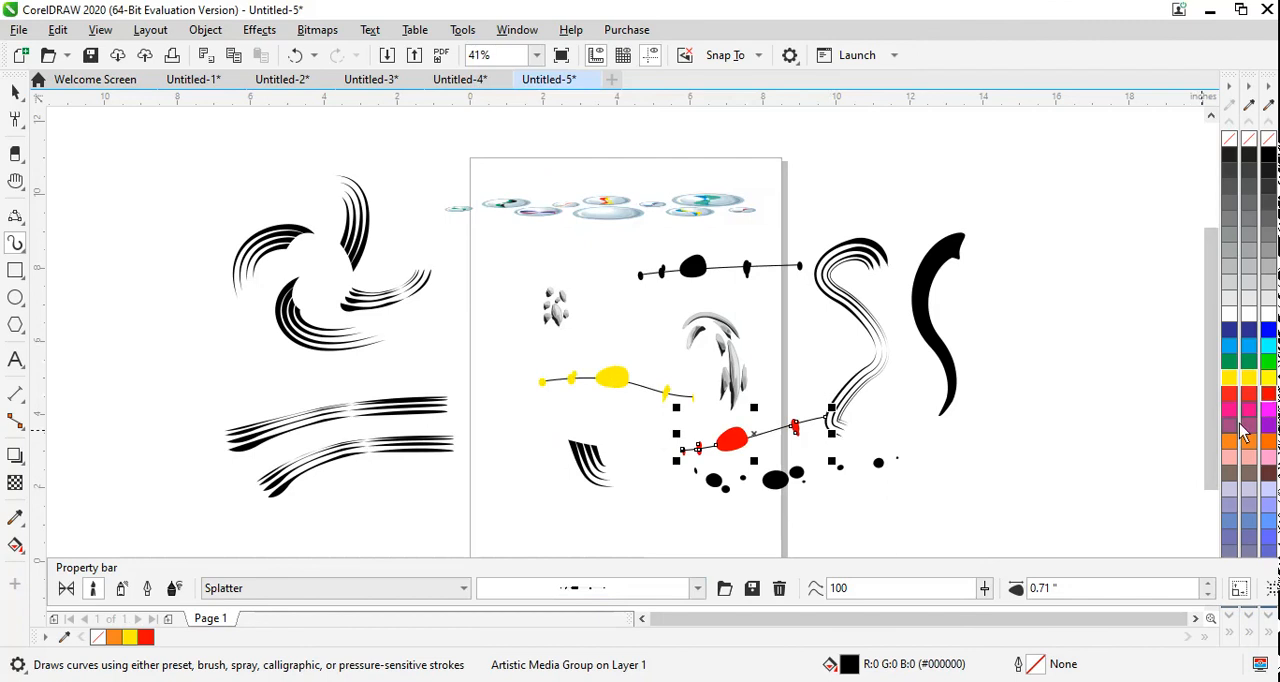
Step: Switch to the Symbol category, apply the feather brushstroke to the red stroke, and draw a cyan feather about 4.2 in long left of the page
click(380, 590)
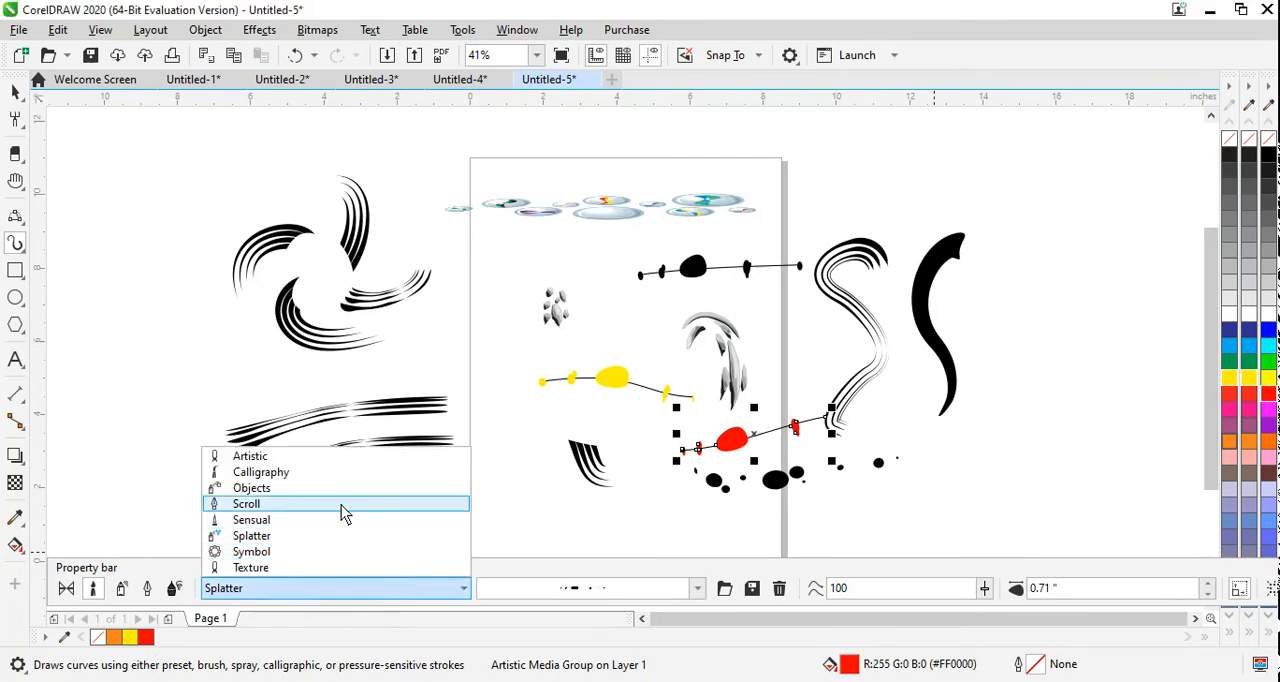
click(307, 553)
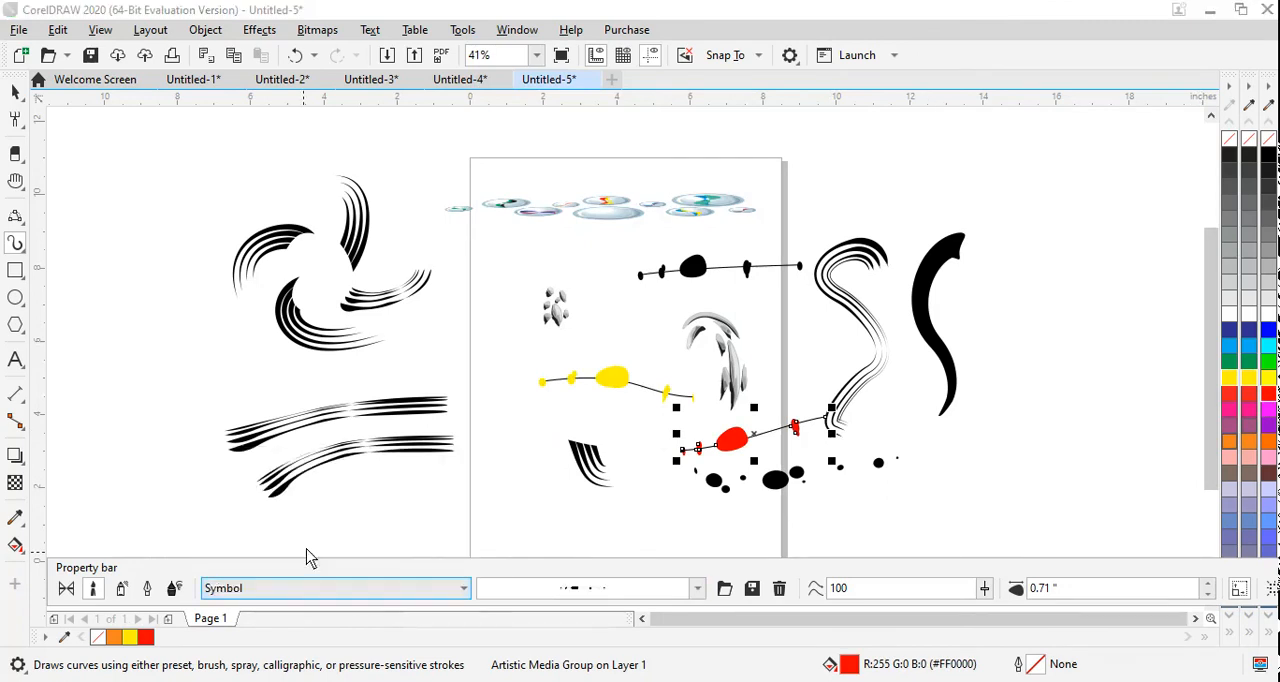
click(697, 588)
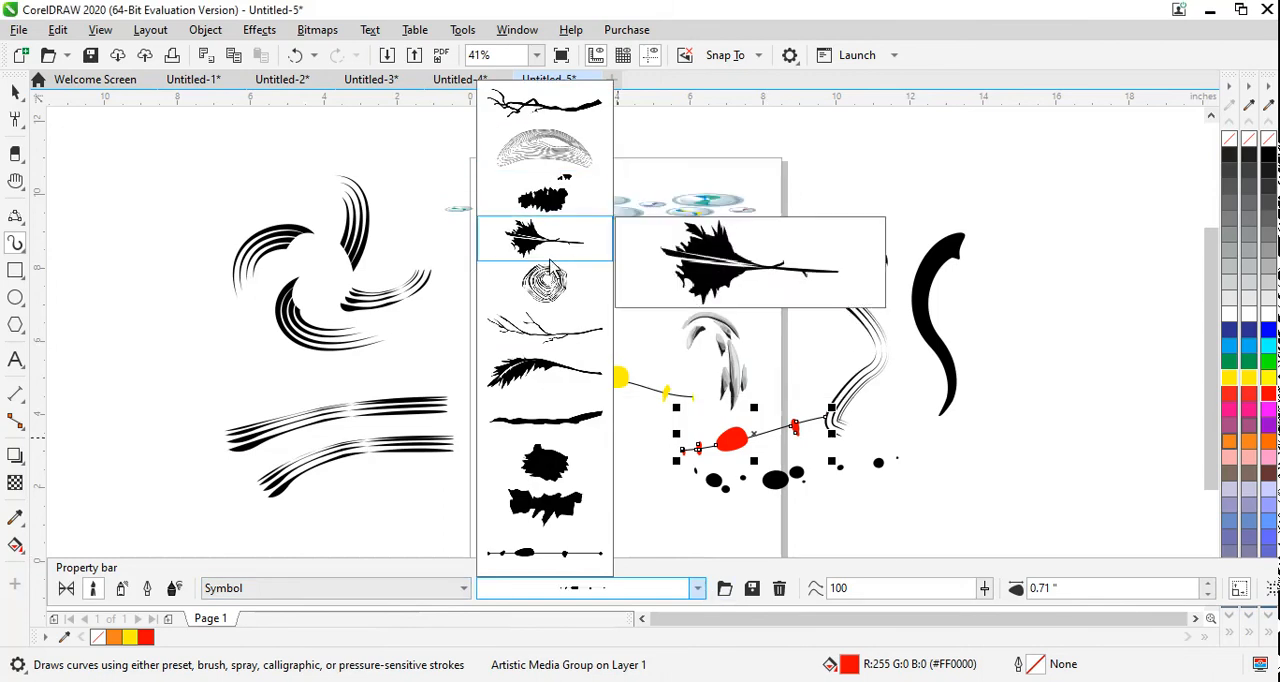
click(537, 374)
drag(215, 398, 370, 360)
click(1245, 346)
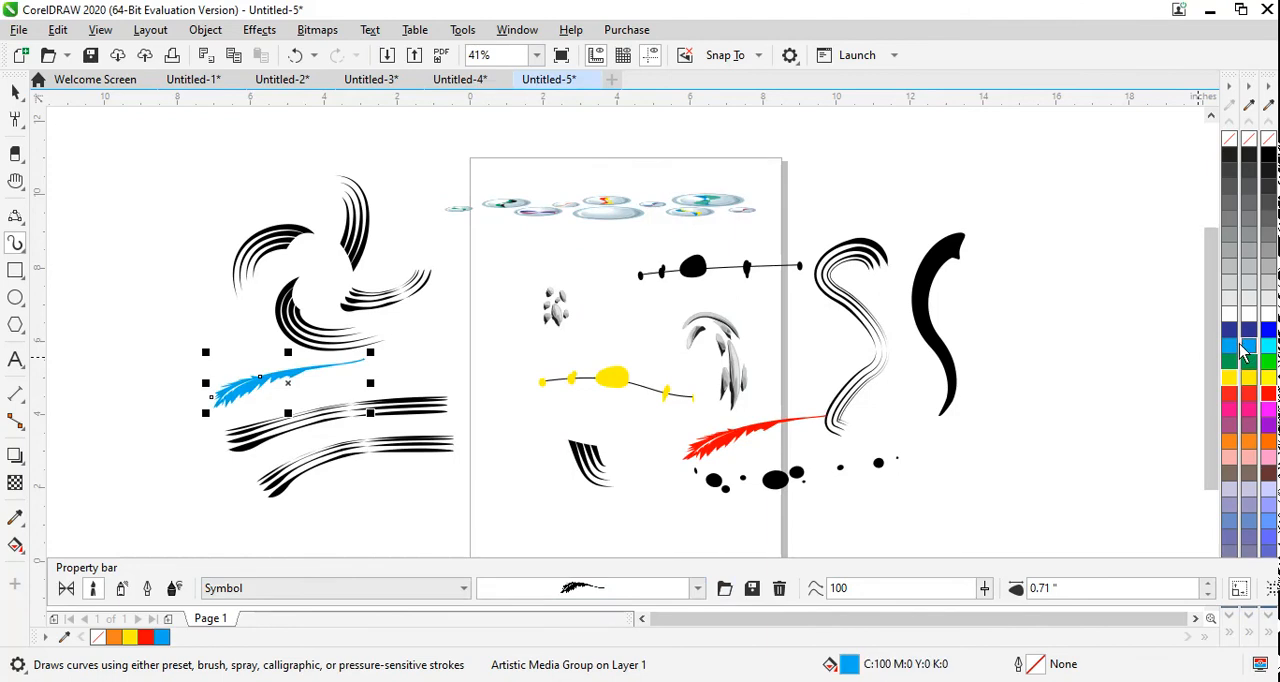
Step: Apply the wood-grain arc brushstroke to the cyan feather and draw another about 5 in long above the page in 30% black
click(648, 594)
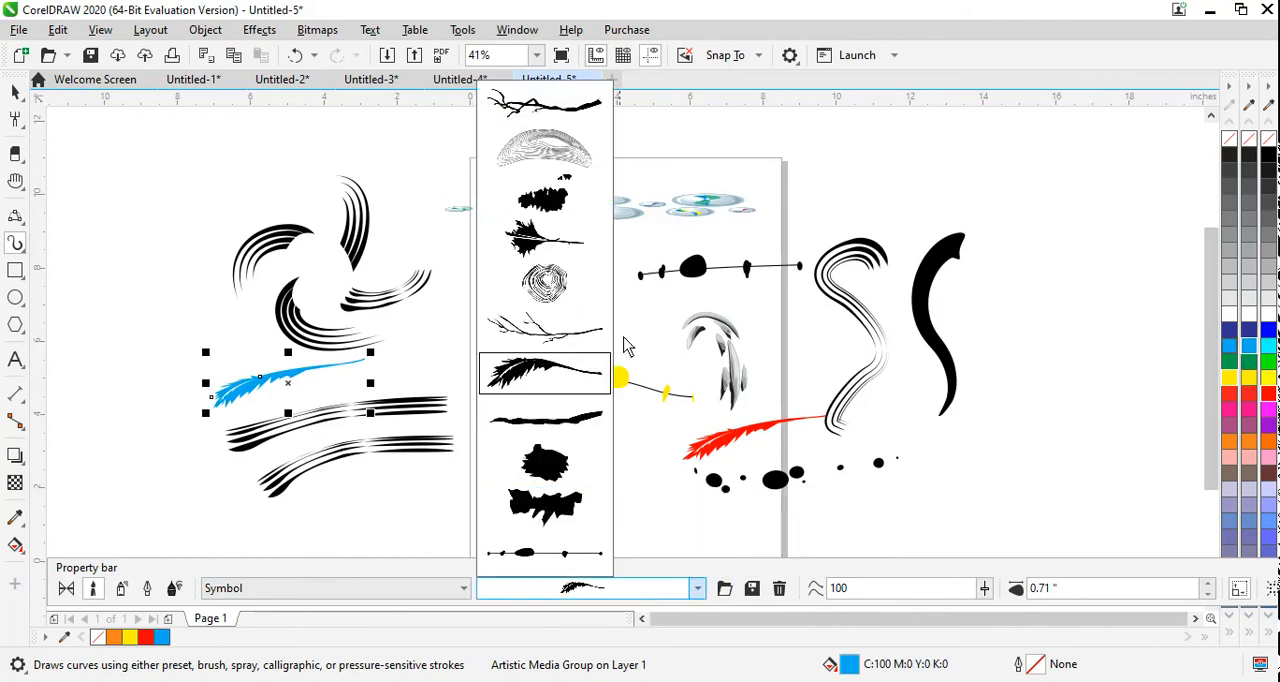
click(531, 140)
drag(500, 171, 676, 126)
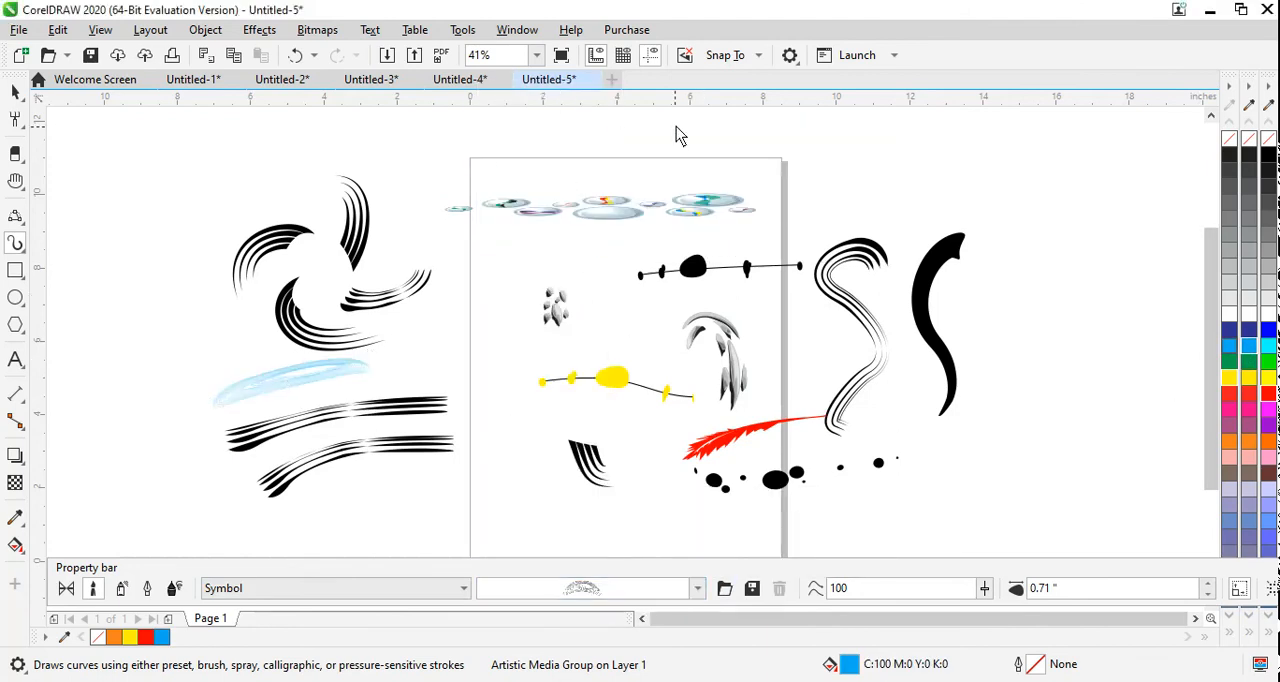
click(1247, 268)
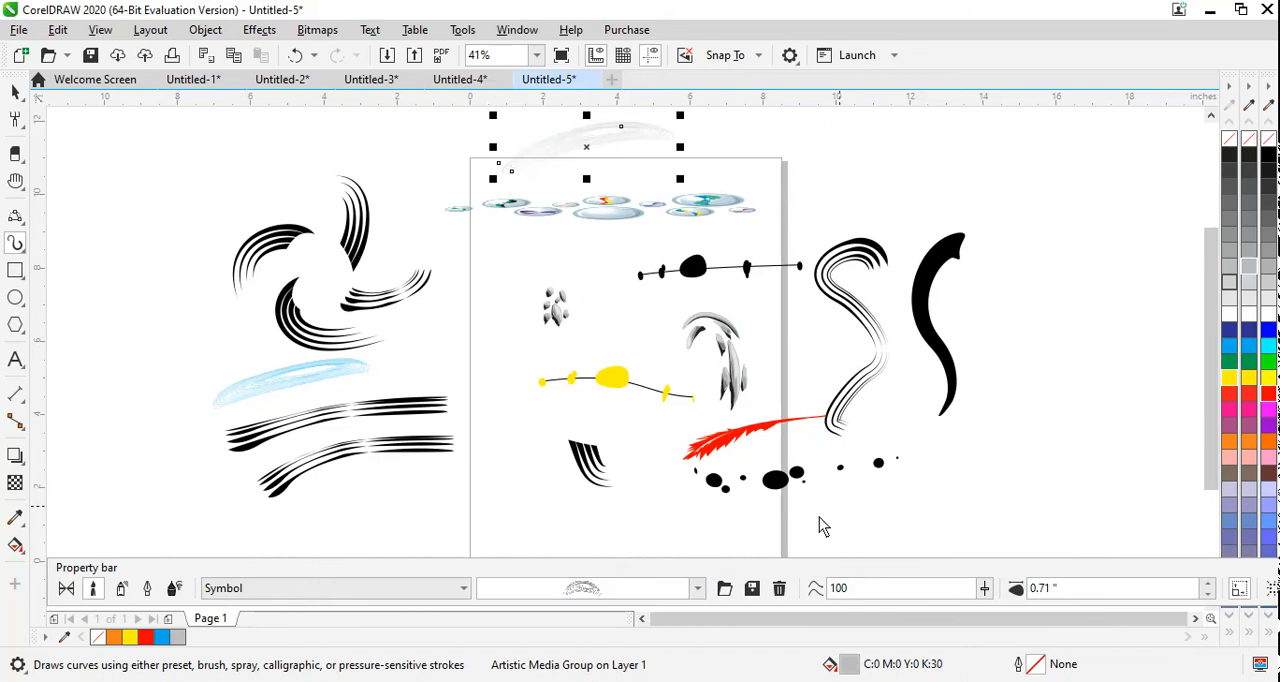
Step: Apply the branch brushstroke to the grey stroke and draw a yellow diagonal branch about 5 in long across the page's left edge
click(634, 594)
click(545, 103)
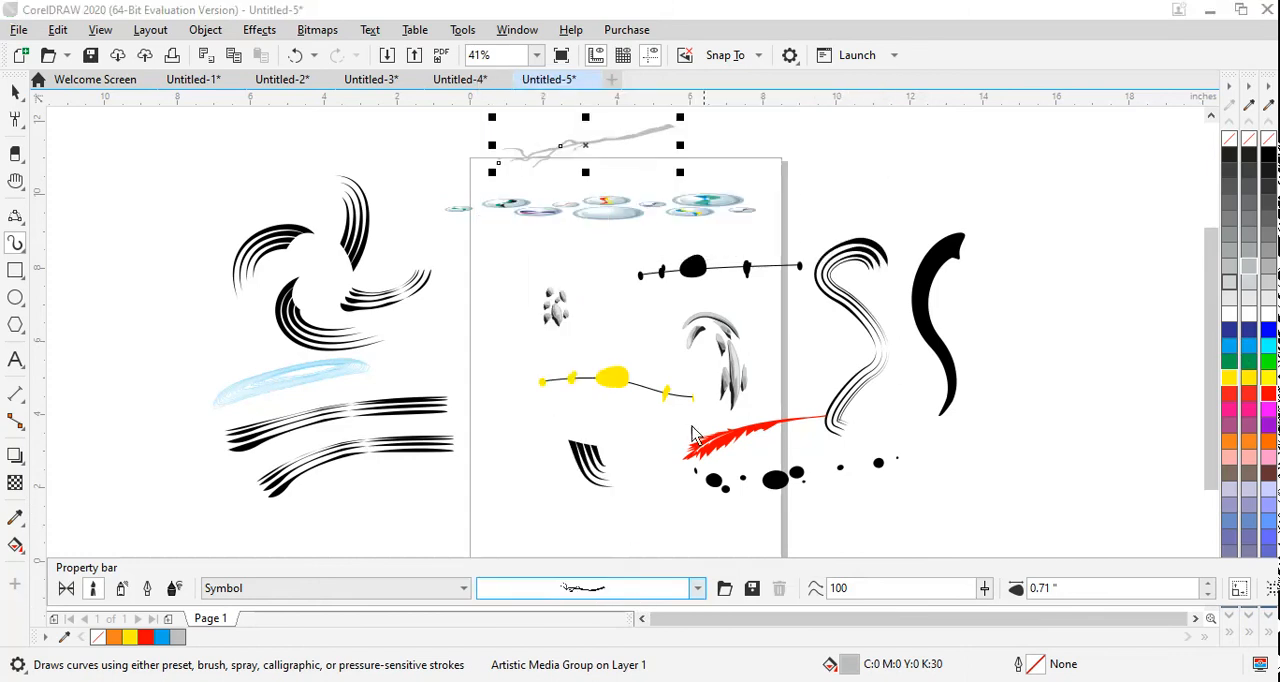
drag(531, 350, 424, 510)
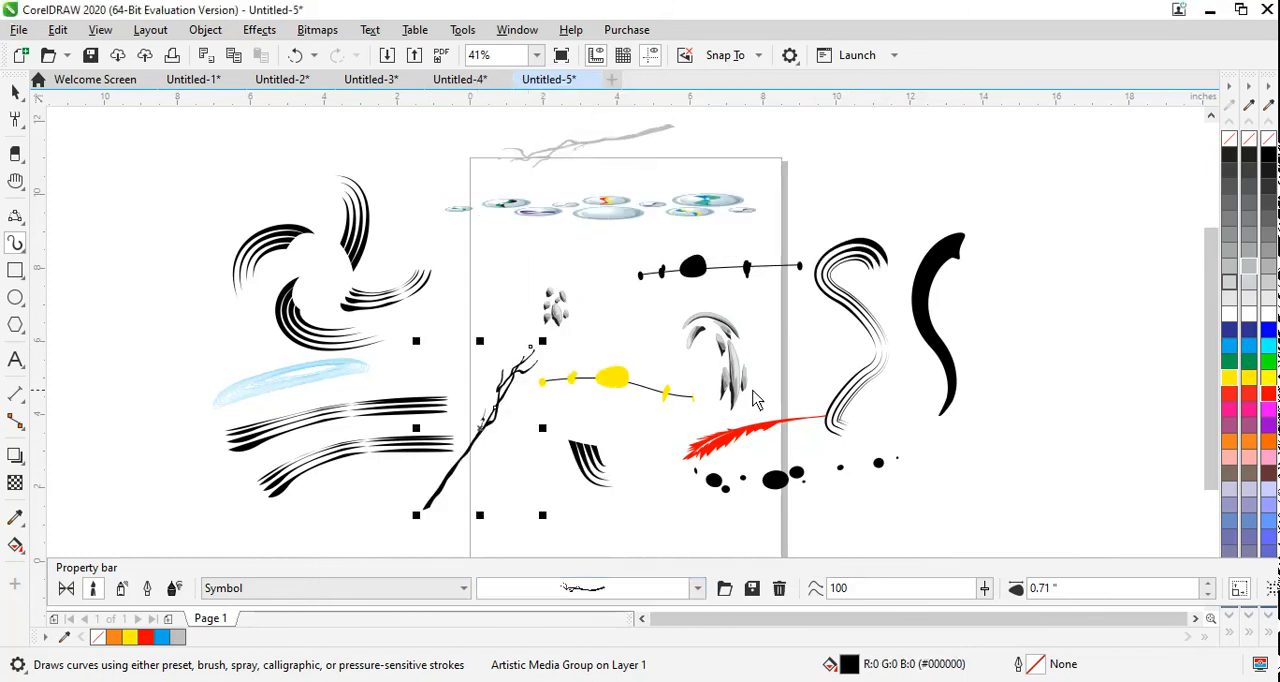
click(1229, 377)
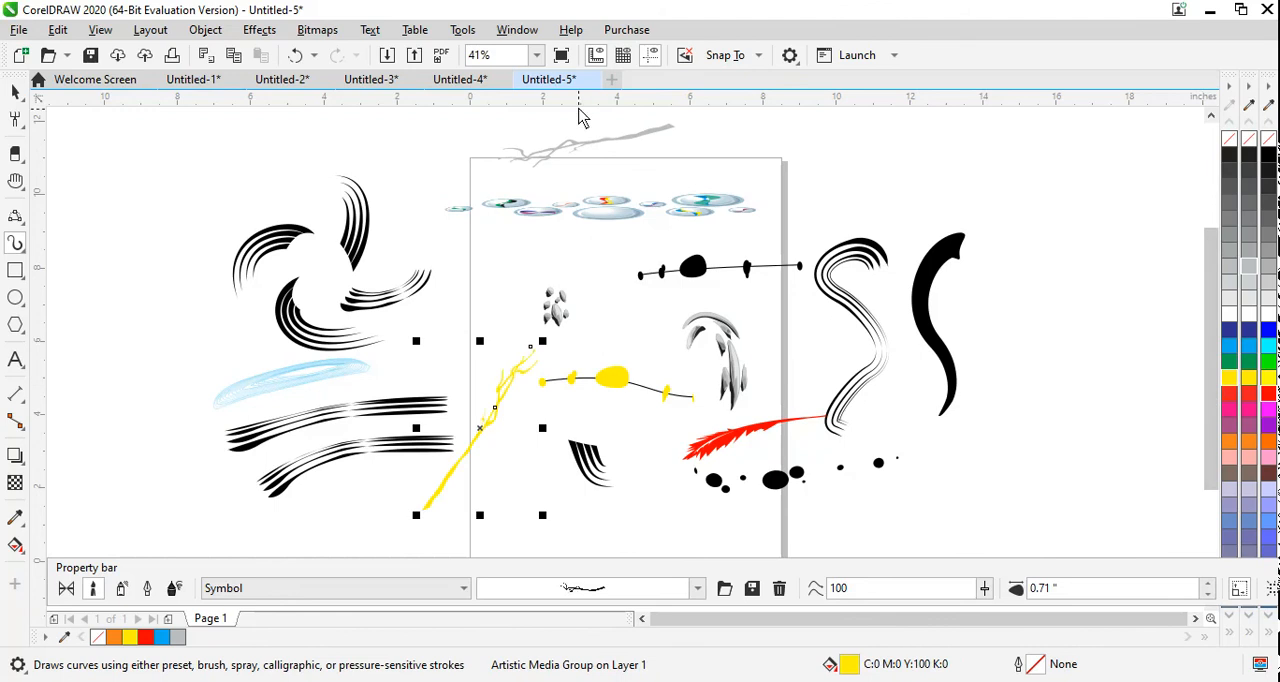
Step: Increase the stroke width to 0.8 in and draw an upright branch about 4.5 in tall at the far right of the page
click(1209, 585)
click(1209, 585)
click(1209, 585)
click(1209, 585)
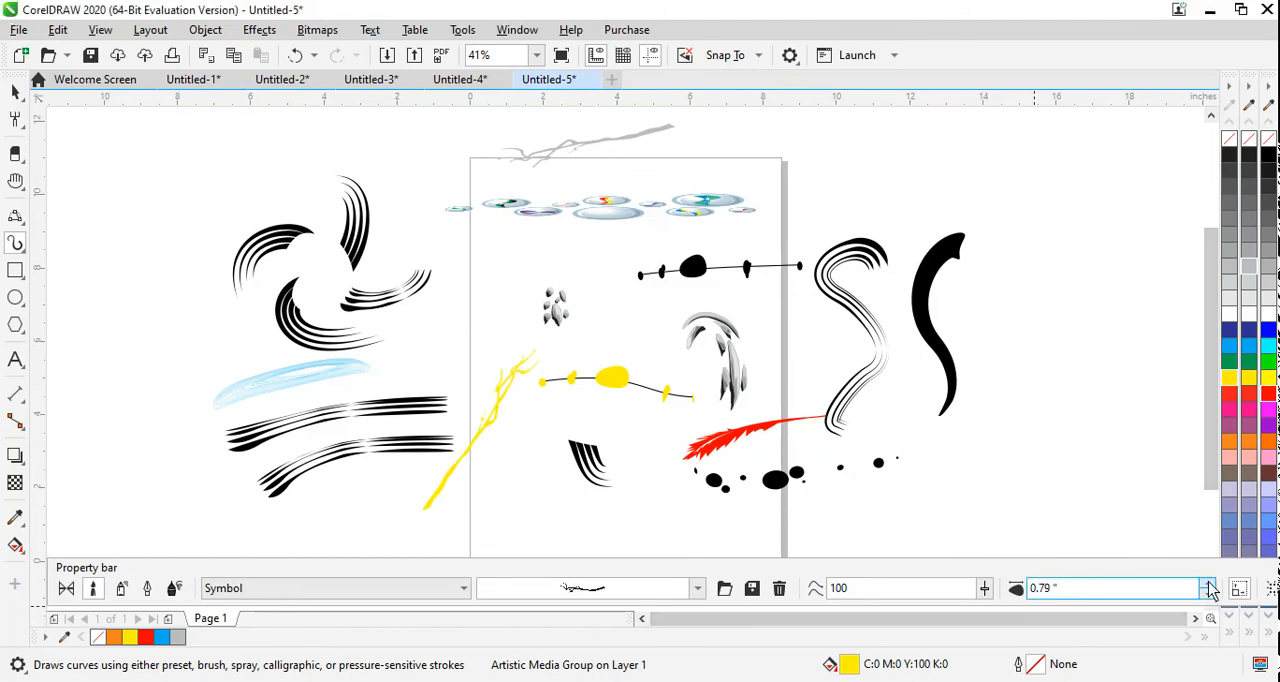
click(1209, 585)
drag(1092, 280, 1050, 440)
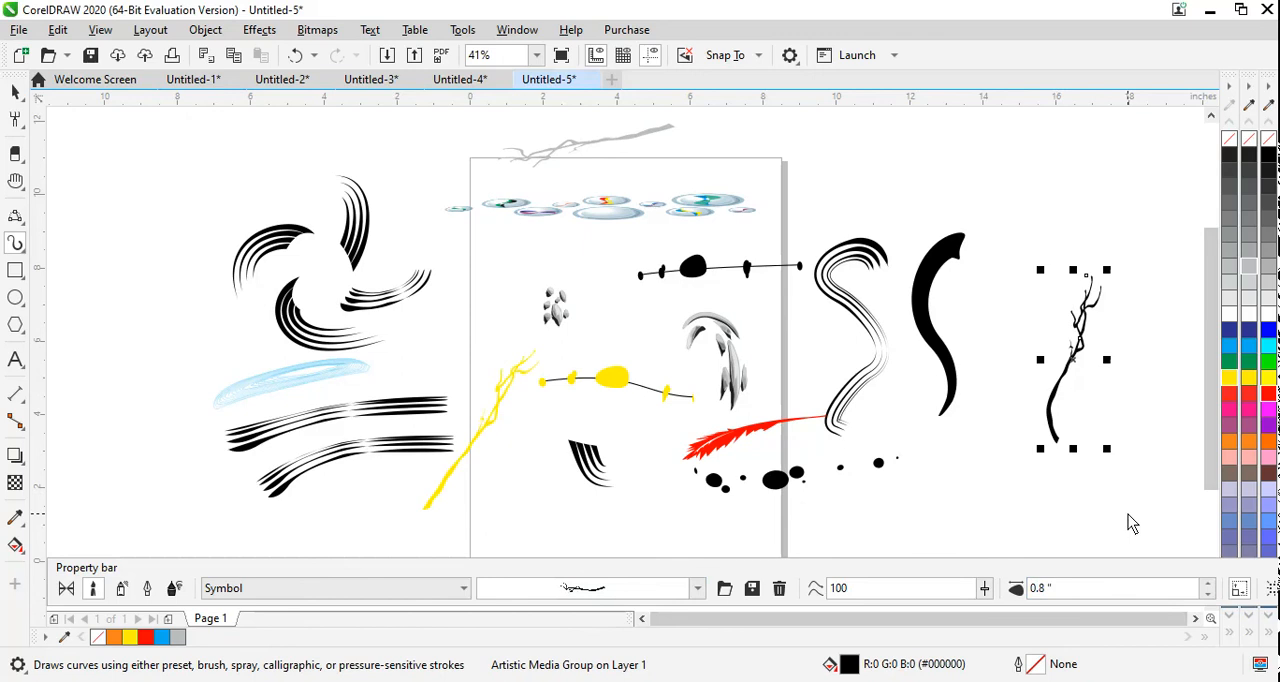
Step: Switch to the Texture category, apply the scattered-dots brushstroke to the upright branch, and draw a long dotted diagonal about 12.5 in long from far left onto the page
click(452, 589)
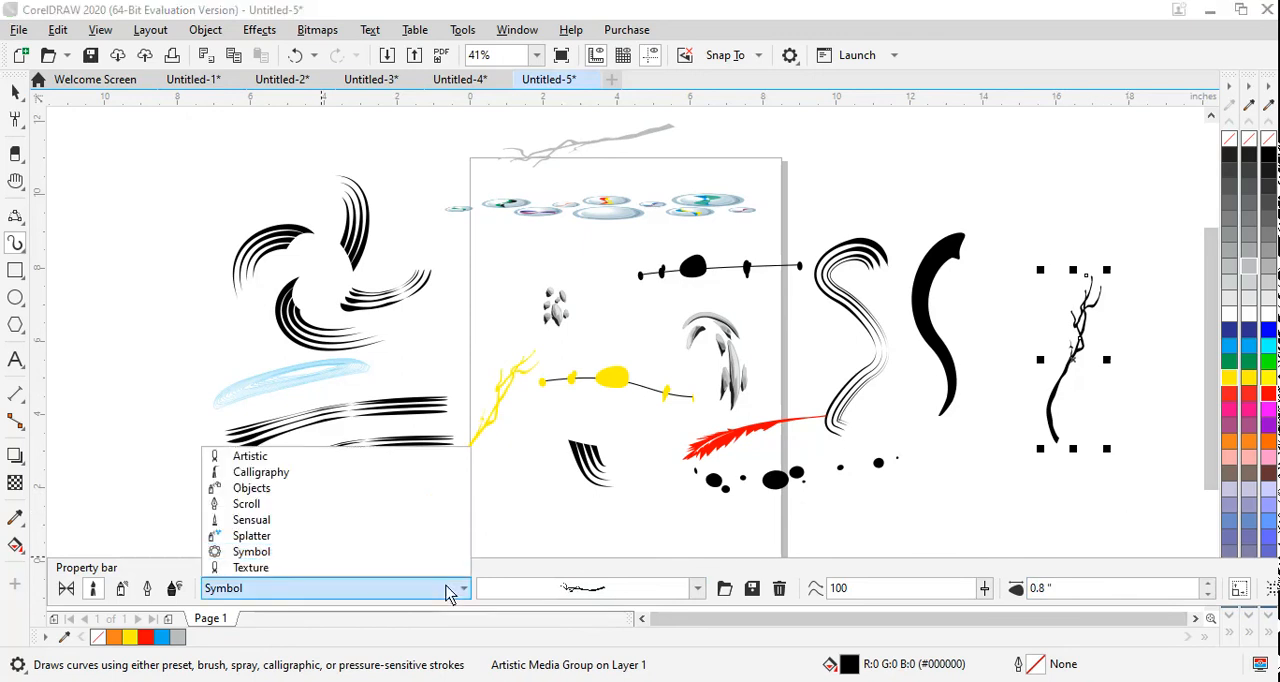
click(312, 568)
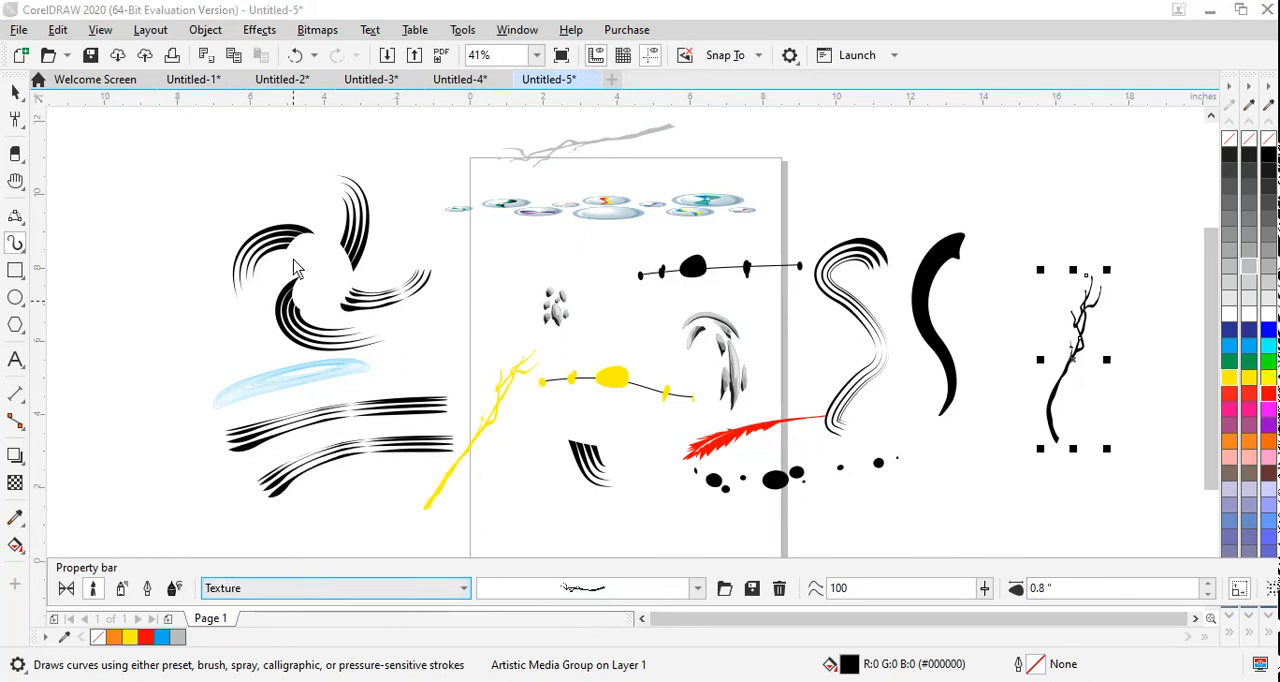
click(590, 589)
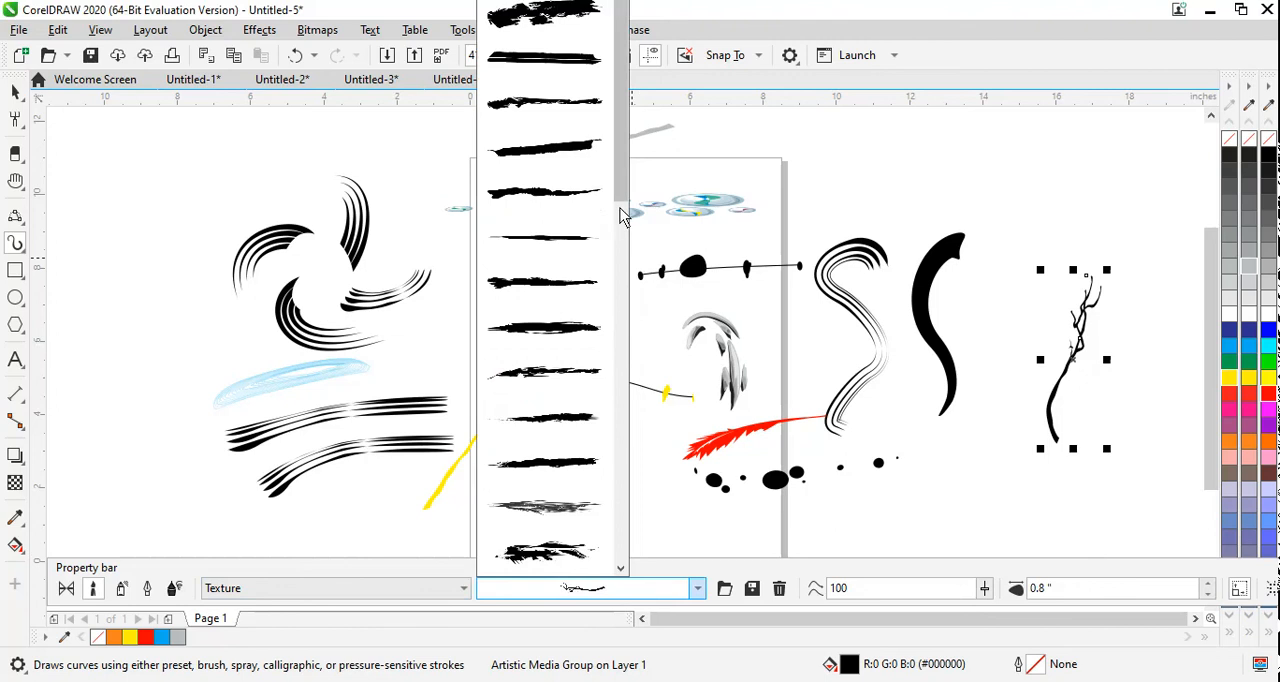
drag(621, 210, 663, 563)
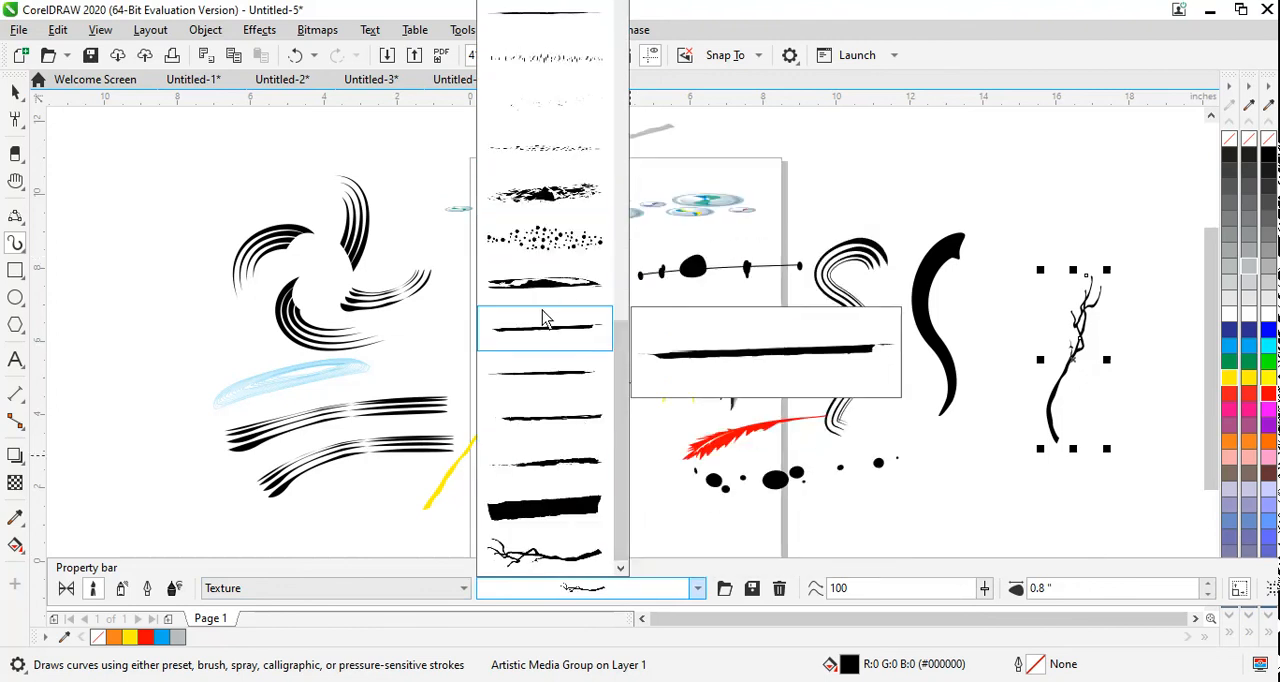
click(546, 262)
drag(112, 428, 552, 288)
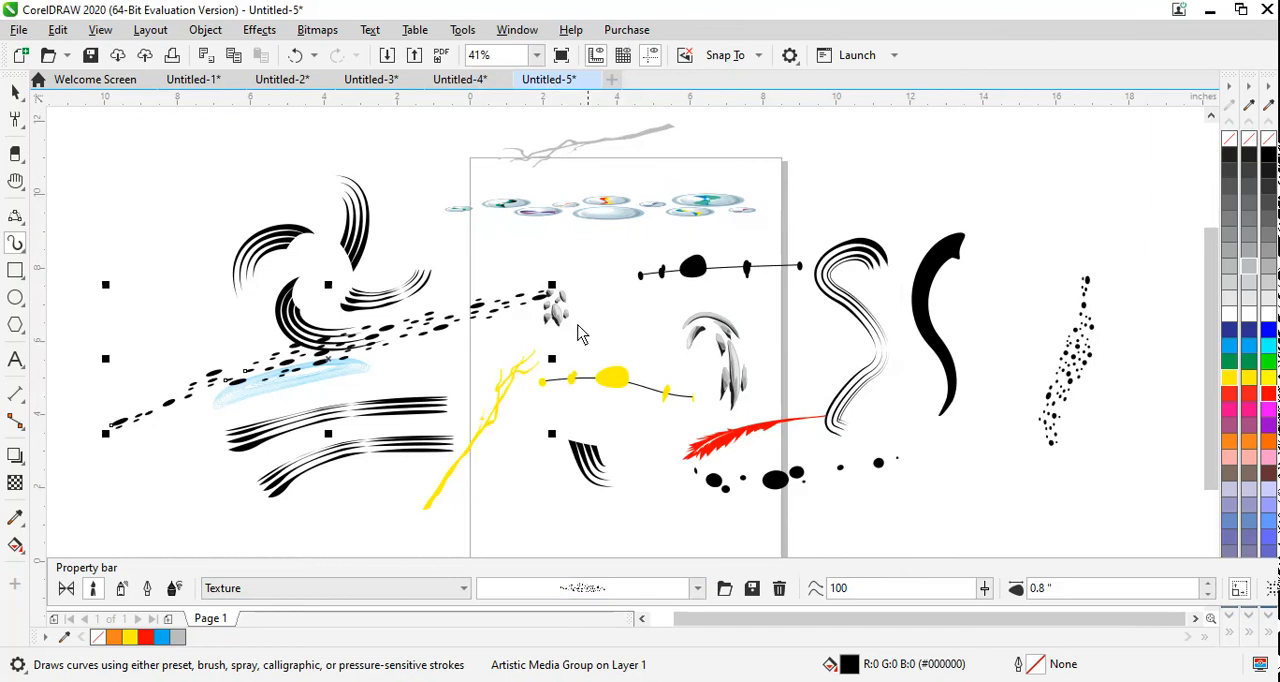
Step: Create a new document and set the Artistic Media tool to Spray mode
click(21, 55)
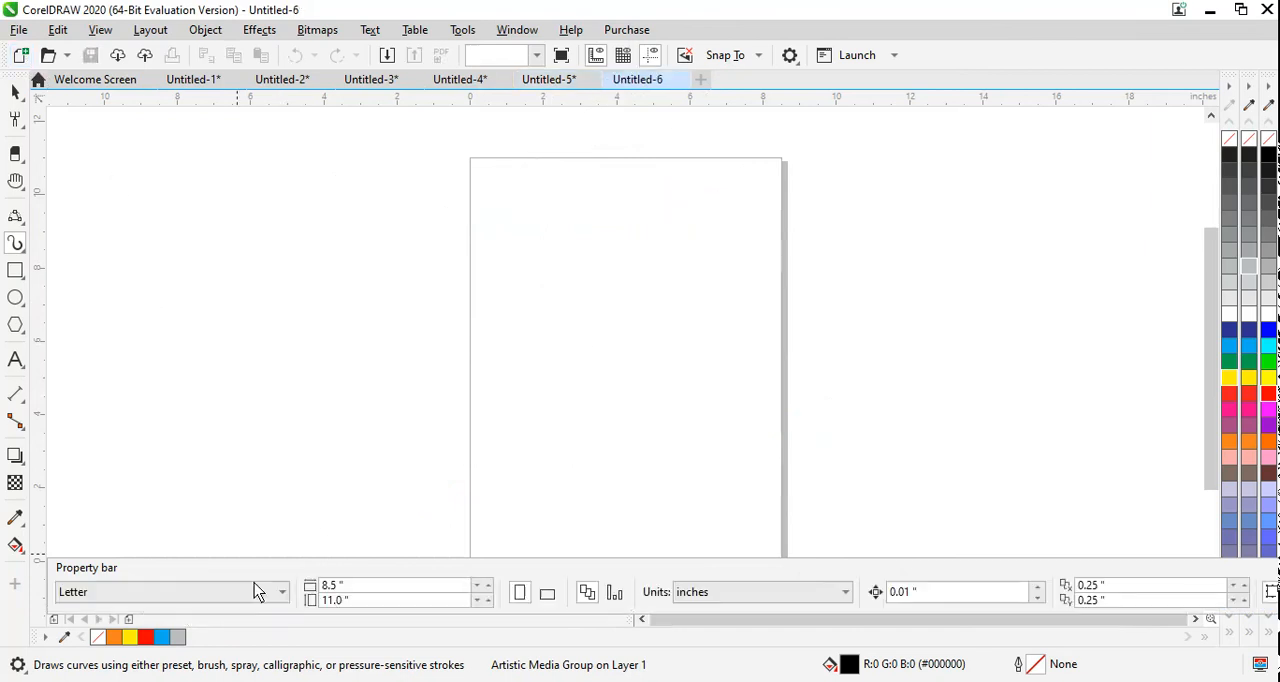
click(15, 243)
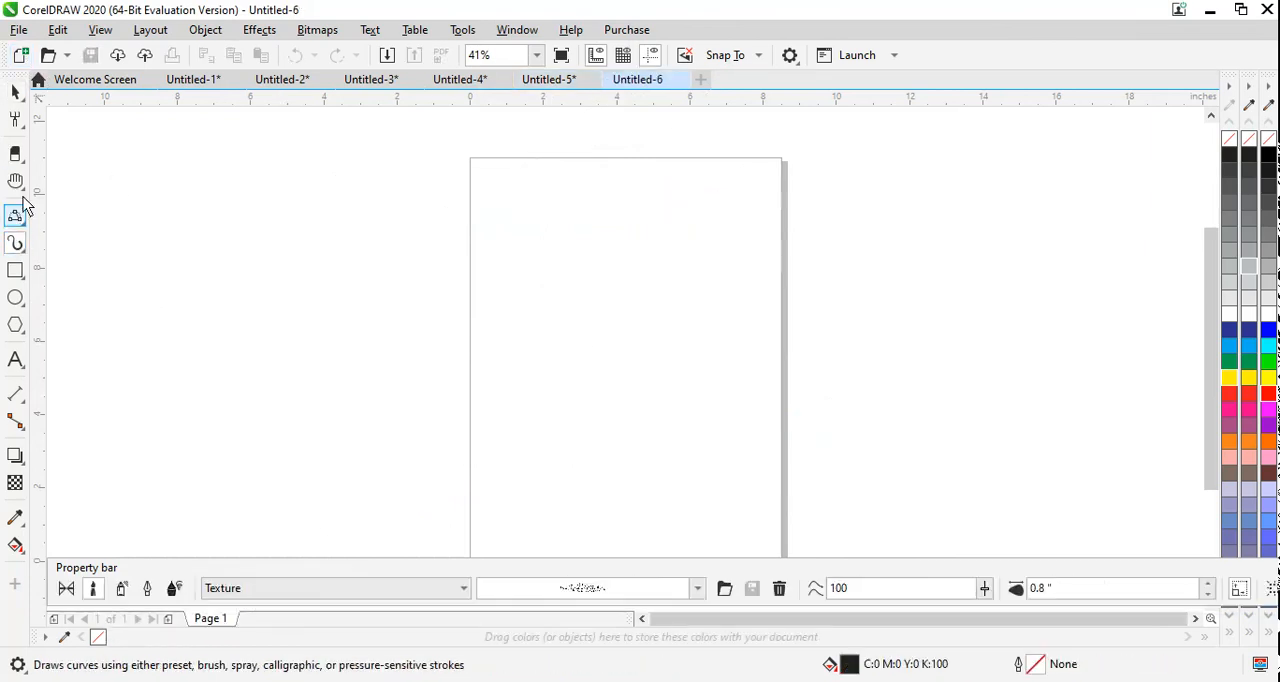
click(121, 590)
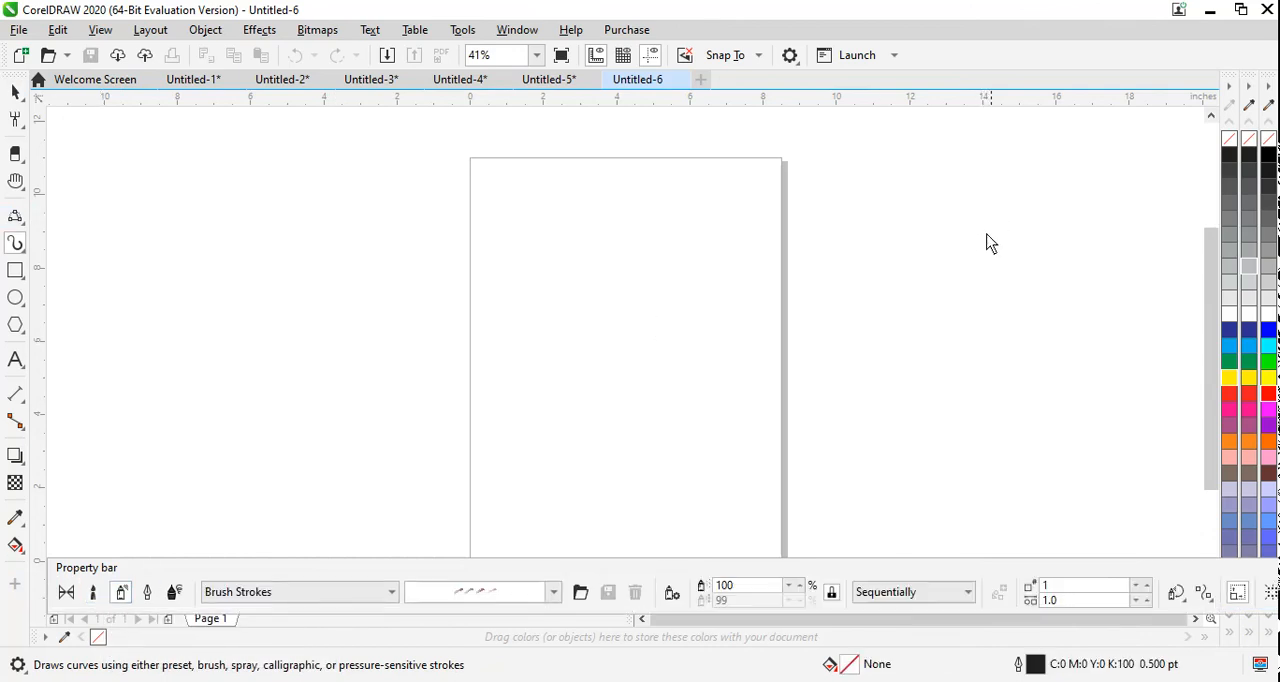
Step: Spray two wavy lines of multicoloured swirls across the page, one near the top and a longer one about 15 in long below it
click(552, 592)
mouse_move(500, 432)
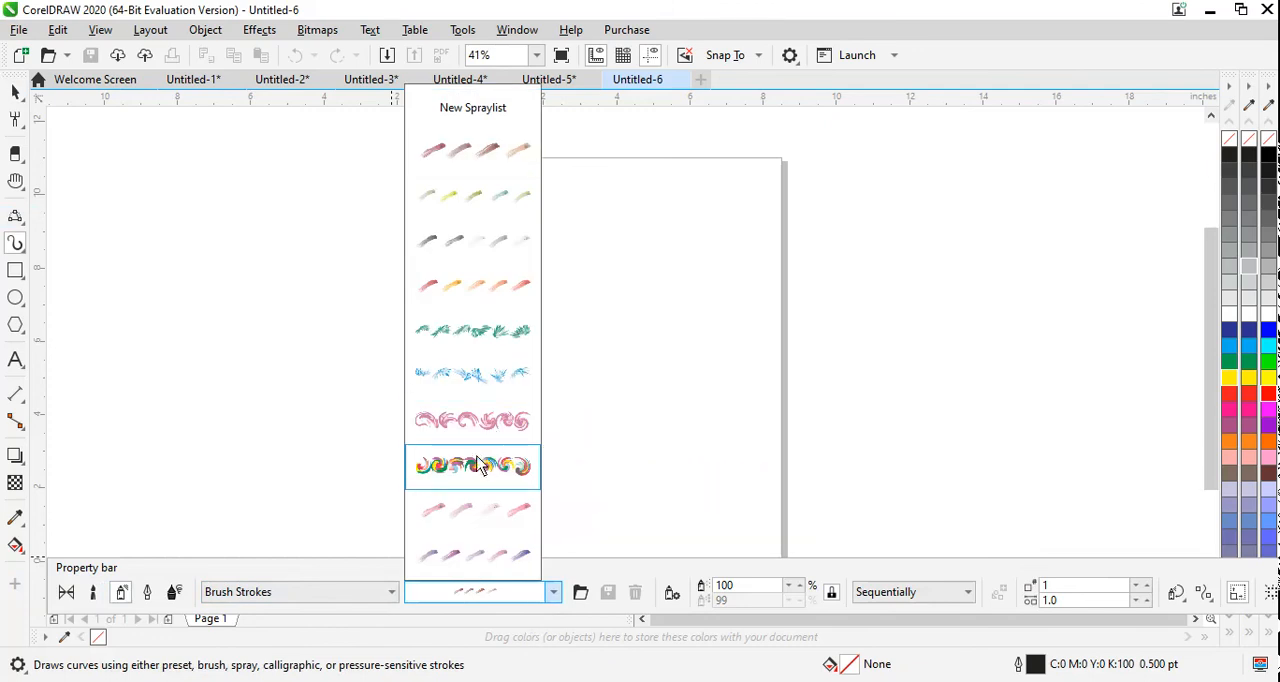
click(480, 465)
drag(459, 264, 889, 258)
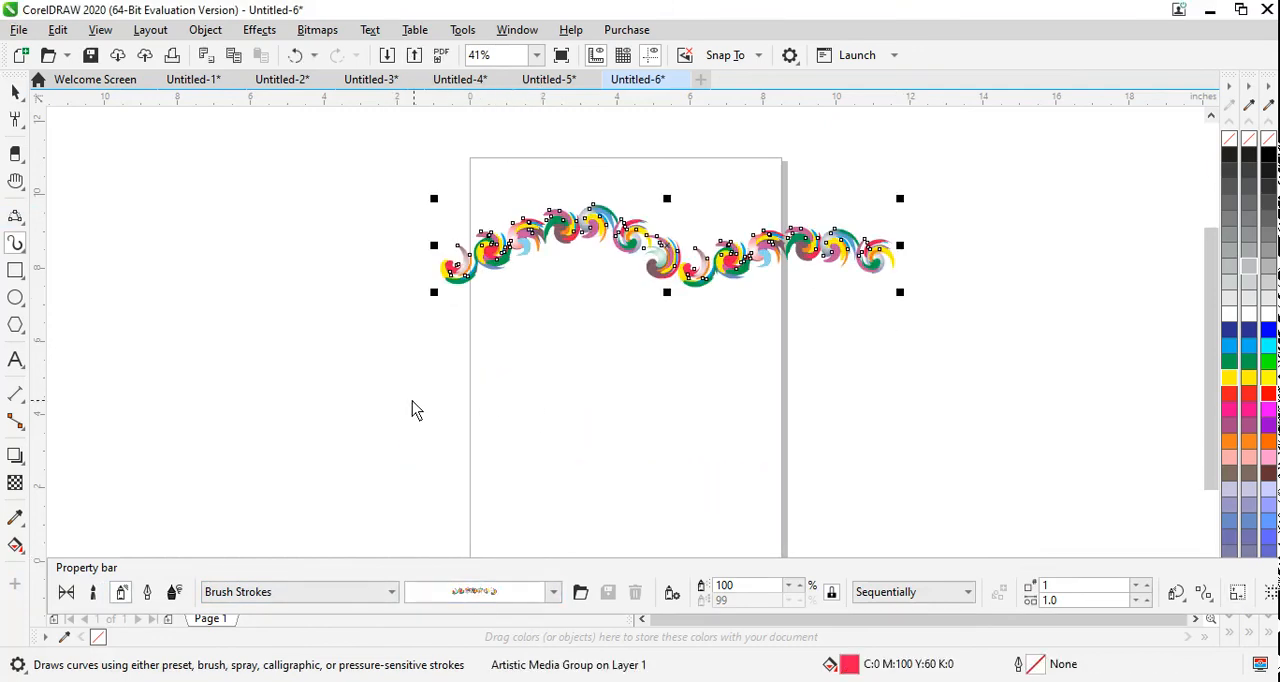
drag(357, 412, 914, 380)
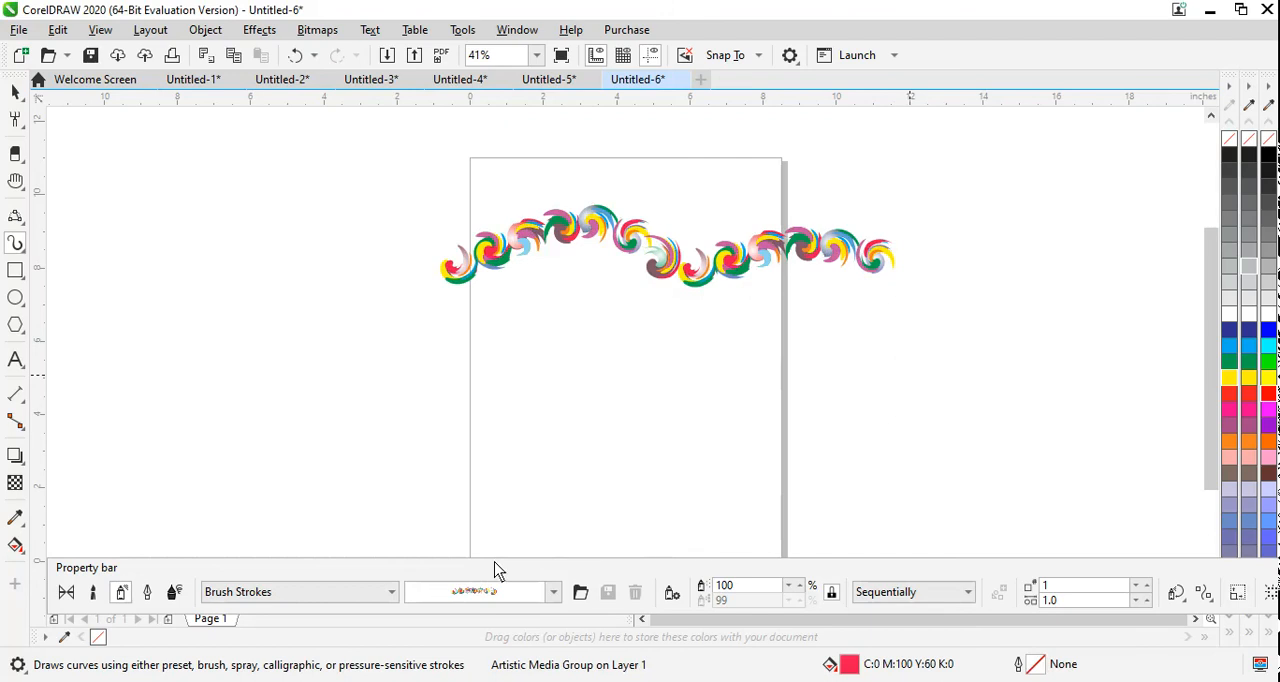
Step: Switch to the Food spray category and try the fast-food pattern on the lower wavy line, then apply the breakfast-items pattern instead
click(368, 599)
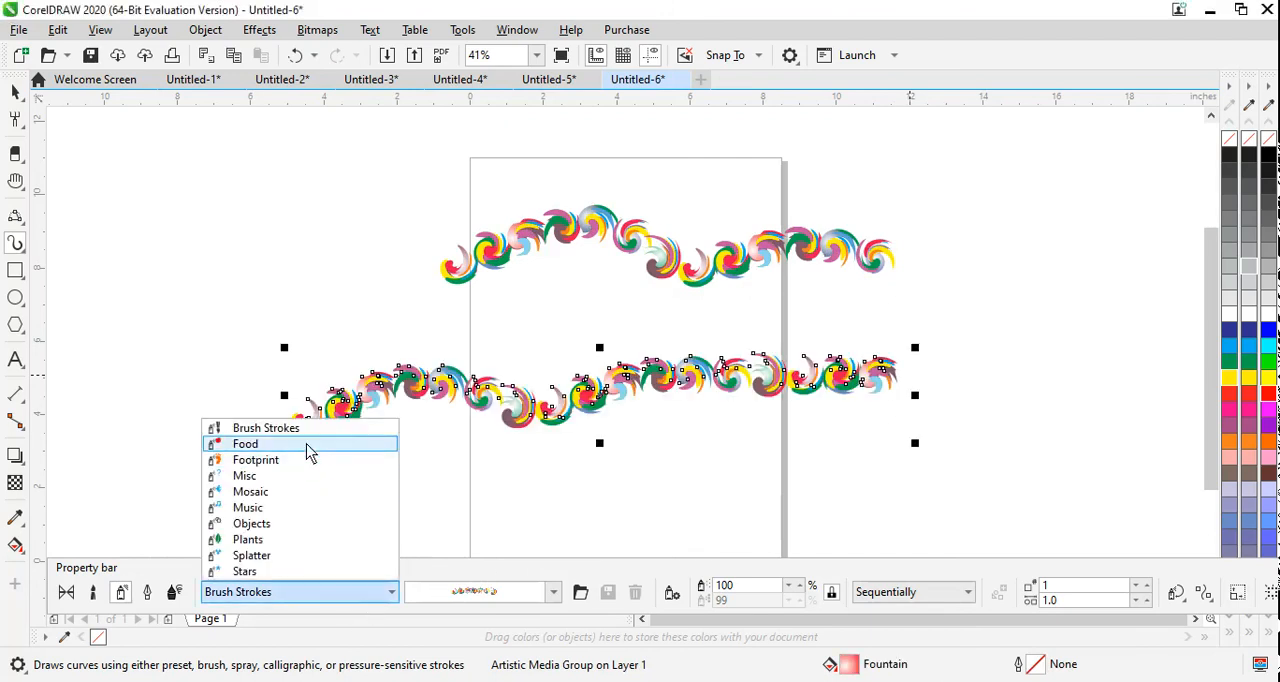
click(310, 444)
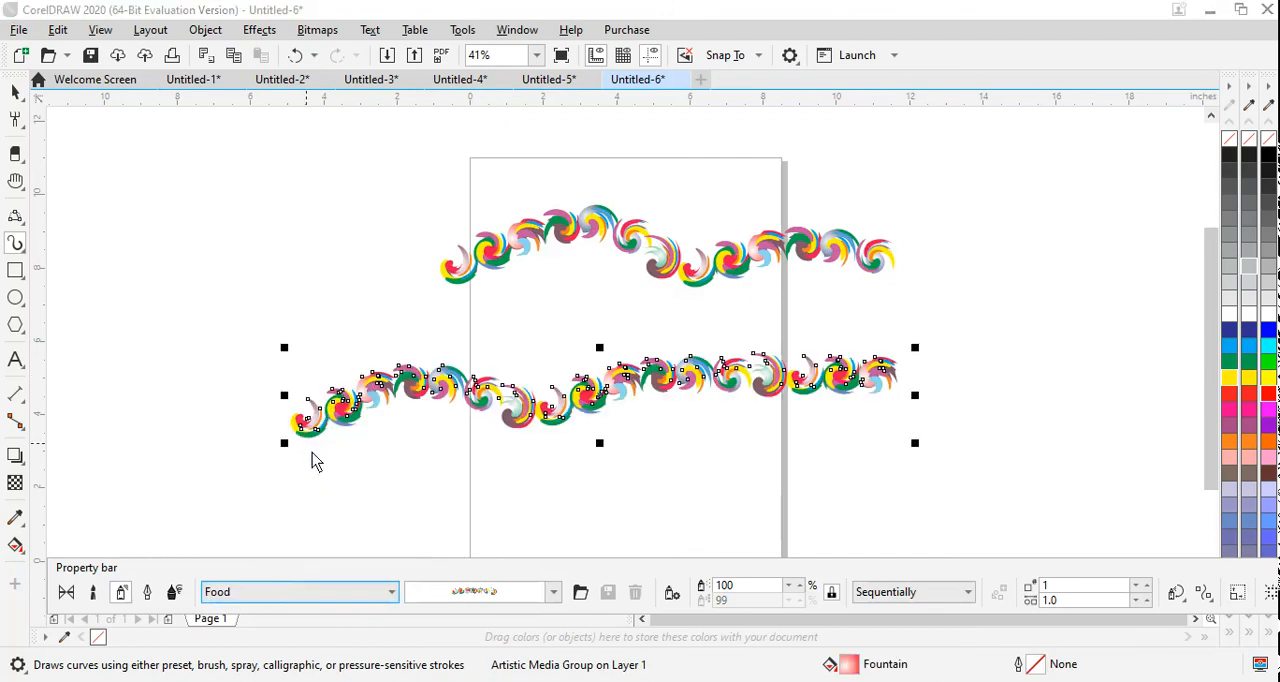
click(548, 591)
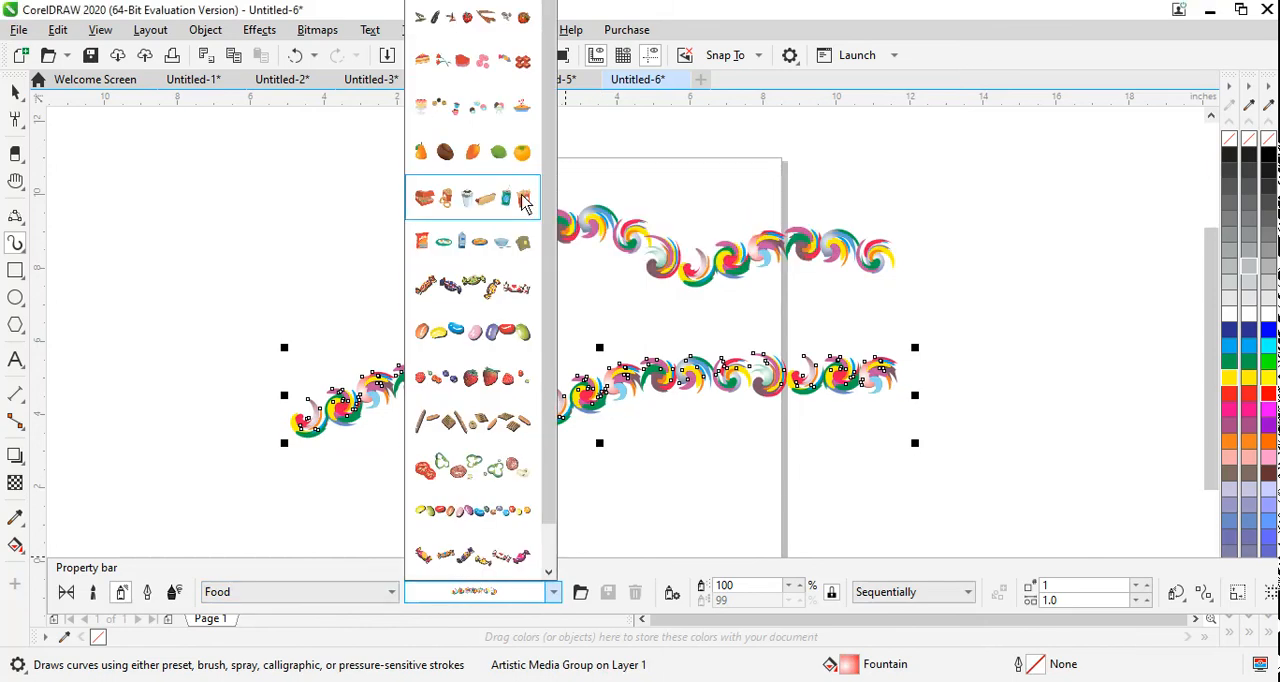
click(524, 201)
click(553, 593)
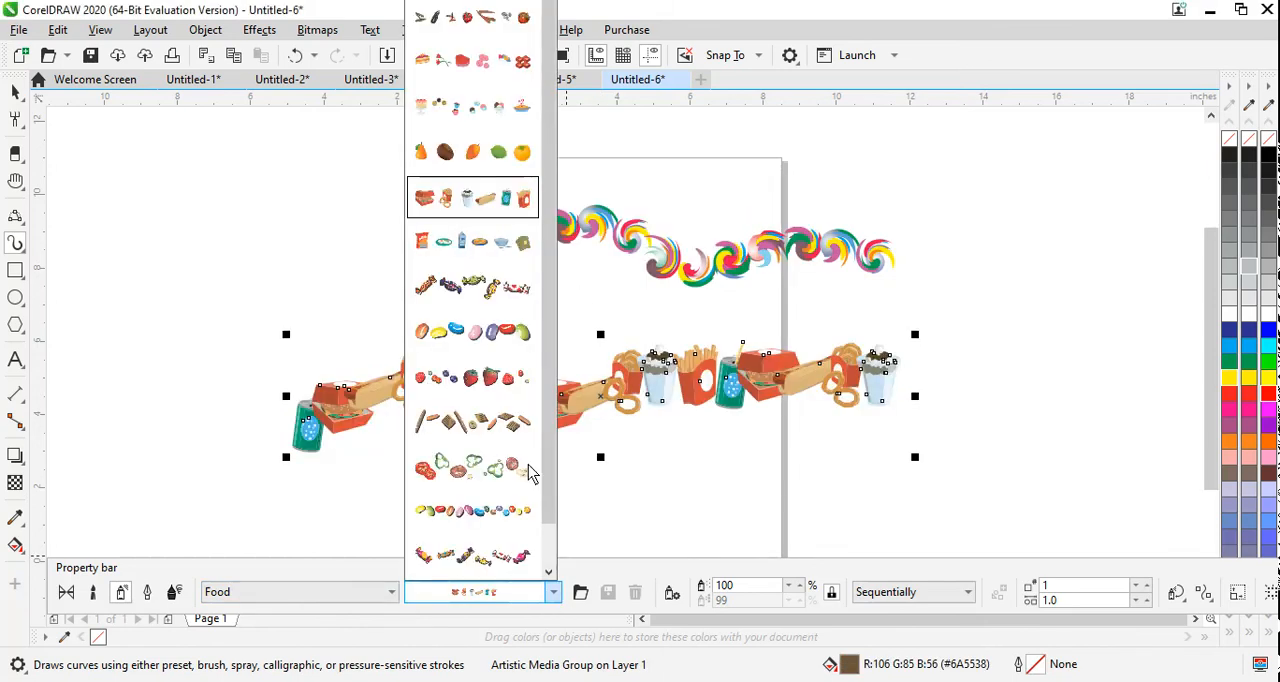
click(507, 266)
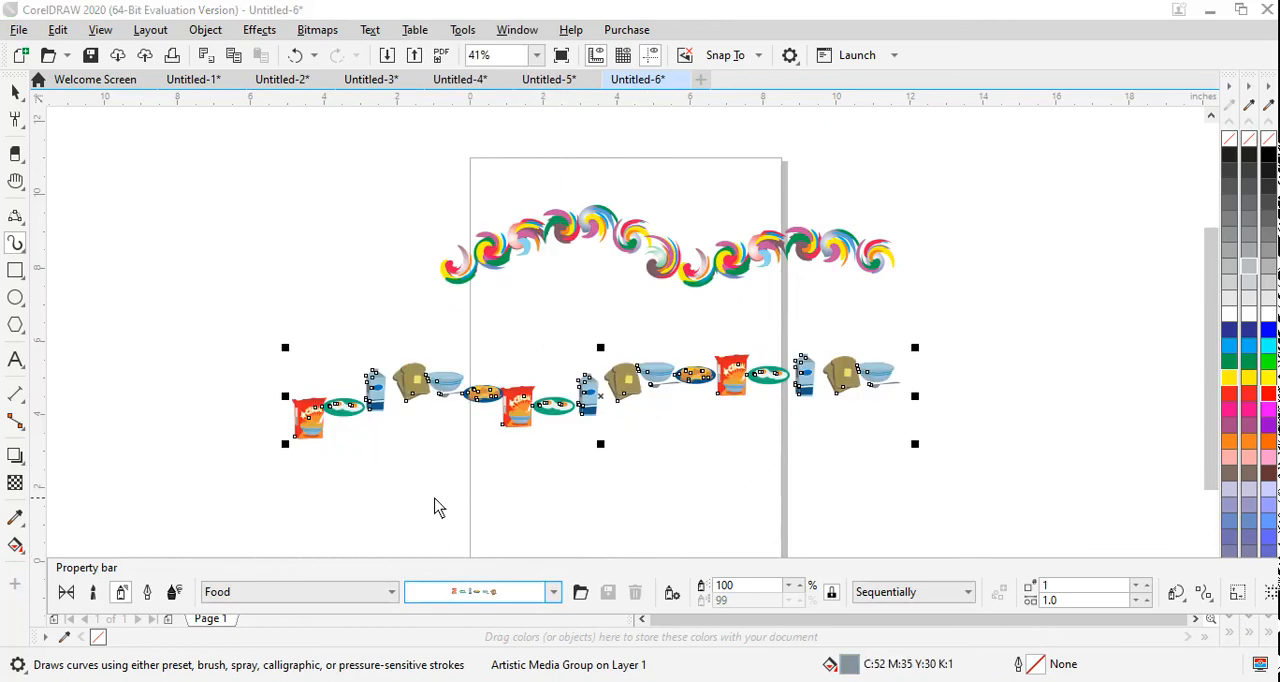
Step: Spray another breakfast-items line beneath the existing one and change its pattern to strawberries and berries
drag(287, 489, 849, 437)
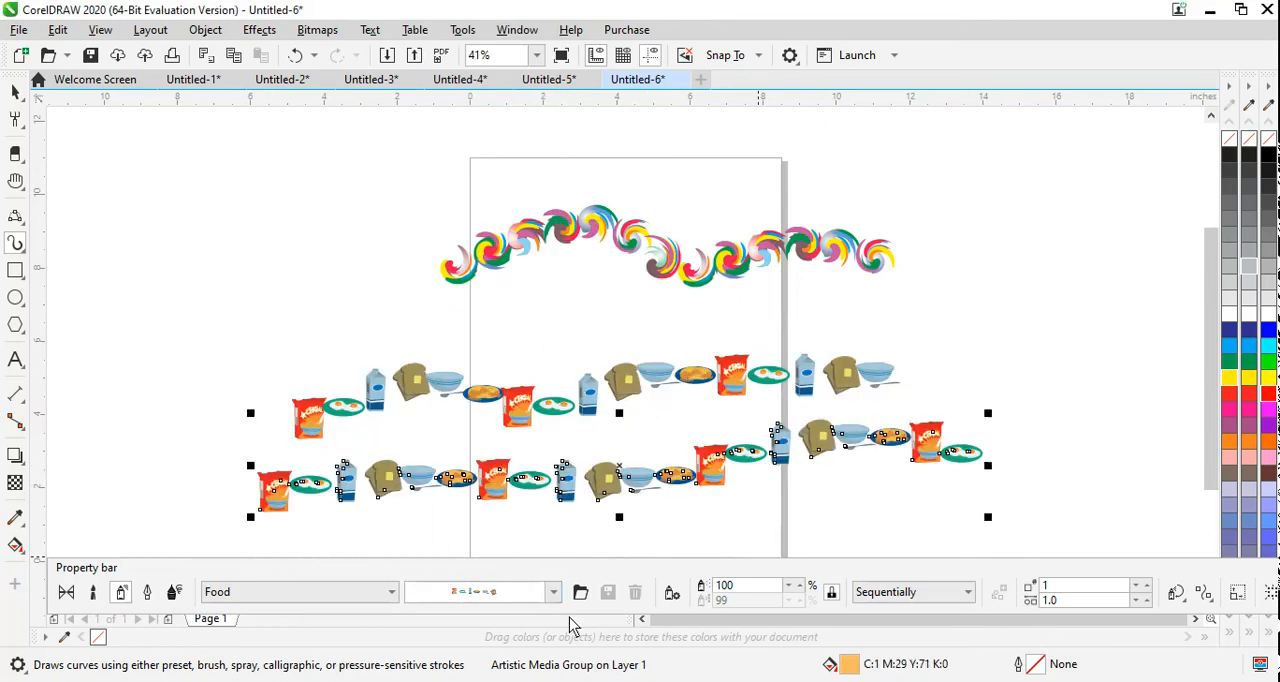
click(553, 592)
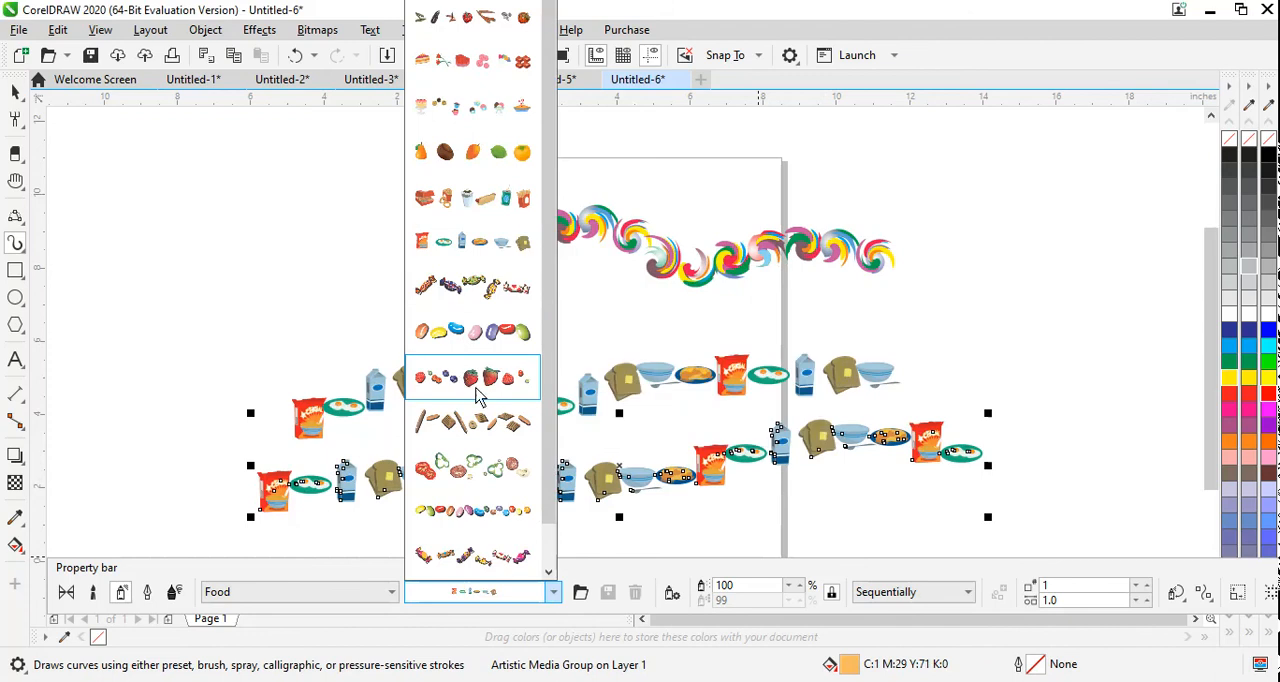
click(478, 393)
Step: Switch to the Footprint spray category and apply the pointed shoe-print pattern to the lowest line
click(392, 592)
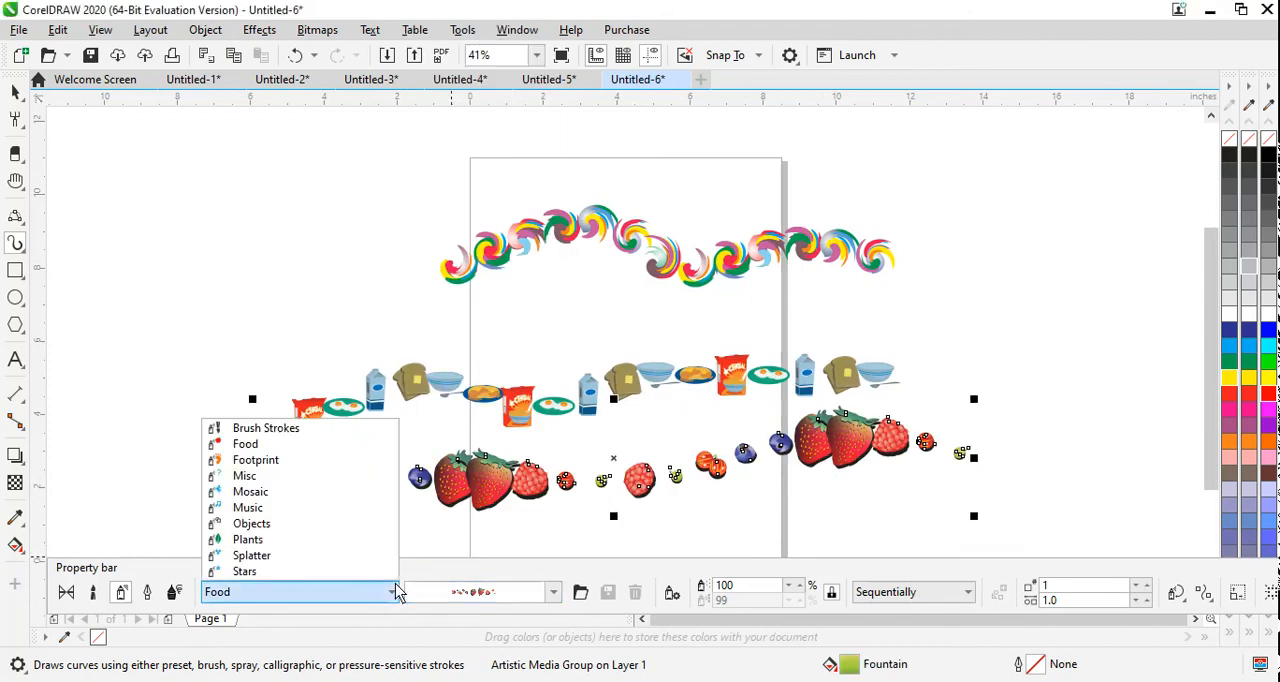
click(340, 462)
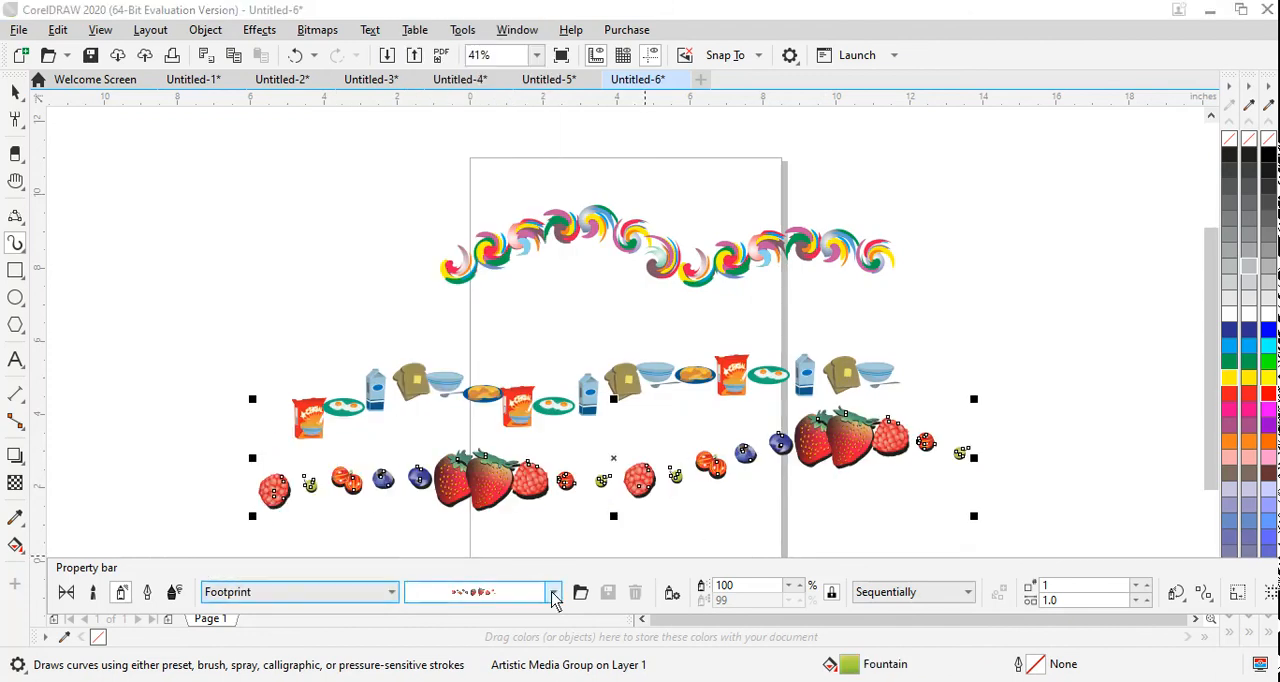
click(556, 594)
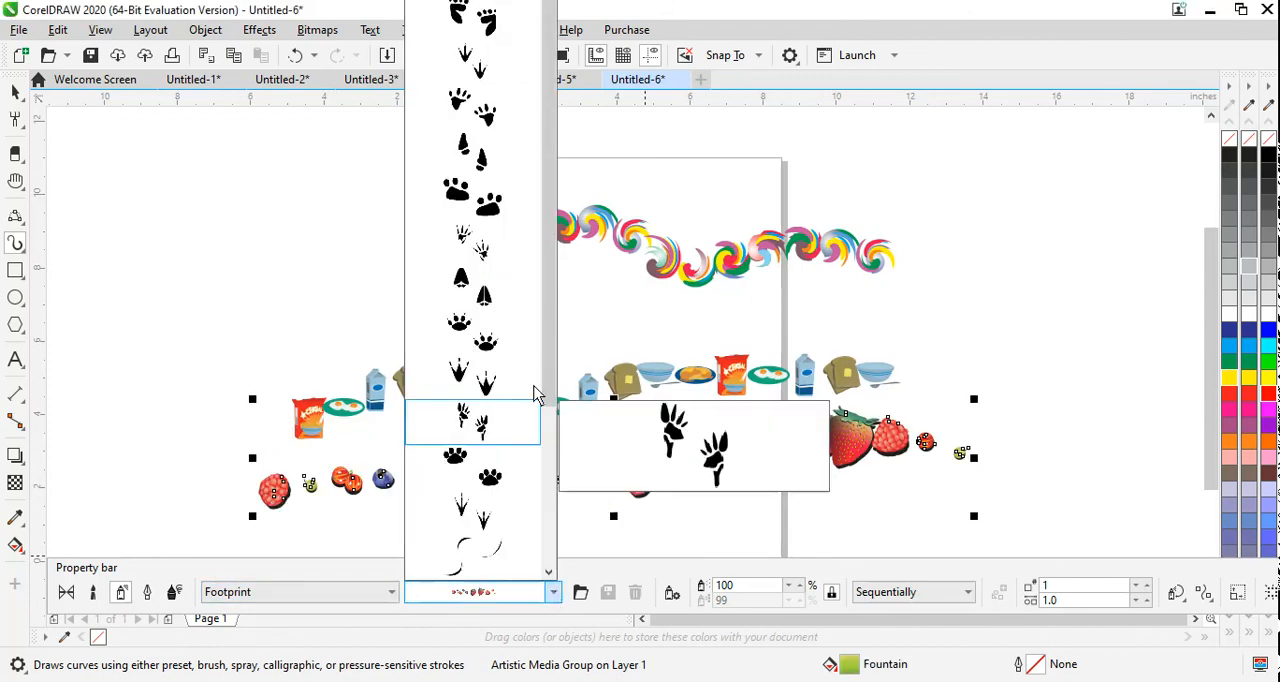
click(486, 166)
Step: Change the lowest line's pattern to three-toed bird tracks and spray another bird-track line about 20 in long above the swirls
click(581, 593)
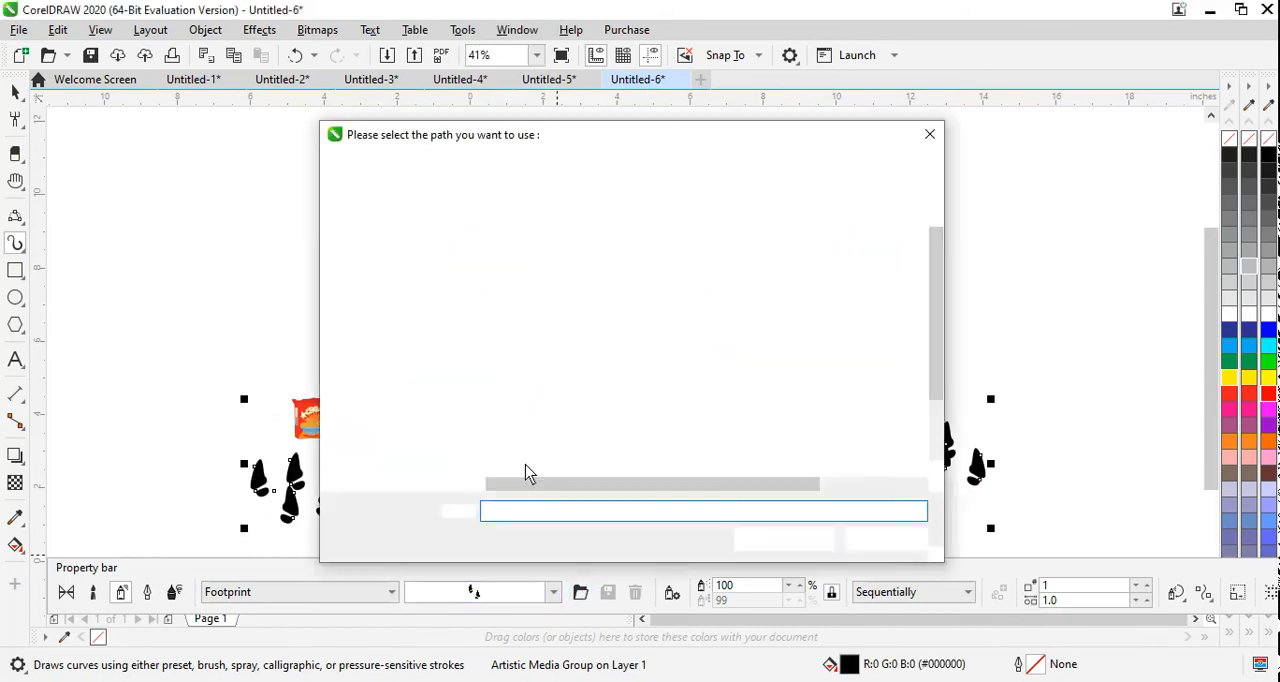
click(920, 538)
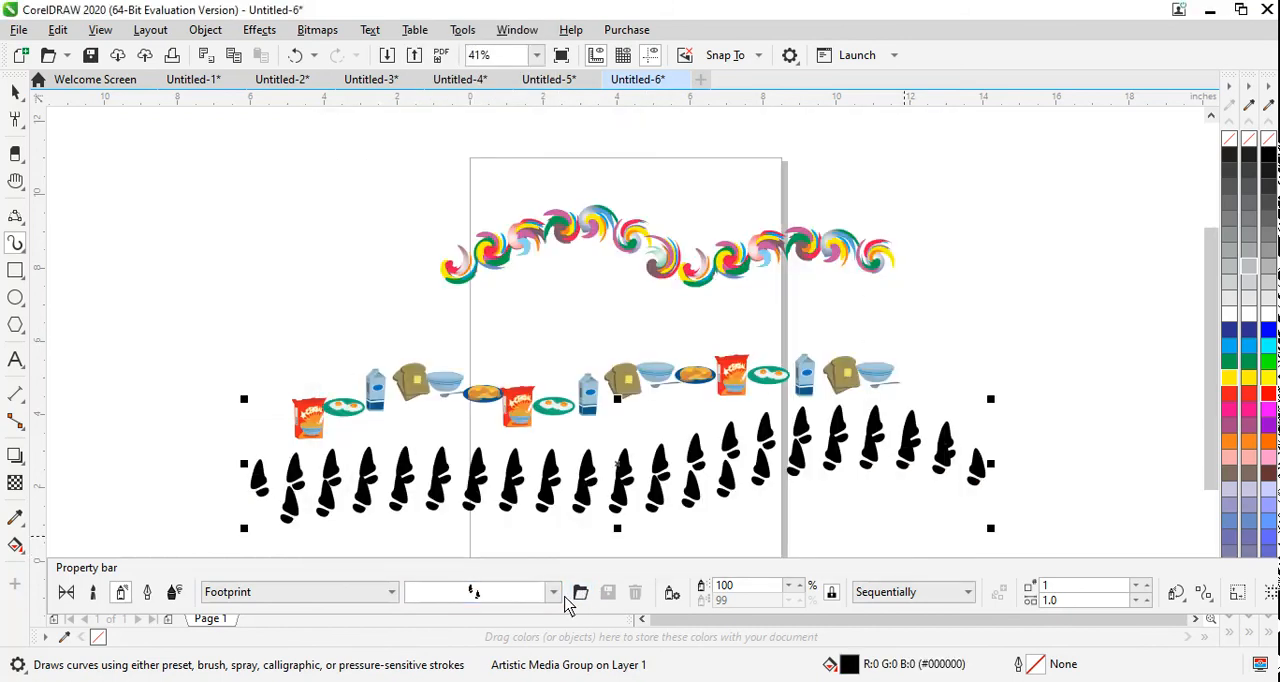
click(553, 592)
click(495, 382)
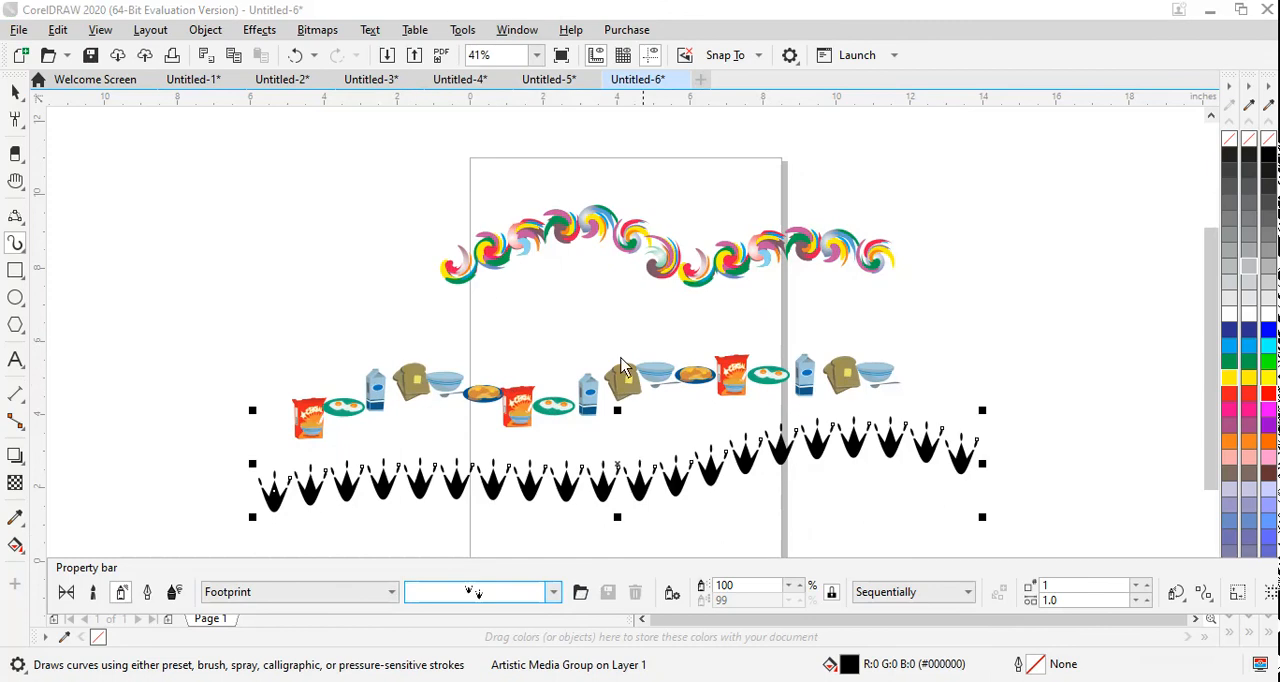
mouse_move(198, 248)
mouse_down()
mouse_move(300, 189)
mouse_move(593, 139)
mouse_move(910, 120)
mouse_up()
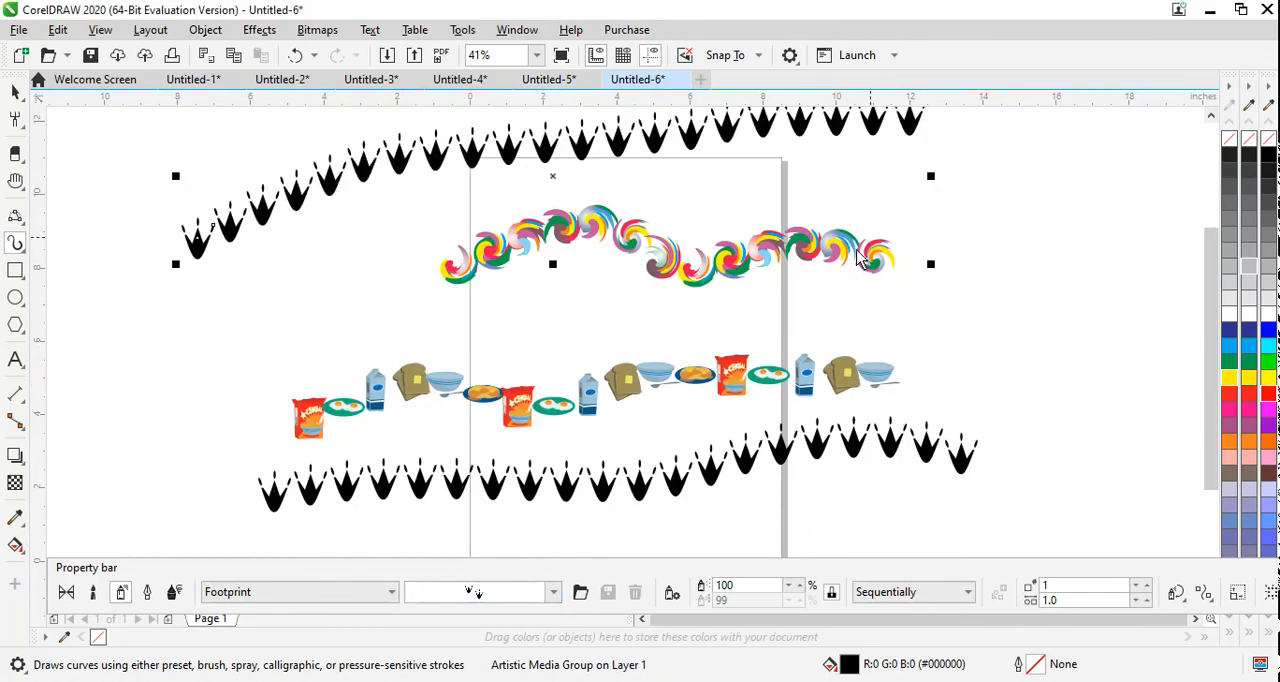
Step: Switch to the Misc spray category, apply the goldfish pattern to the upper line and spray a second goldfish line about 24 in wide across the middle
click(366, 593)
click(290, 477)
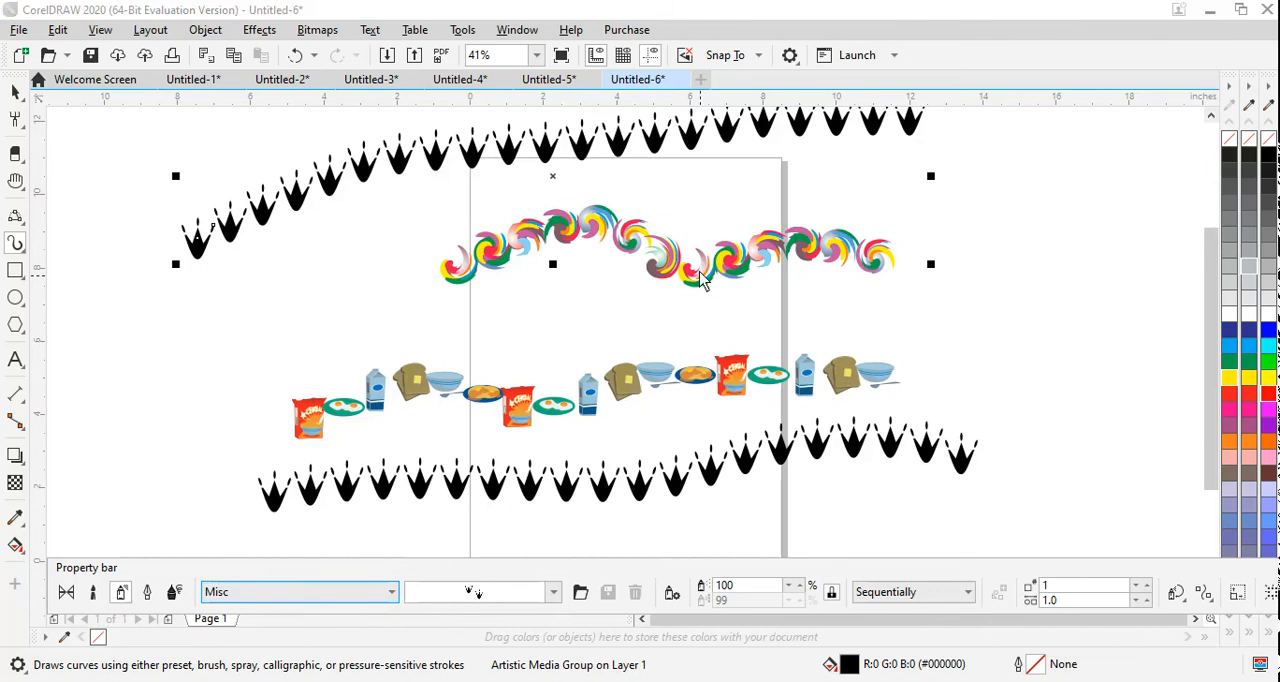
click(551, 593)
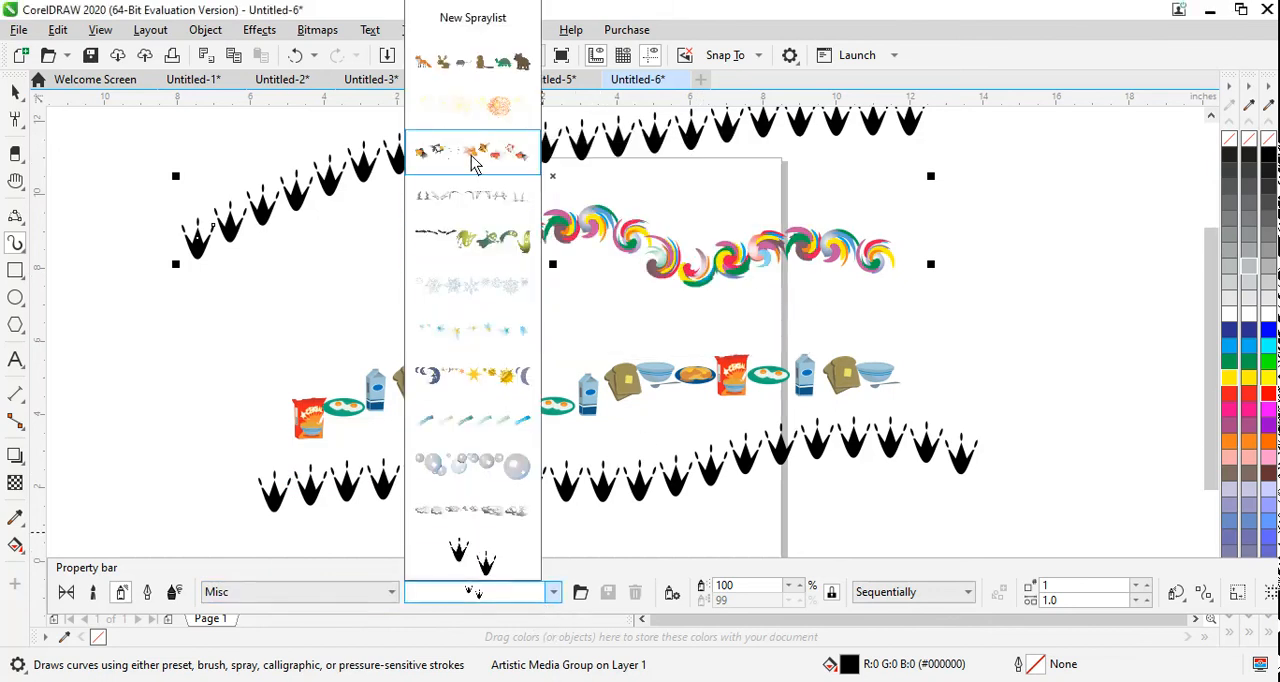
click(476, 165)
mouse_move(130, 376)
mouse_down()
mouse_move(392, 360)
mouse_move(1023, 251)
mouse_up()
Step: Try the moons, suns and stars pattern on the middle goldfish line, followed by the bubbles pattern
click(551, 596)
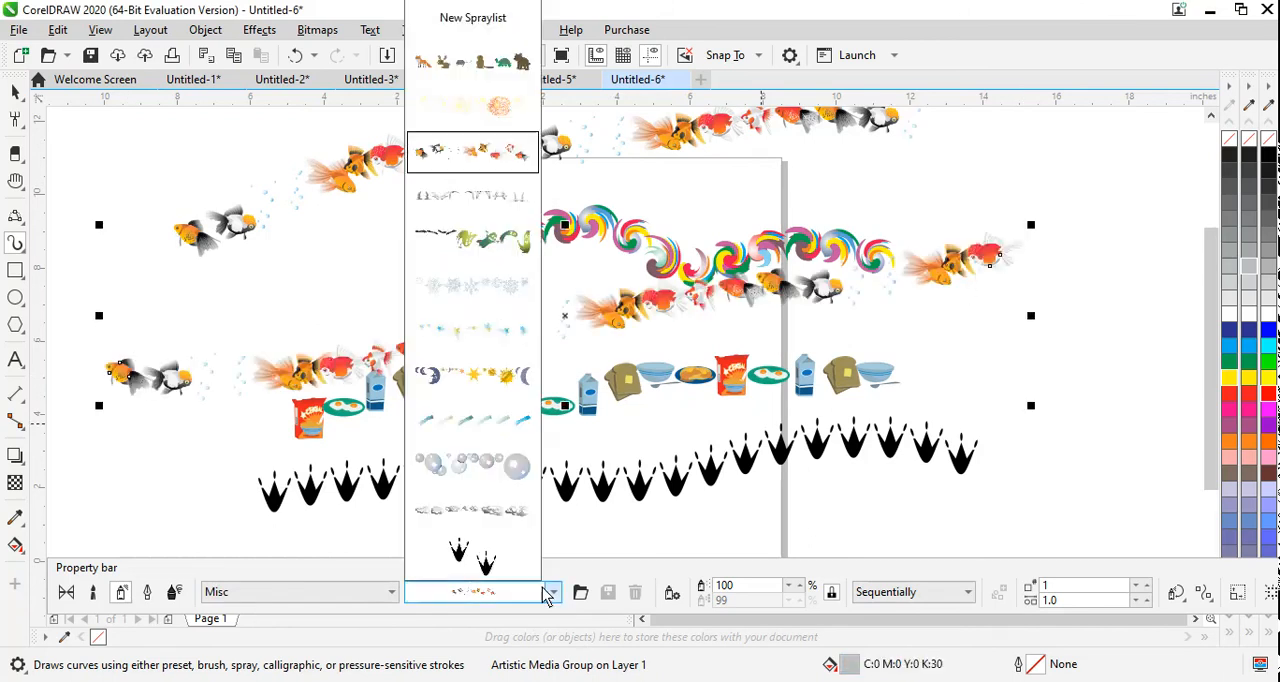
click(527, 513)
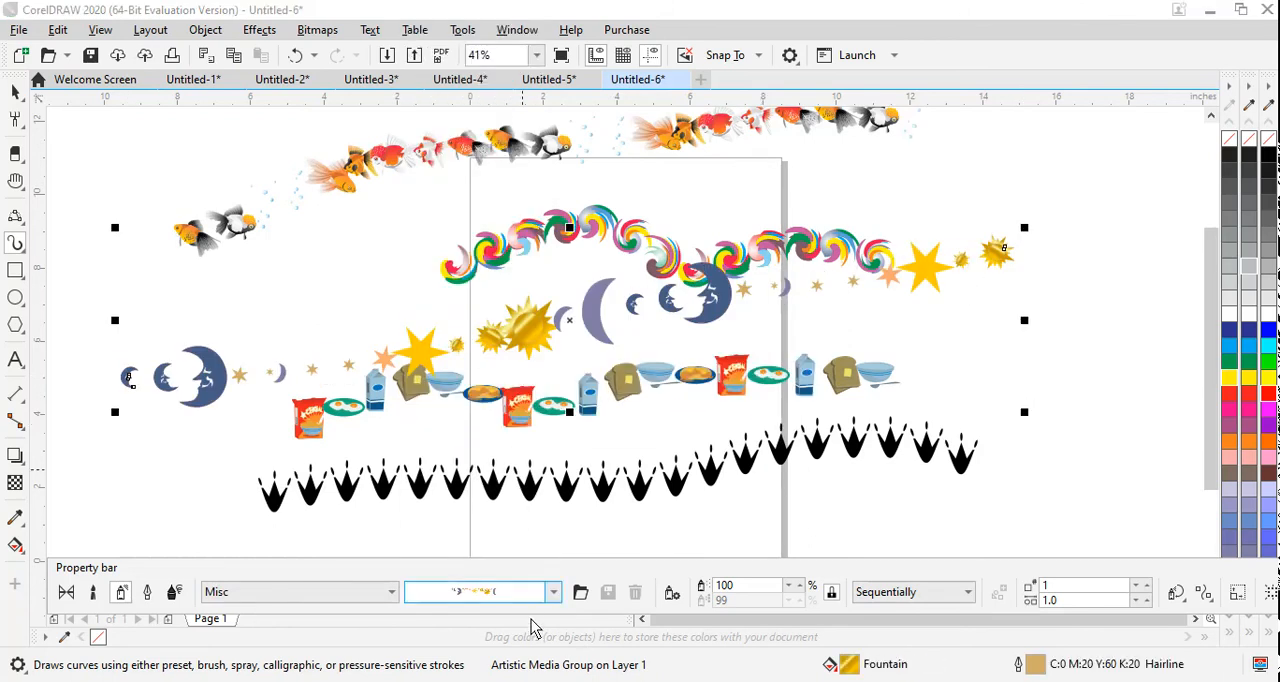
click(553, 592)
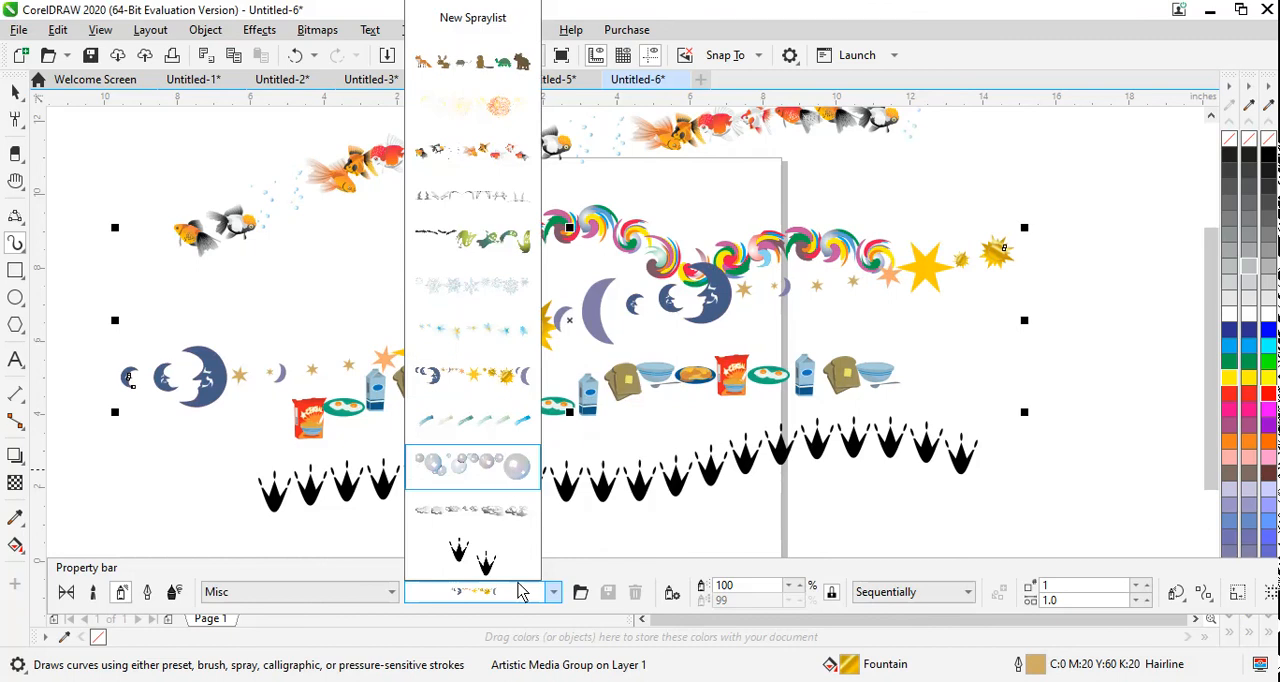
click(505, 468)
Step: Apply the fireworks pattern from the Misc category to the sprayed line across the middle of the page
click(527, 592)
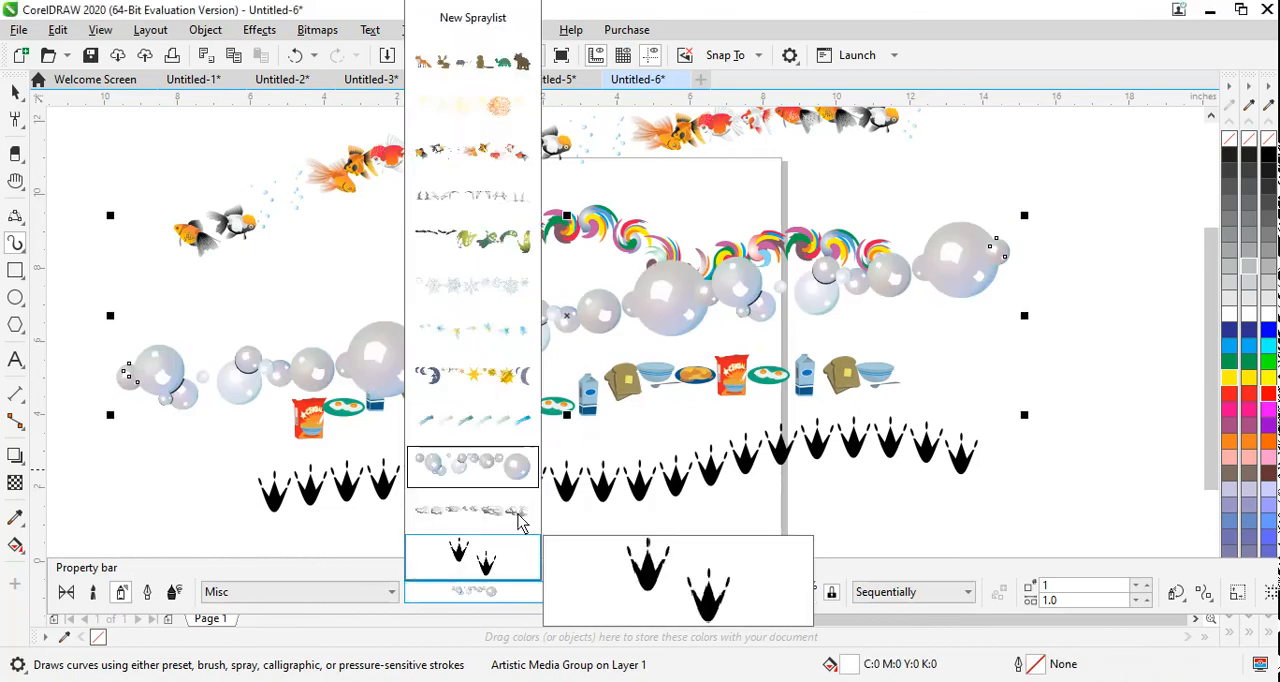
click(489, 205)
click(530, 594)
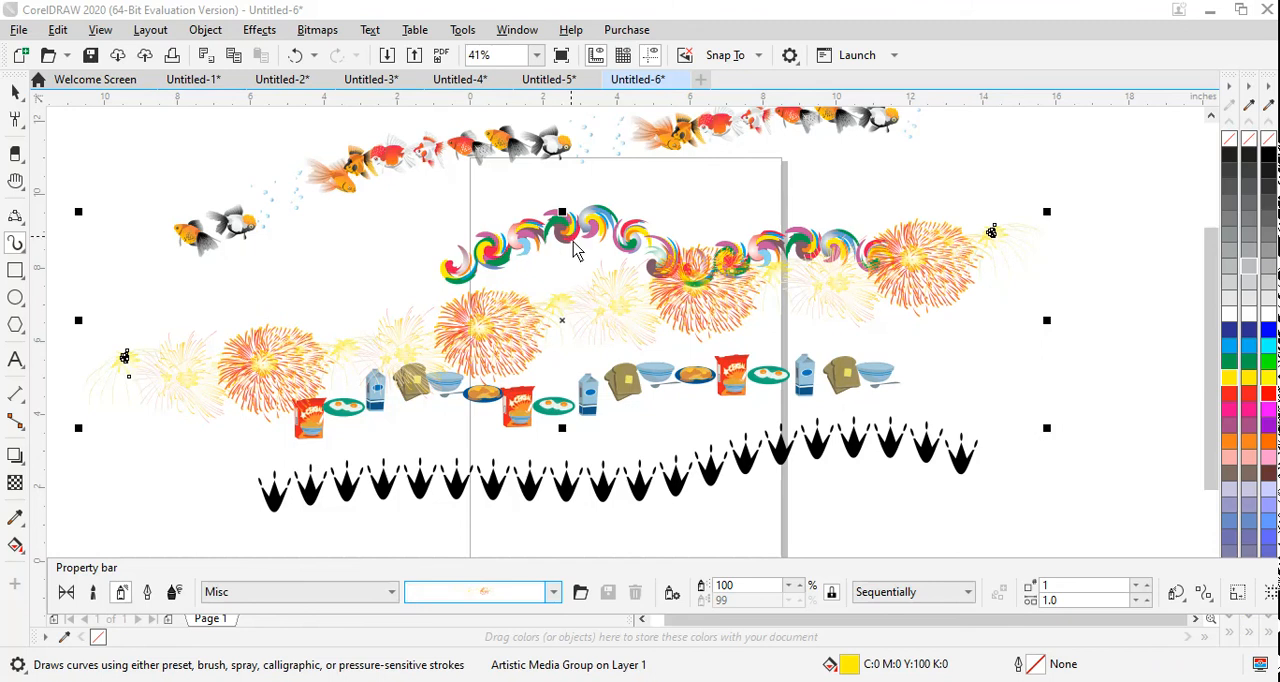
Step: Look over the list of spray categories and switch the Artistic Media tool to Calligraphic mode
click(388, 594)
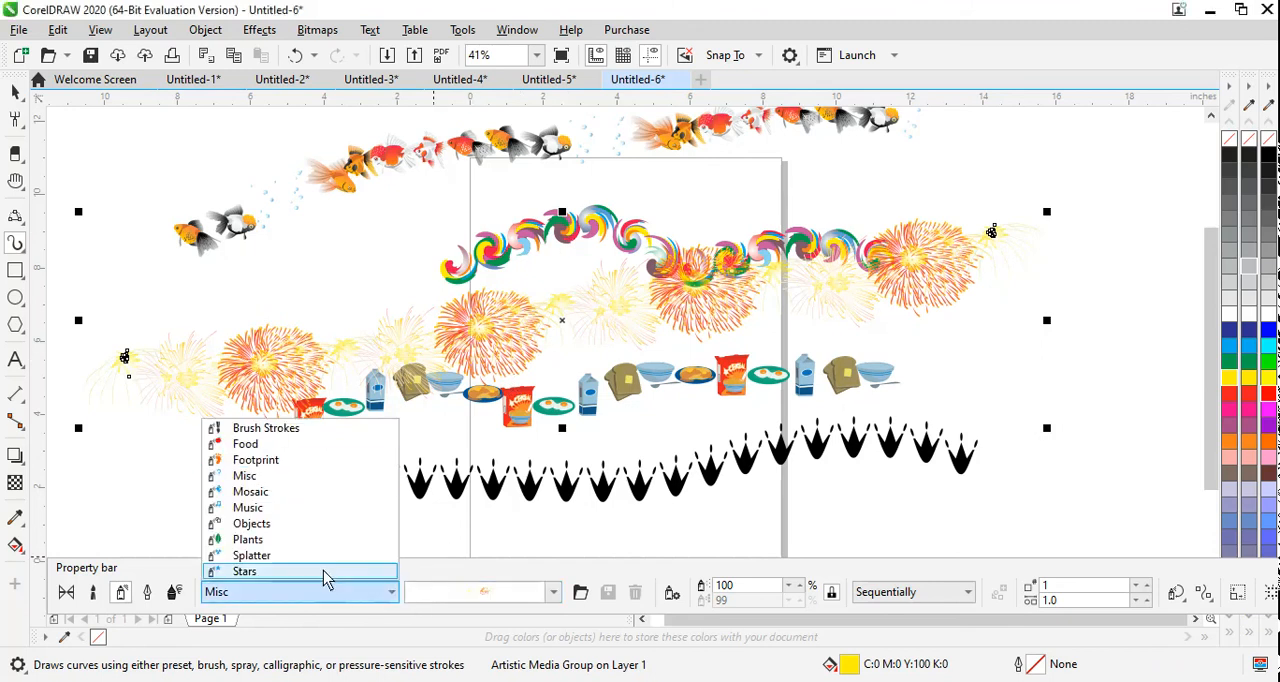
click(148, 598)
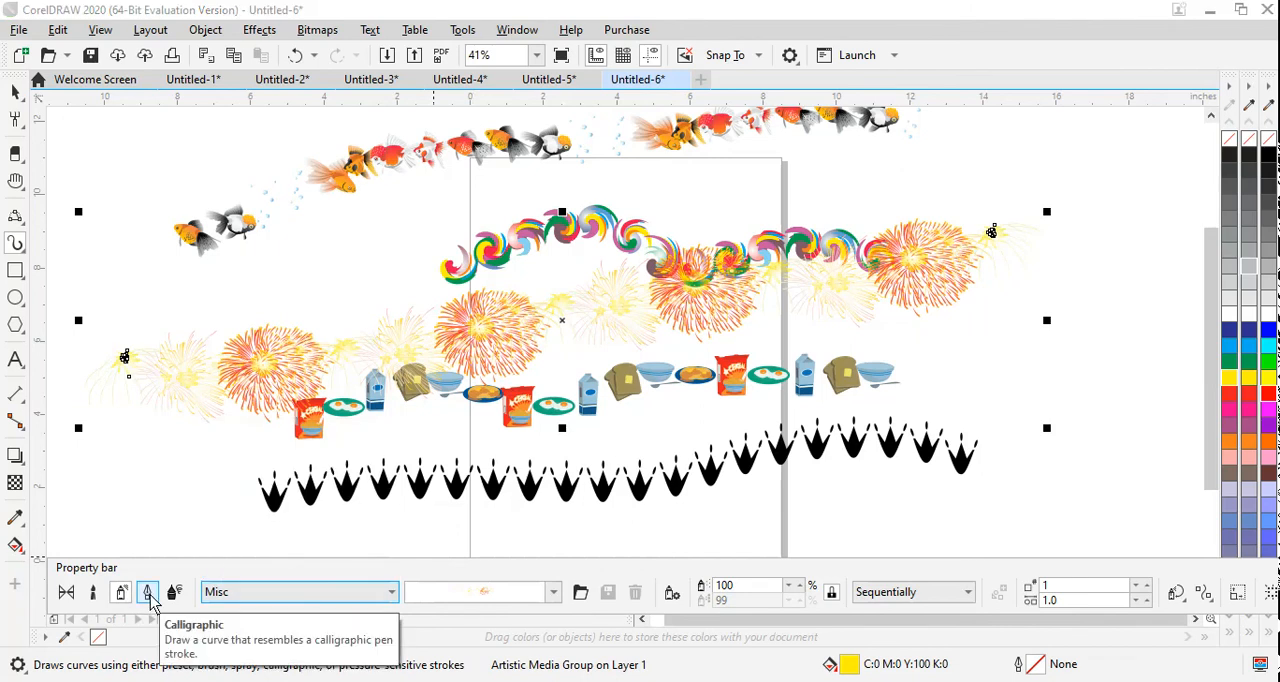
click(148, 592)
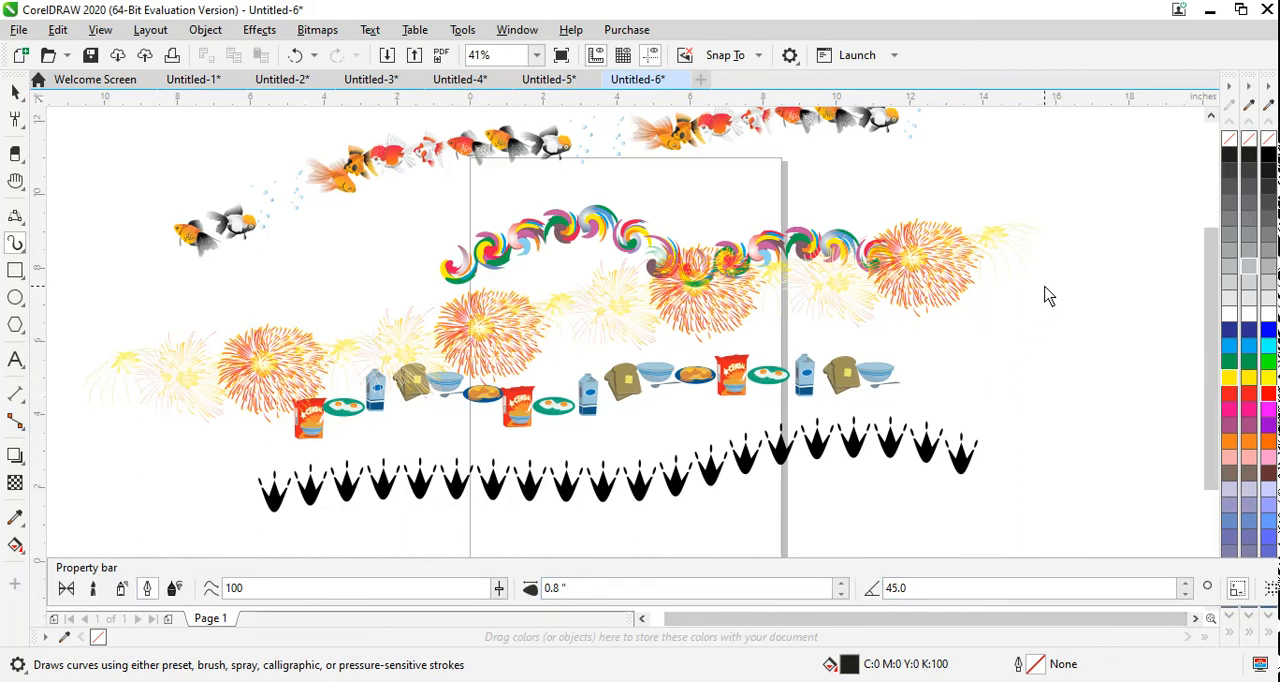
Step: Draw a zigzag calligraphic stroke beside the fireworks and another winding stroke down the page of a new blank document
mouse_move(1044, 306)
mouse_down()
mouse_move(1034, 406)
mouse_move(1113, 343)
mouse_move(1129, 374)
mouse_move(1121, 405)
mouse_move(1140, 419)
mouse_move(1111, 468)
mouse_up()
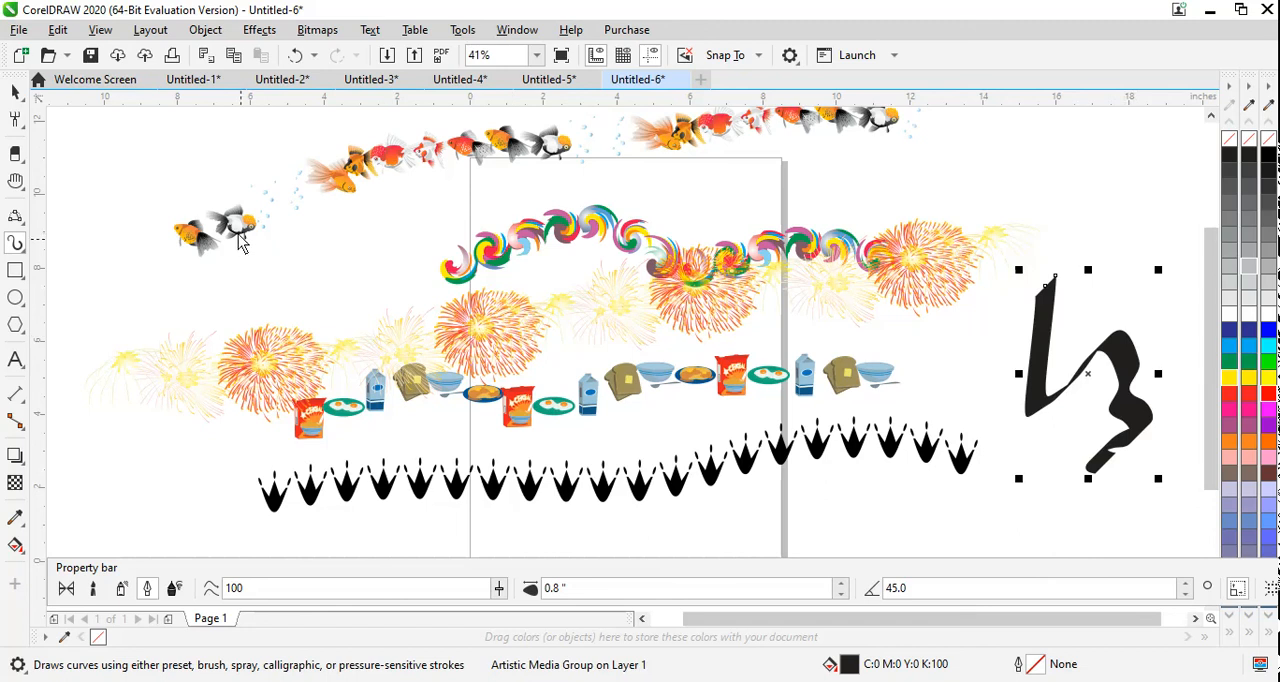
click(22, 58)
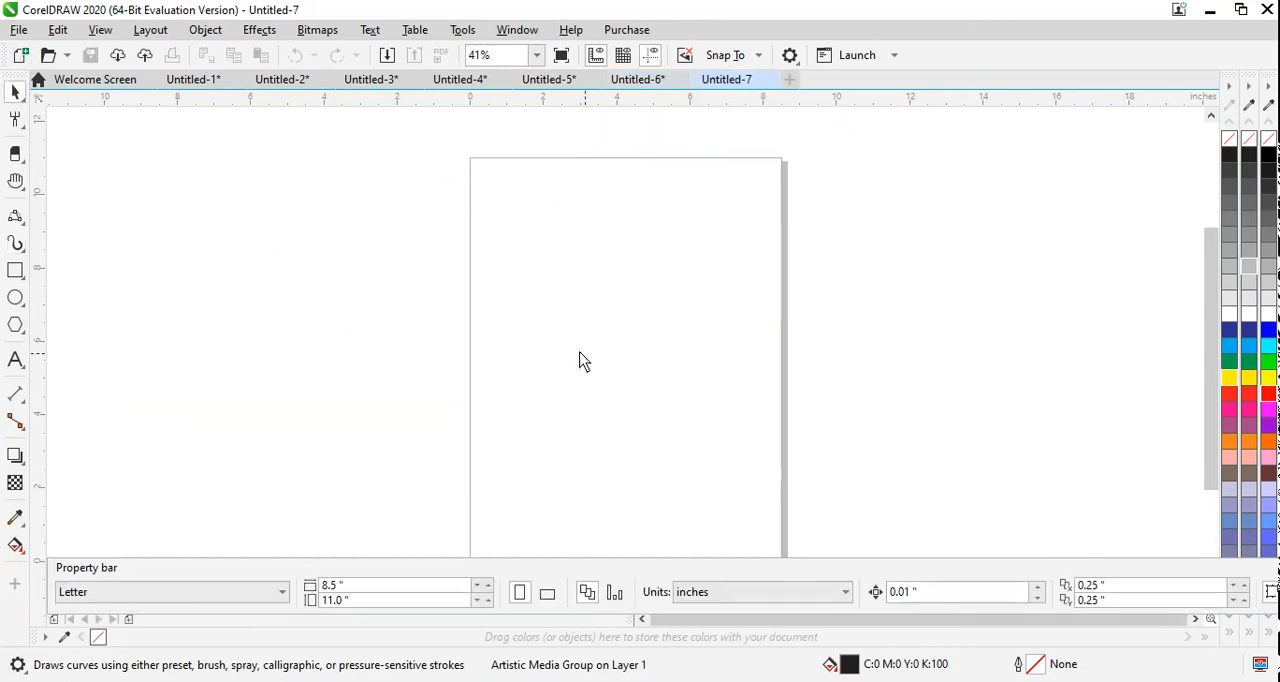
click(15, 240)
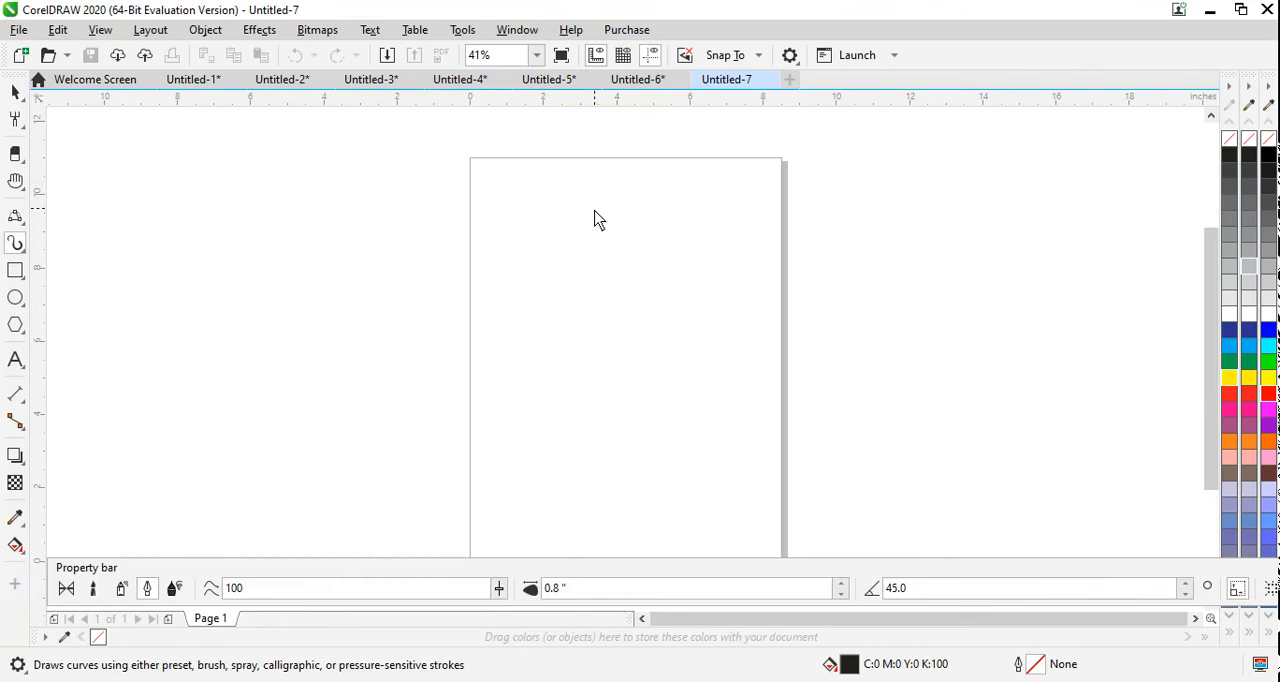
mouse_move(578, 236)
mouse_down()
mouse_move(618, 233)
mouse_move(574, 264)
mouse_move(632, 293)
mouse_move(583, 324)
mouse_move(639, 342)
mouse_move(612, 362)
mouse_move(646, 420)
mouse_move(680, 486)
mouse_up()
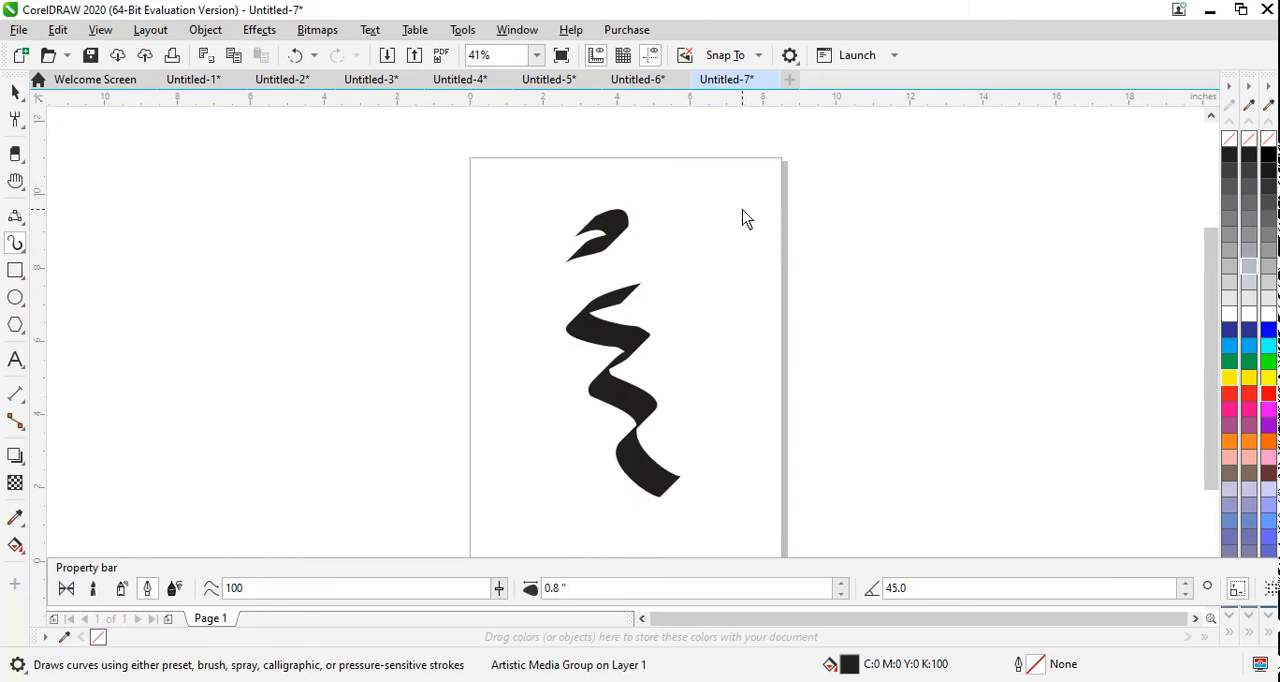
Step: Draw a large letter K in calligraphic strokes across the right edge of the page
mouse_move(745, 200)
mouse_down()
mouse_move(755, 333)
mouse_move(730, 378)
mouse_up()
mouse_move(830, 190)
mouse_down()
mouse_move(823, 235)
mouse_move(793, 283)
mouse_up()
drag(845, 337, 852, 336)
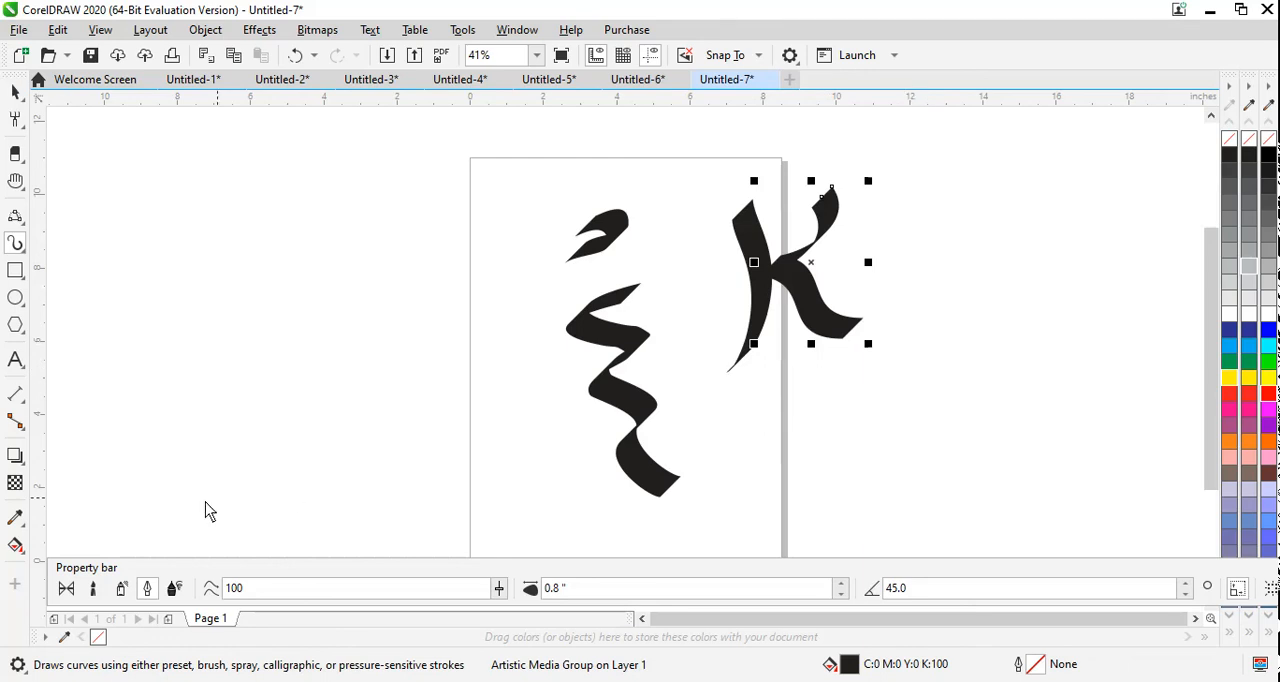
Step: Draw a letter Z below the K and an S left of the page in Expression mode, and colour the S green
click(174, 590)
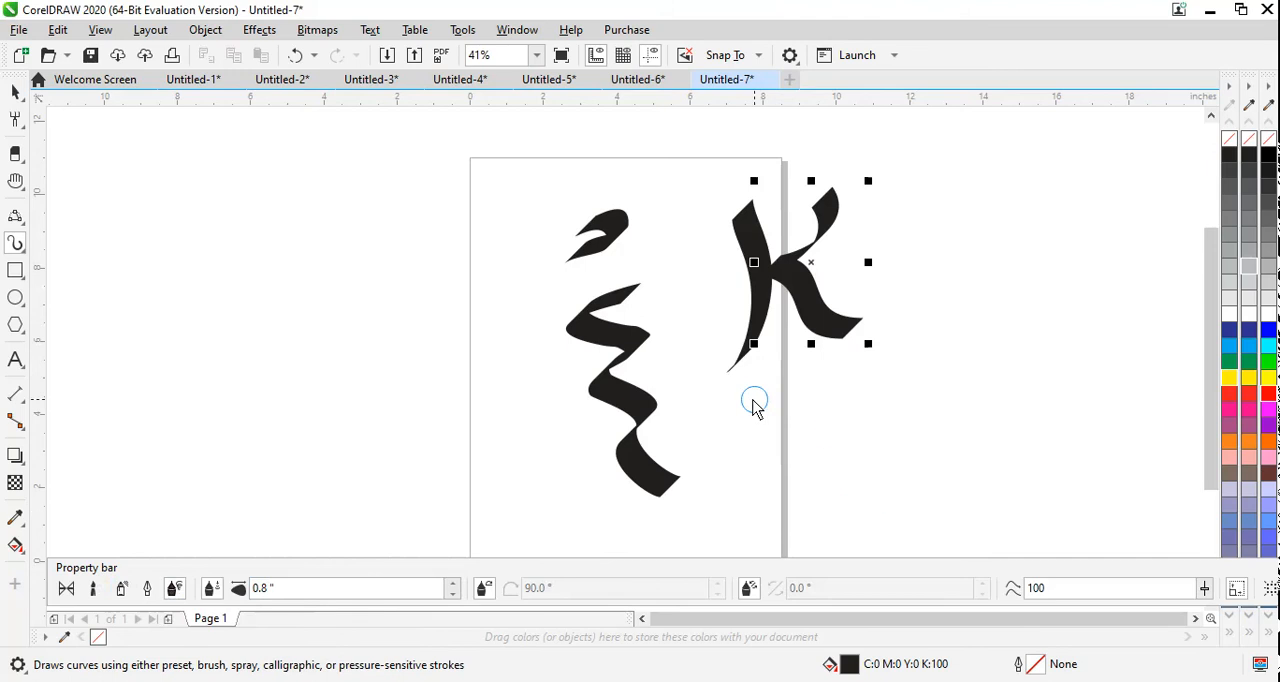
mouse_move(752, 403)
mouse_down()
mouse_move(886, 405)
mouse_move(733, 528)
mouse_move(940, 518)
mouse_up()
mouse_move(436, 212)
mouse_down()
mouse_move(380, 180)
mouse_move(365, 235)
mouse_move(436, 279)
mouse_move(411, 302)
mouse_move(338, 292)
mouse_up()
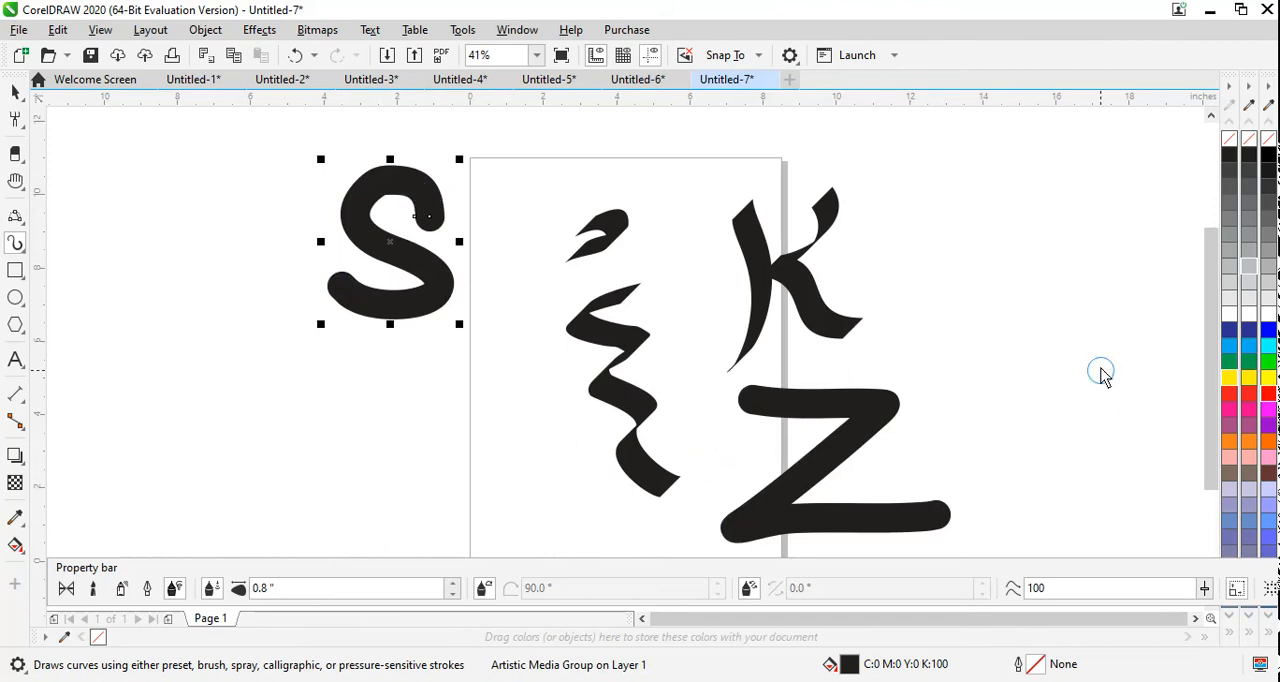
click(1249, 363)
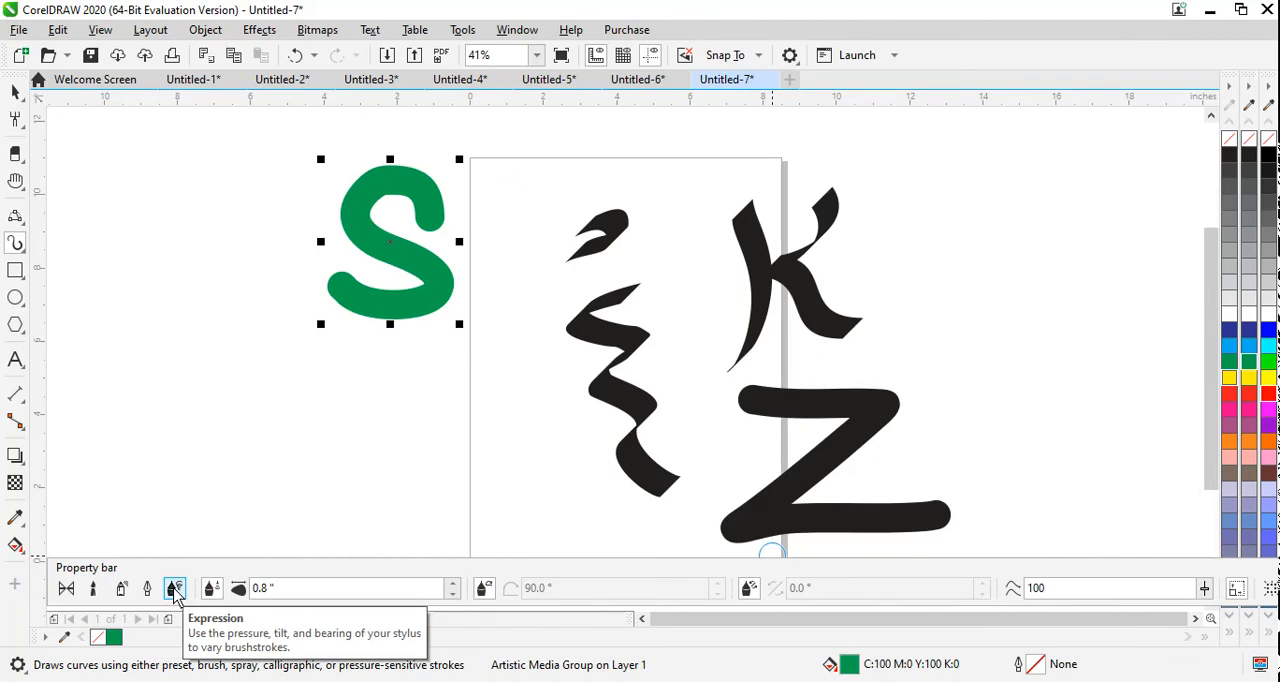
Step: Sketch a closed wavy figure about 7.7 × 8.8 in left of the green S with LiveSketch and fill it yellow
click(17, 244)
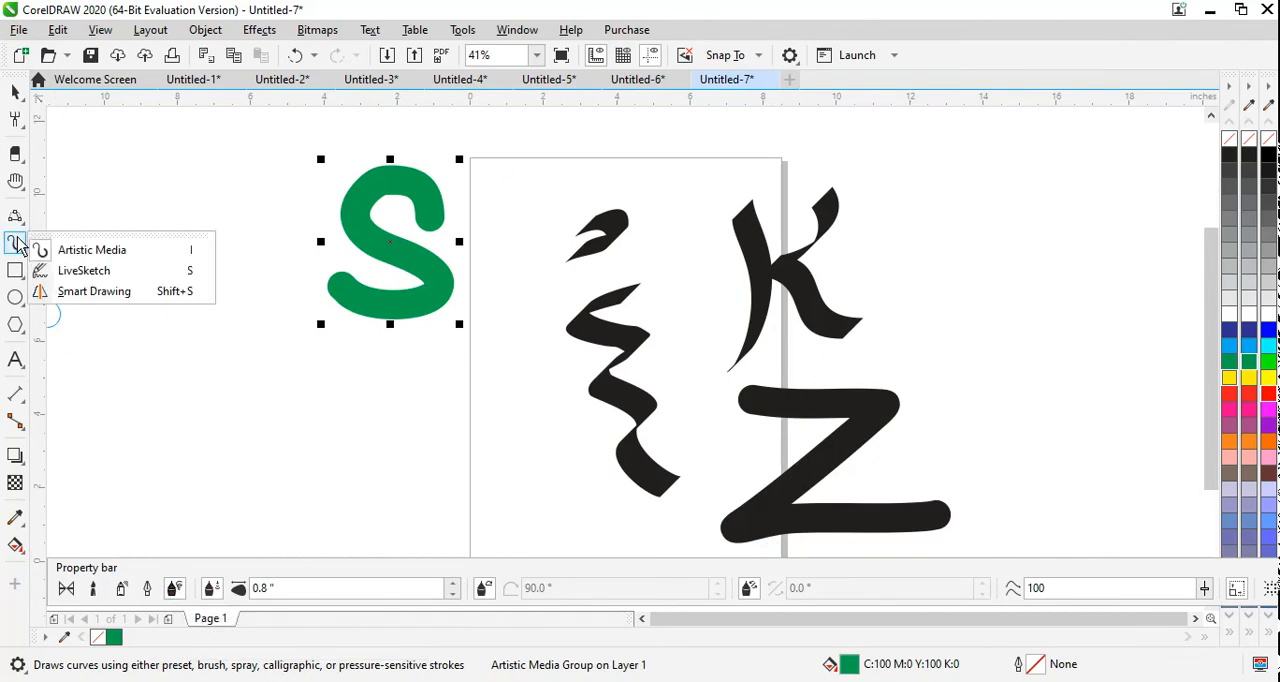
click(125, 274)
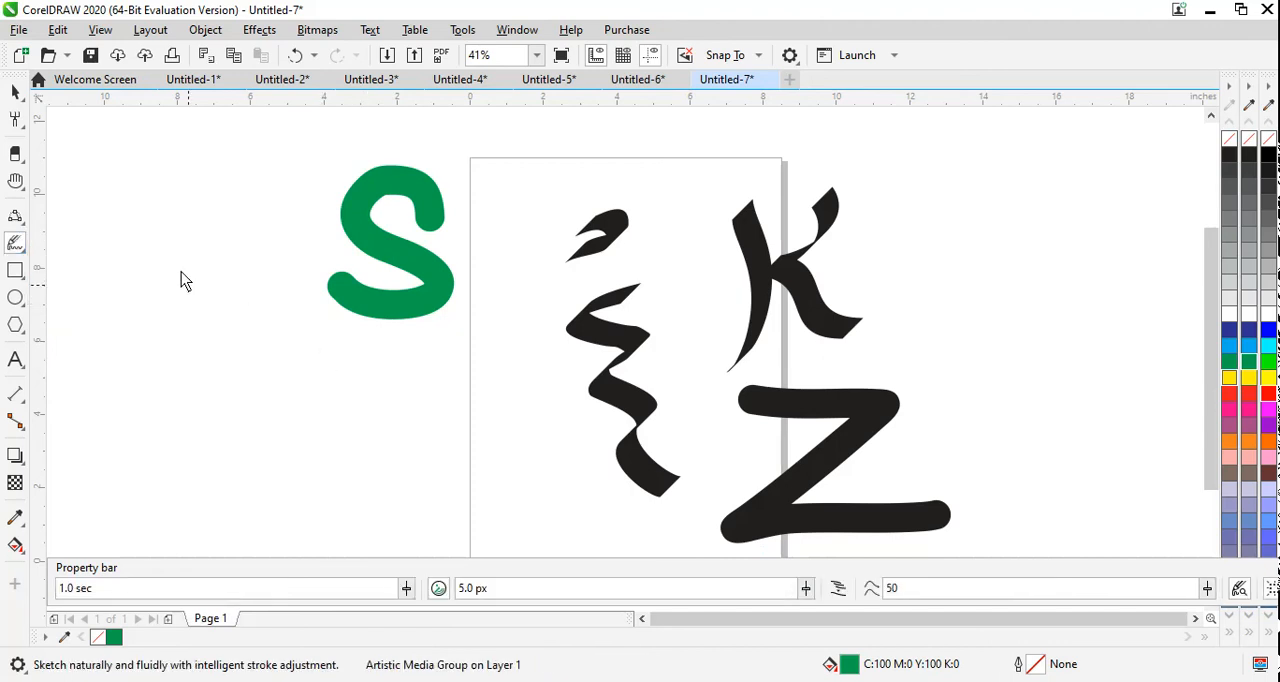
mouse_move(200, 238)
mouse_down()
mouse_move(154, 255)
mouse_move(209, 297)
mouse_move(206, 391)
mouse_move(241, 434)
mouse_up()
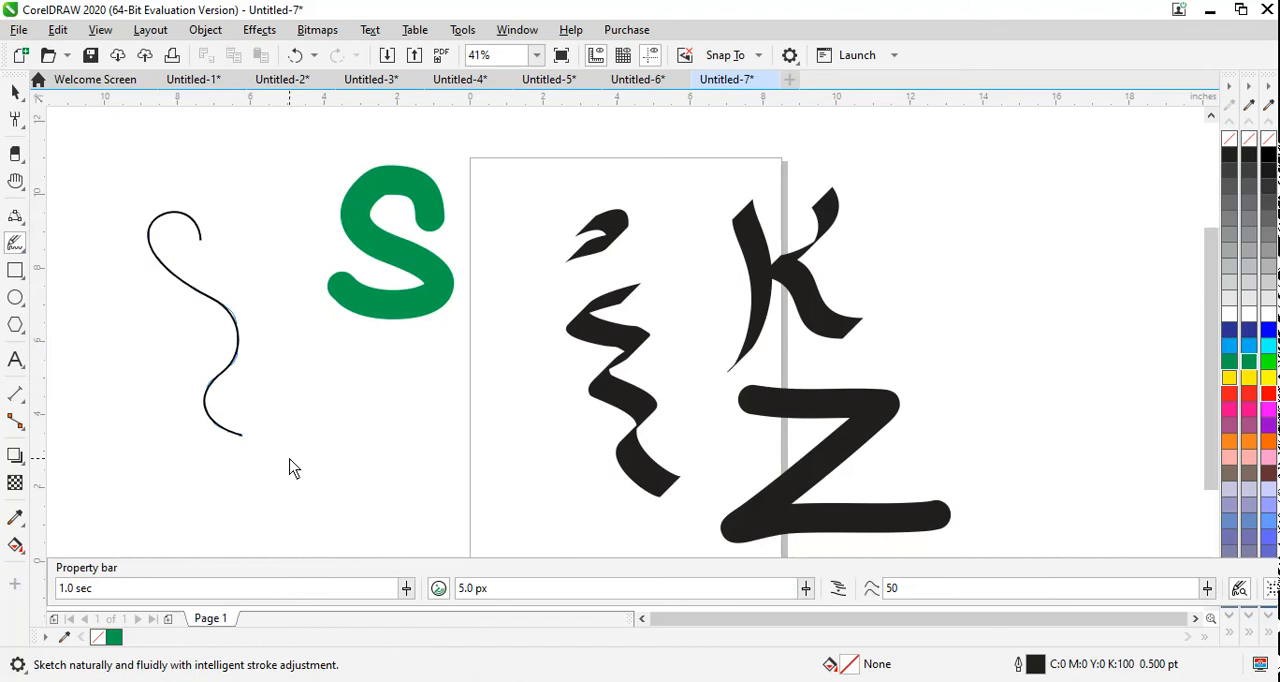
mouse_move(200, 240)
mouse_down()
mouse_move(257, 211)
mouse_move(250, 270)
mouse_move(307, 346)
mouse_move(300, 406)
mouse_move(361, 481)
mouse_move(422, 505)
mouse_move(313, 520)
mouse_move(281, 448)
mouse_move(260, 480)
mouse_move(214, 492)
mouse_move(141, 481)
mouse_move(172, 470)
mouse_move(164, 438)
mouse_move(238, 438)
mouse_up()
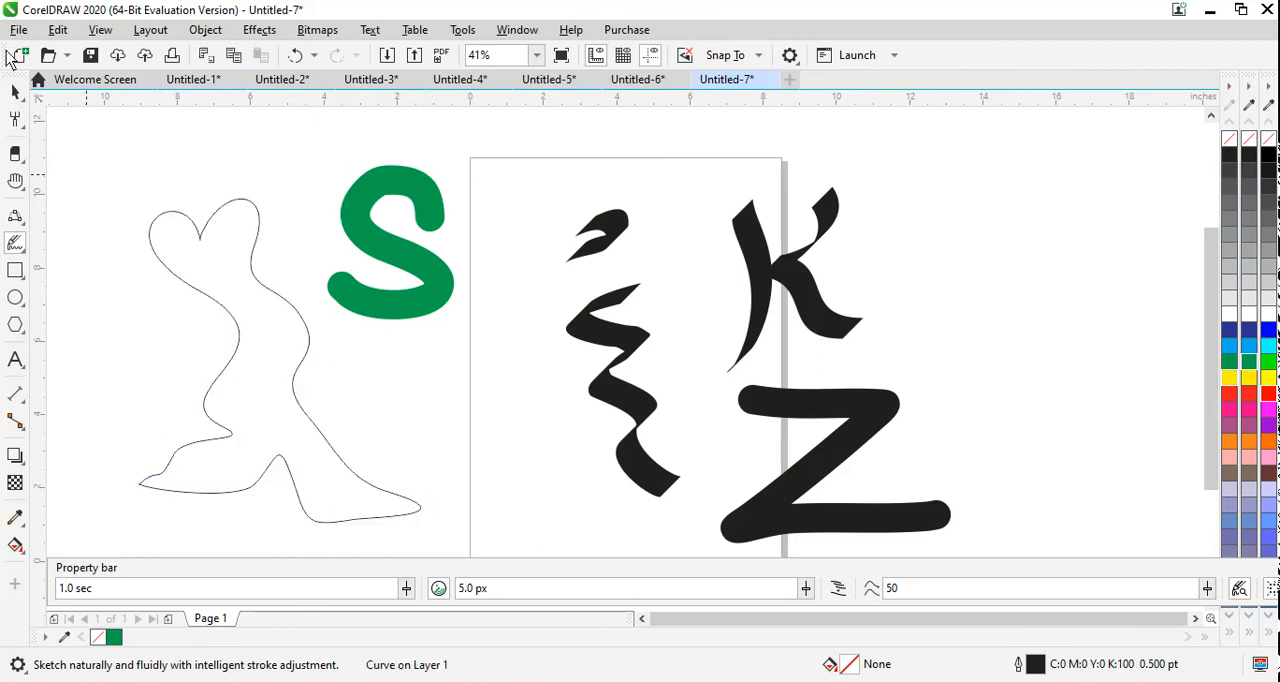
click(15, 91)
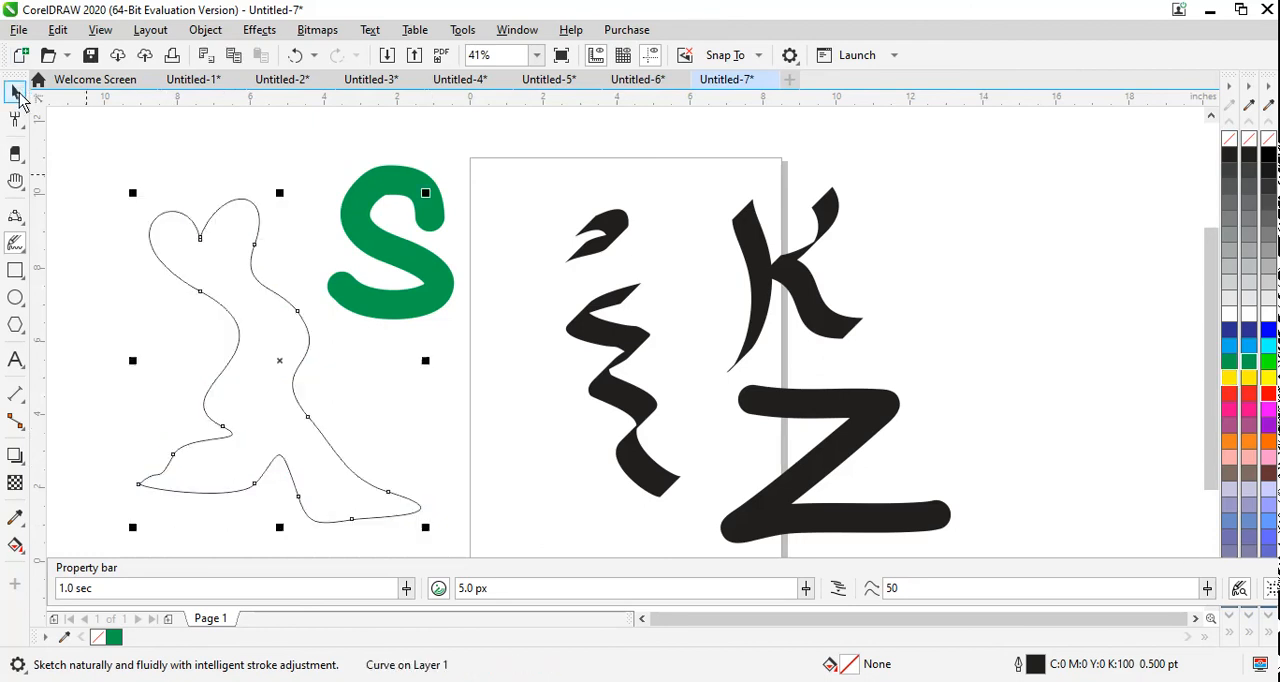
click(1229, 377)
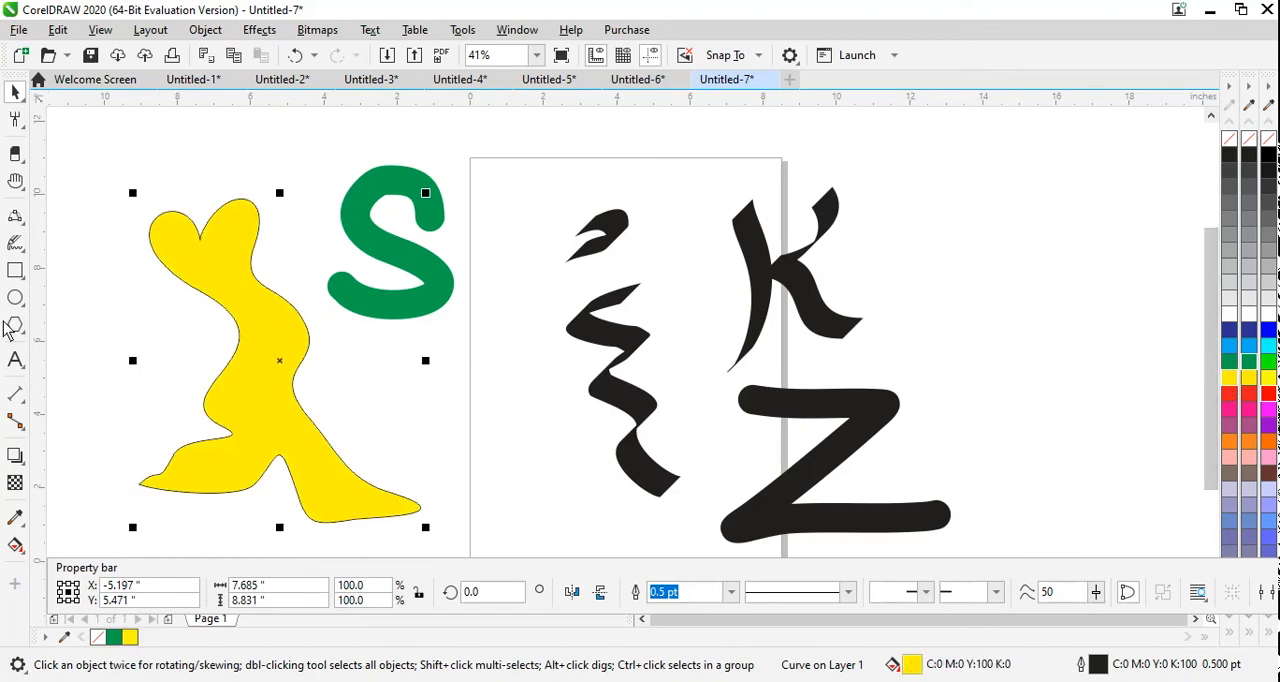
Step: Sketch a simple doll figure right of the page with LiveSketch: a body, two arms, two legs and small strokes inside
click(16, 245)
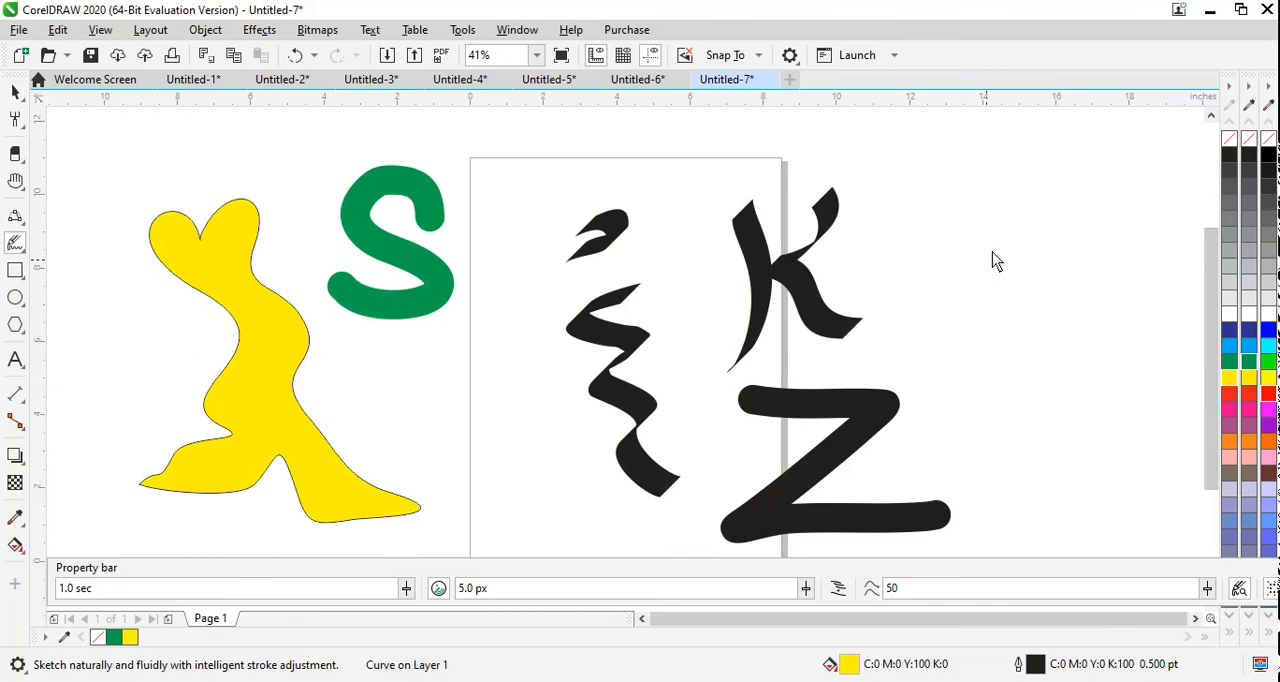
mouse_move(988, 255)
mouse_down()
mouse_move(997, 215)
mouse_move(1054, 189)
mouse_move(1089, 205)
mouse_move(1096, 227)
mouse_move(1069, 276)
mouse_up()
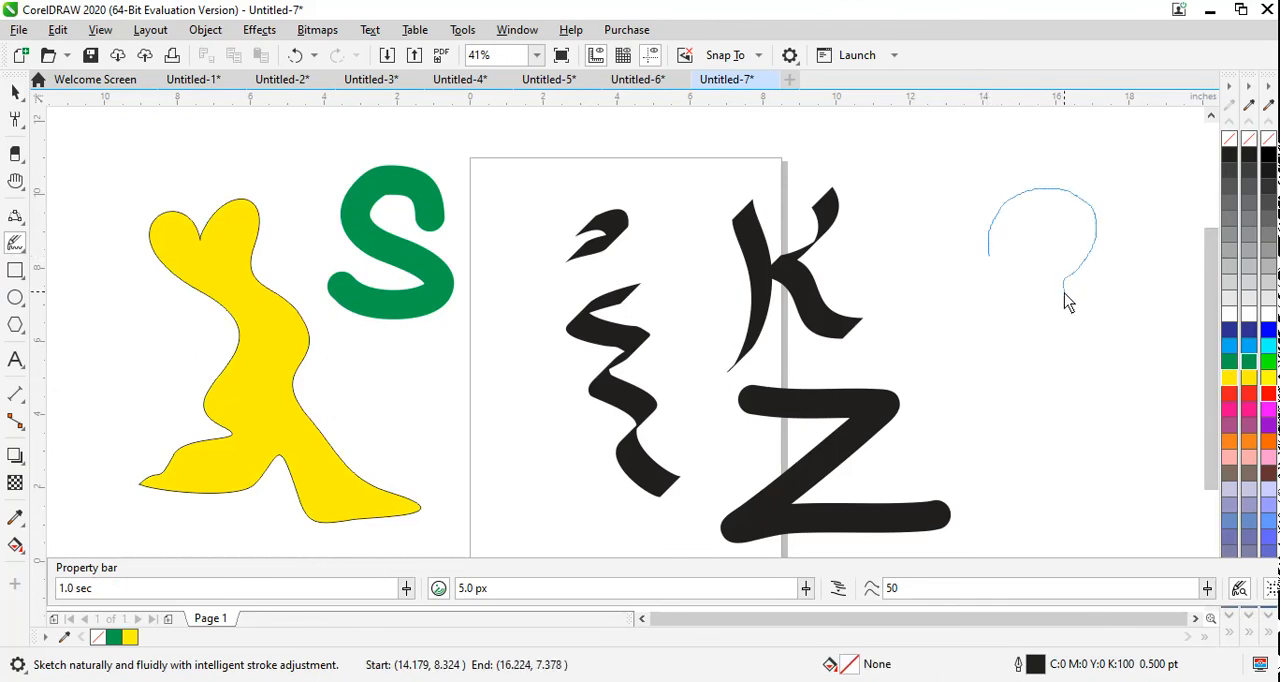
mouse_move(1079, 322)
mouse_down()
mouse_move(1088, 354)
mouse_move(1050, 396)
mouse_move(987, 386)
mouse_move(1008, 306)
mouse_move(991, 263)
mouse_up()
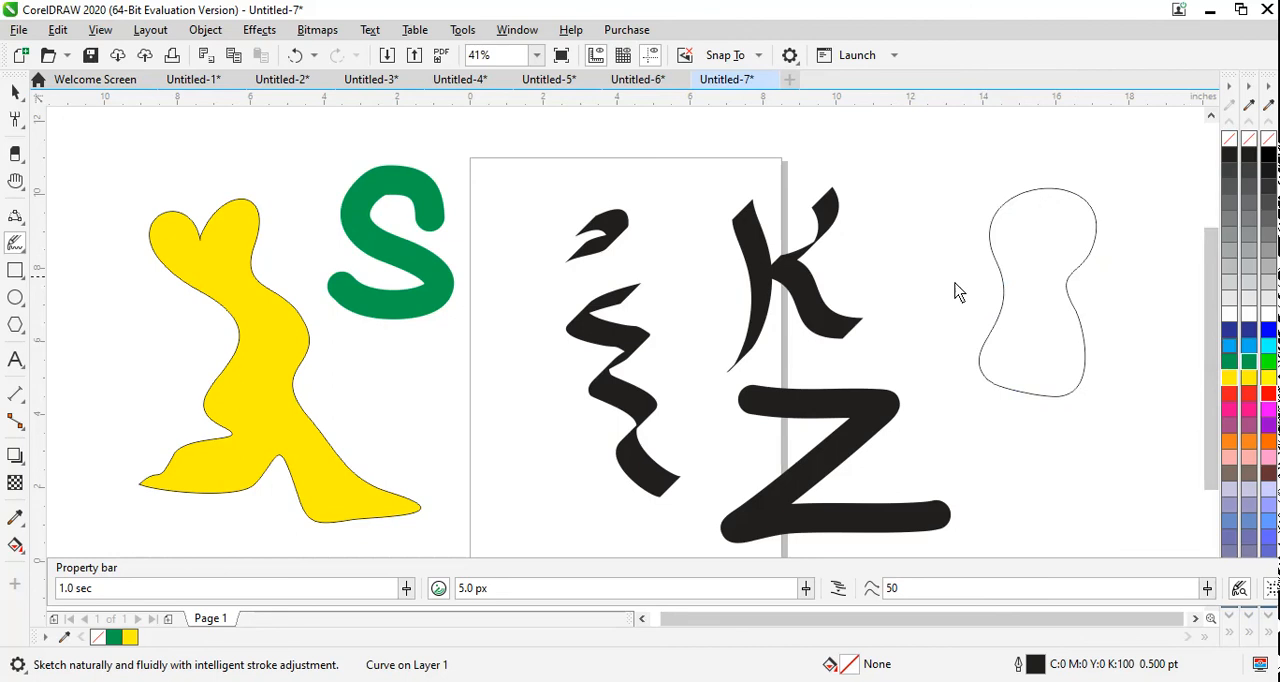
mouse_move(994, 264)
mouse_down()
mouse_move(902, 311)
mouse_move(951, 313)
mouse_move(1003, 299)
mouse_move(997, 269)
mouse_up()
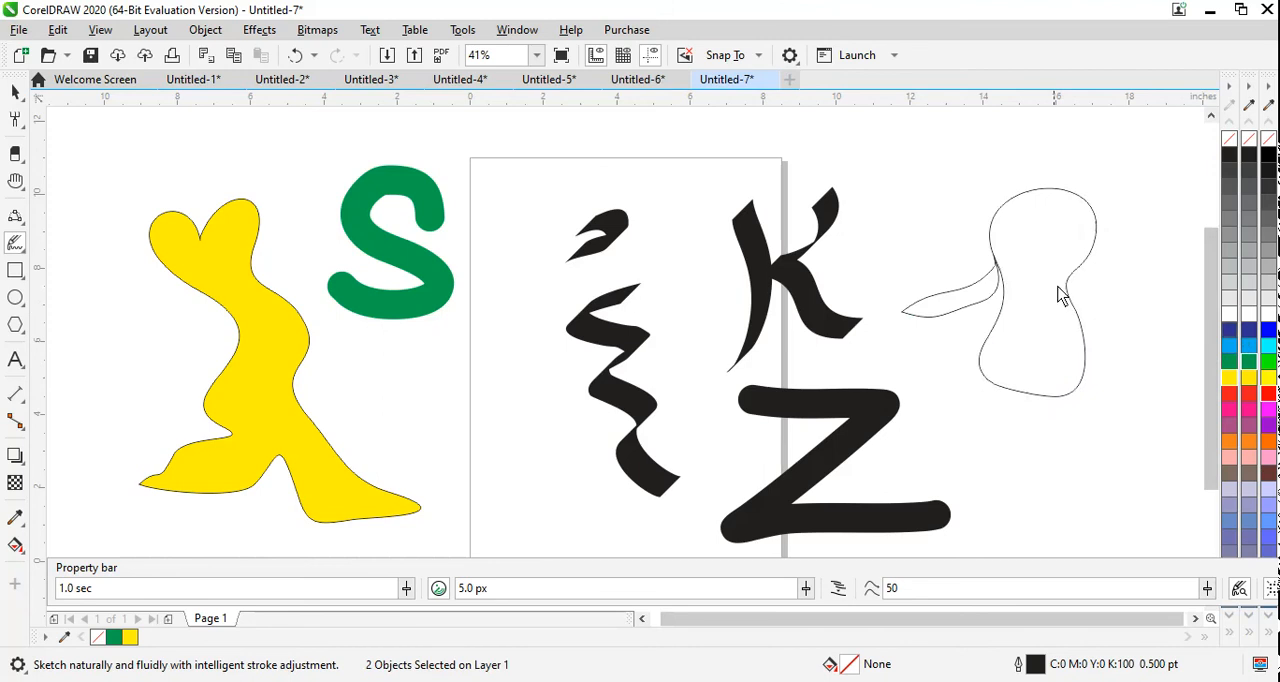
mouse_move(1068, 270)
mouse_down()
mouse_move(1163, 303)
mouse_move(1092, 307)
mouse_move(1066, 280)
mouse_up()
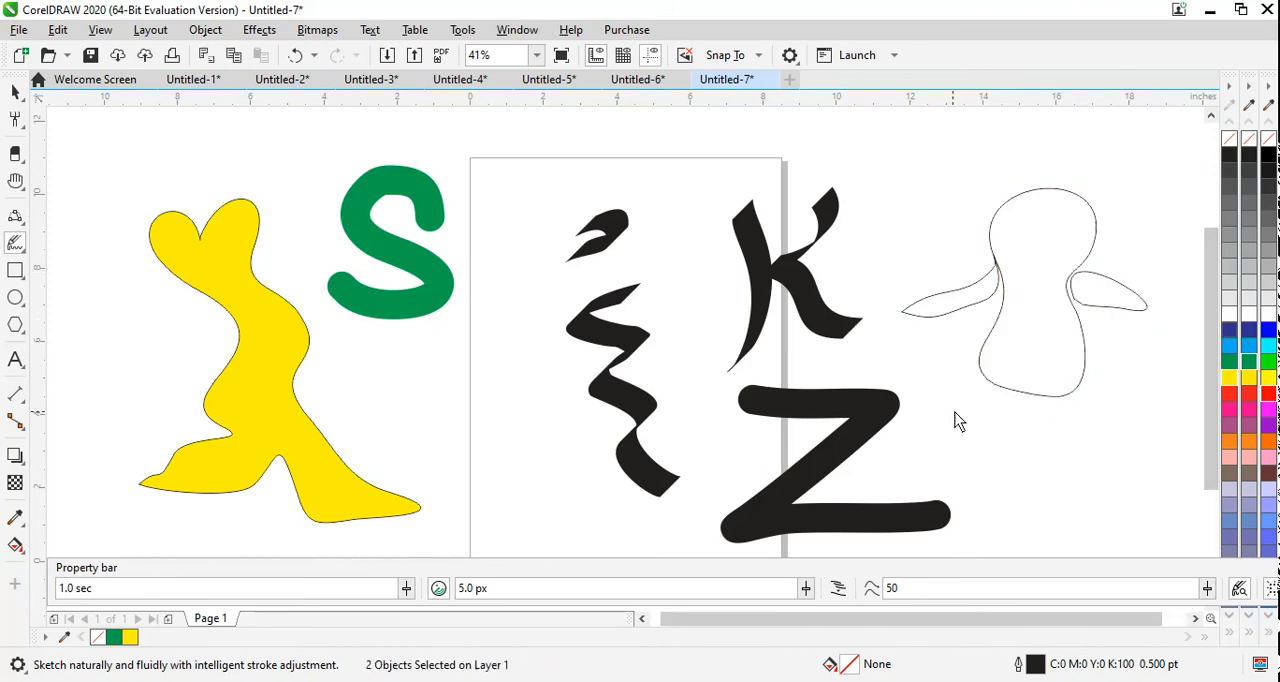
mouse_move(978, 384)
mouse_down()
mouse_move(994, 447)
mouse_move(959, 465)
mouse_move(960, 382)
mouse_move(1069, 394)
mouse_move(1092, 454)
mouse_move(1072, 467)
mouse_move(1037, 395)
mouse_up()
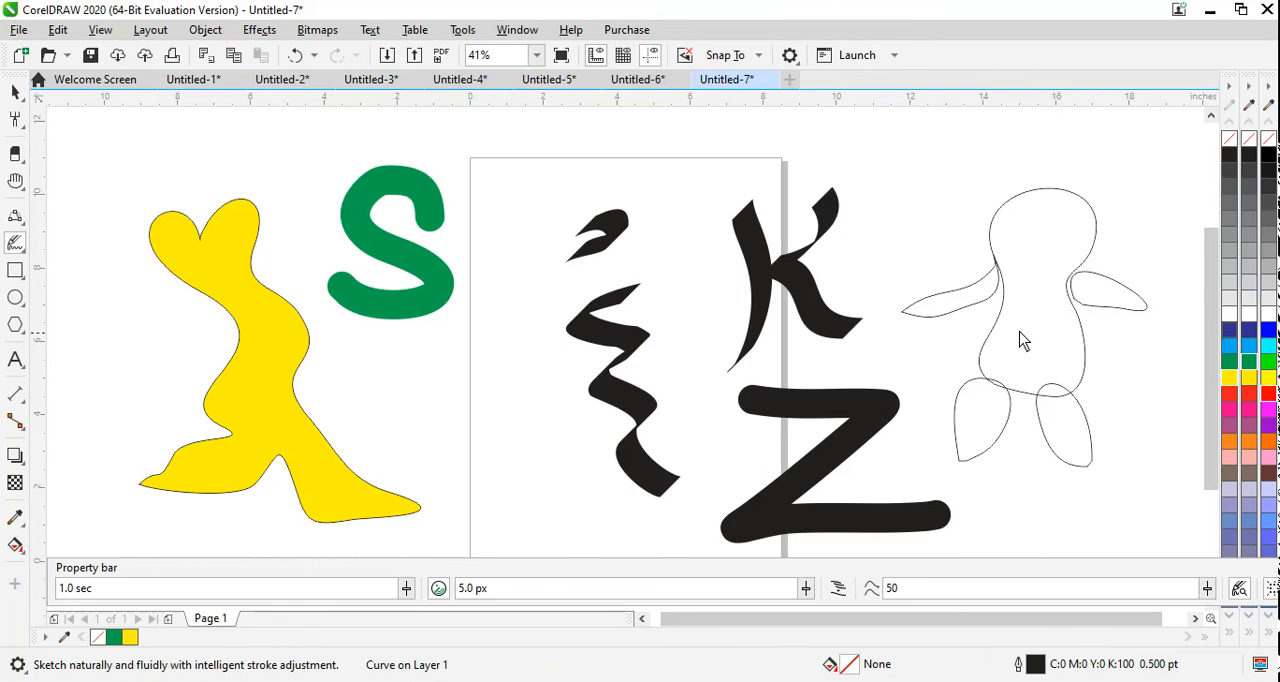
mouse_move(1030, 281)
mouse_down()
mouse_move(1023, 328)
mouse_move(1037, 331)
mouse_move(1050, 308)
mouse_move(1032, 284)
mouse_up()
mouse_move(1034, 223)
mouse_down()
mouse_move(1029, 240)
mouse_move(1035, 228)
mouse_move(1065, 232)
mouse_up()
Step: Start a new document and draw a circle and an inverted triangle below it with the Smart Drawing tool
key(ctrl+n)
click(16, 244)
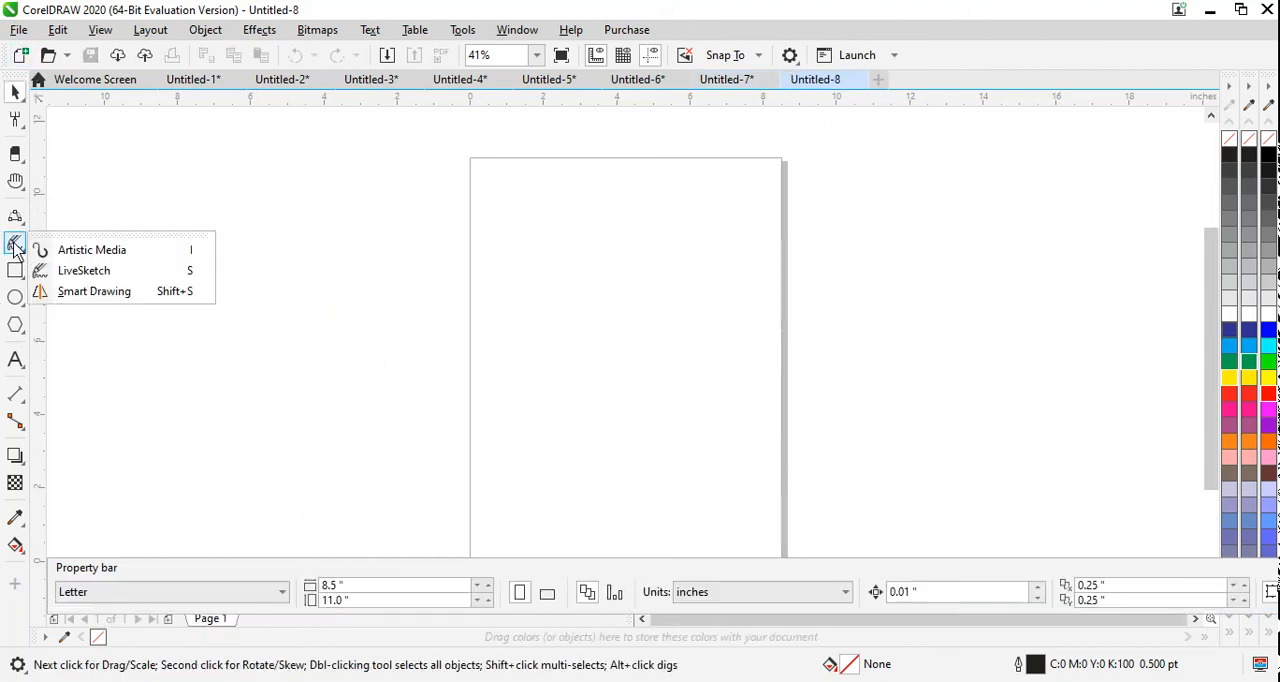
click(89, 292)
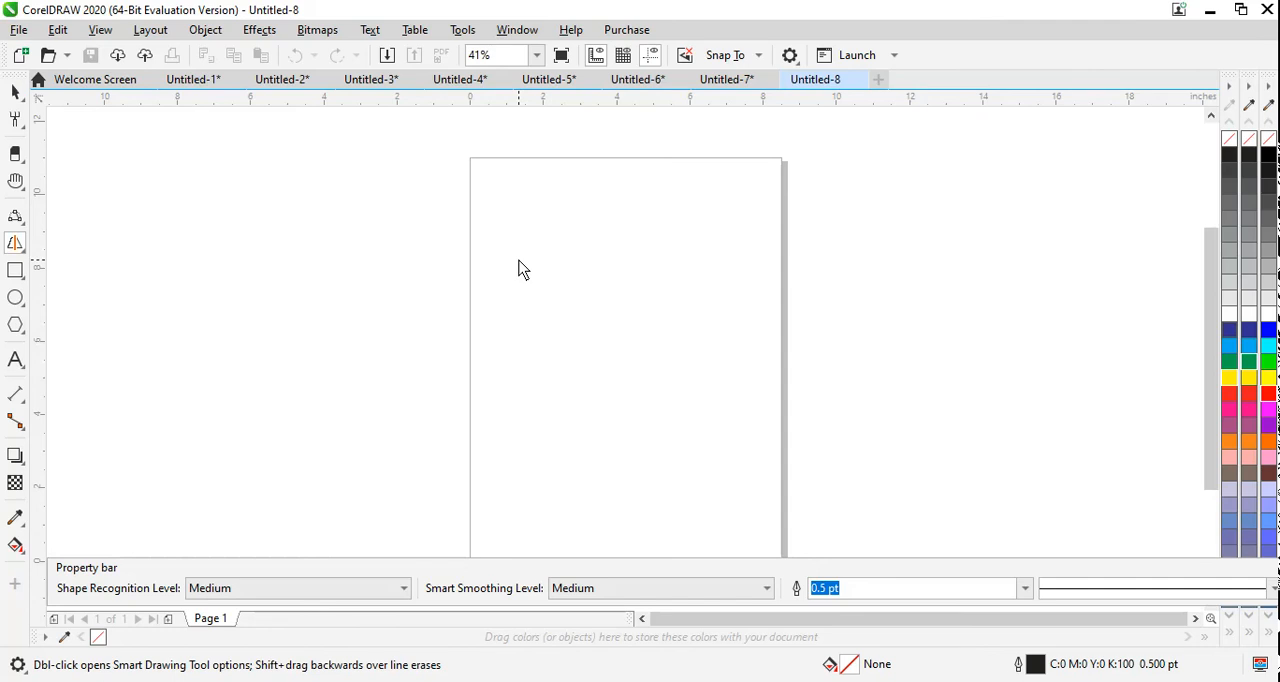
mouse_move(518, 264)
mouse_down()
mouse_move(586, 227)
mouse_move(625, 264)
mouse_move(626, 290)
mouse_move(605, 316)
mouse_move(567, 325)
mouse_move(517, 268)
mouse_up()
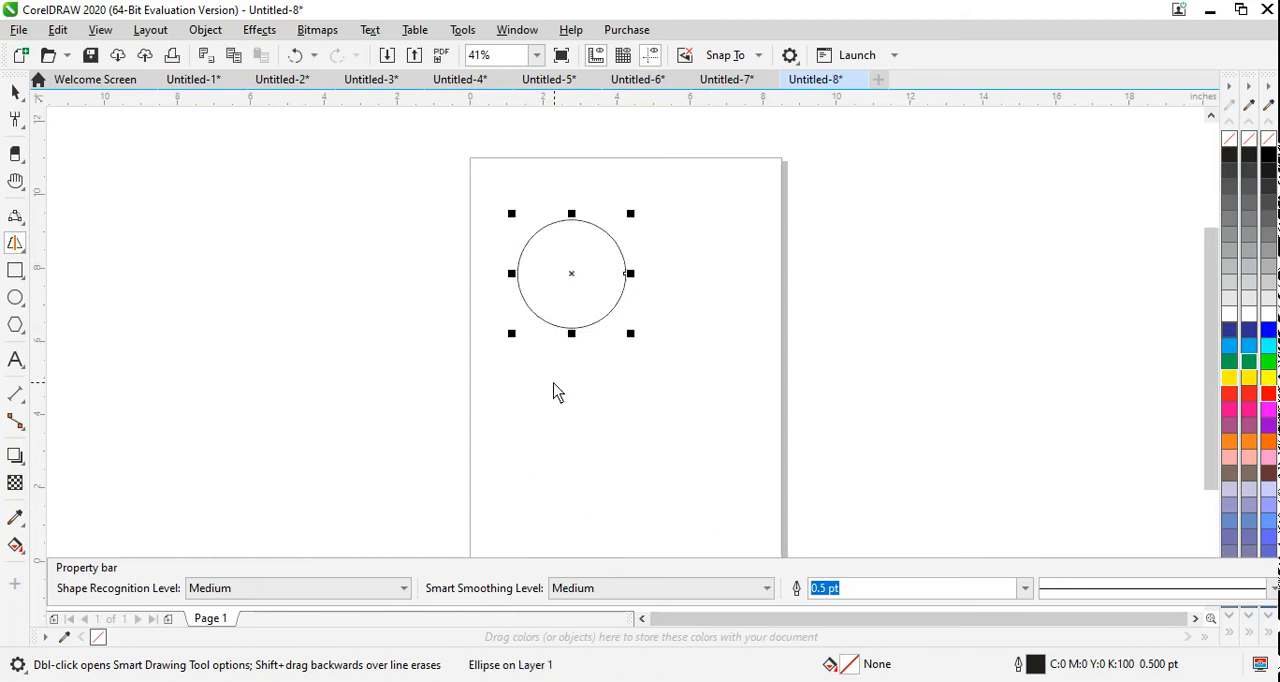
mouse_move(551, 378)
mouse_down()
mouse_move(491, 441)
mouse_move(610, 443)
mouse_move(556, 386)
mouse_up()
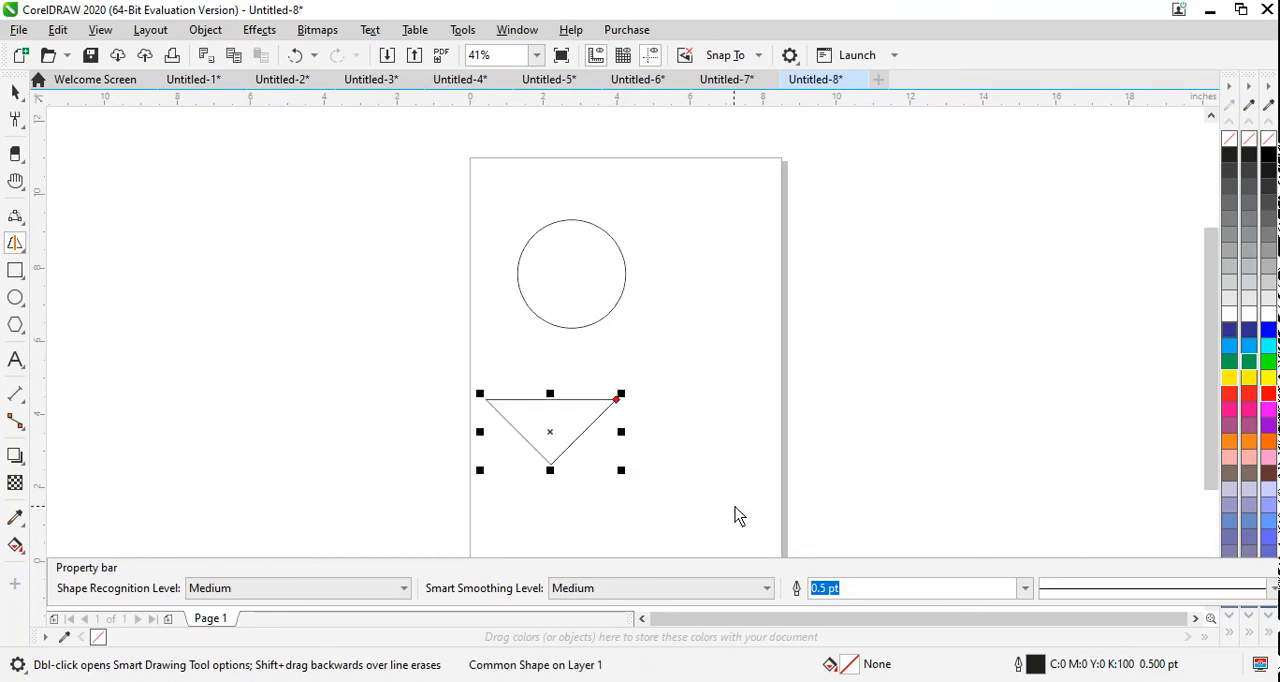
Step: Draw a parallelogram, a freeform curve on each side of the page and a trapezoid near the page's bottom with Smart Drawing
mouse_move(730, 277)
mouse_down()
mouse_move(674, 402)
mouse_move(822, 395)
mouse_move(849, 288)
mouse_move(728, 284)
mouse_up()
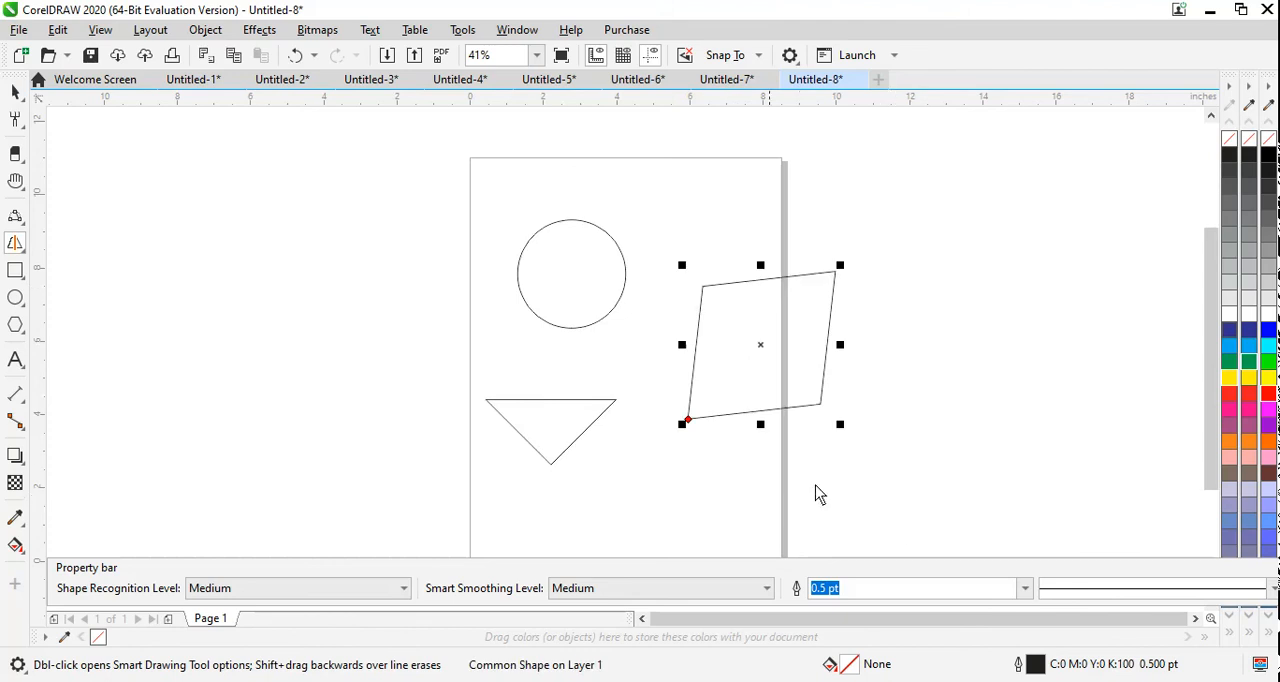
mouse_move(885, 338)
mouse_down()
mouse_move(895, 280)
mouse_move(957, 270)
mouse_move(966, 333)
mouse_move(1009, 417)
mouse_move(965, 431)
mouse_move(879, 342)
mouse_up()
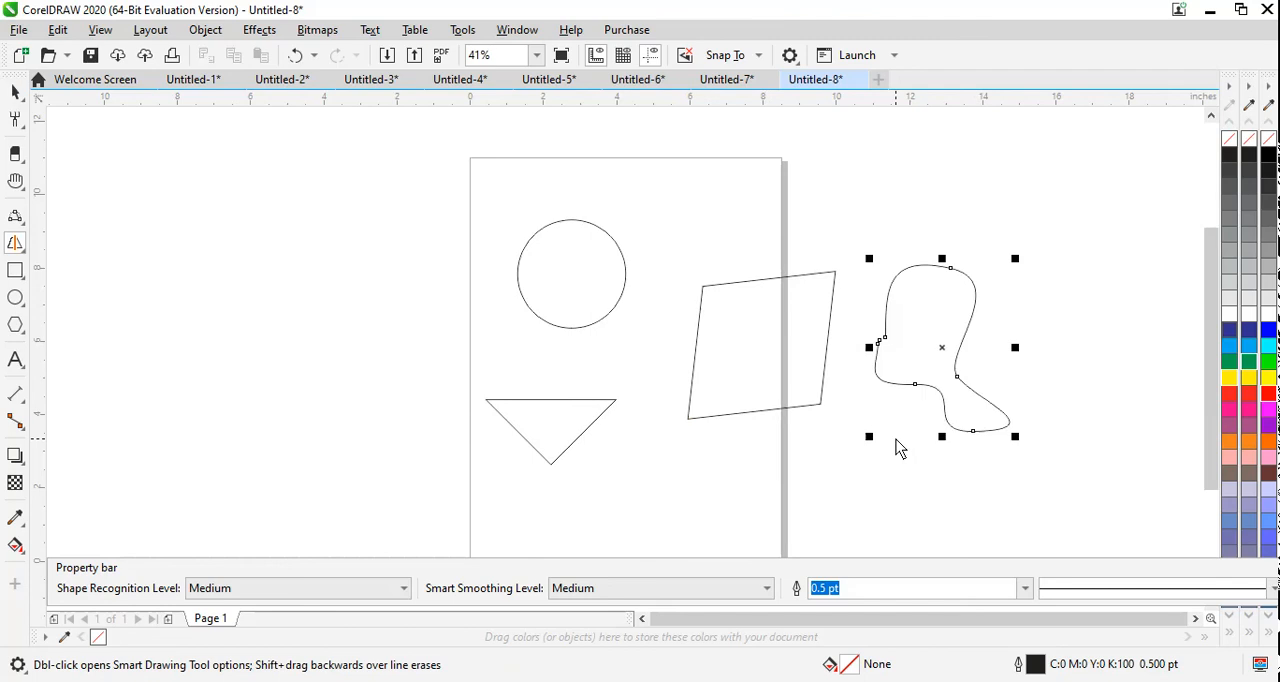
mouse_move(387, 304)
mouse_down()
mouse_move(412, 243)
mouse_move(446, 268)
mouse_move(480, 349)
mouse_move(440, 370)
mouse_move(409, 359)
mouse_move(386, 306)
mouse_up()
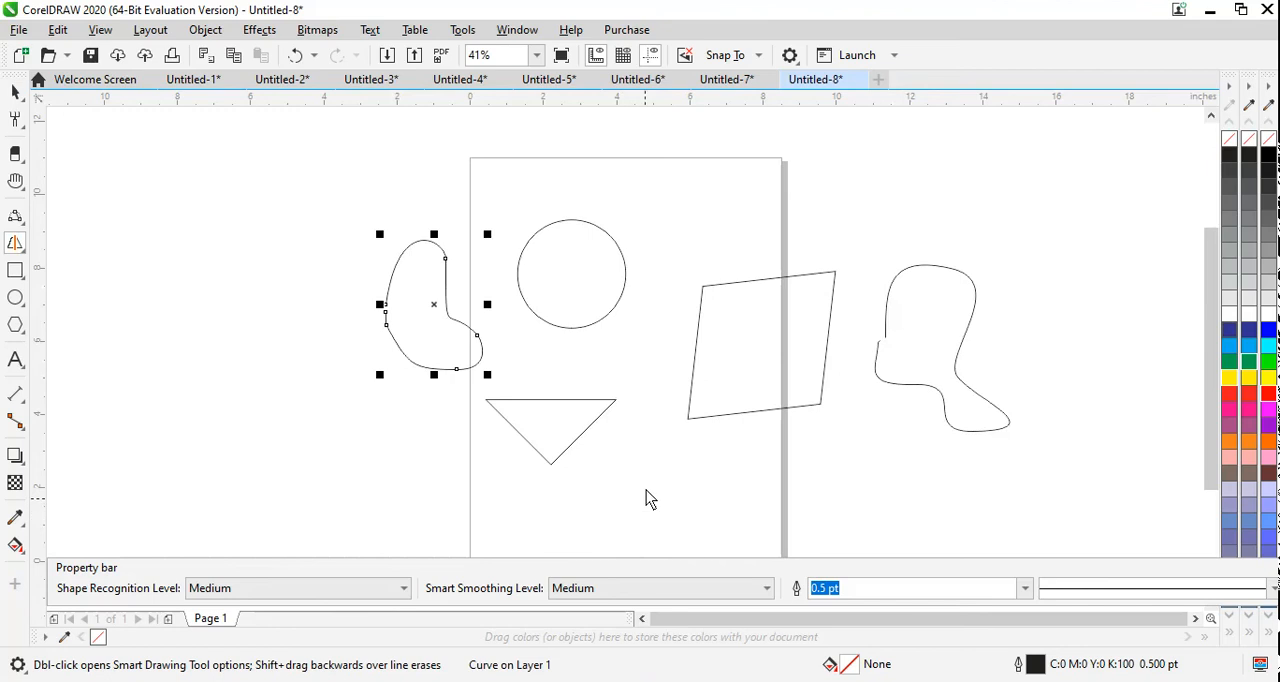
mouse_move(640, 466)
mouse_down()
mouse_move(590, 555)
mouse_move(796, 556)
mouse_move(748, 500)
mouse_move(781, 464)
mouse_move(731, 455)
mouse_move(645, 470)
mouse_up()
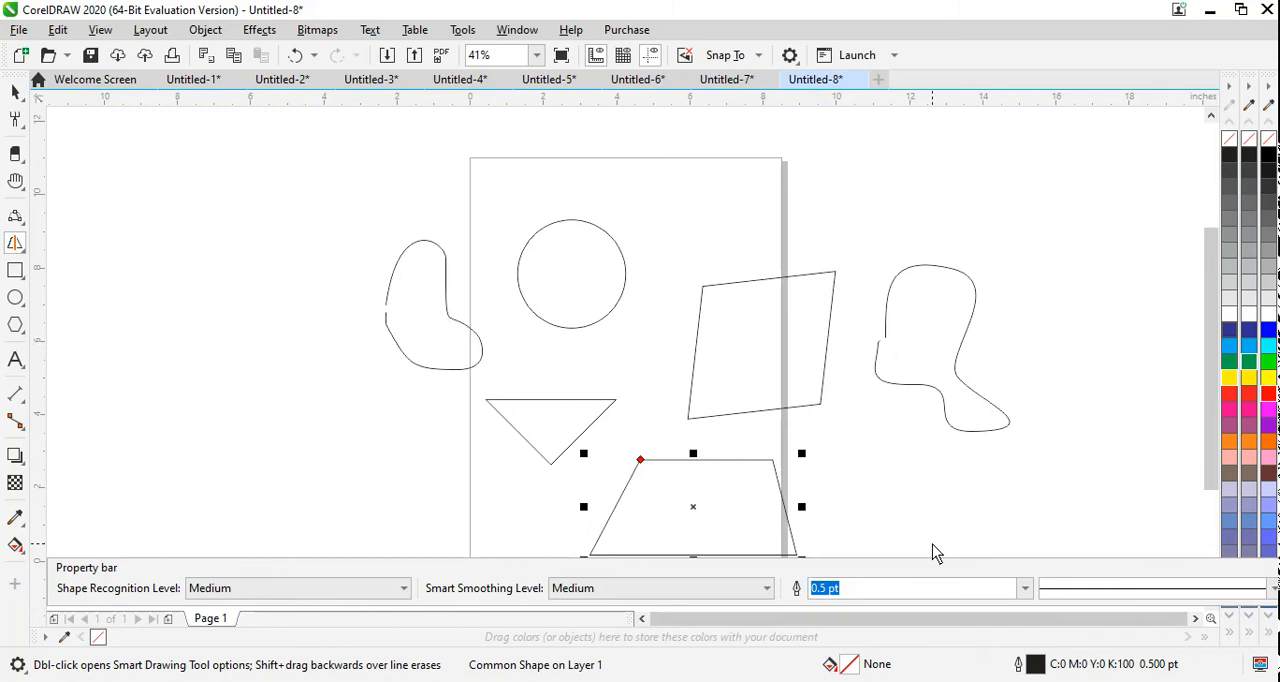
Step: Draw a rectangle about 5.5 × 3.4 in to the upper left of the page and dock the property bar beneath the standard toolbar
click(14, 277)
drag(142, 146, 344, 269)
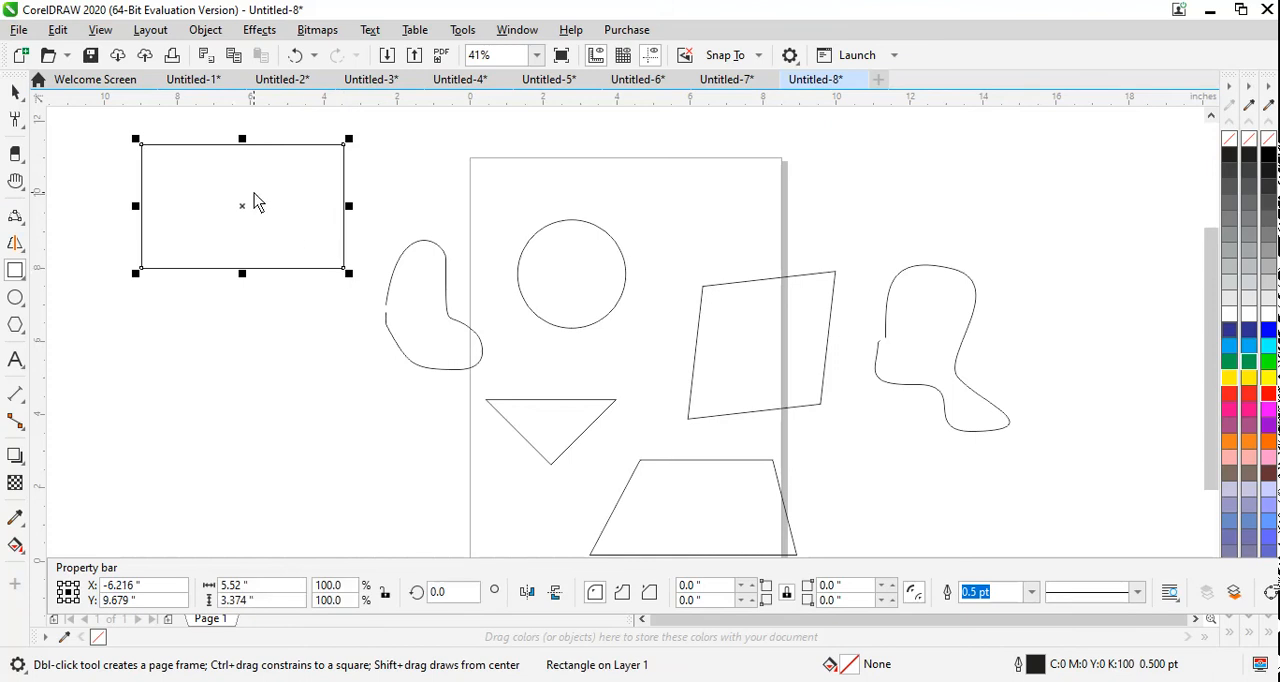
drag(110, 572, 63, 58)
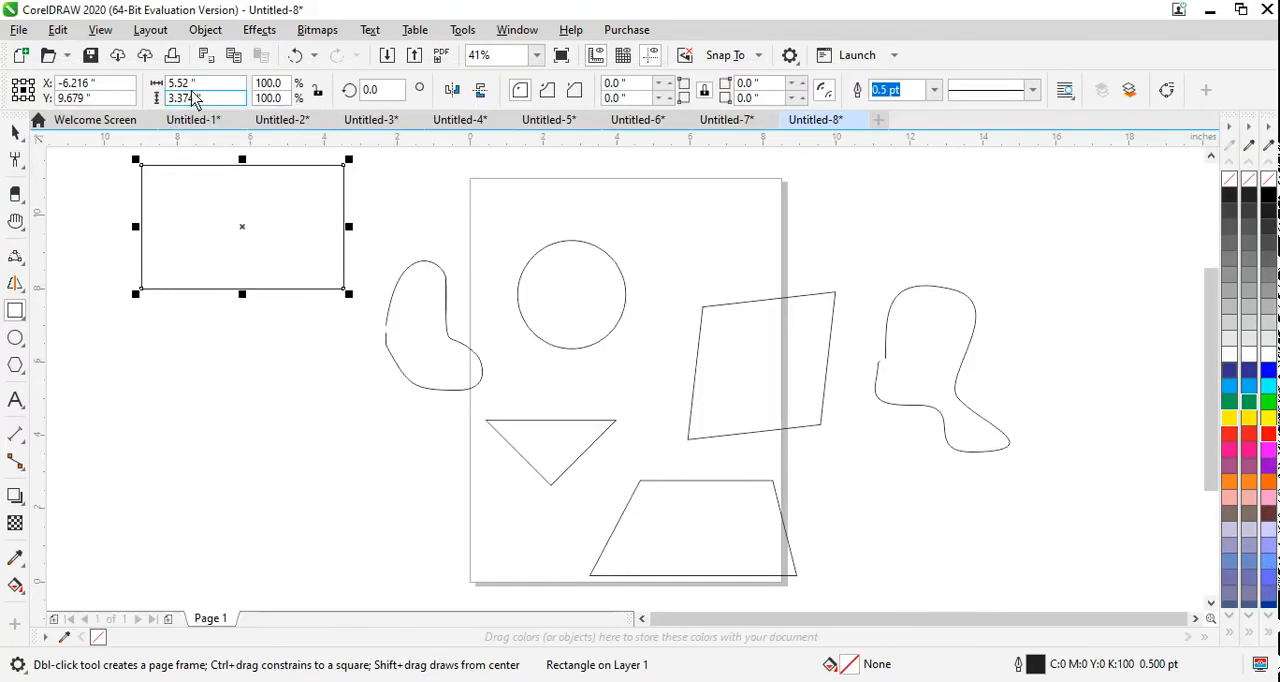
Step: Set the rectangle's width and height to 5 in and move it down to about X -6.4 in, Y 6.8 in
click(190, 86)
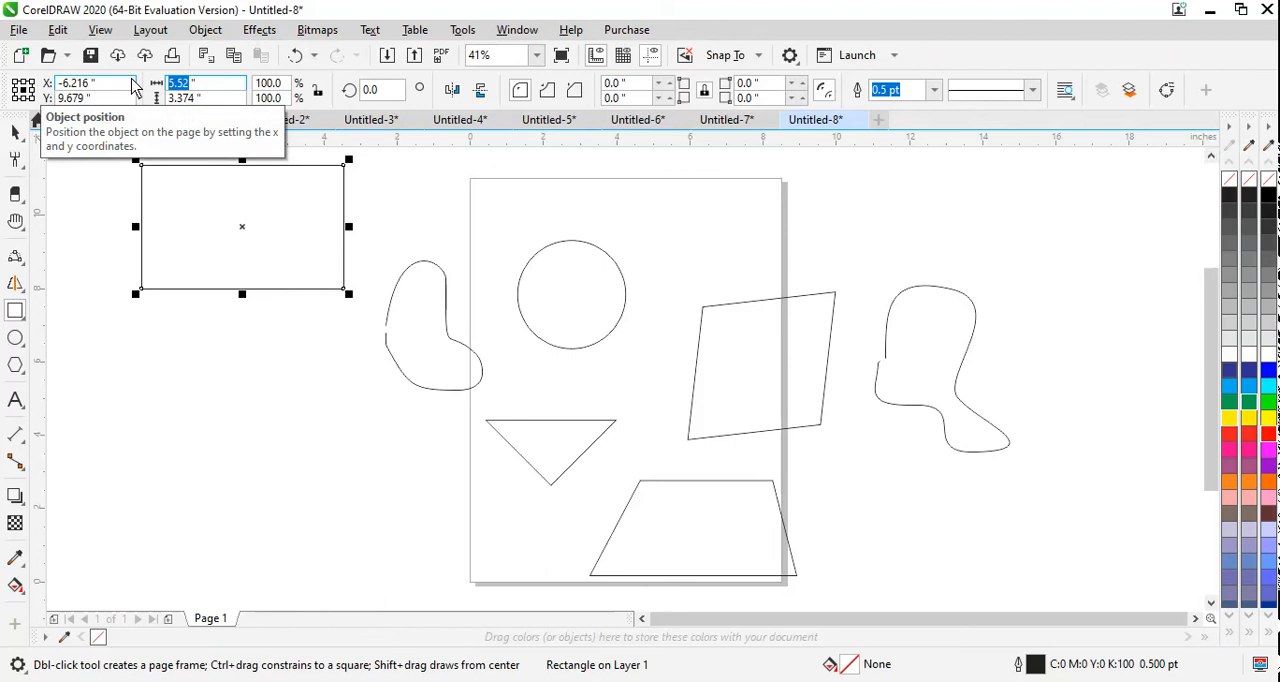
text(5)
key(Return)
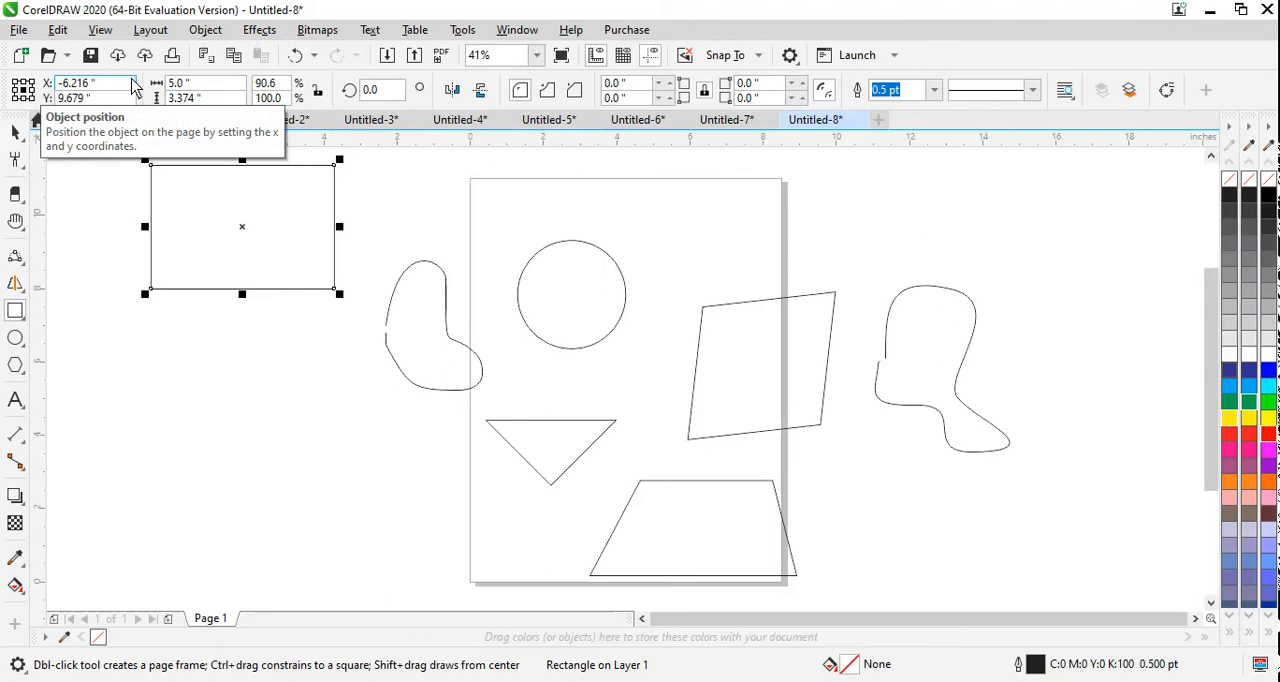
click(193, 98)
text(5)
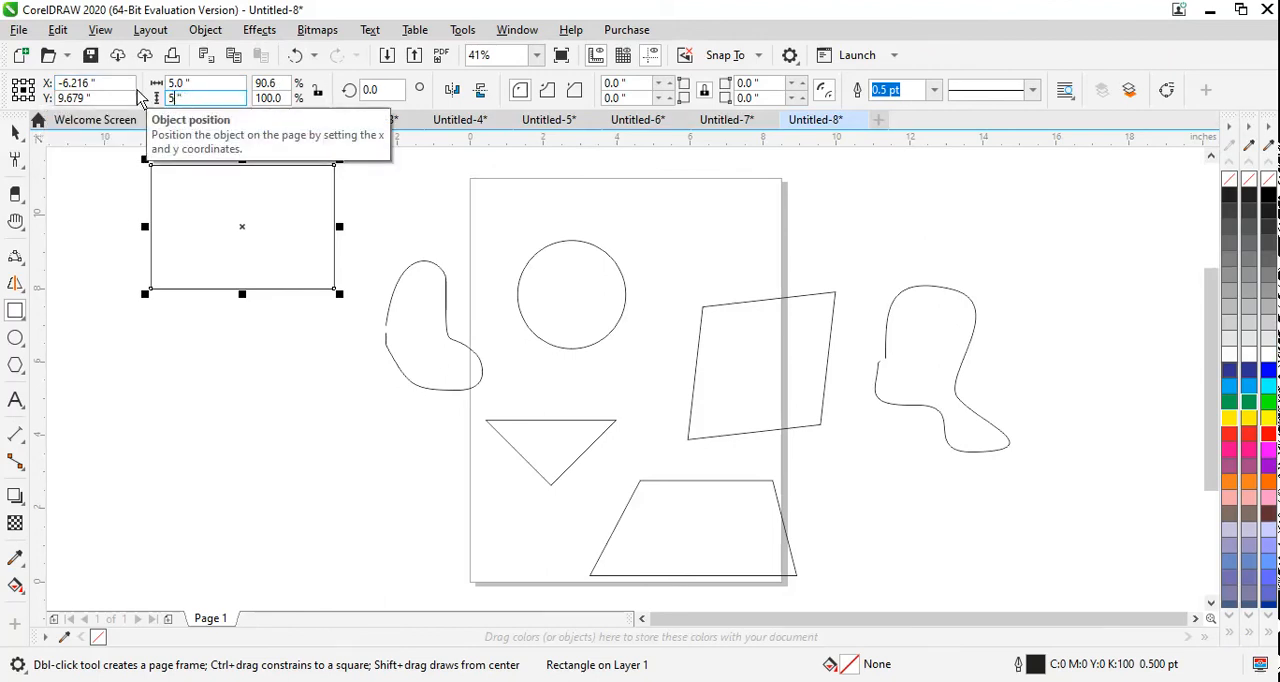
key(Return)
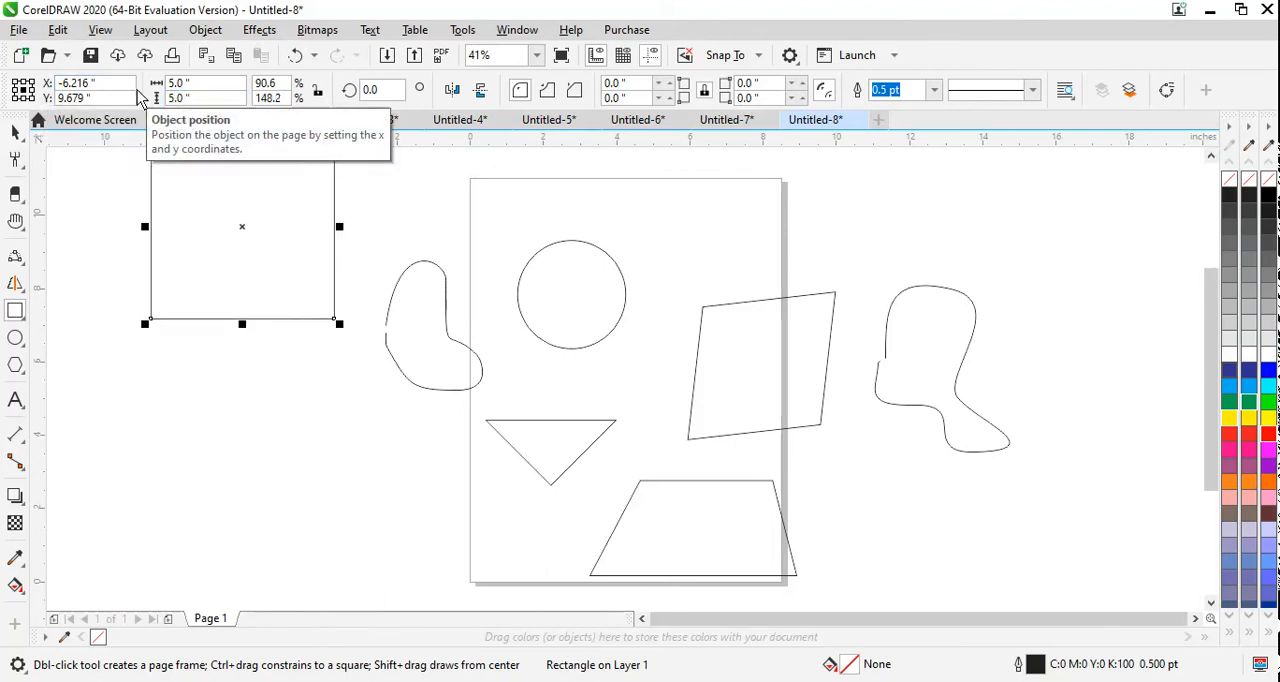
click(15, 132)
drag(211, 238, 203, 343)
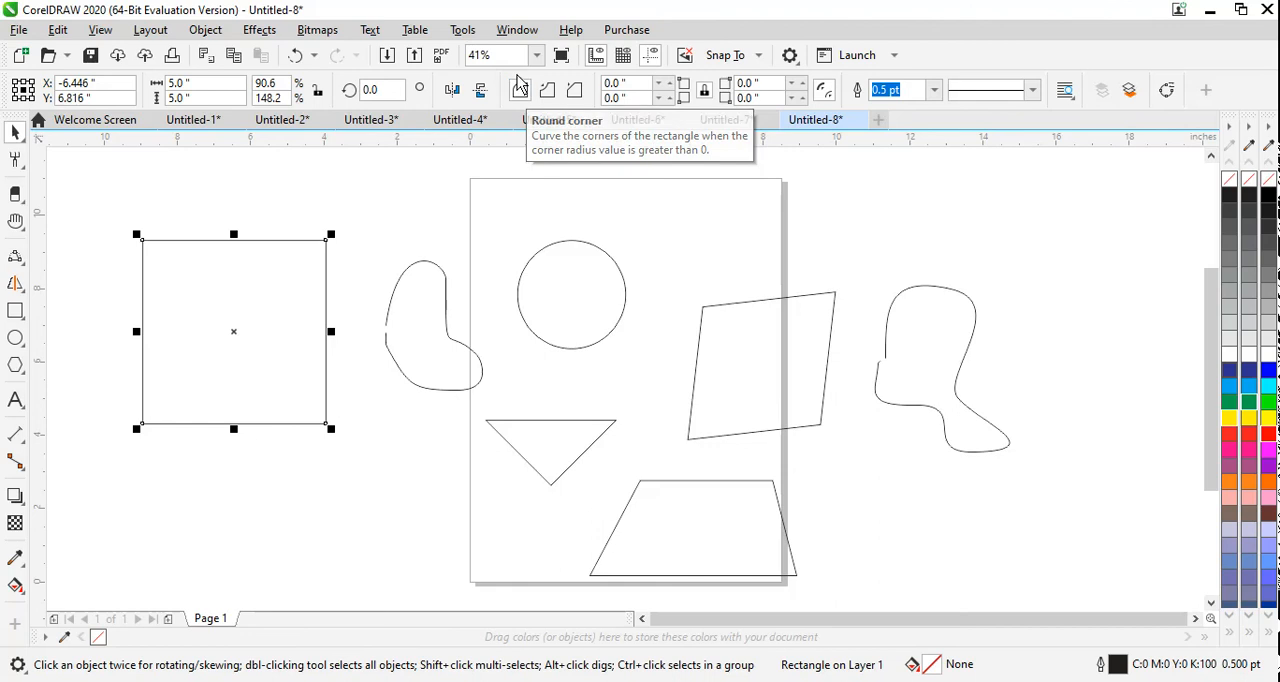
Step: Unlink the square's corner radii, try a 1 in round radius on the upper-left corner and reset it to 0
click(617, 86)
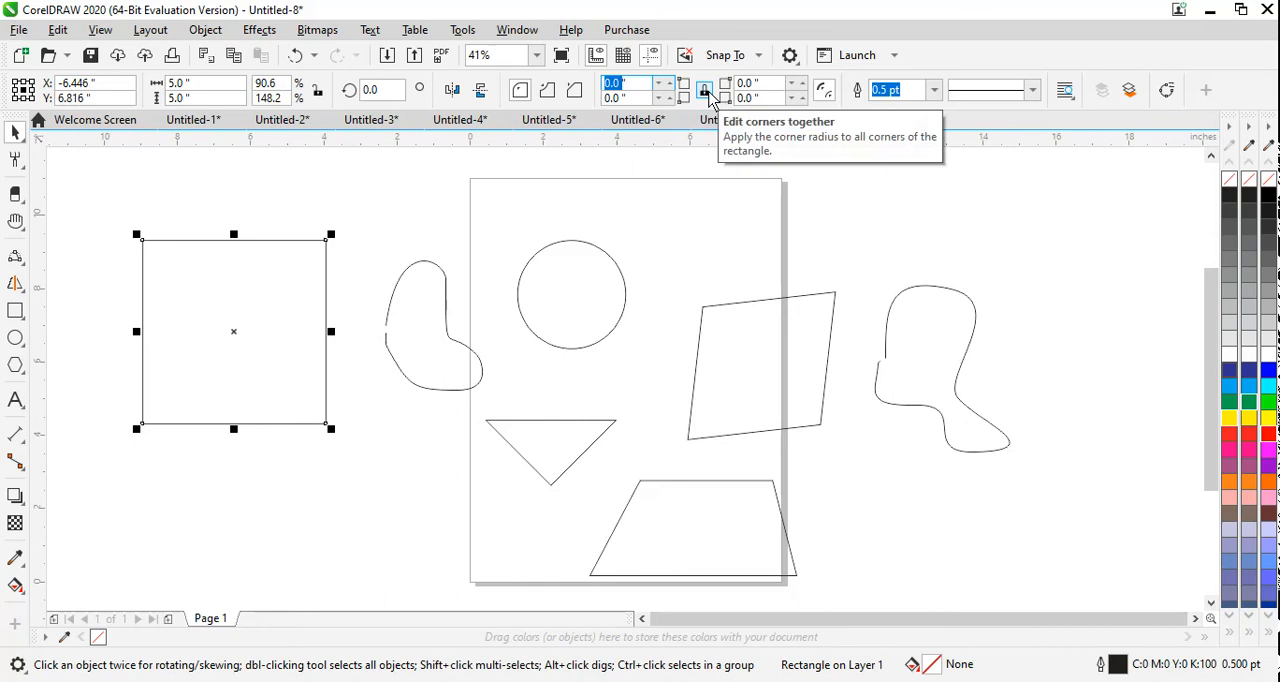
click(705, 92)
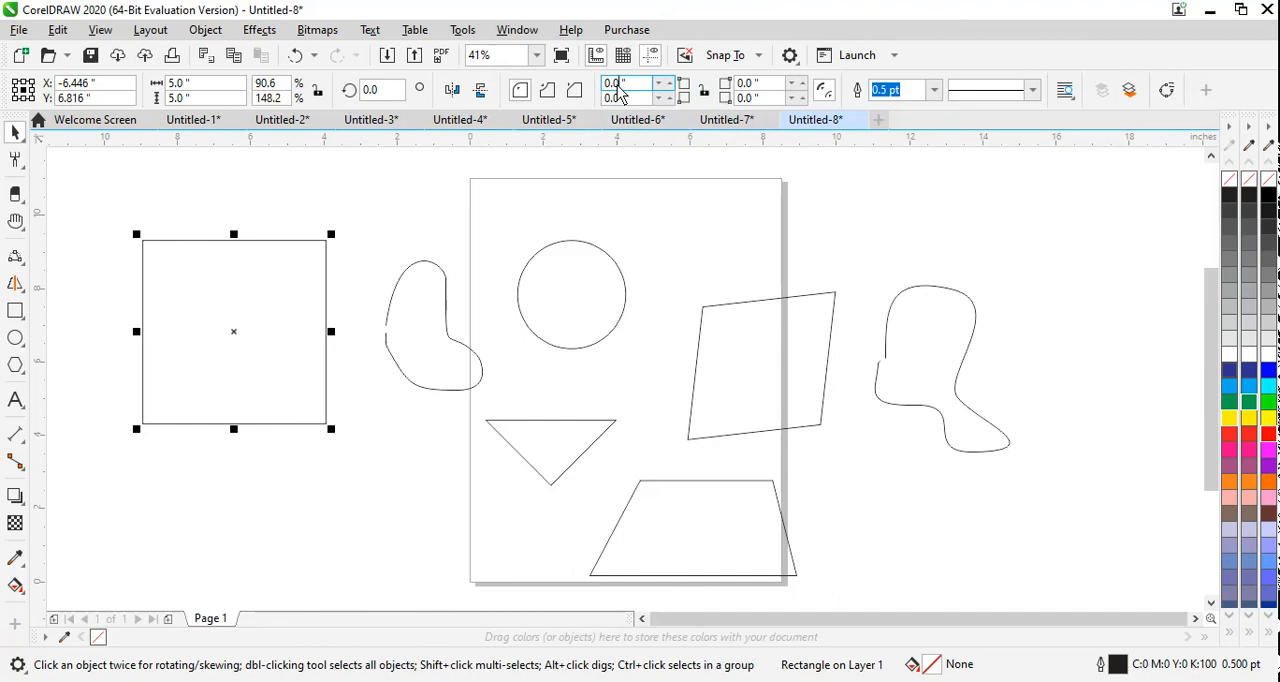
click(669, 84)
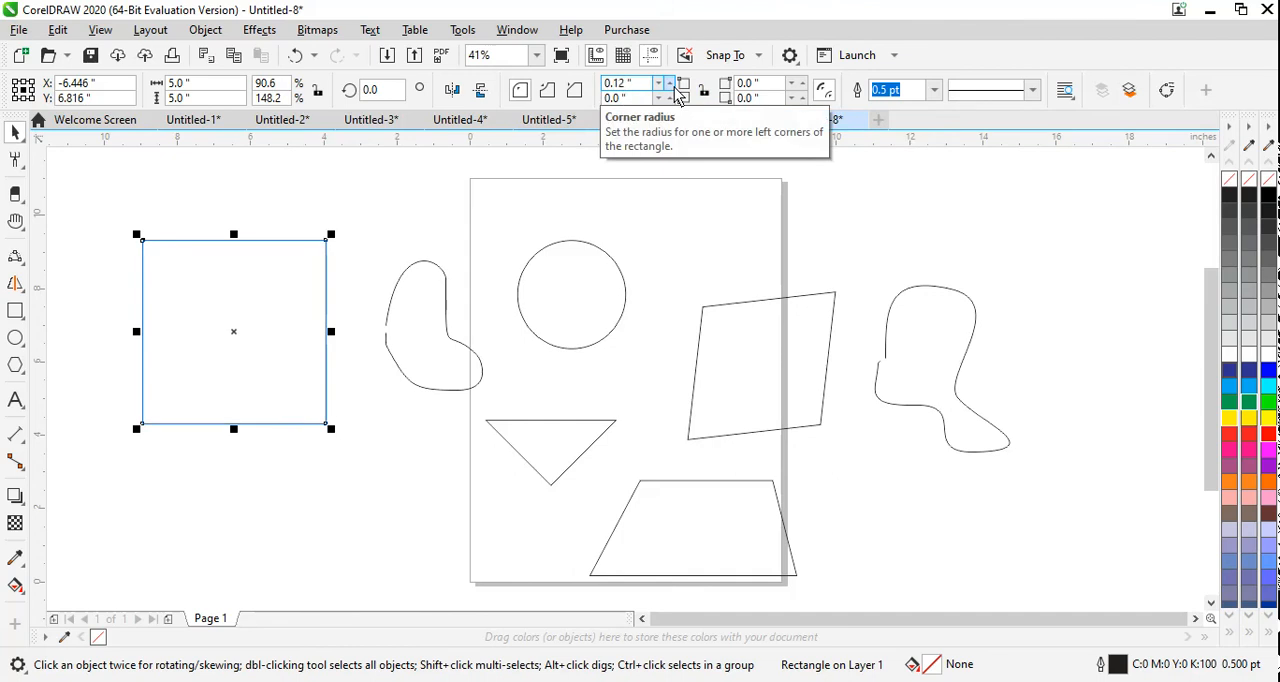
click(620, 87)
drag(622, 87, 598, 88)
text(1)
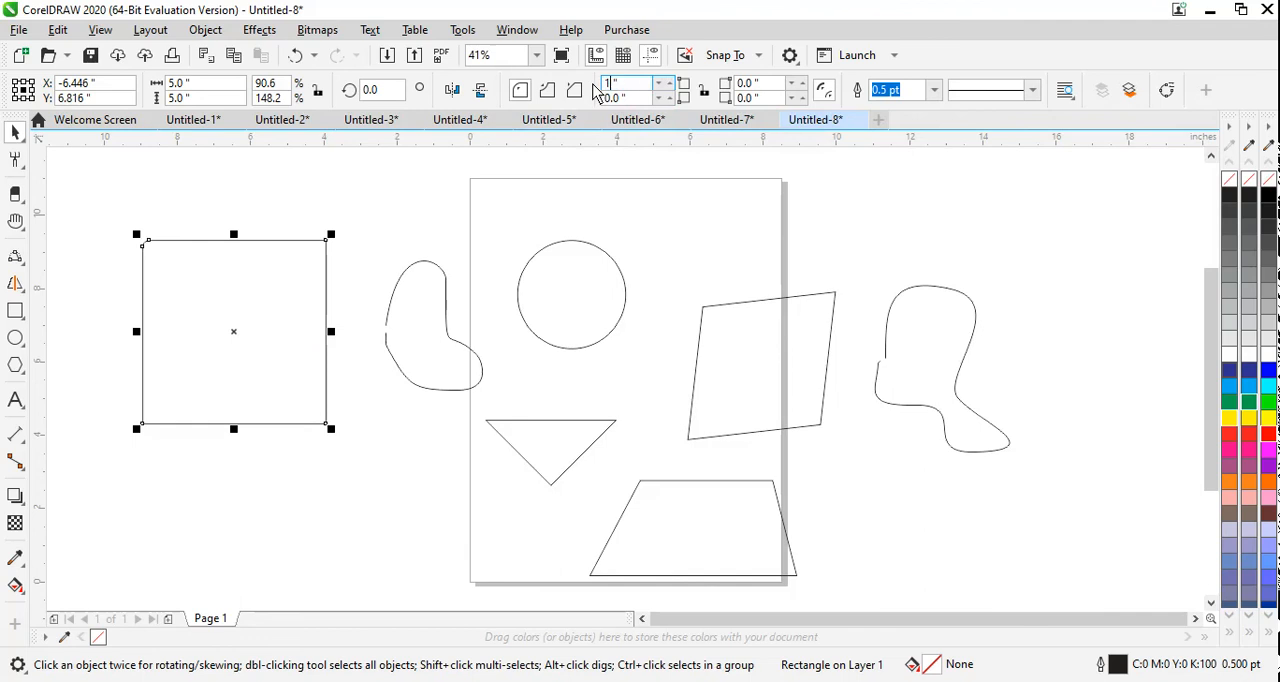
key(Return)
drag(640, 83, 580, 80)
text(0)
key(Return)
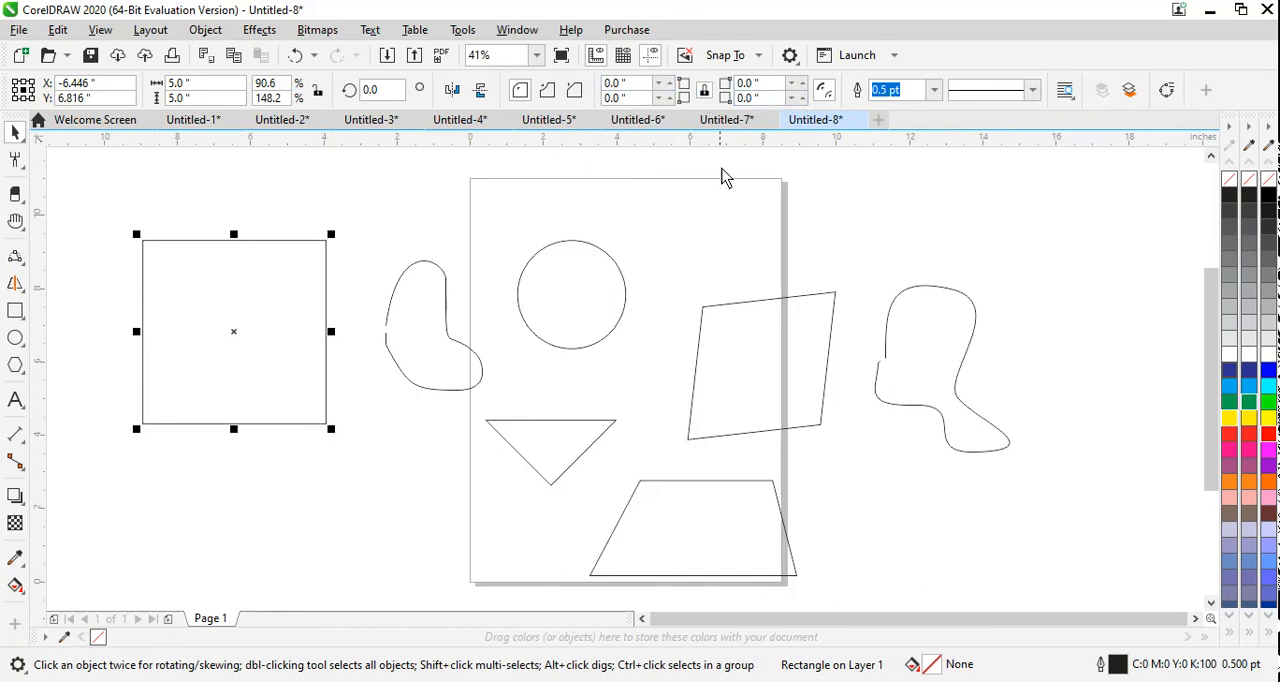
Step: Set all four corner radii of the square to 1 in and make its corners chamfered
drag(636, 86, 581, 91)
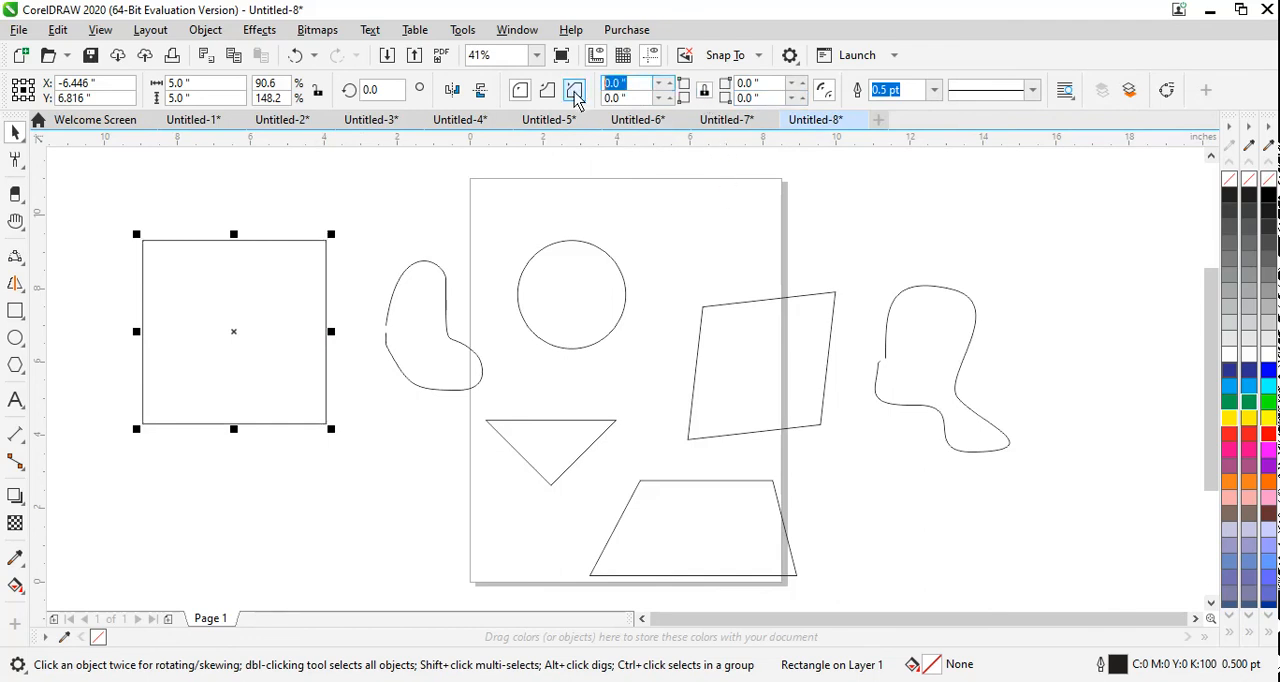
text(1)
key(Return)
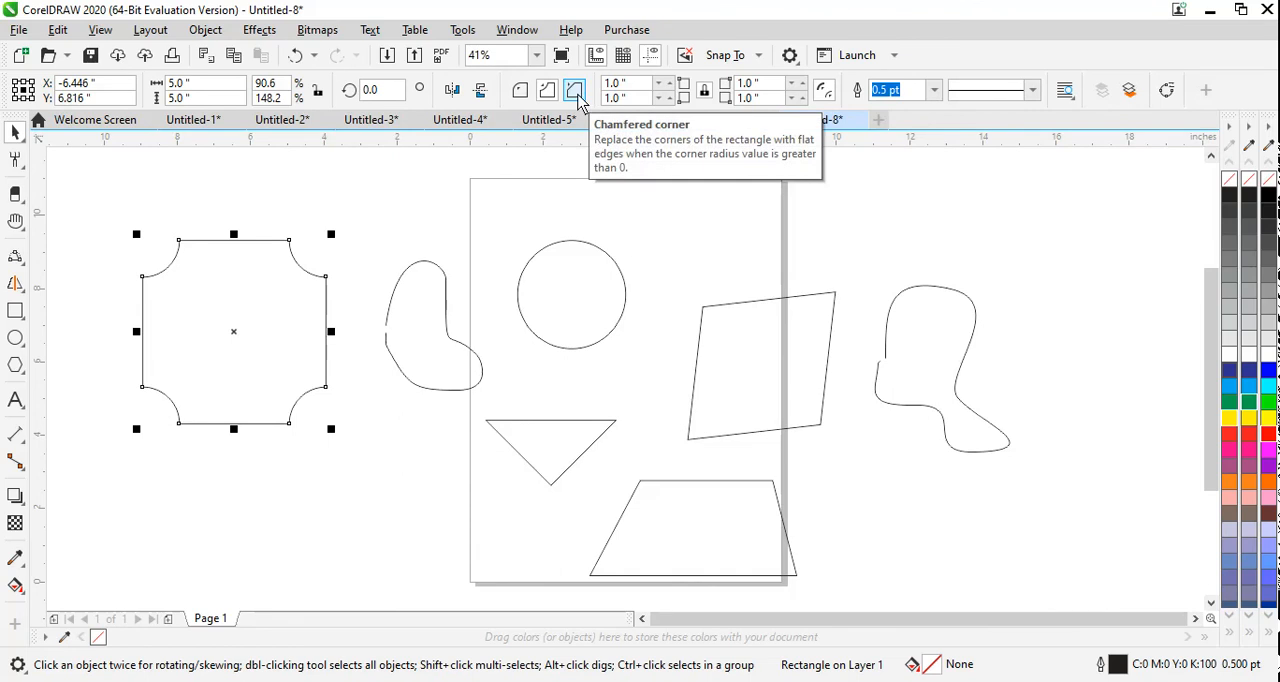
click(575, 91)
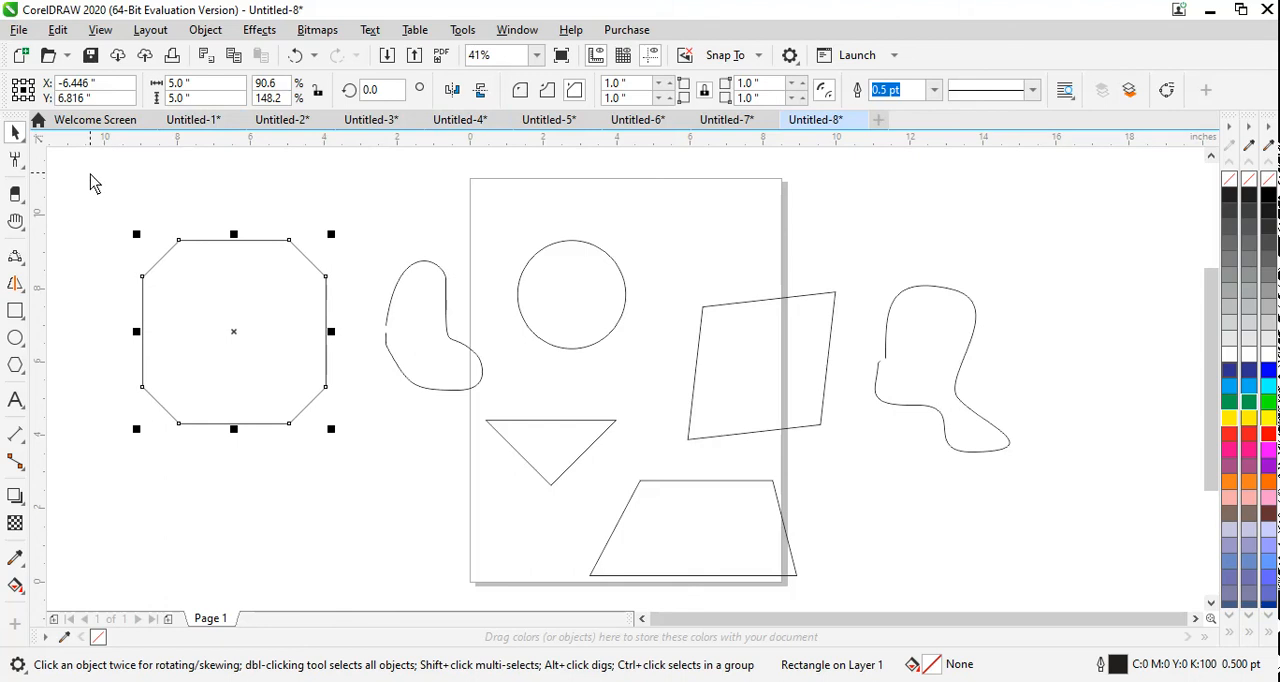
Step: Delete all the shapes on and around the page
drag(90, 174, 1013, 605)
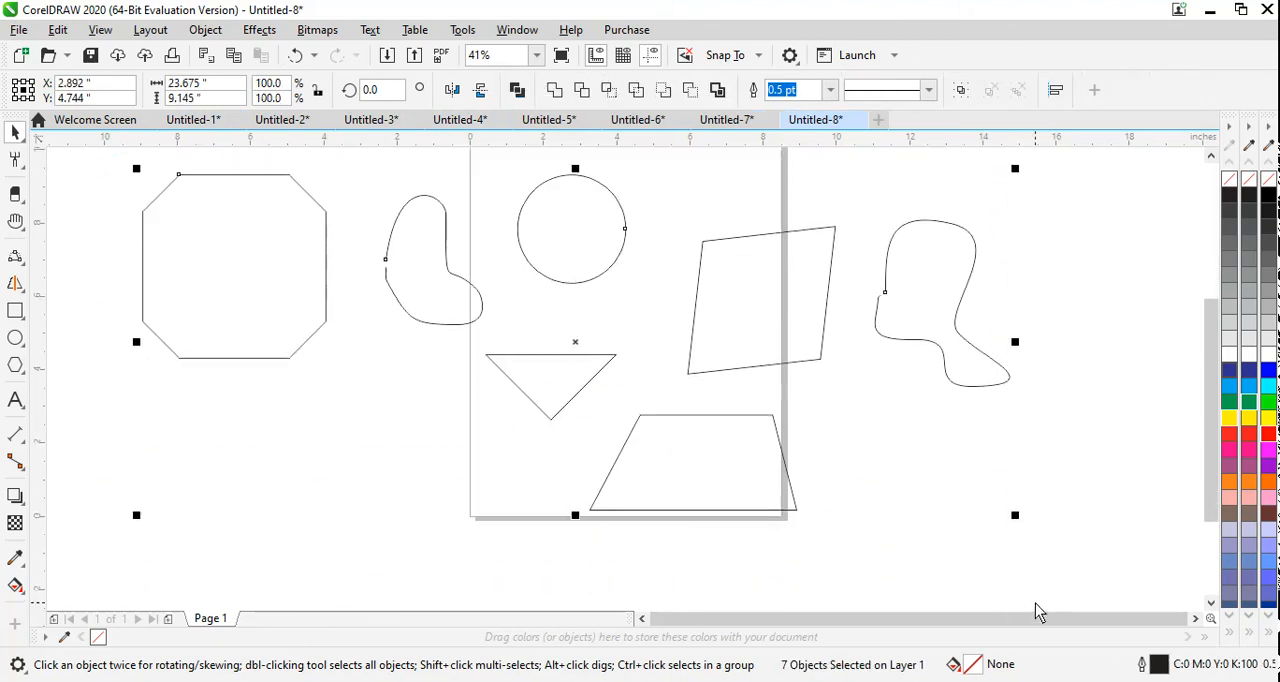
key(Delete)
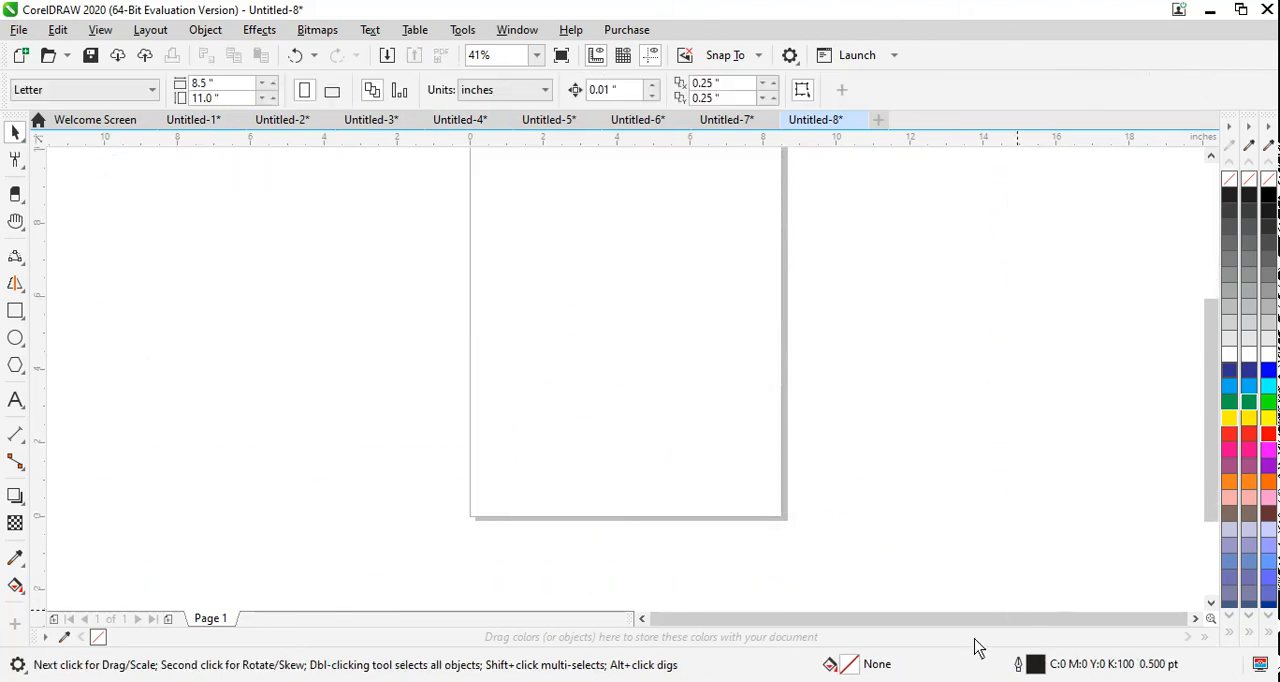
Step: Draw a tilted 3-point rectangle about 7.0 × 6.6 in overall on the page and fill it yellow
click(22, 316)
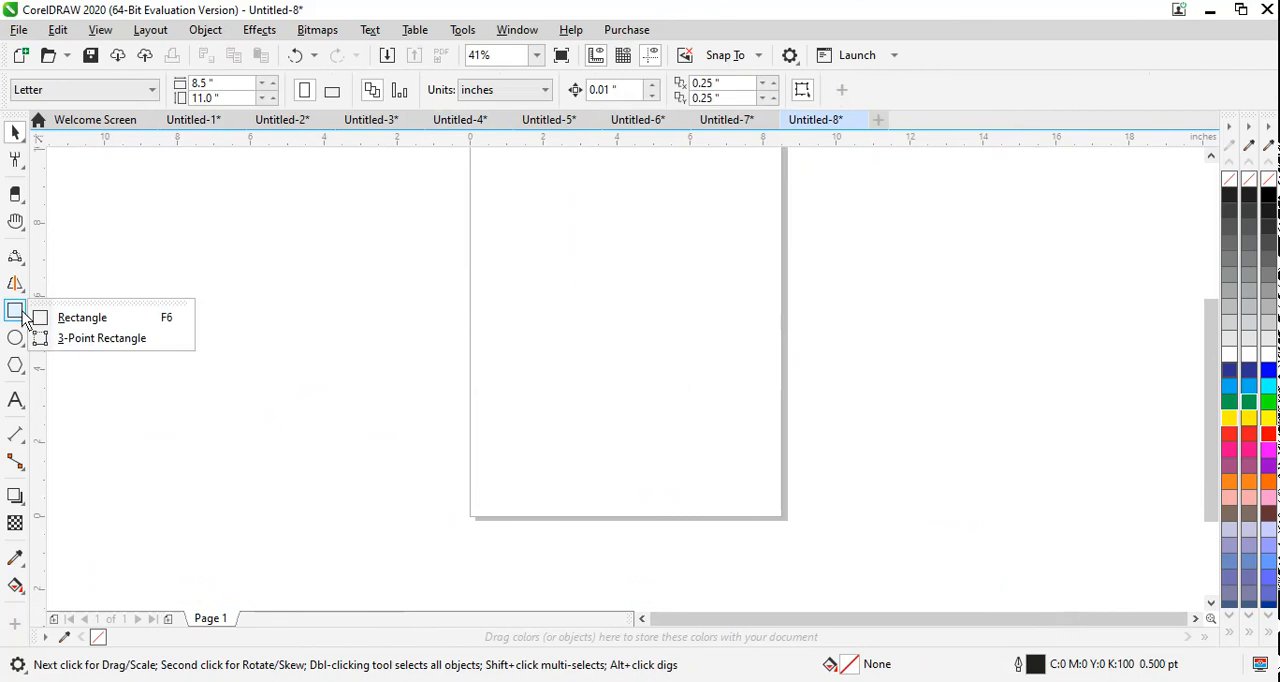
click(109, 340)
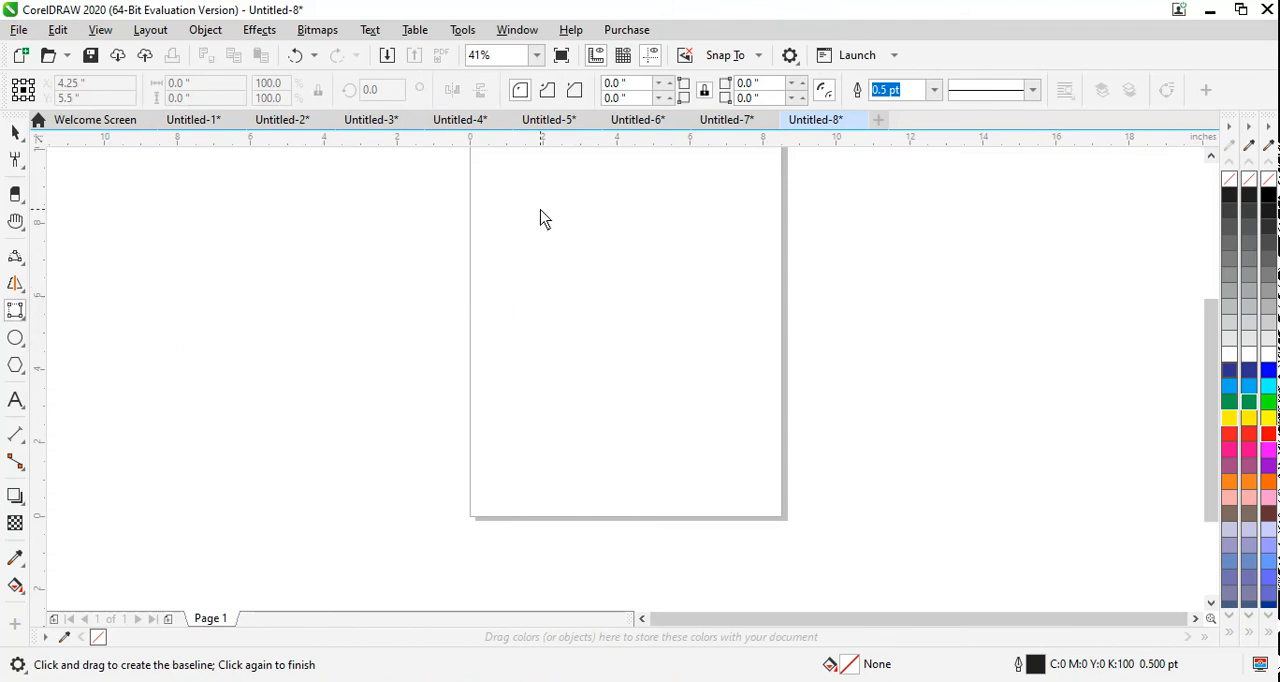
drag(539, 211, 542, 243)
drag(544, 340, 470, 370)
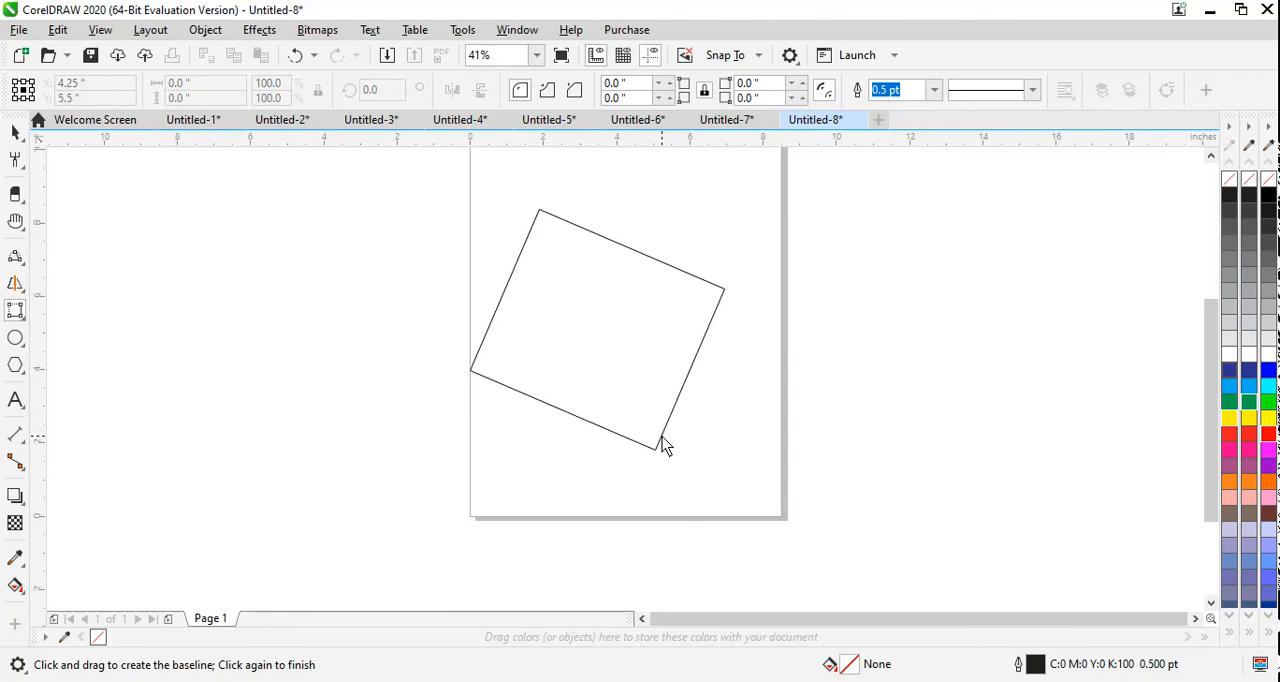
click(658, 448)
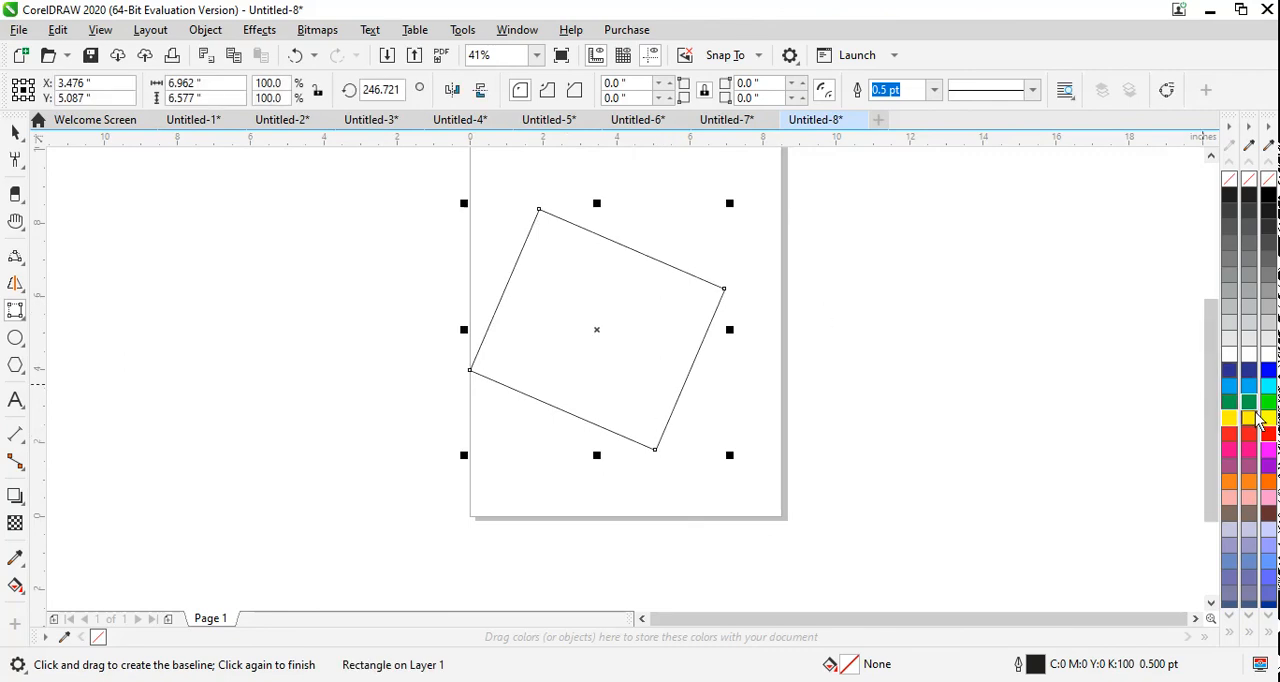
click(1256, 415)
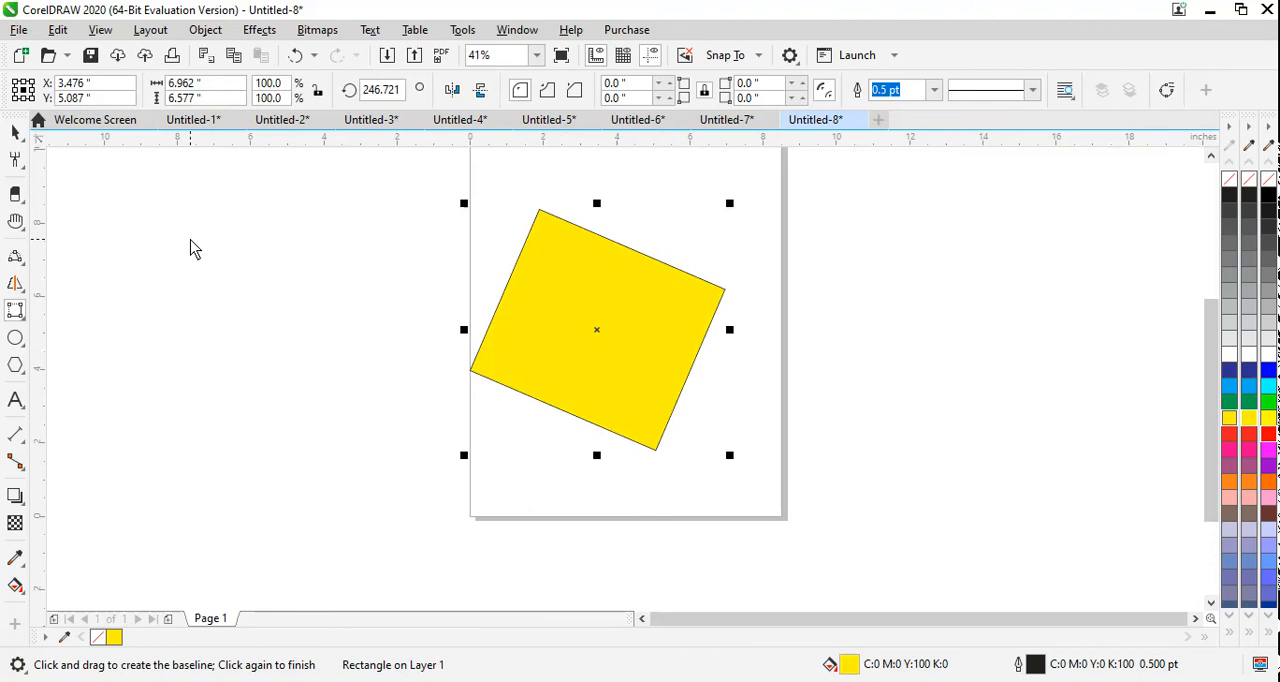
Step: Draw a second tilted 3-point rectangle about 6.5 × 5.6 in overall to the left of the page and fill it yellow
key(Escape)
drag(198, 322, 214, 414)
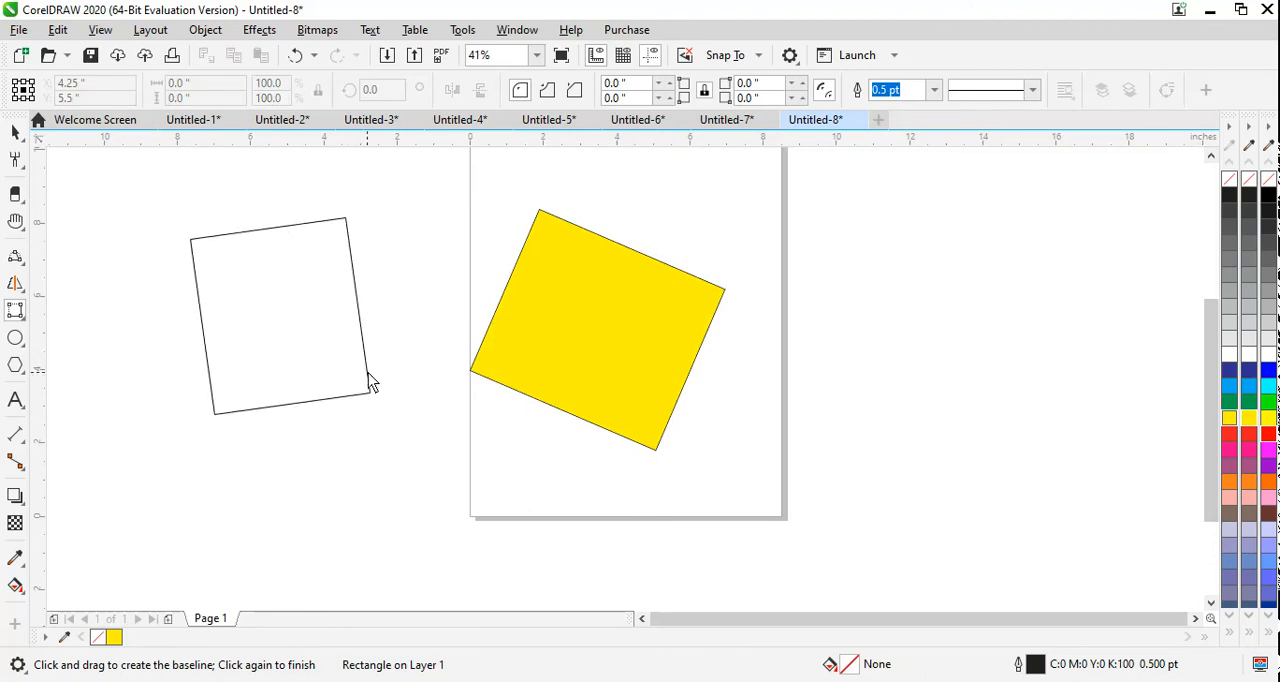
click(427, 386)
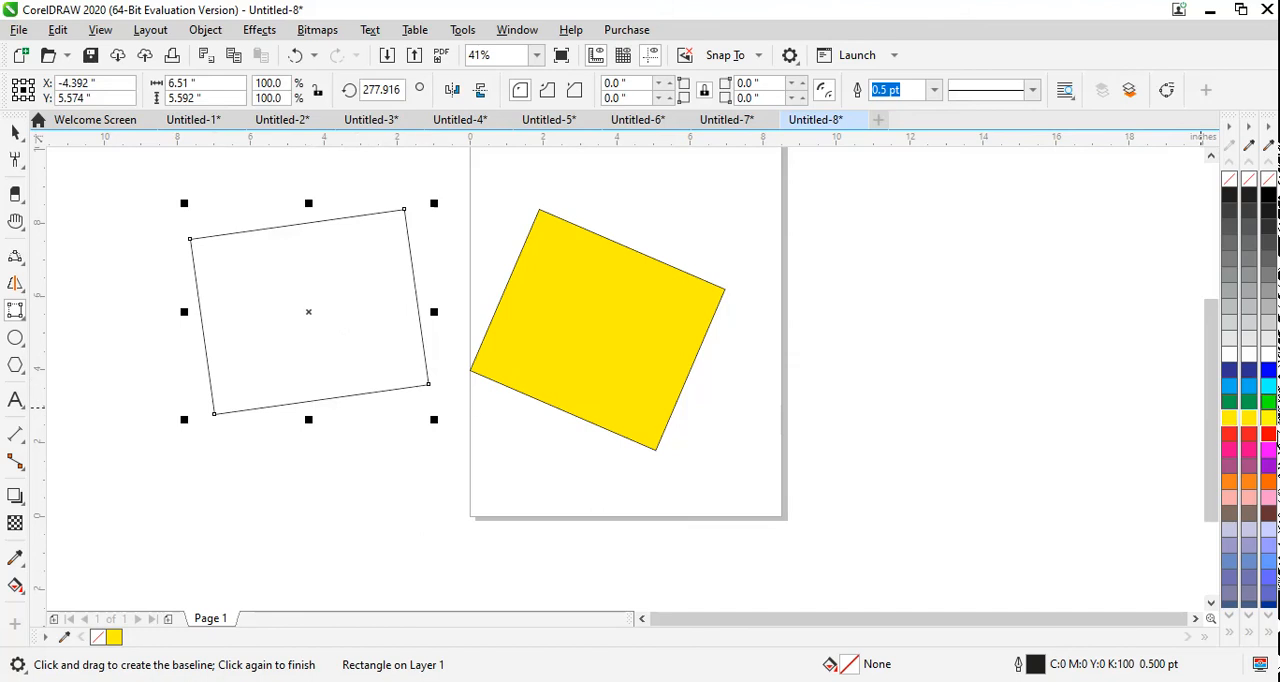
click(1251, 421)
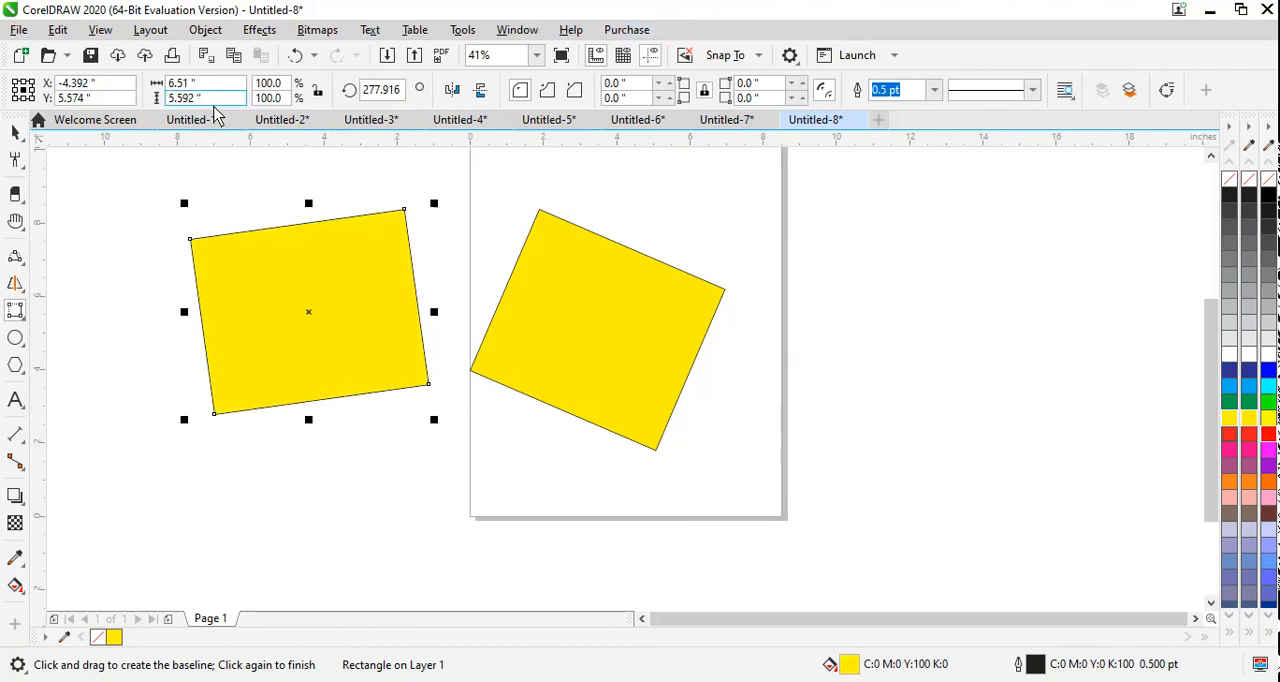
Step: Draw an ellipse about 5.0 × 6.2 in to the right of the page and fill it blue
click(14, 341)
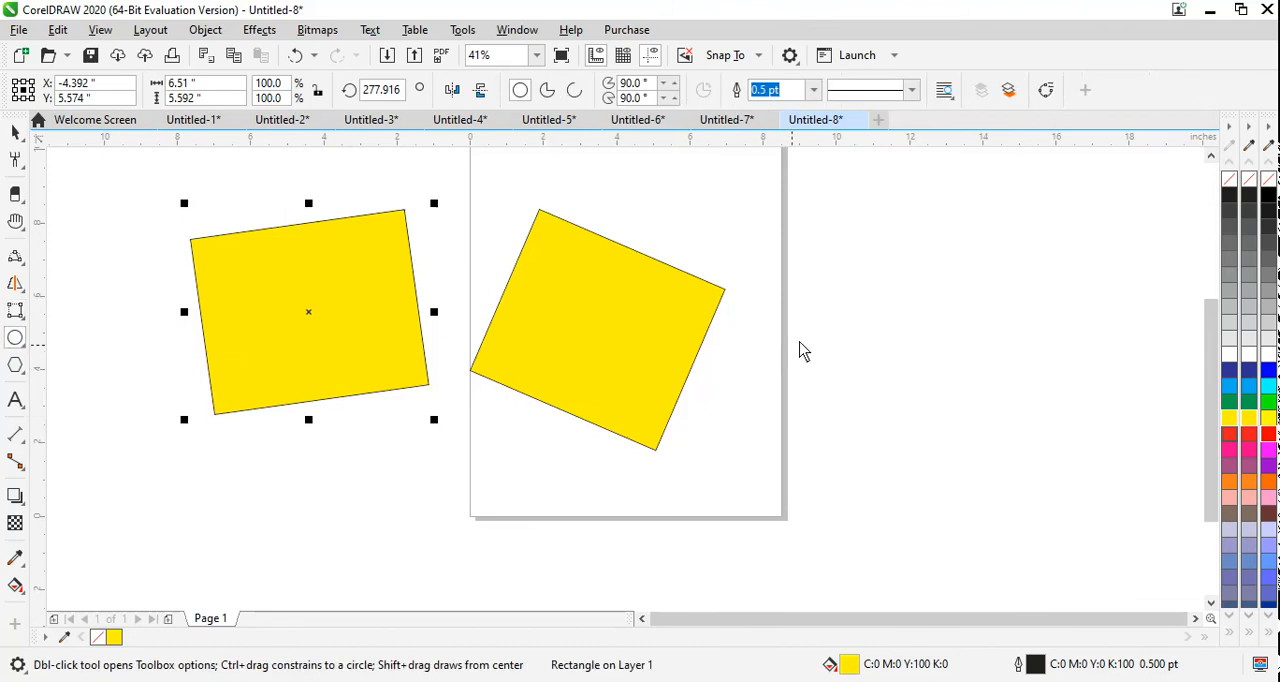
drag(797, 213, 978, 441)
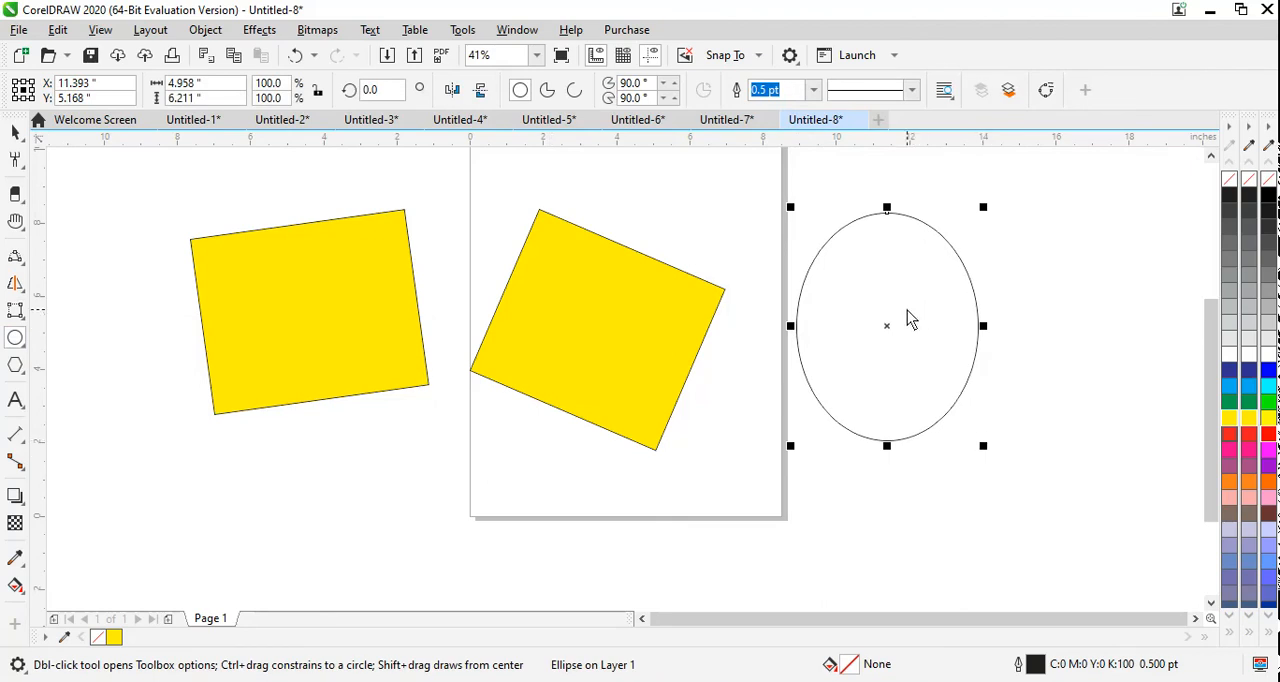
click(1268, 371)
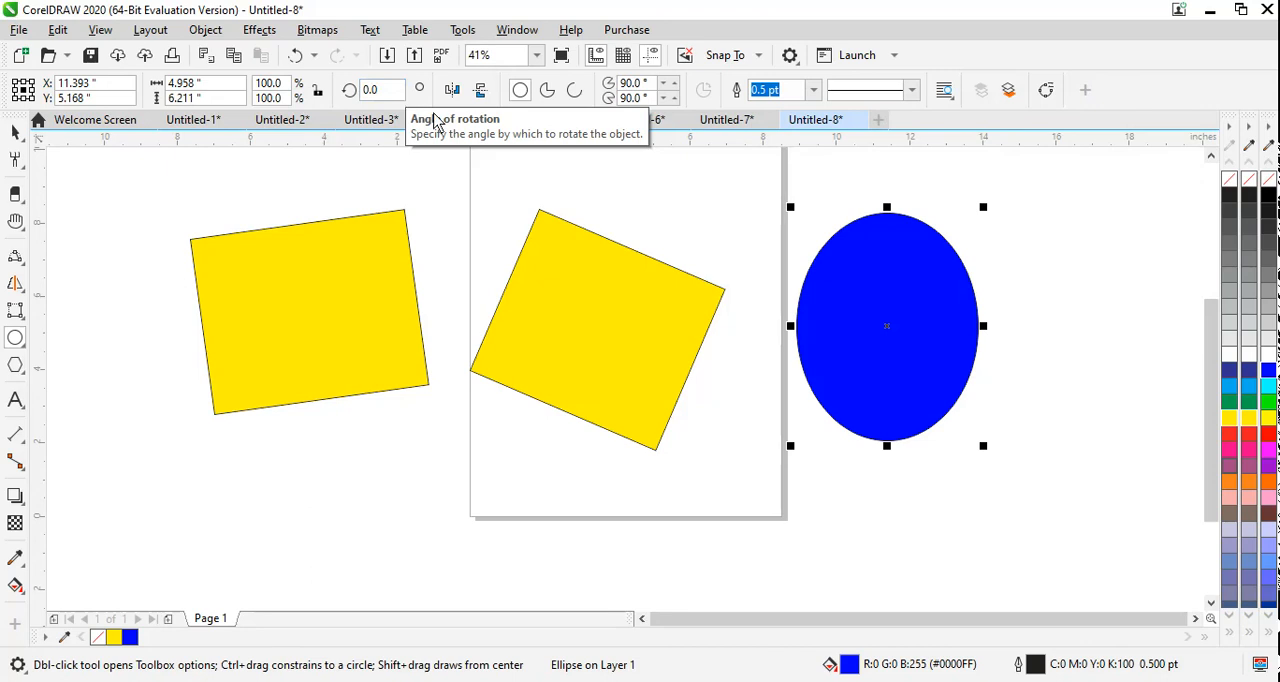
Step: Try the pie and arc forms on the blue ellipse and return it to a full ellipse
click(546, 92)
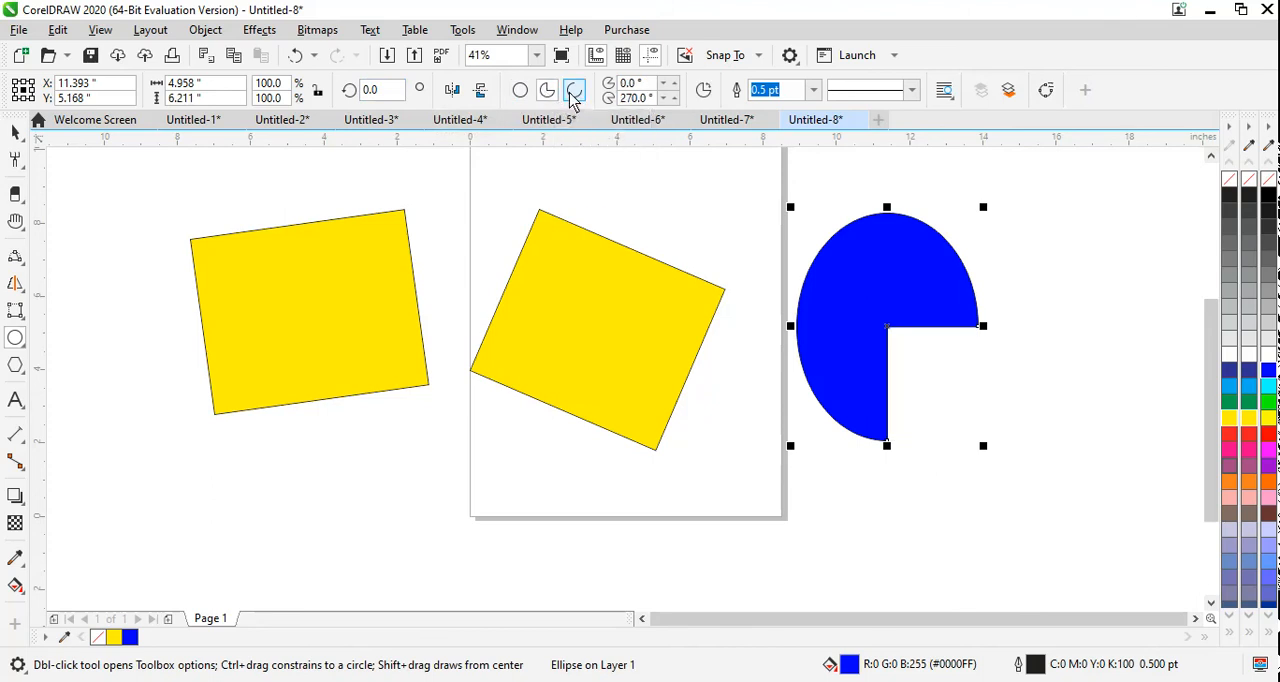
click(574, 92)
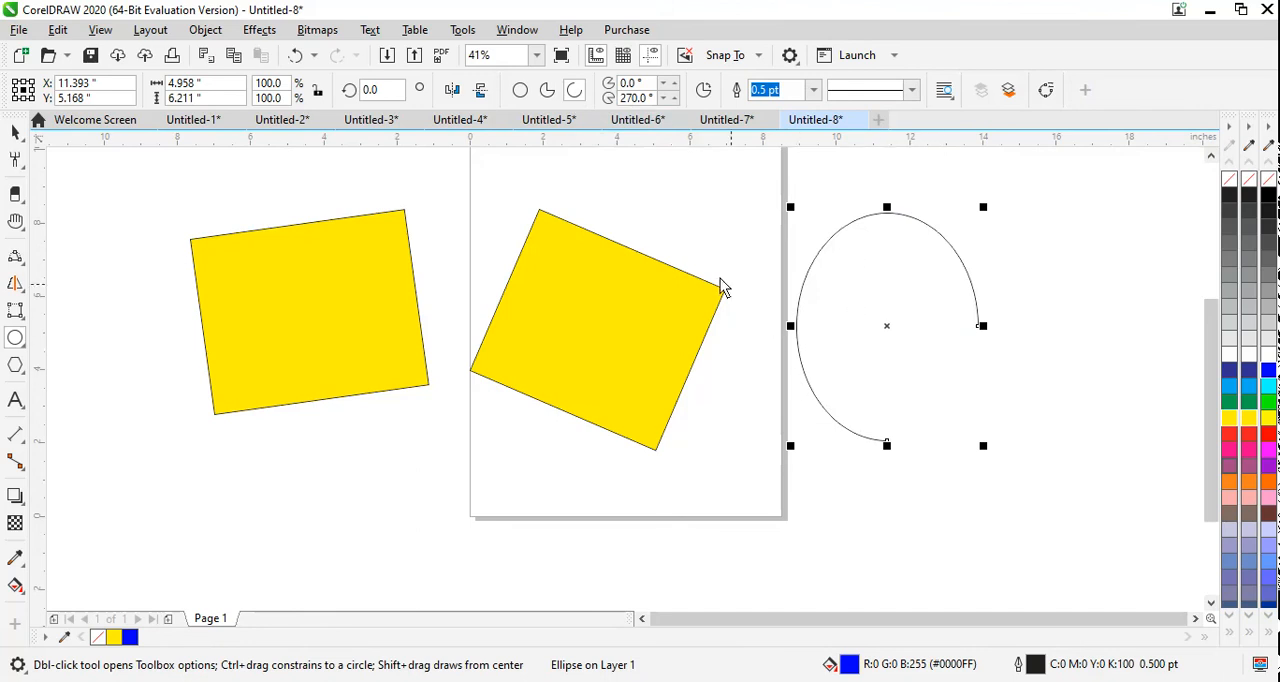
click(520, 91)
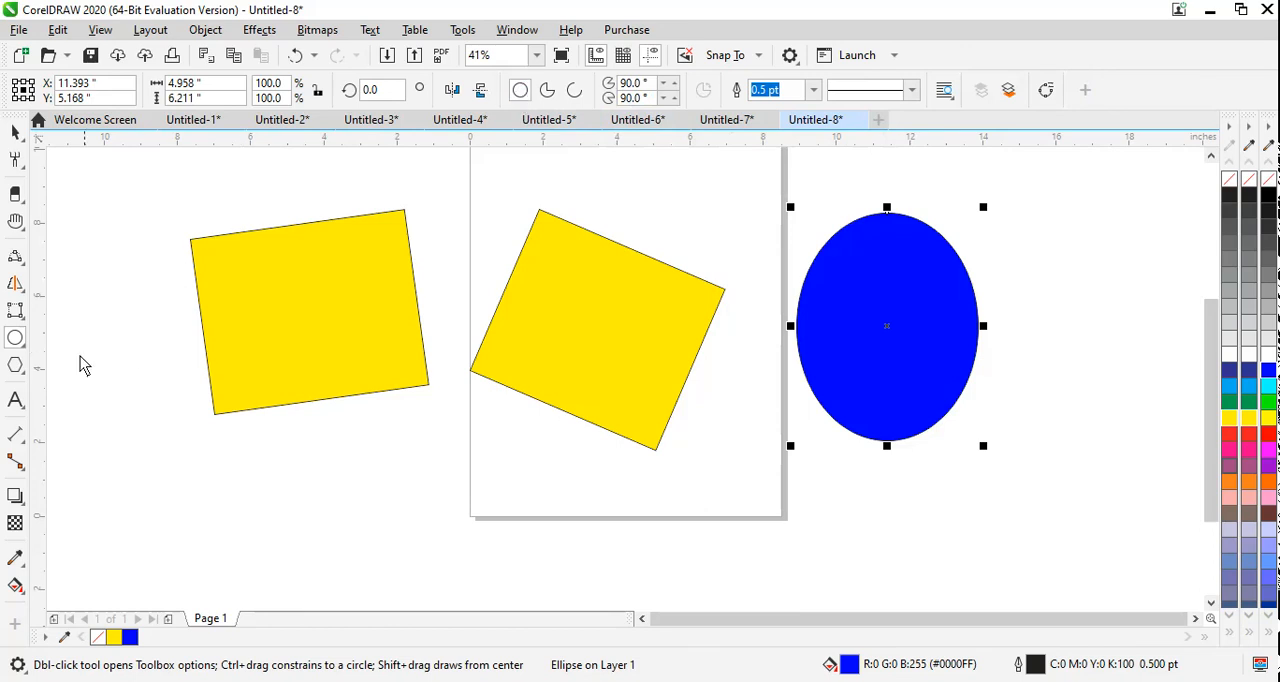
Step: Draw a slanted 3-point ellipse about 4.5 × 4.1 in overall at the page's lower-left corner and fill it green
click(22, 345)
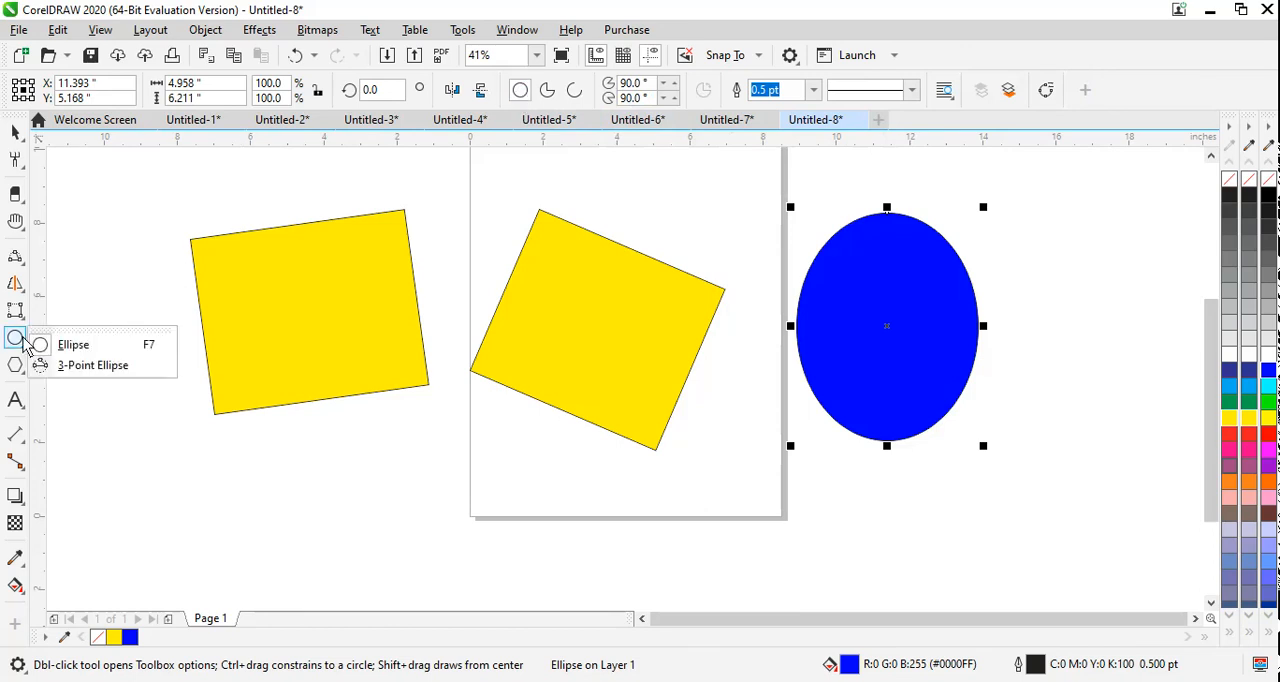
click(85, 366)
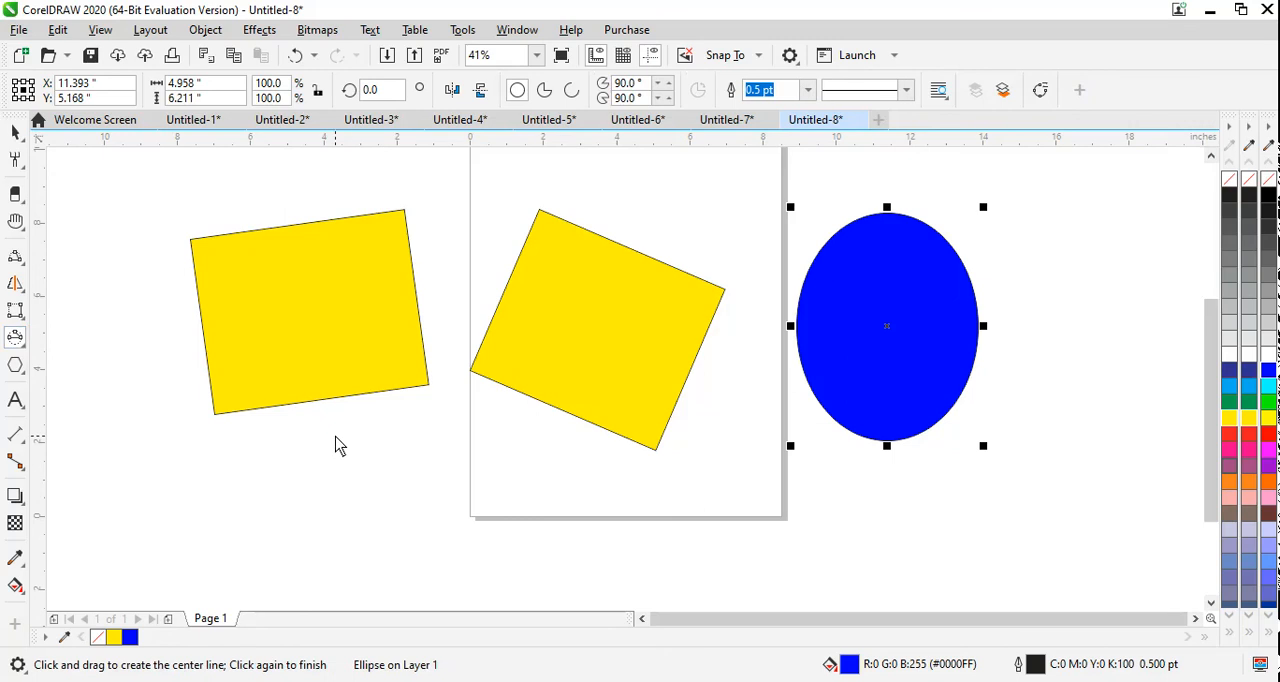
drag(336, 437, 479, 560)
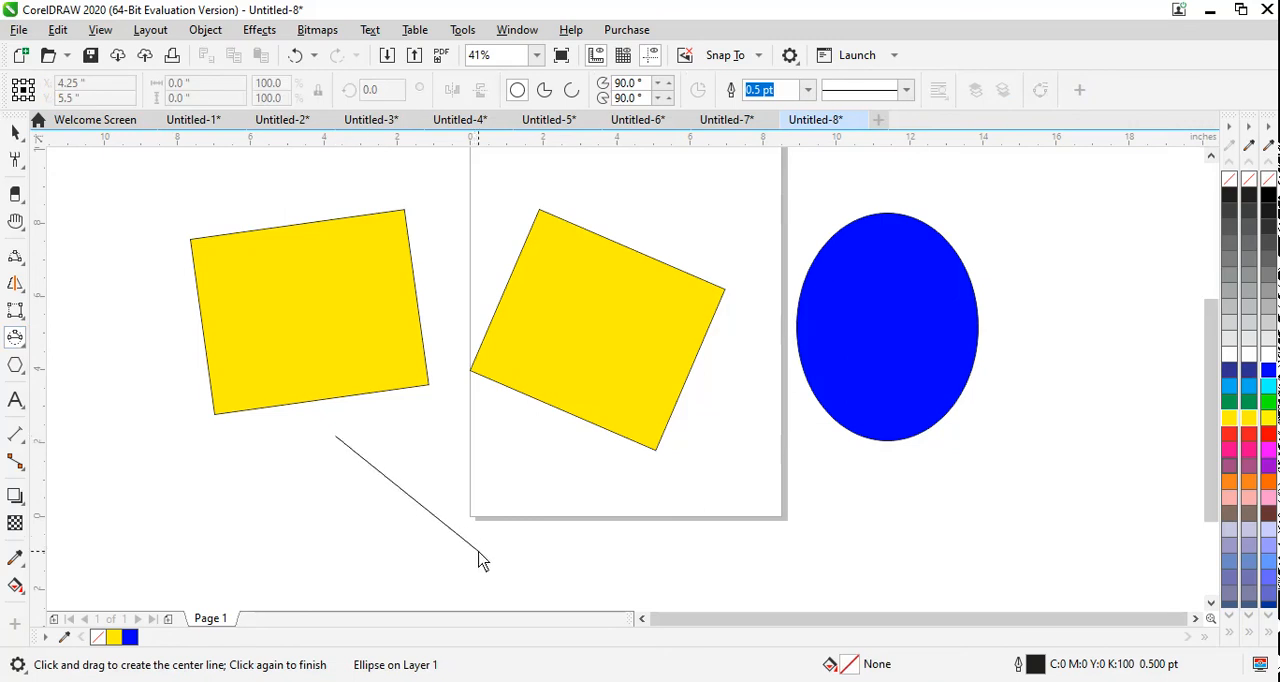
drag(479, 558, 480, 558)
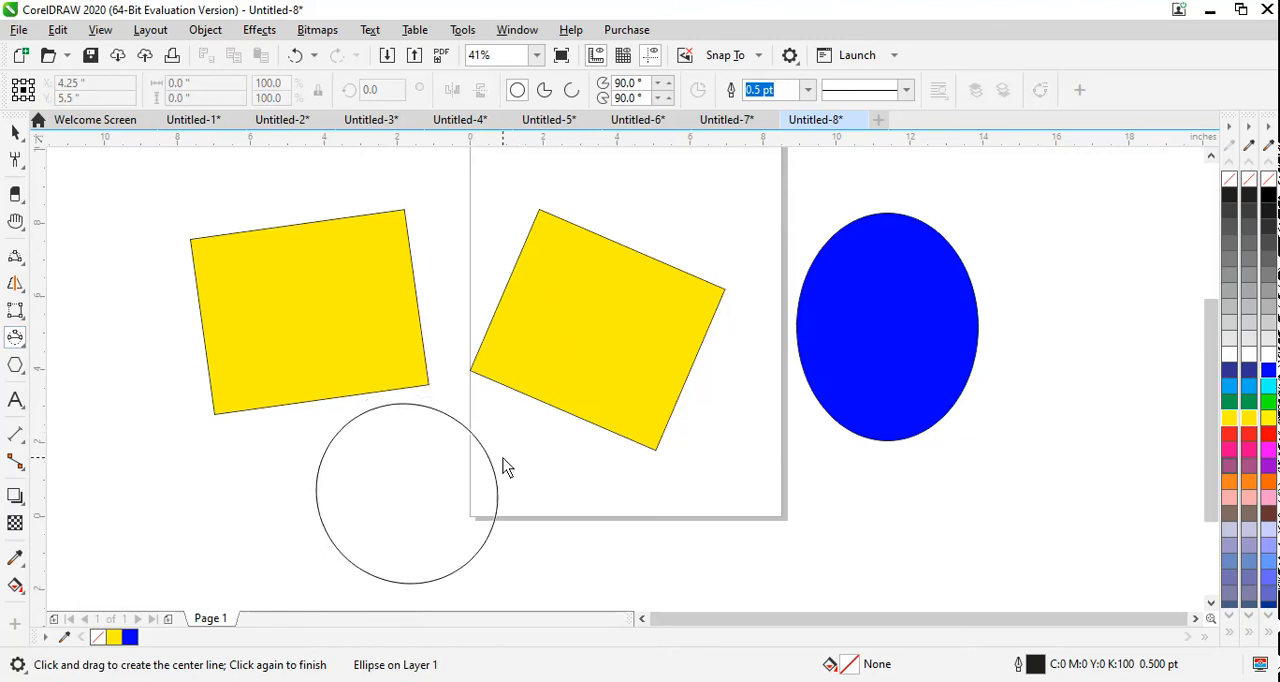
click(487, 478)
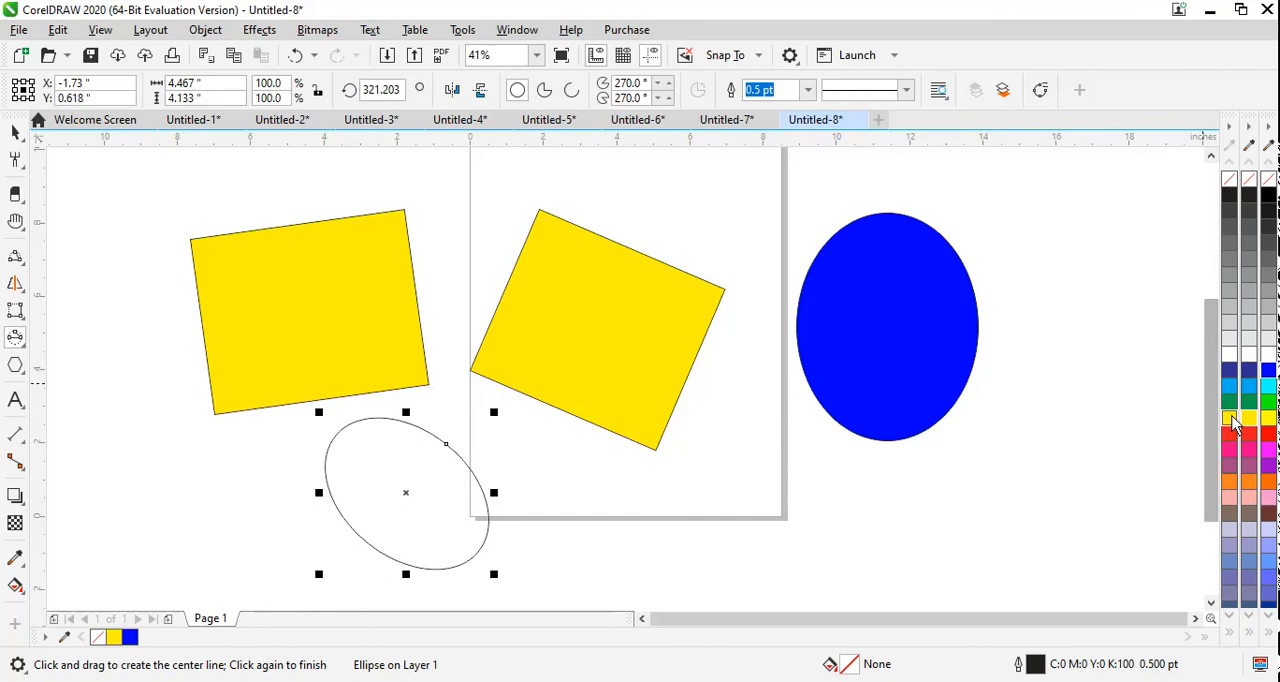
click(1268, 402)
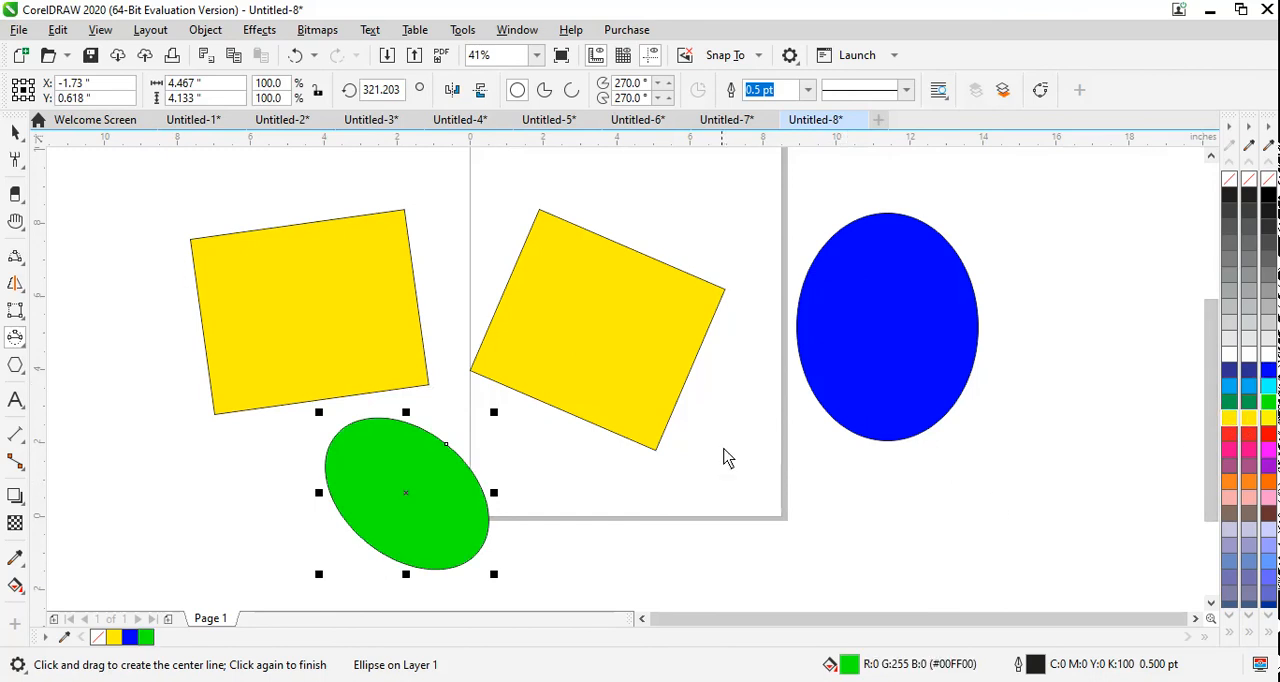
Step: Draw another 3-point ellipse about 3.9 × 3.7 in overall at the page's lower-right corner and fill it orange
drag(744, 444, 686, 575)
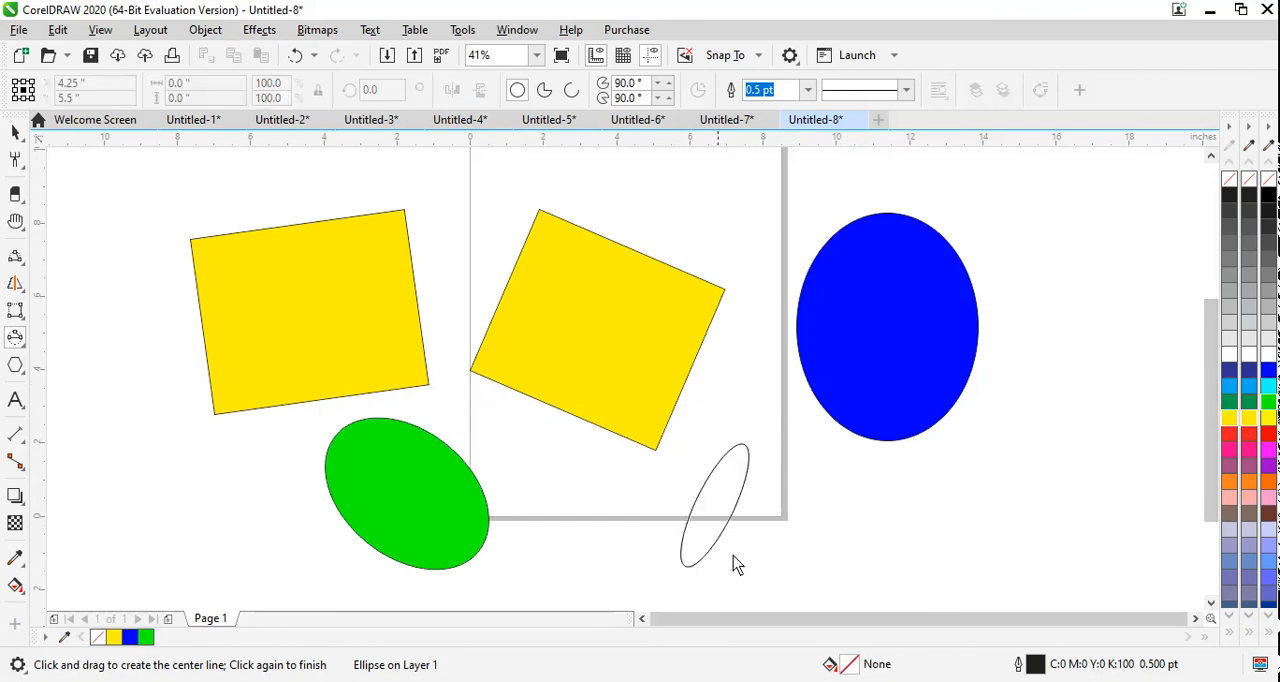
click(782, 543)
click(1268, 484)
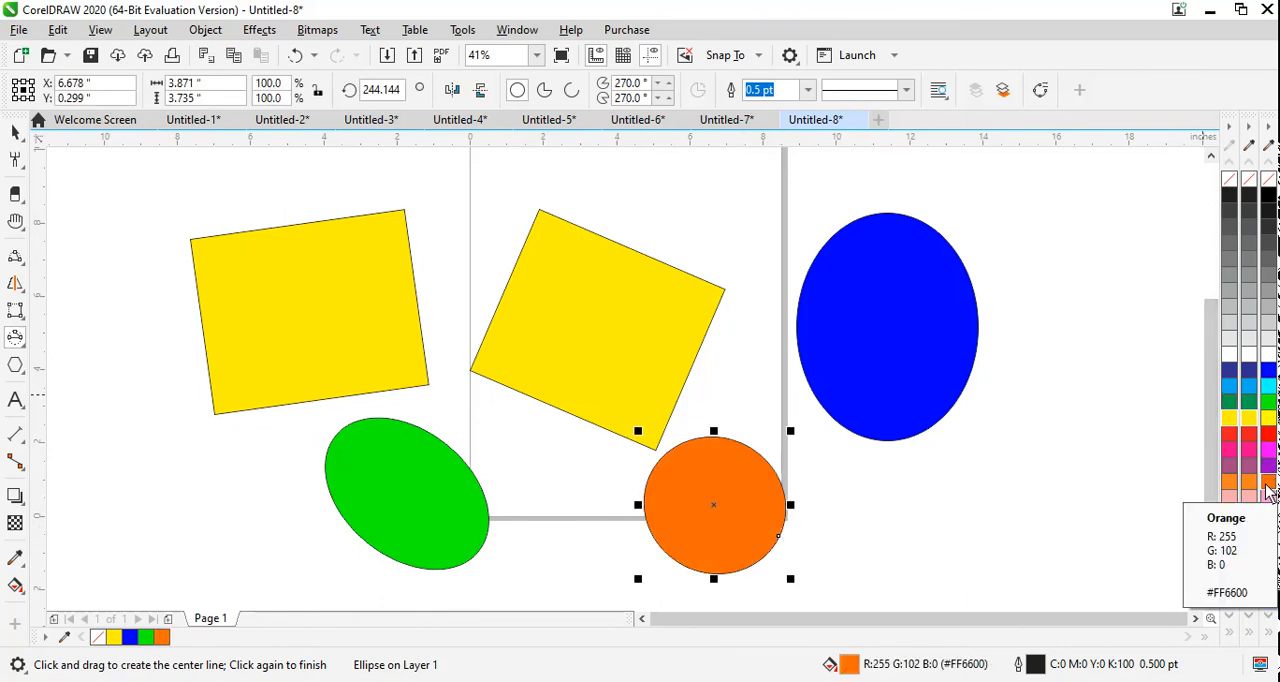
Step: Start a new document and draw a five-sided polygon about 5.8 × 5.8 in on the upper part of the page
click(15, 340)
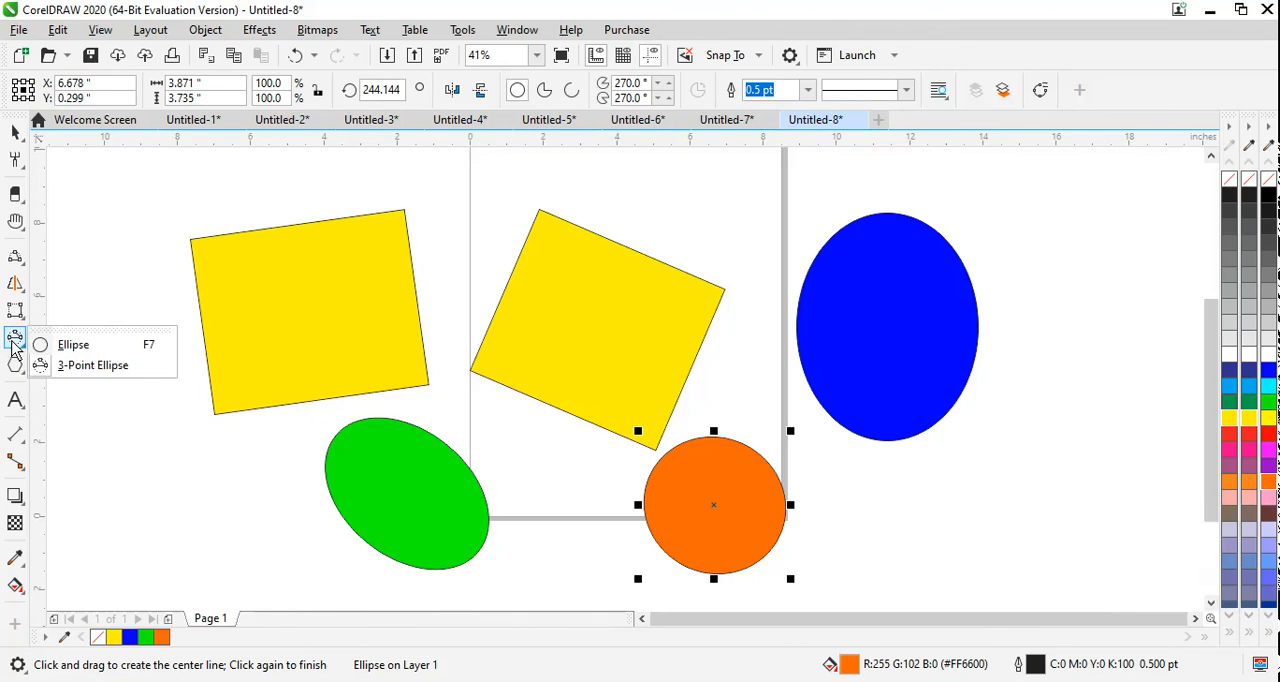
click(20, 369)
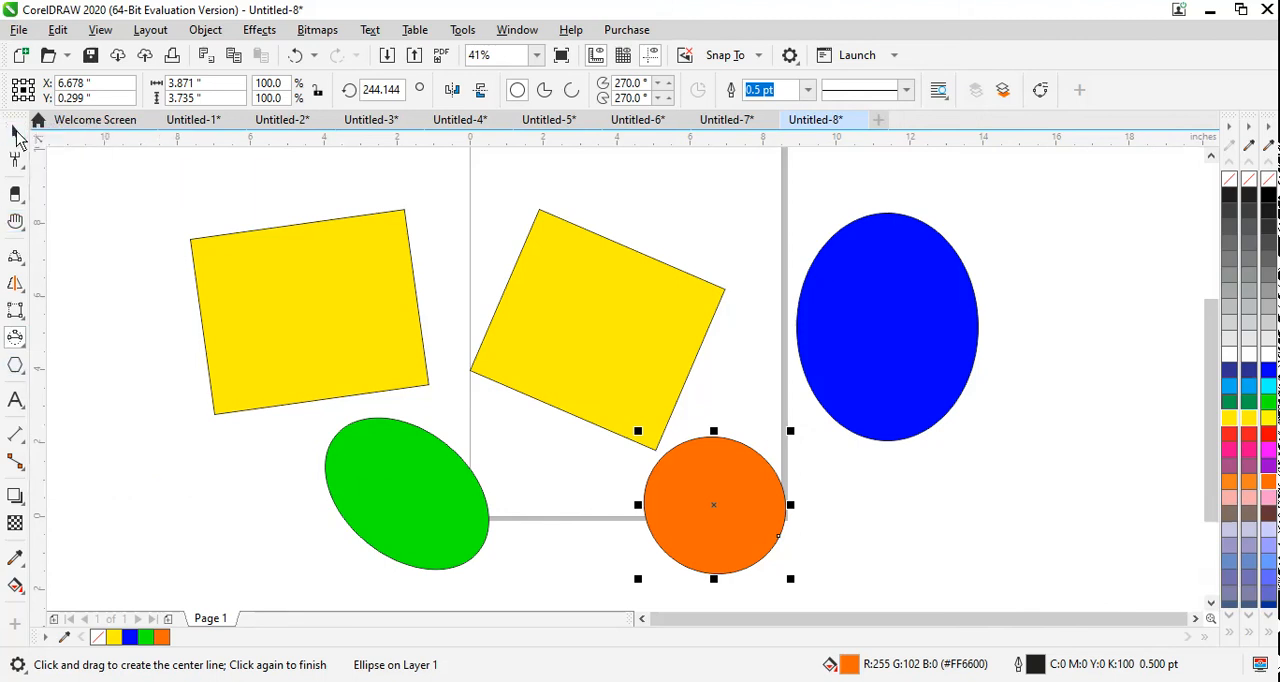
key(ctrl+n)
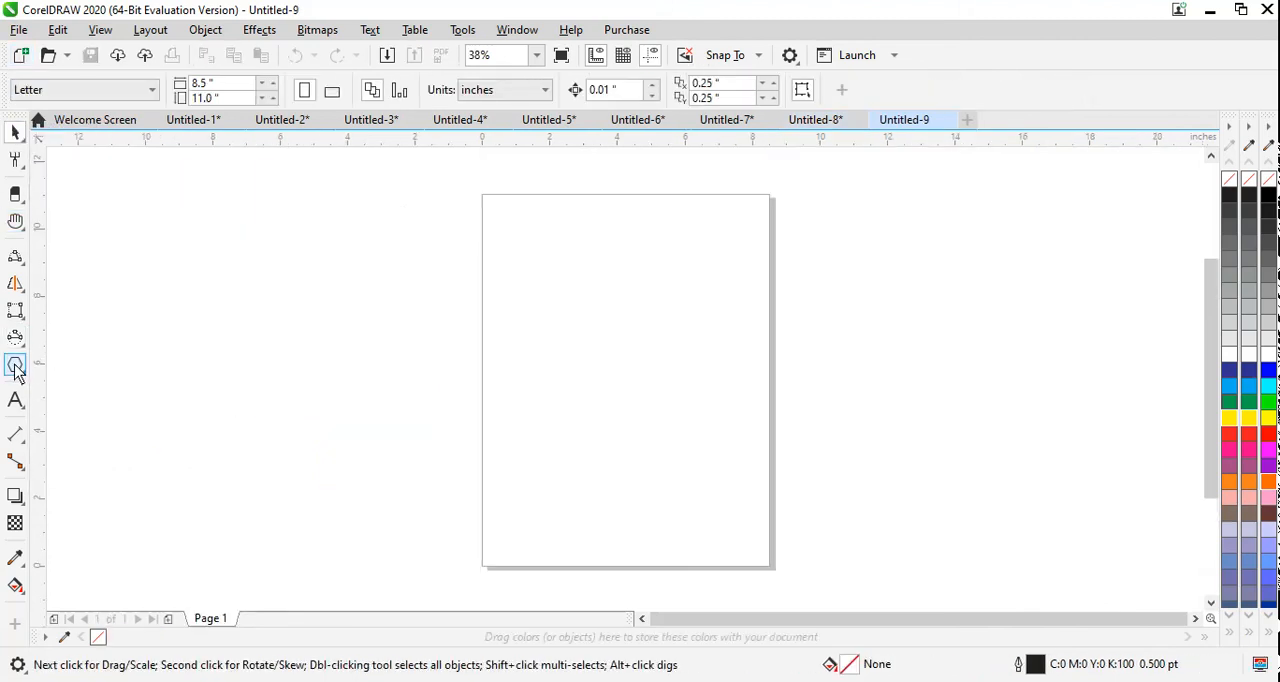
click(15, 366)
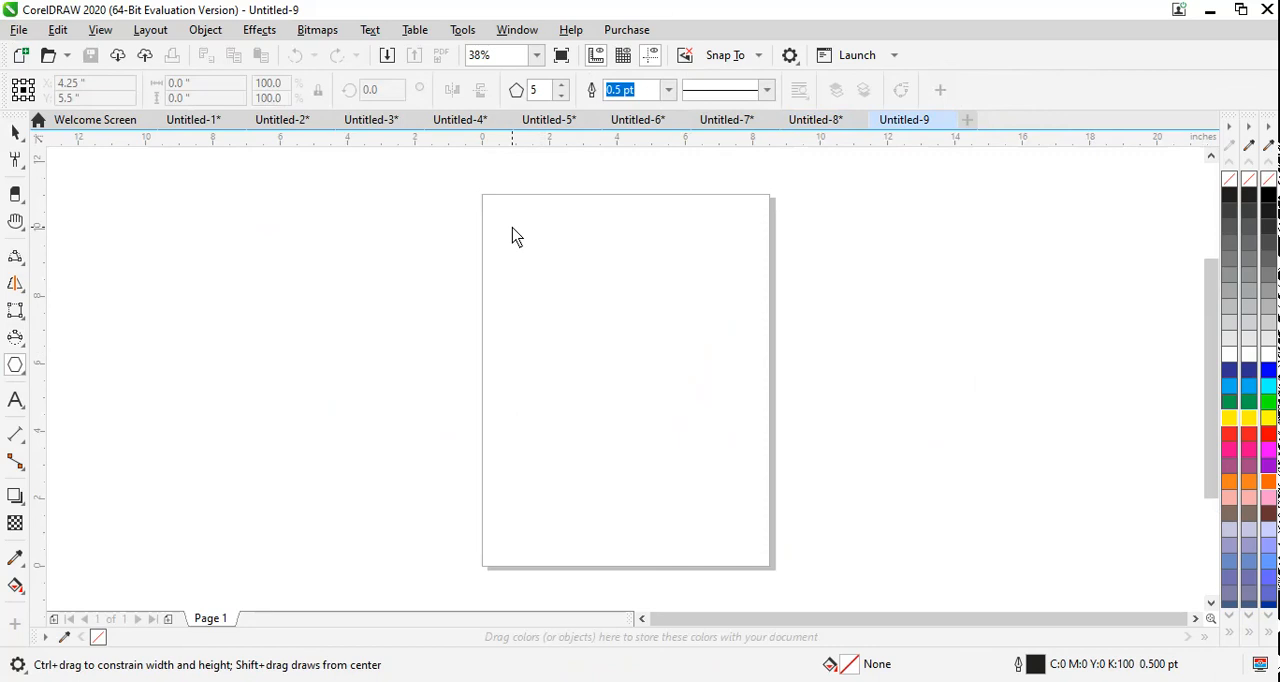
drag(512, 236, 716, 444)
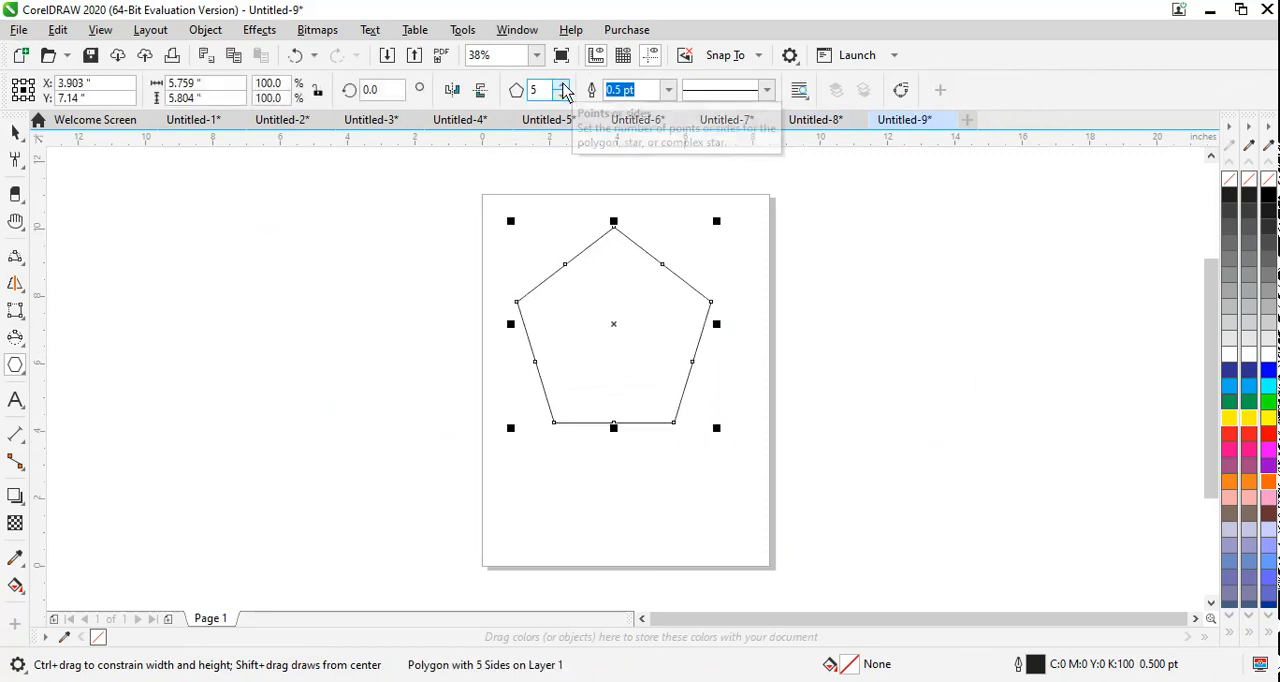
Step: Try the polygon with 8, 3 and 4 sides and return it to 5 sides
click(562, 85)
click(562, 85)
click(562, 85)
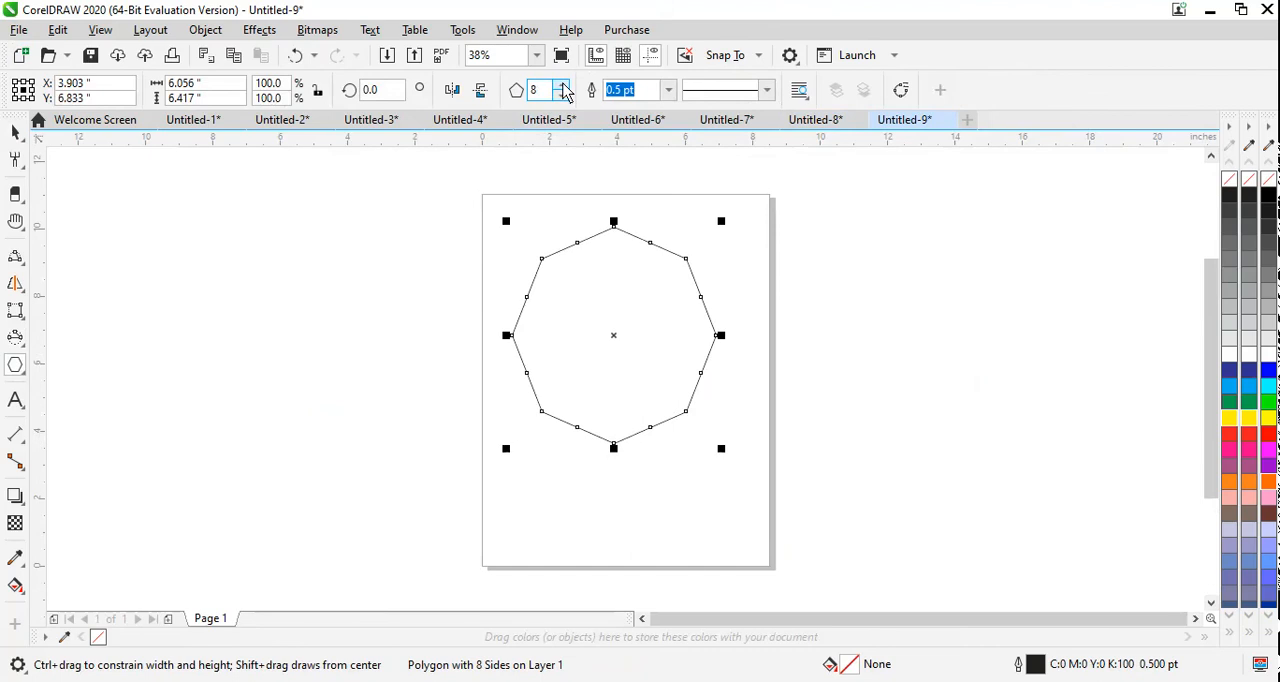
click(562, 95)
click(562, 95)
click(562, 95)
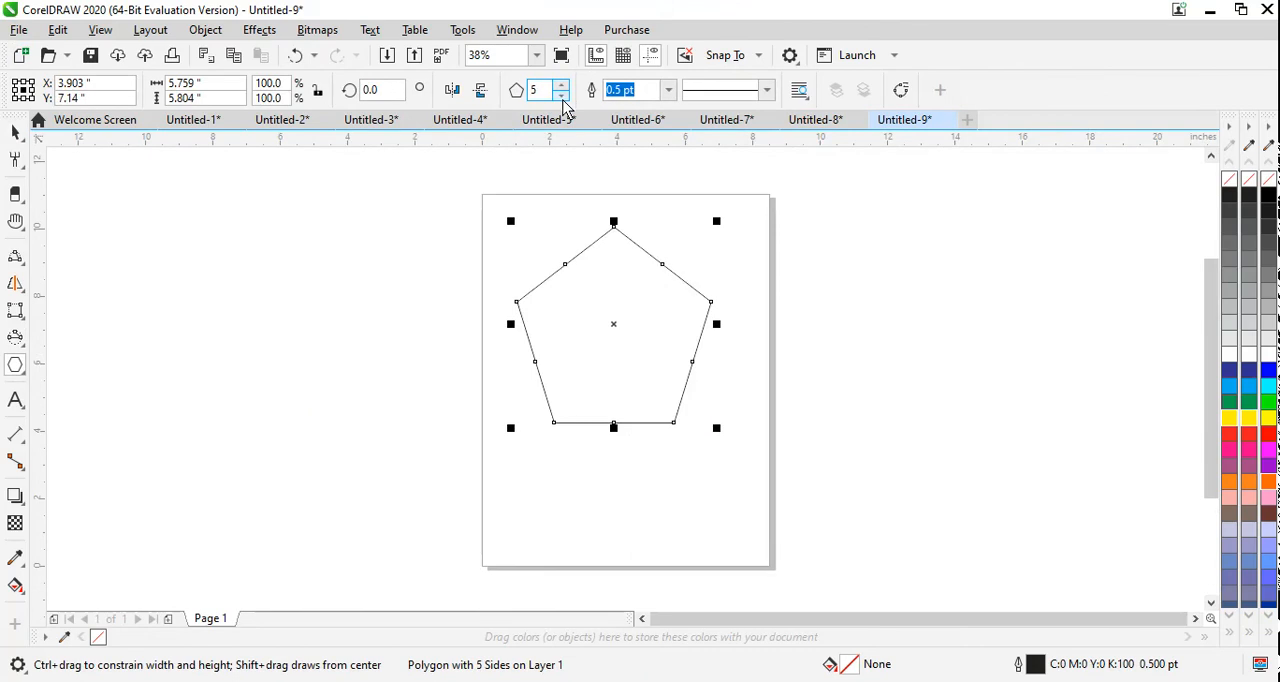
click(562, 96)
click(562, 96)
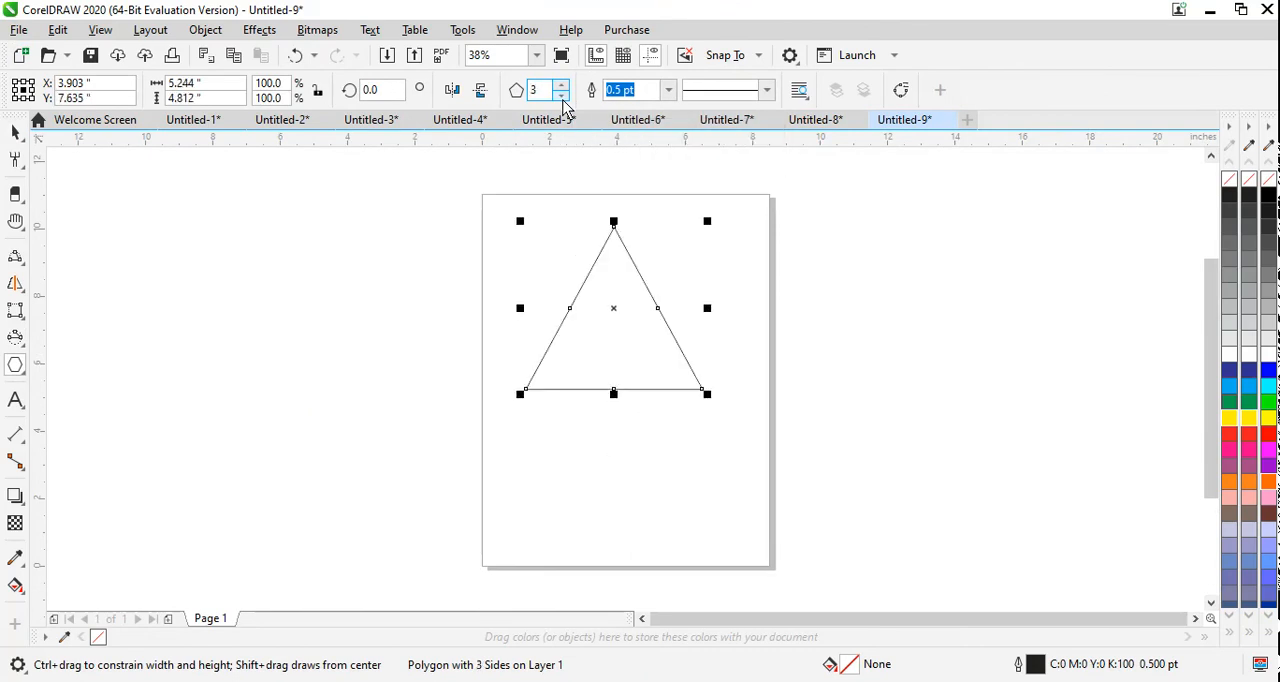
click(563, 87)
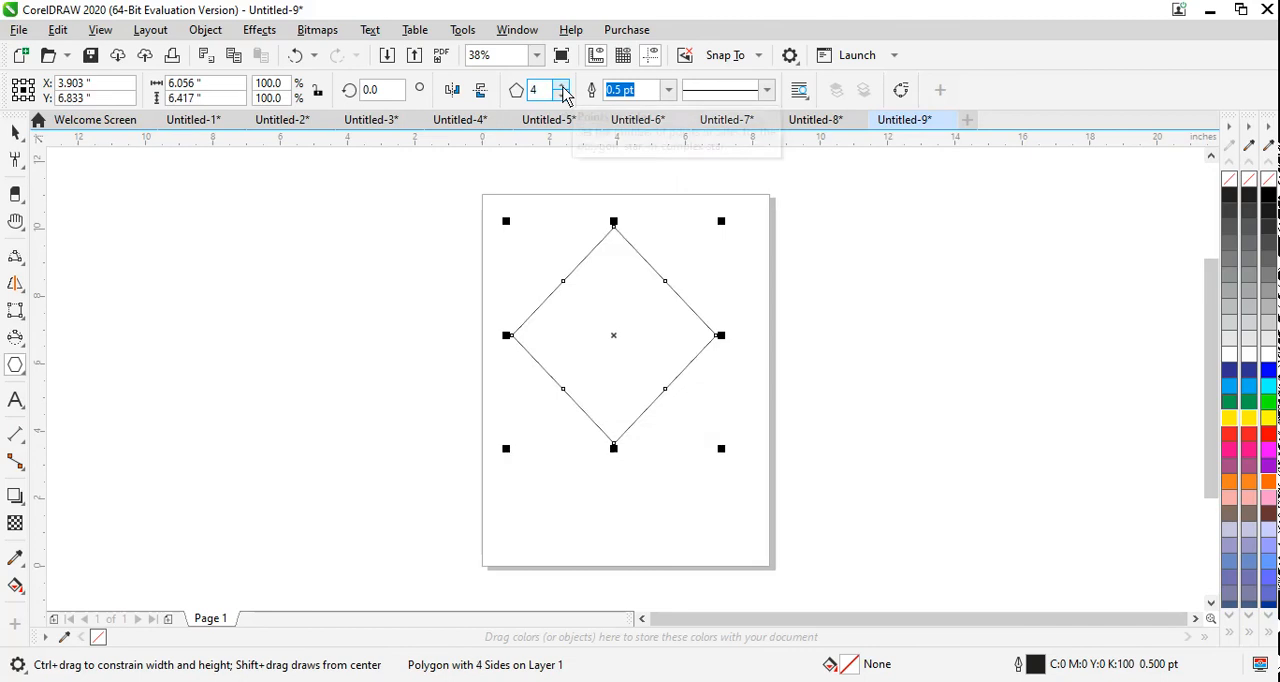
click(562, 87)
click(562, 87)
click(563, 95)
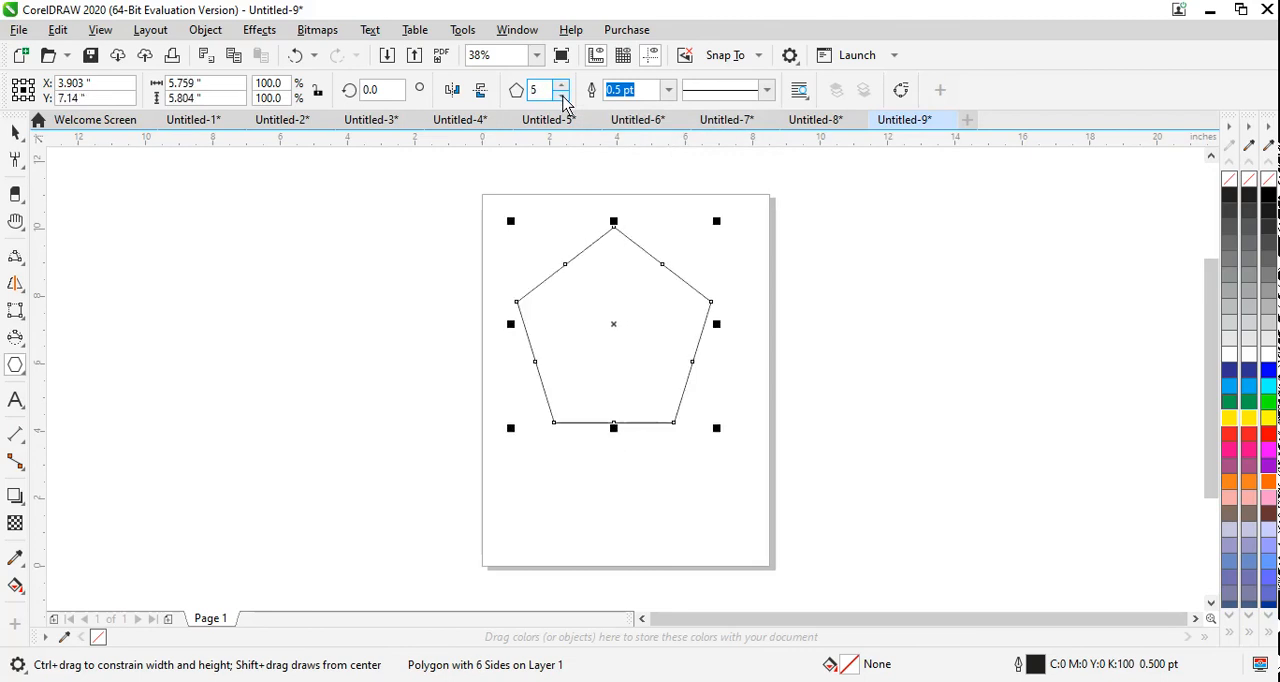
Step: Draw a five-point star about 8.2 × 6.7 in to the left of the page and fill it yellow
click(25, 371)
click(67, 396)
drag(196, 203, 483, 458)
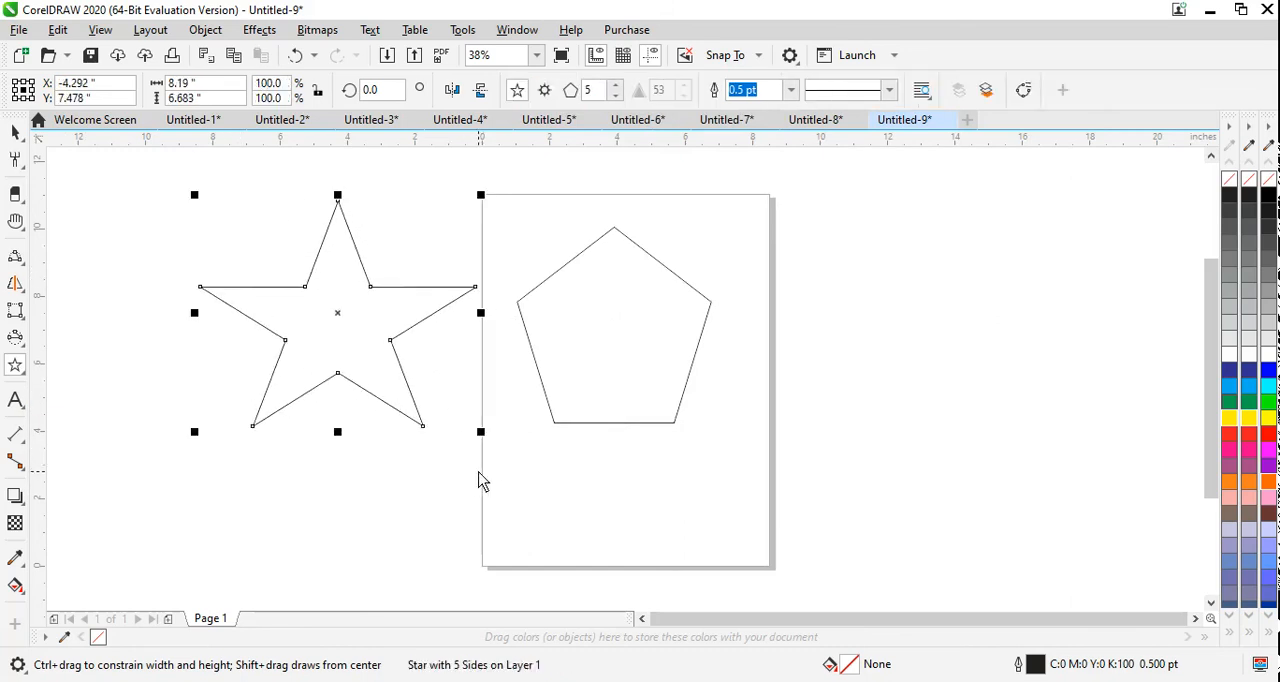
click(1253, 417)
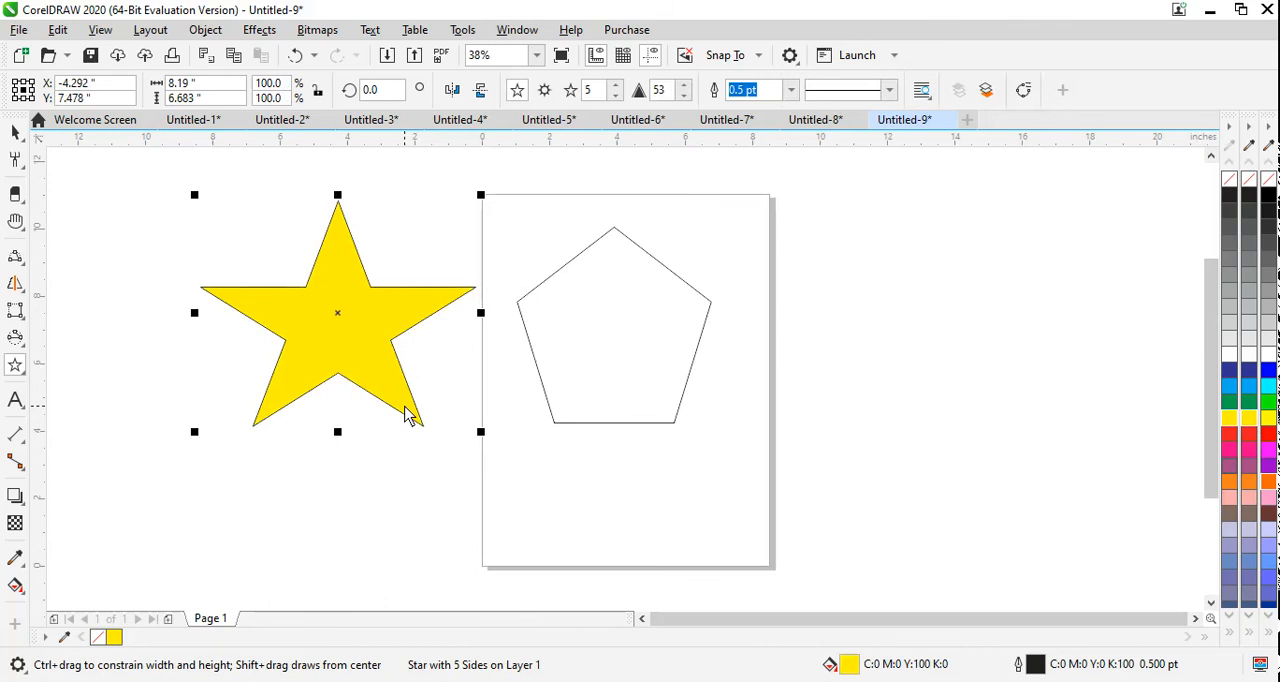
Step: Try the yellow star with 9 points and return it to 5 points
click(615, 87)
click(615, 87)
click(615, 87)
click(615, 87)
click(615, 87)
click(615, 87)
click(615, 96)
click(615, 96)
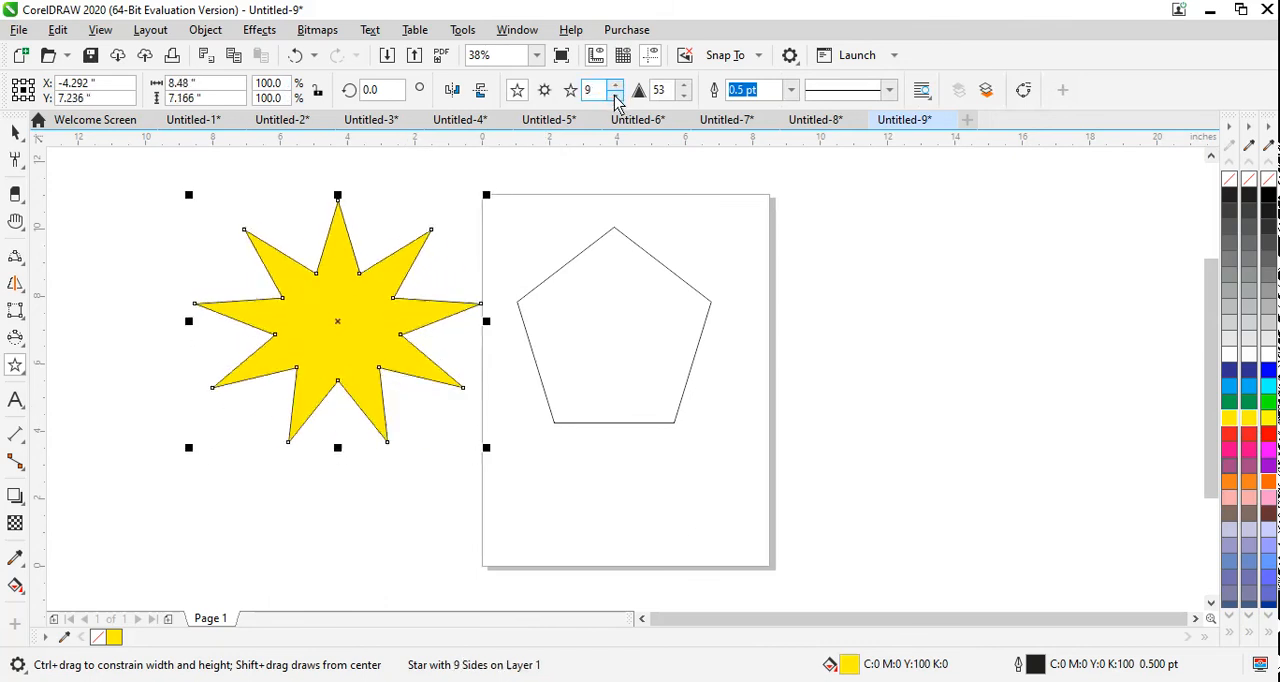
click(615, 95)
click(615, 95)
click(615, 95)
click(615, 95)
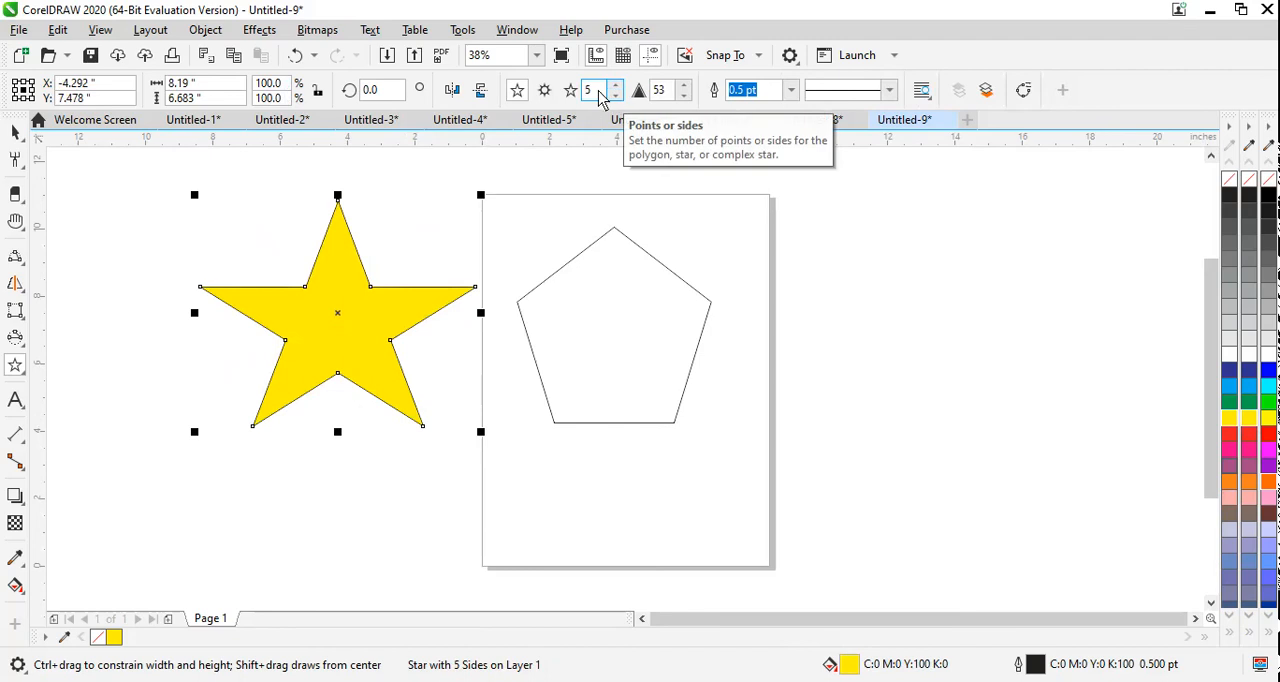
Step: Set the yellow star's sharpness to 25
click(684, 86)
click(684, 86)
click(684, 86)
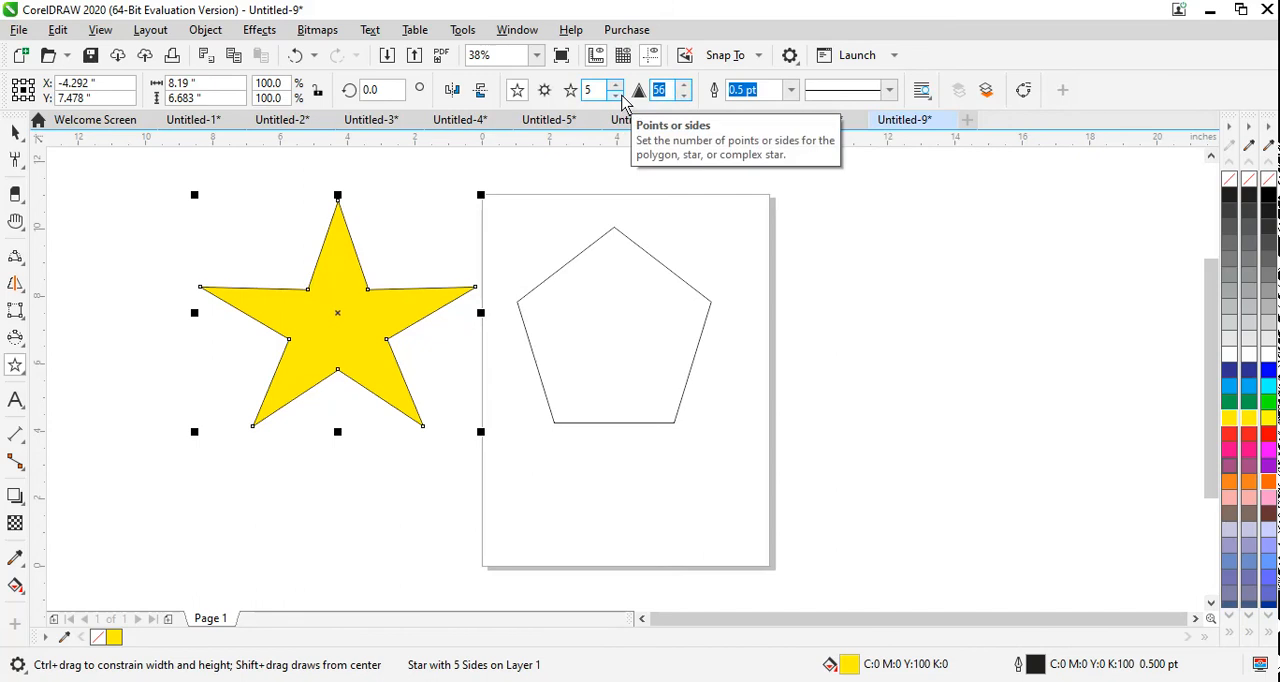
text(25)
key(Return)
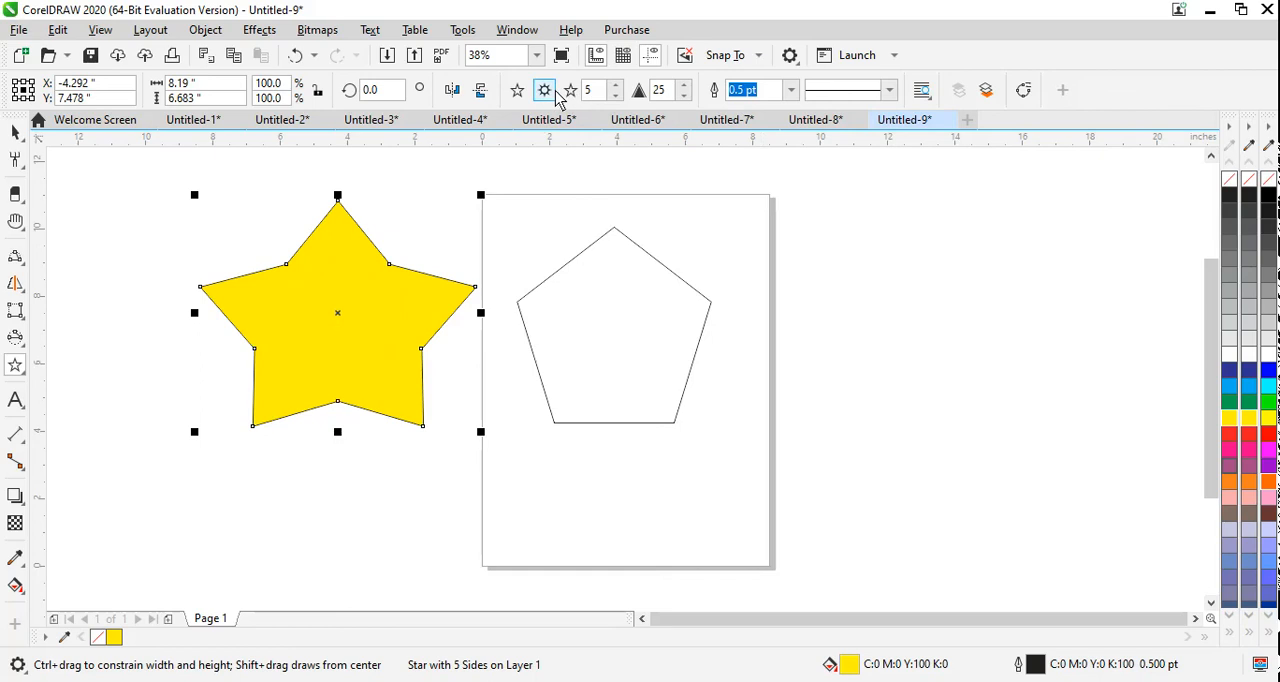
Step: Draw a nine-point complex star about 7.0 × 6.5 in to the right of the page and fill it yellow
click(768, 254)
drag(768, 254, 1009, 474)
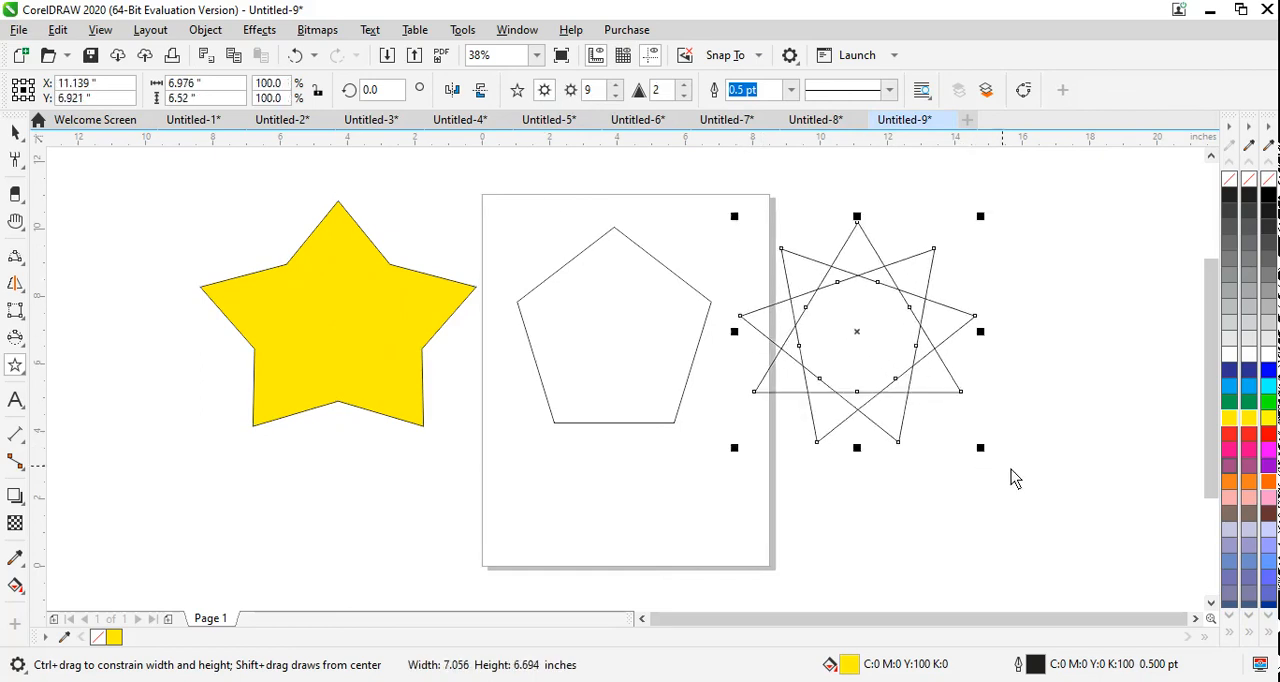
click(1230, 420)
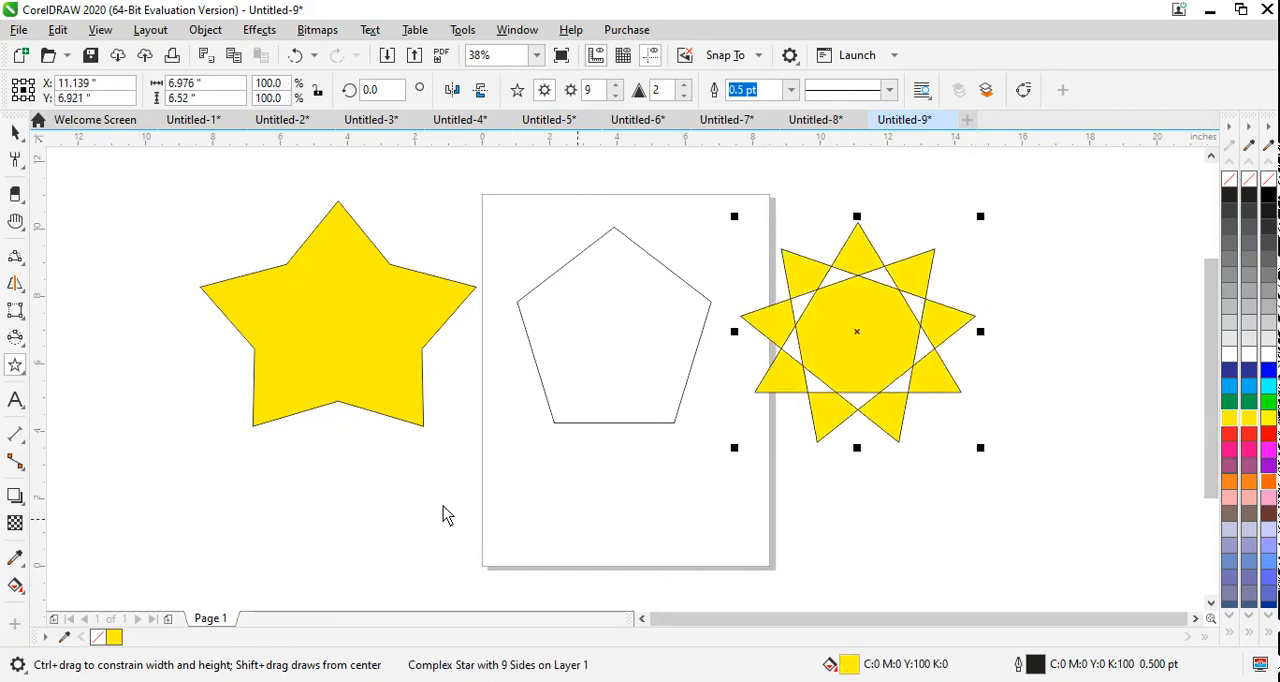
Step: Draw a symmetrical spiral with 6 revolutions over the page's lower-left corner, below the yellow five-point star
click(16, 370)
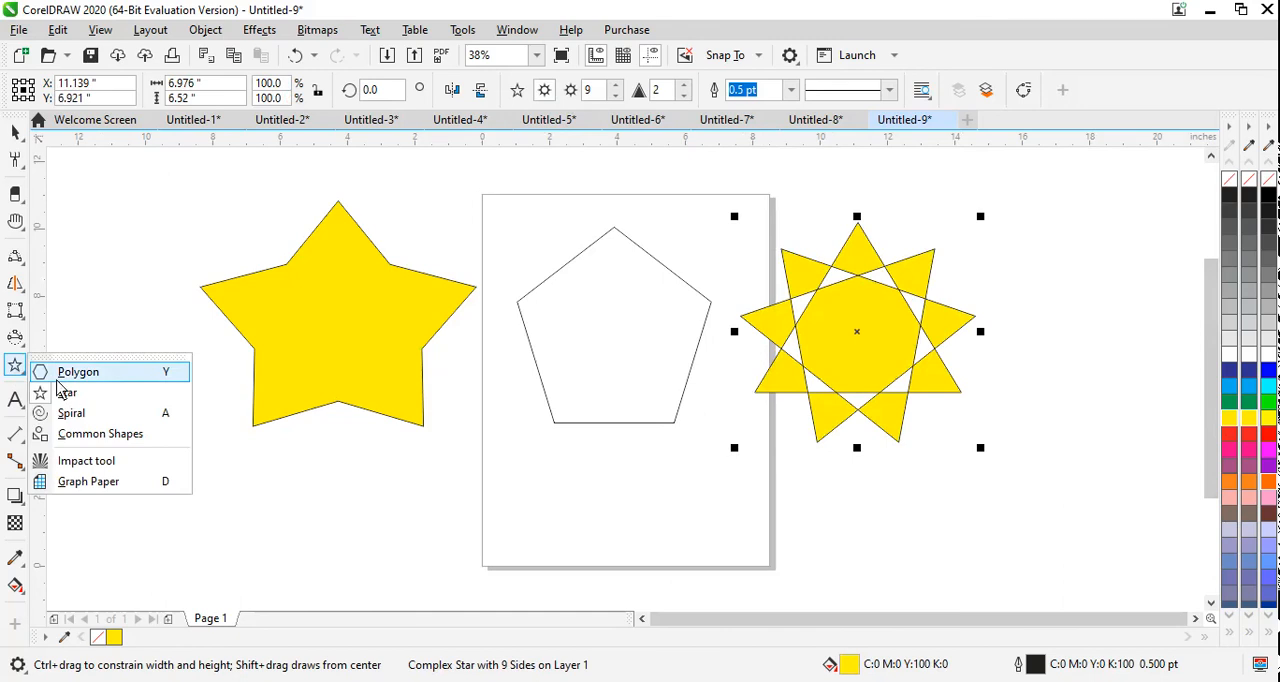
click(72, 413)
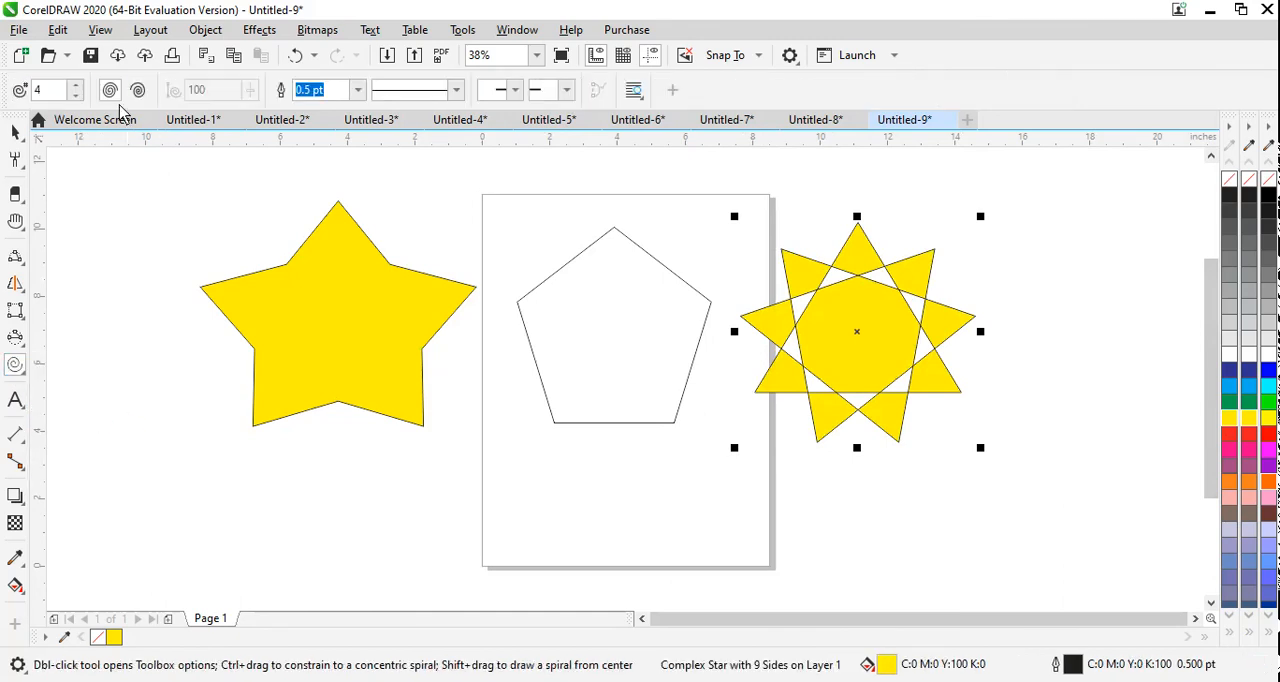
click(139, 92)
click(75, 87)
drag(1214, 390, 1228, 466)
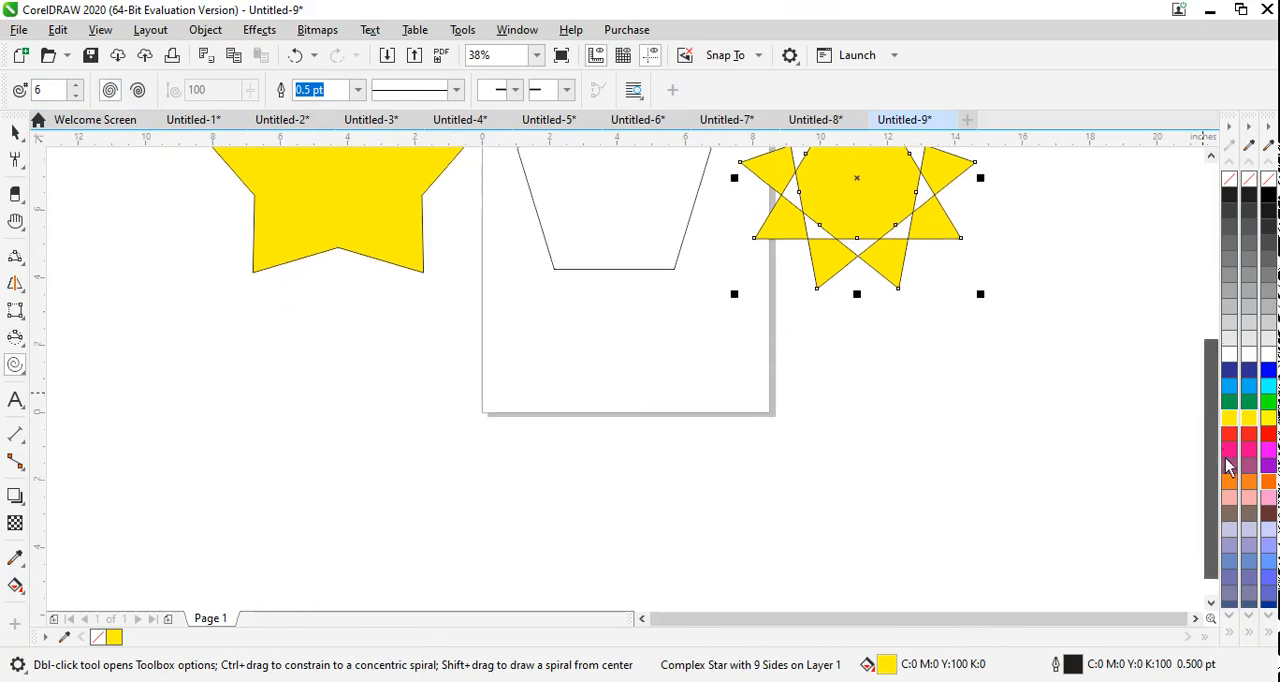
mouse_move(350, 327)
mouse_down()
mouse_move(457, 469)
mouse_move(609, 534)
mouse_move(618, 559)
mouse_up()
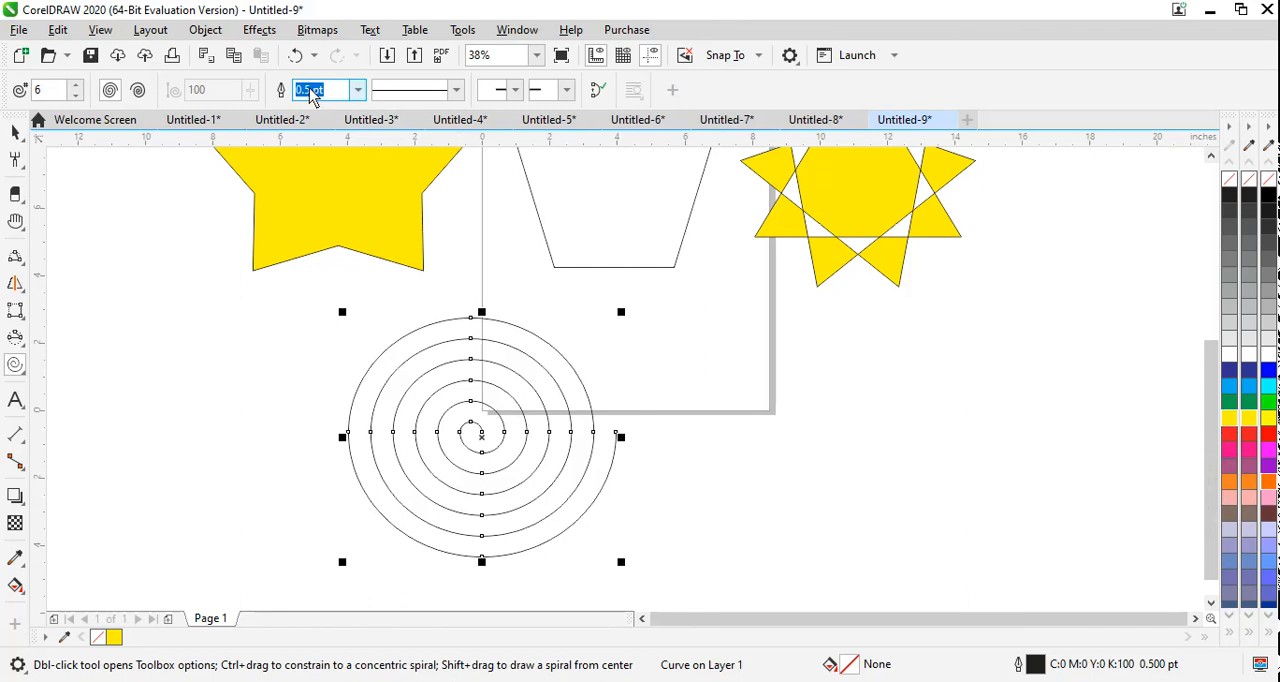
Step: Give the symmetrical spiral a 25 pt outline, trying magenta and settling on red
drag(310, 89, 255, 98)
text(25)
key(Return)
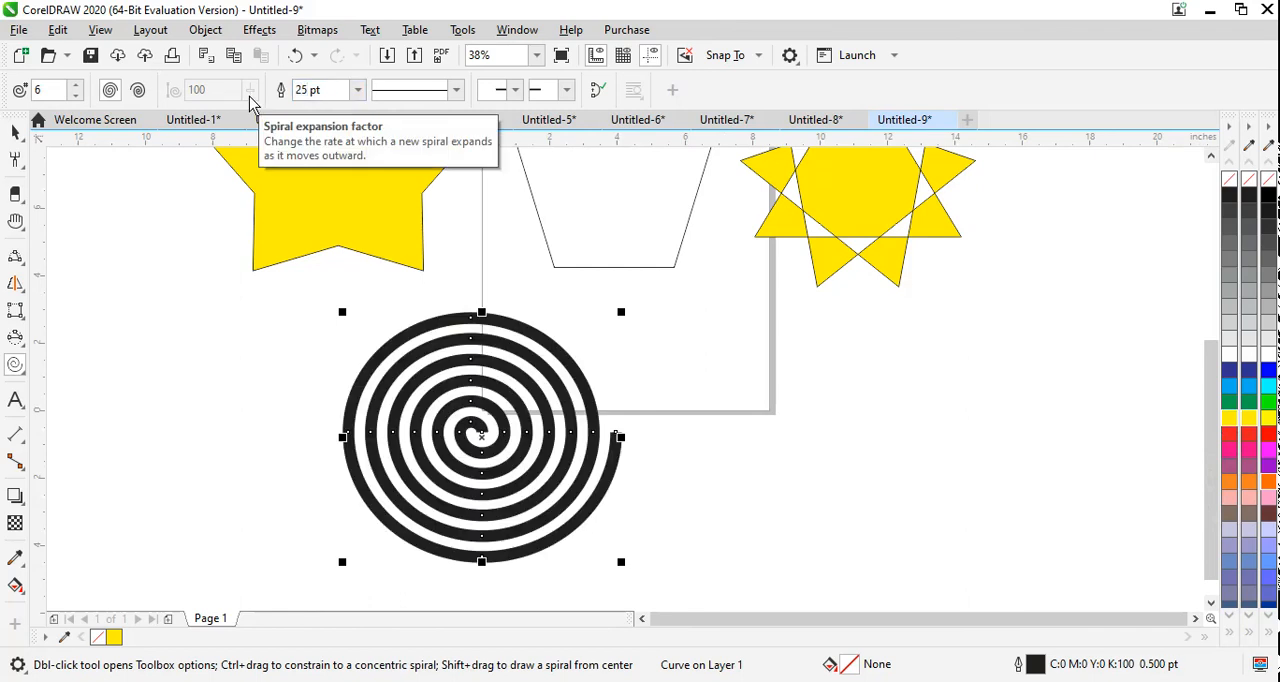
right_click(1251, 450)
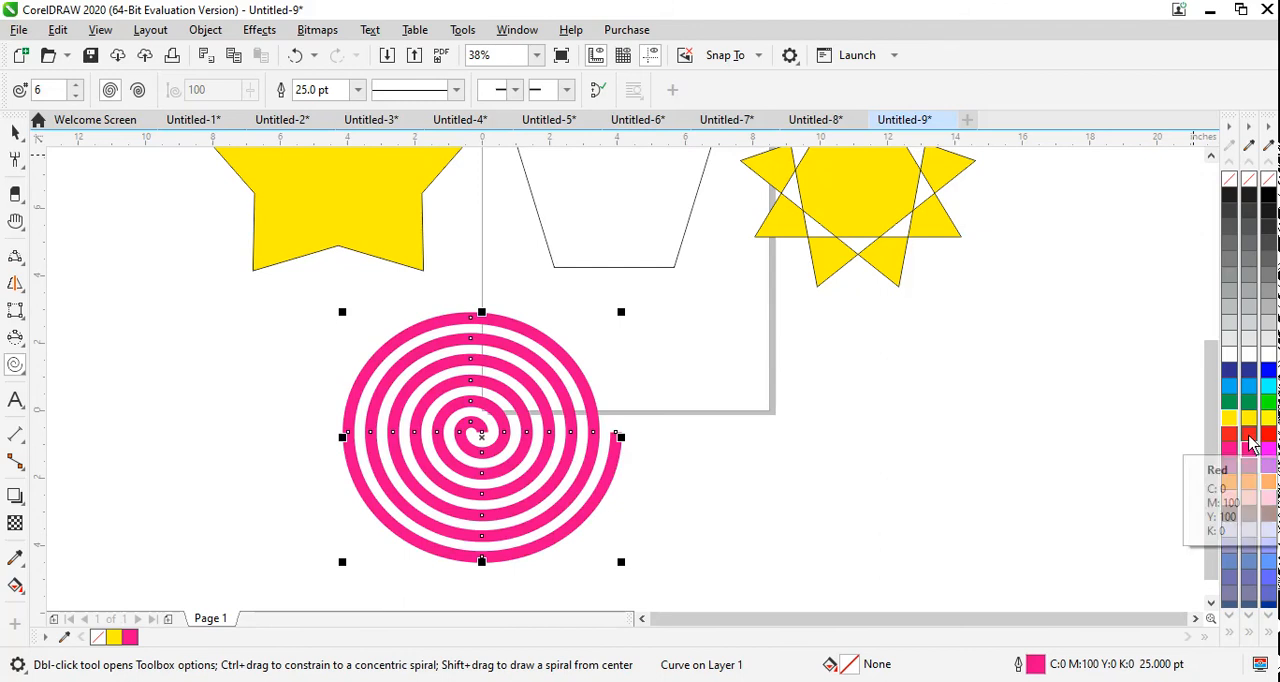
right_click(1249, 436)
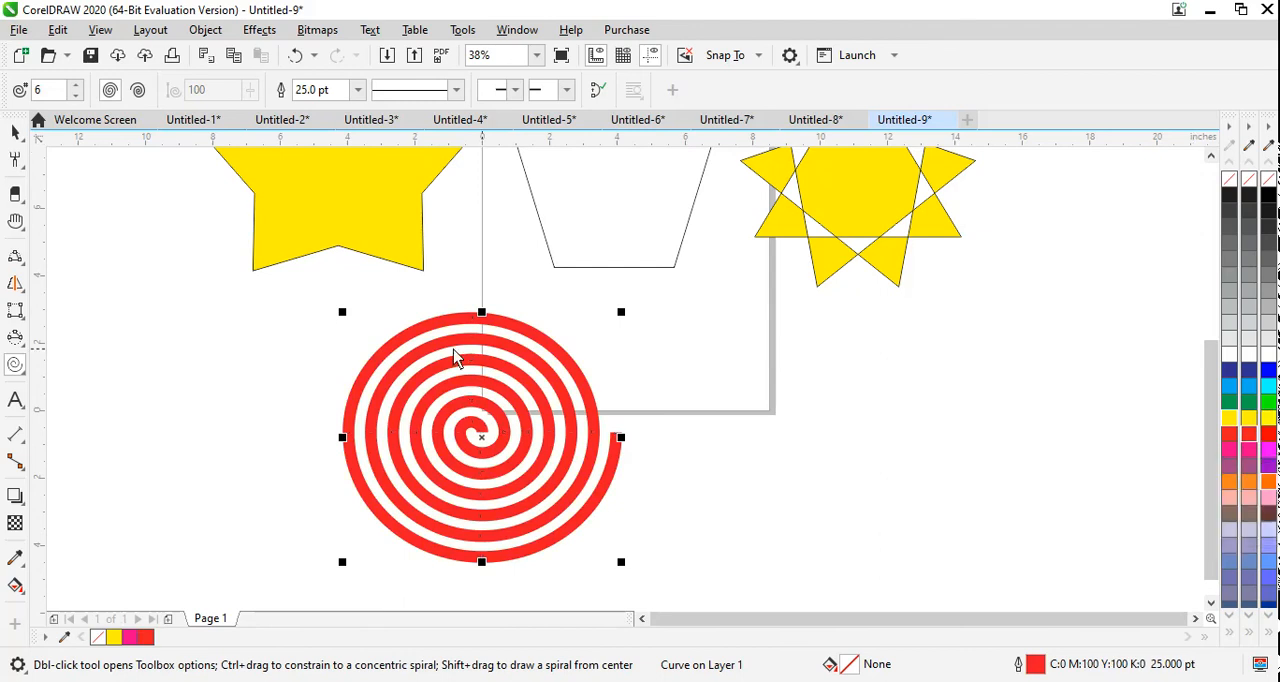
Step: Draw a logarithmic spiral about 7.7 × 6.6 in to the right of the red spiral, with a blue 4 pt outline
click(138, 90)
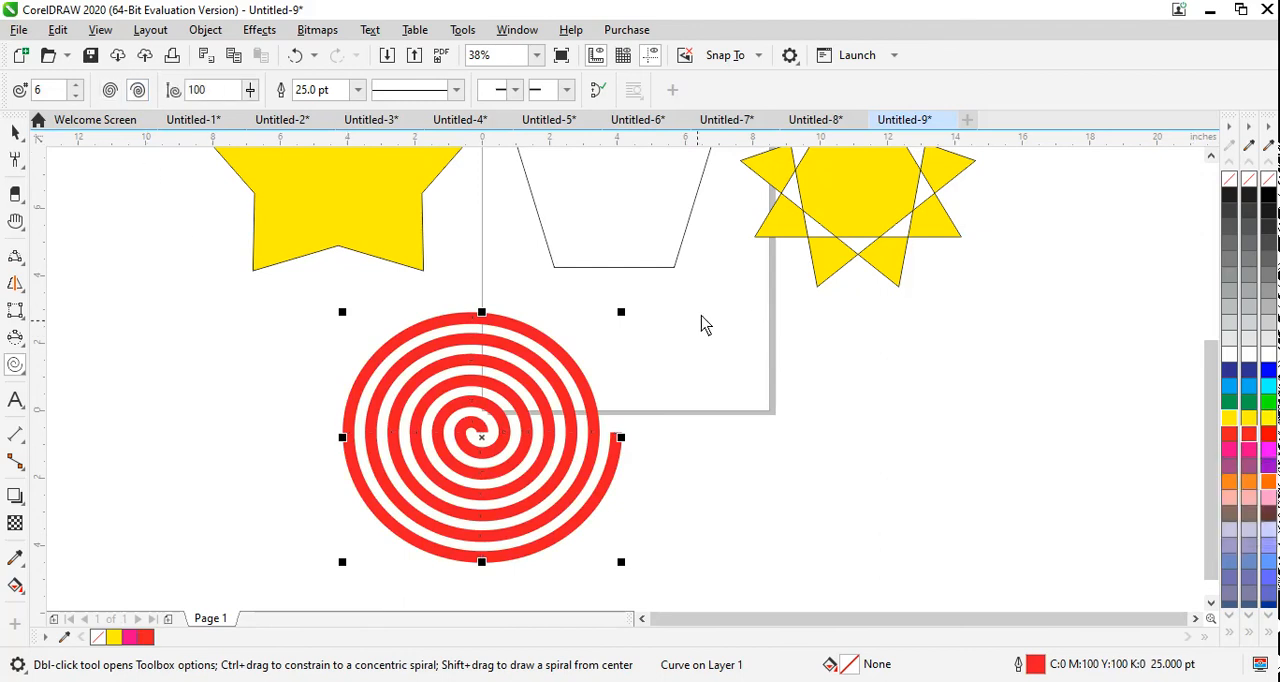
drag(700, 308, 968, 538)
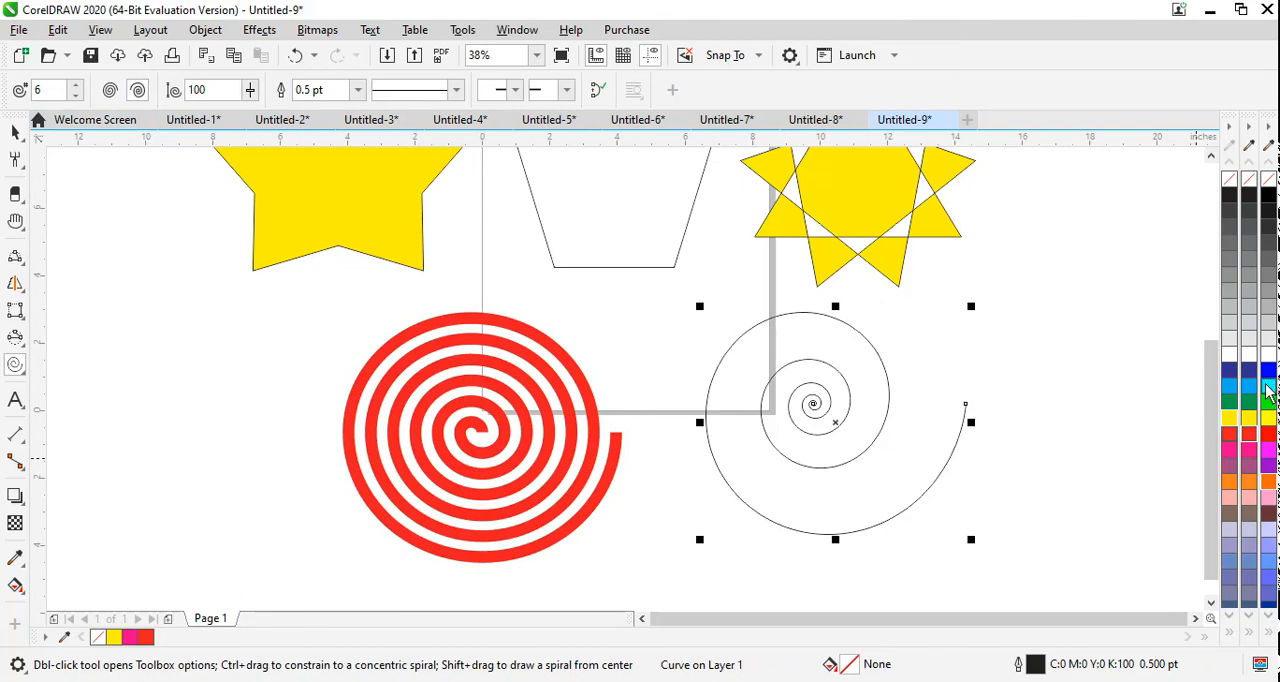
right_click(1268, 371)
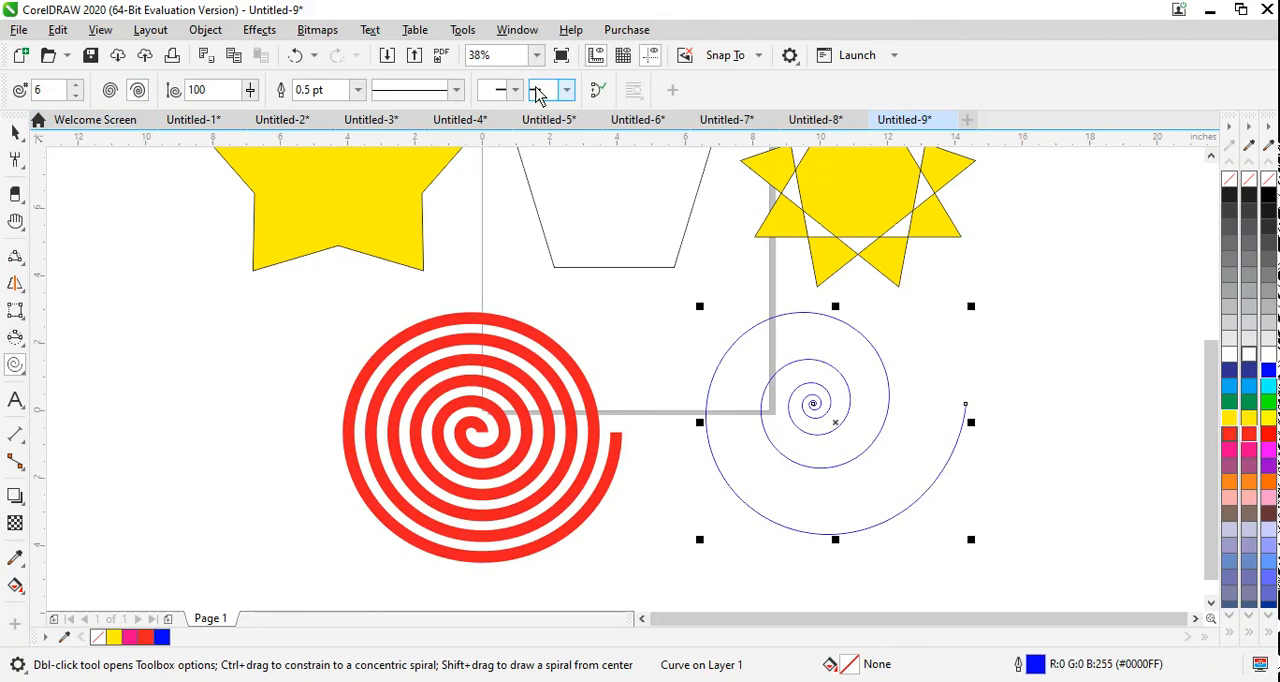
click(359, 91)
click(336, 226)
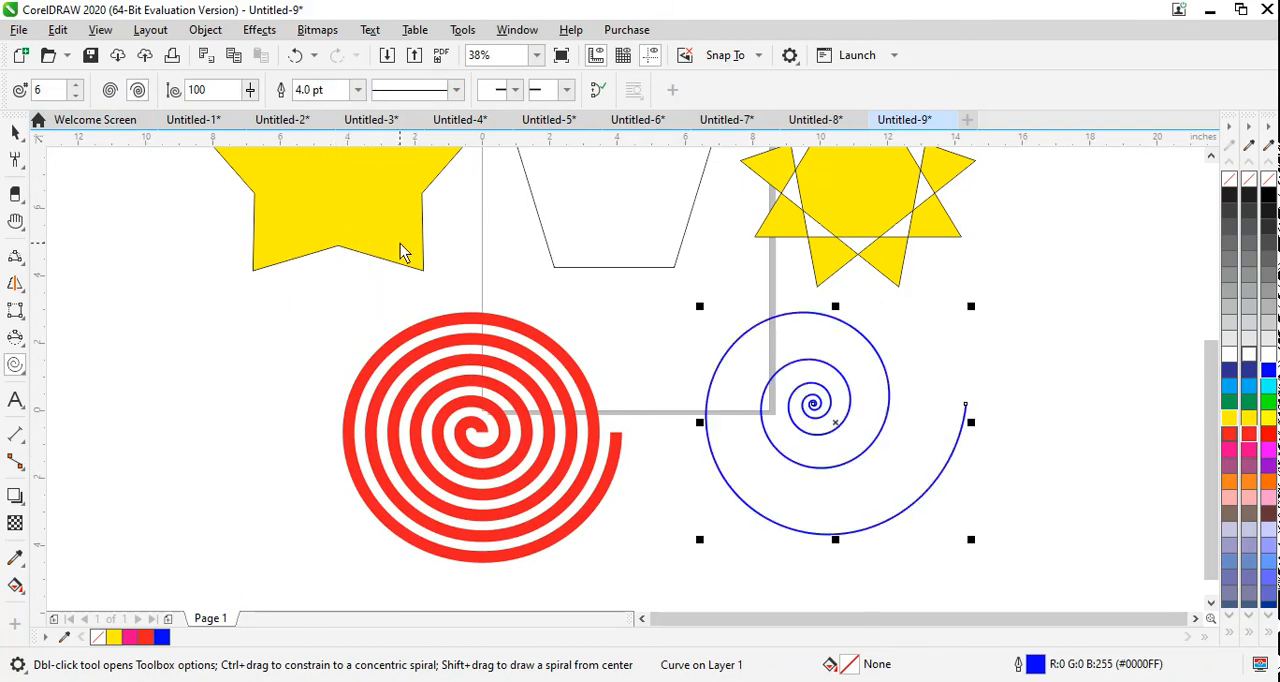
Step: Draw a prohibition sign from the basic common shapes, about 4.6 × 4.9 in, to the left of the red spiral
click(16, 370)
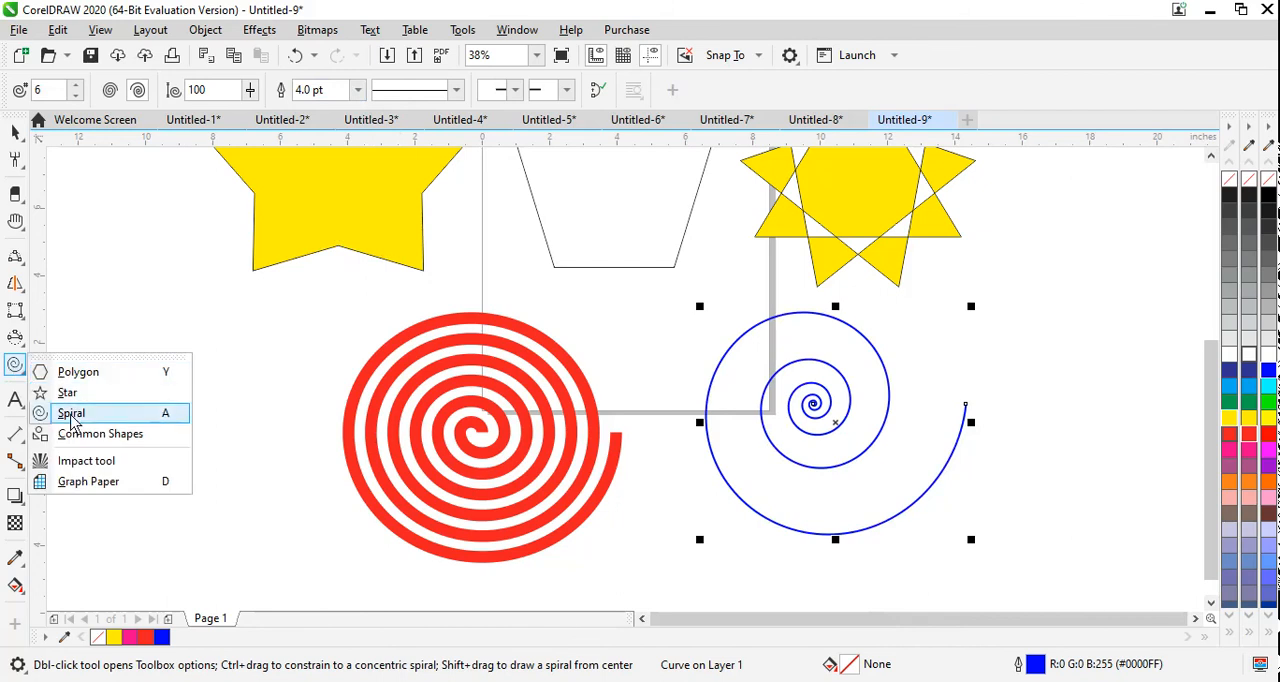
click(79, 433)
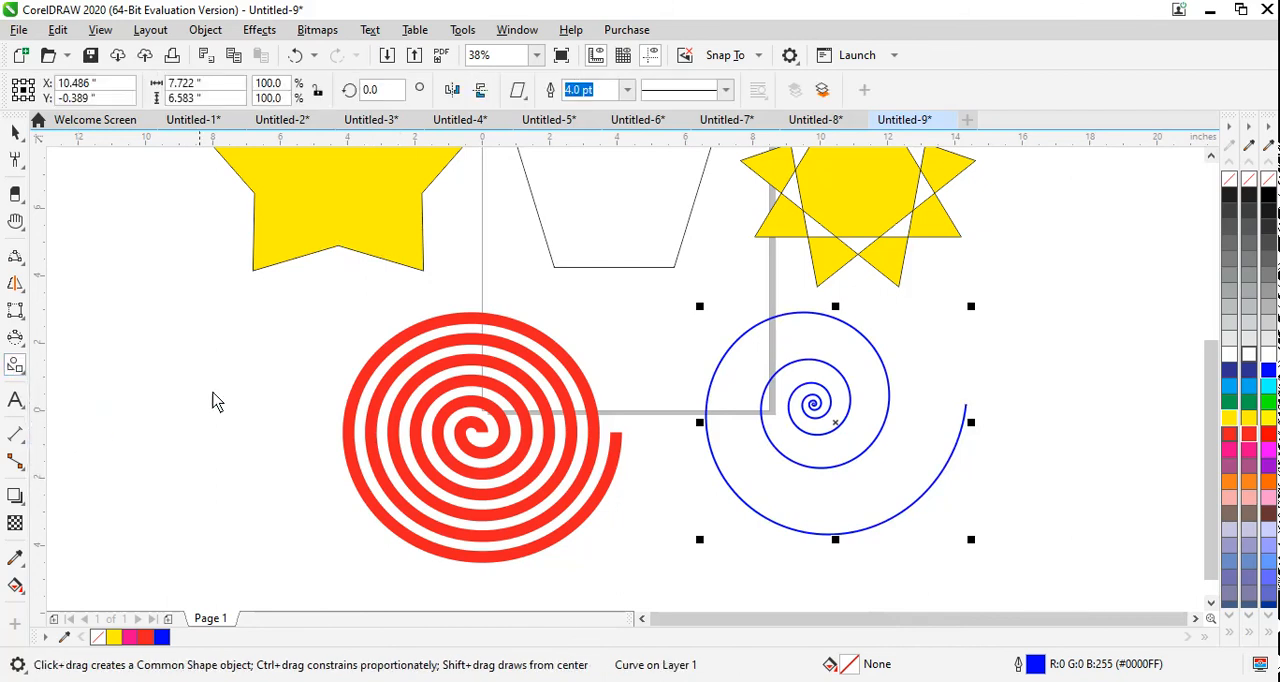
click(520, 98)
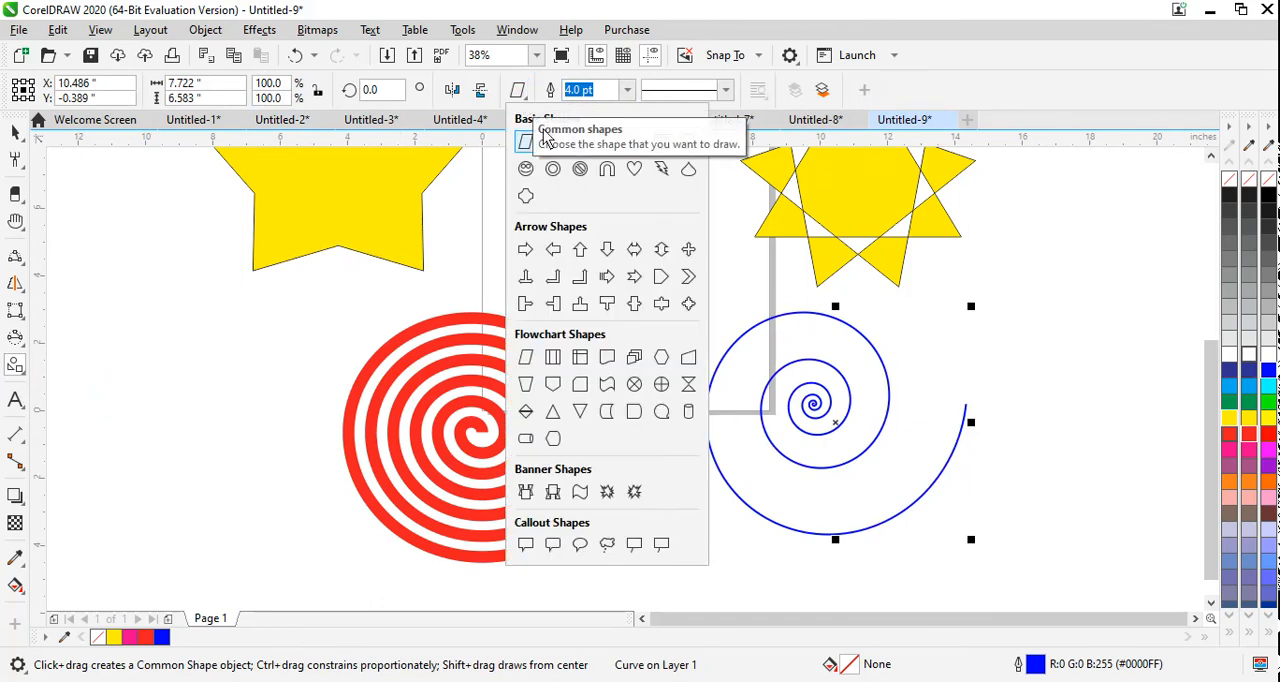
click(580, 168)
drag(124, 306, 283, 478)
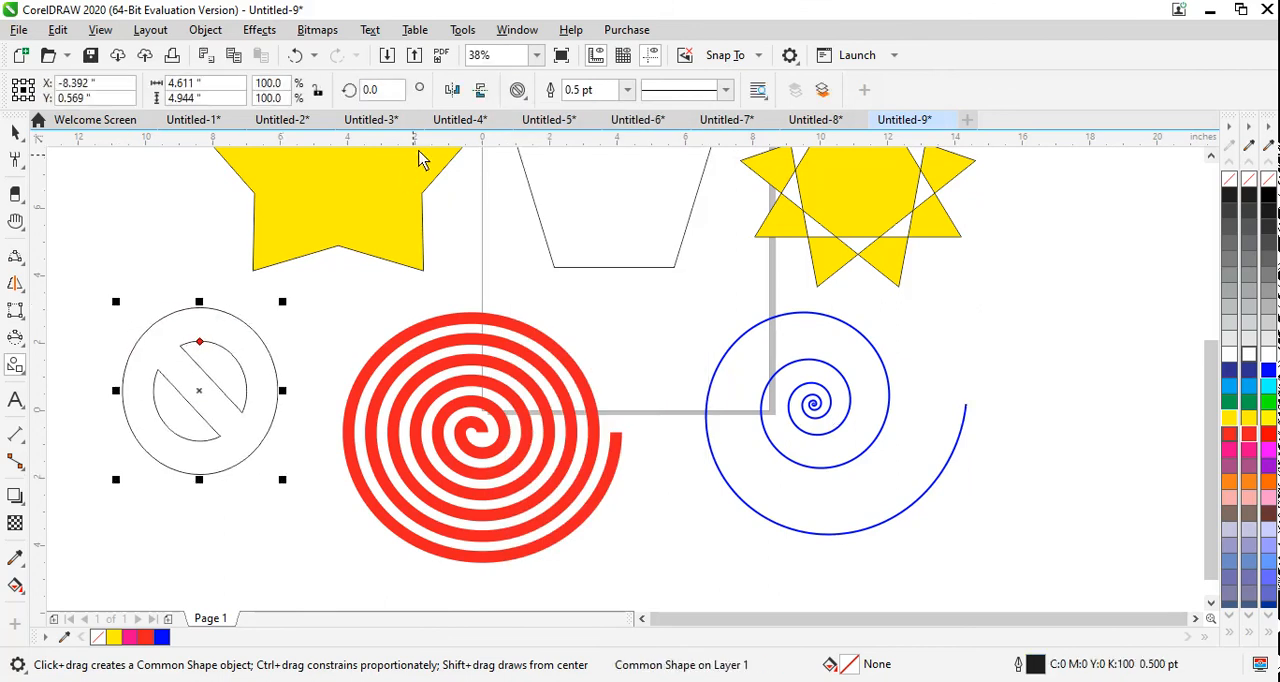
Step: Draw a jagged starburst banner shape about 4.9 × 4.5 in to the right of the blue spiral and fill it yellow
click(515, 94)
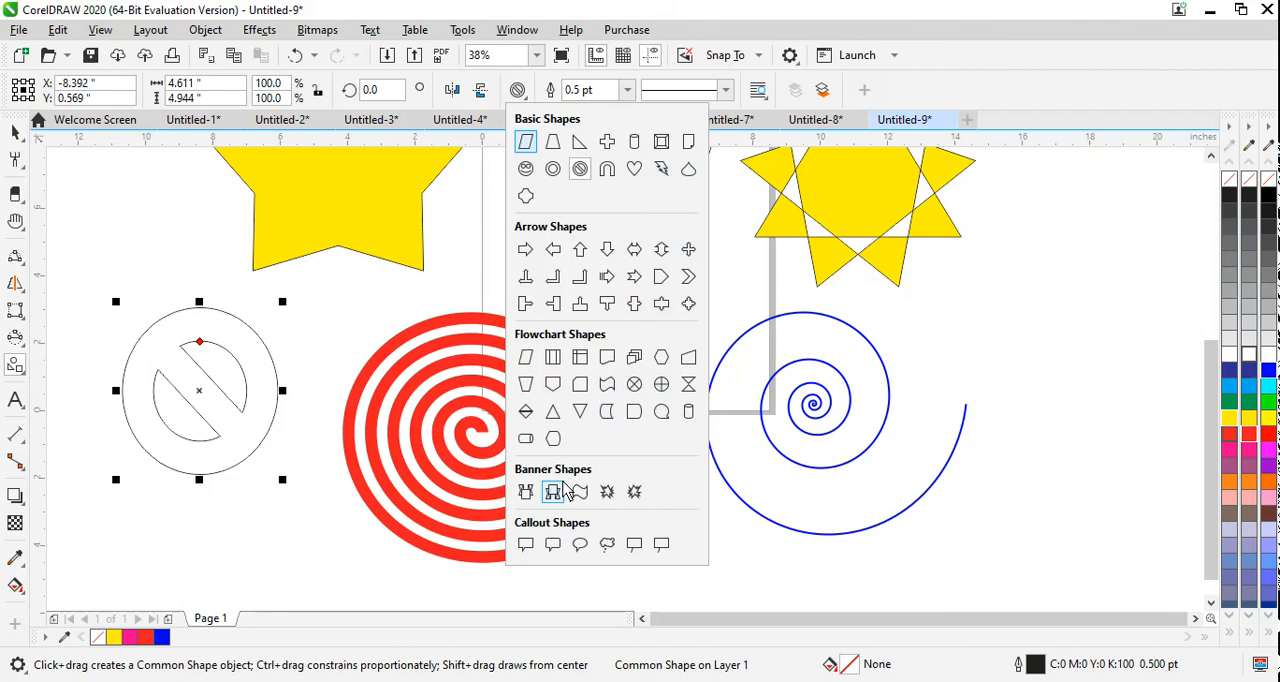
click(633, 490)
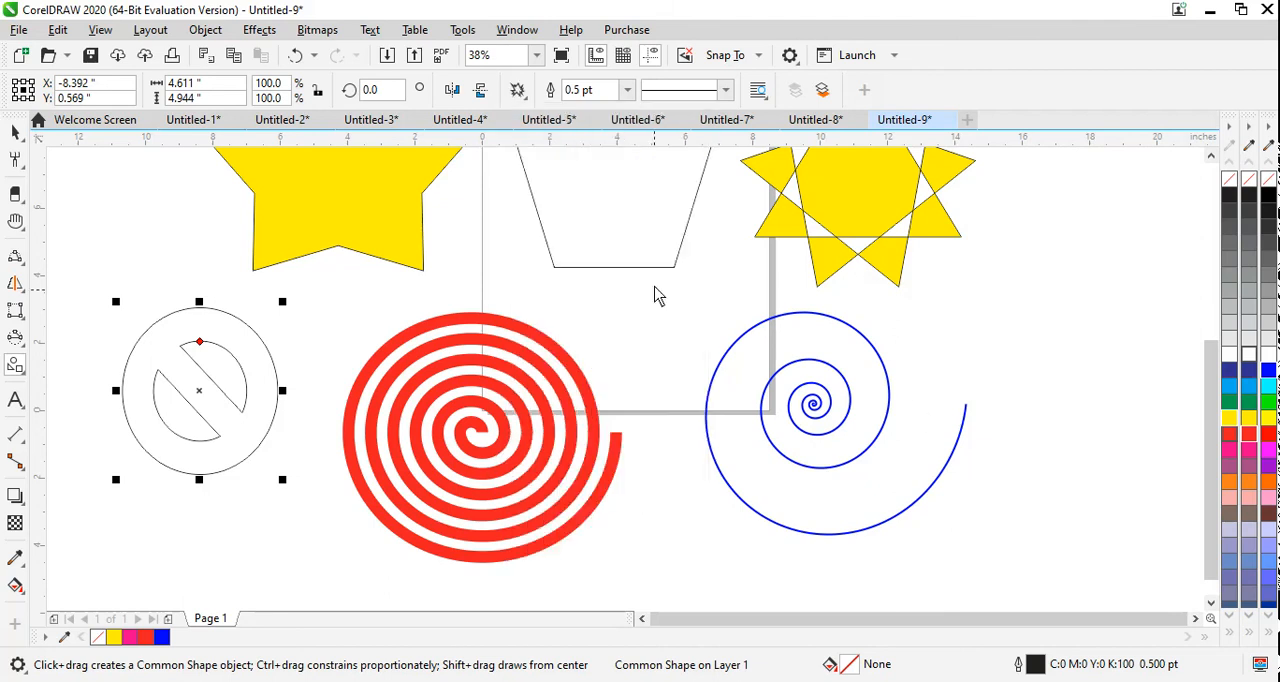
drag(981, 253, 1148, 410)
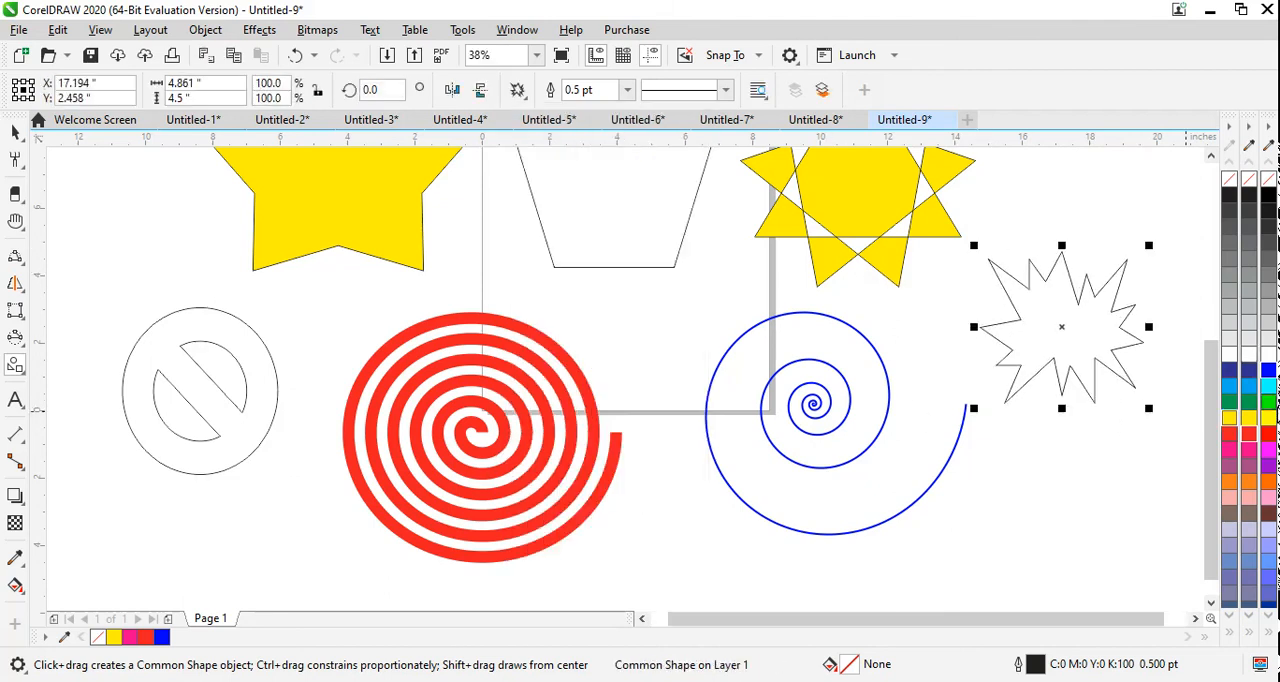
click(1250, 418)
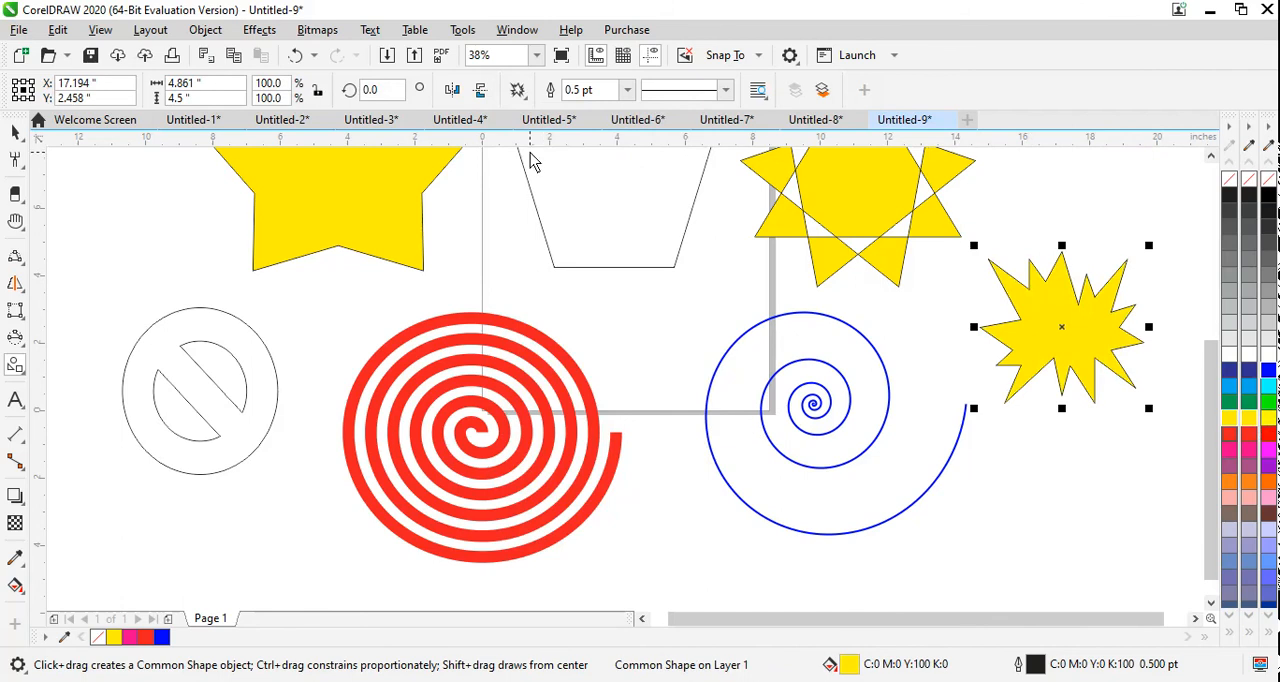
Step: Draw a folded ribbon banner about 6.8 × 2 in below the prohibition sign and fill it purple
click(516, 90)
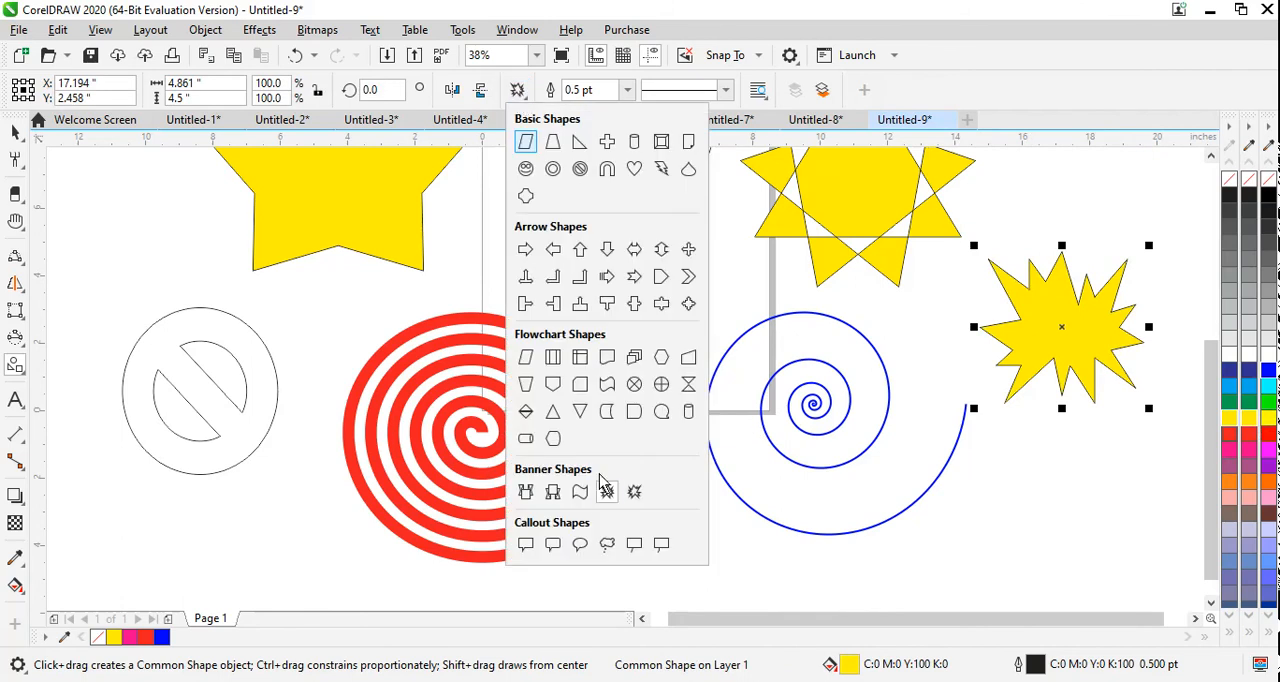
click(553, 492)
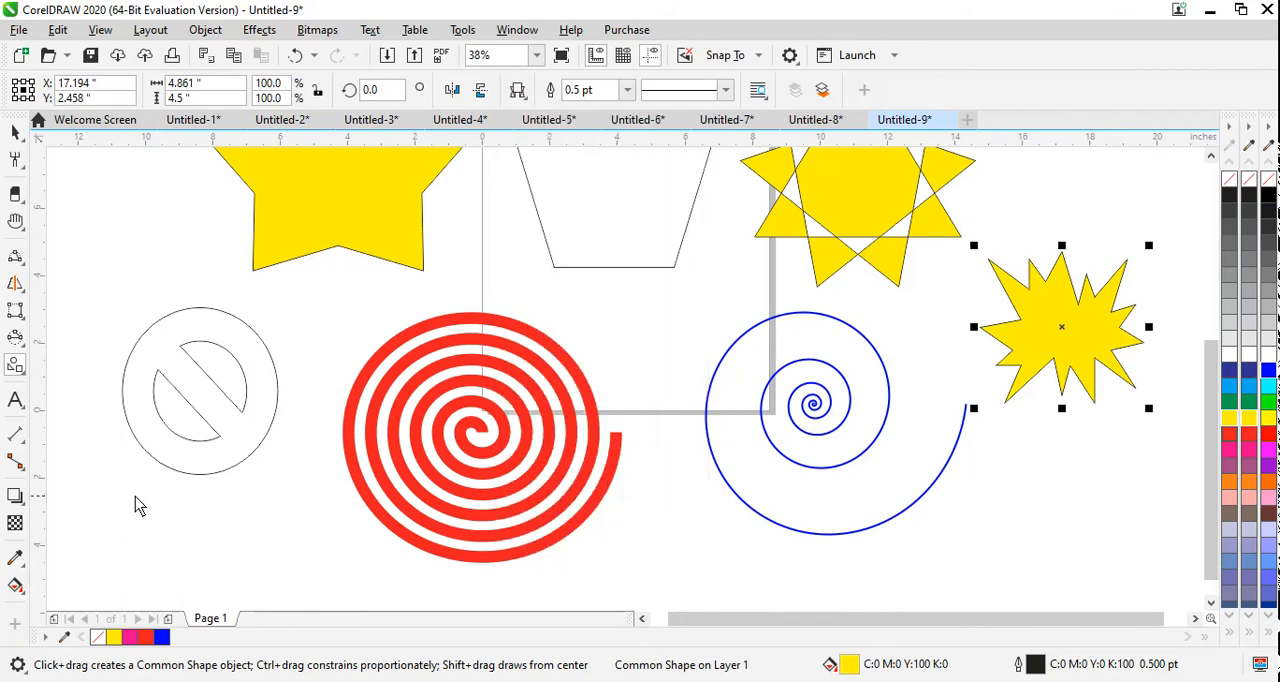
drag(85, 478, 322, 555)
click(1268, 466)
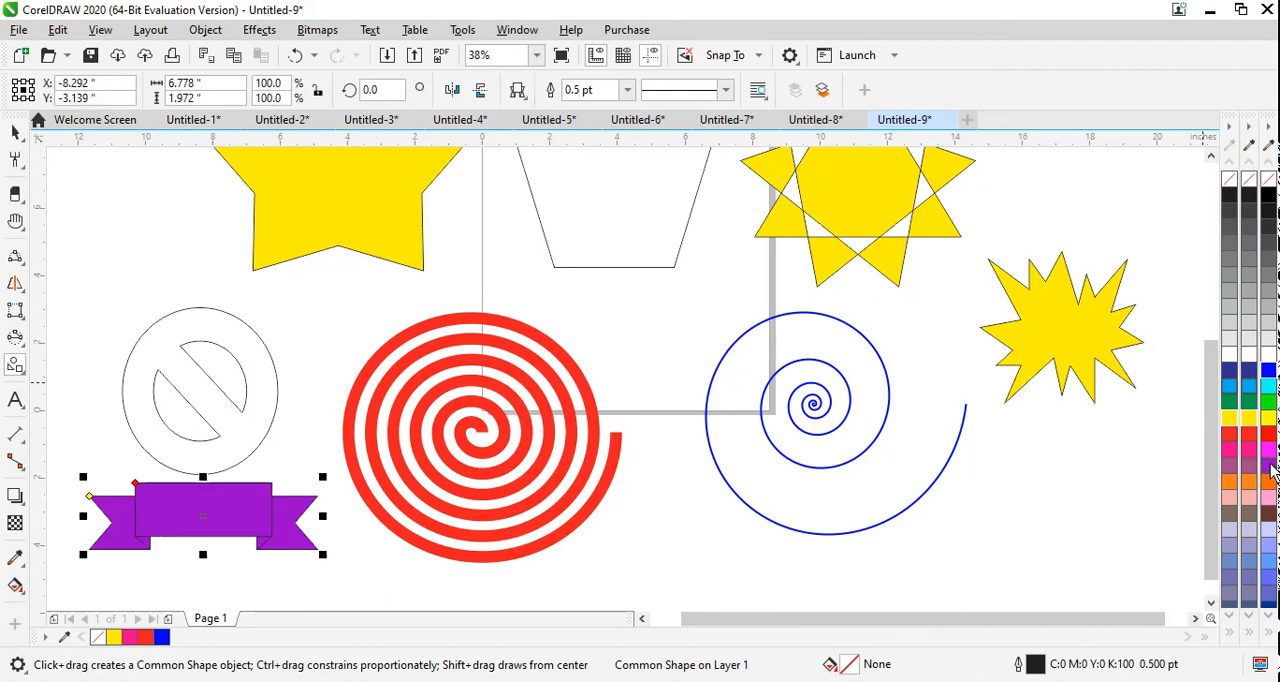
Step: Start a new blank Letter-size document
click(517, 90)
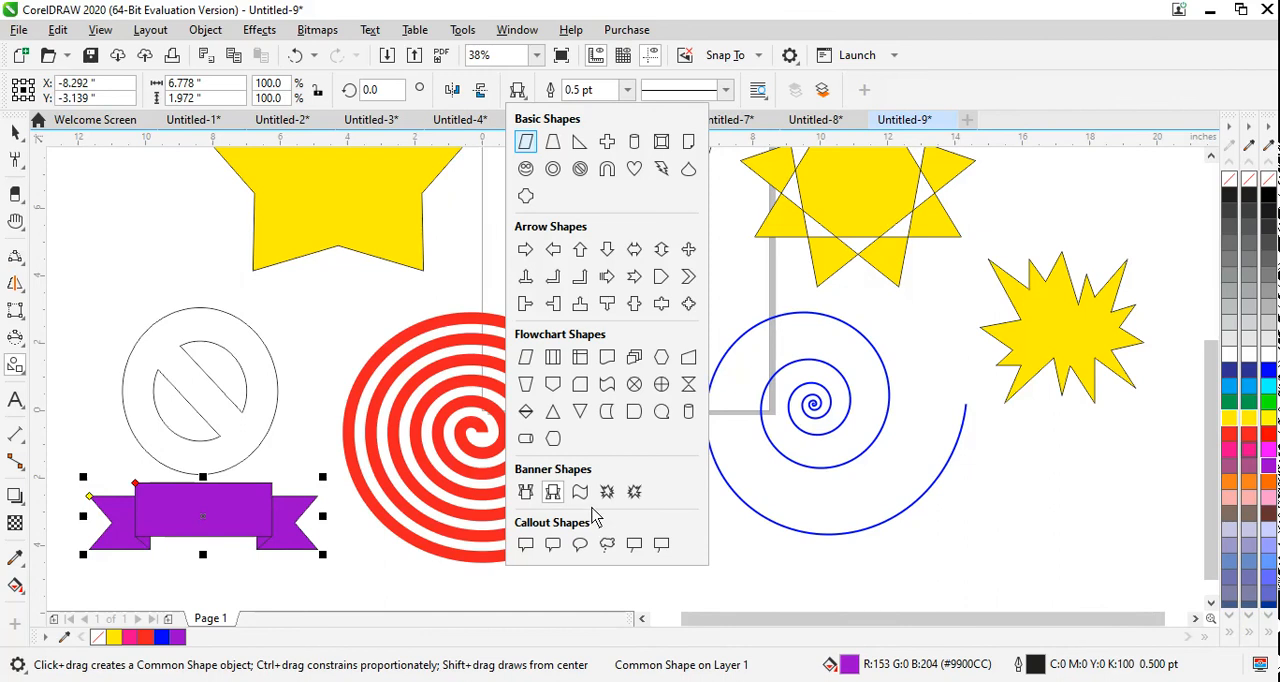
click(28, 58)
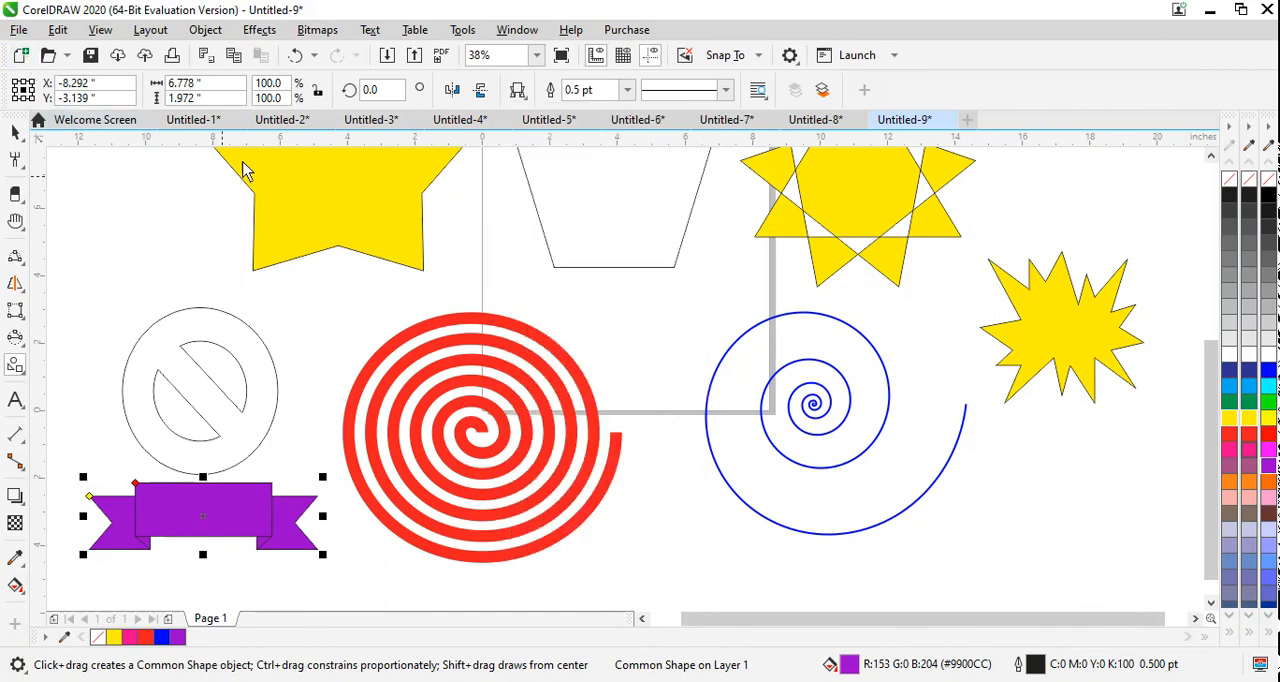
click(21, 55)
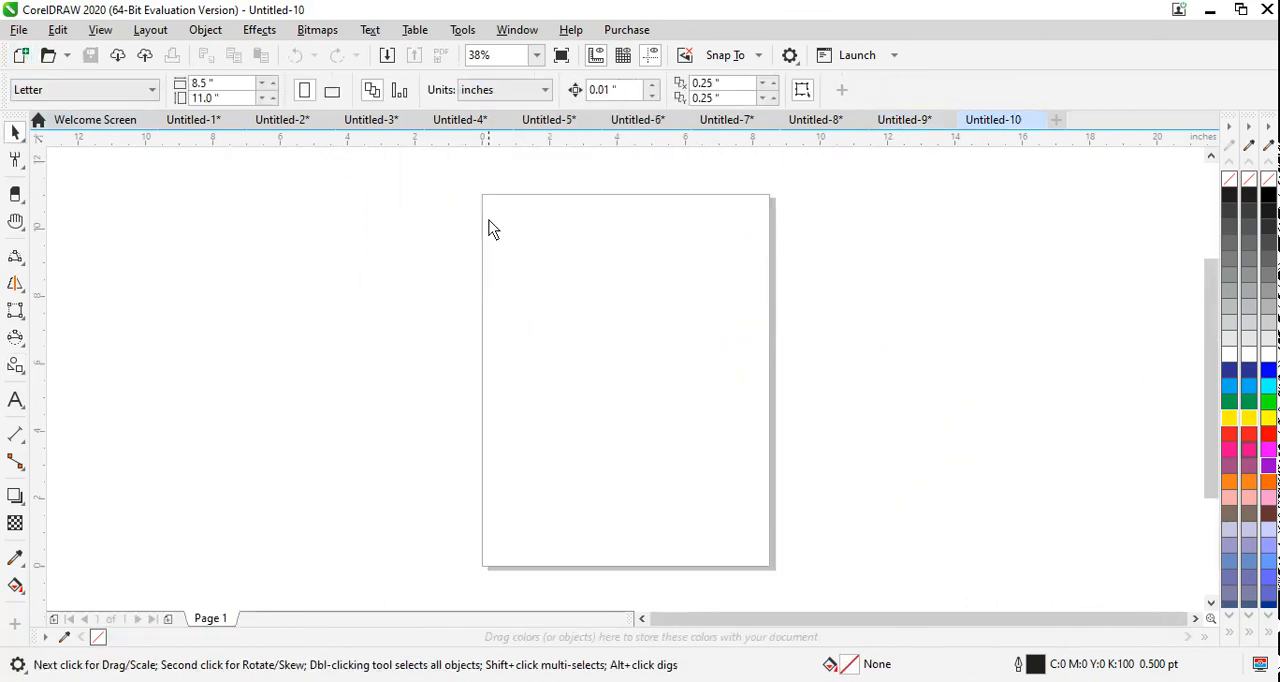
Step: Draw a cloud-shaped thought callout about 5.2 × 6.3 in over the page's right edge and fill it magenta
click(17, 372)
click(82, 434)
click(520, 90)
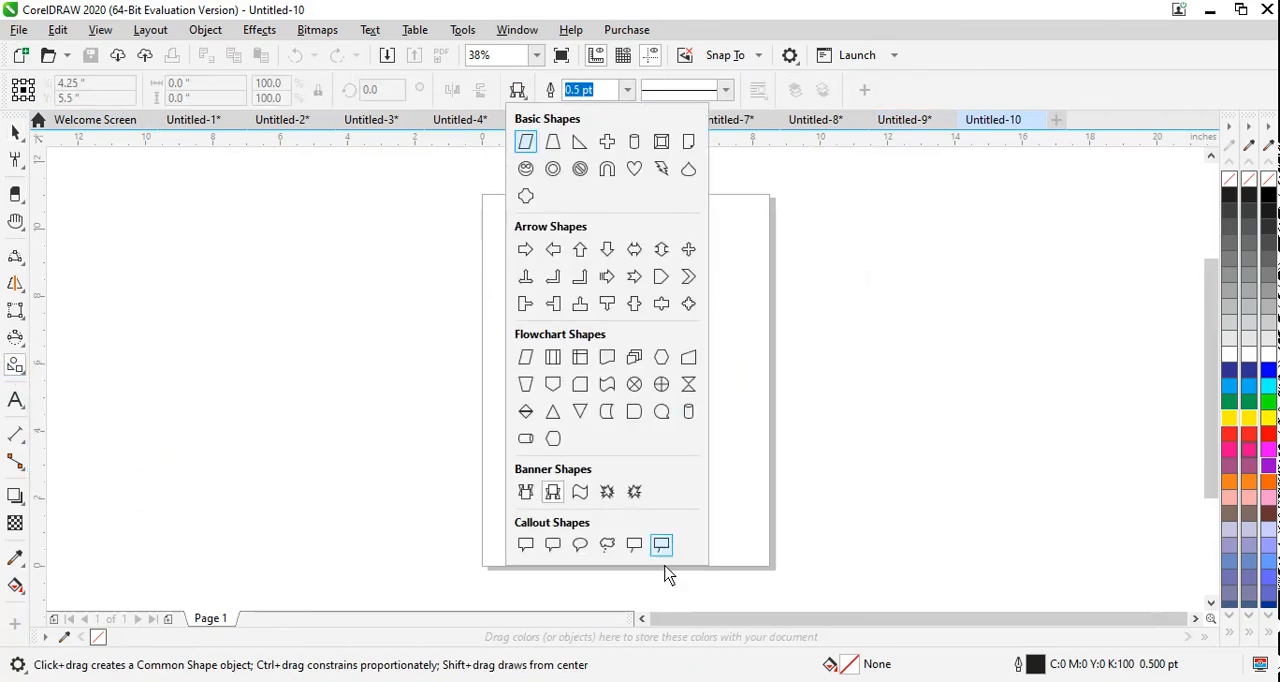
click(607, 544)
drag(648, 208, 819, 427)
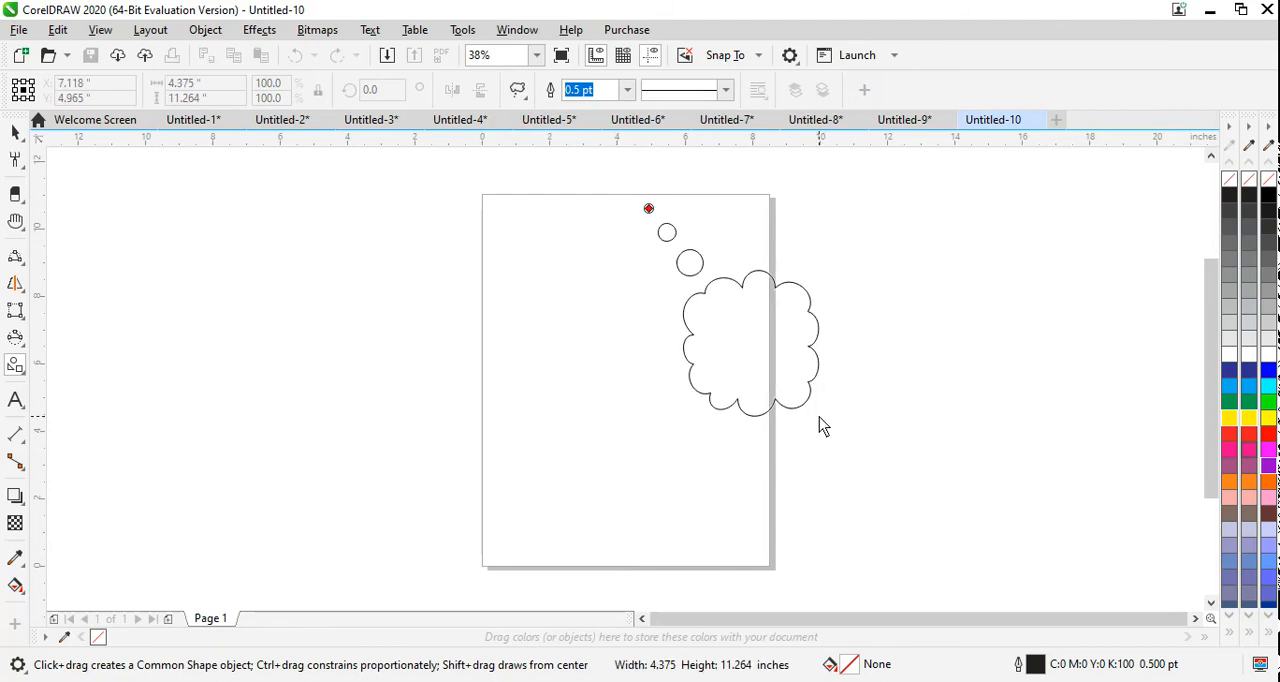
click(1268, 450)
Step: Draw a round speech callout about 6 × 6.6 in over the page's left edge and fill it orange
click(519, 91)
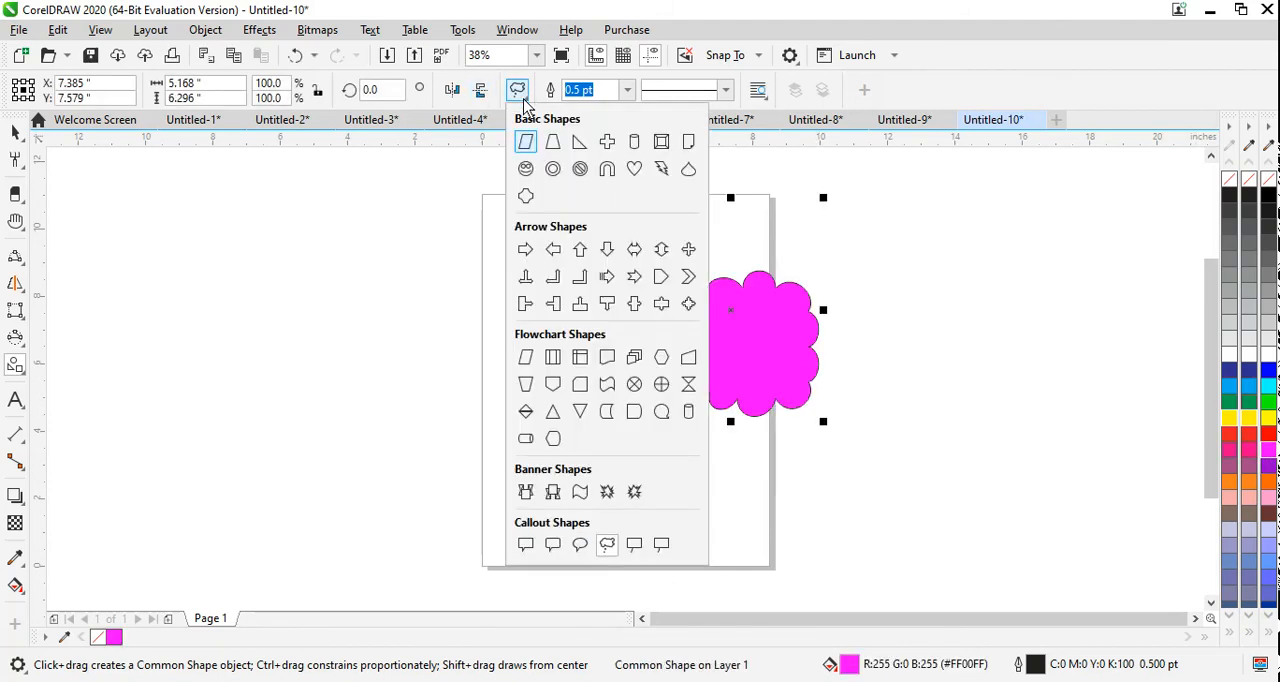
click(580, 544)
drag(384, 548, 590, 338)
click(1229, 482)
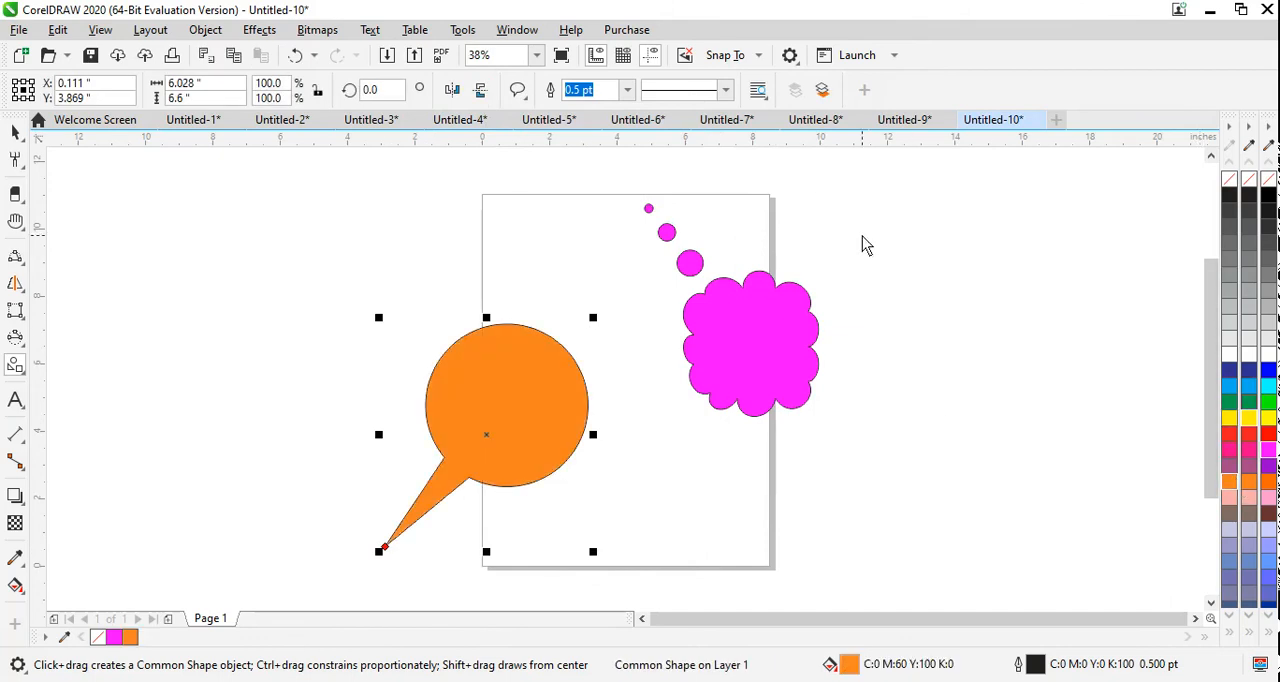
Step: Draw a large radial Impact shape to the upper left of the page and give it a cyan outline
click(18, 370)
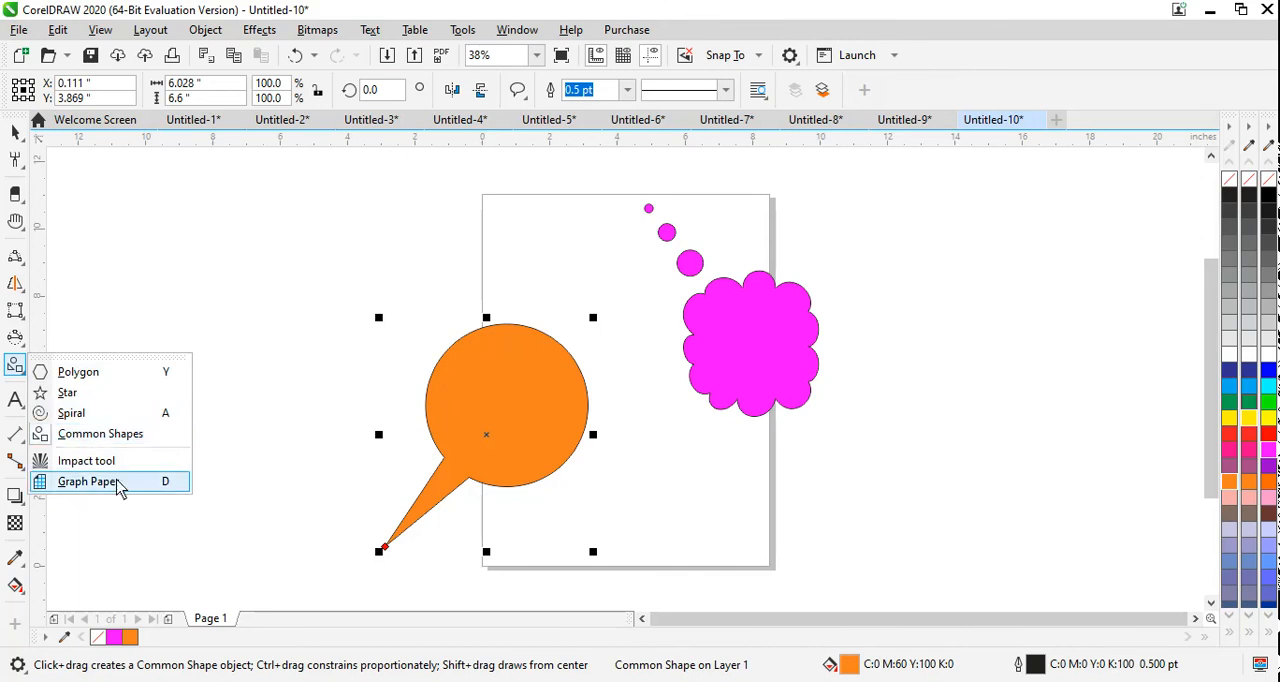
click(86, 460)
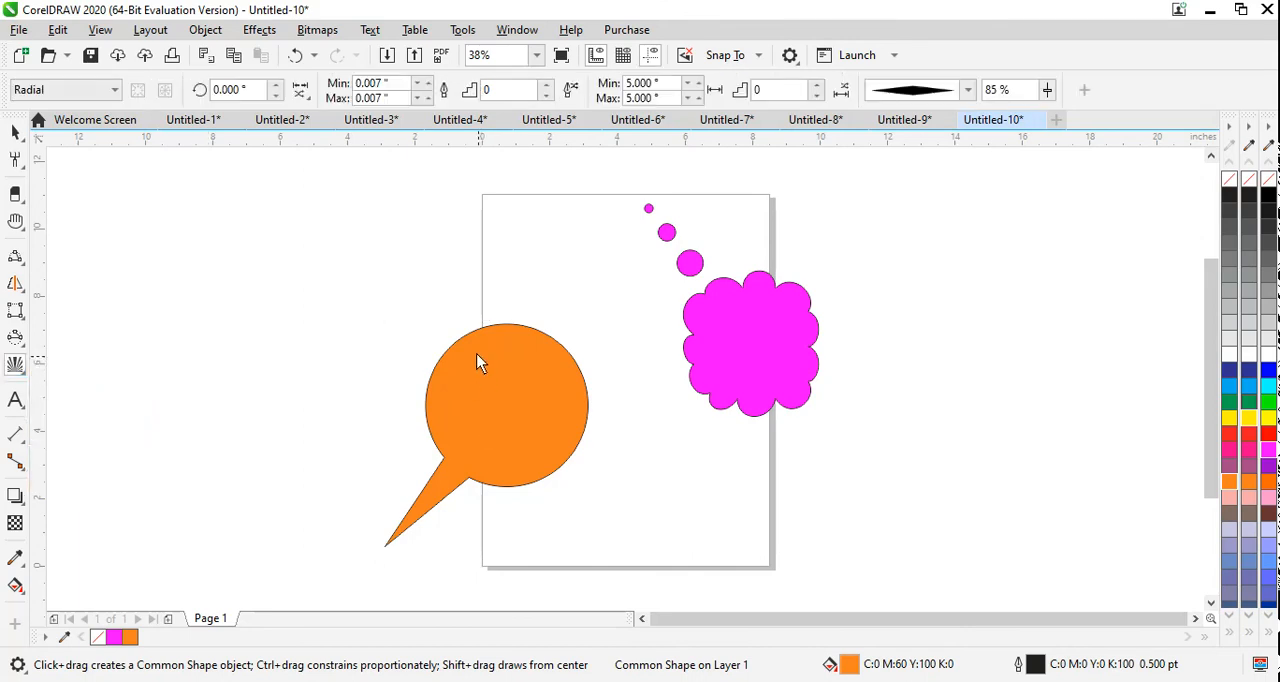
drag(277, 217, 260, 400)
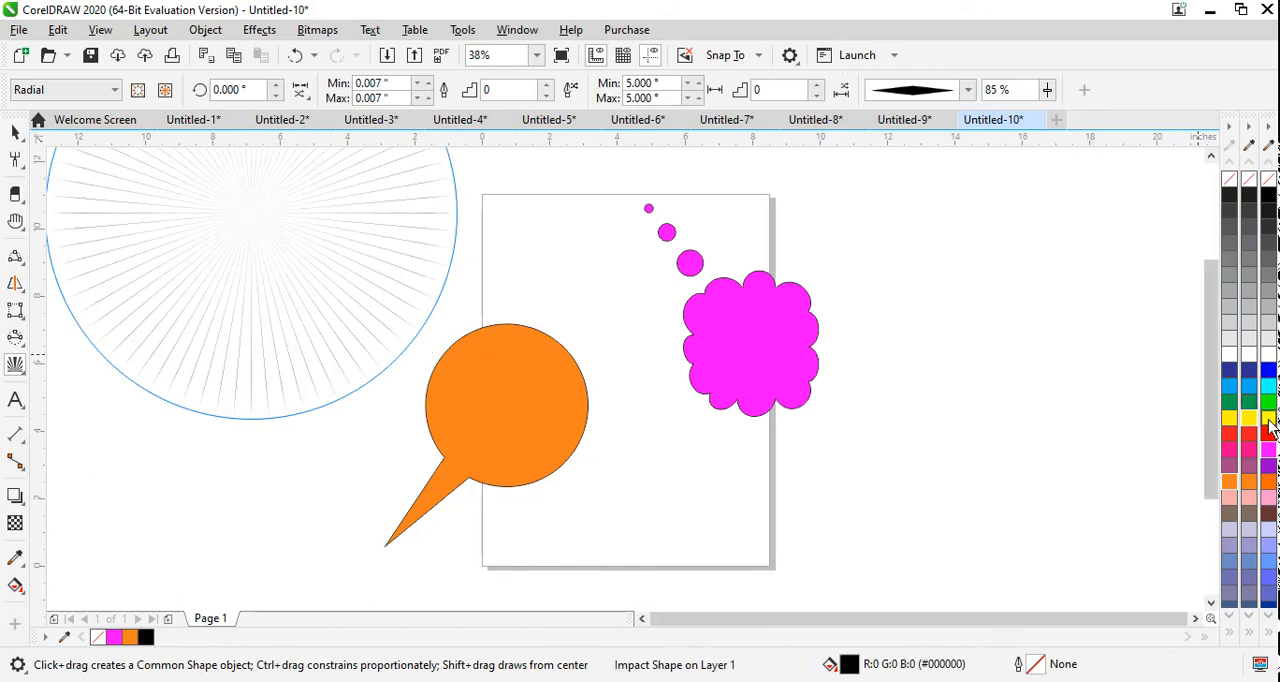
right_click(1246, 395)
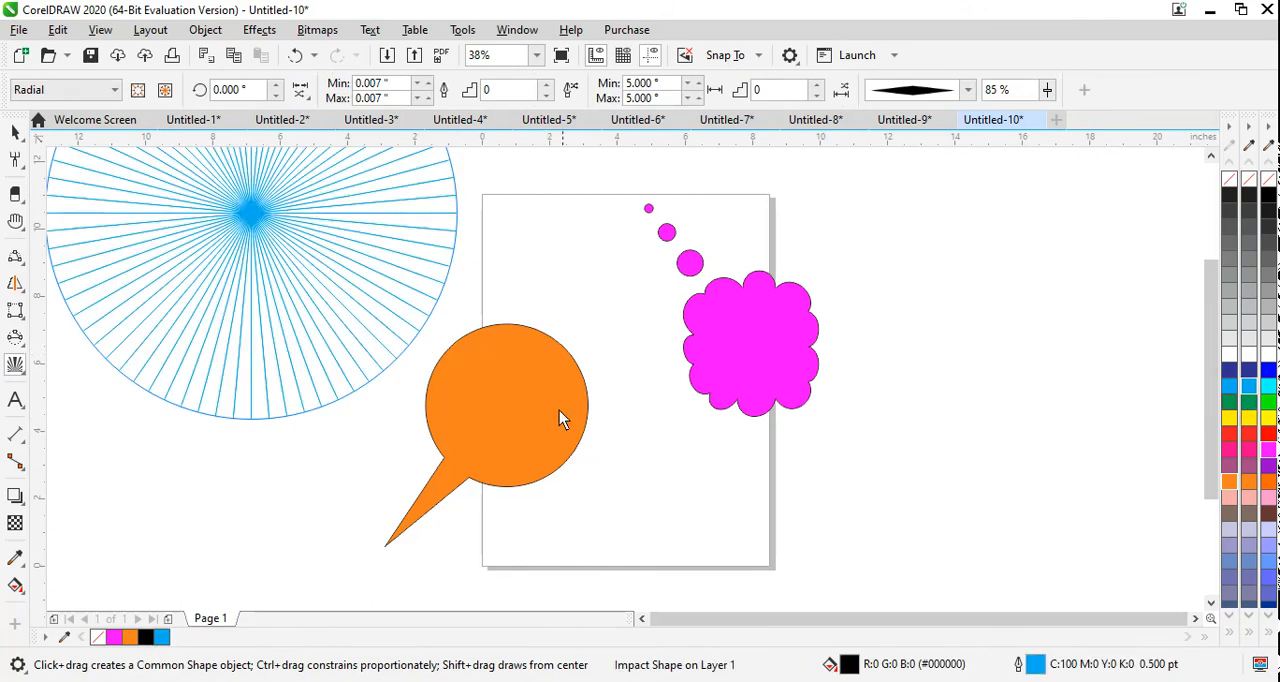
Step: Draw two smaller radial Impact shapes with the diamond line style, over the orange callout and to the upper right of the magenta cloud
drag(510, 391, 644, 471)
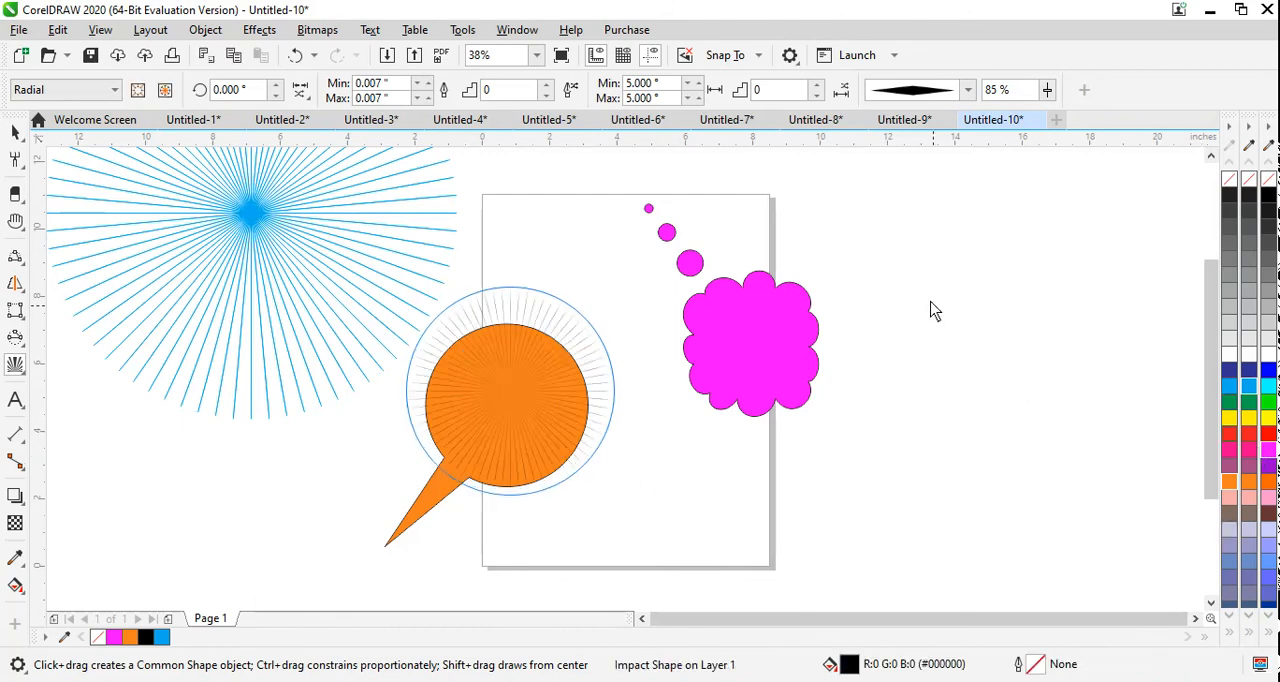
click(966, 91)
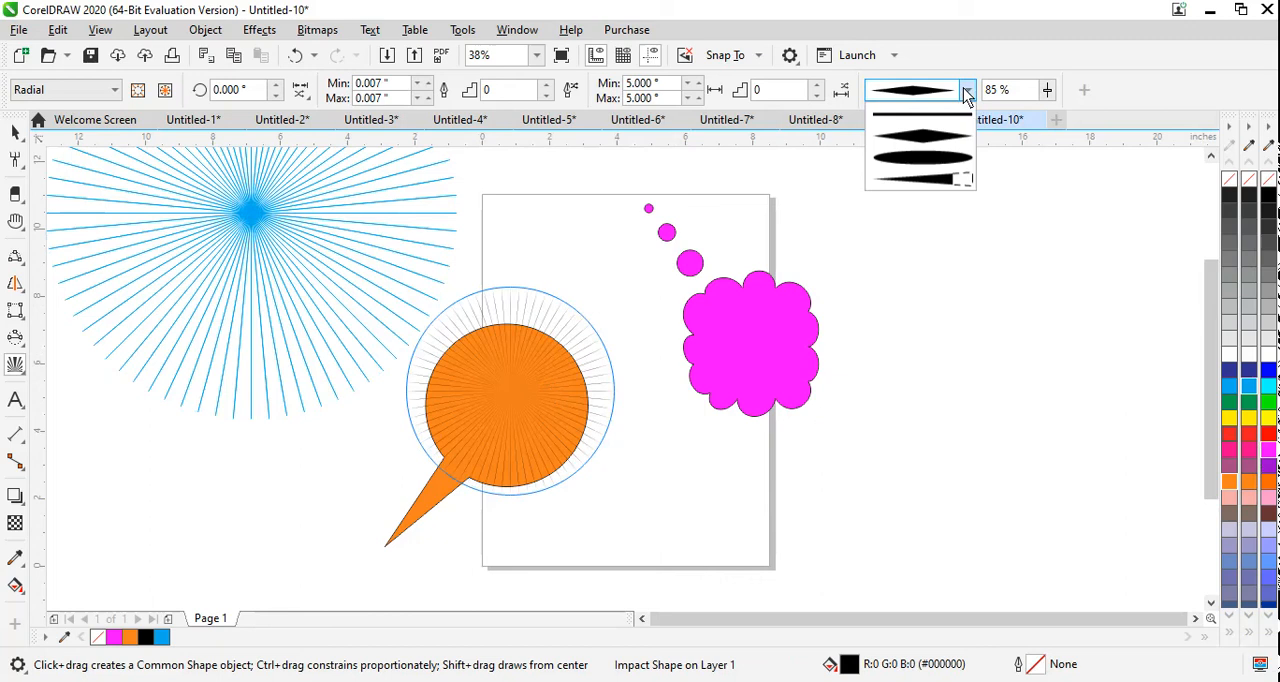
click(955, 142)
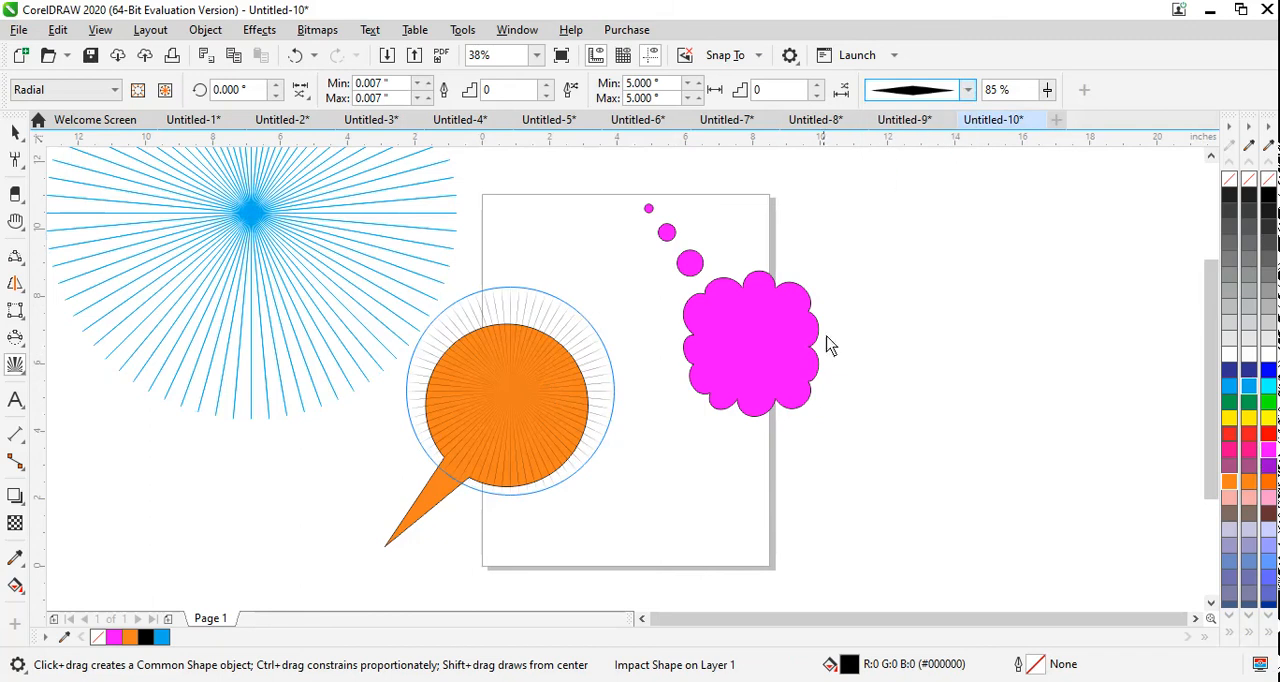
drag(845, 227, 1057, 400)
mouse_move(878, 246)
mouse_down()
mouse_move(1014, 374)
mouse_move(966, 311)
mouse_move(966, 337)
mouse_up()
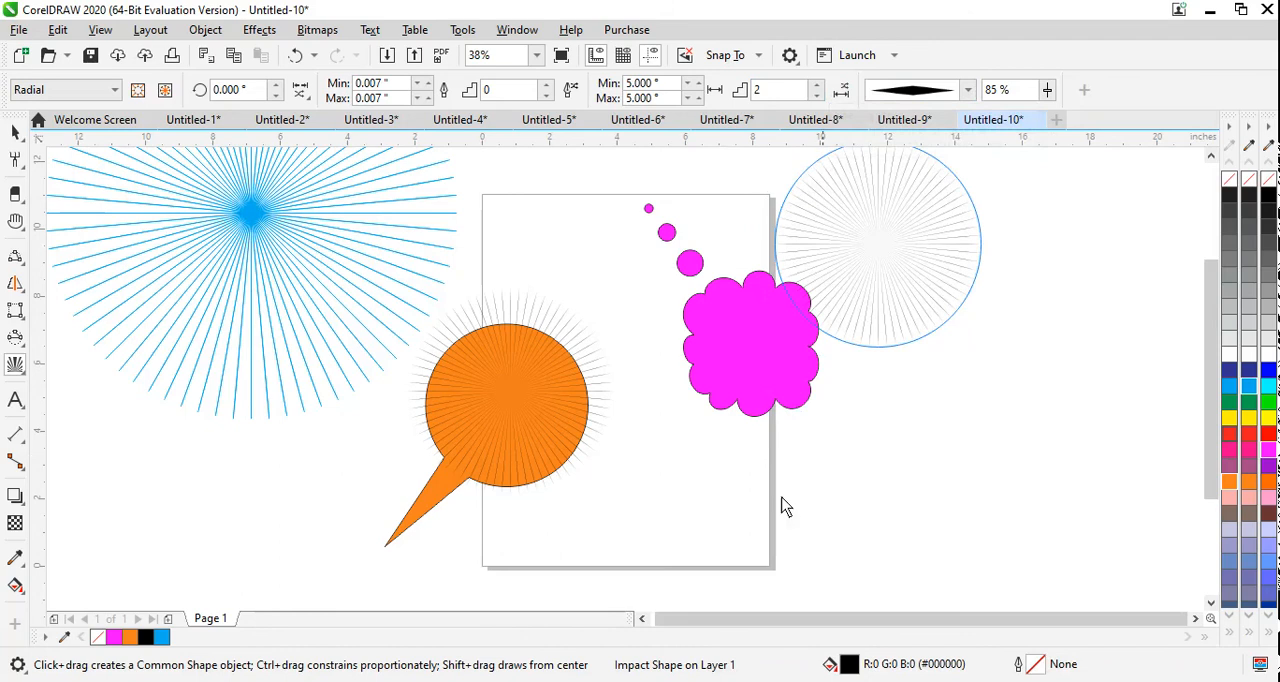
Step: Switch to the Graph Paper tool and start another blank document
click(24, 371)
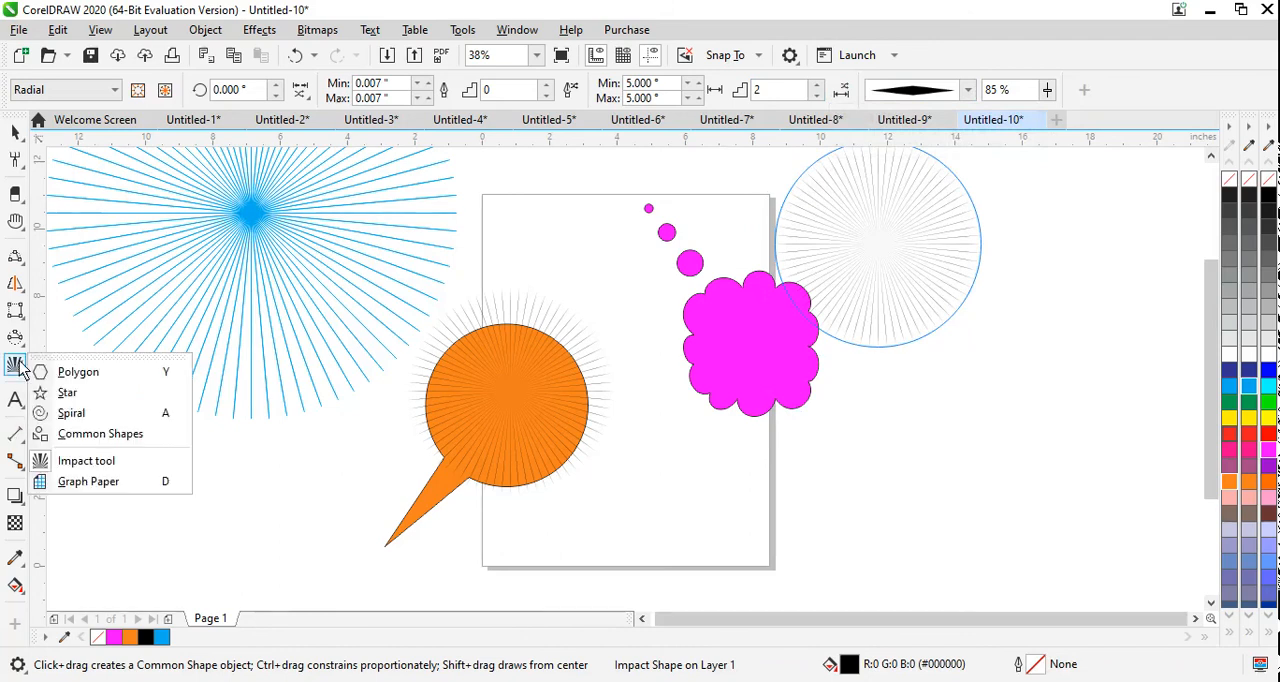
click(108, 487)
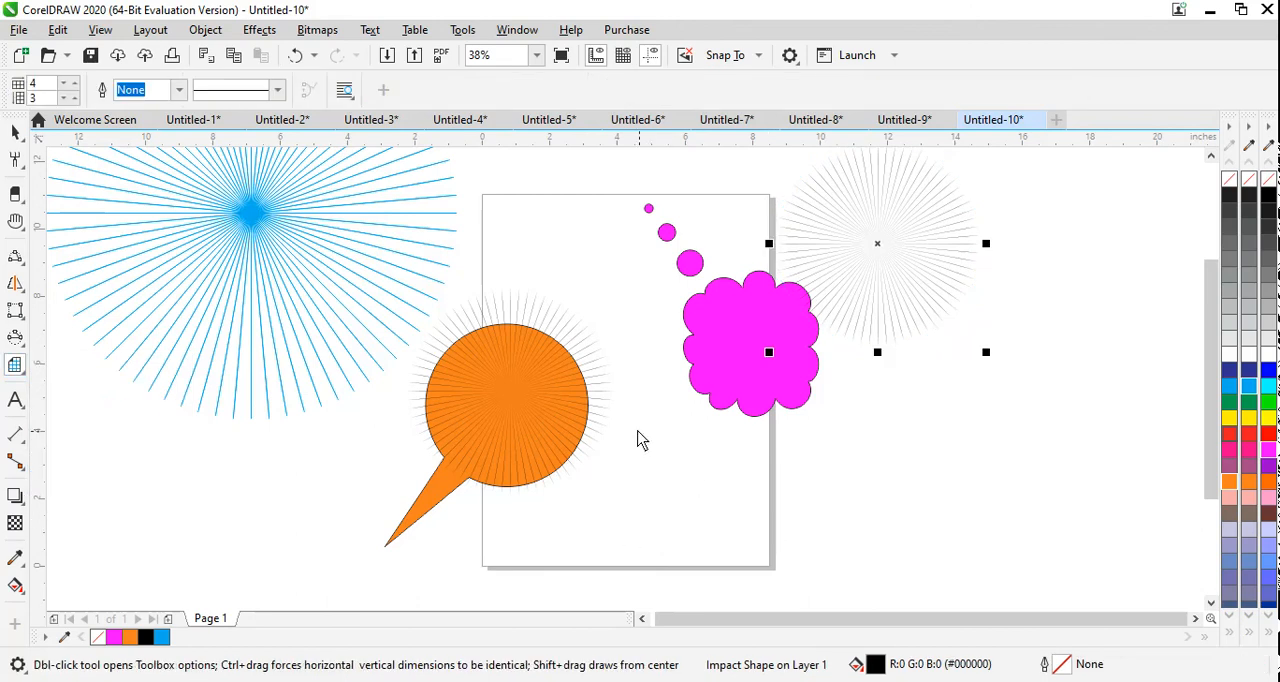
click(20, 57)
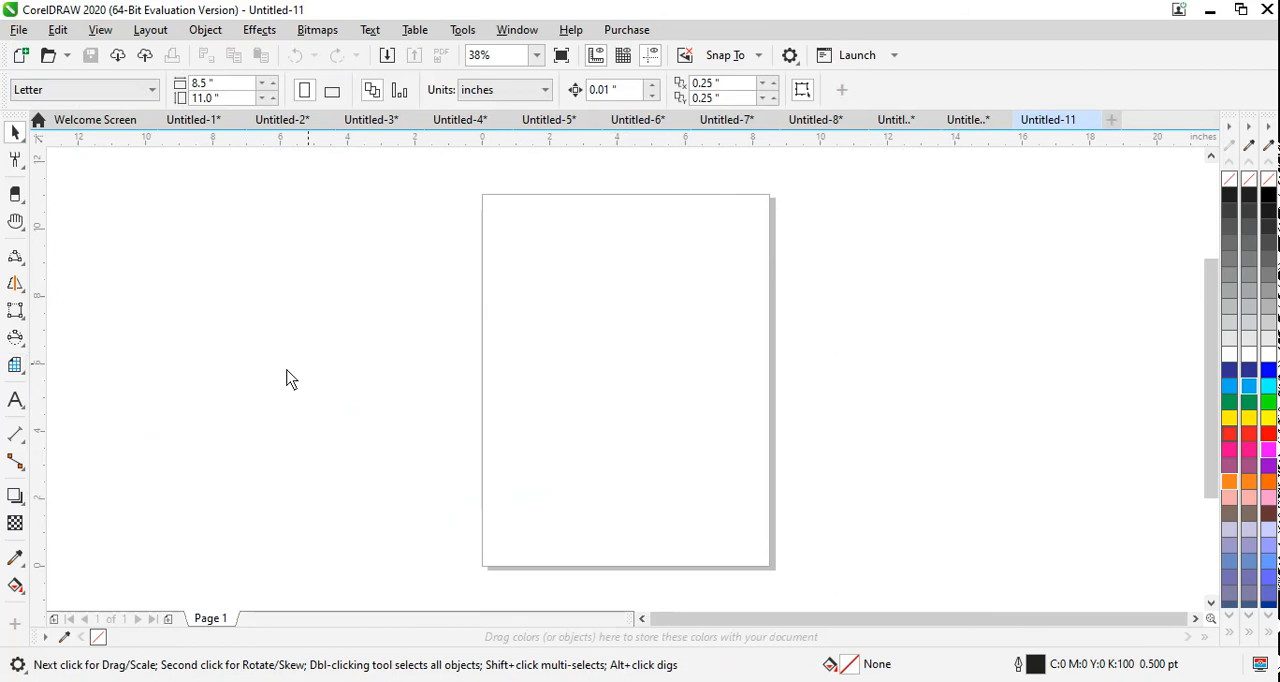
Step: Draw a graph paper grid of 5 columns and 4 rows across the upper part of the page and fill it yellow
click(15, 365)
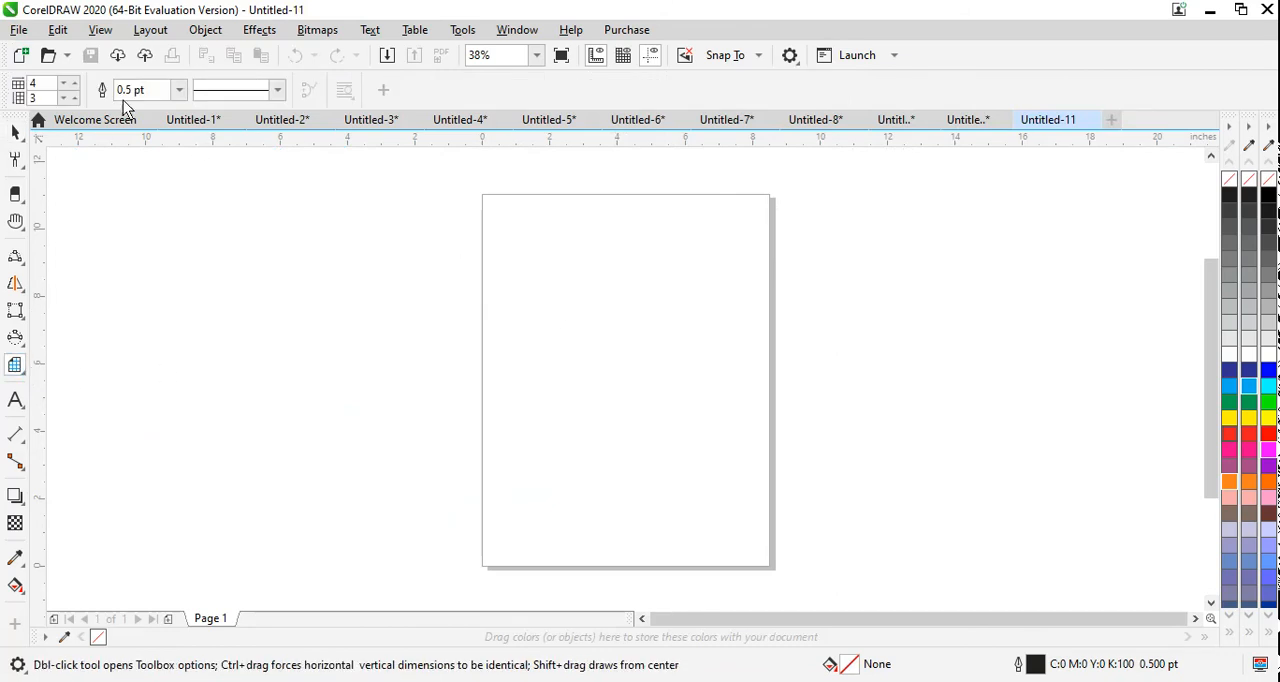
click(75, 83)
drag(487, 209, 766, 352)
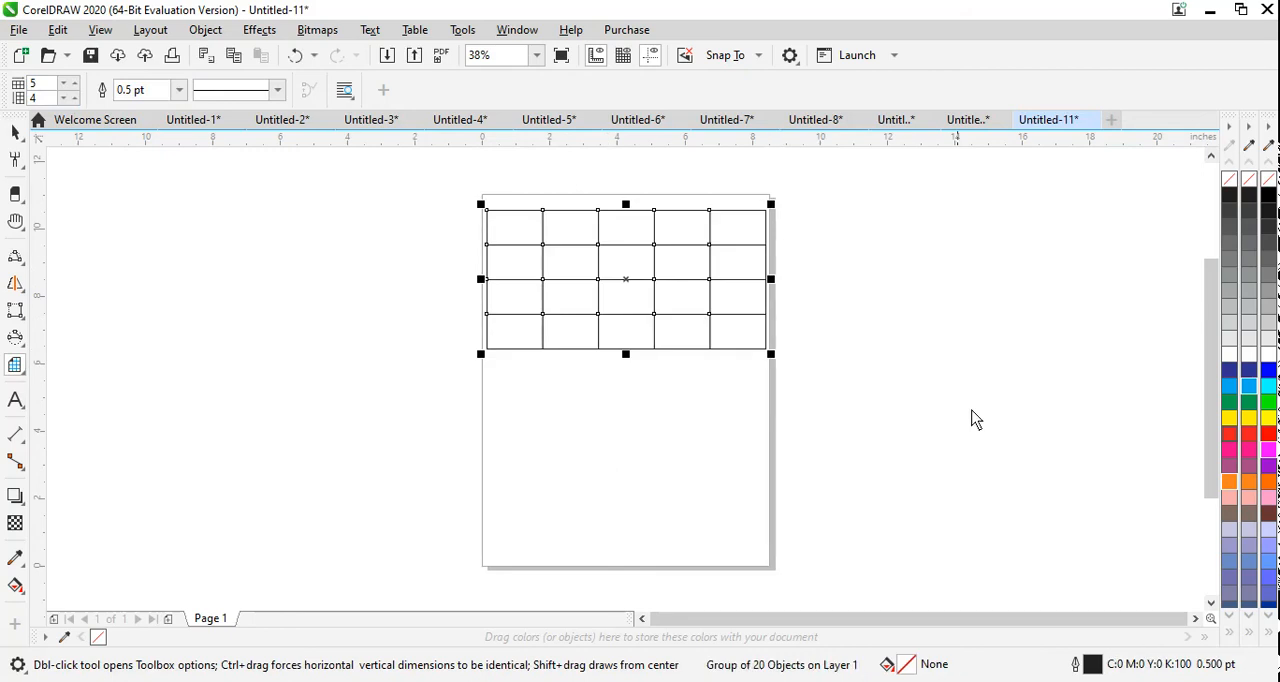
click(1250, 421)
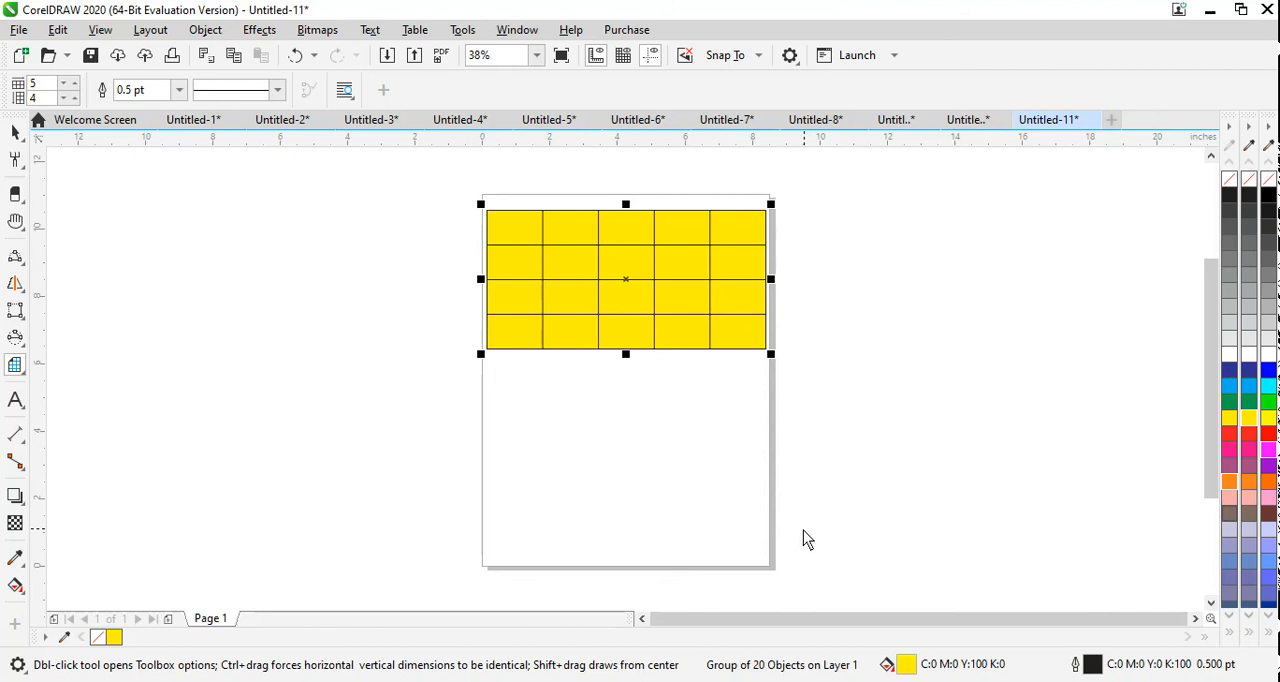
click(1123, 681)
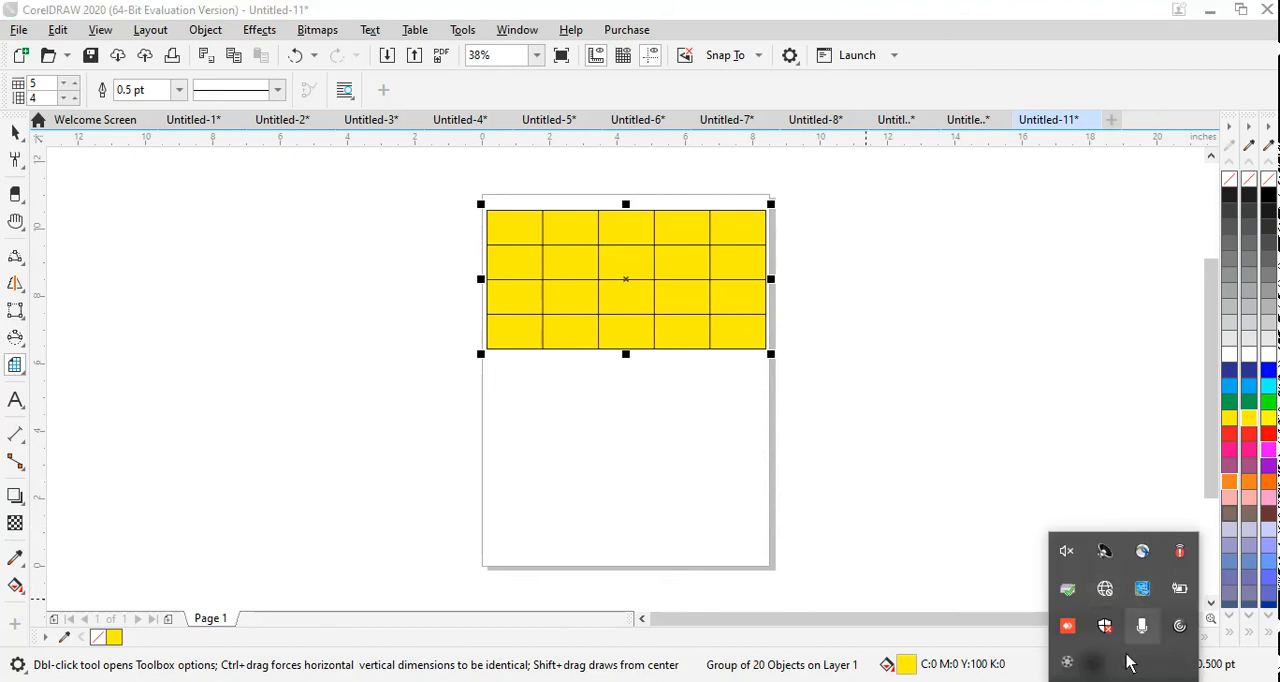
click(1066, 664)
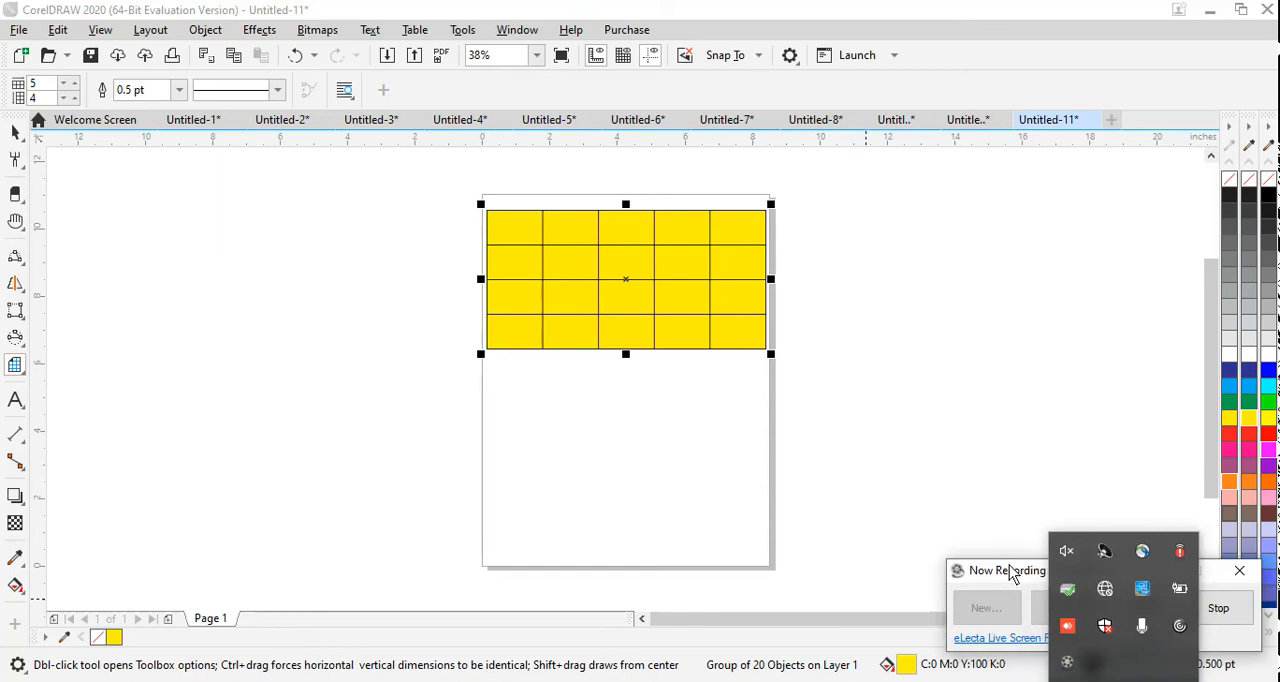